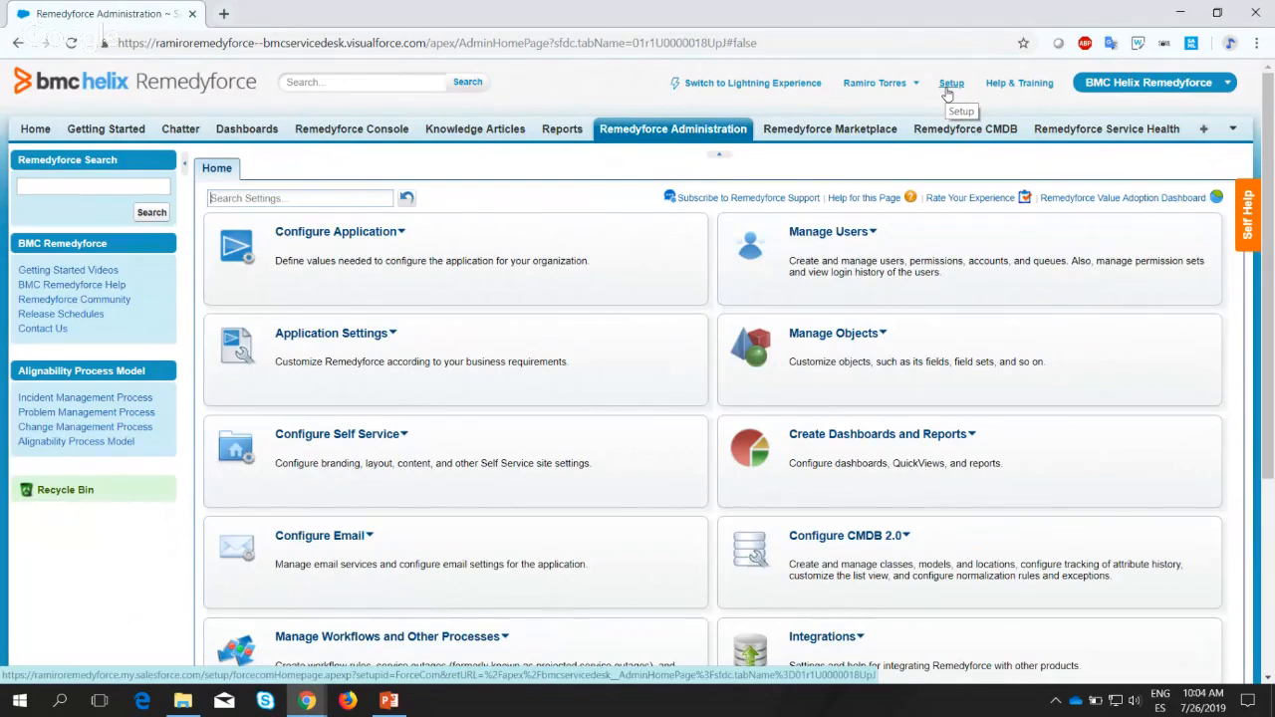
Find and open the organization's Business Hours settings in the Salesforce setup area.
click(948, 87)
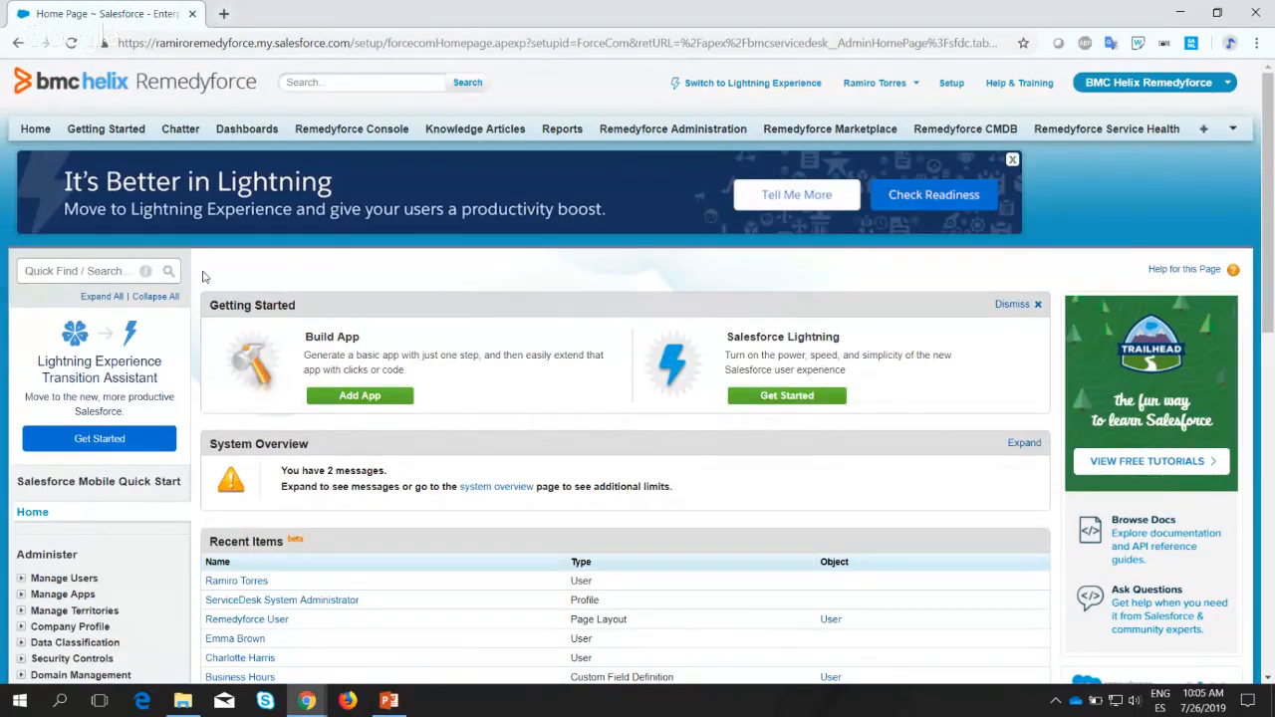
click(103, 271)
scroll(102, 271, down, 1)
text(Busines)
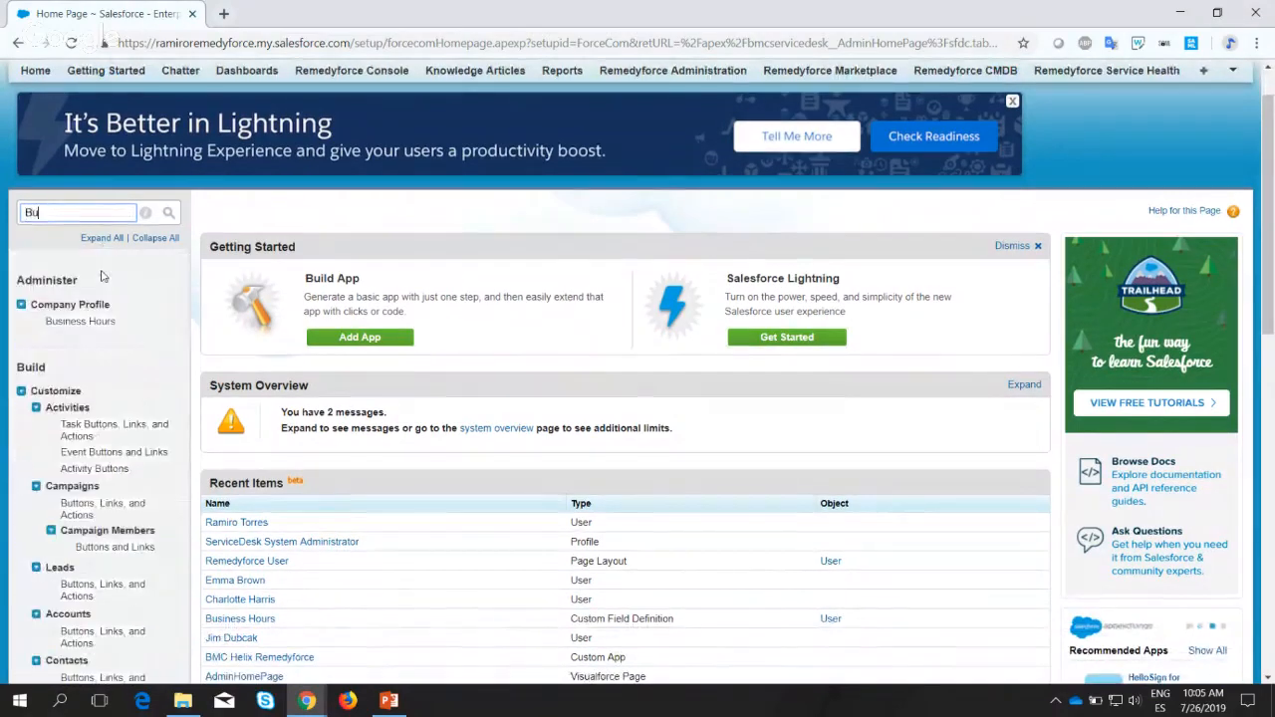
click(84, 321)
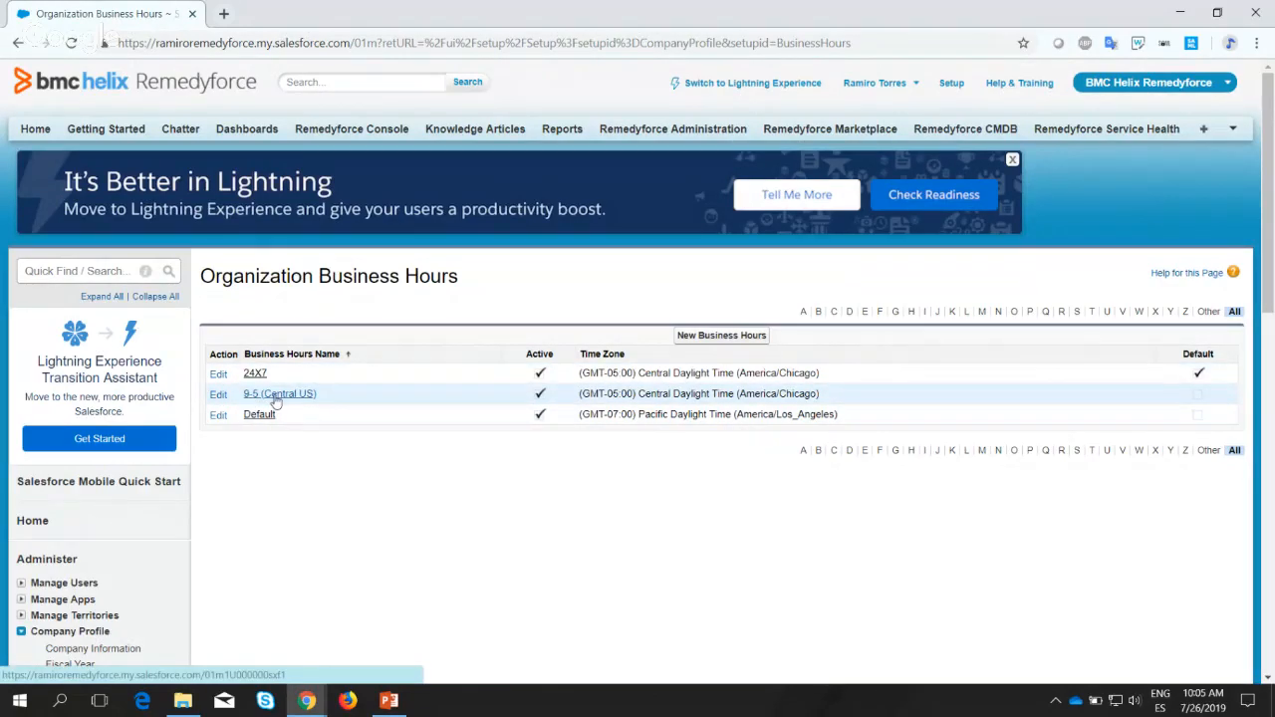
Start a new business hours record named 9-5IST and mark it as active.
click(685, 336)
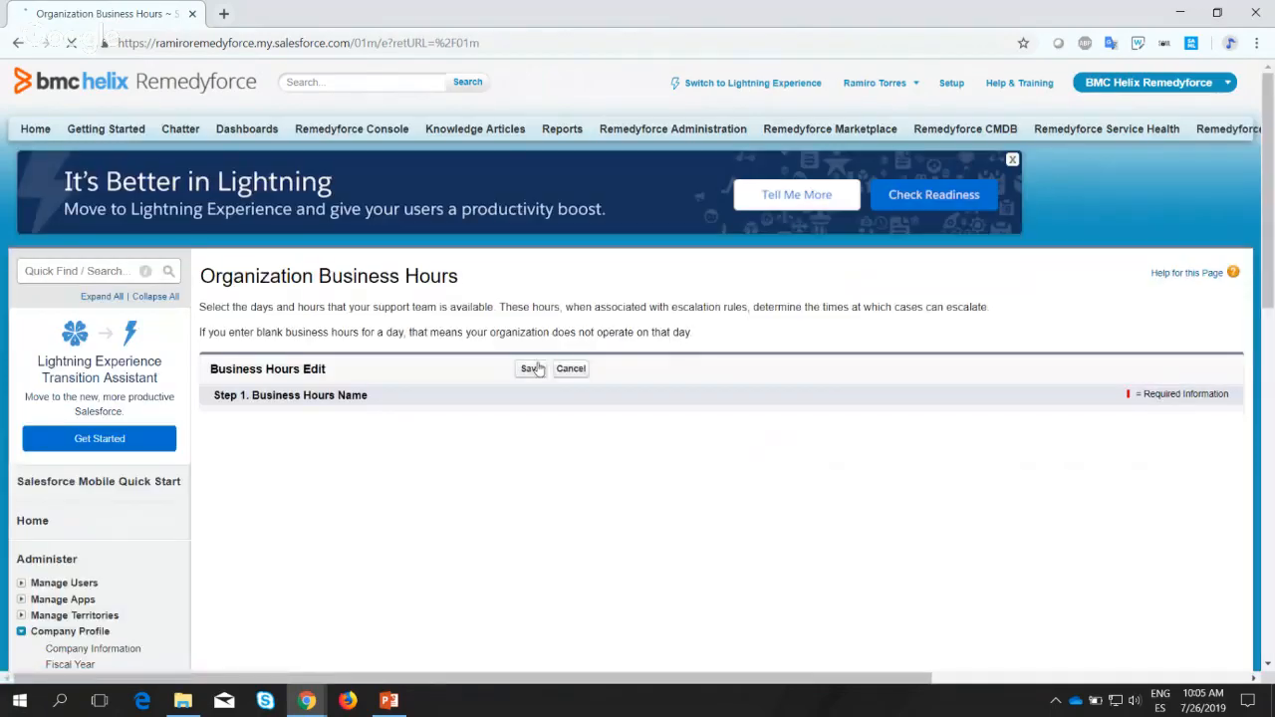
scroll(478, 349, down, 2)
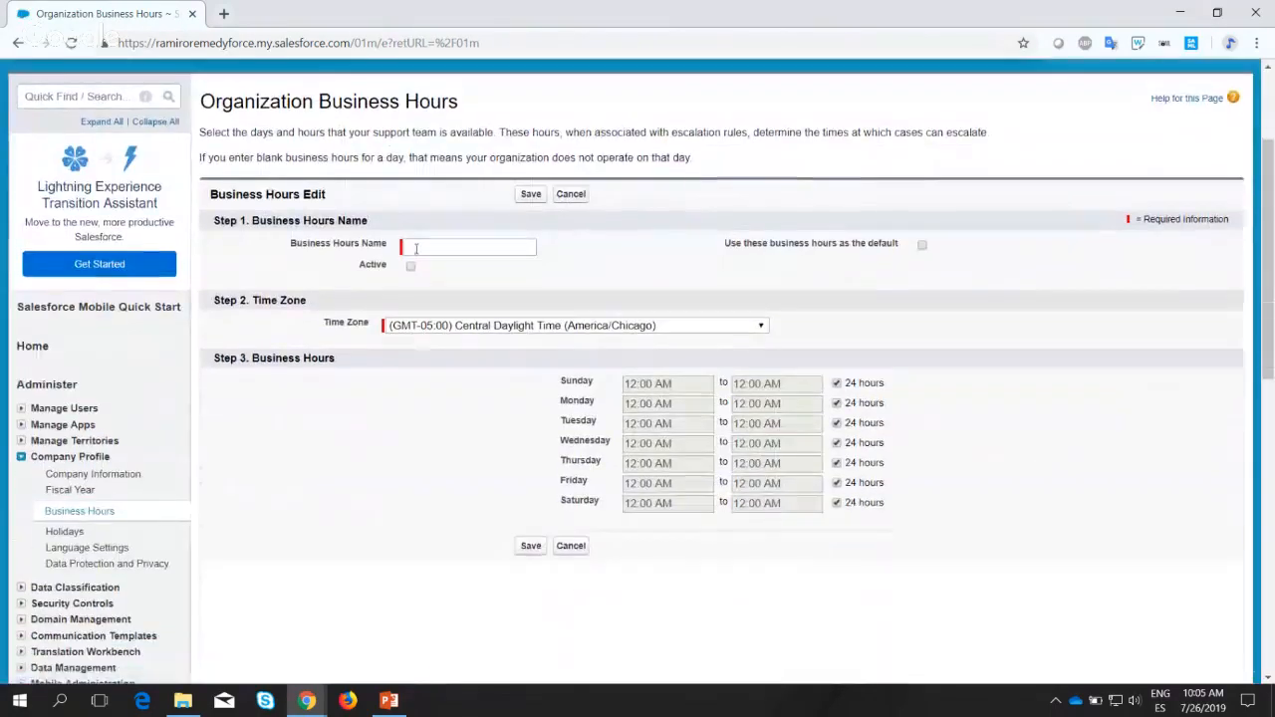
click(416, 249)
text(9-)
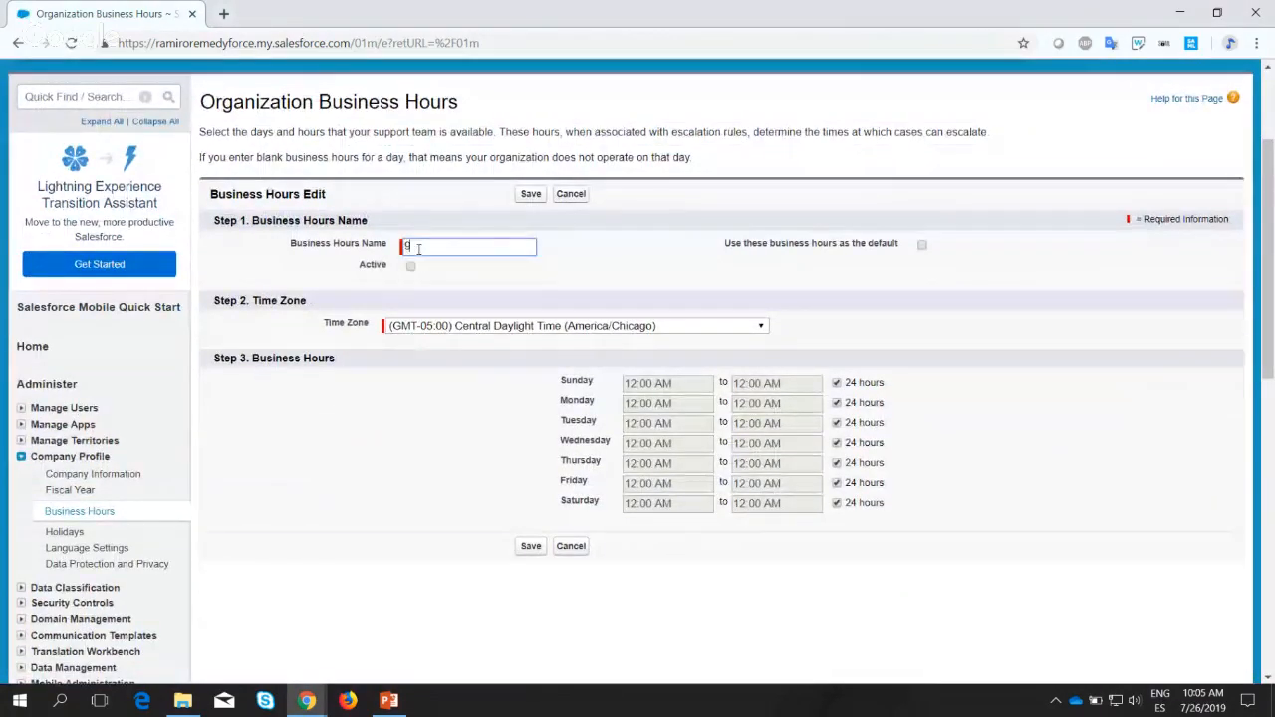
text(5IST)
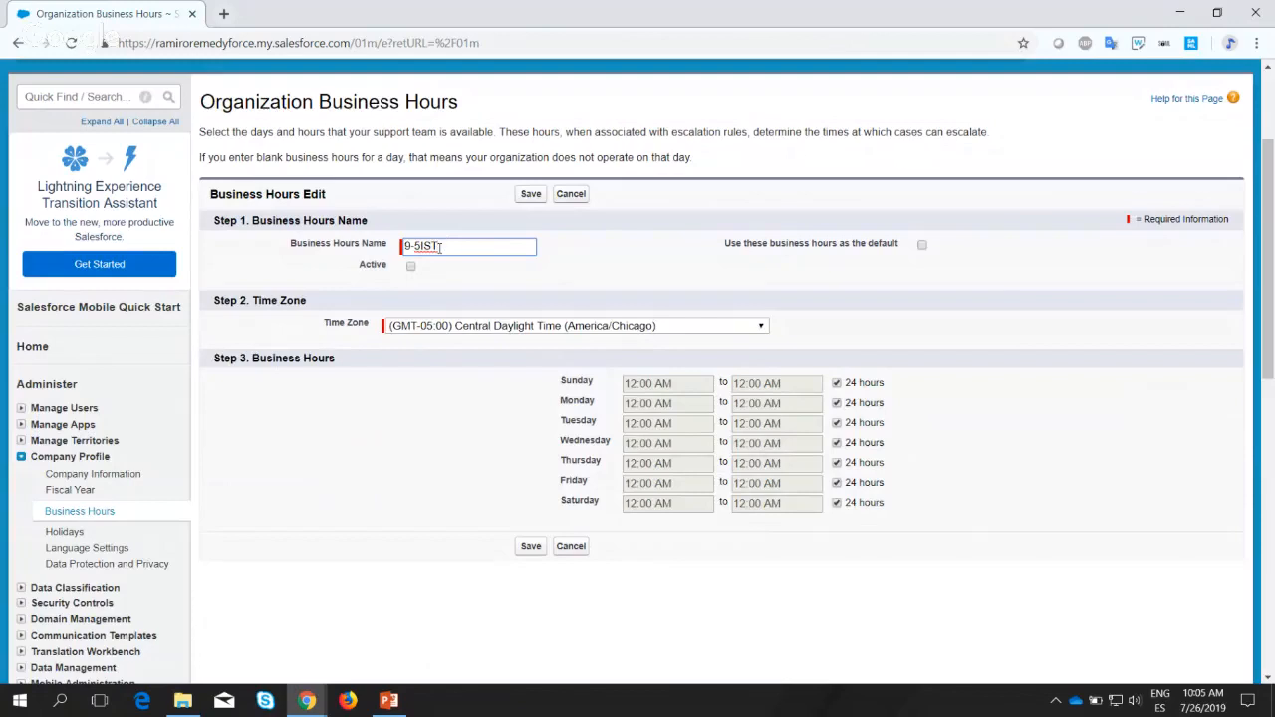
click(411, 266)
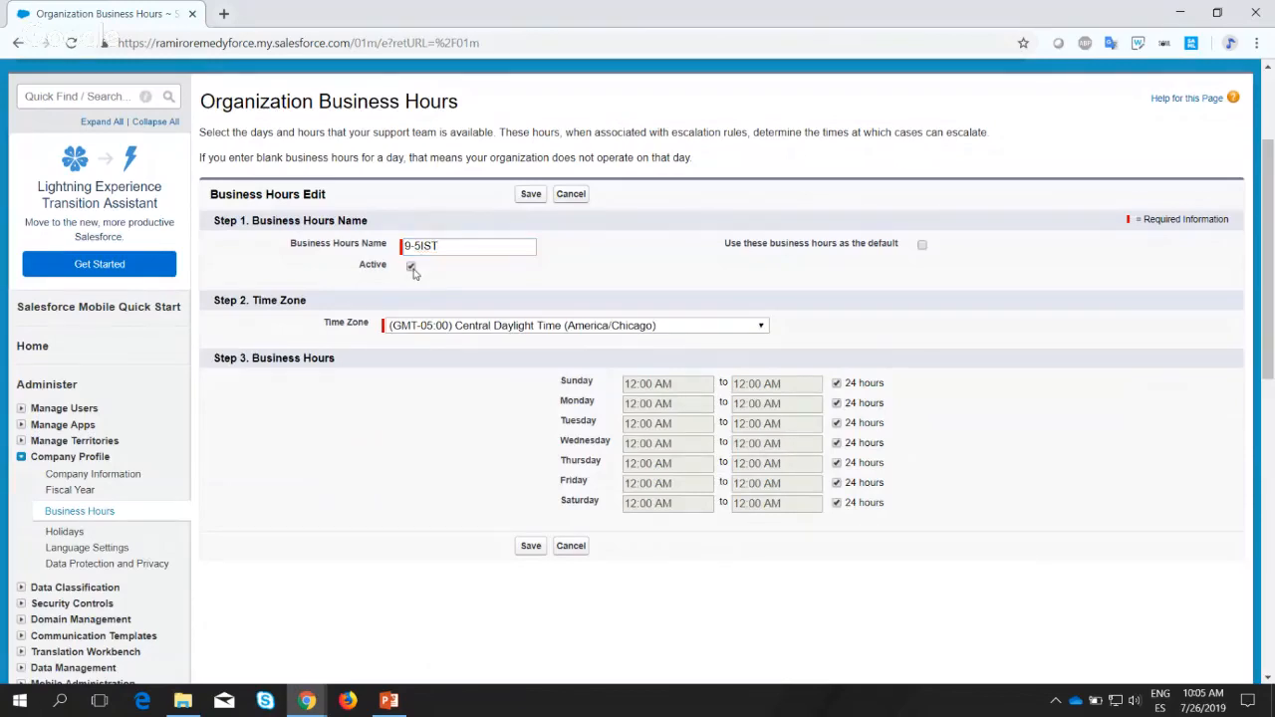
Set the time zone of the business hours to (GMT+12:45) Chatham Standard Time (Pacific/Chatham).
click(525, 327)
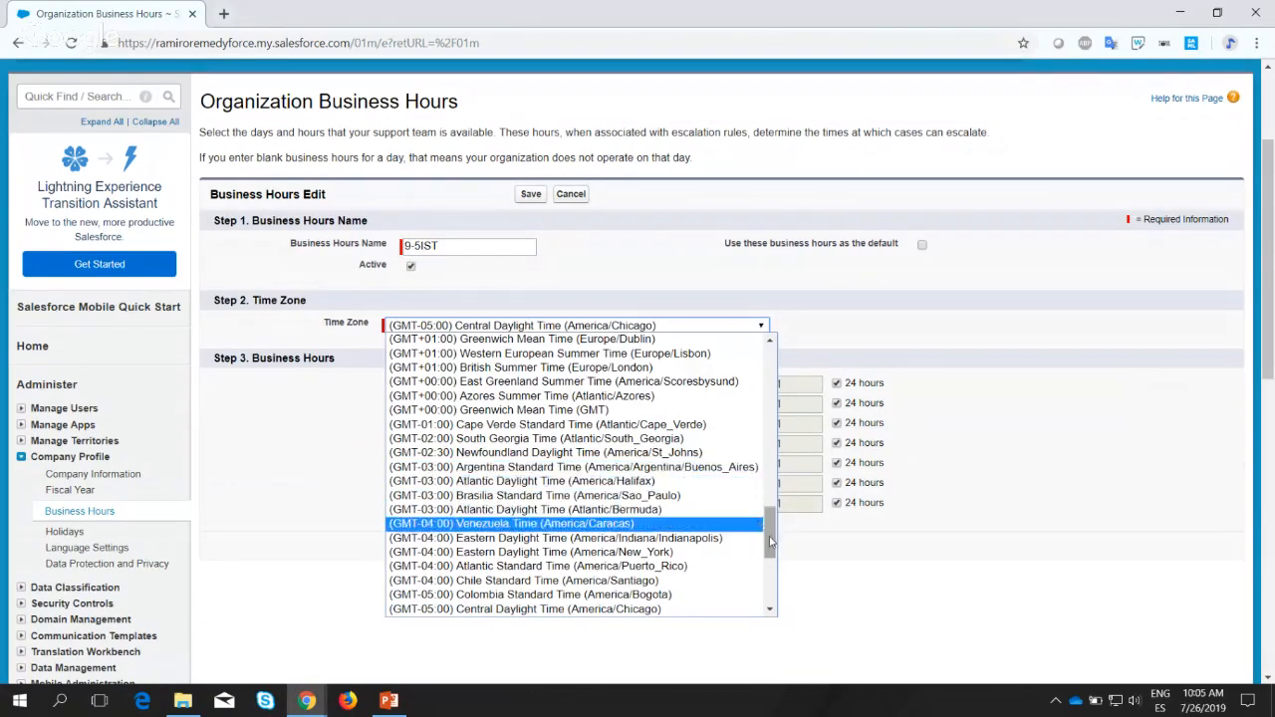
drag(770, 544, 751, 464)
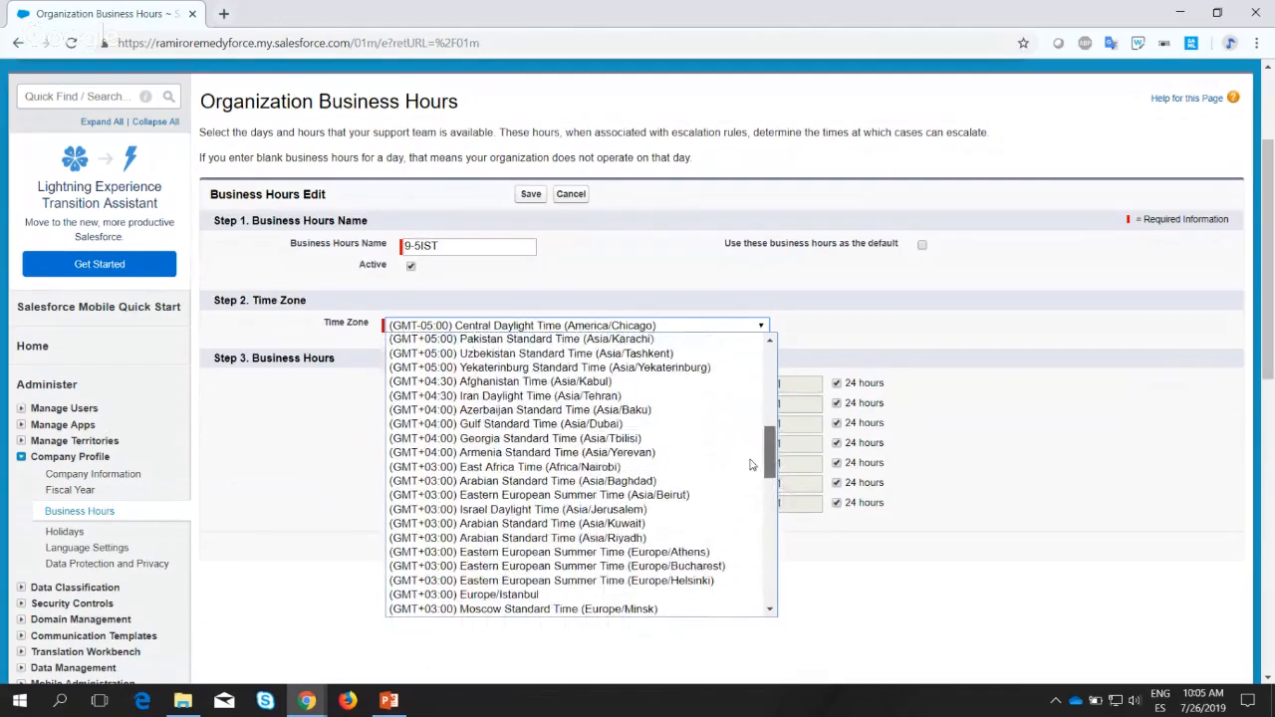
drag(751, 465, 753, 410)
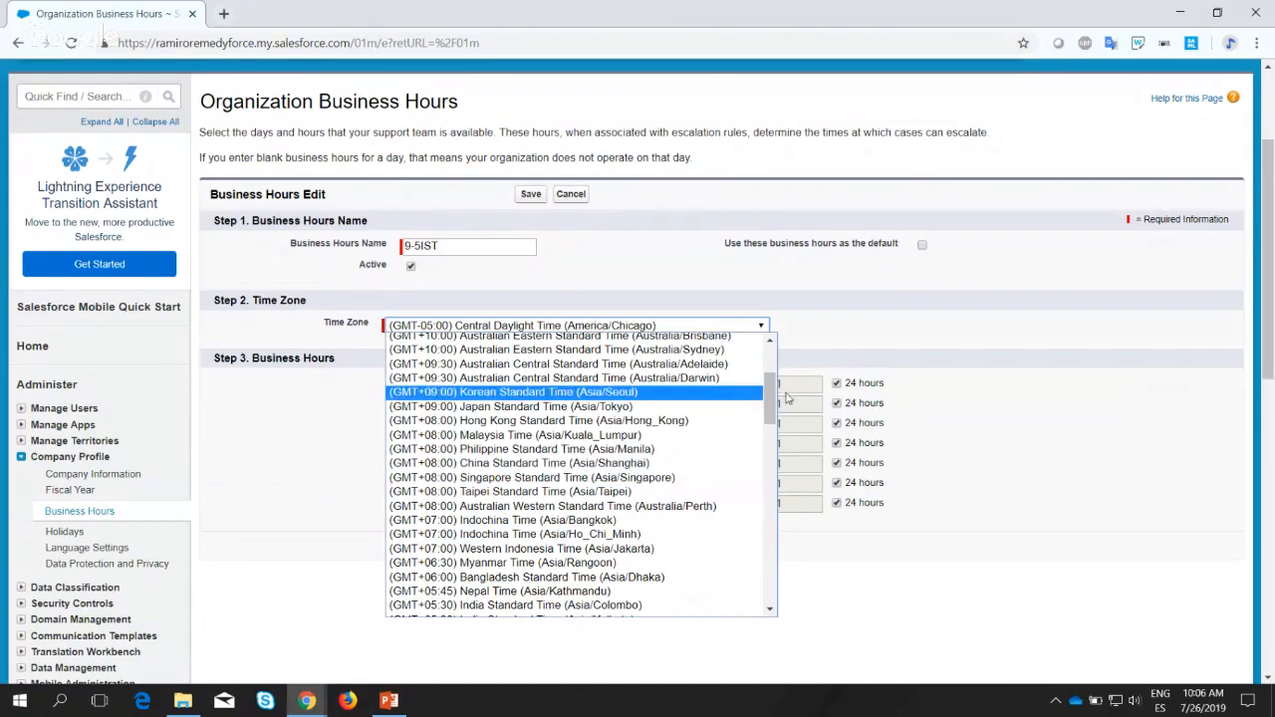
scroll(768, 401, up, 3)
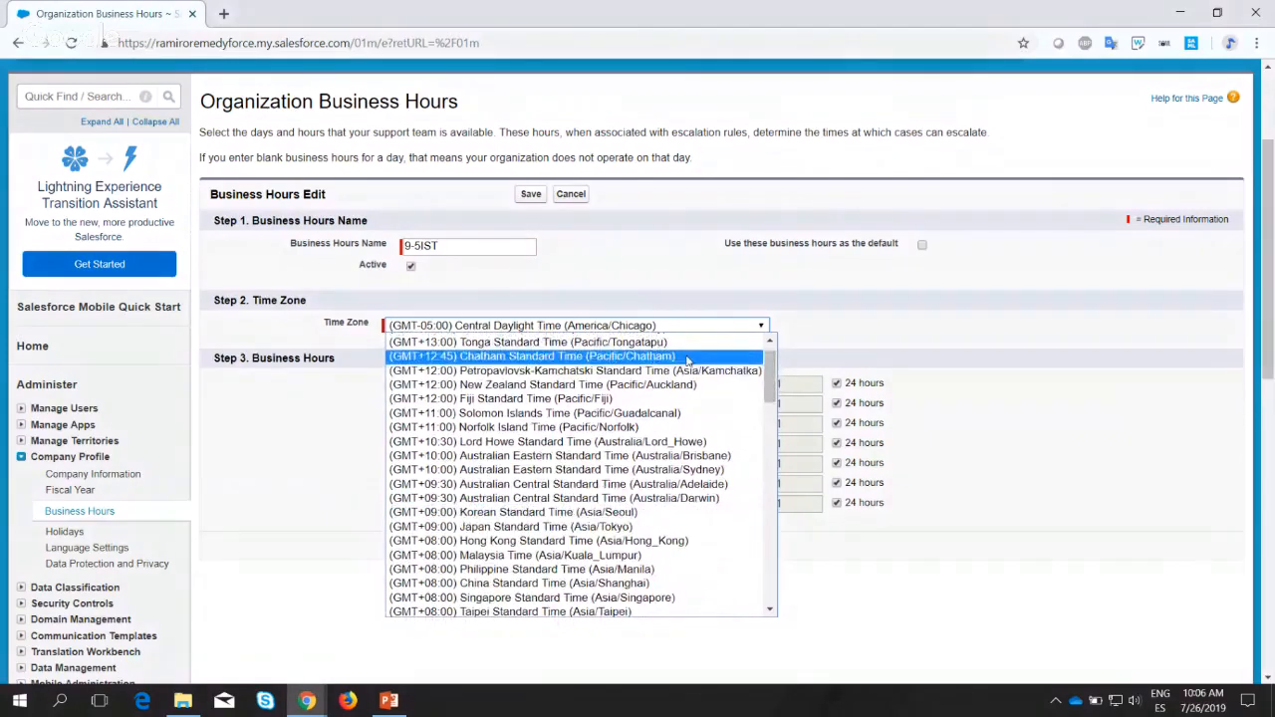
click(687, 358)
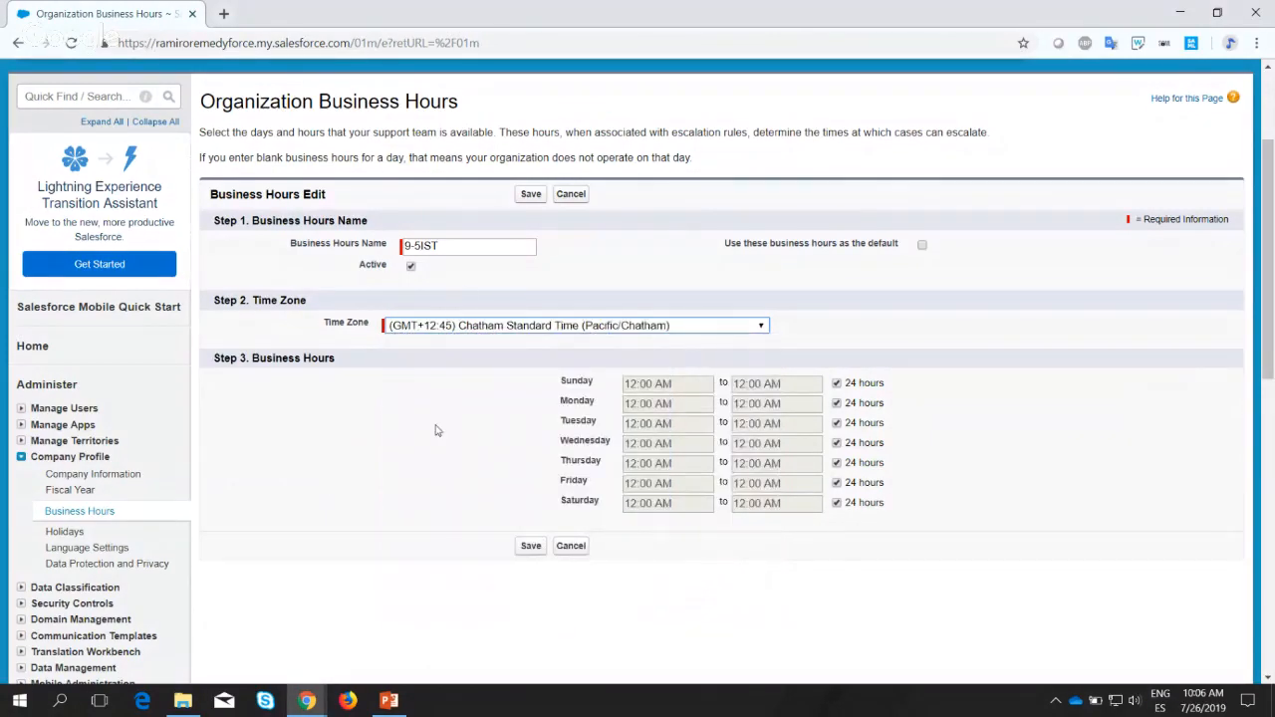
Set the time zone of the business hours to (GMT+10:00) Australian Eastern Standard Time (Australia/Brisbane).
click(479, 336)
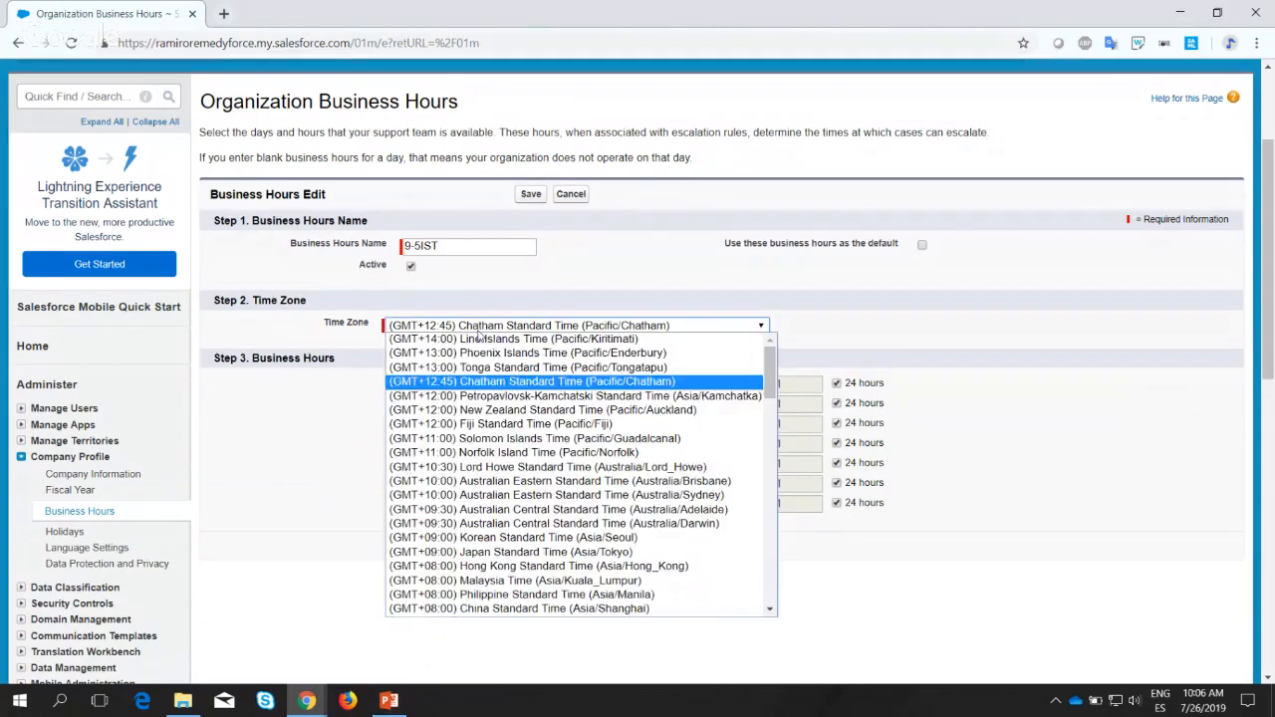
click(474, 486)
click(475, 486)
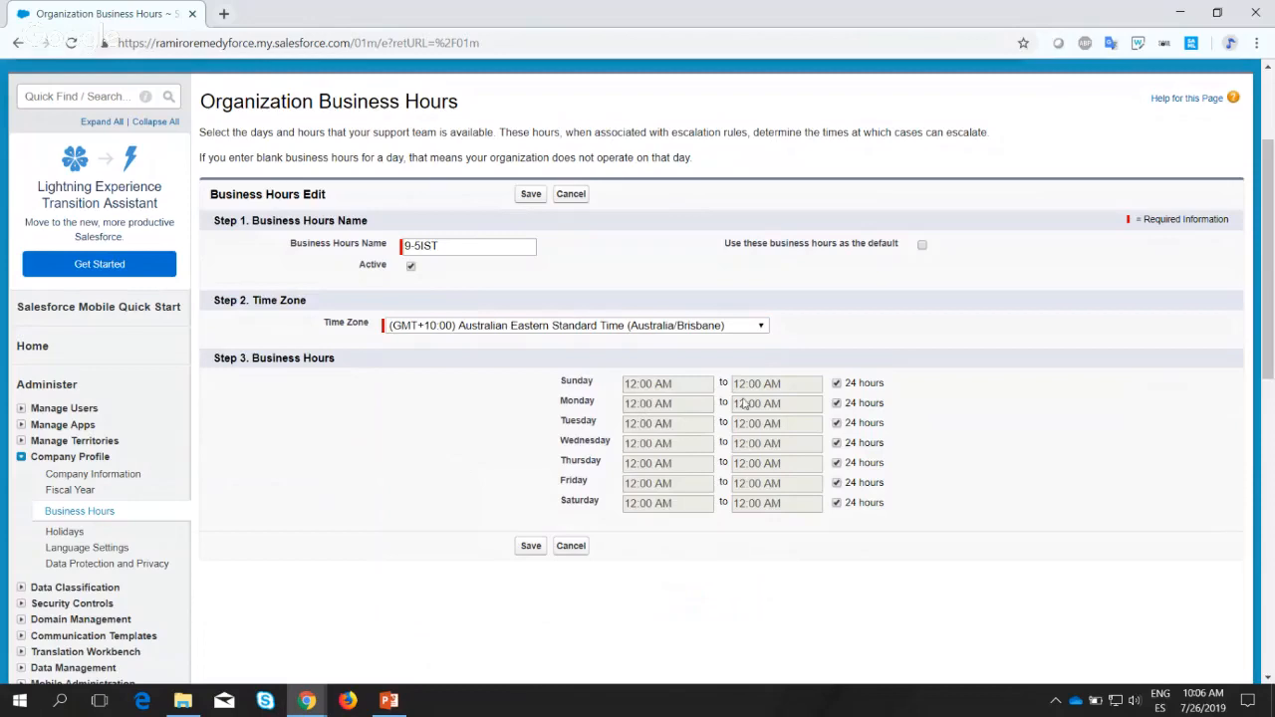
Turn off the 24 hours option for Sunday through Friday, leaving it on for Saturday.
click(837, 385)
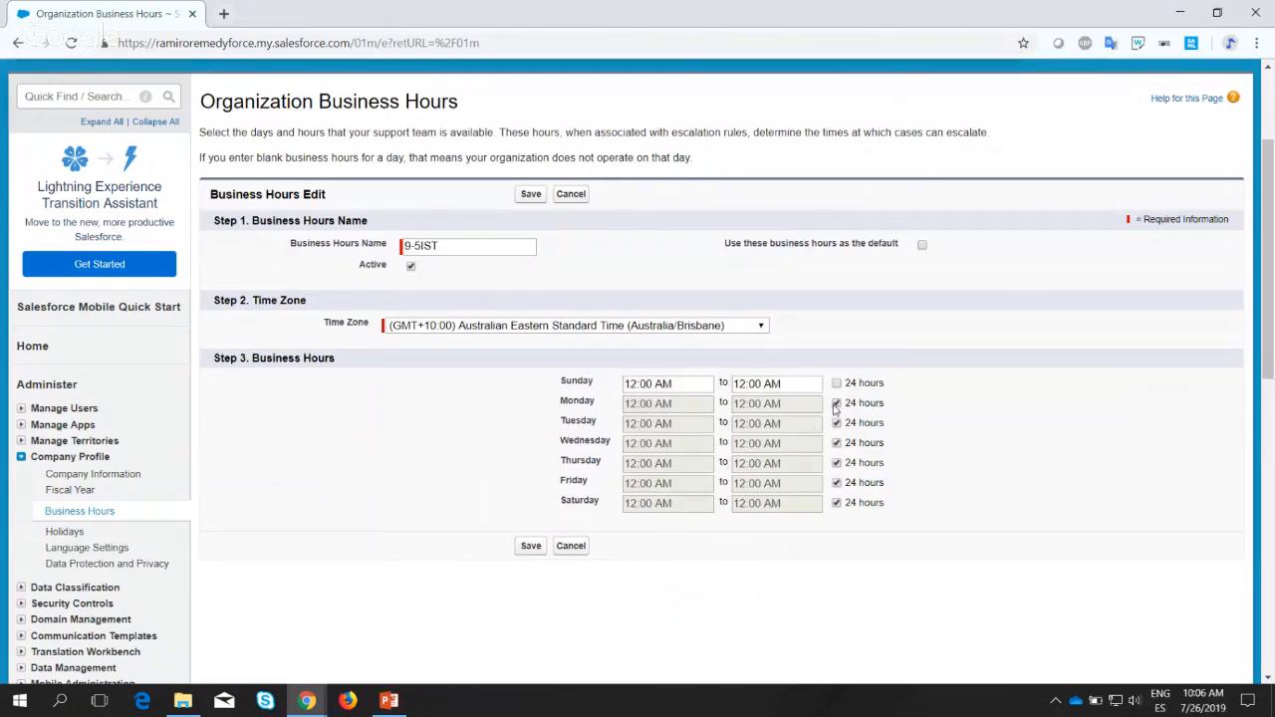
click(837, 404)
click(837, 423)
click(837, 443)
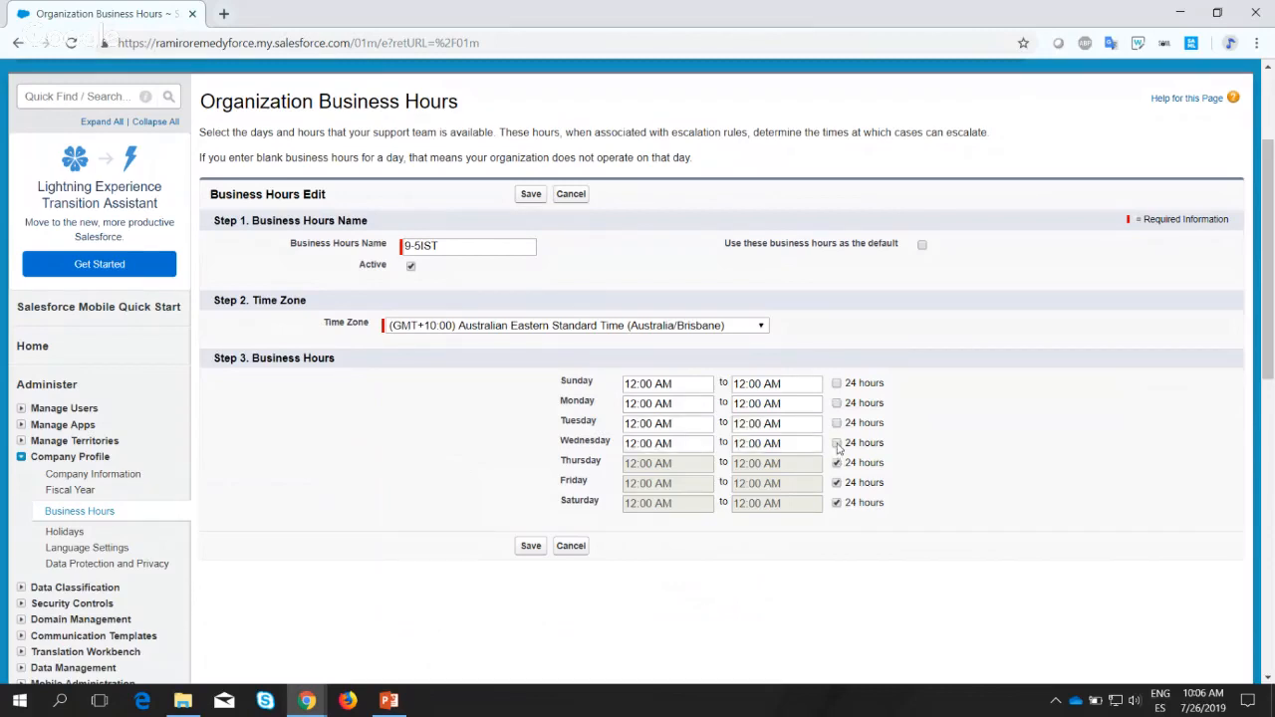
click(837, 463)
click(836, 463)
click(837, 483)
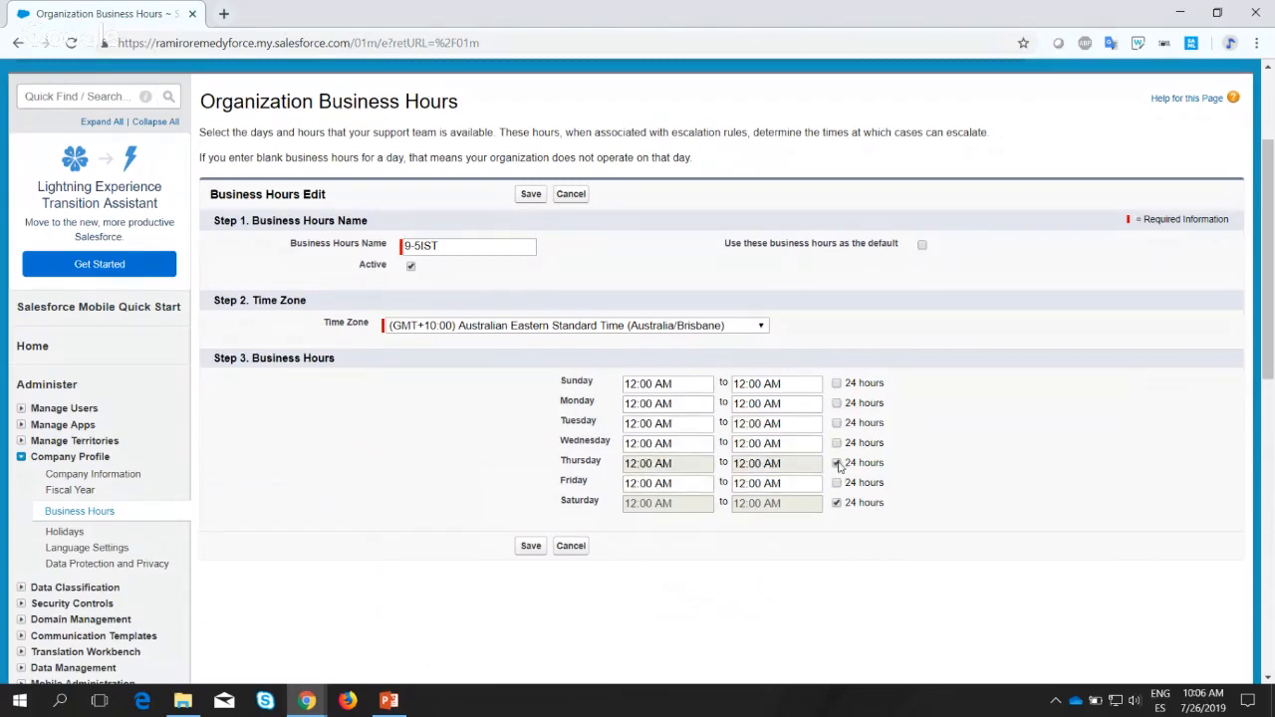
click(837, 464)
click(836, 503)
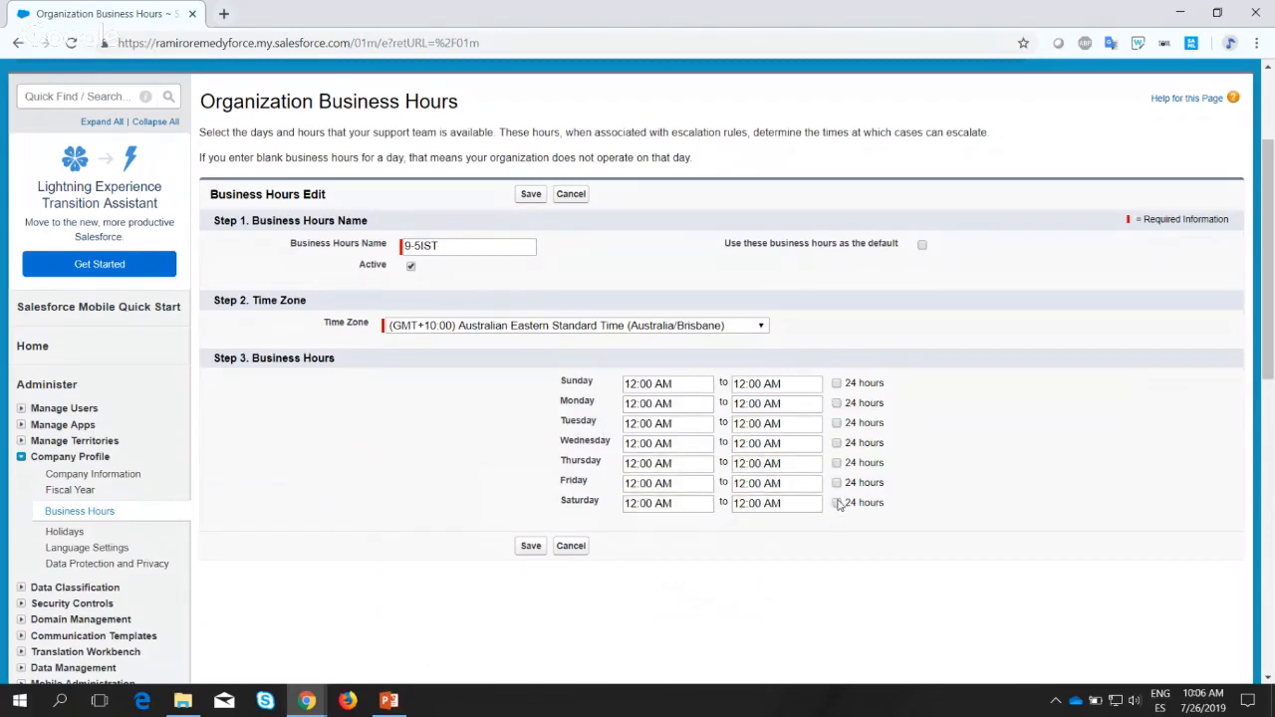
click(837, 503)
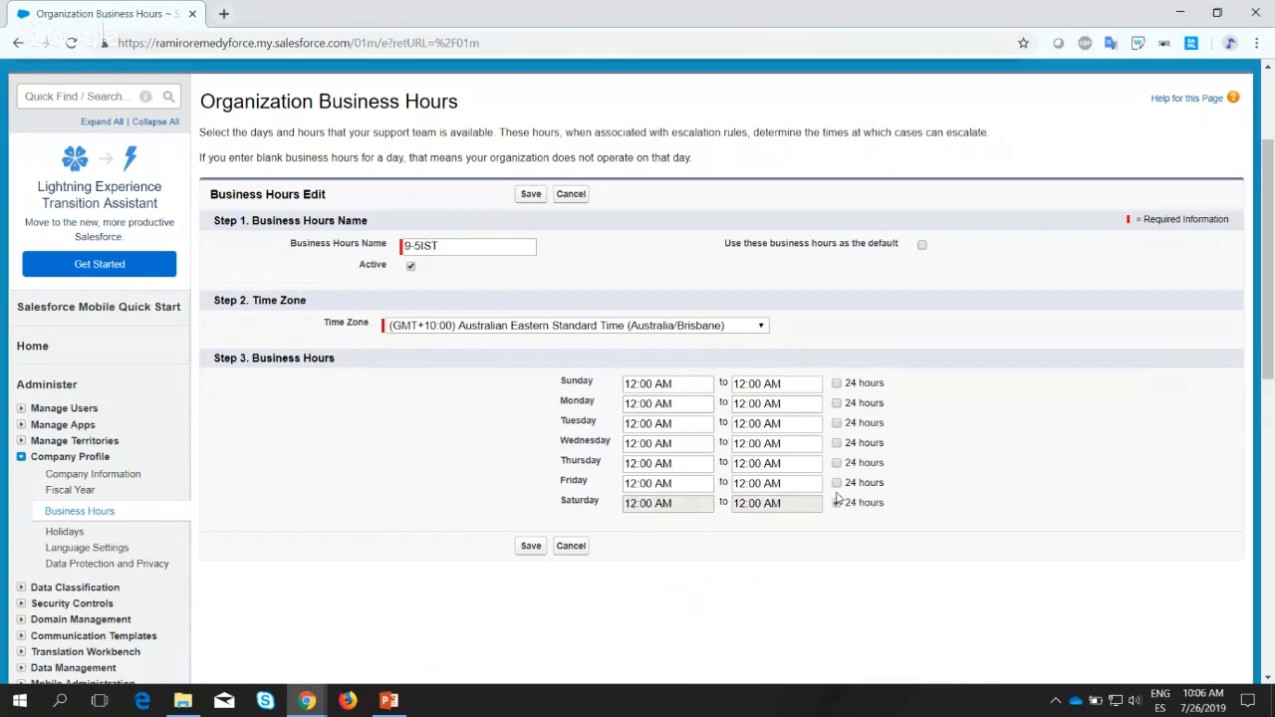
click(837, 404)
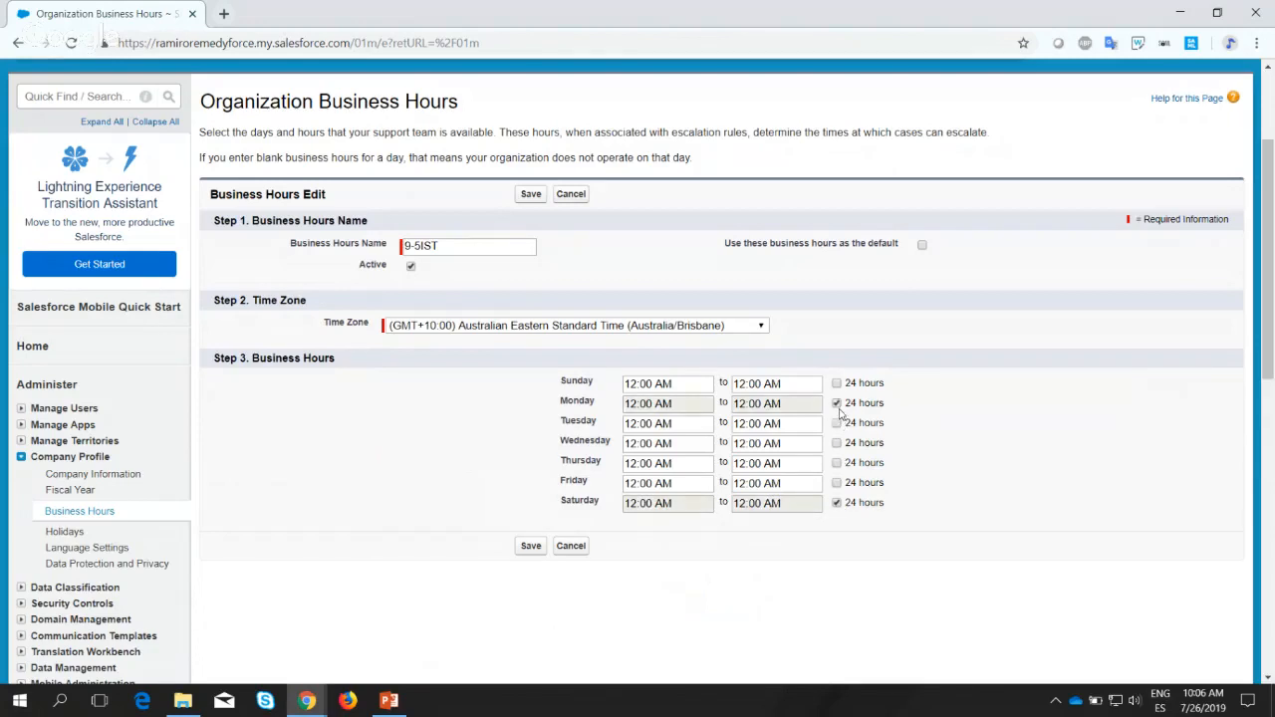
click(837, 423)
click(837, 444)
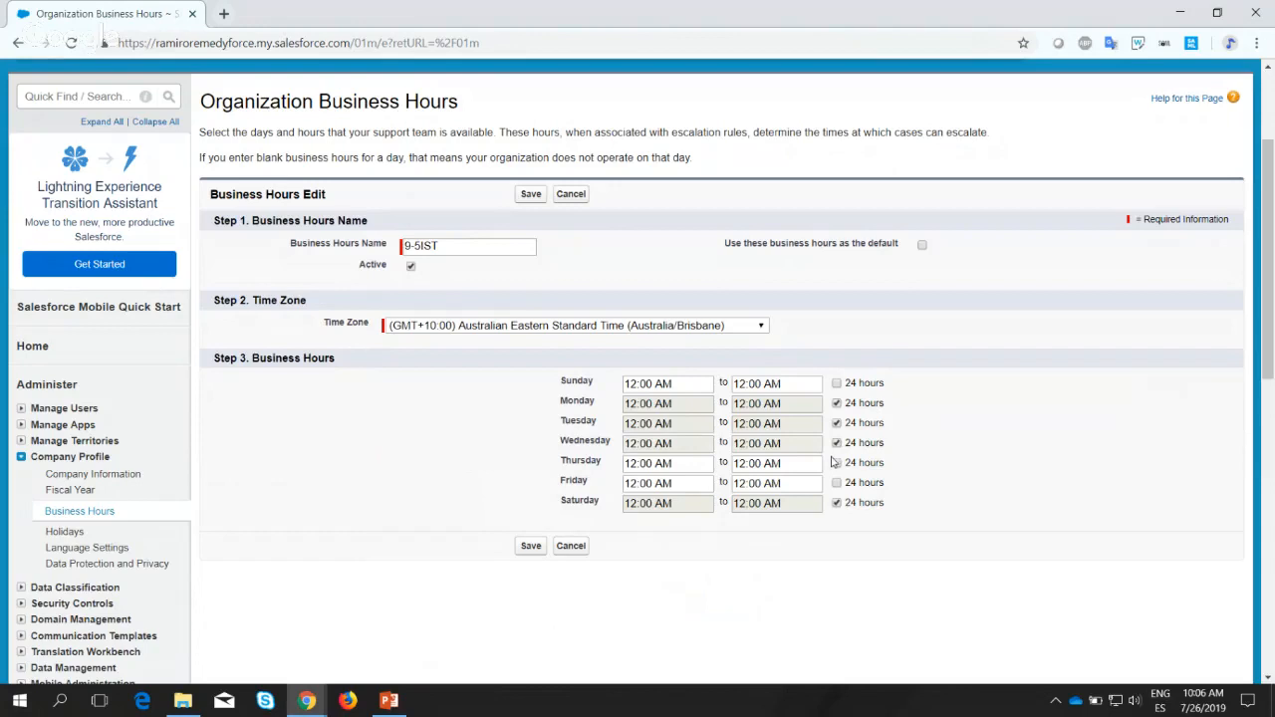
click(837, 463)
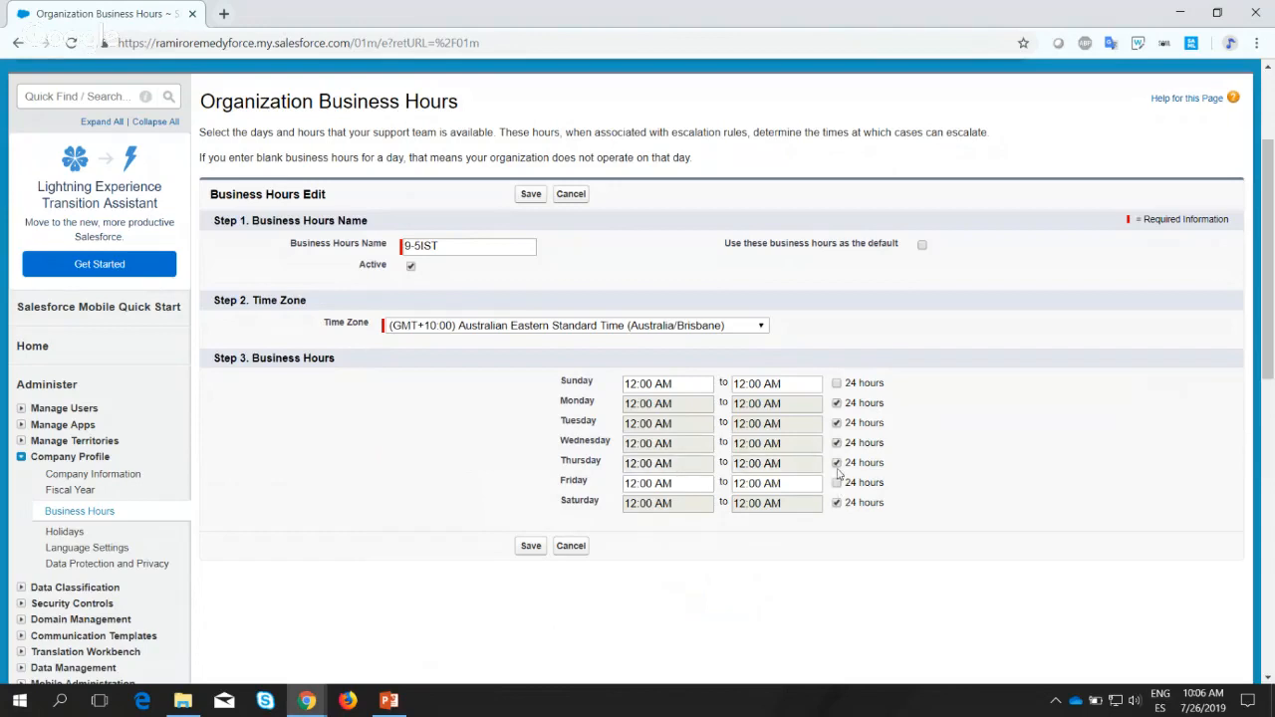
click(837, 463)
click(837, 444)
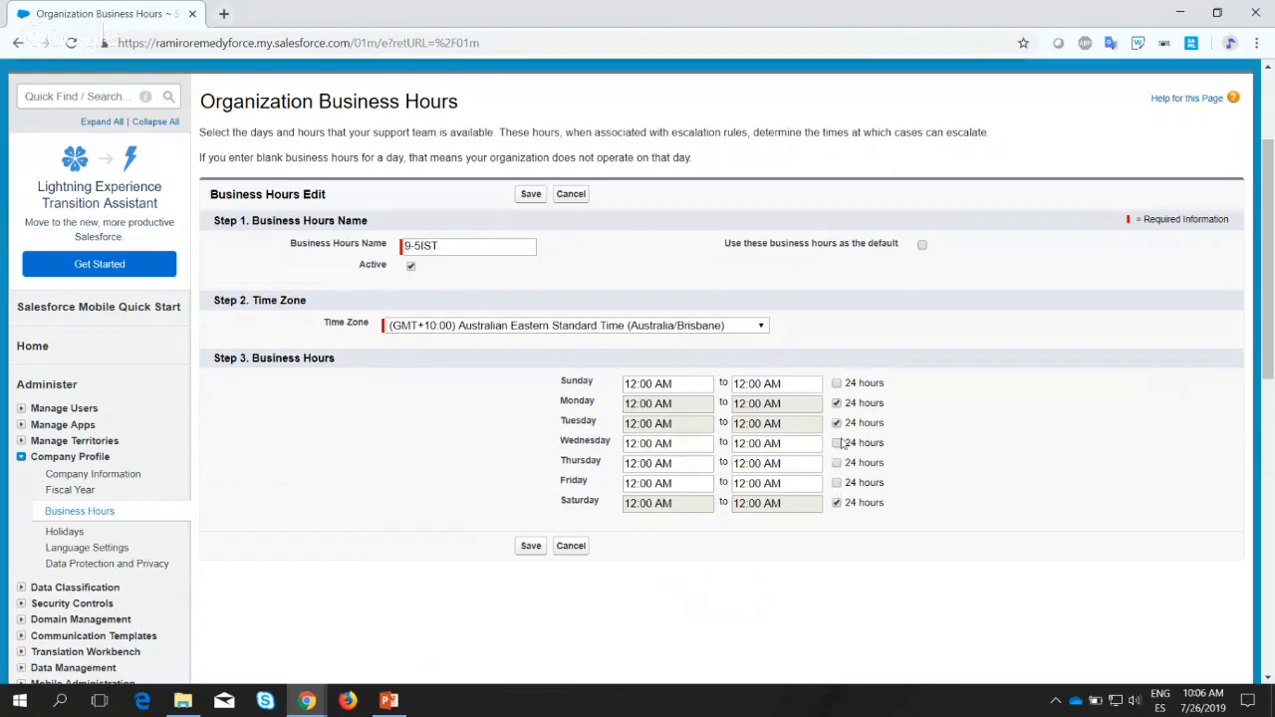
click(837, 424)
click(837, 403)
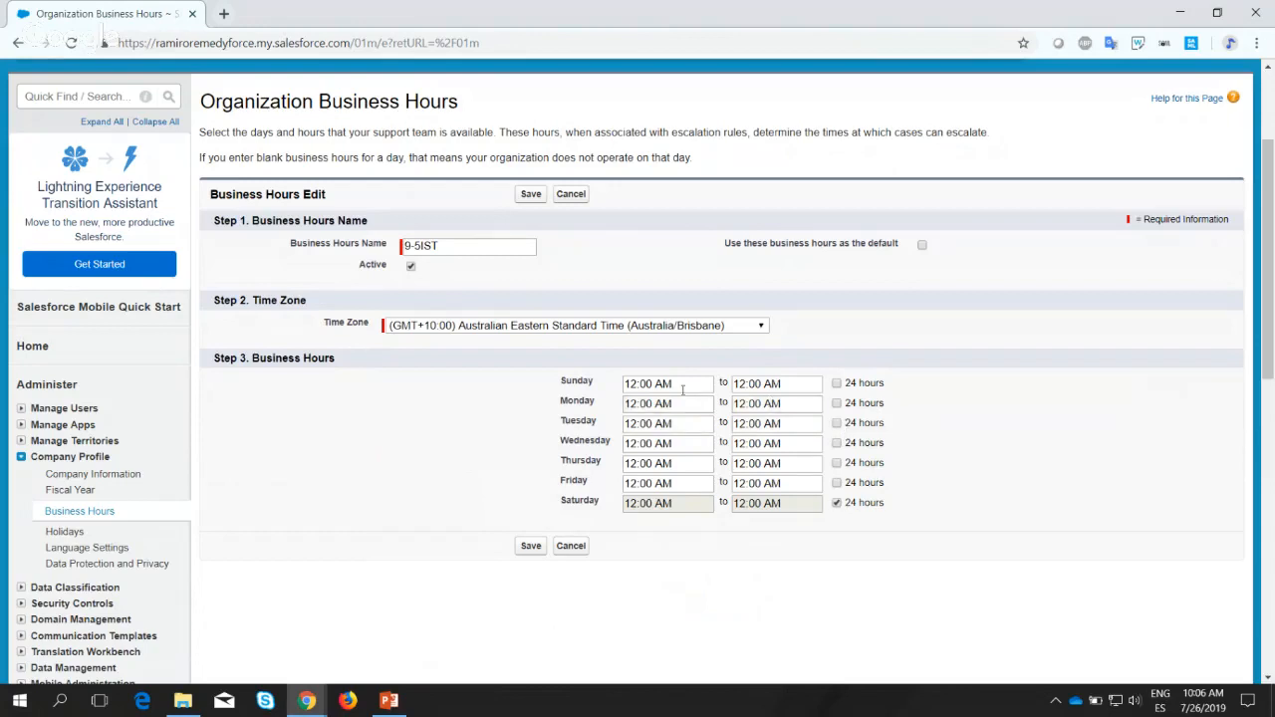
Set Monday's business hours to 9:00 AM to 5:00 PM.
click(643, 403)
key(BackSpace)
key(BackSpace)
text(9)
click(746, 403)
key(BackSpace)
key(BackSpace)
text(5)
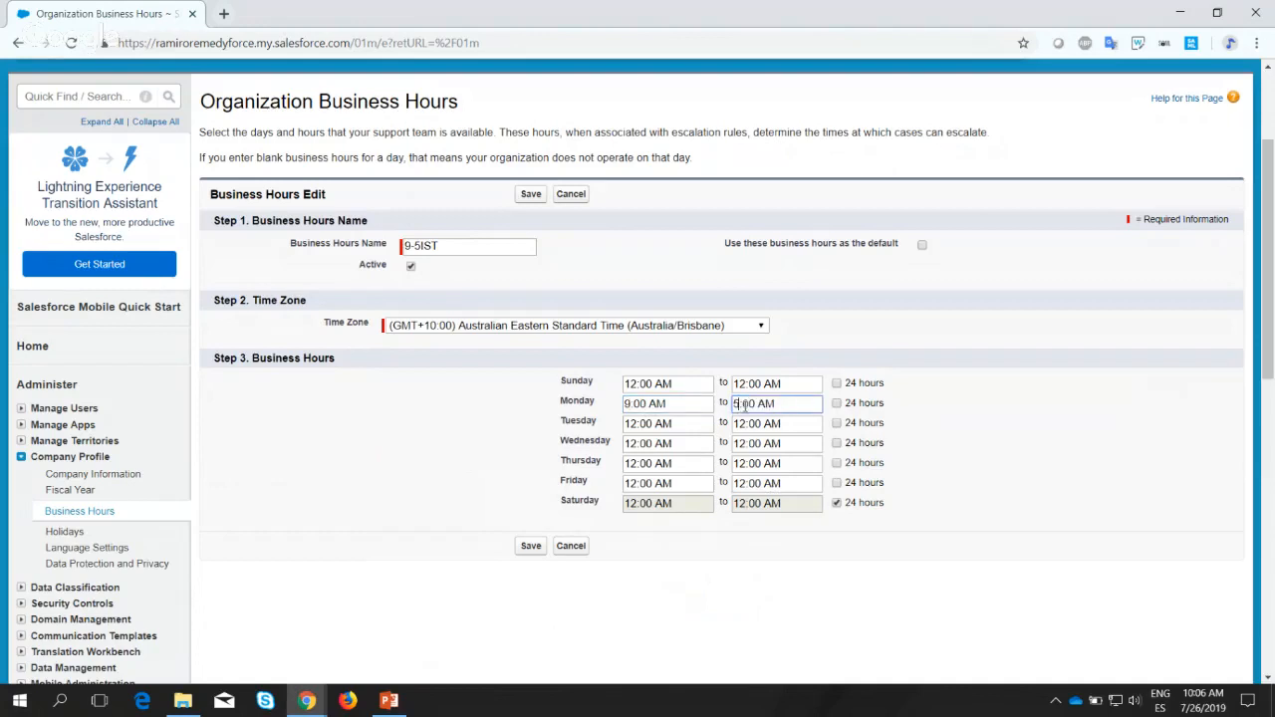
click(777, 405)
key(BackSpace)
key(BackSpace)
text(PM)
Set Tuesday's closing time to 5:00 PM.
click(797, 424)
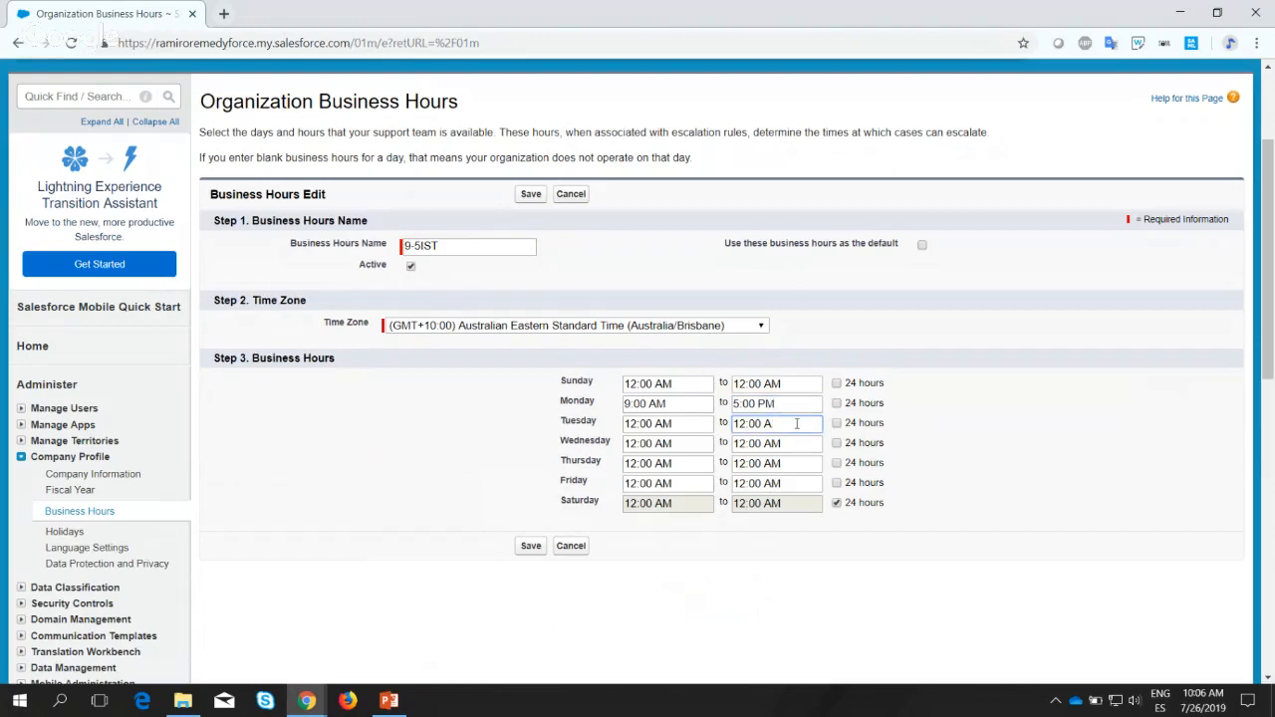
key(BackSpace)
text(PM)
key(BackSpace)
key(BackSpace)
text(5)
Set Wednesday's closing time to 5:00 PM.
click(747, 443)
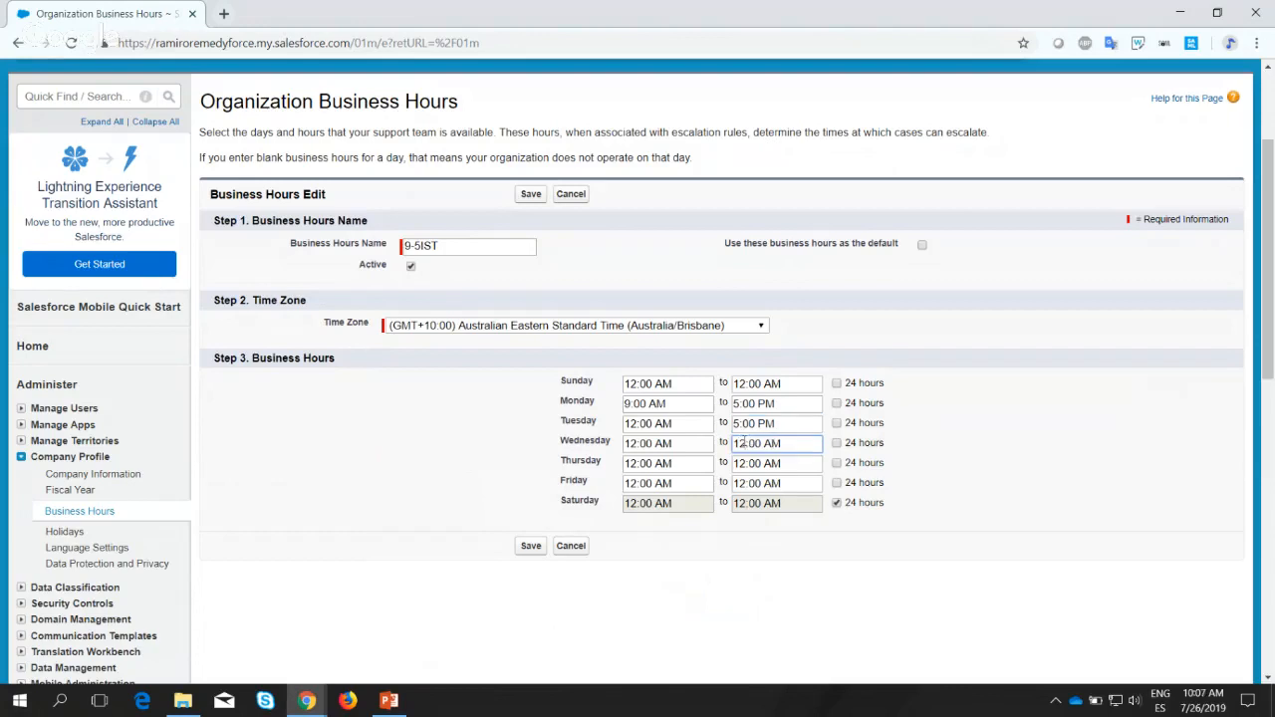
key(BackSpace)
key(BackSpace)
text(5)
key(BackSpace)
key(BackSpace)
text(PM)
Set Thursday's closing time to 5:00 PM.
click(745, 464)
key(BackSpace)
key(BackSpace)
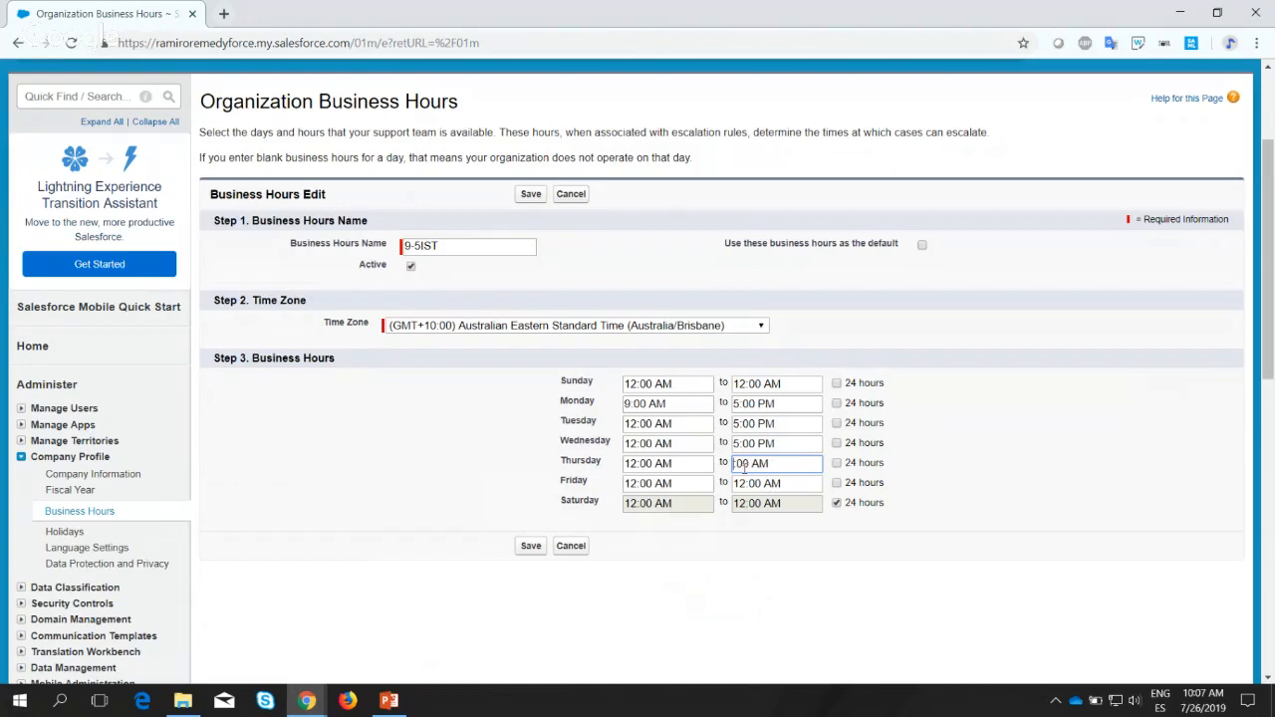
text(5)
key(BackSpace)
key(BackSpace)
key(BackSpace)
text(PM)
Set Friday's closing time to 5:00 PM.
click(740, 484)
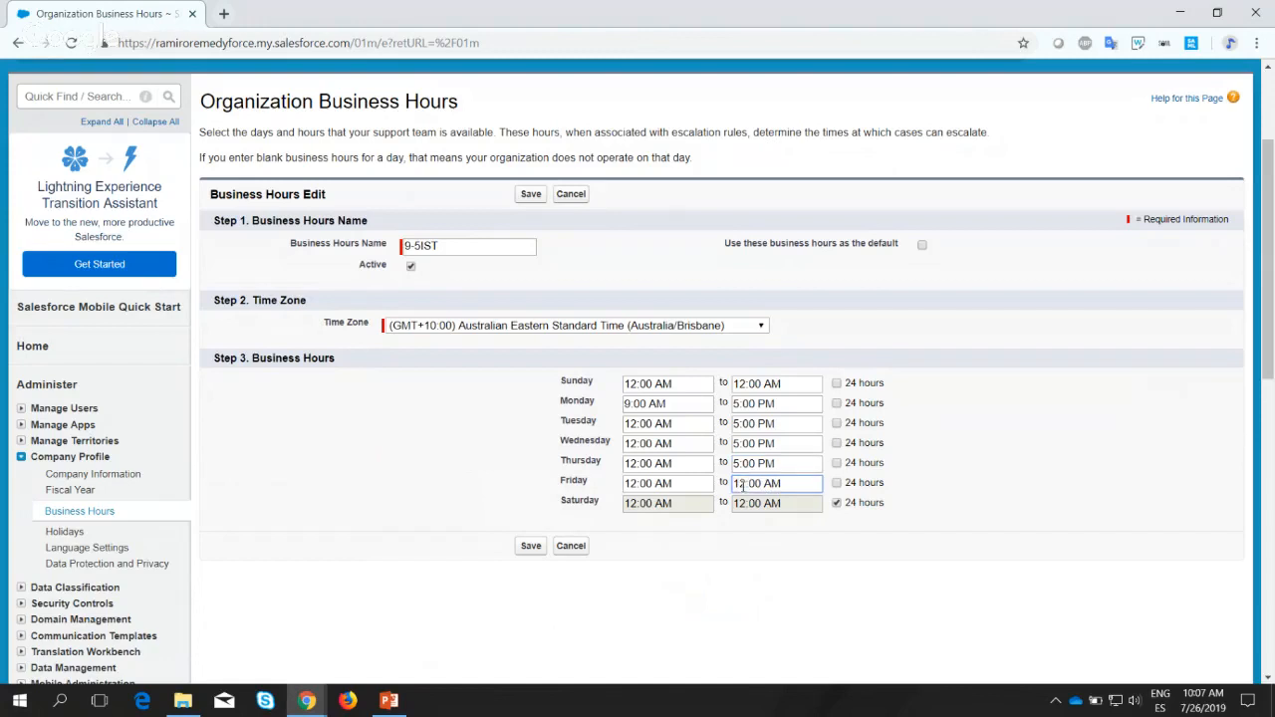
key(BackSpace)
key(Delete)
text(5)
key(BackSpace)
key(BackSpace)
key(BackSpace)
text(PM)
Turn off Saturday's 24 hours option and leave both its opening and closing times blank.
click(837, 504)
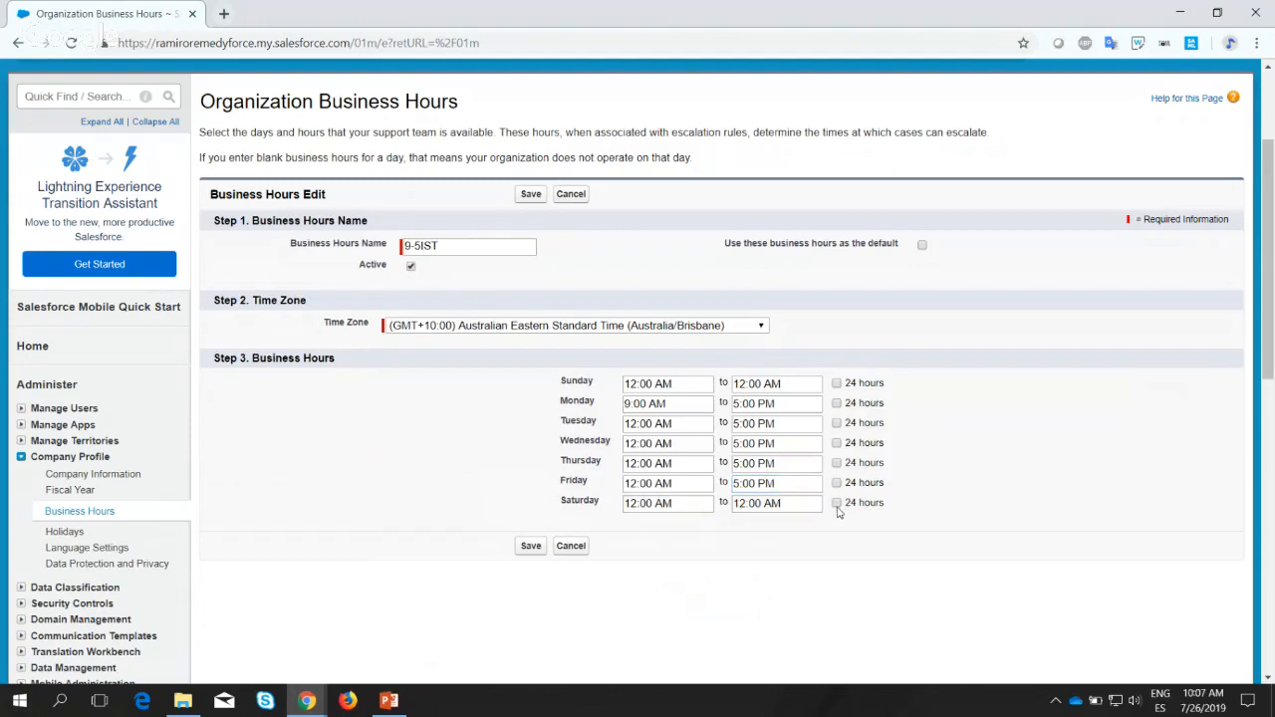
key(shift+Tab)
key(BackSpace)
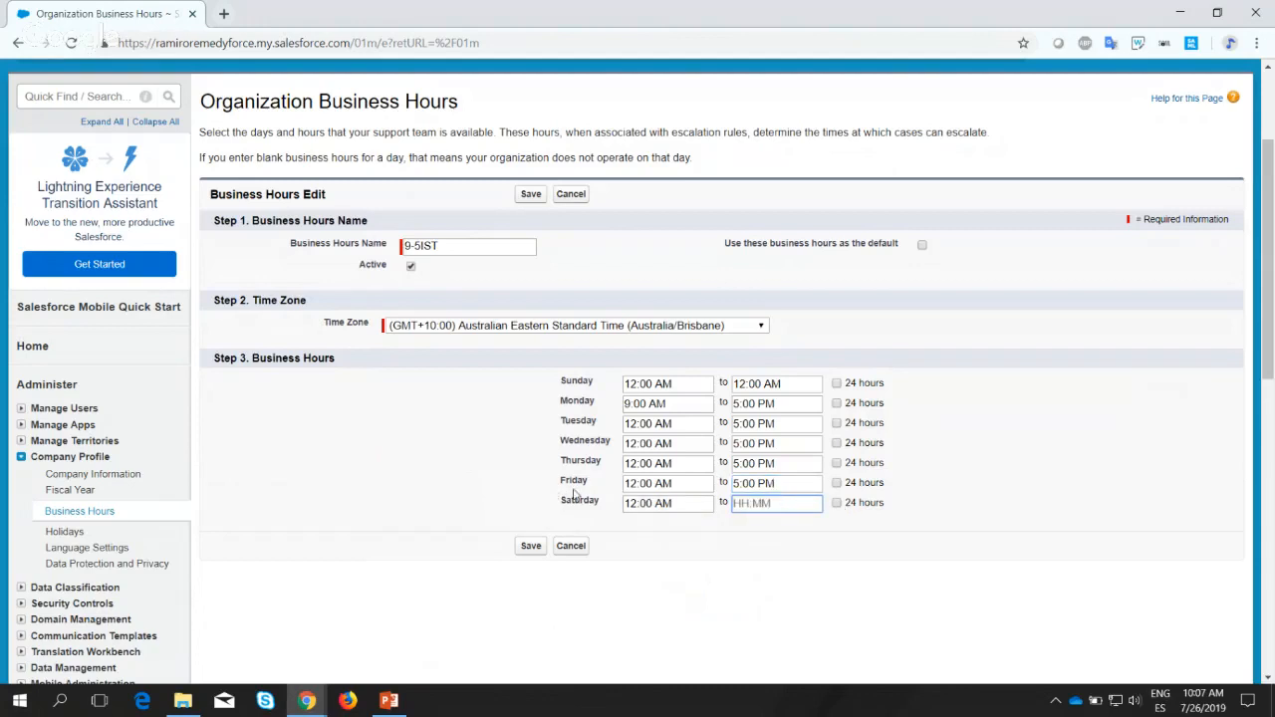
key(shift+Tab)
key(BackSpace)
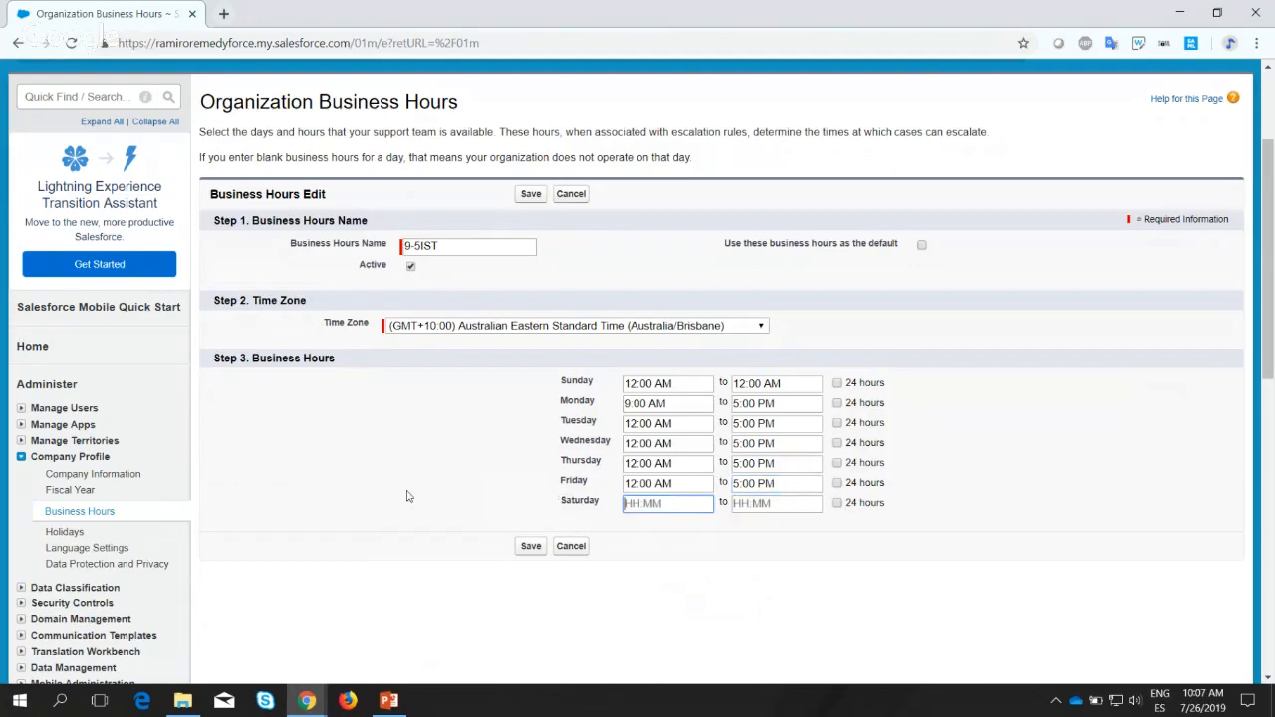
Clear Sunday's opening and closing times so the day has no business hours.
drag(687, 384, 439, 375)
key(BackSpace)
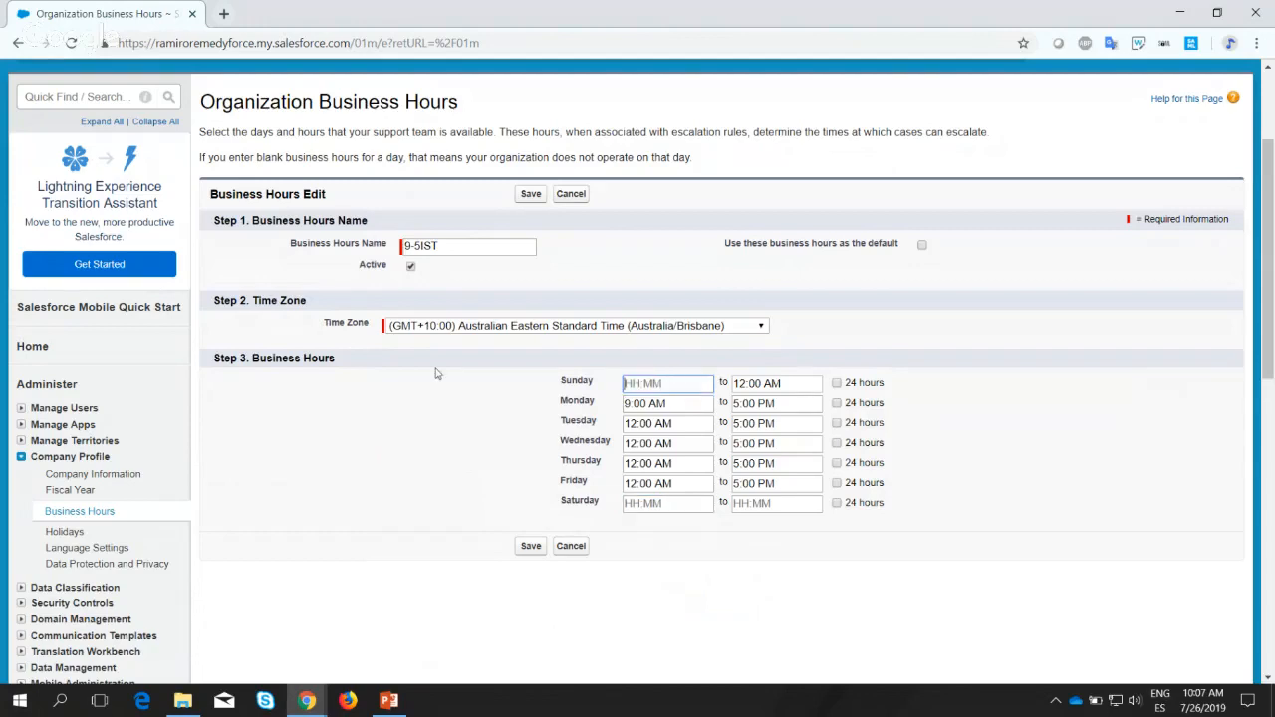
drag(825, 384, 478, 396)
key(BackSpace)
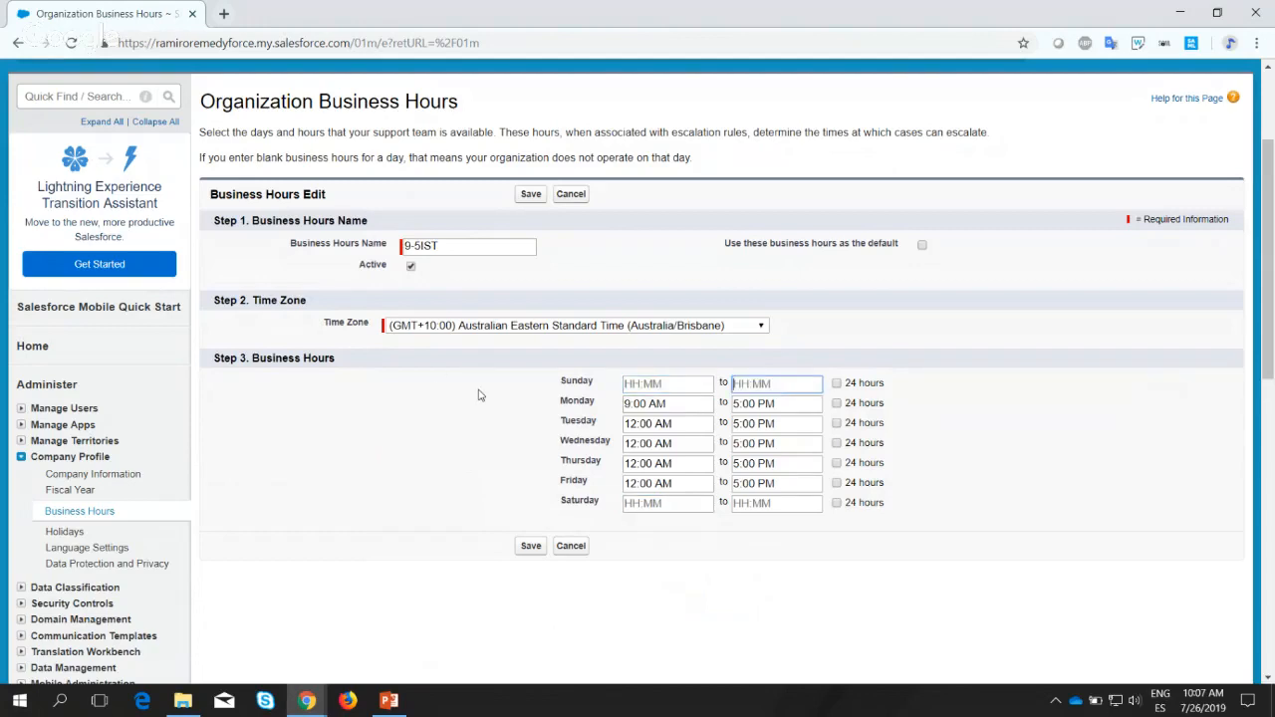
Save the 9-5IST business hours record.
click(531, 545)
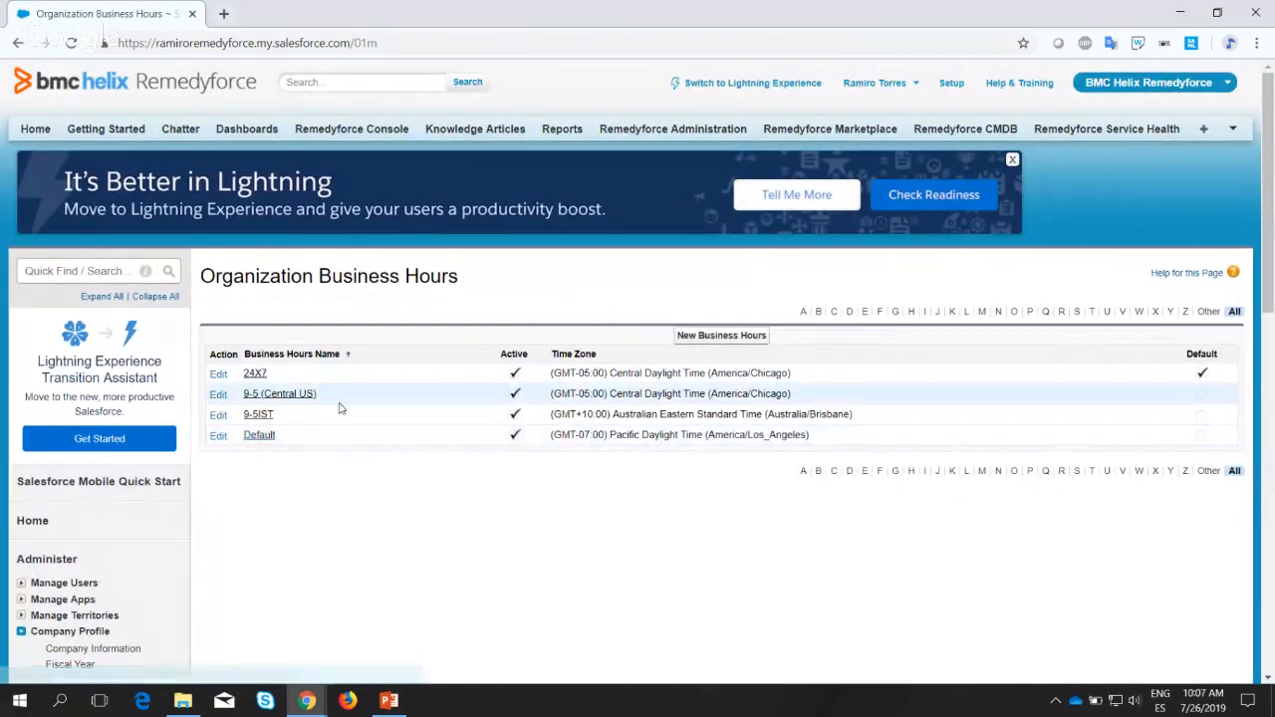
Open the Incidents settings under Configure Self Service in Remedyforce Administration.
click(634, 135)
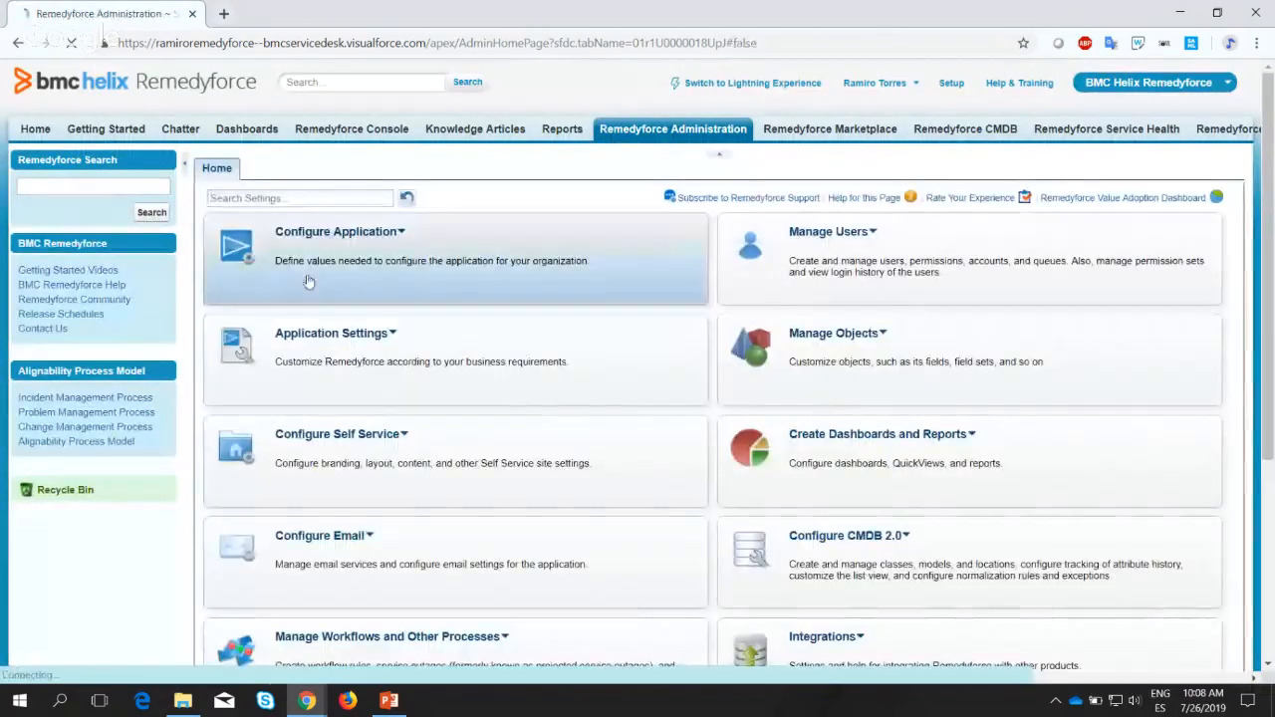
click(338, 344)
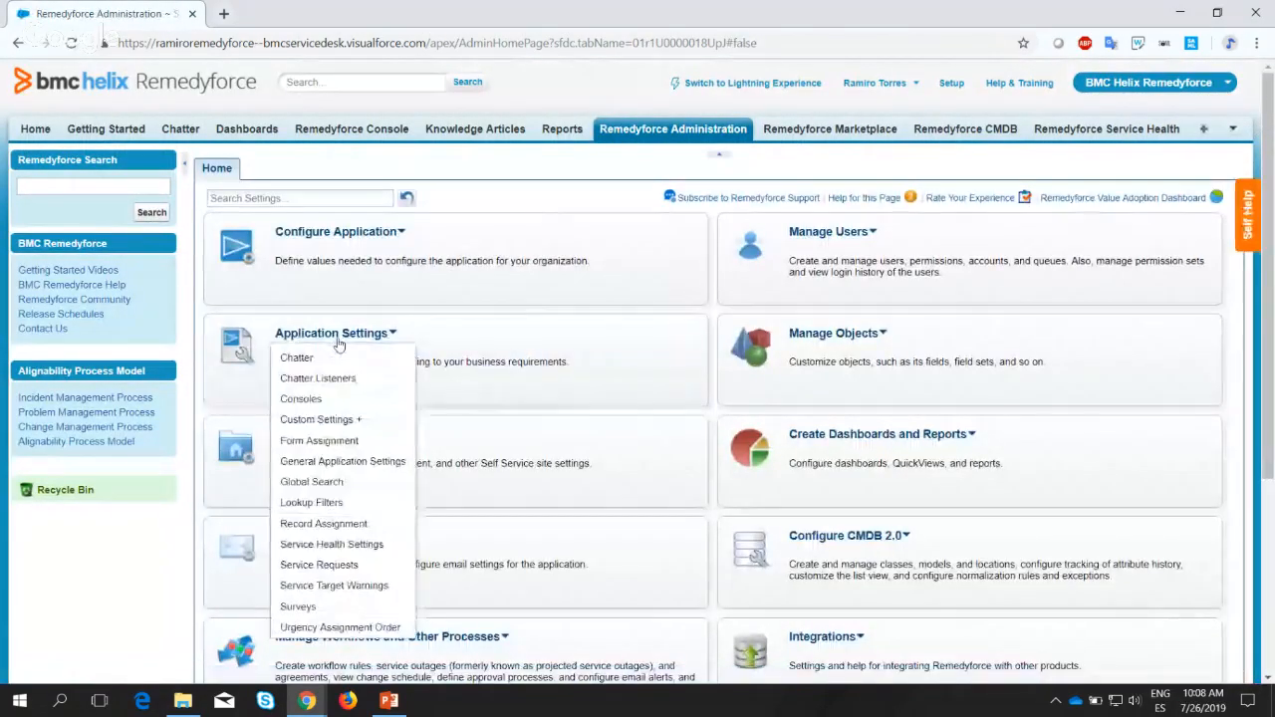
click(339, 344)
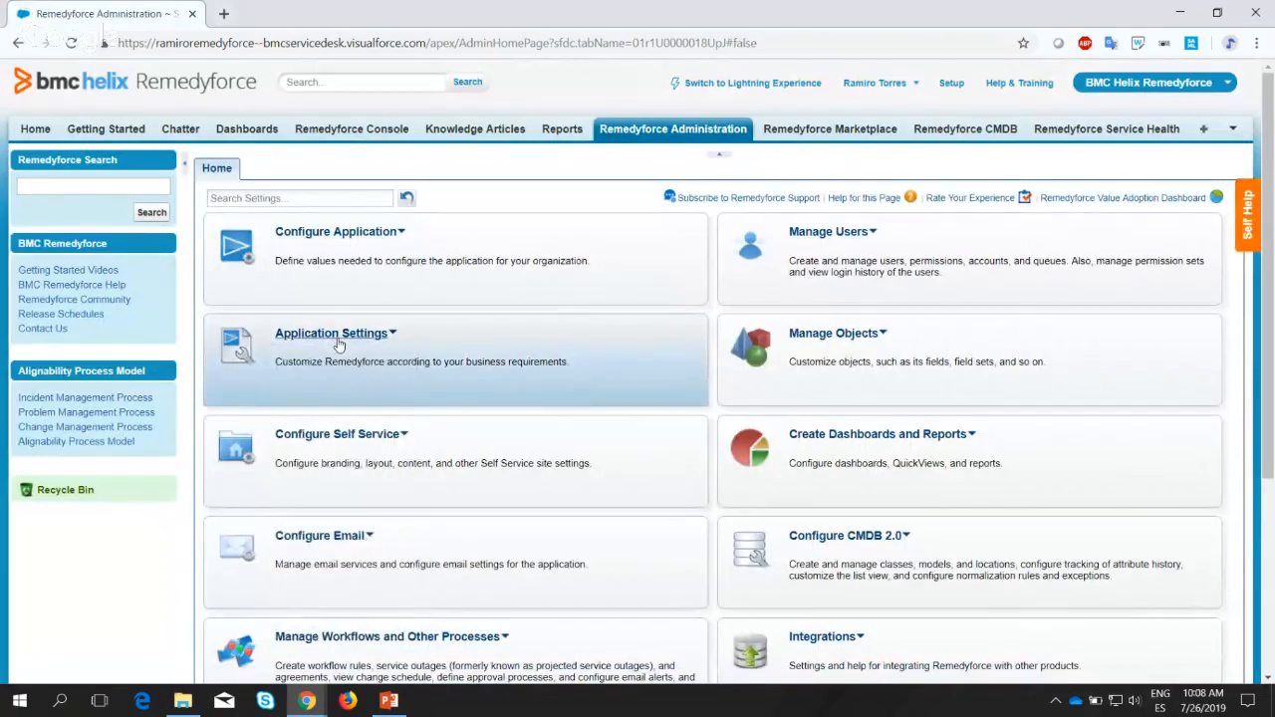
scroll(339, 343, down, 2)
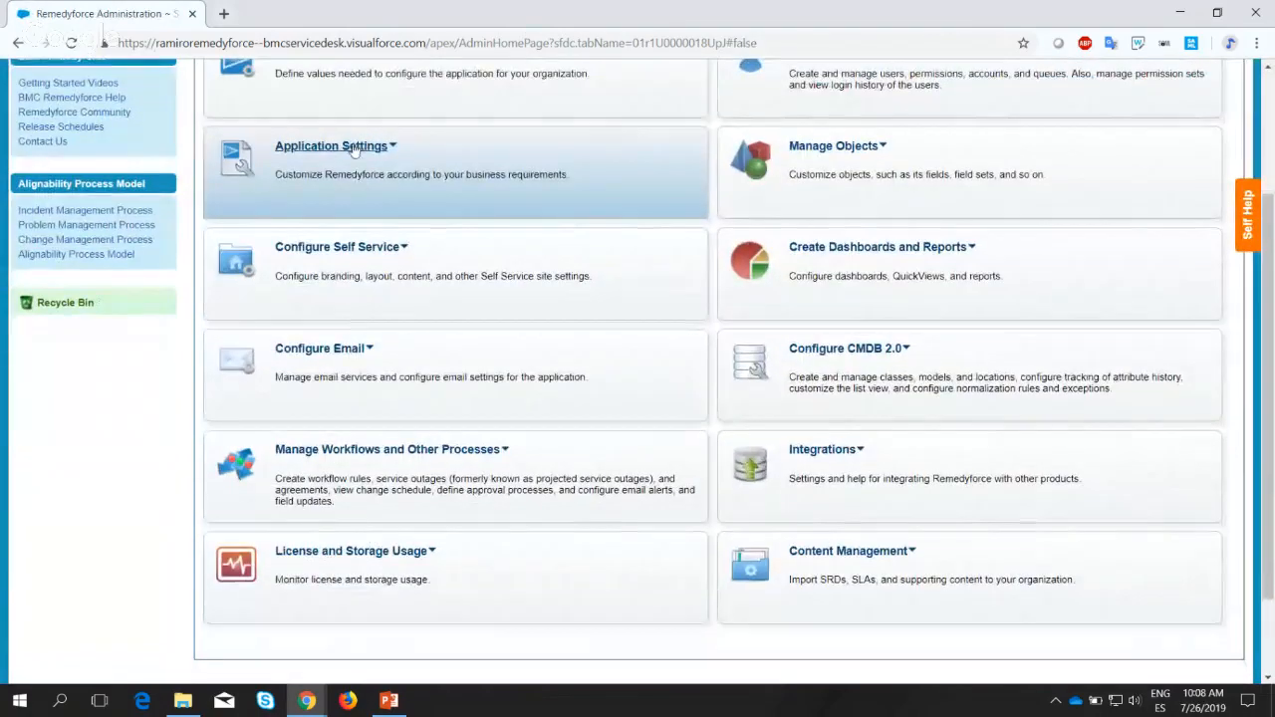
click(353, 149)
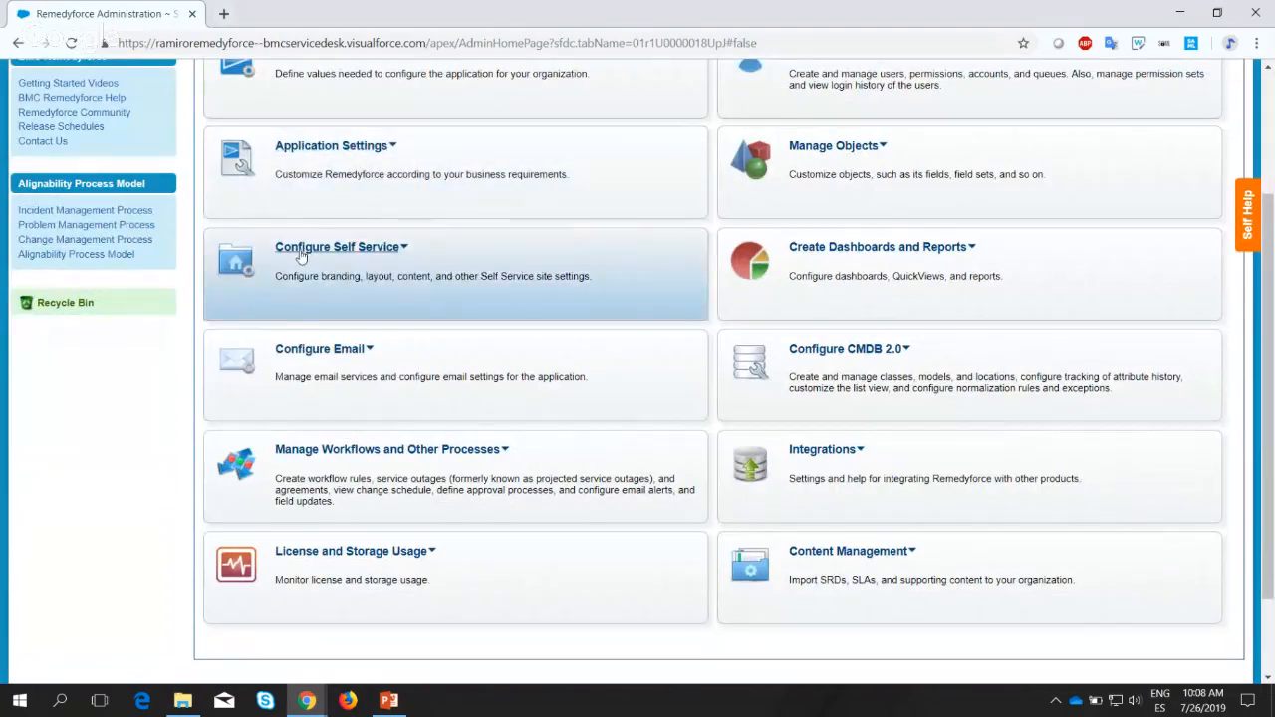
click(301, 256)
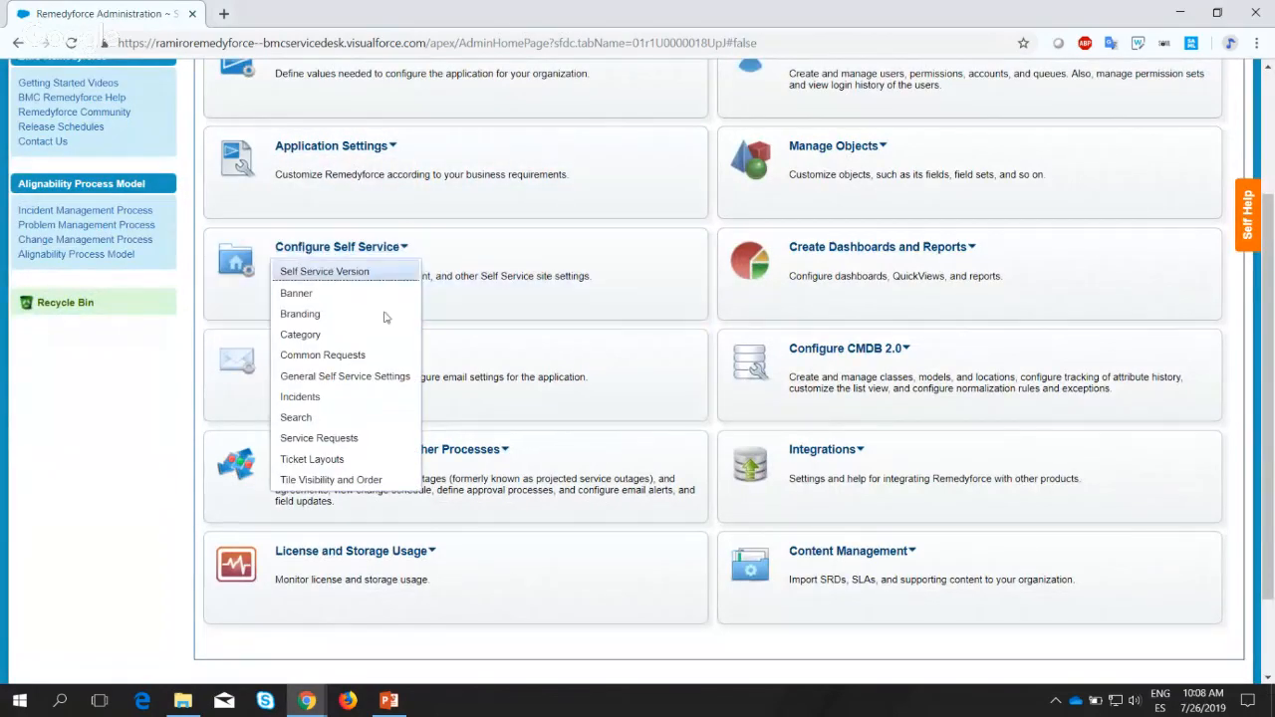
click(314, 398)
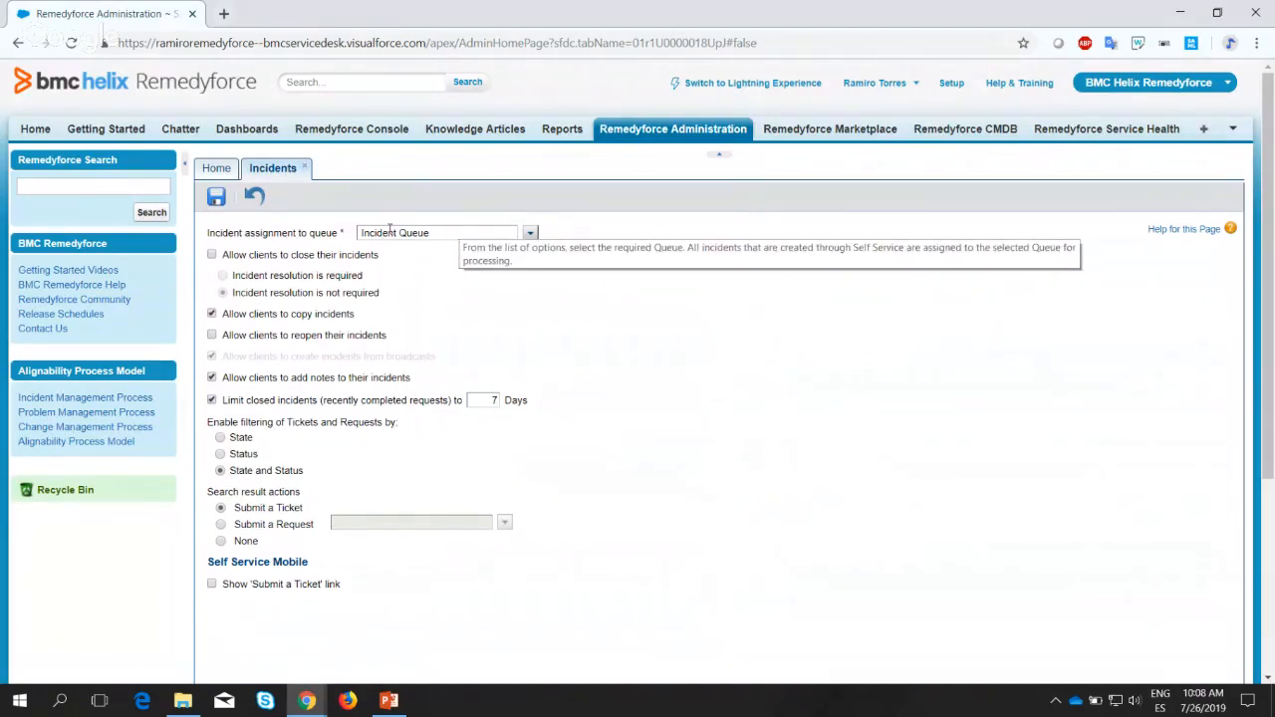
Open the queue selection for self-service incident assignment, keep Incident Queue, and save the Incidents settings.
drag(429, 233, 358, 233)
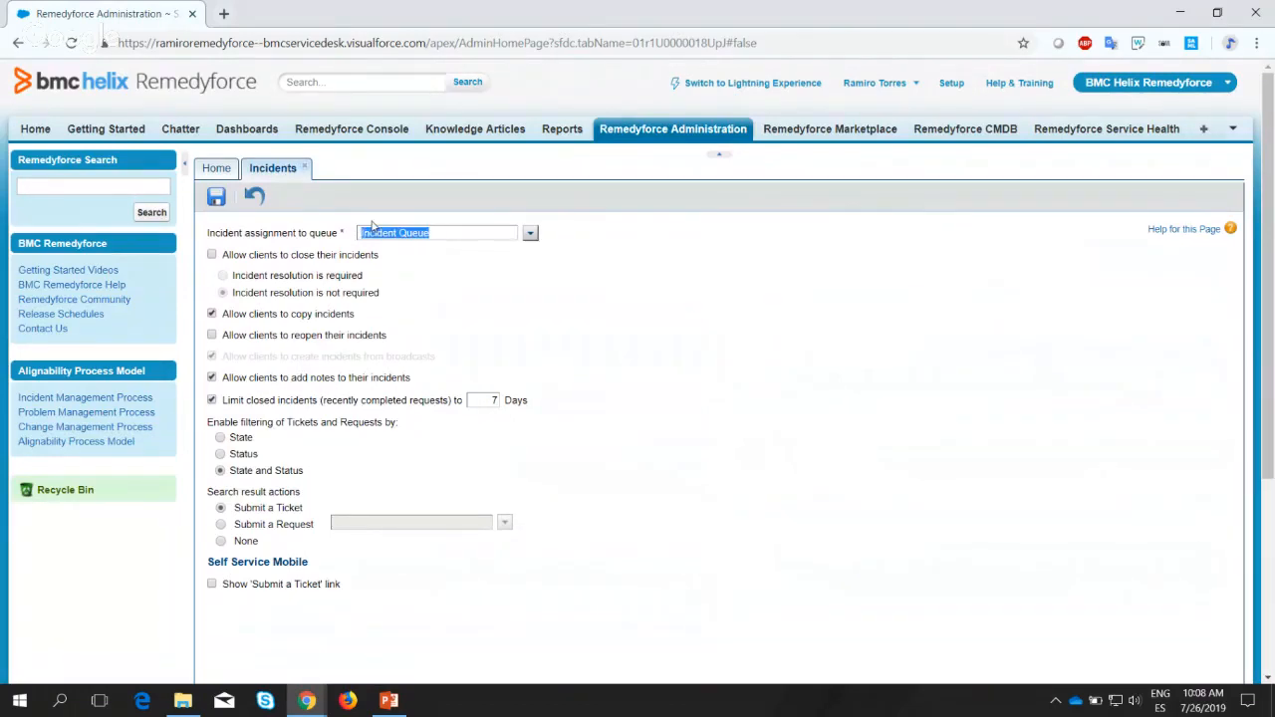
click(530, 236)
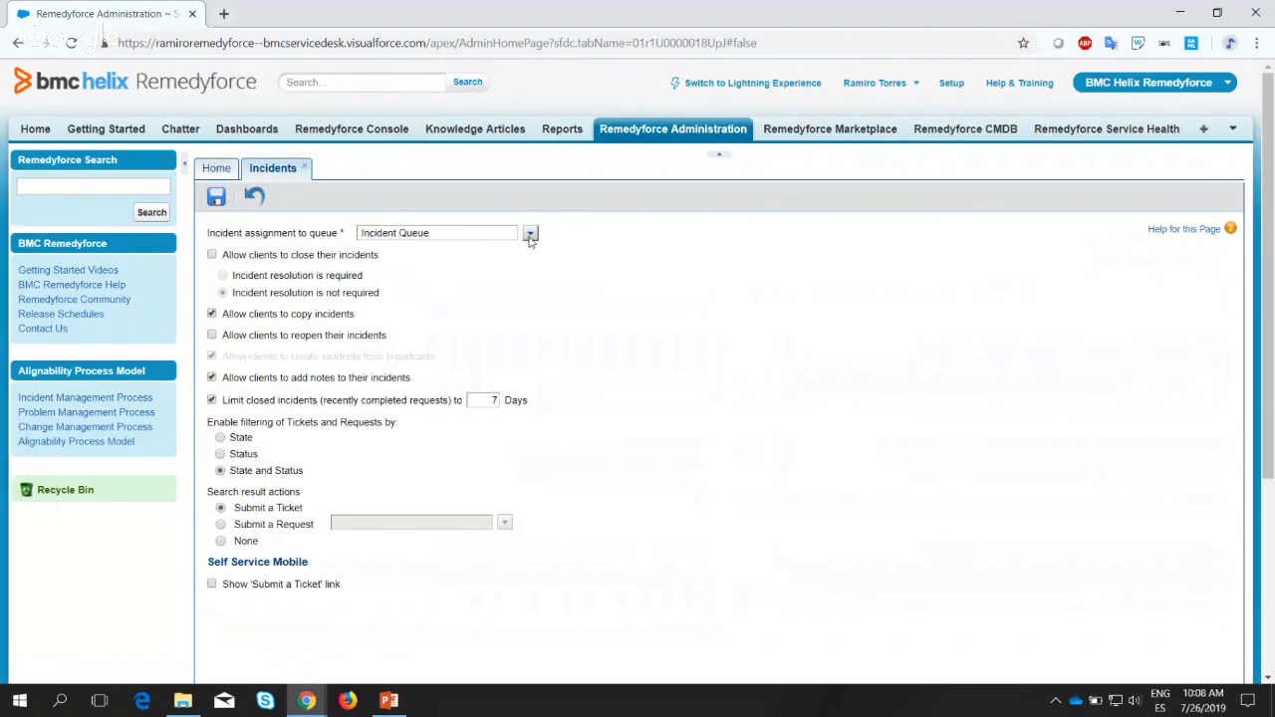
click(530, 237)
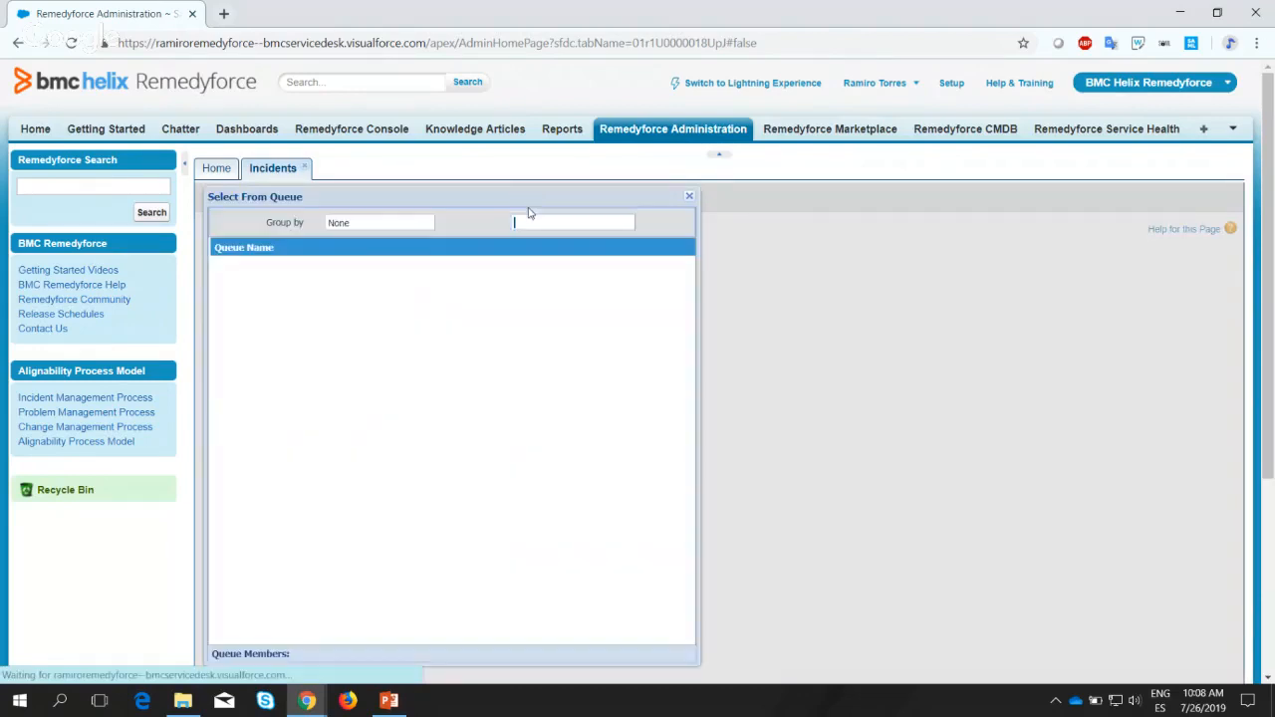
click(688, 197)
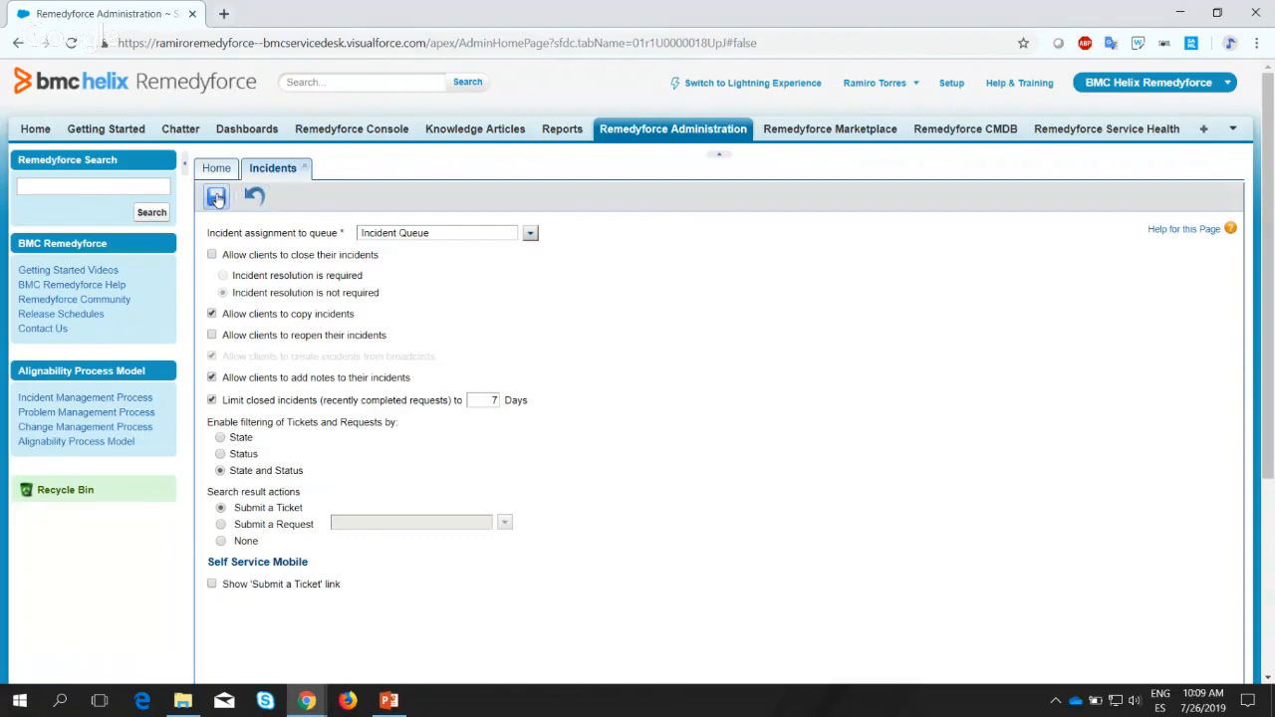
click(216, 199)
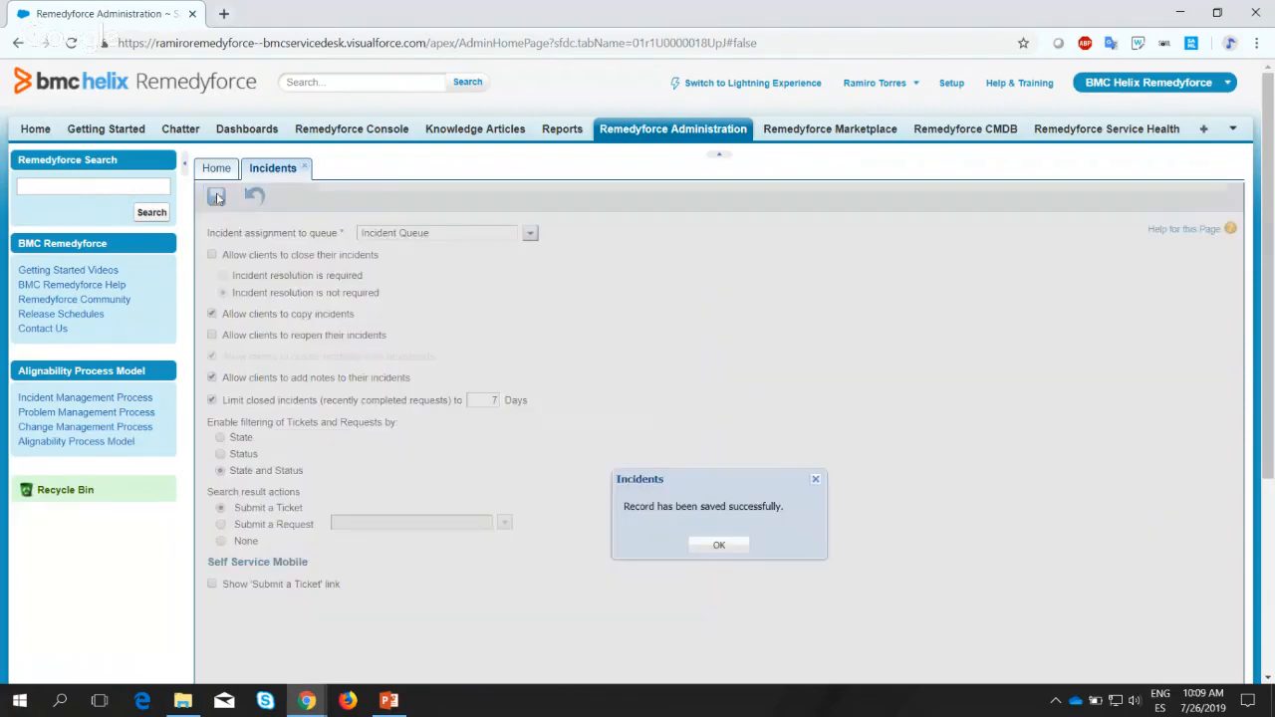
click(743, 551)
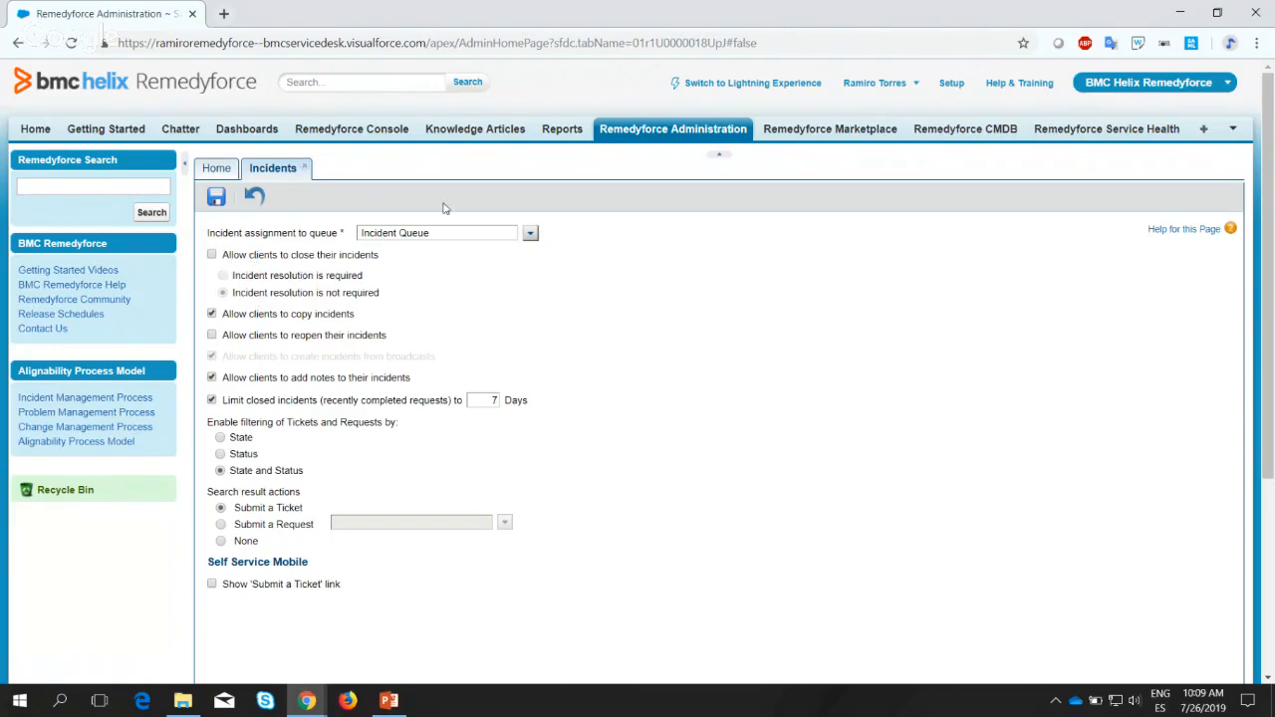
Open Remedyforce Self Service in a separate browser tab and bring up its Submit a Ticket form.
mouse_move(438, 235)
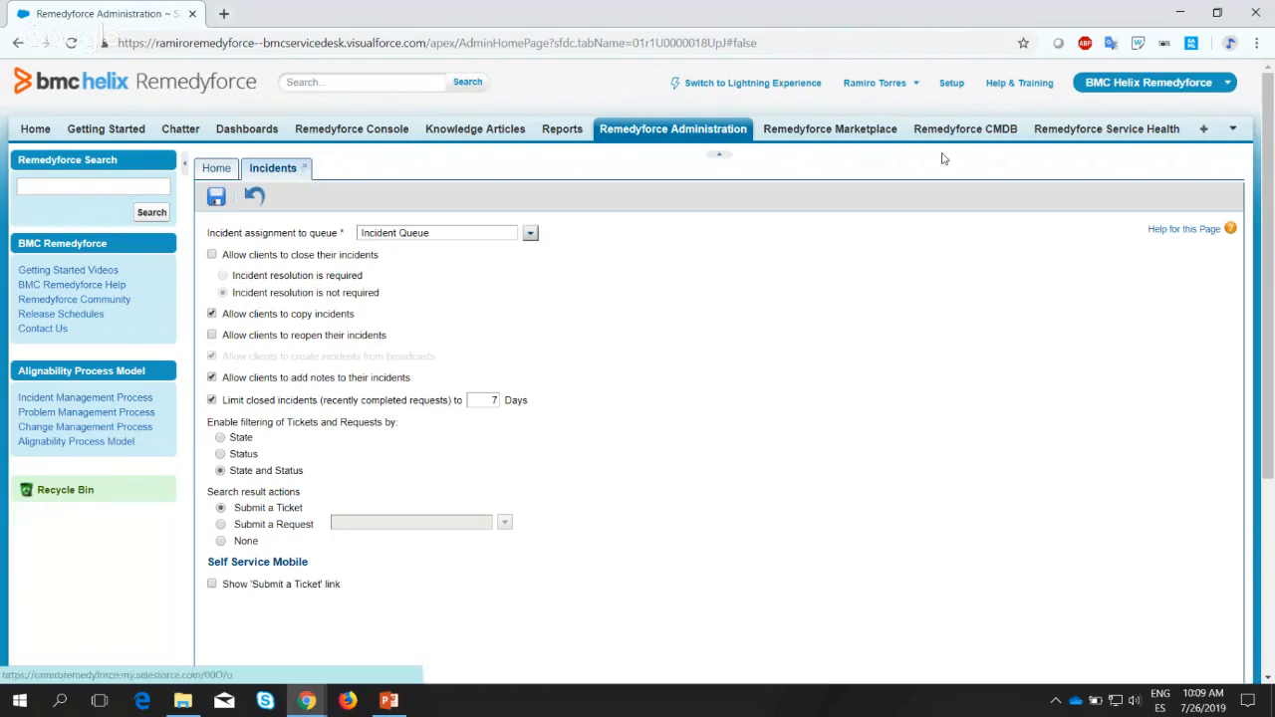
click(1232, 128)
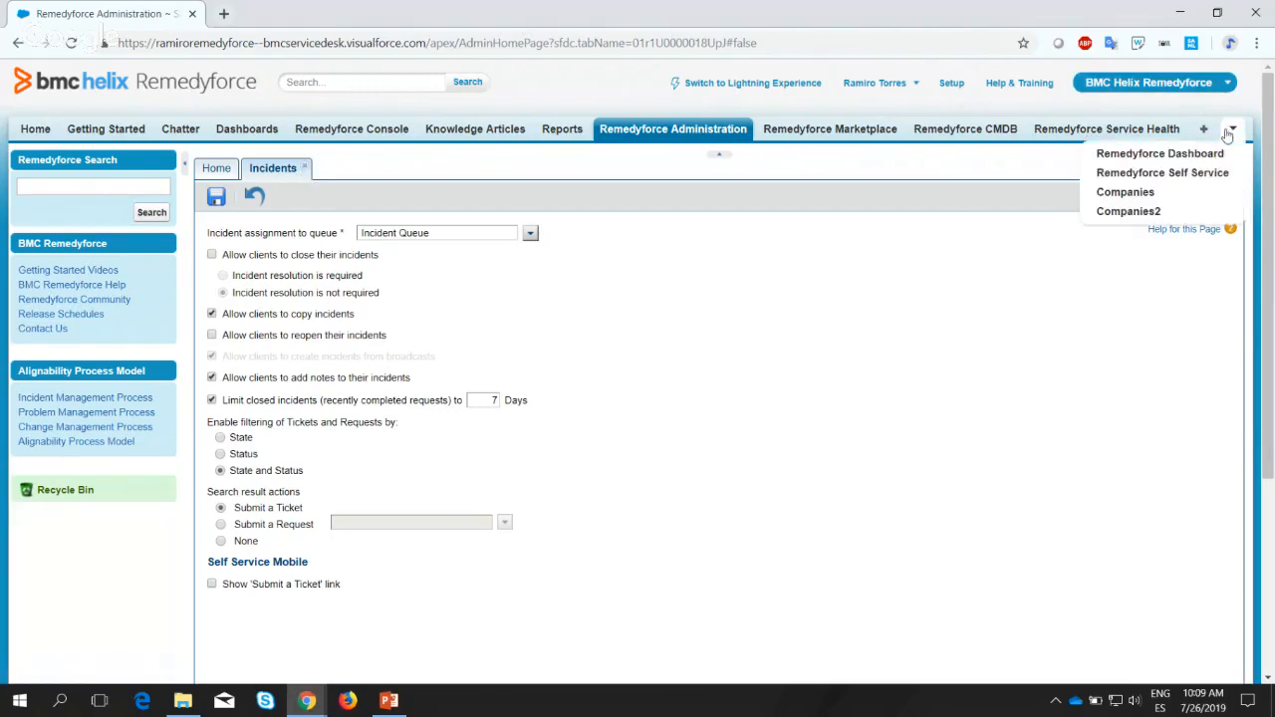
middle_click(1177, 182)
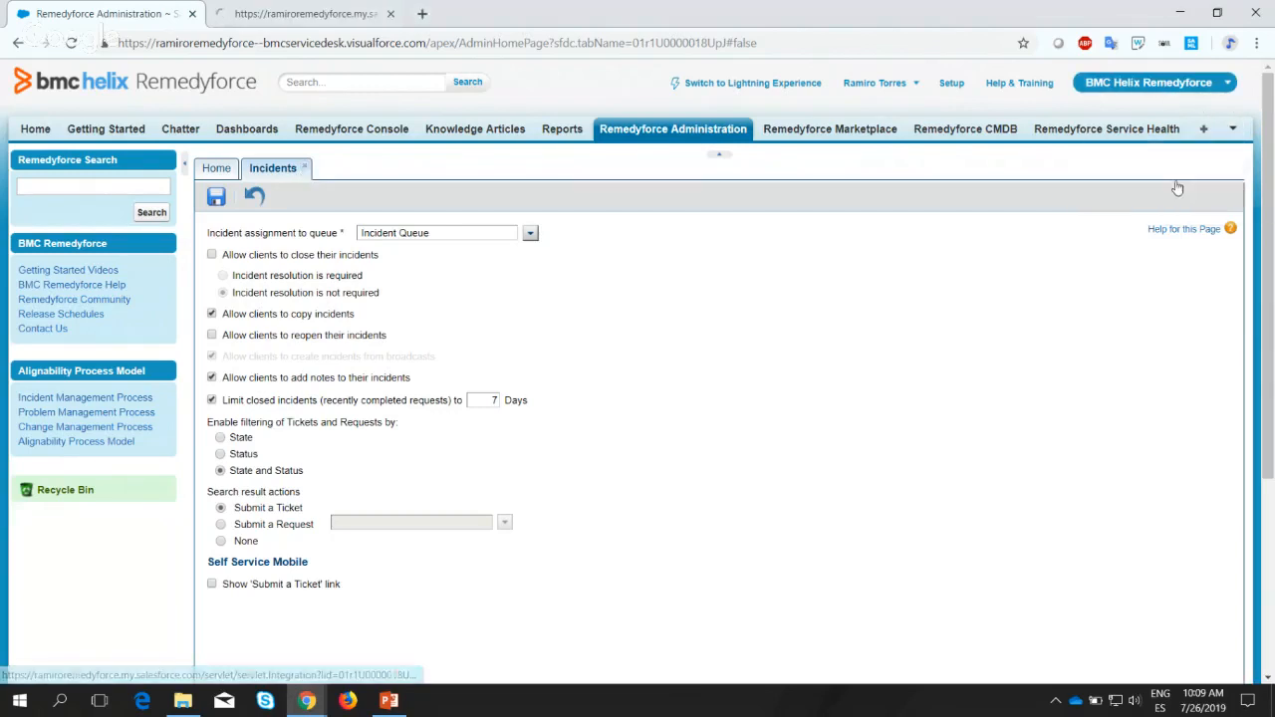
click(283, 10)
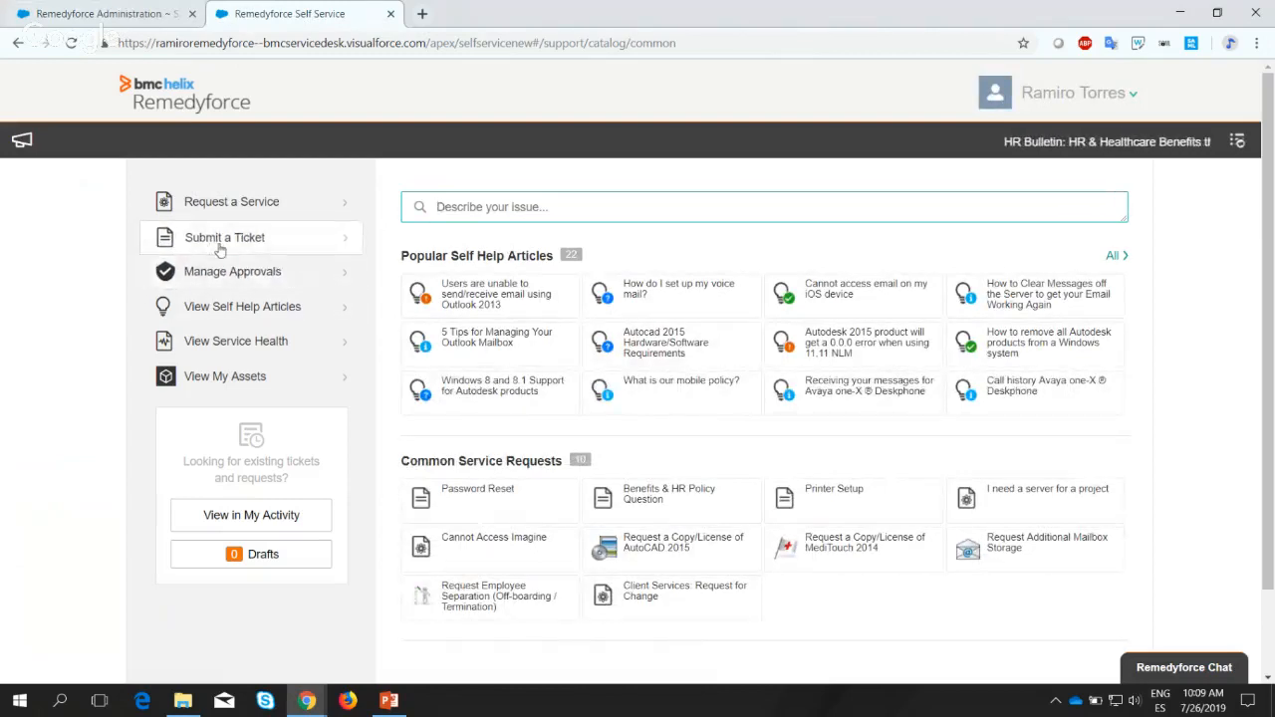
click(261, 244)
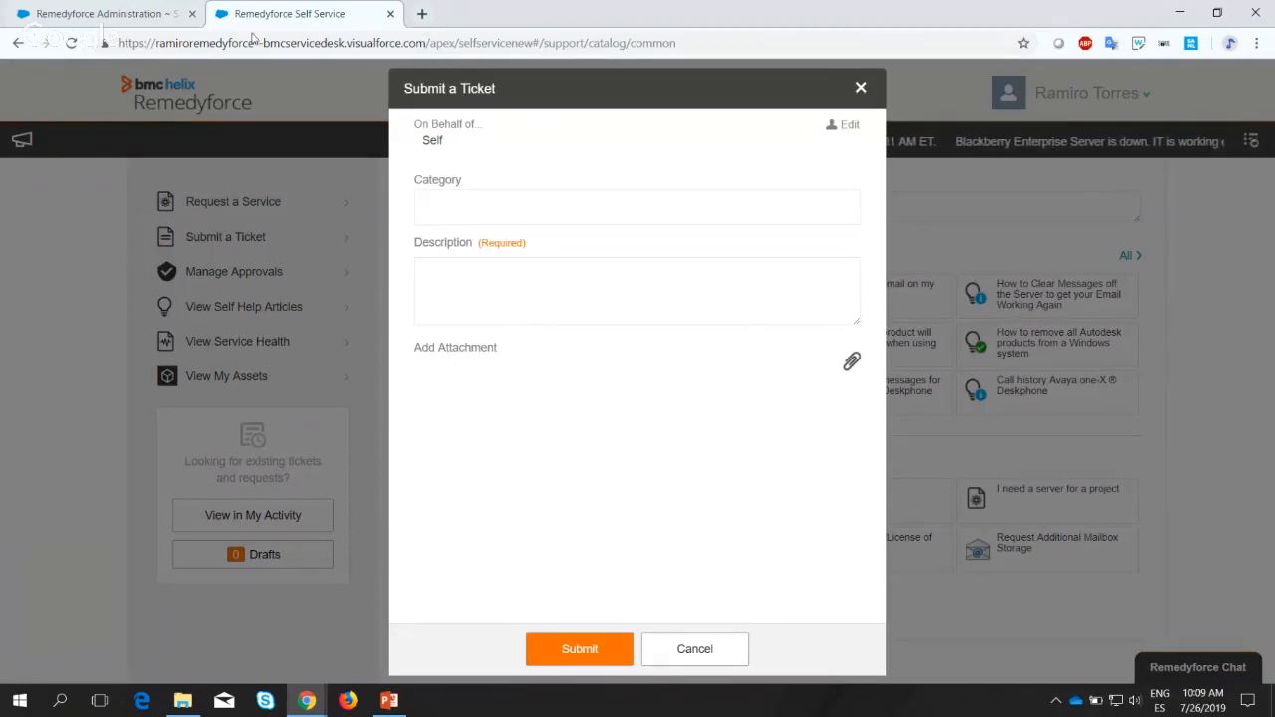
Return to Remedyforce Administration, close the Incidents settings, and open Suggested Owners & Queue Auto Assignment under Configure Application.
click(80, 9)
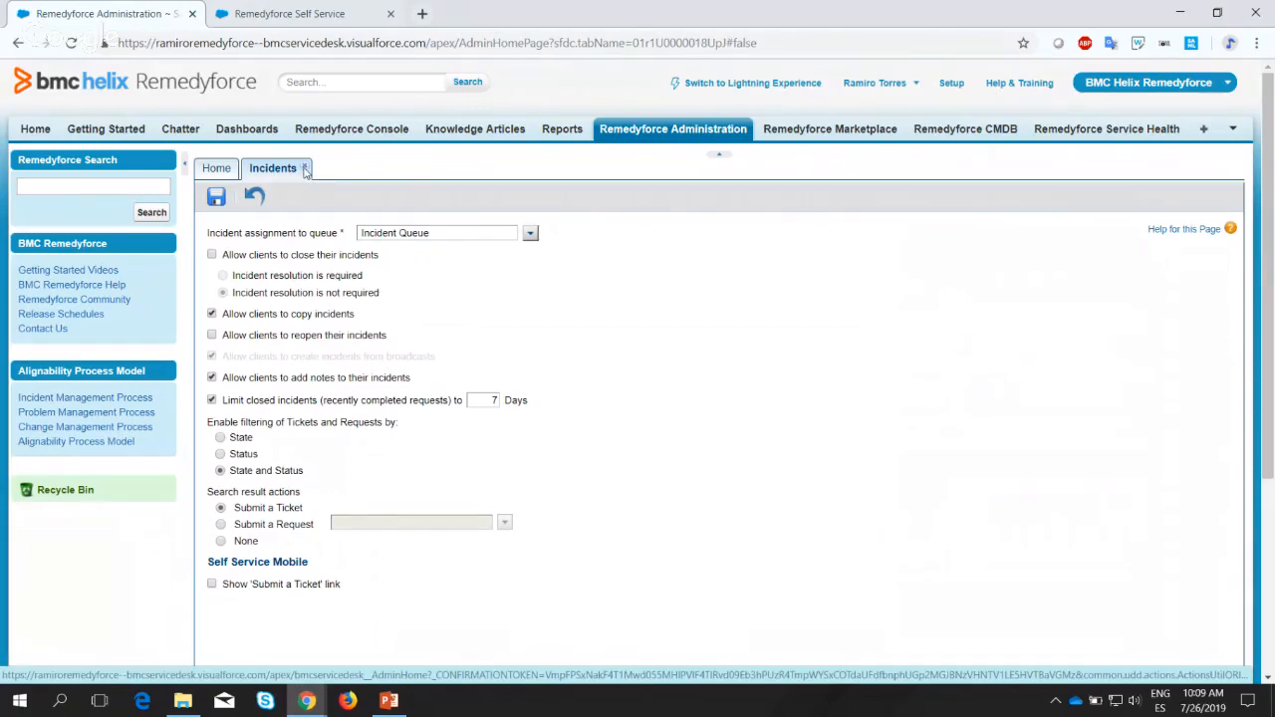
click(306, 169)
mouse_move(315, 242)
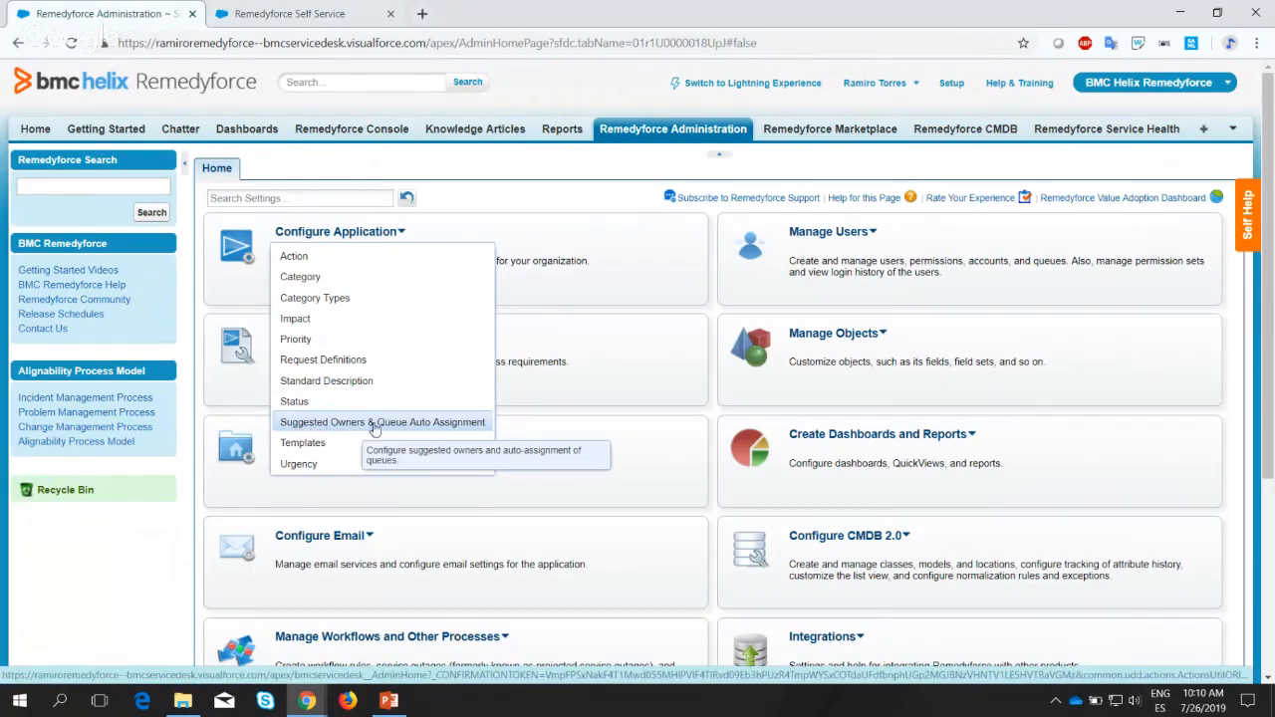
click(405, 426)
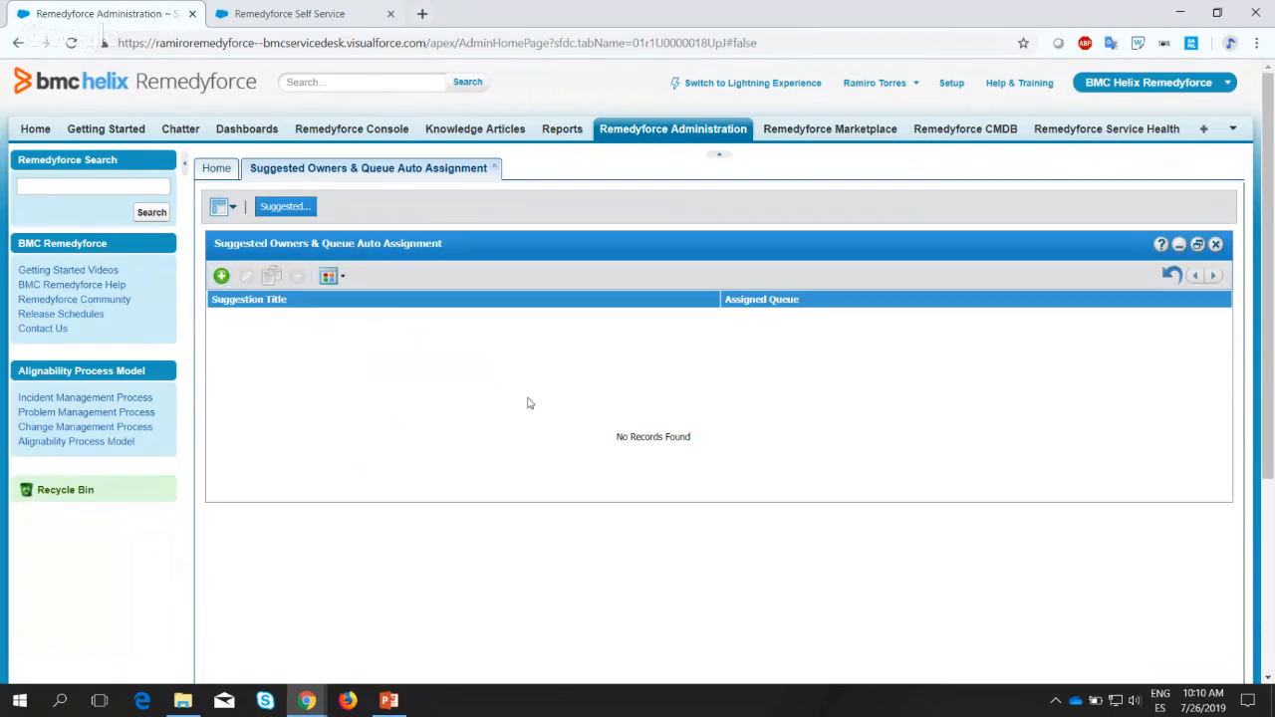
Create a new suggested owner and queue assignment rule titled Hardware Auto Assignment.
click(221, 277)
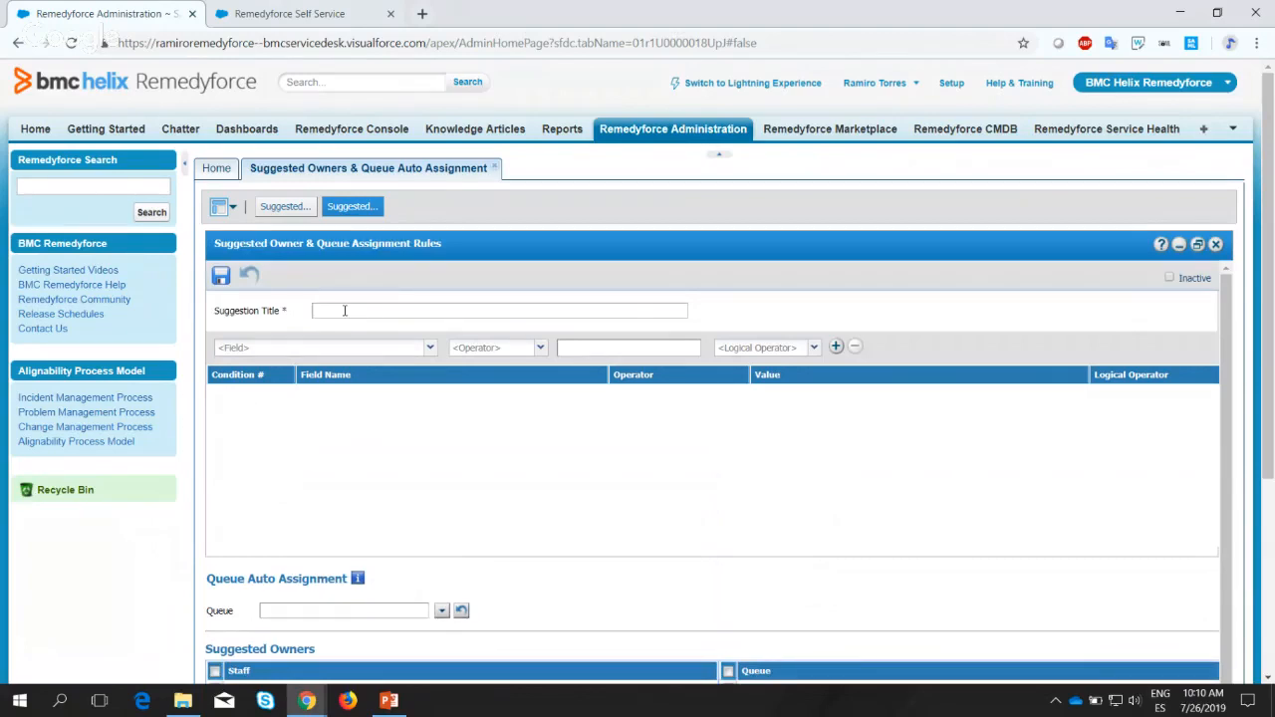
text(HArdware)
key(BackSpace)
text(are Auto Assignment)
click(407, 313)
key(BackSpace)
key(BackSpace)
text(ni)
click(453, 313)
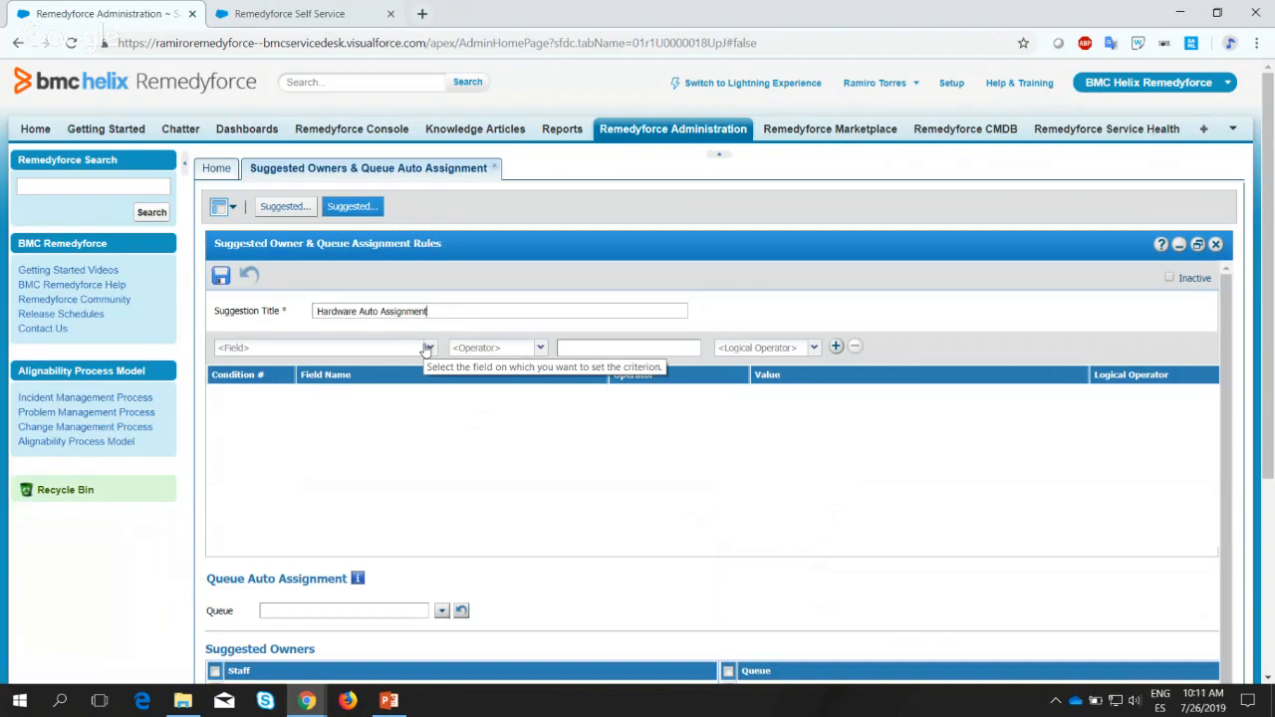
Set the rule condition's field to Category and its operator to =.
click(428, 348)
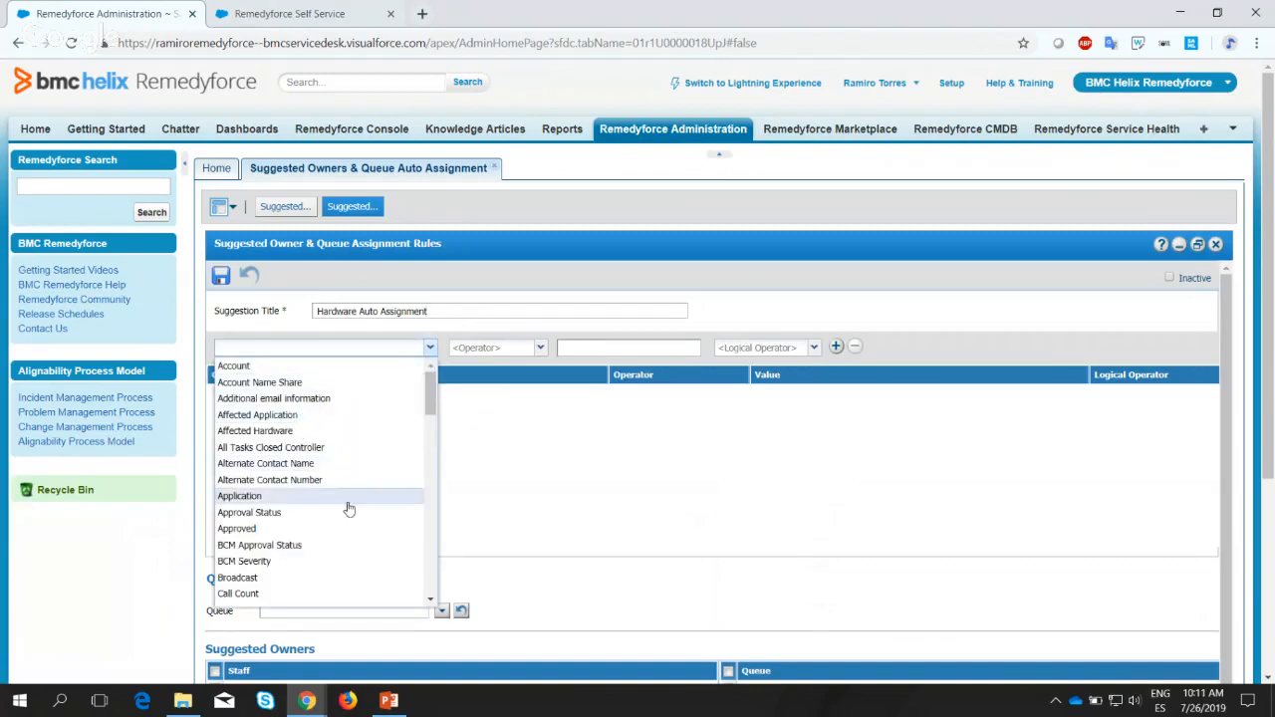
drag(423, 401, 424, 411)
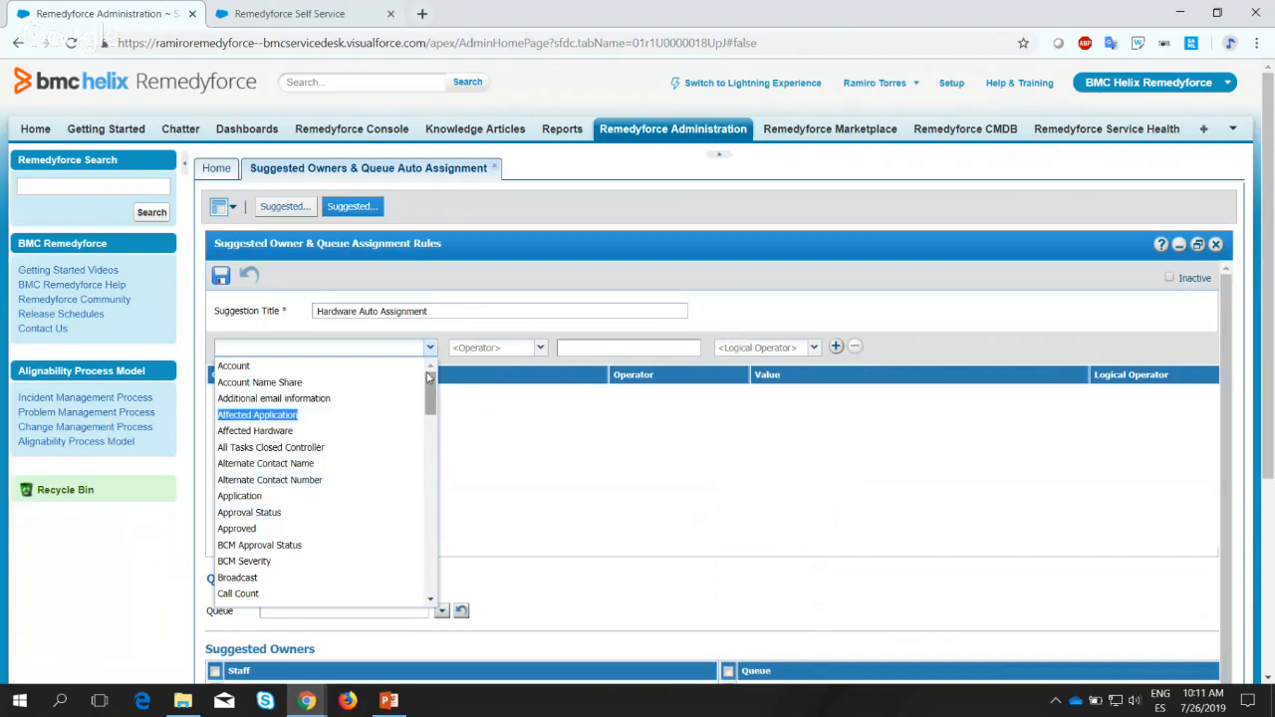
drag(429, 399, 428, 504)
click(314, 348)
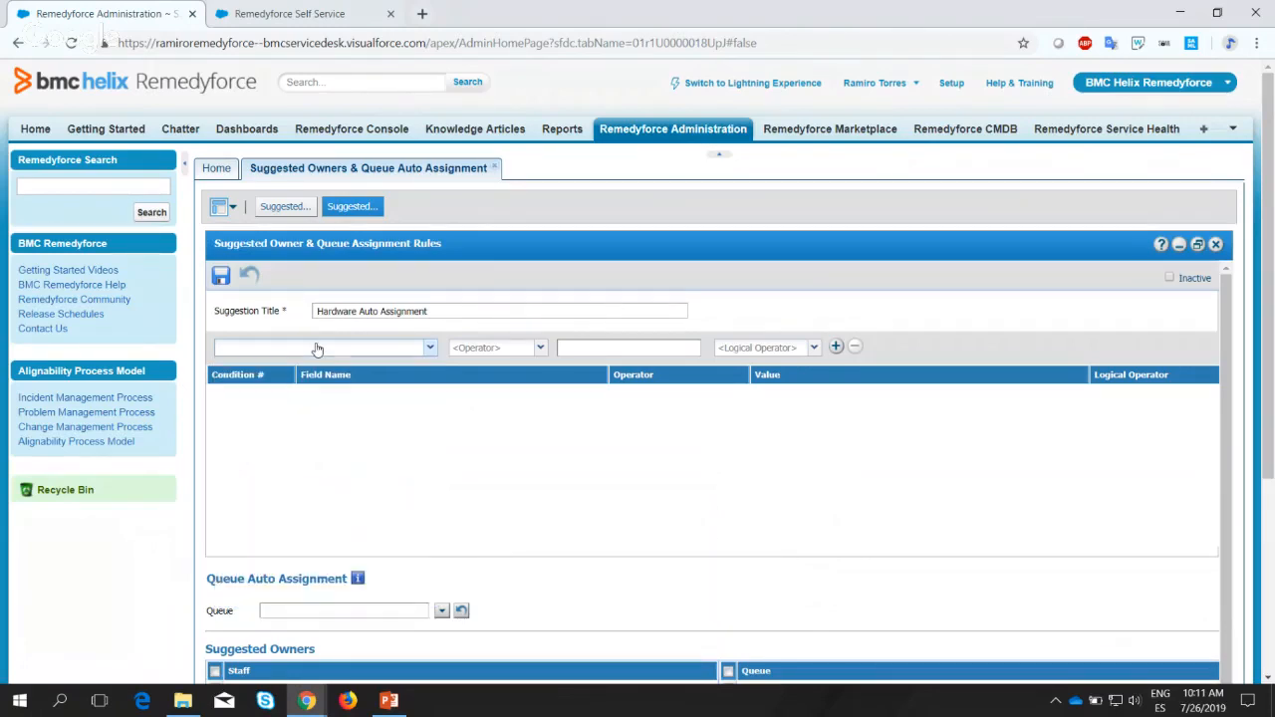
click(317, 353)
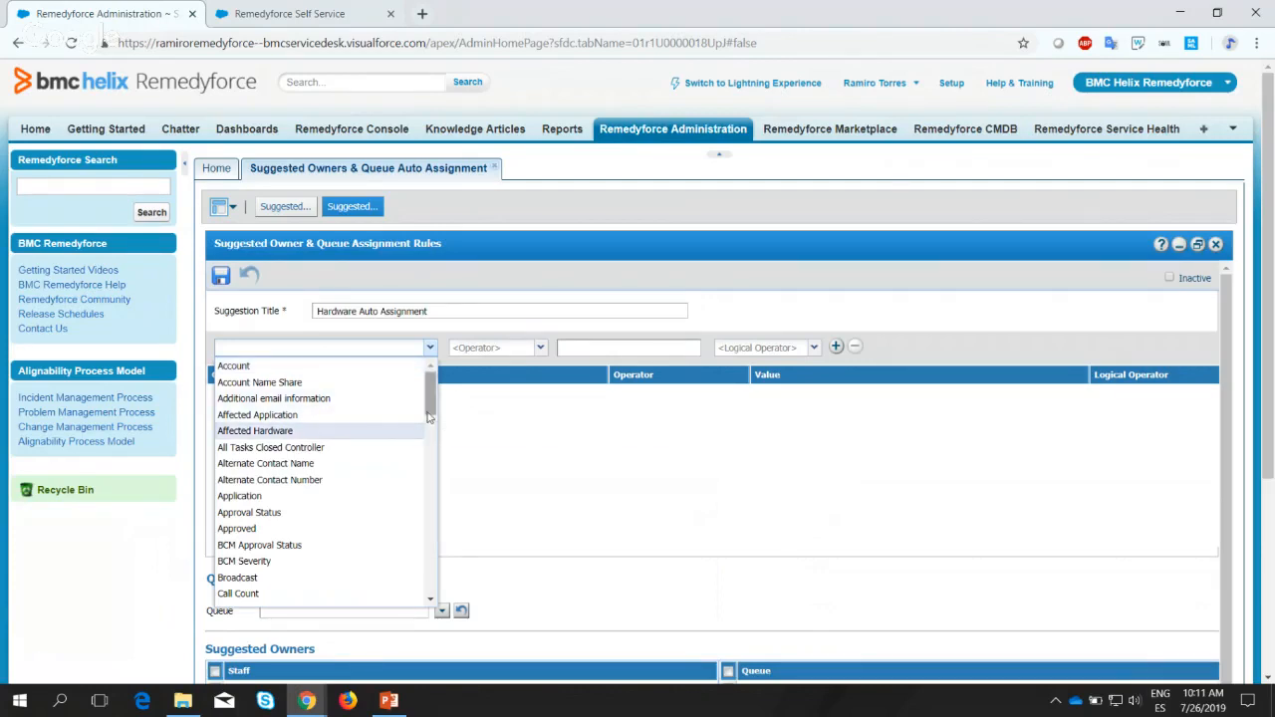
scroll(431, 439, down, 1)
scroll(431, 439, down, 2)
scroll(439, 445, up, 1)
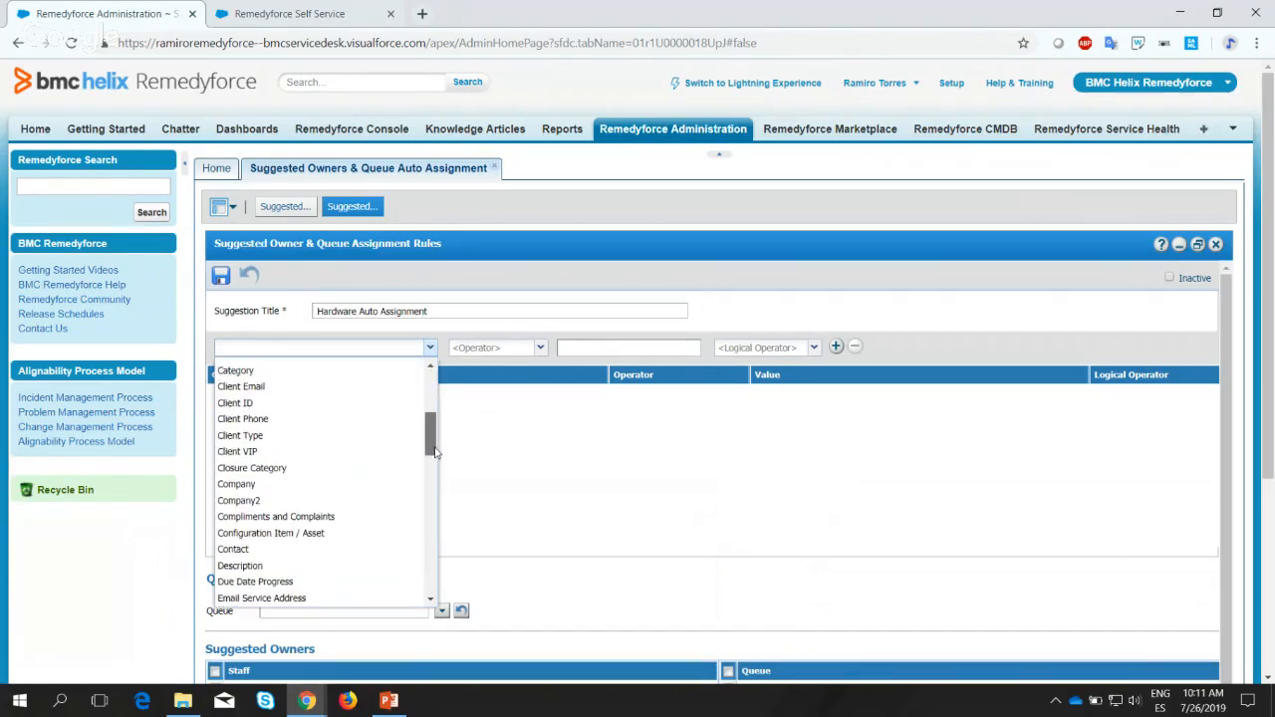
click(540, 347)
click(508, 376)
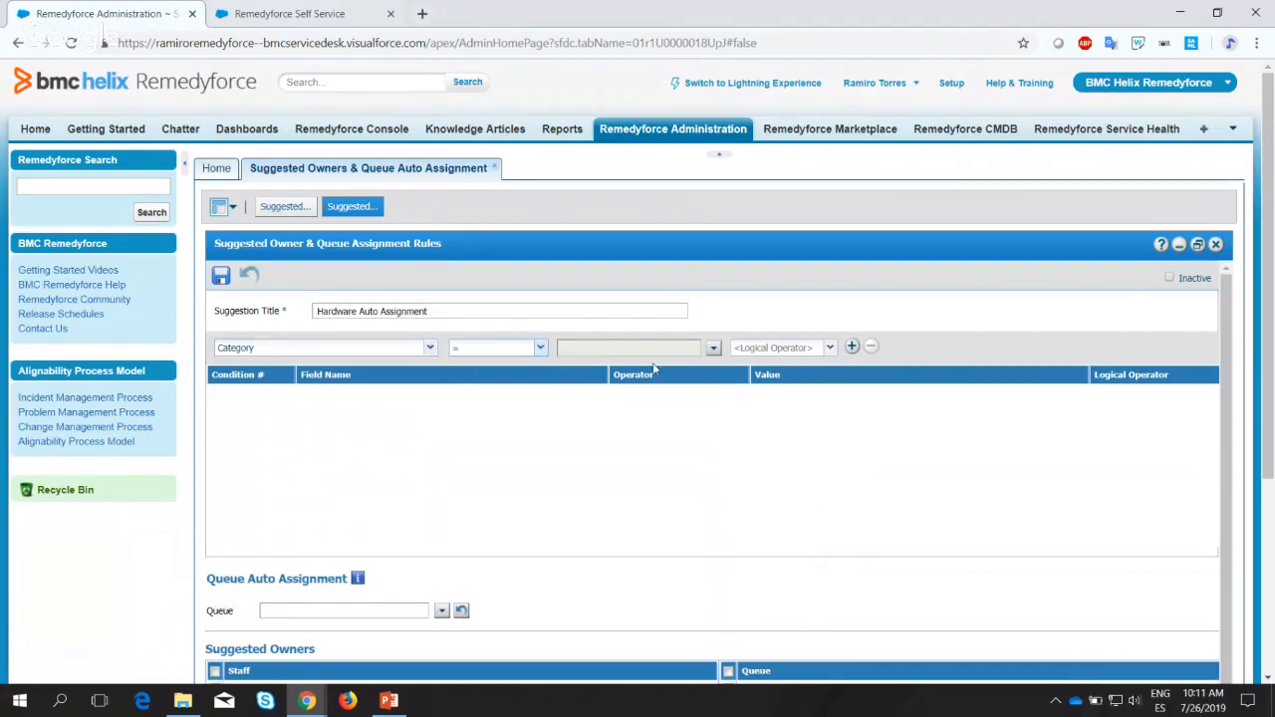
Search the categories for Hardware and choose the Hardware category as the condition's value.
click(713, 348)
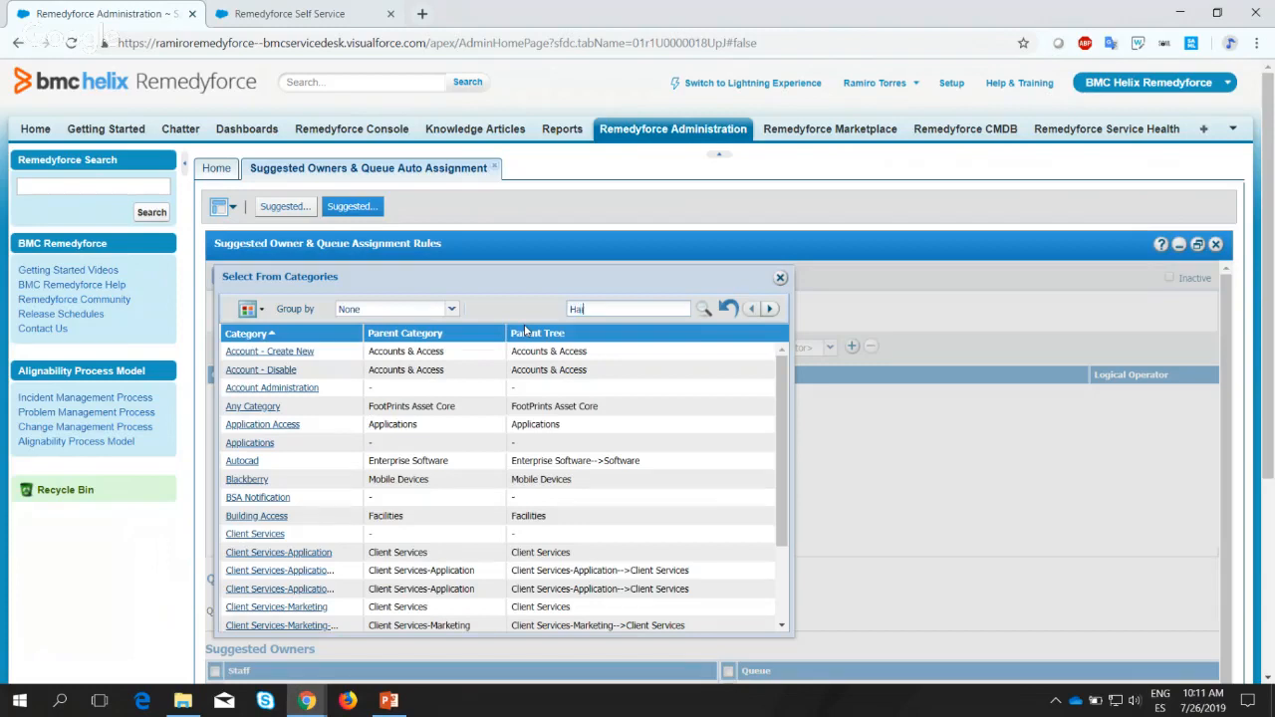
key(Return)
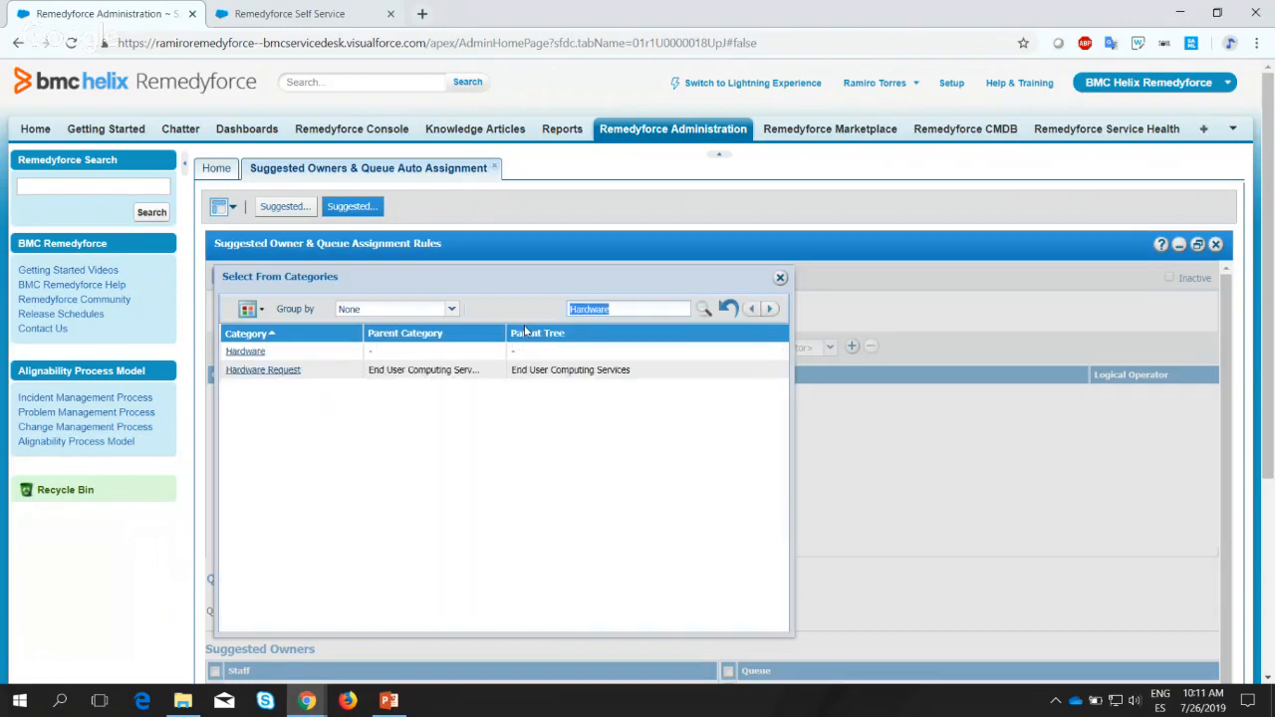
click(242, 353)
double_click(242, 353)
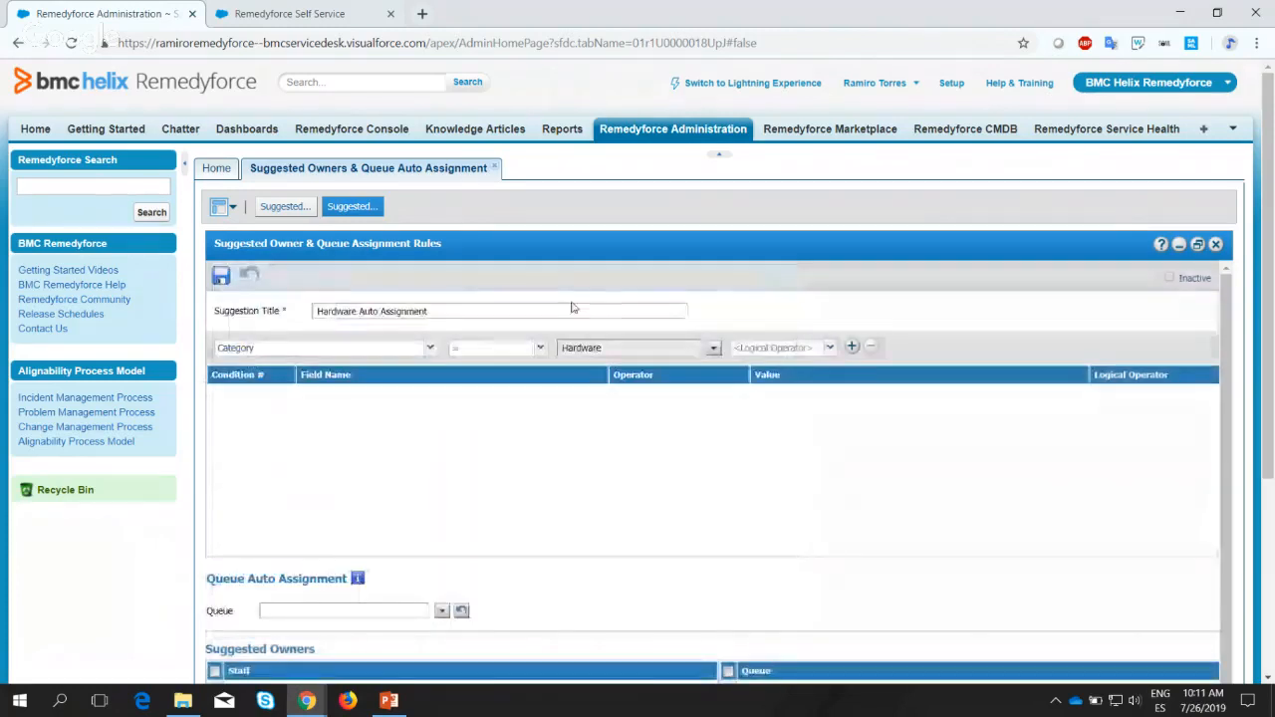
Try to add the condition to the rule, and set its logical operator to NONE.
click(852, 348)
click(723, 566)
click(830, 348)
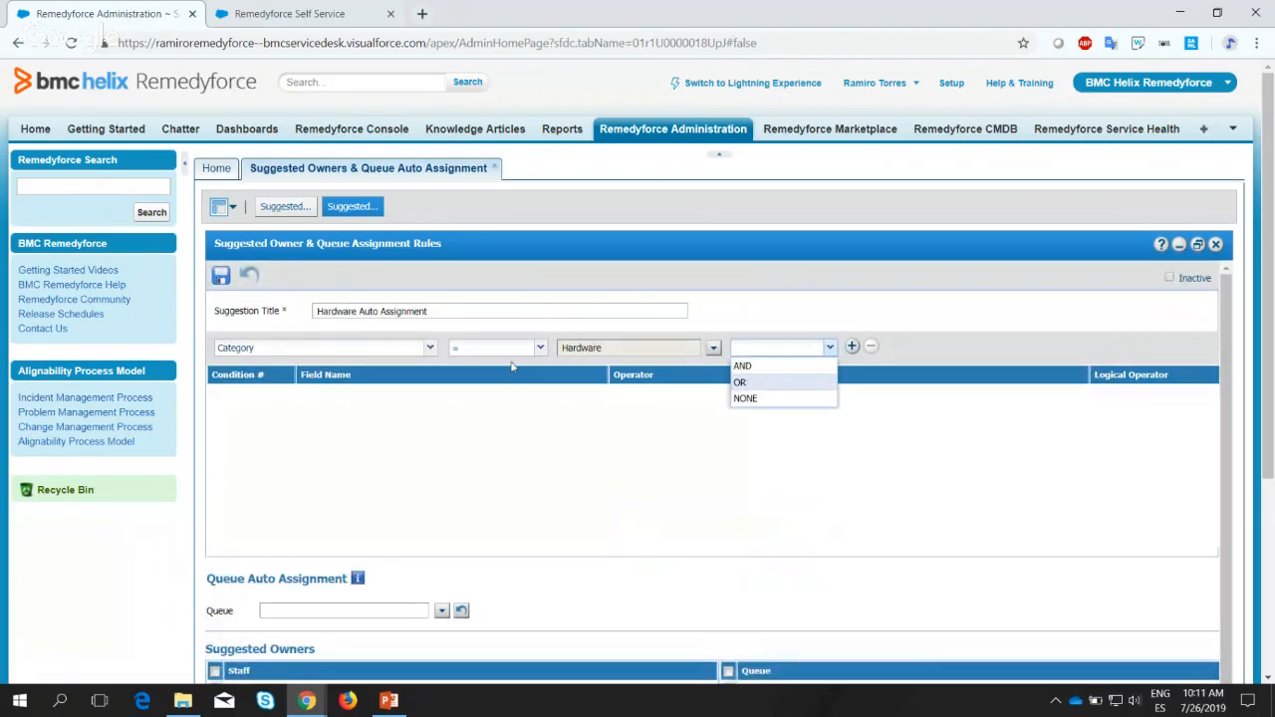
click(744, 399)
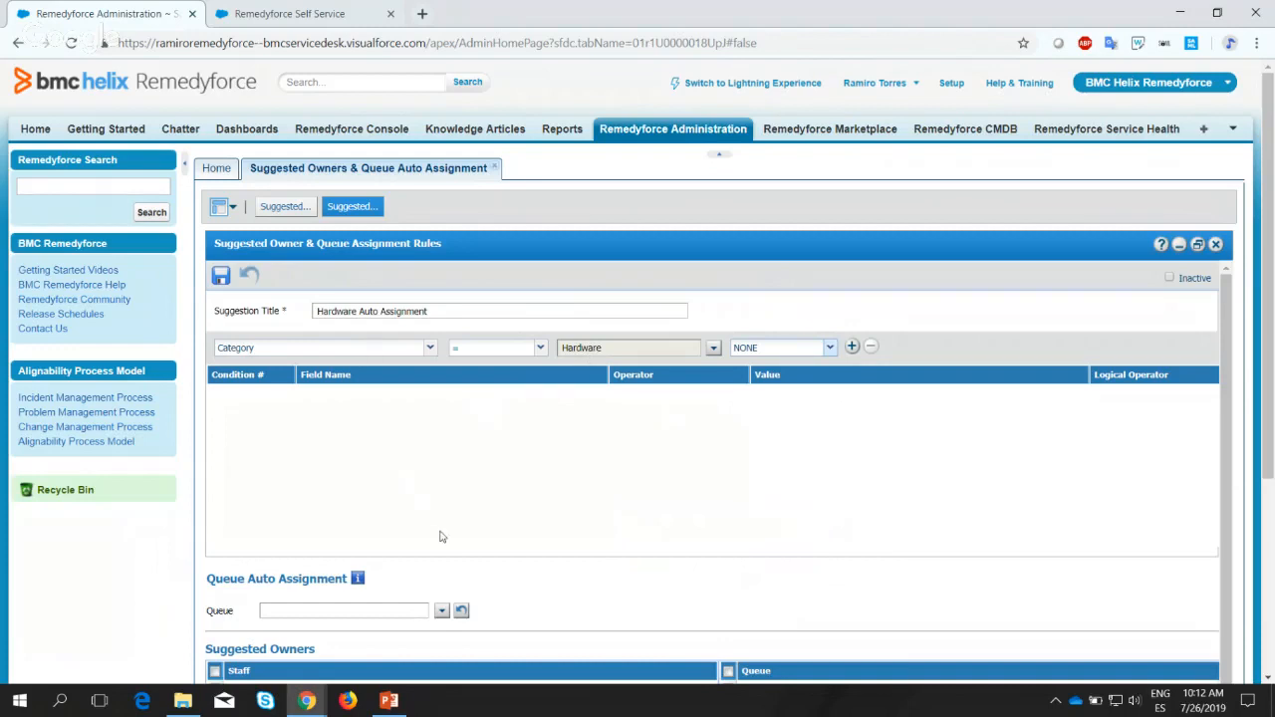
Add the Category = Hardware condition to the rule and set its auto-assignment queue to Infrastructure Management.
click(852, 347)
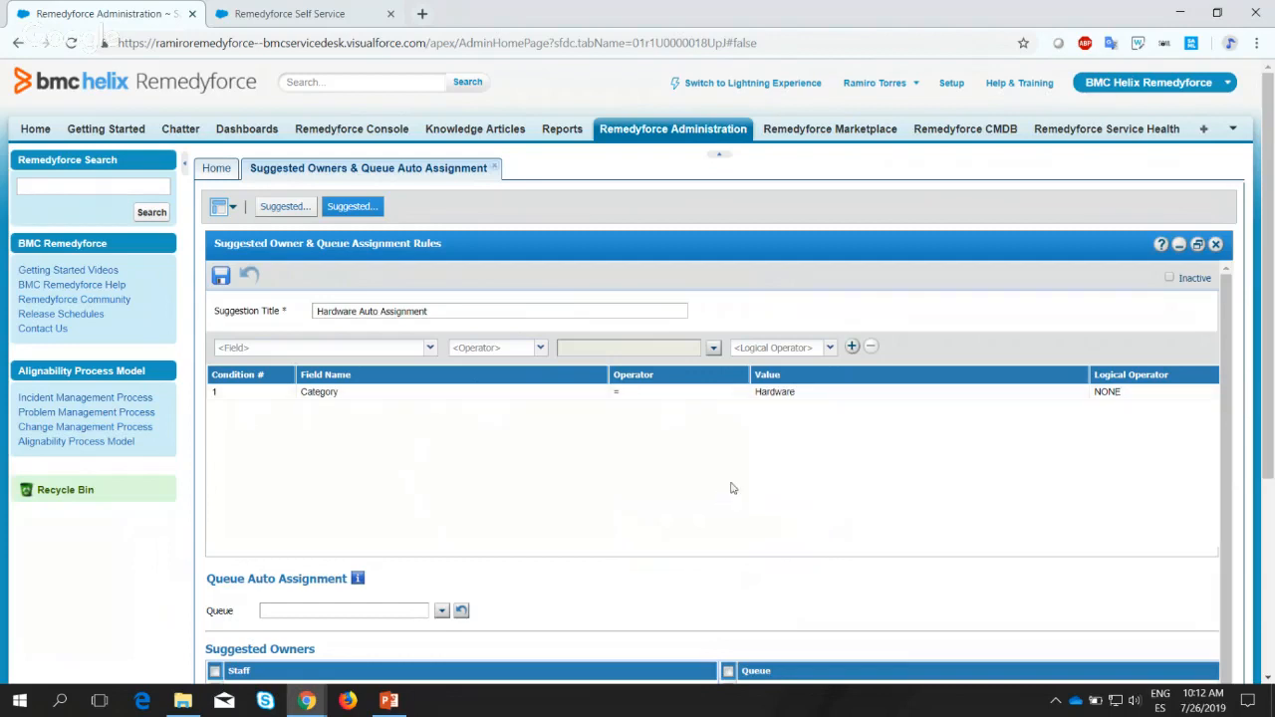
click(441, 612)
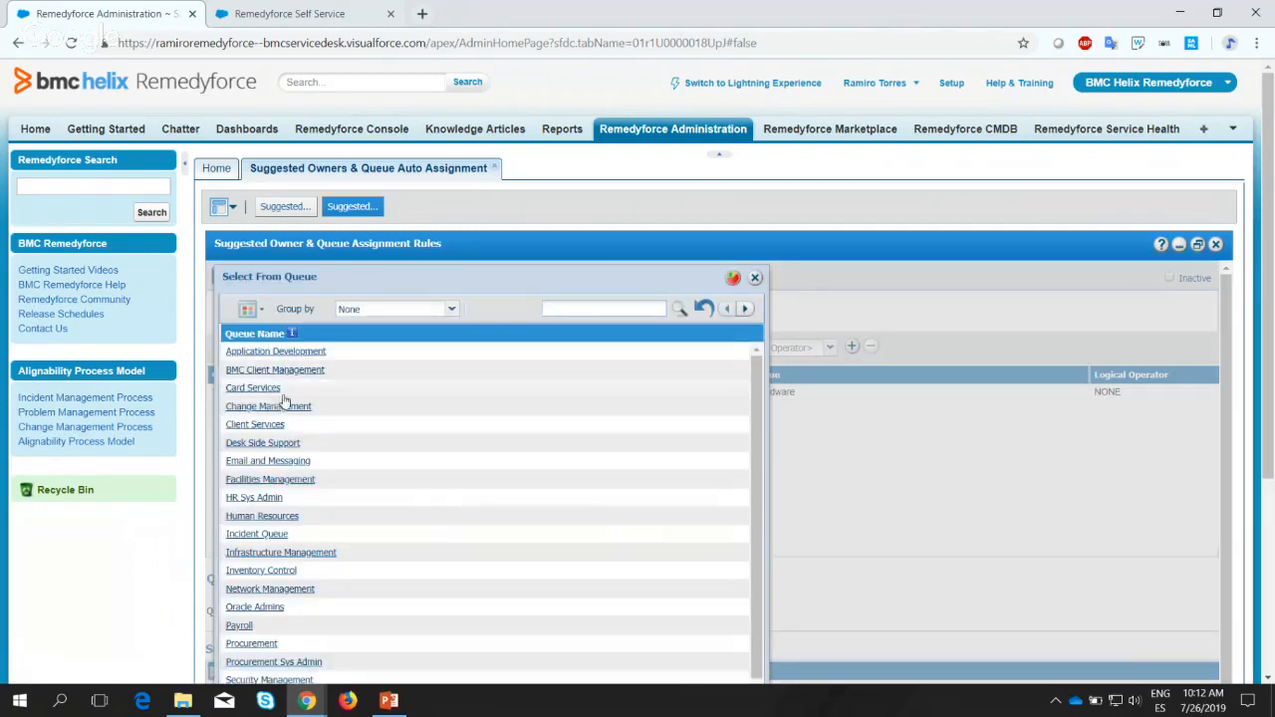
scroll(387, 465, down, 1)
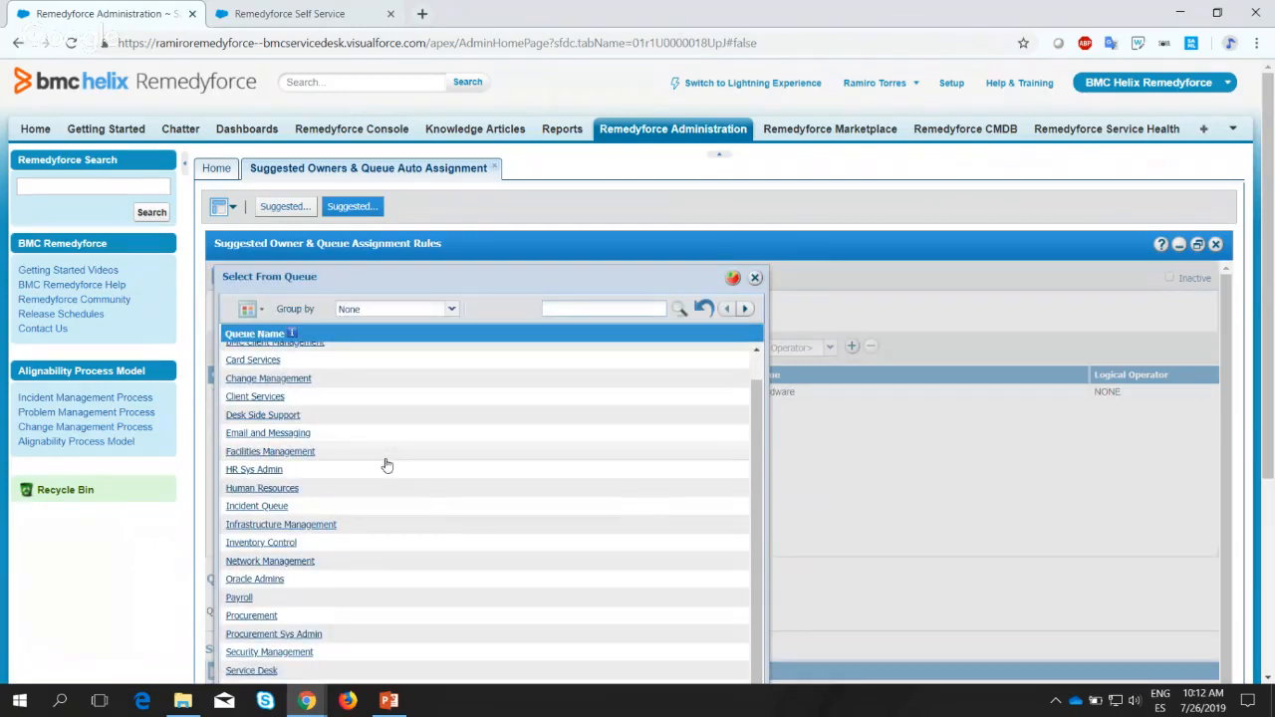
click(309, 530)
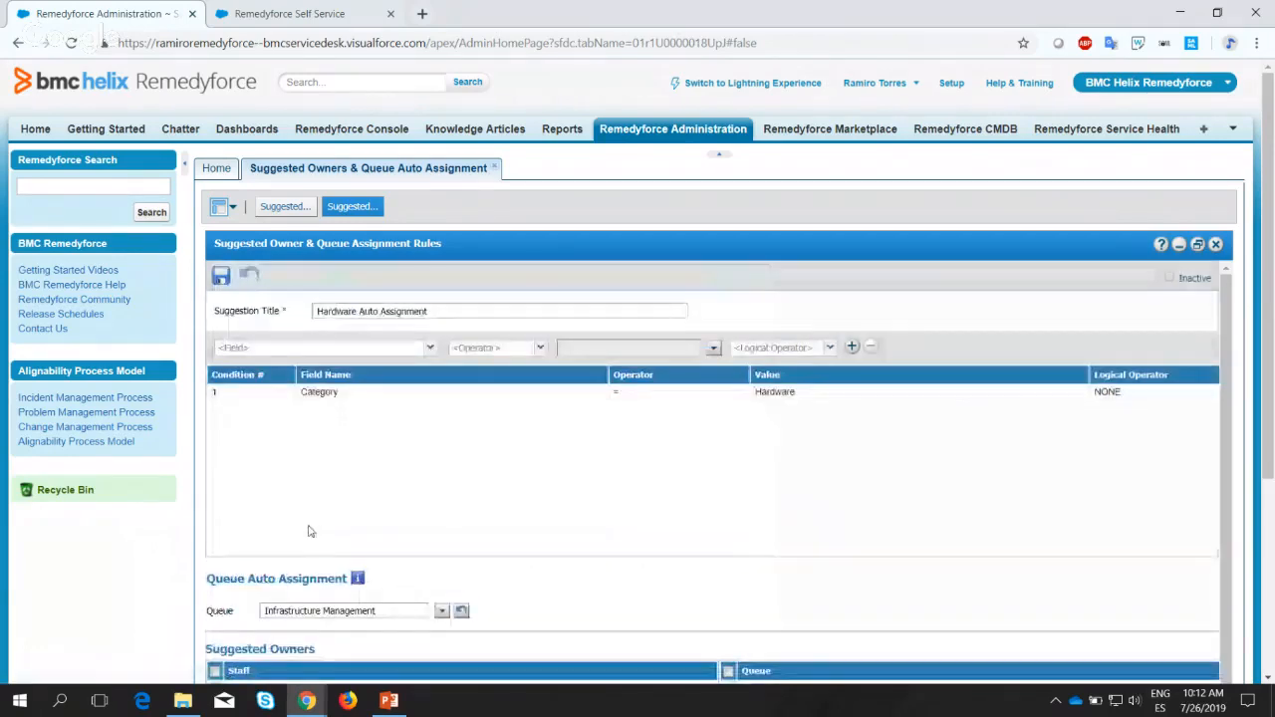
Select the Infrastructure Management queue and the last three listed staff members as the rule's suggested owners.
scroll(524, 574, down, 1)
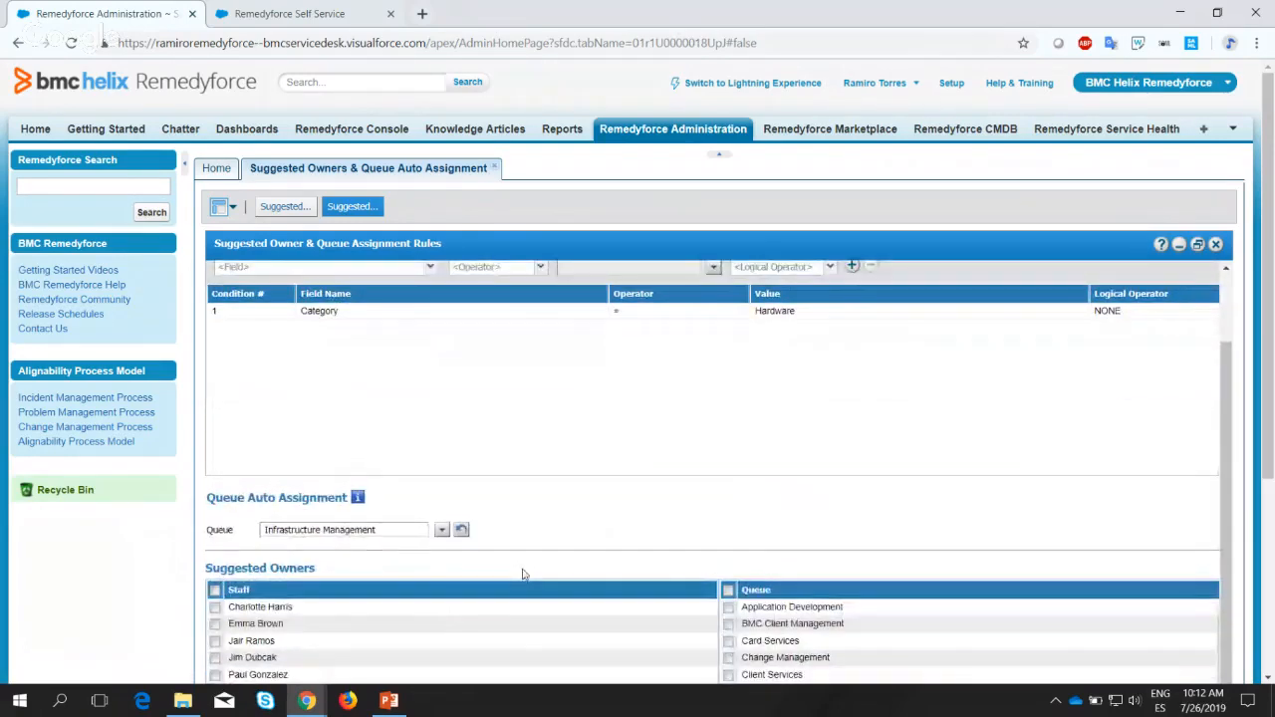
scroll(524, 575, up, 1)
scroll(524, 575, down, 1)
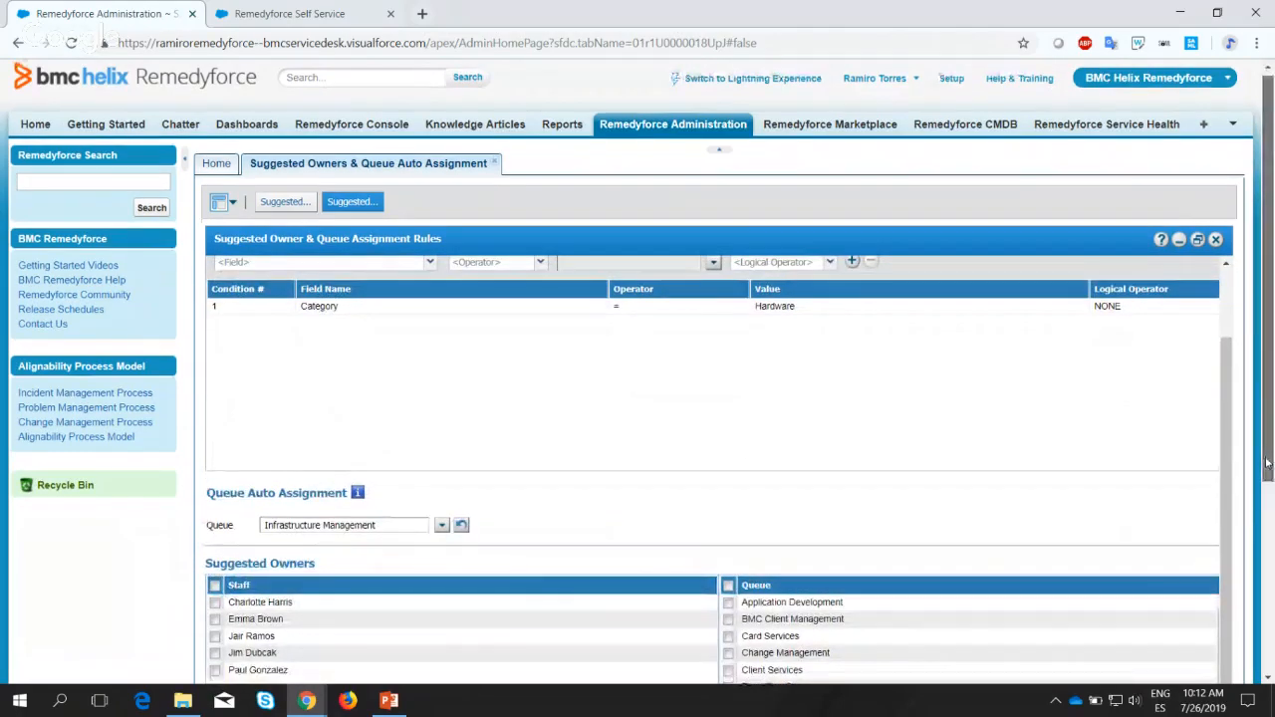
drag(1265, 459, 1263, 609)
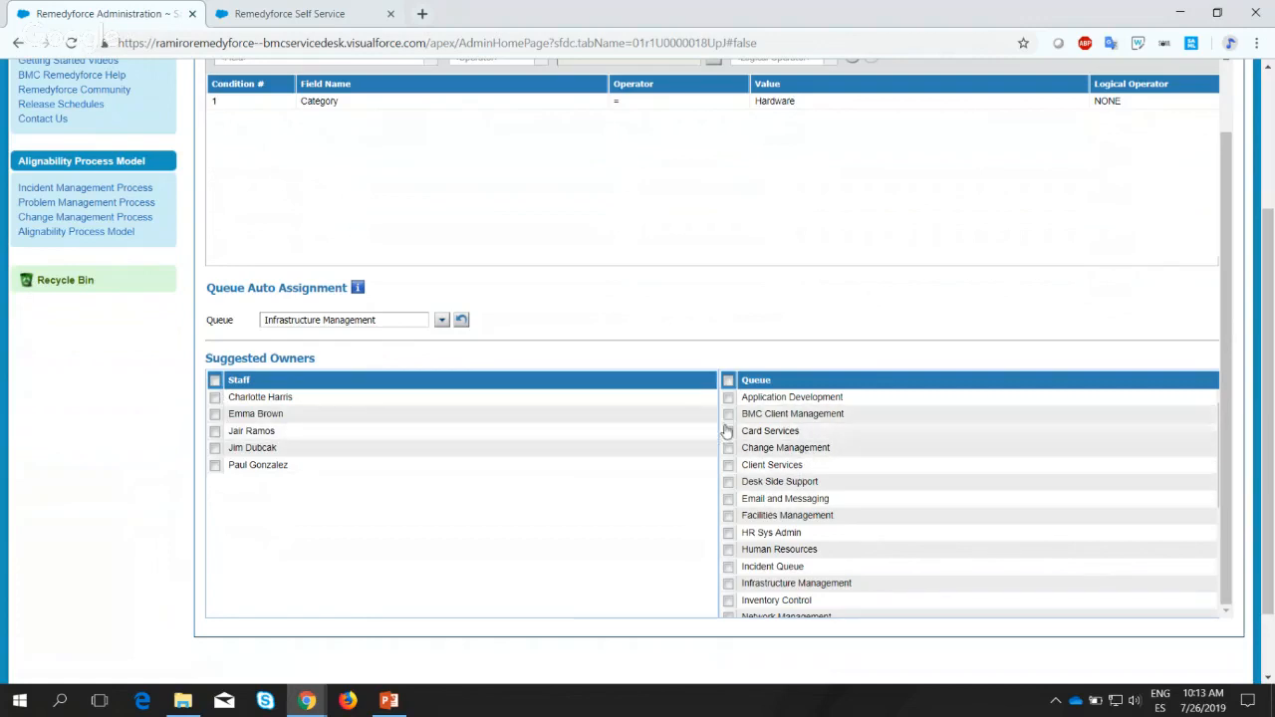
click(729, 584)
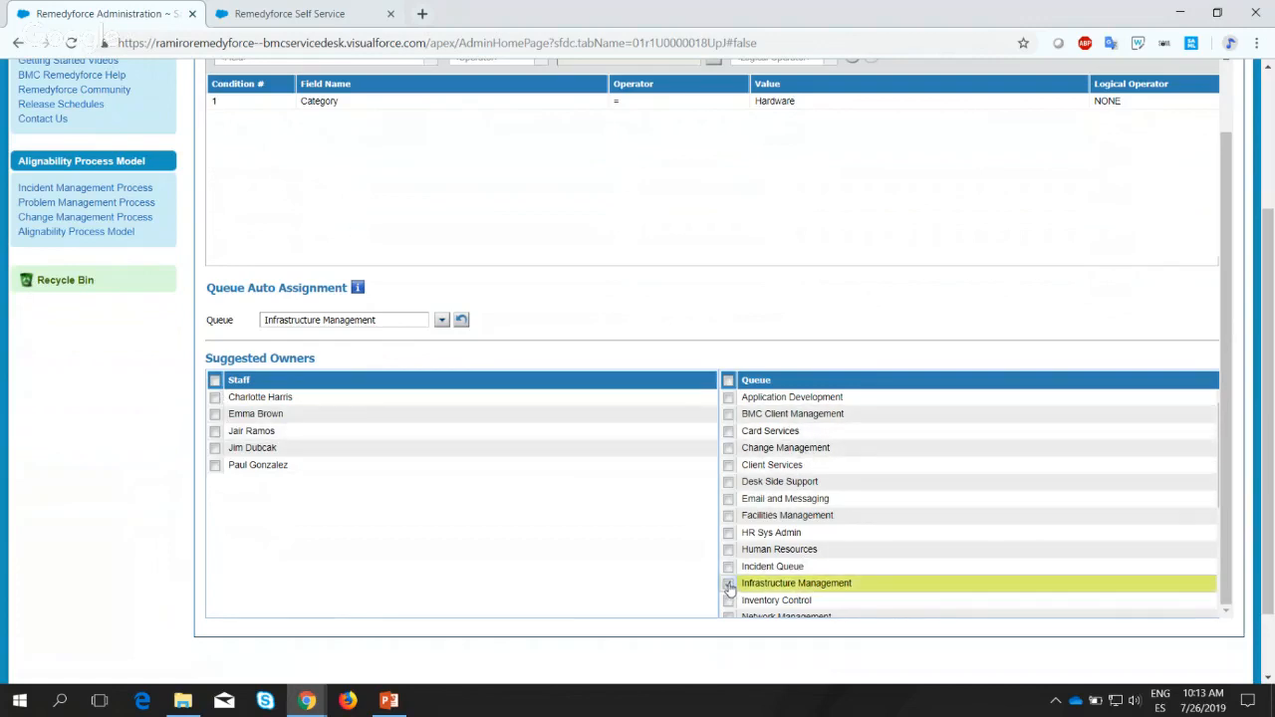
click(216, 434)
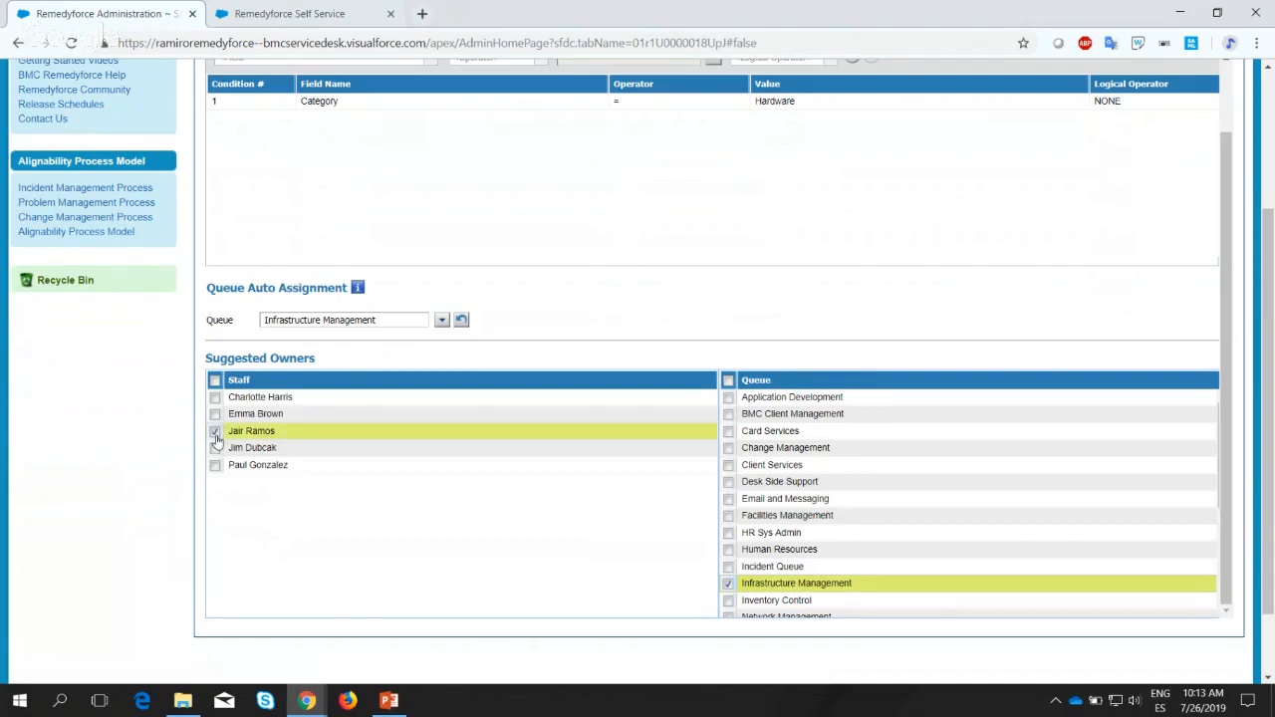
click(215, 448)
click(215, 465)
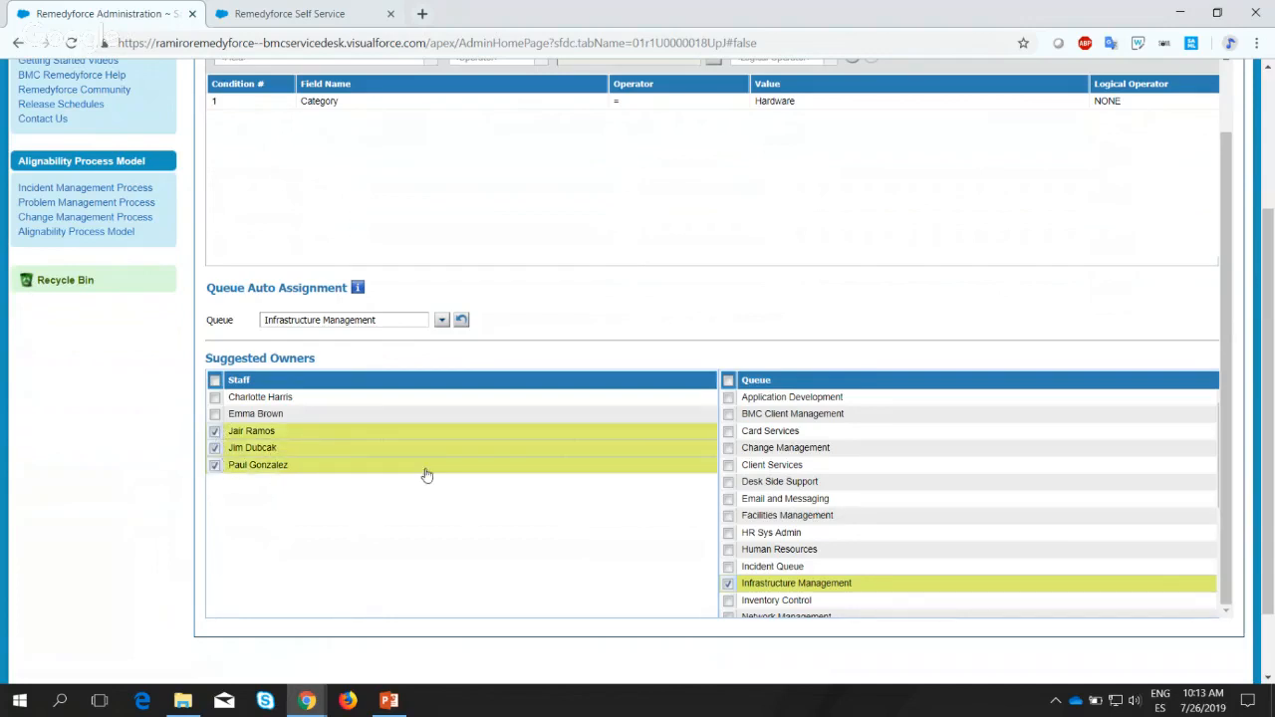
click(478, 456)
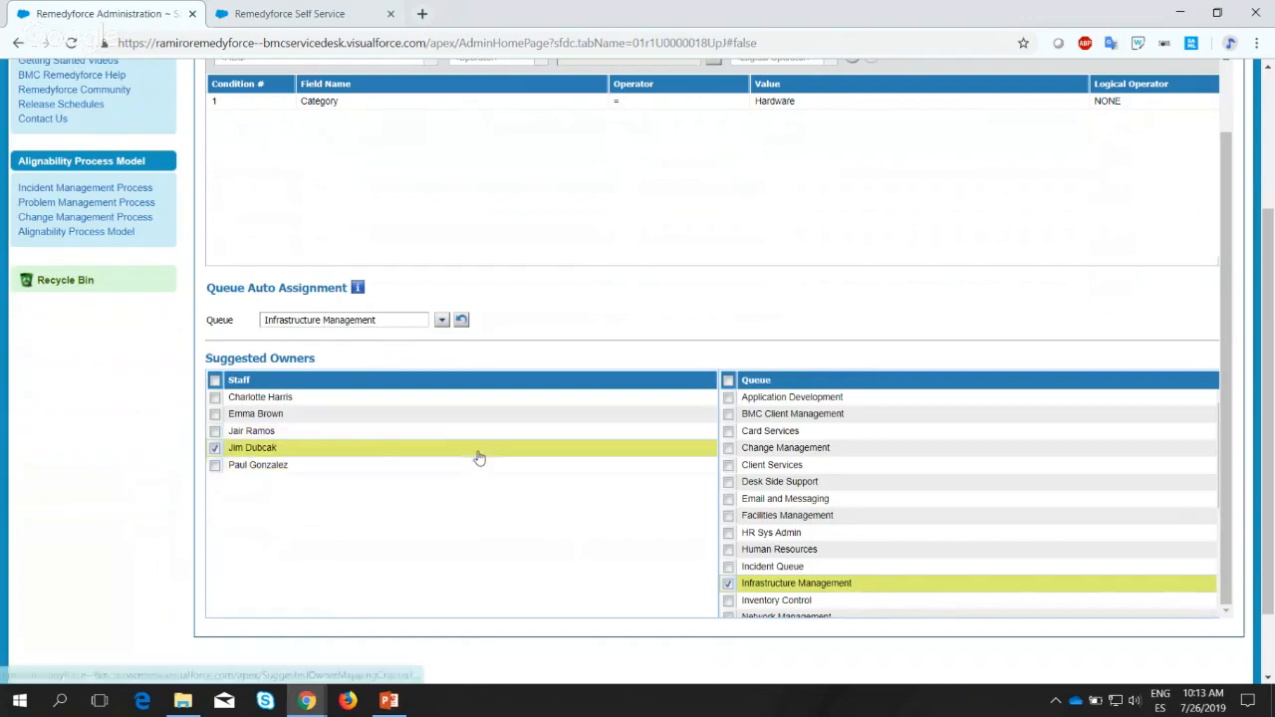
click(215, 431)
click(215, 465)
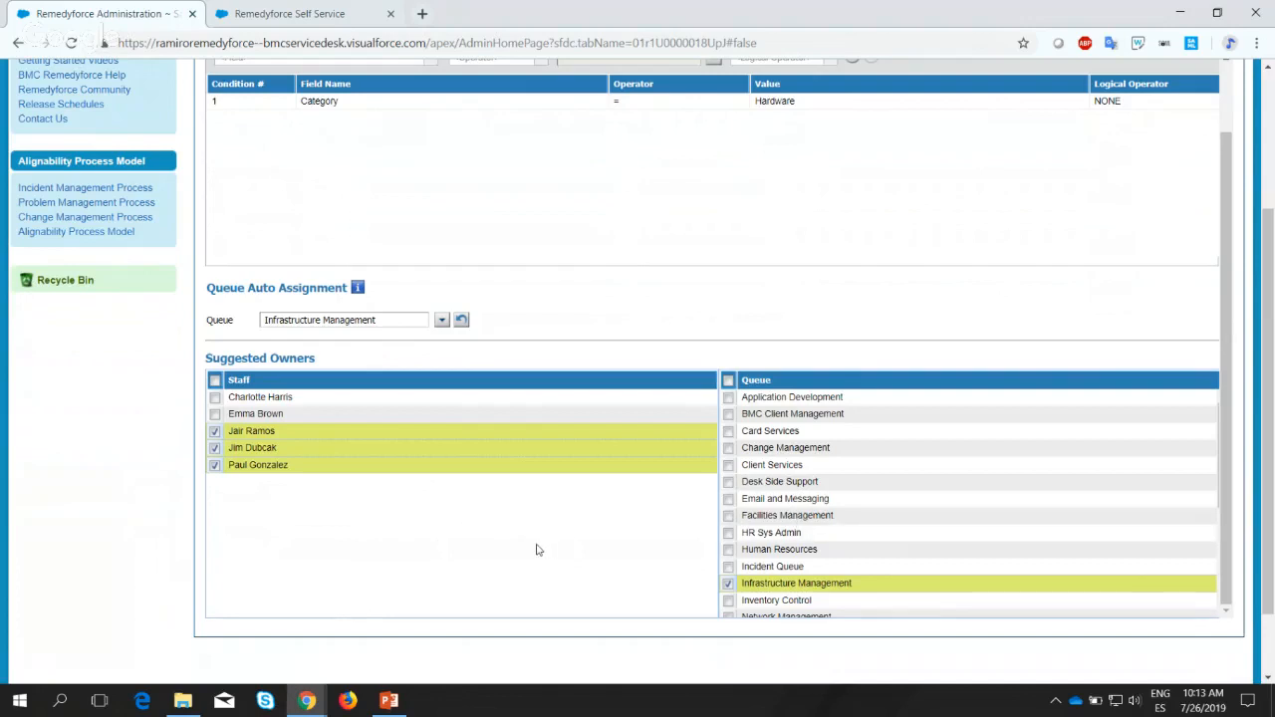
Save the Hardware Auto Assignment rule and dismiss the confirmation.
scroll(536, 550, up, 1)
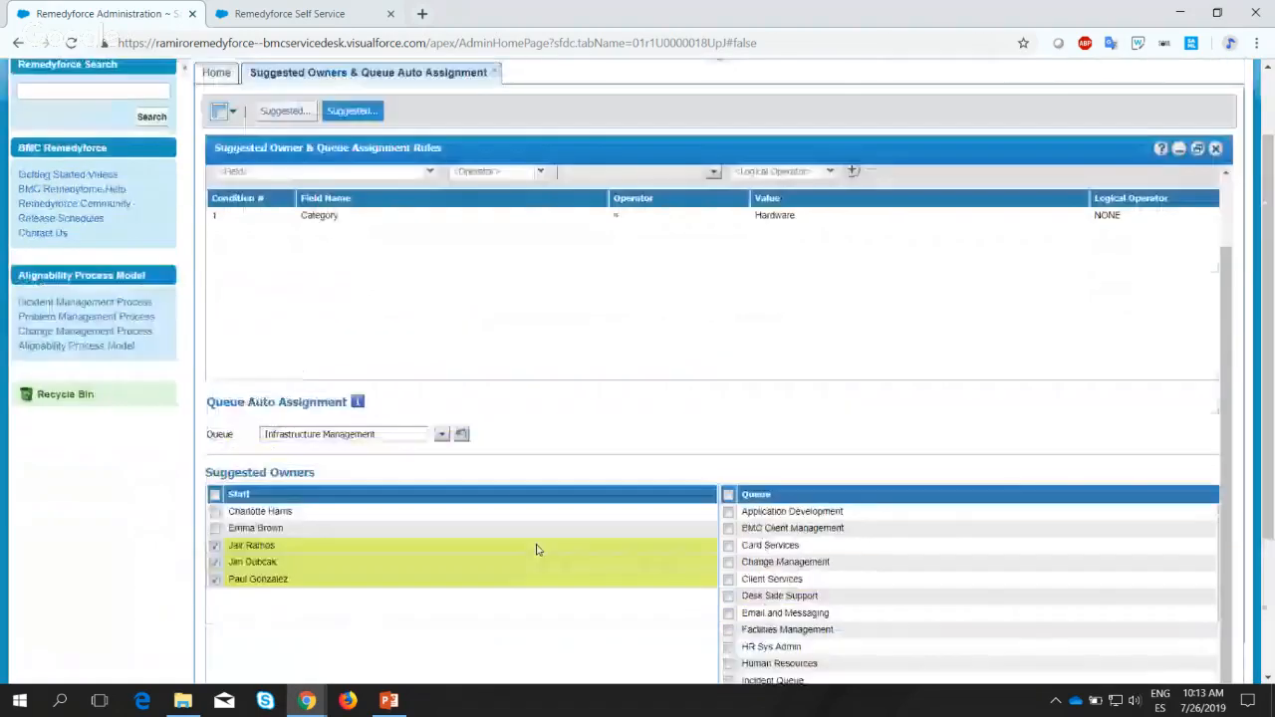
scroll(536, 550, down, 2)
scroll(536, 550, up, 3)
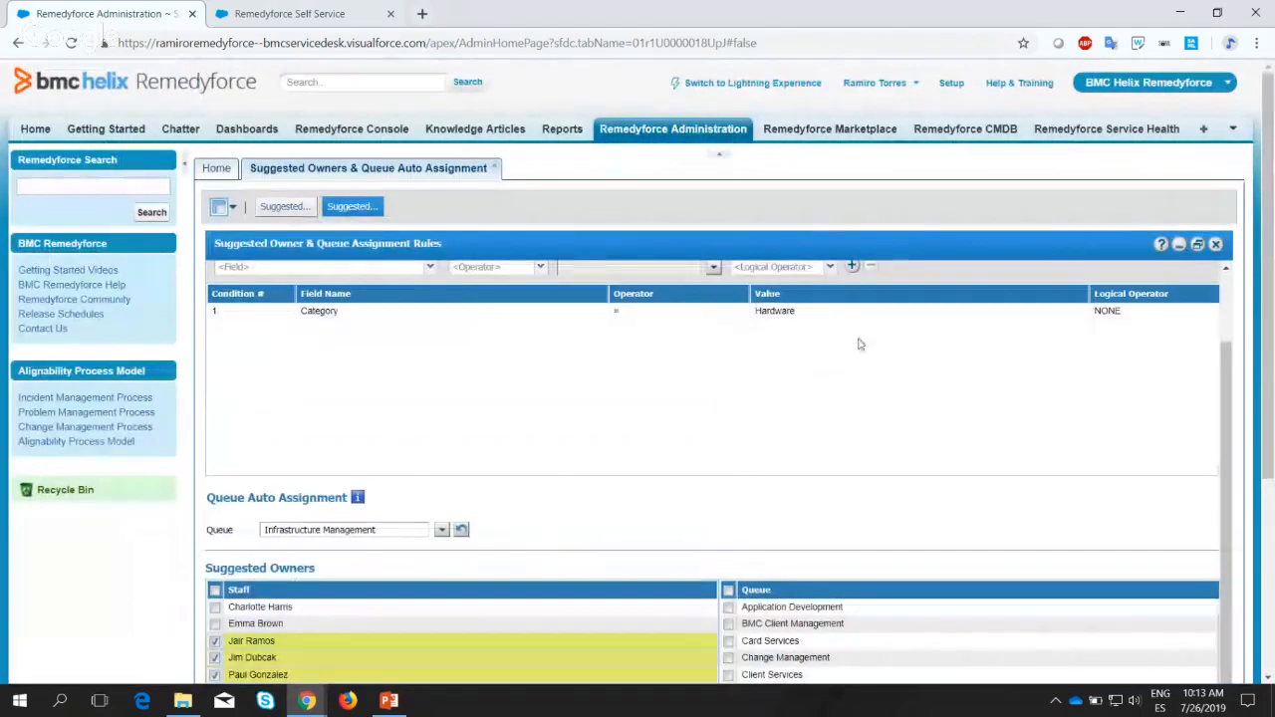
drag(1229, 399, 1224, 317)
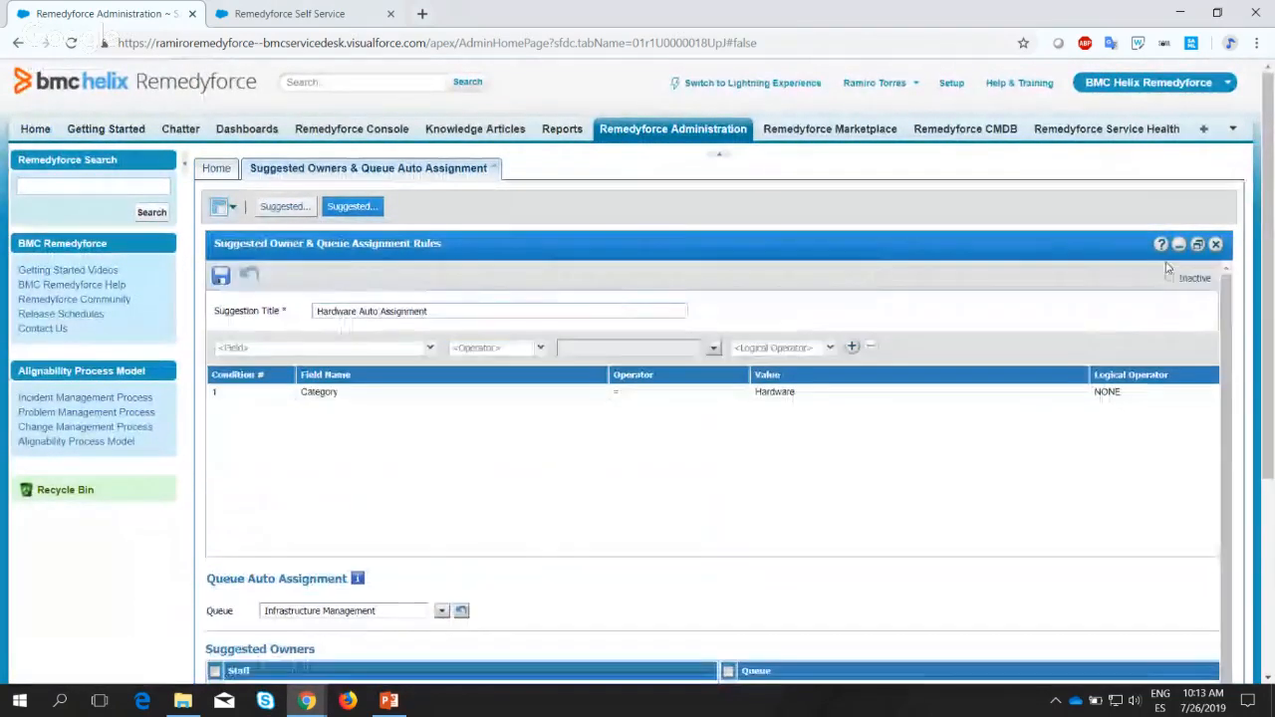
click(221, 279)
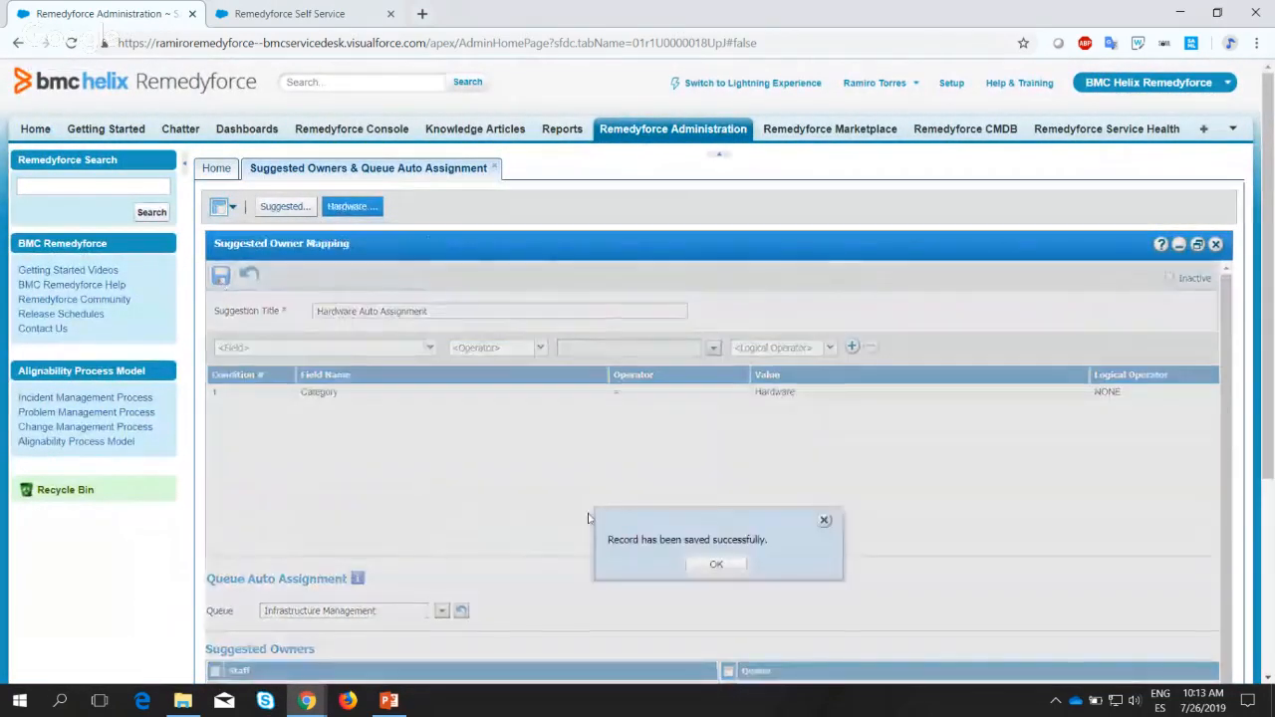
click(717, 566)
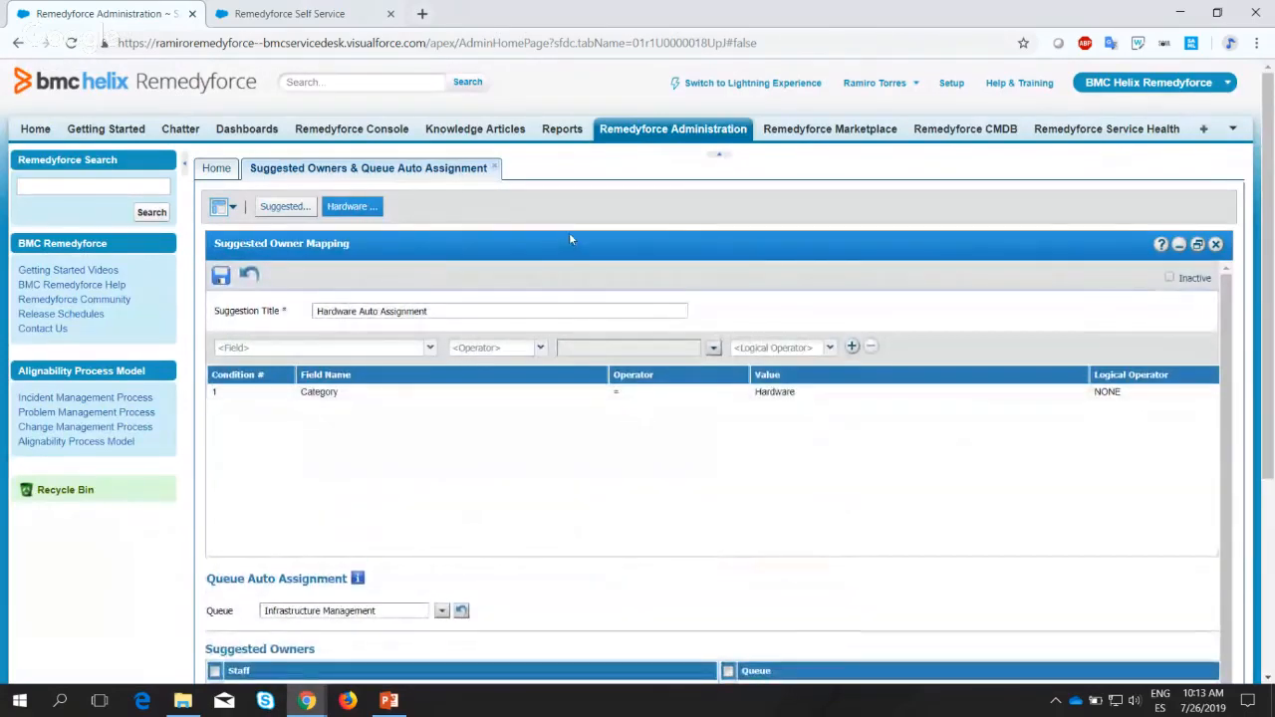
Open the Remedyforce Console in a separate browser tab and return to Remedyforce Administration.
right_click(370, 136)
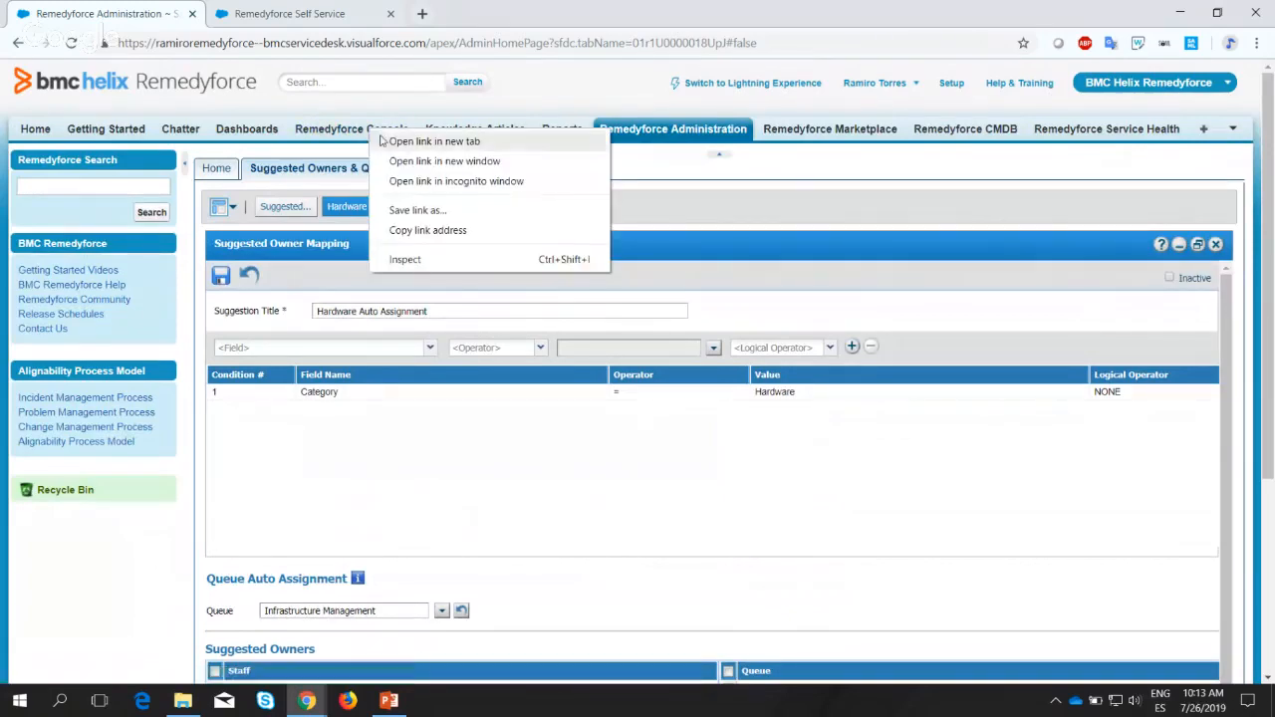
click(384, 144)
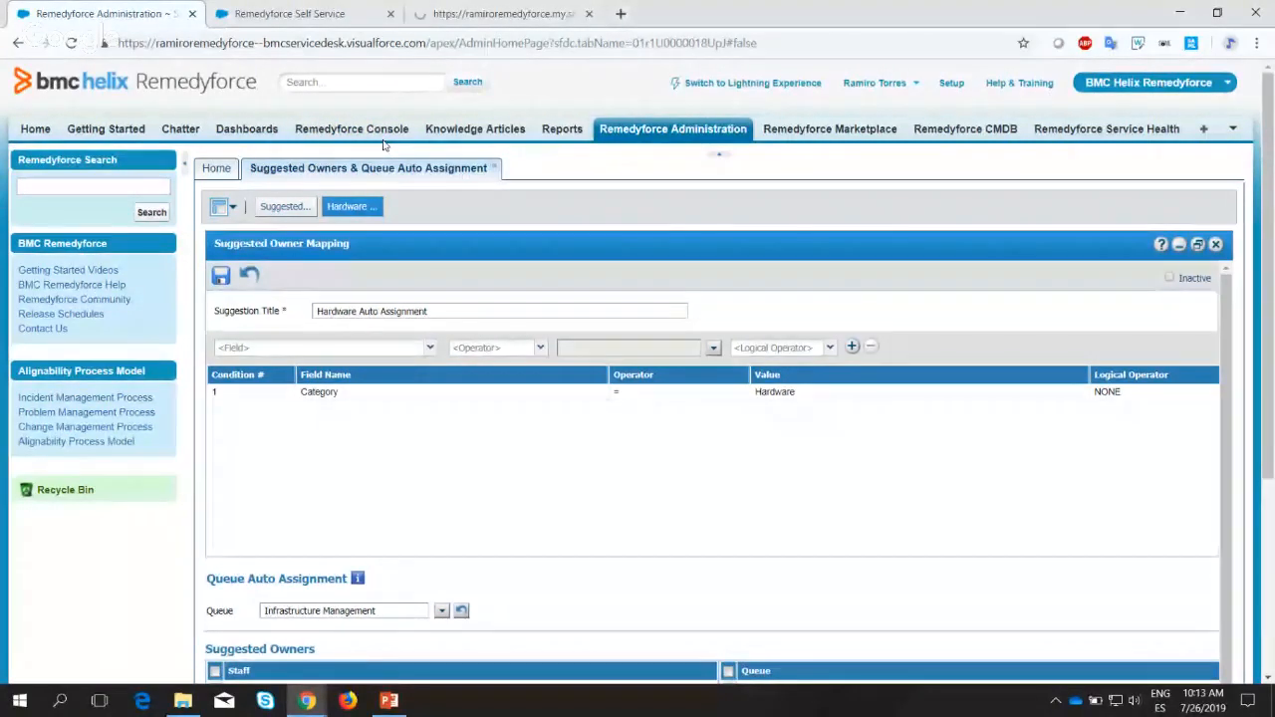
click(463, 12)
click(276, 13)
click(111, 12)
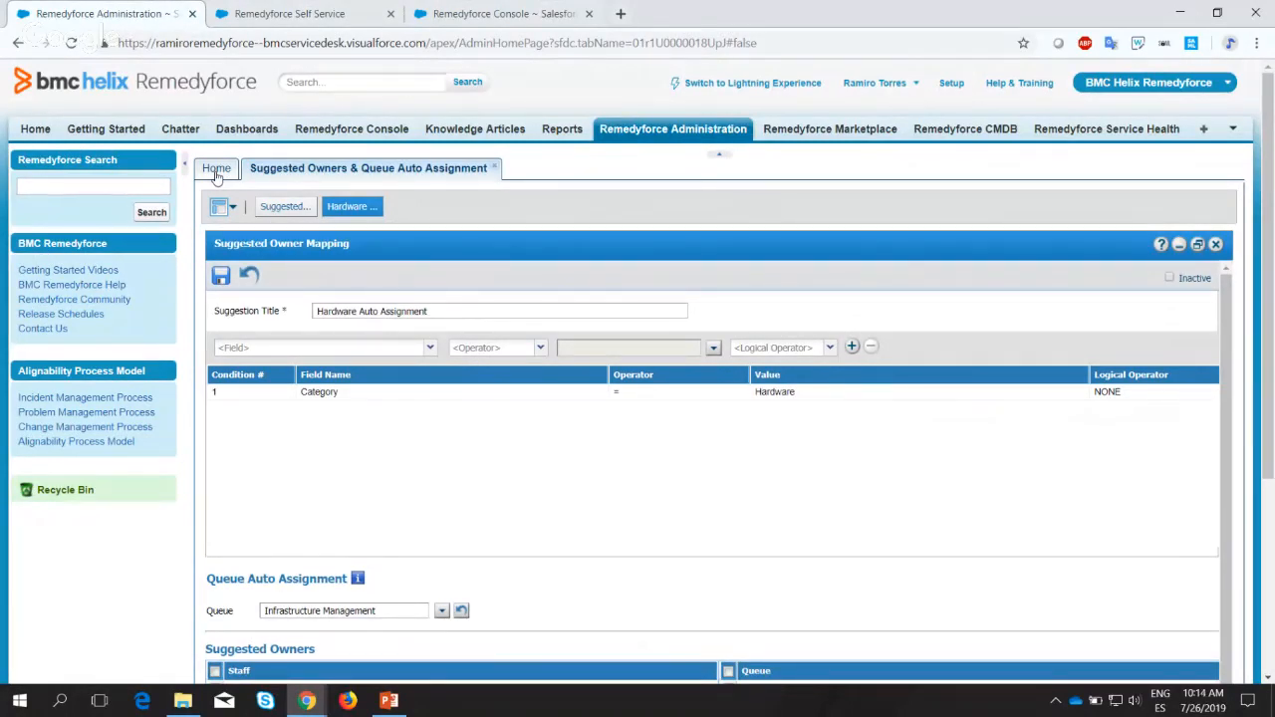
Start Assignment Automation in the Record Assignment application settings and save the settings.
click(217, 171)
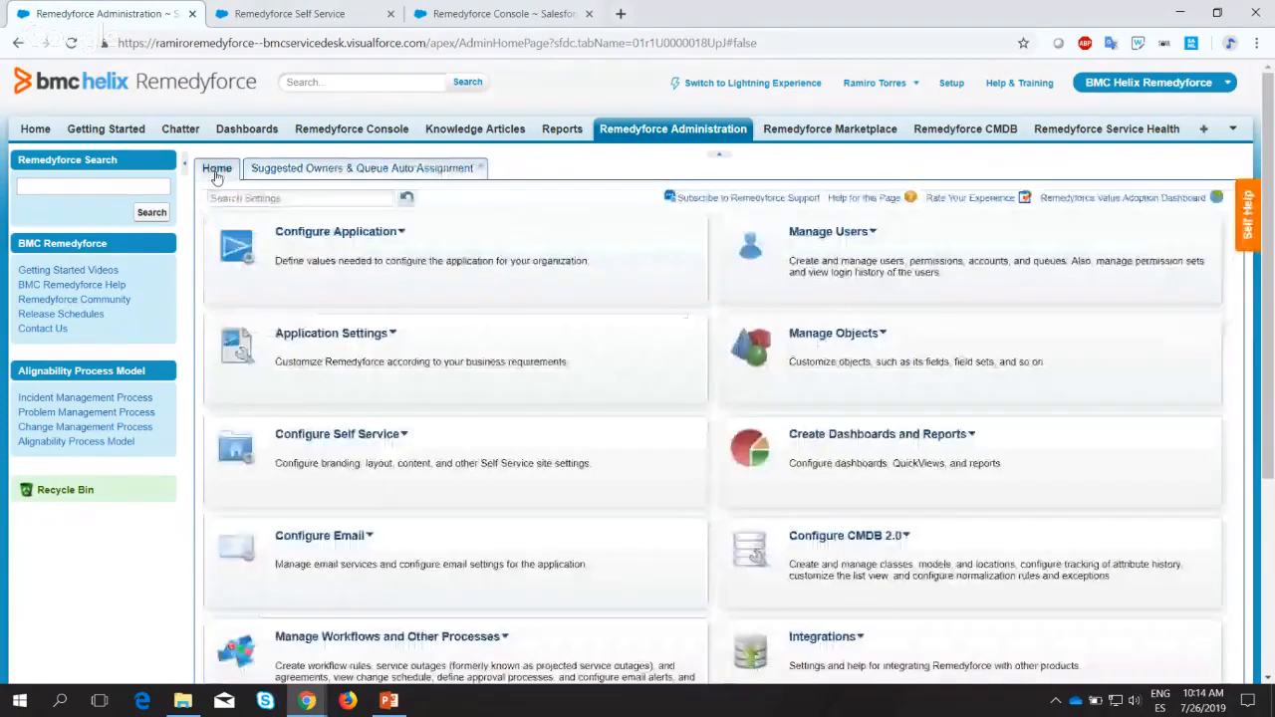
click(338, 335)
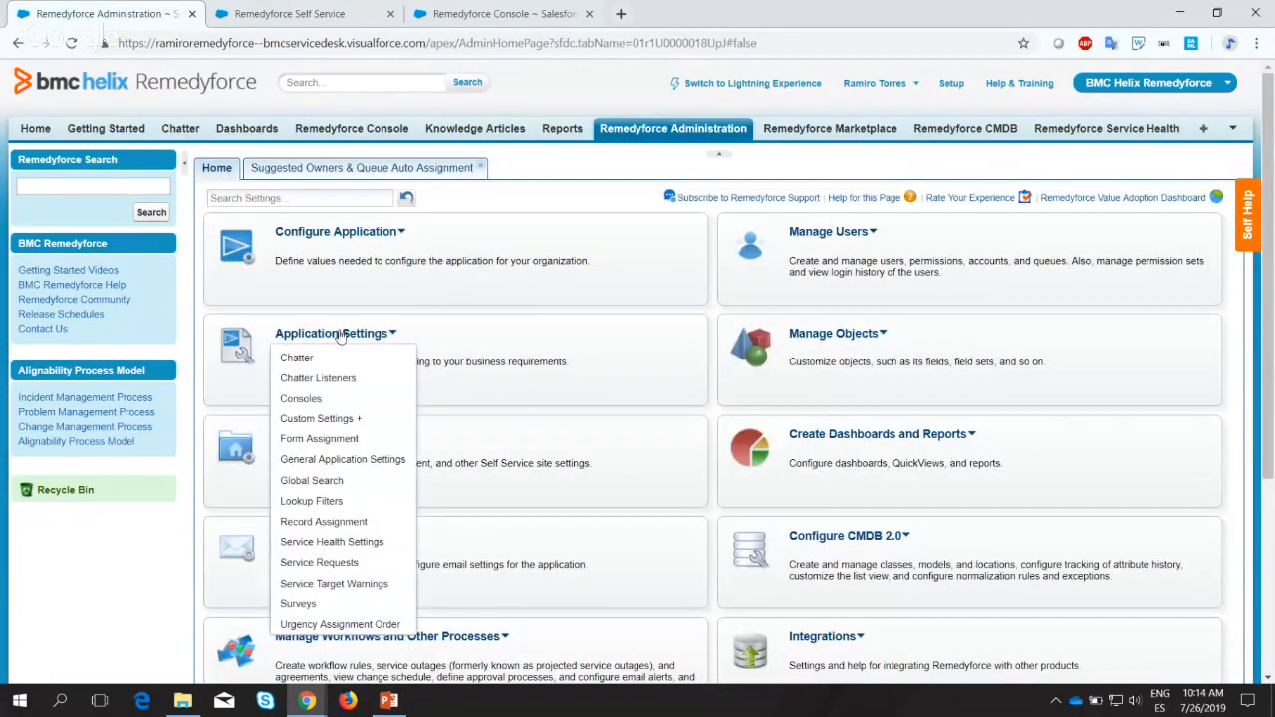
click(346, 524)
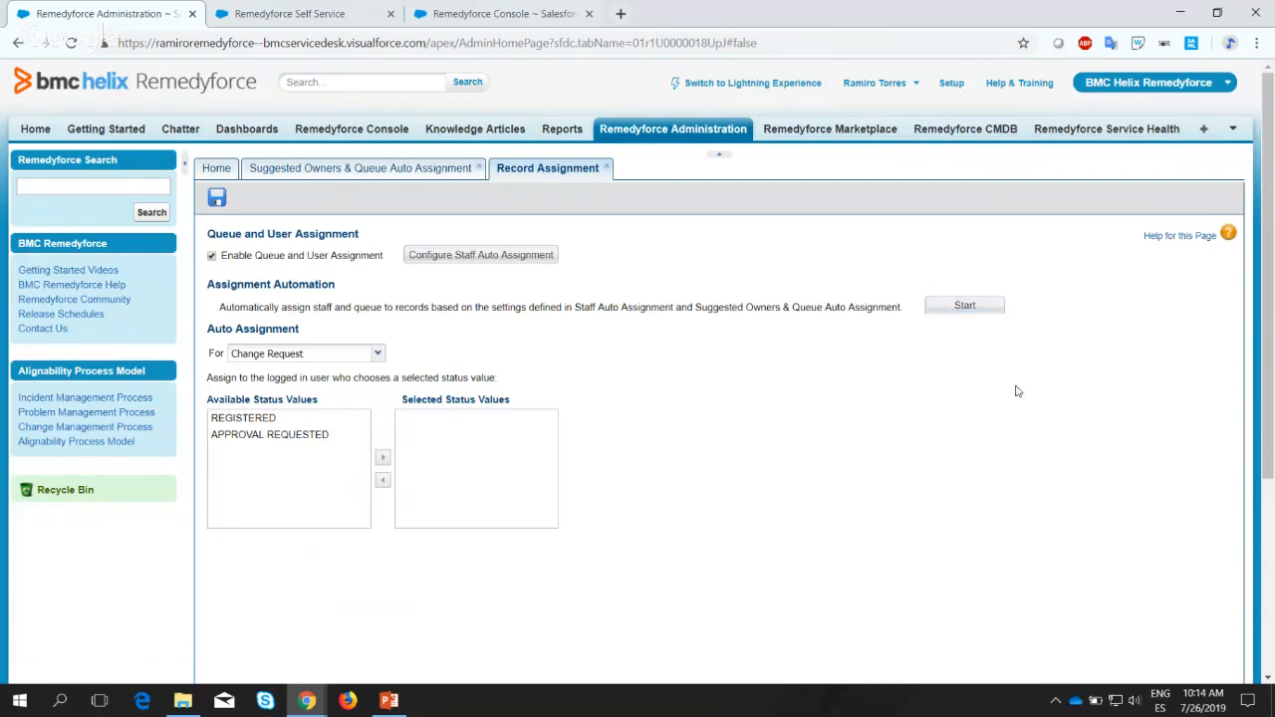
click(932, 311)
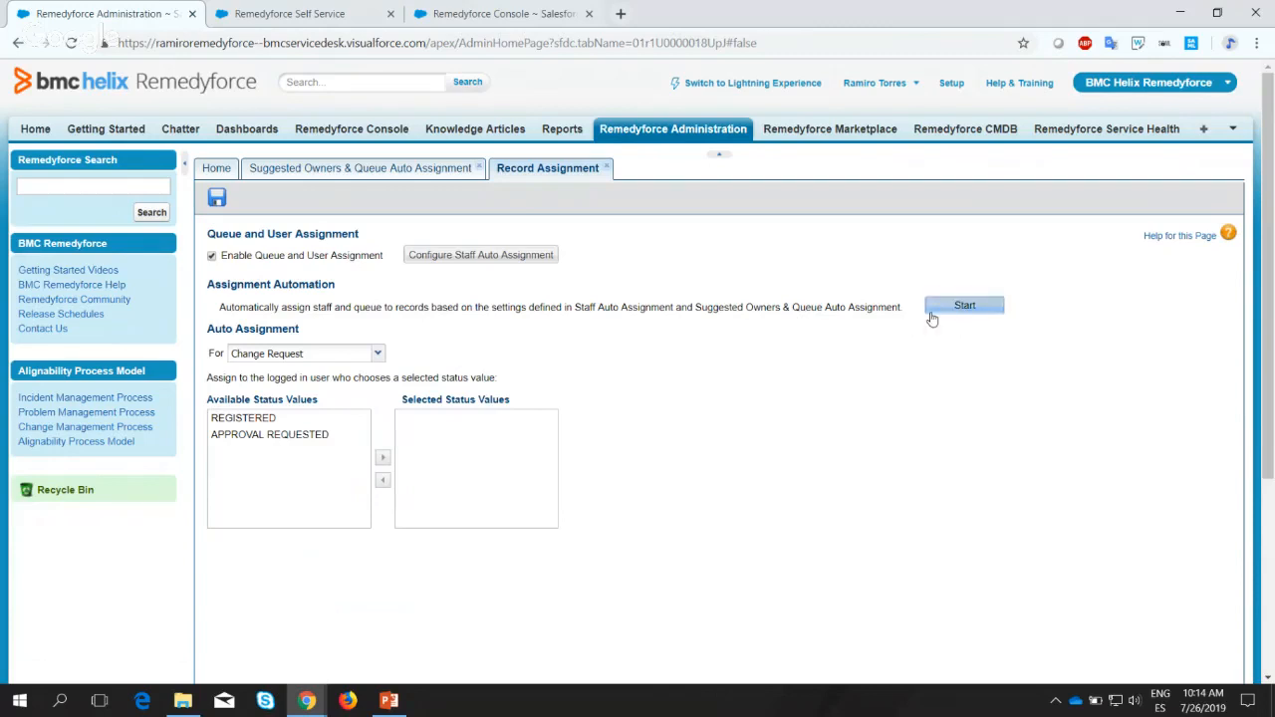
click(216, 200)
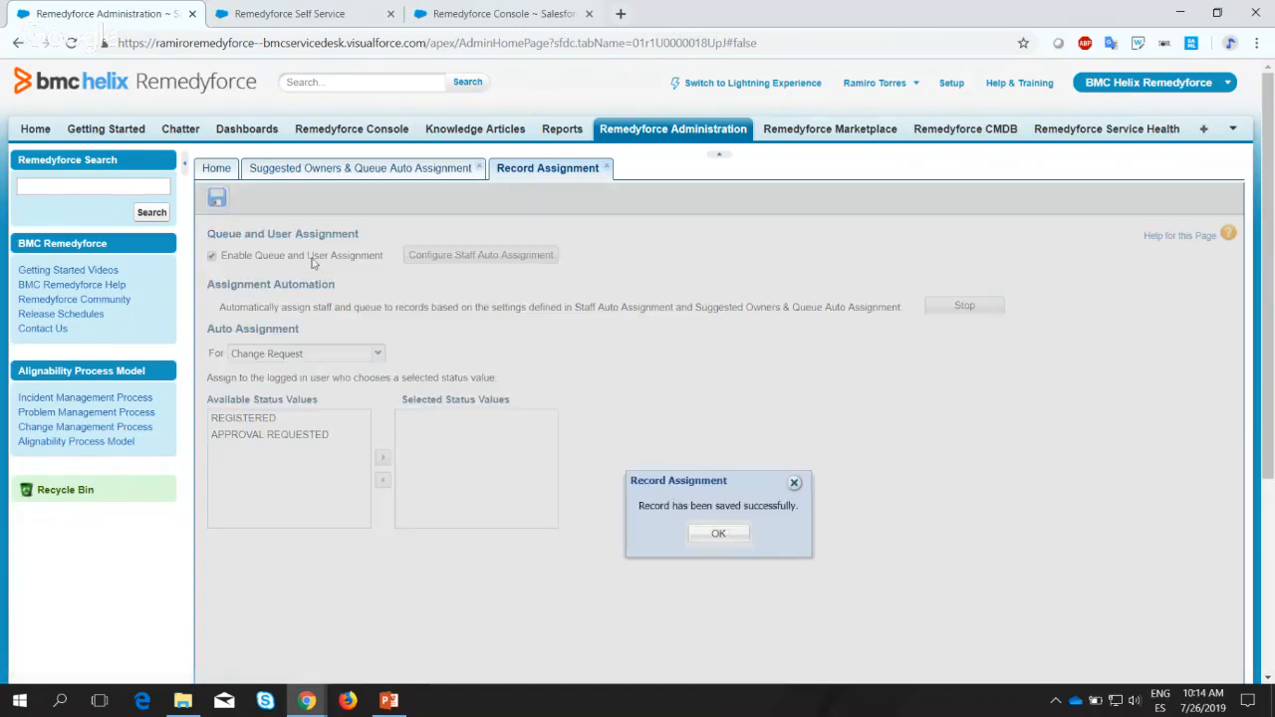
click(718, 534)
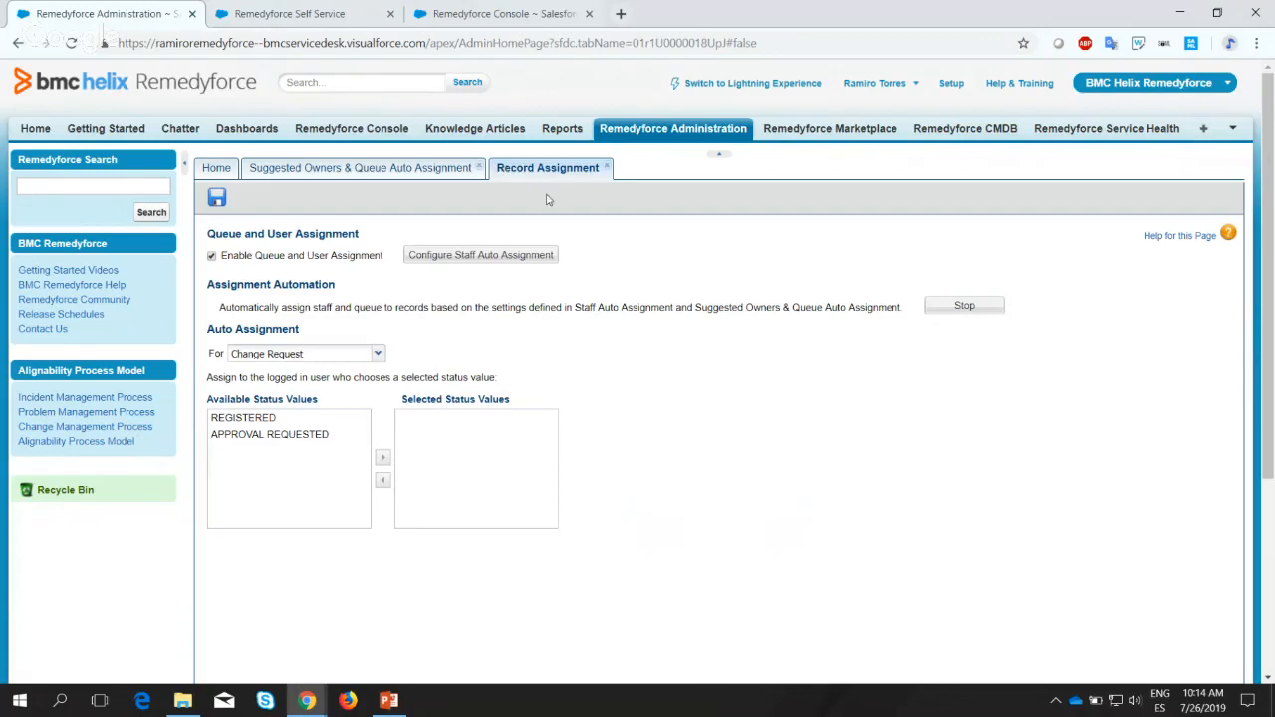
click(217, 199)
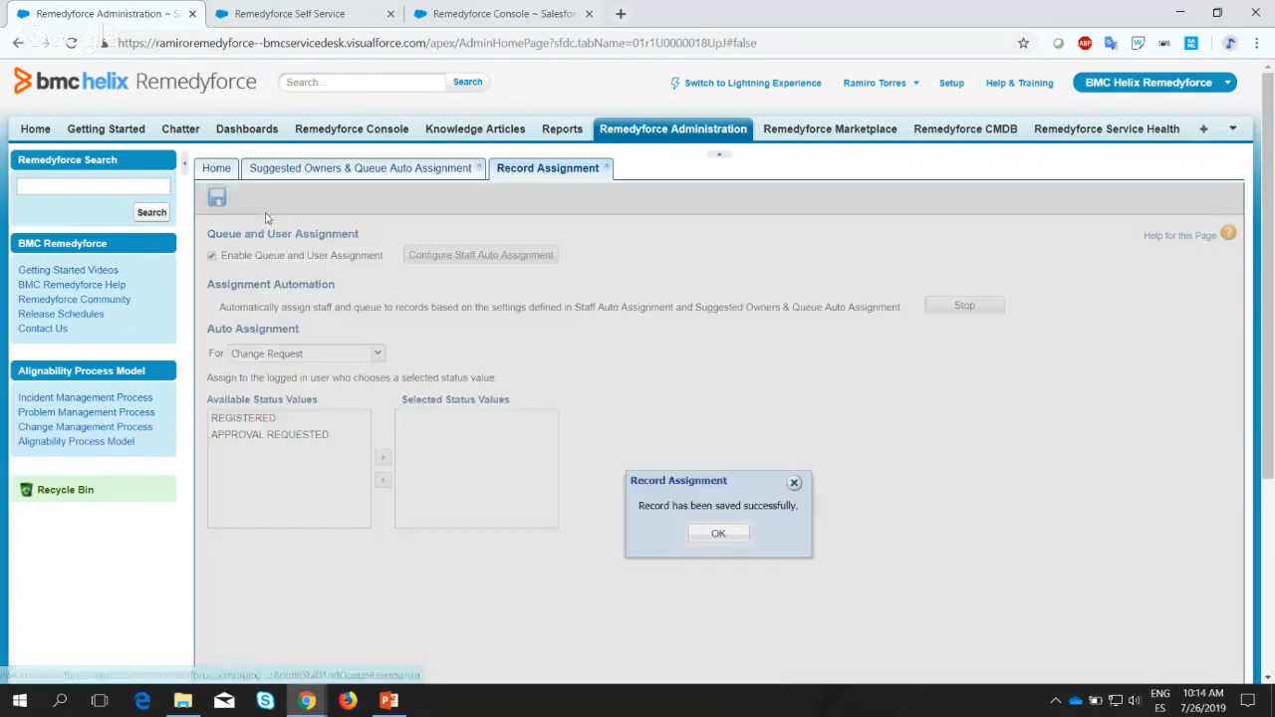
click(701, 535)
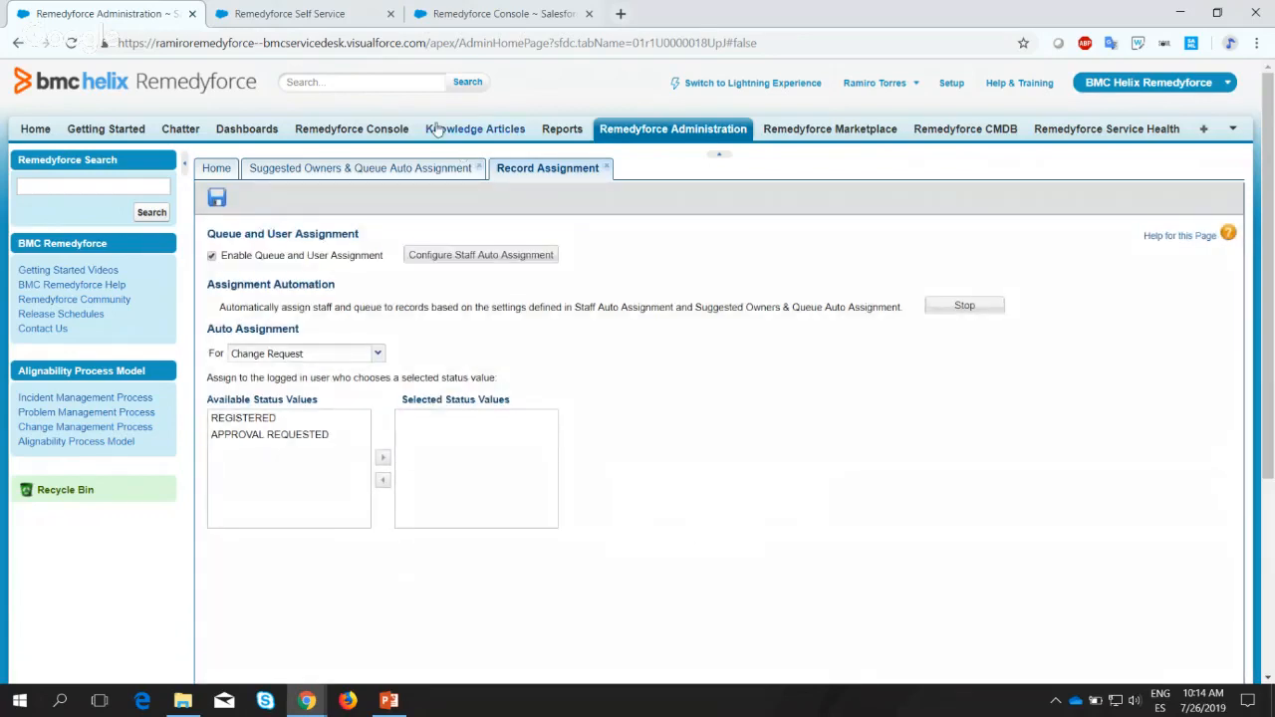
Switch to Remedyforce Self Service, try to find the Hardware category for the open ticket, and close the ticket form.
click(342, 6)
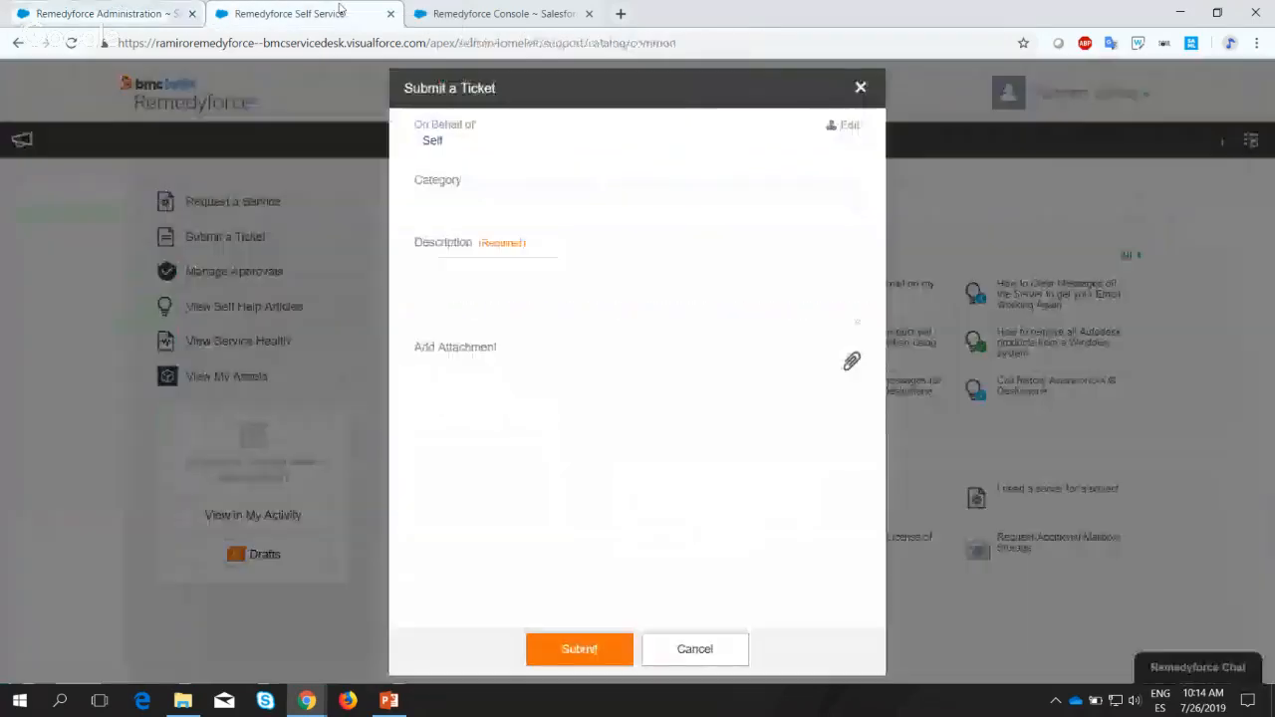
click(445, 206)
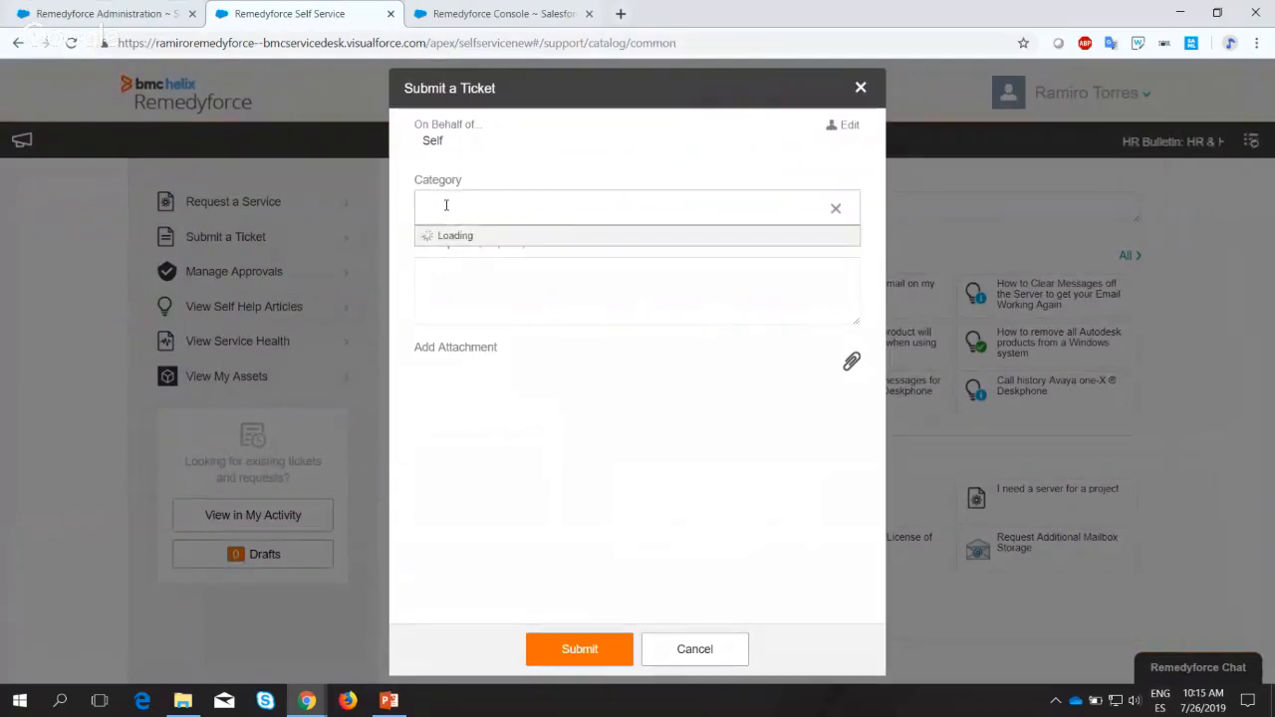
text(Hardware)
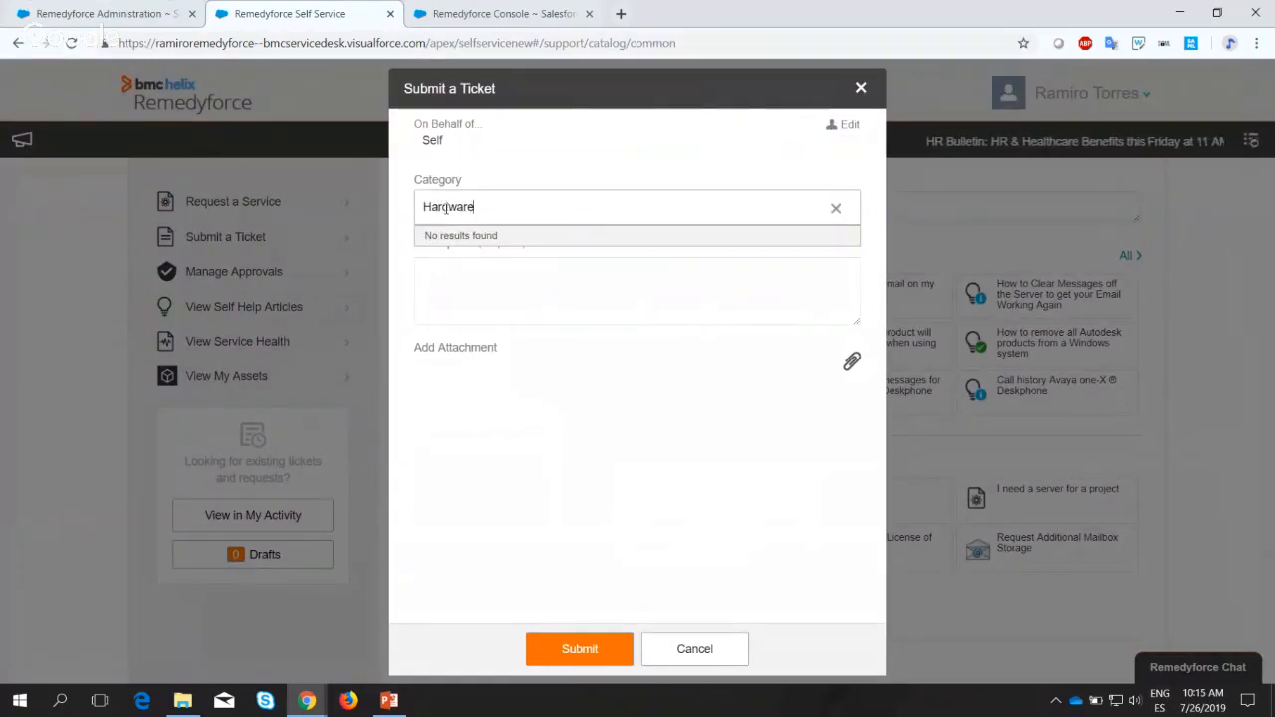
click(837, 209)
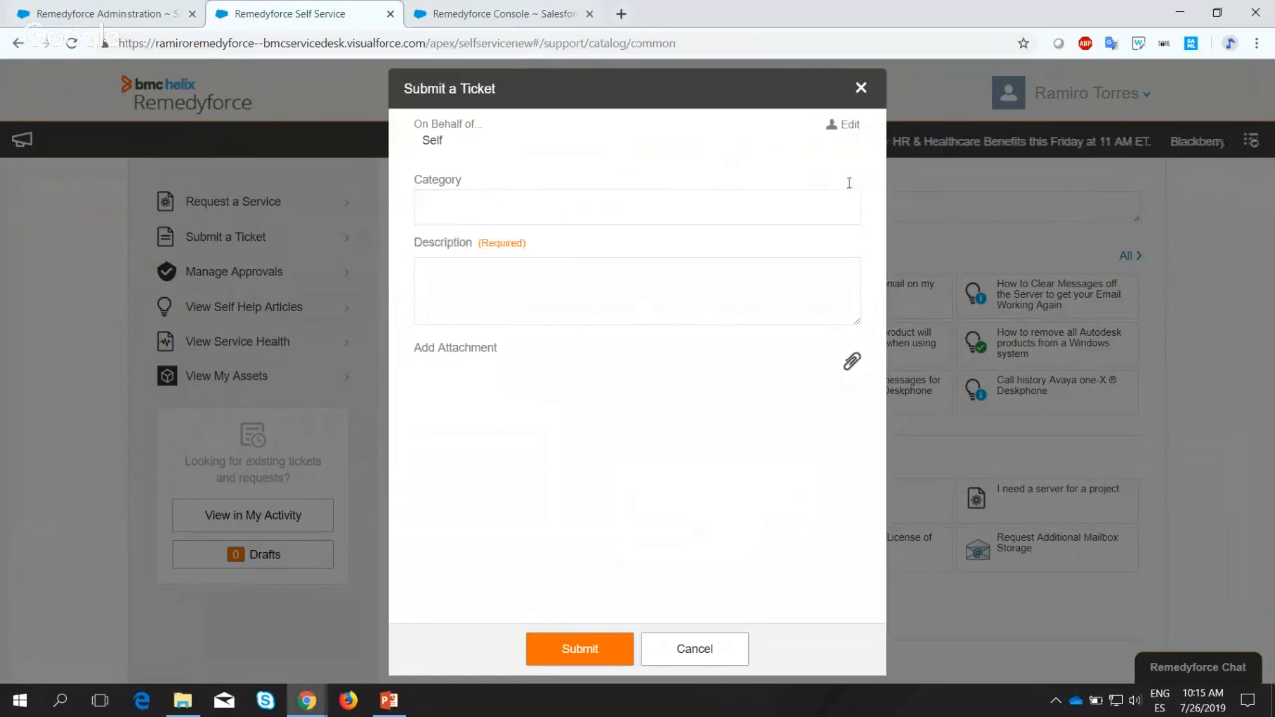
click(861, 88)
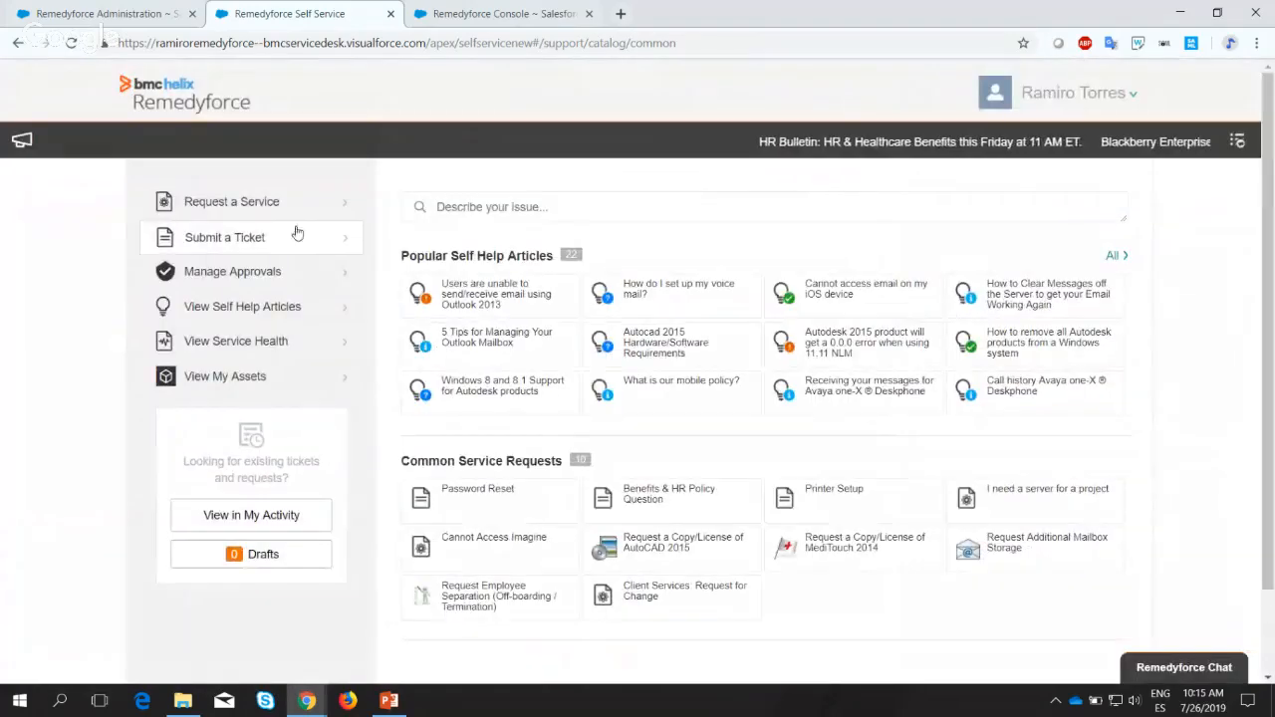
Start a new self-service ticket and try to find the Hardware category for it.
click(234, 243)
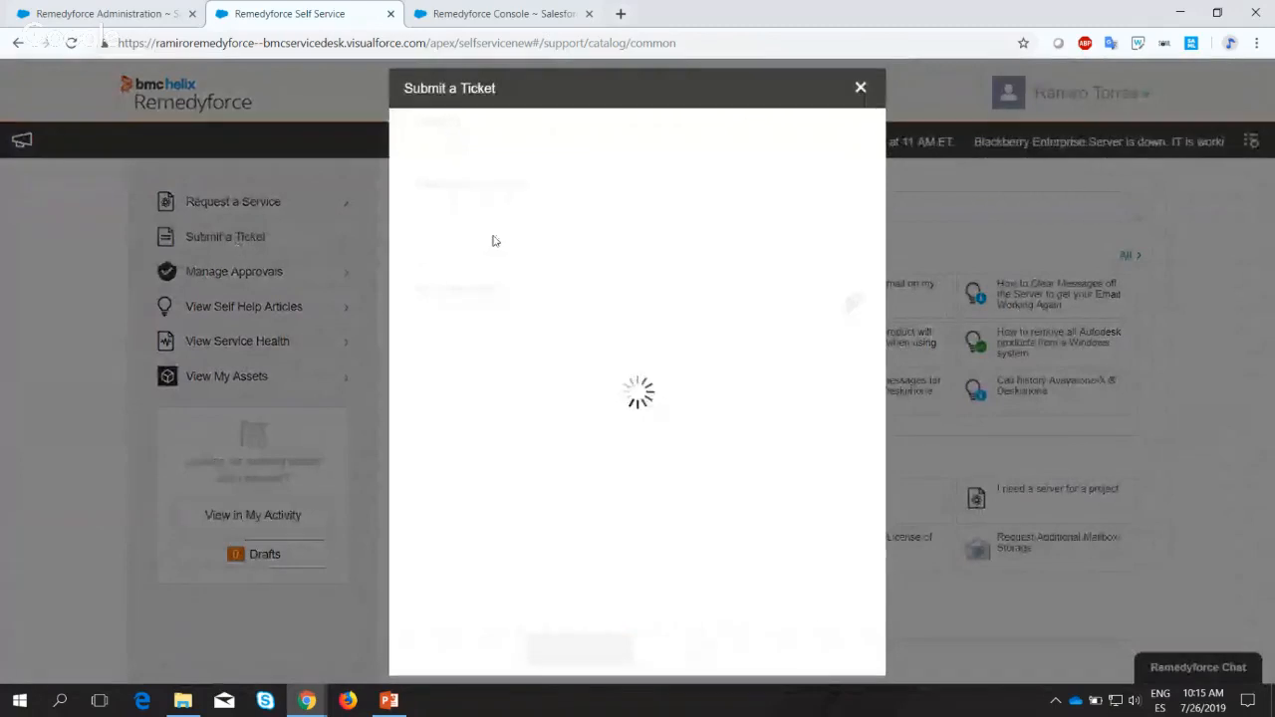
click(501, 215)
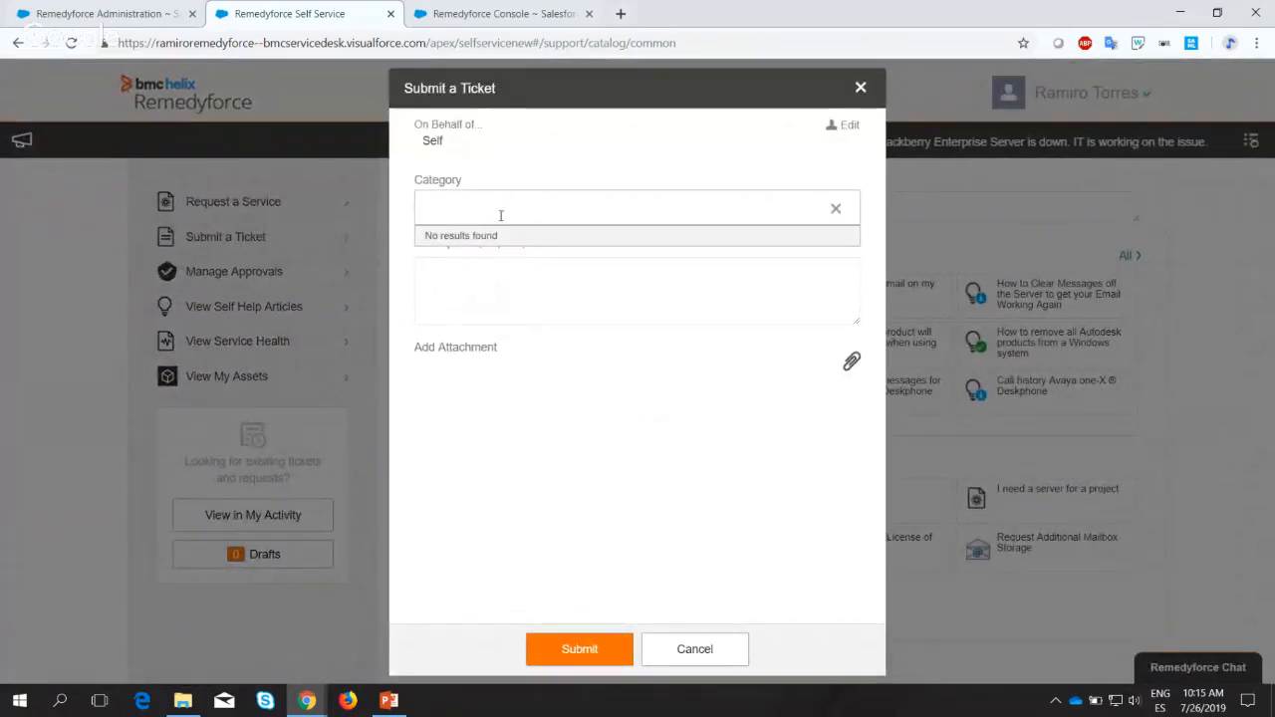
text(Hard)
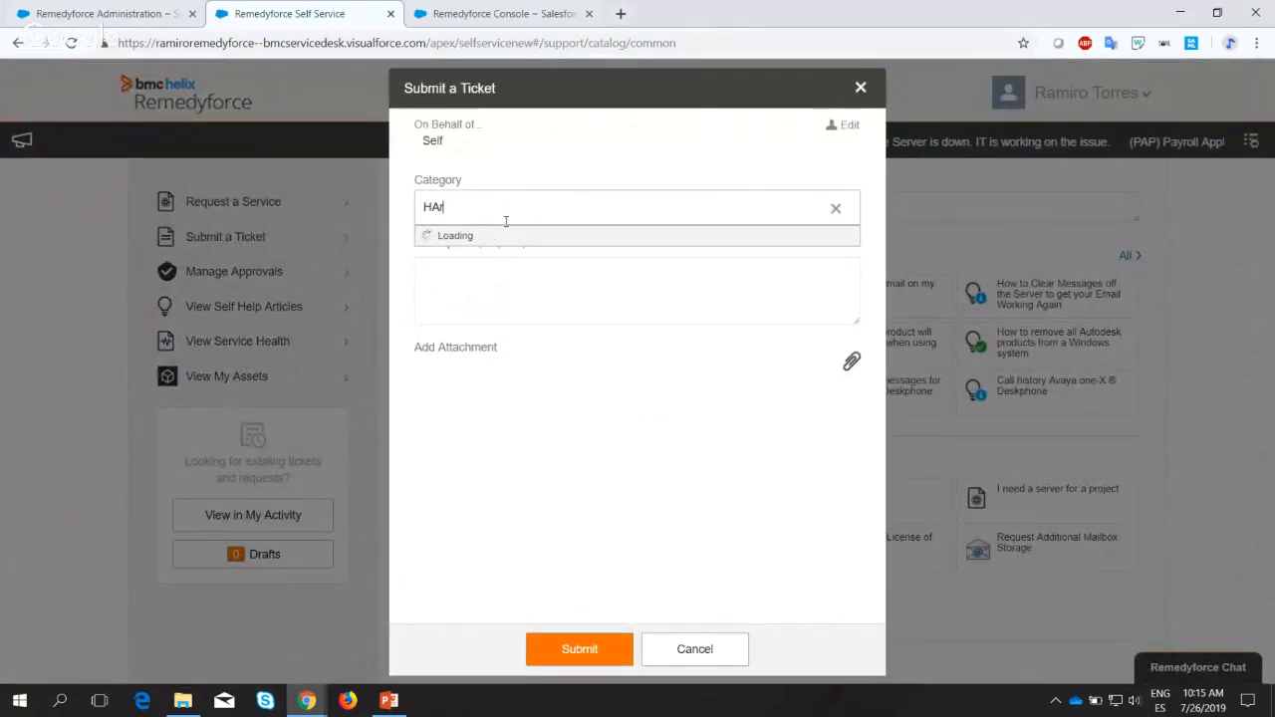
key(BackSpace)
key(BackSpace)
key(BackSpace)
text(ardwa)
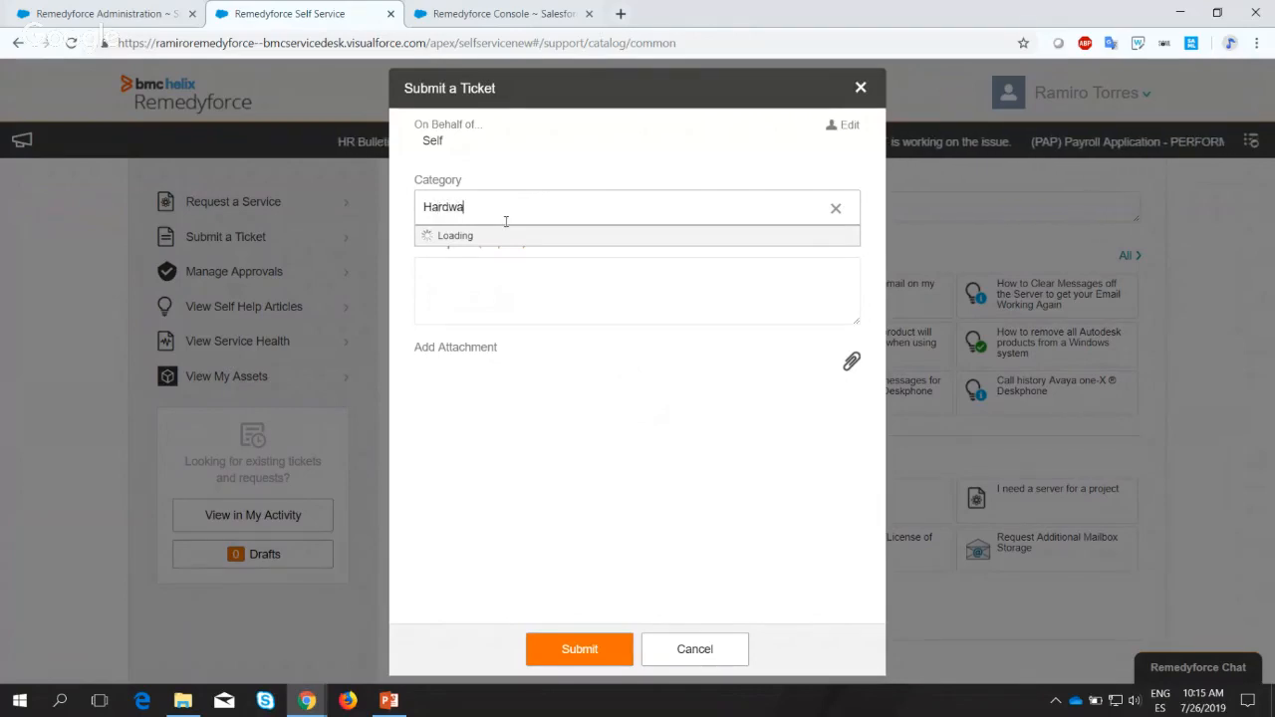
text(re)
click(510, 303)
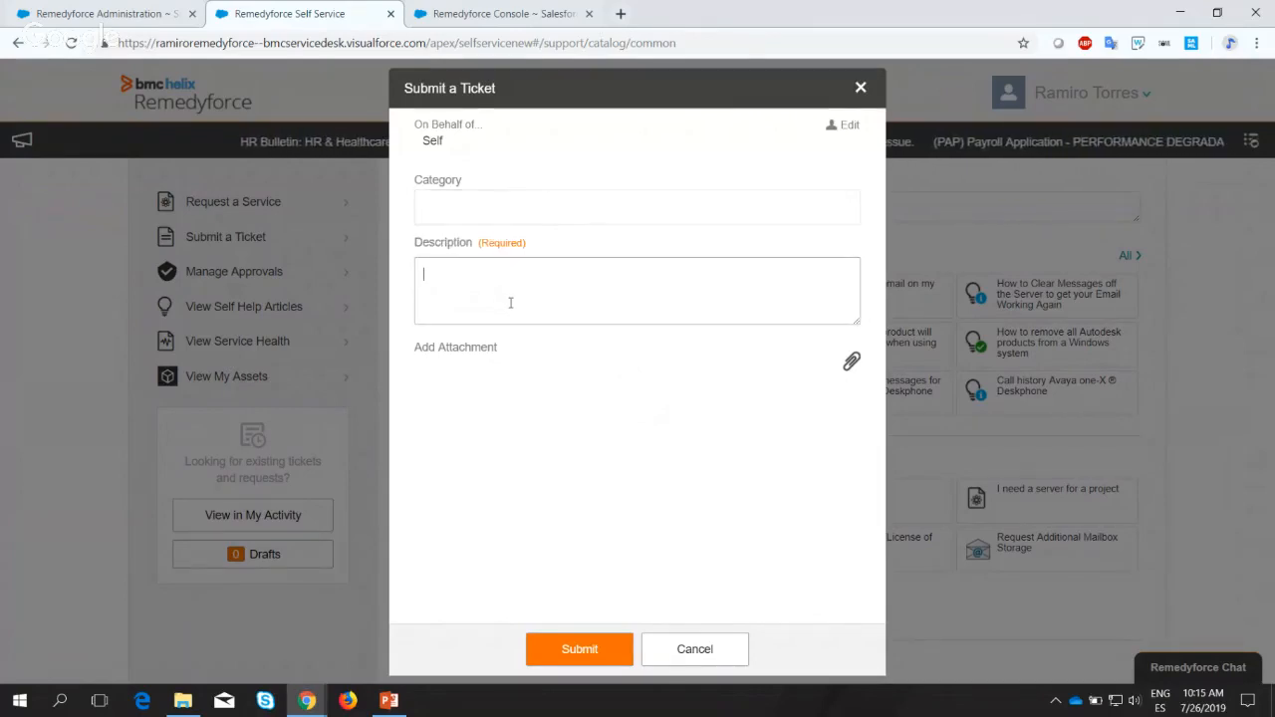
click(536, 195)
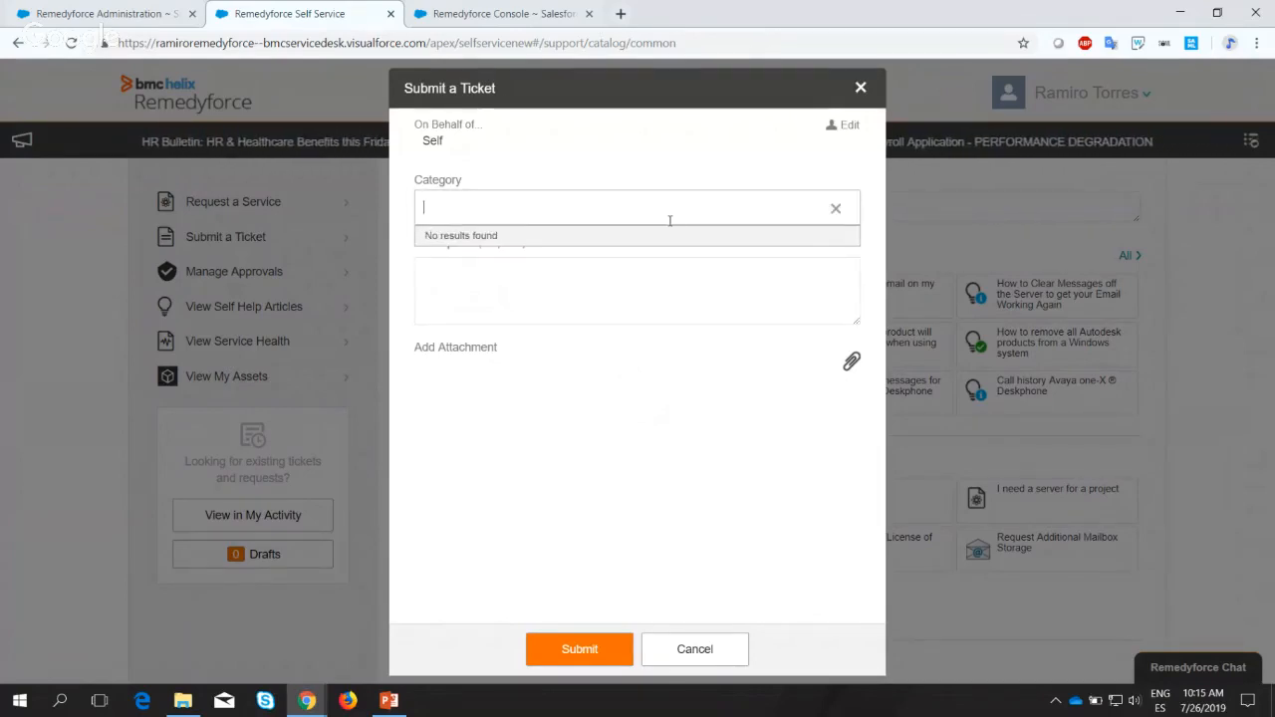
Enter Test as the ticket description and try the ticket's Category list again.
click(588, 278)
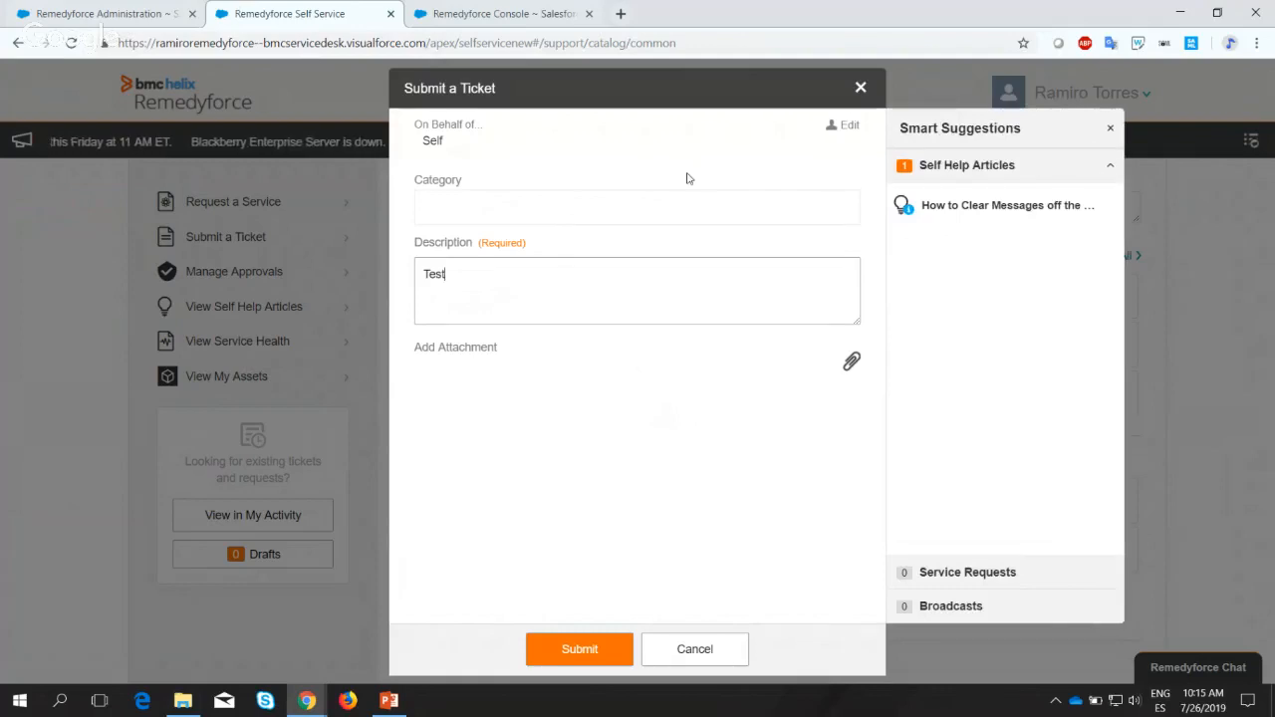
click(835, 234)
click(839, 219)
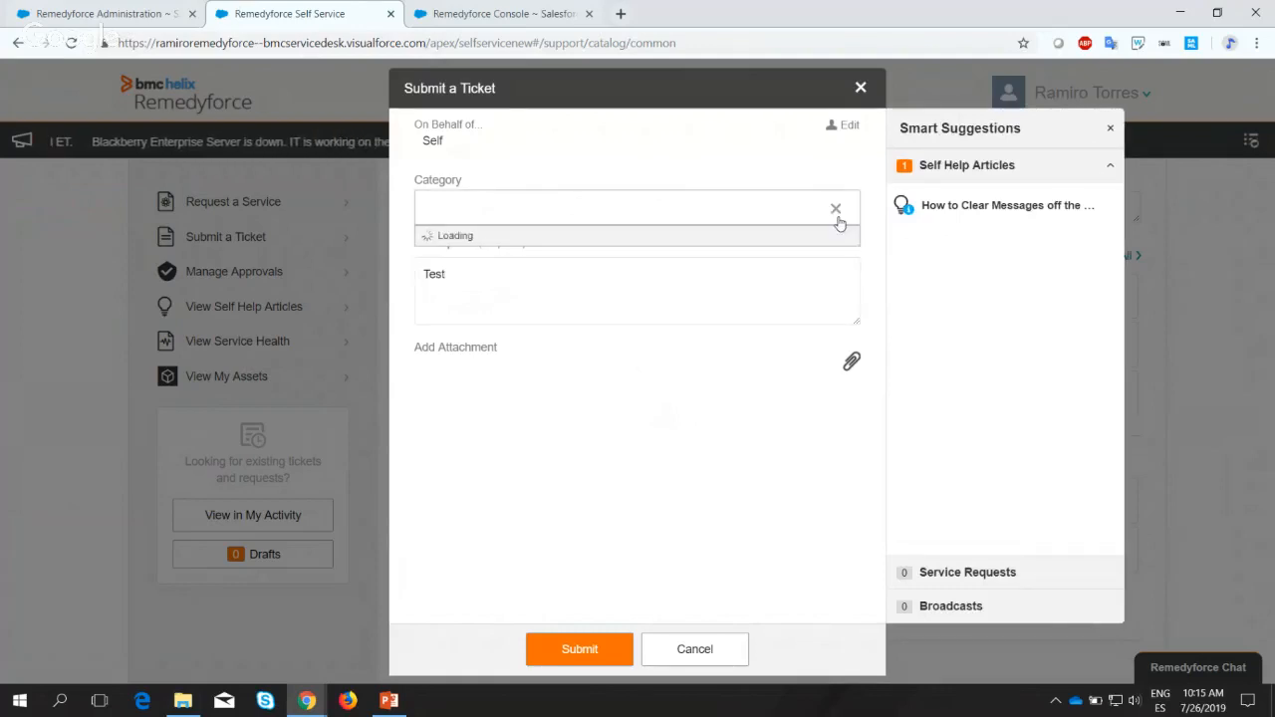
click(167, 9)
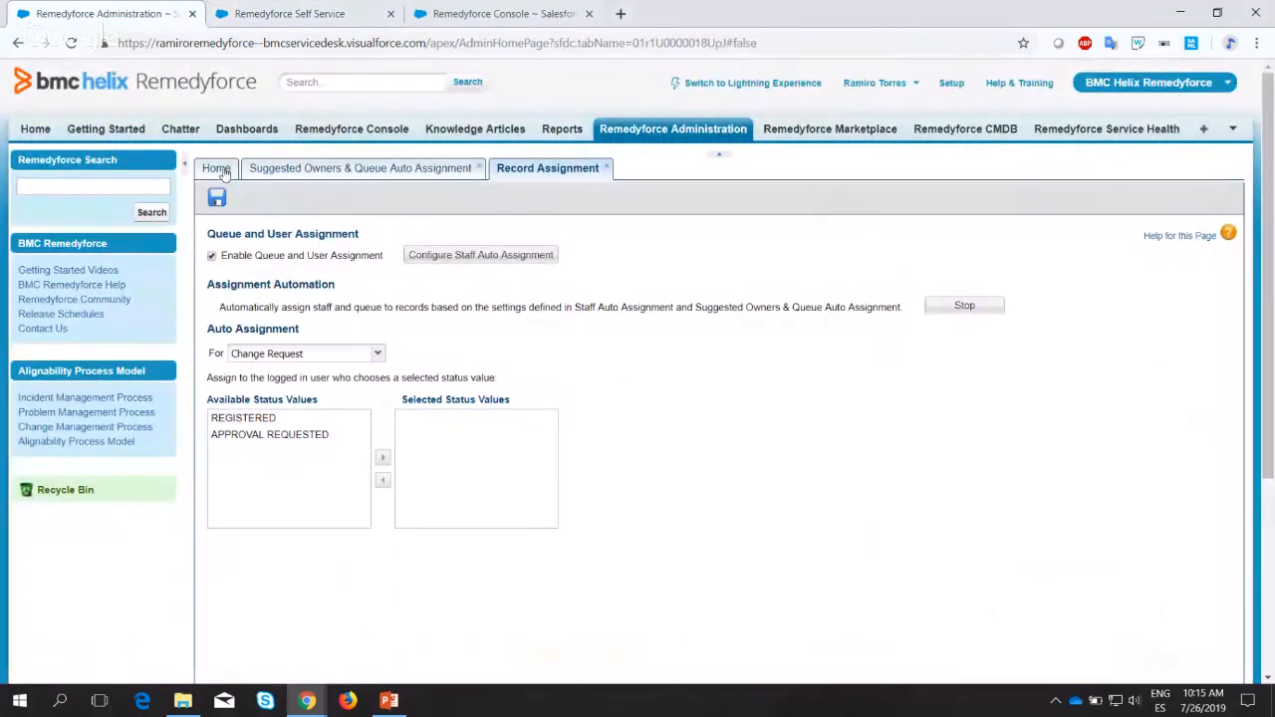
click(261, 12)
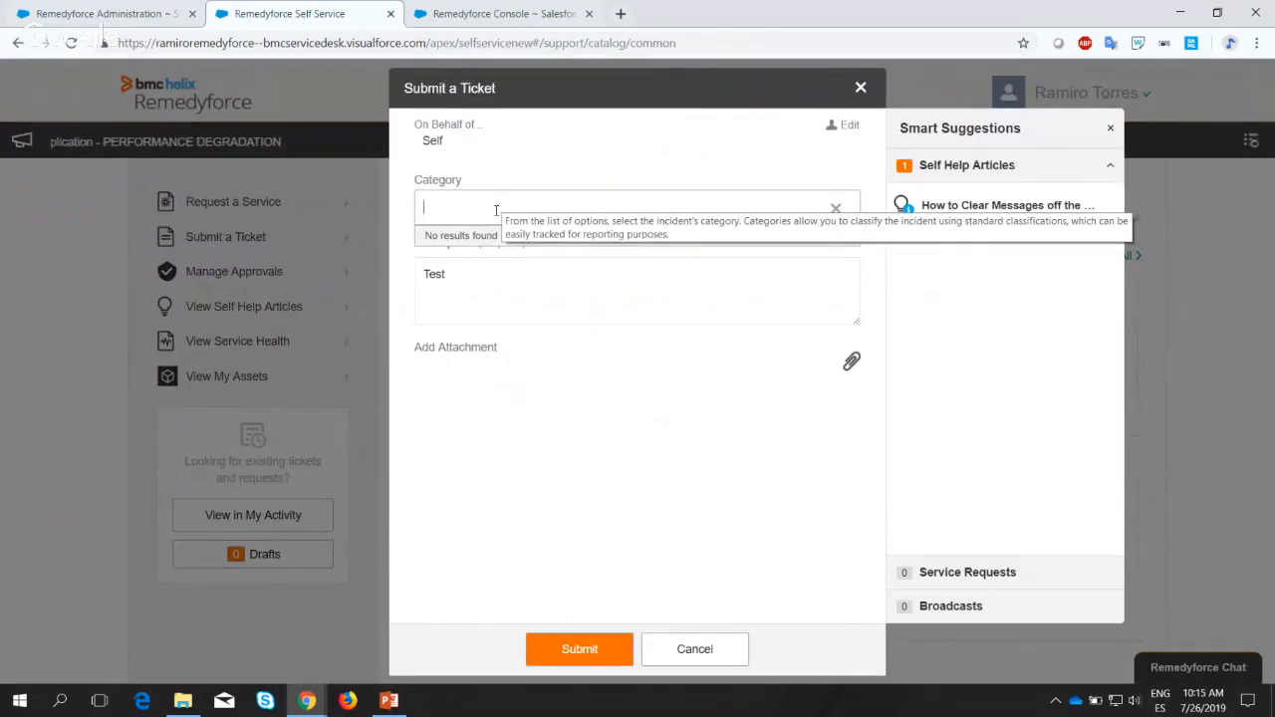
Return to the Hardware Auto Assignment rule in Remedyforce Administration and choose Description as the field for a new condition.
click(77, 8)
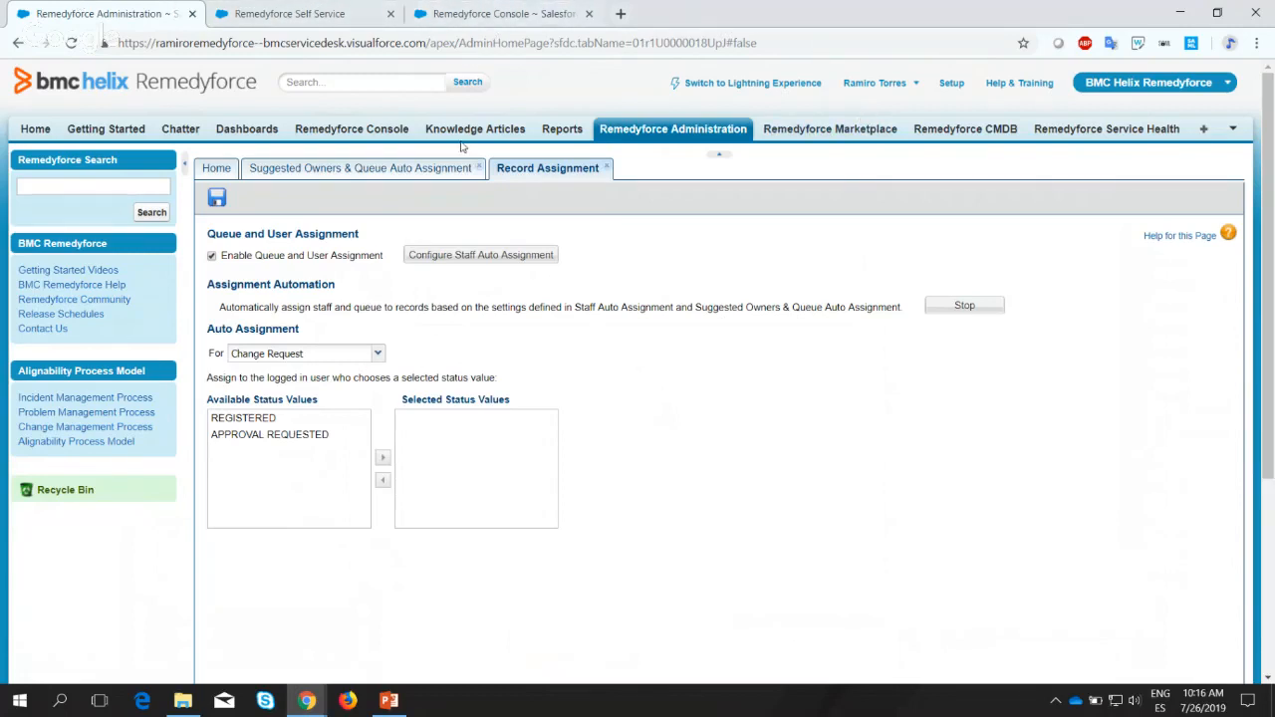
click(400, 171)
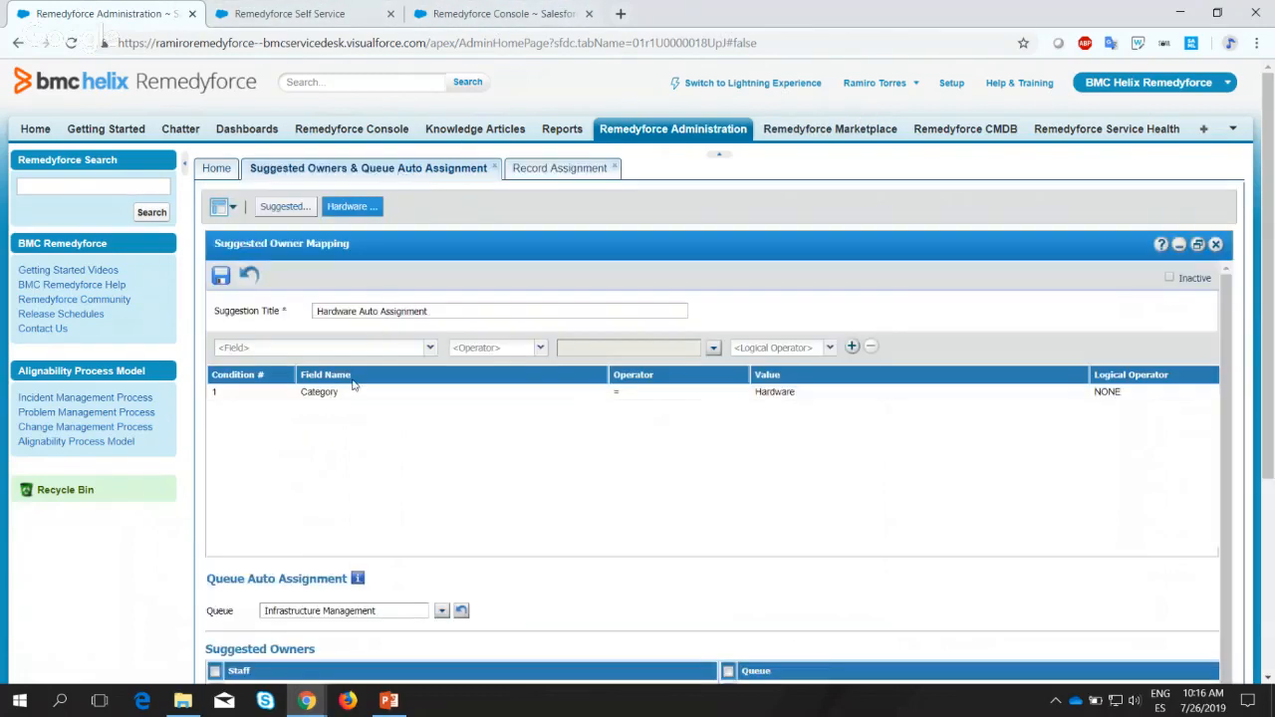
click(430, 348)
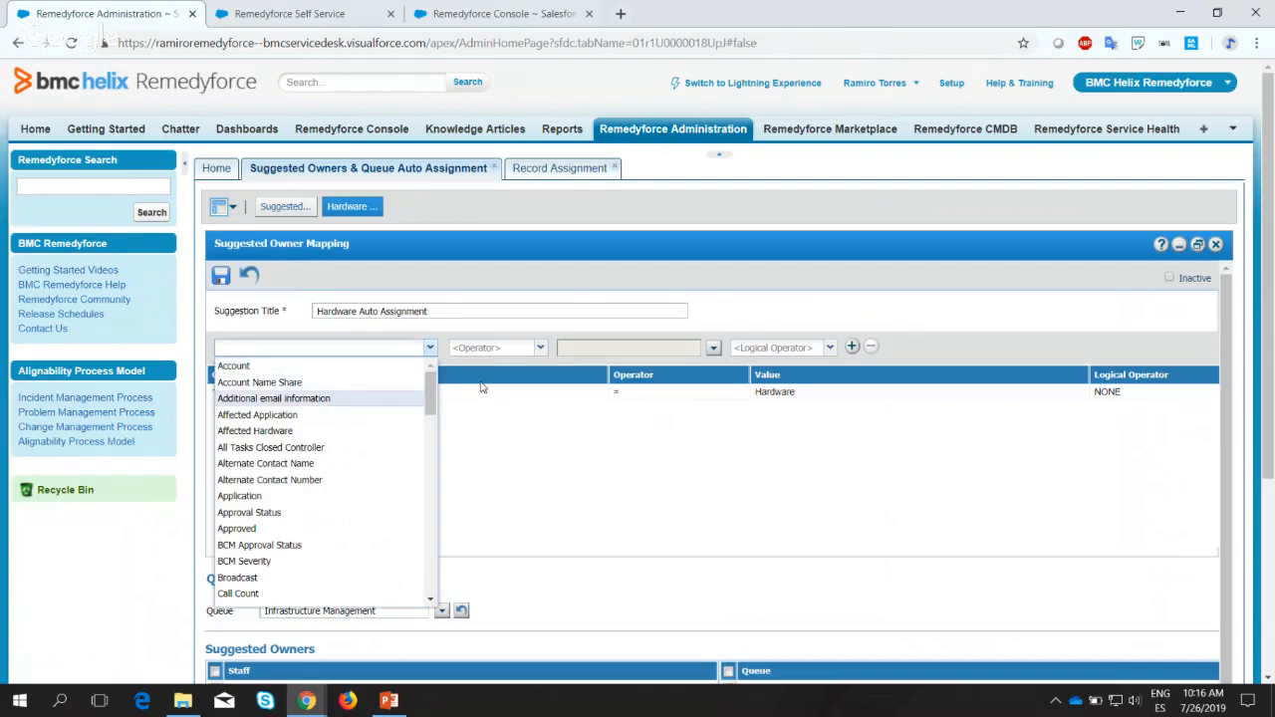
click(536, 351)
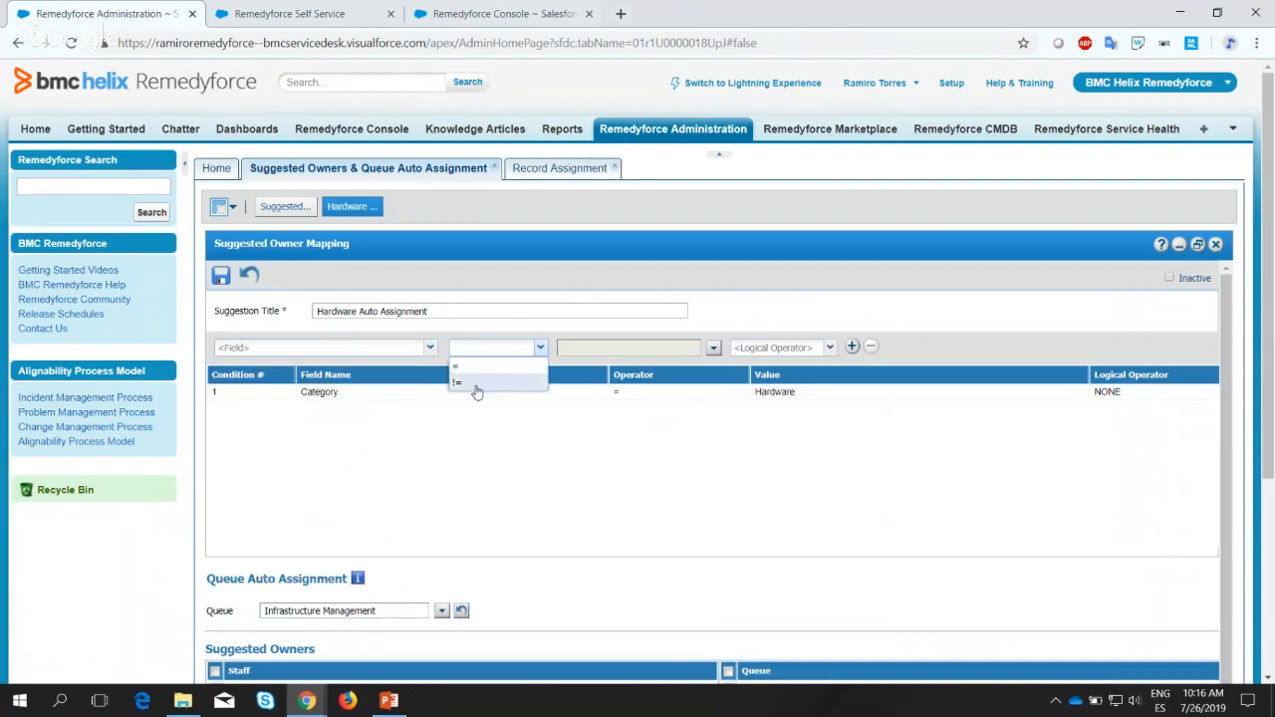
click(430, 352)
click(430, 351)
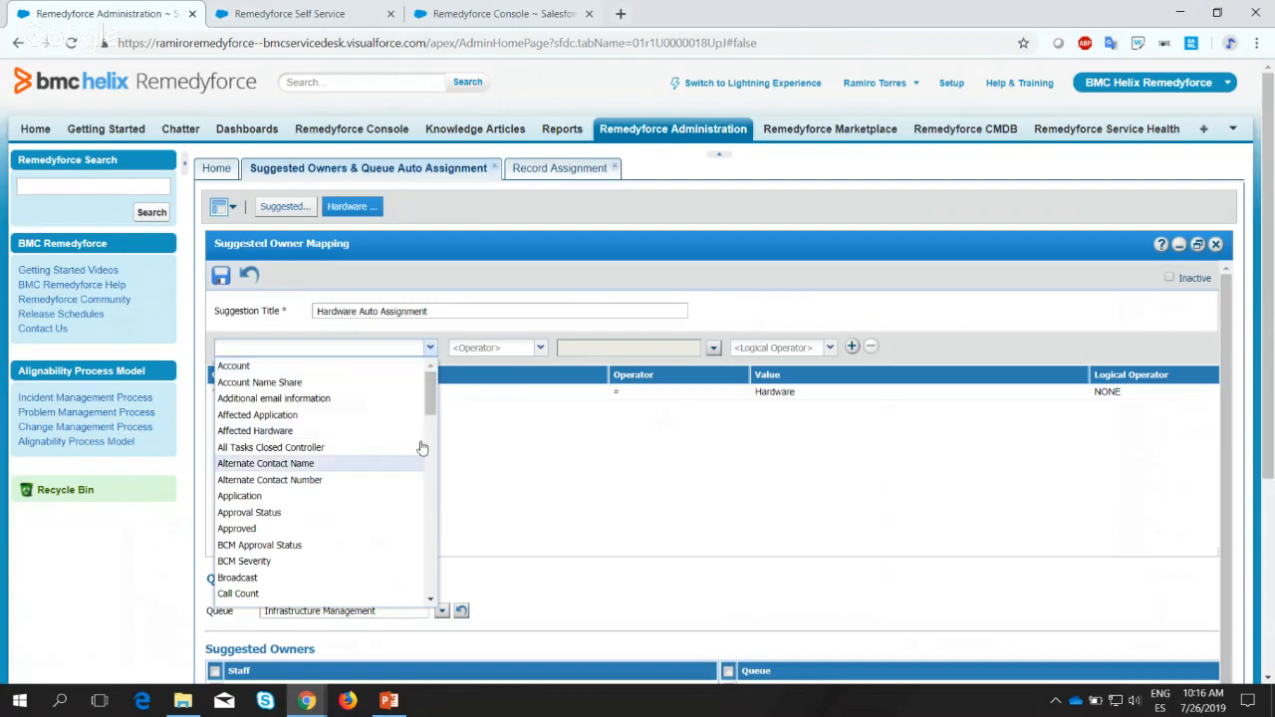
drag(430, 399, 431, 460)
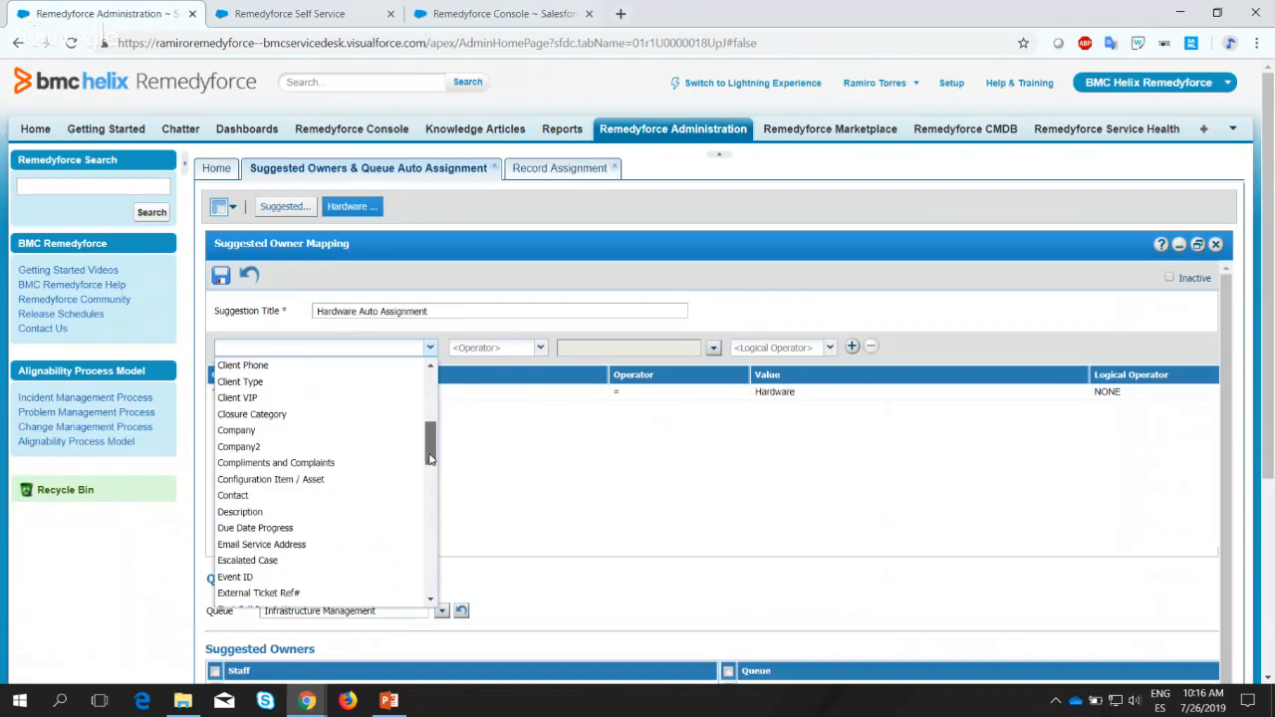
click(321, 515)
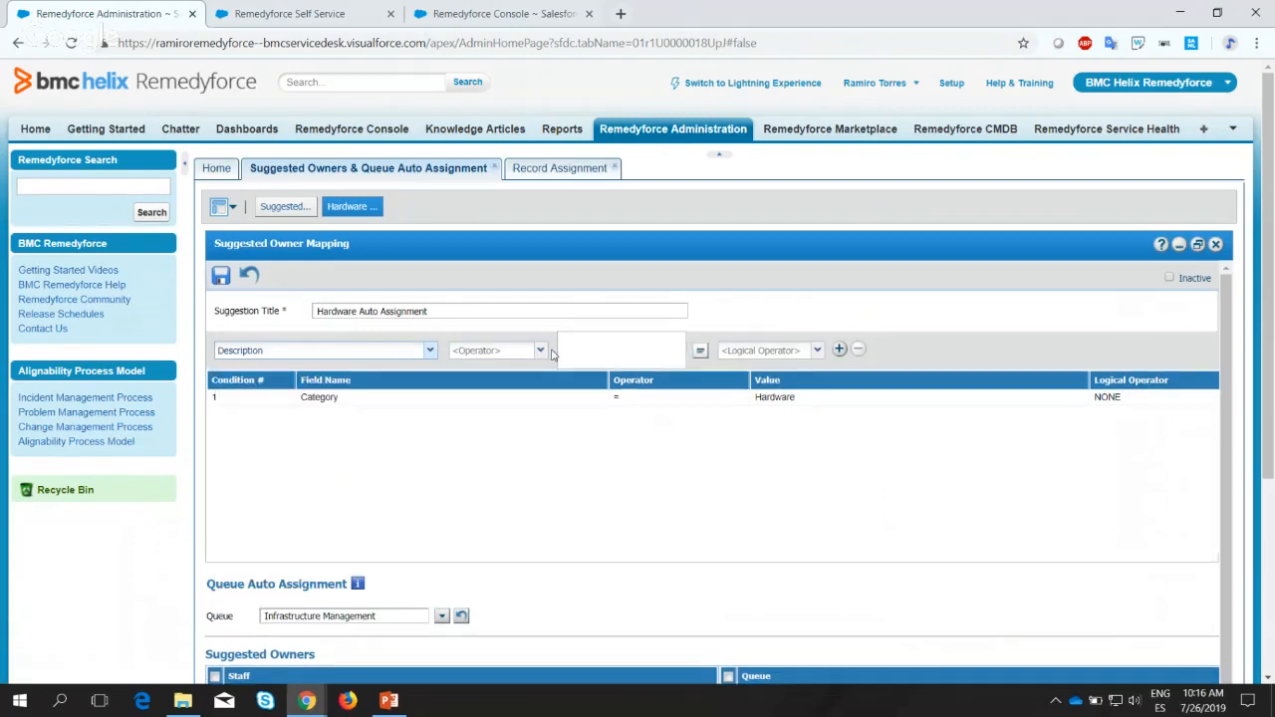
Complete the Description condition with operator LIKE, value Test and logical operator NONE, and add it to the rule.
click(540, 354)
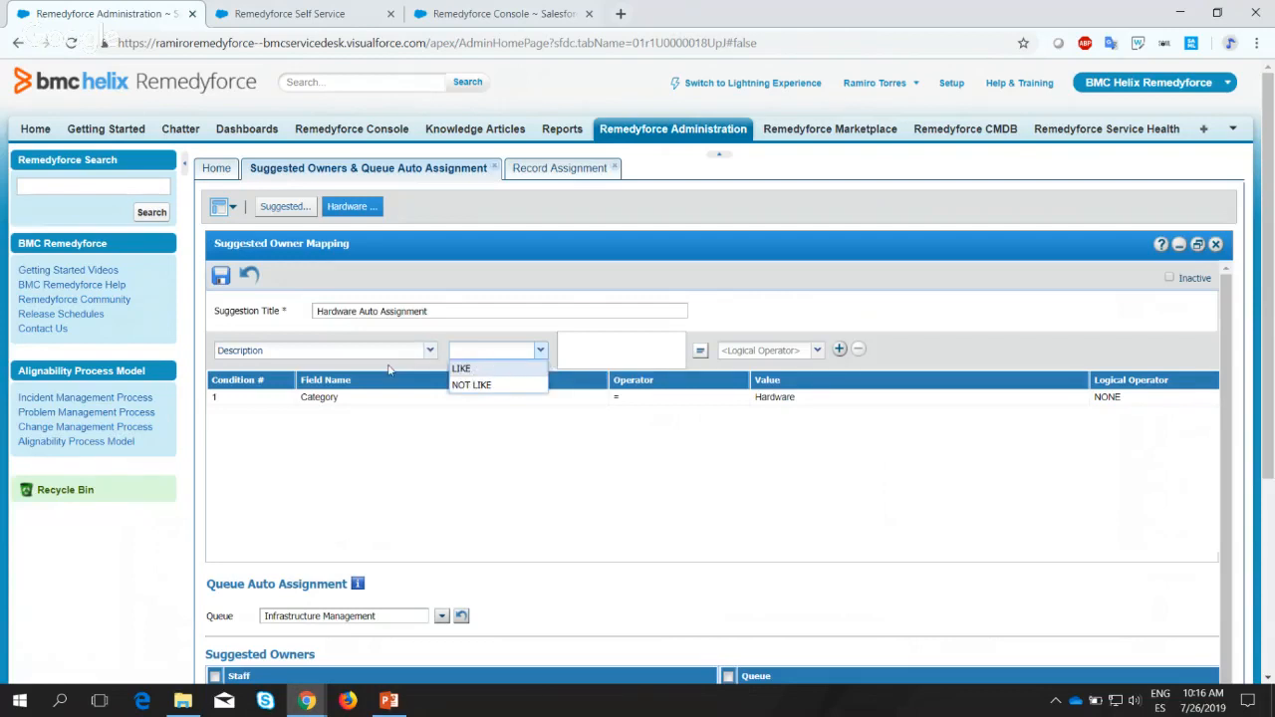
click(476, 370)
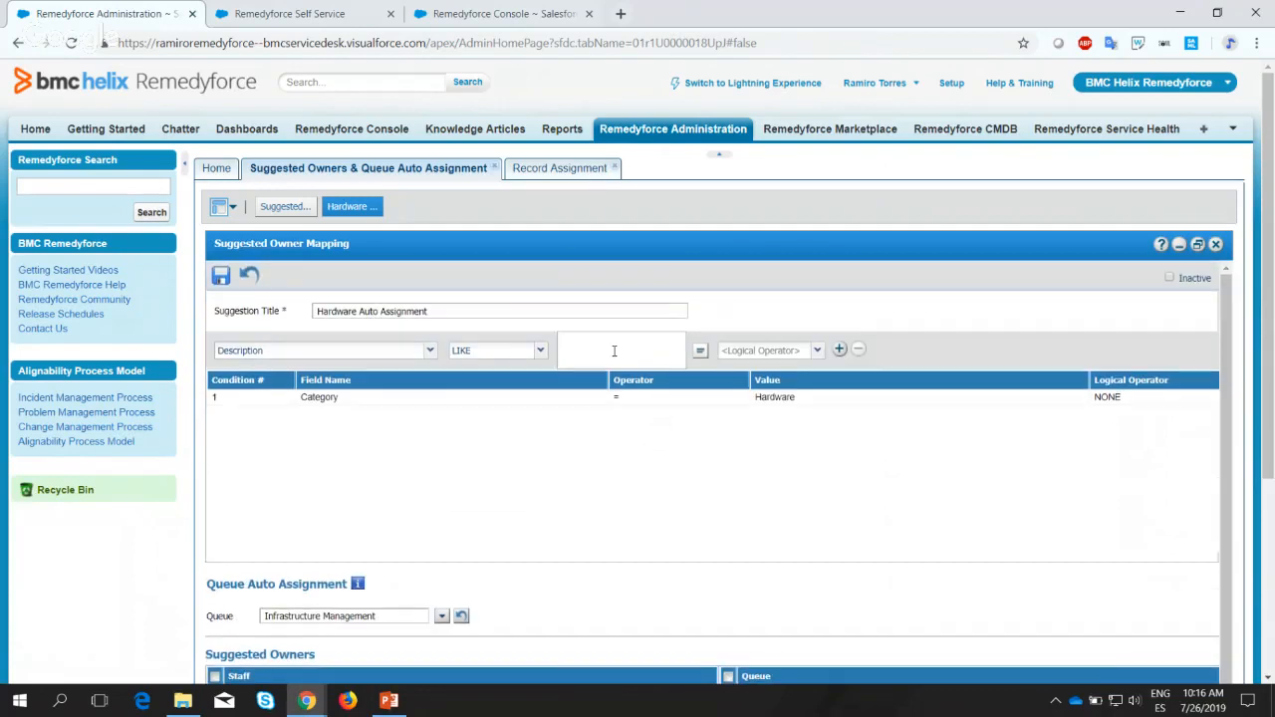
click(817, 351)
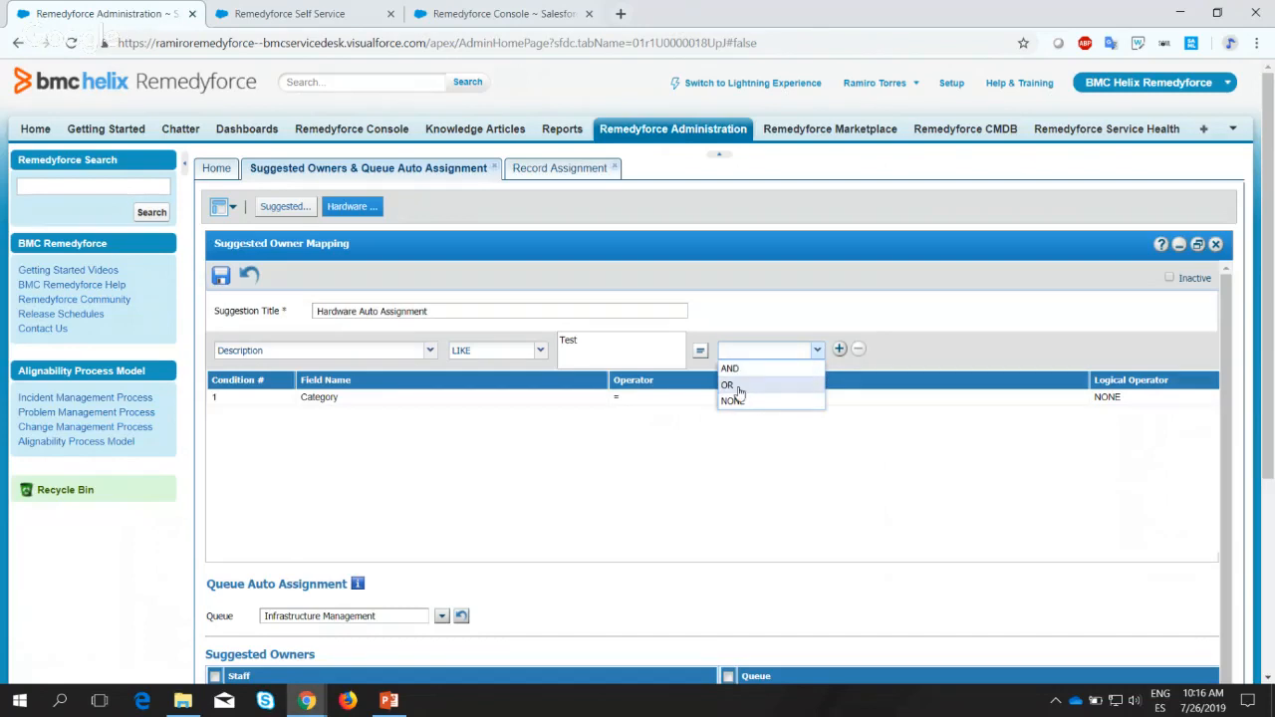
click(730, 400)
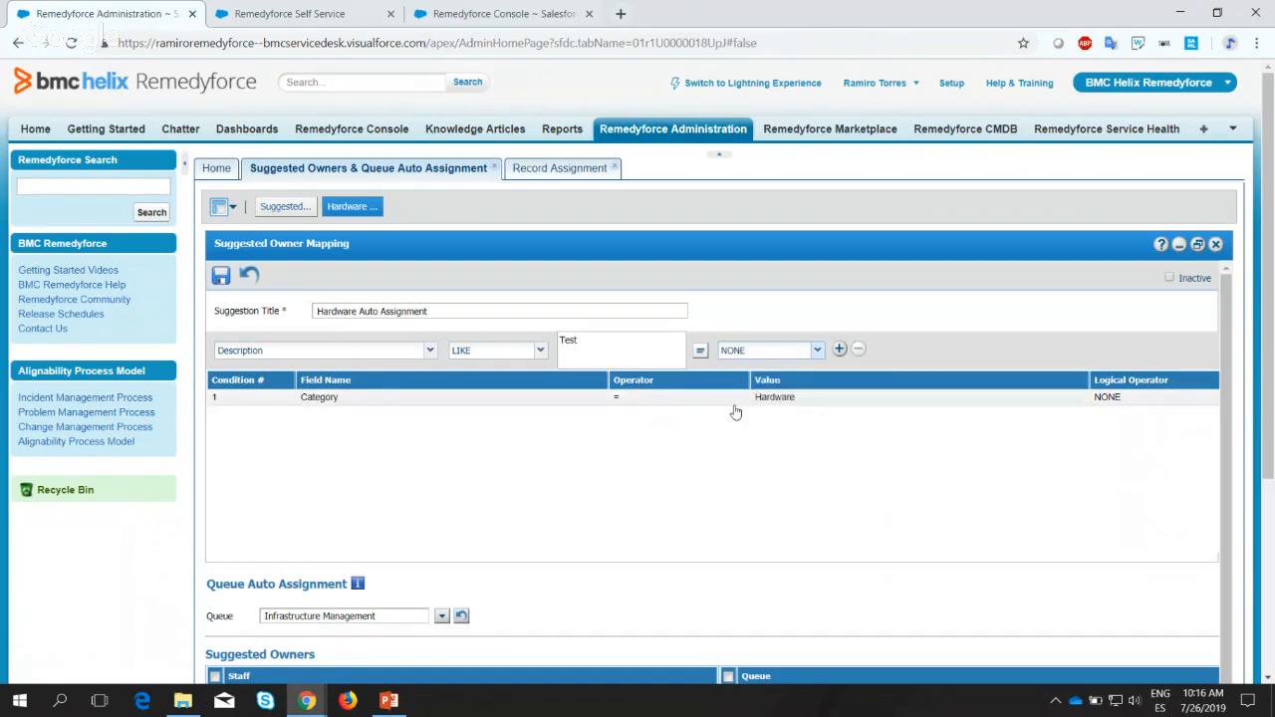
click(840, 351)
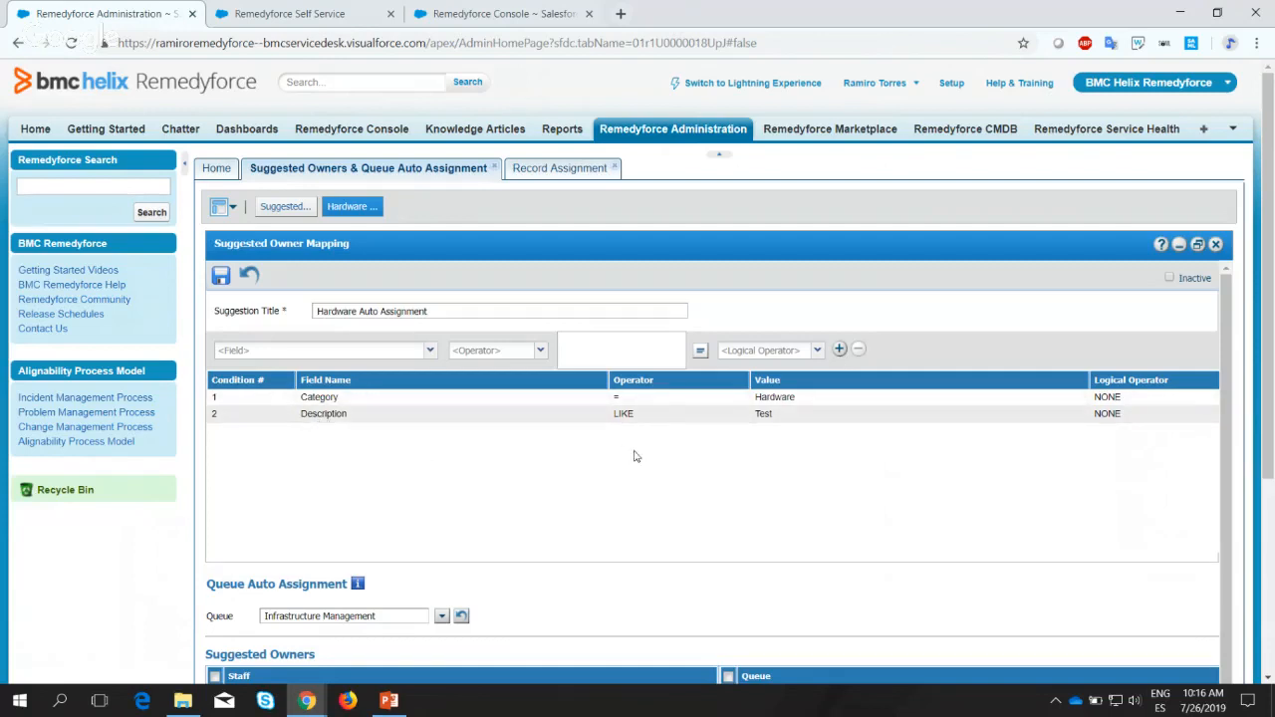
Remove the Category = Hardware condition from the rule, save the rule and dismiss the confirmation.
click(774, 396)
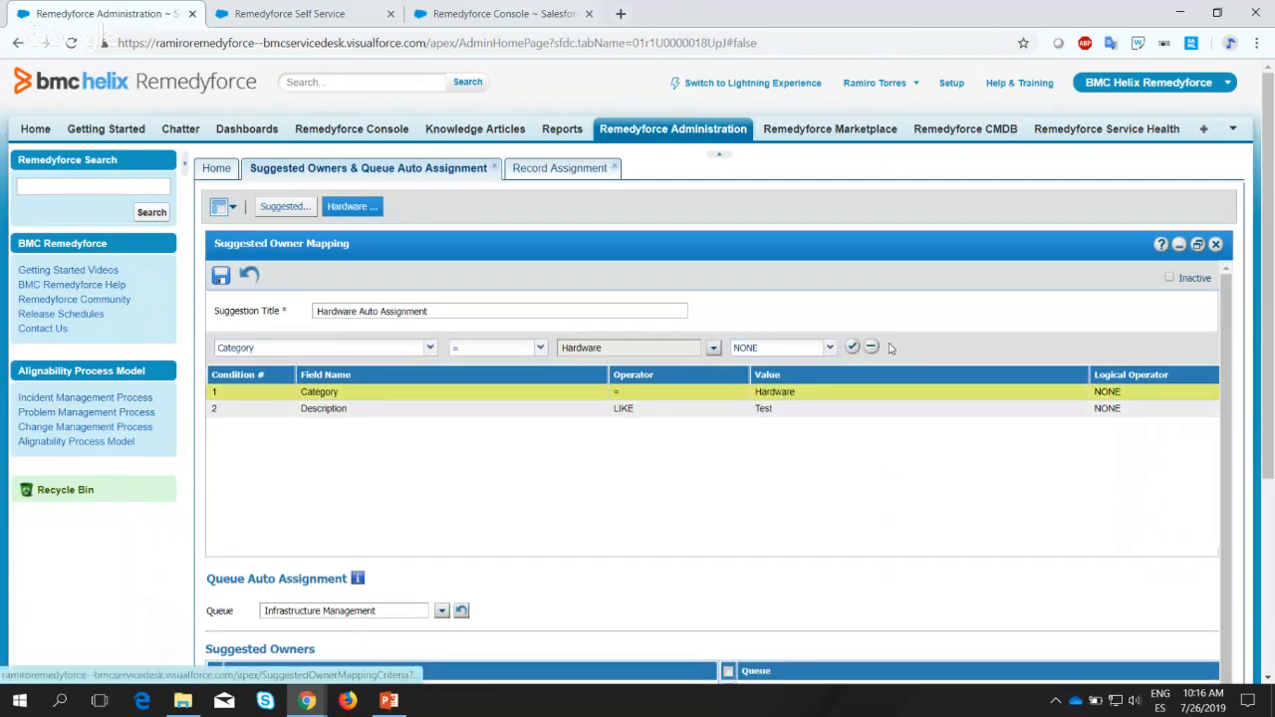
click(871, 347)
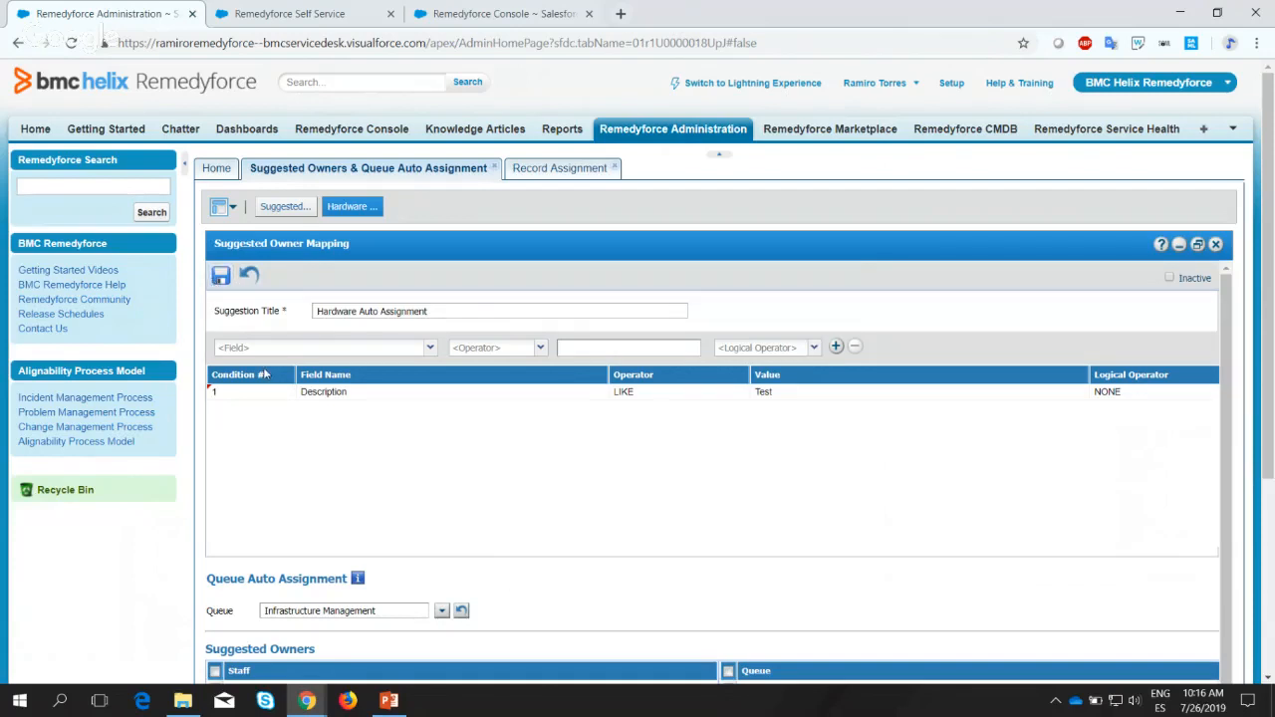
click(220, 276)
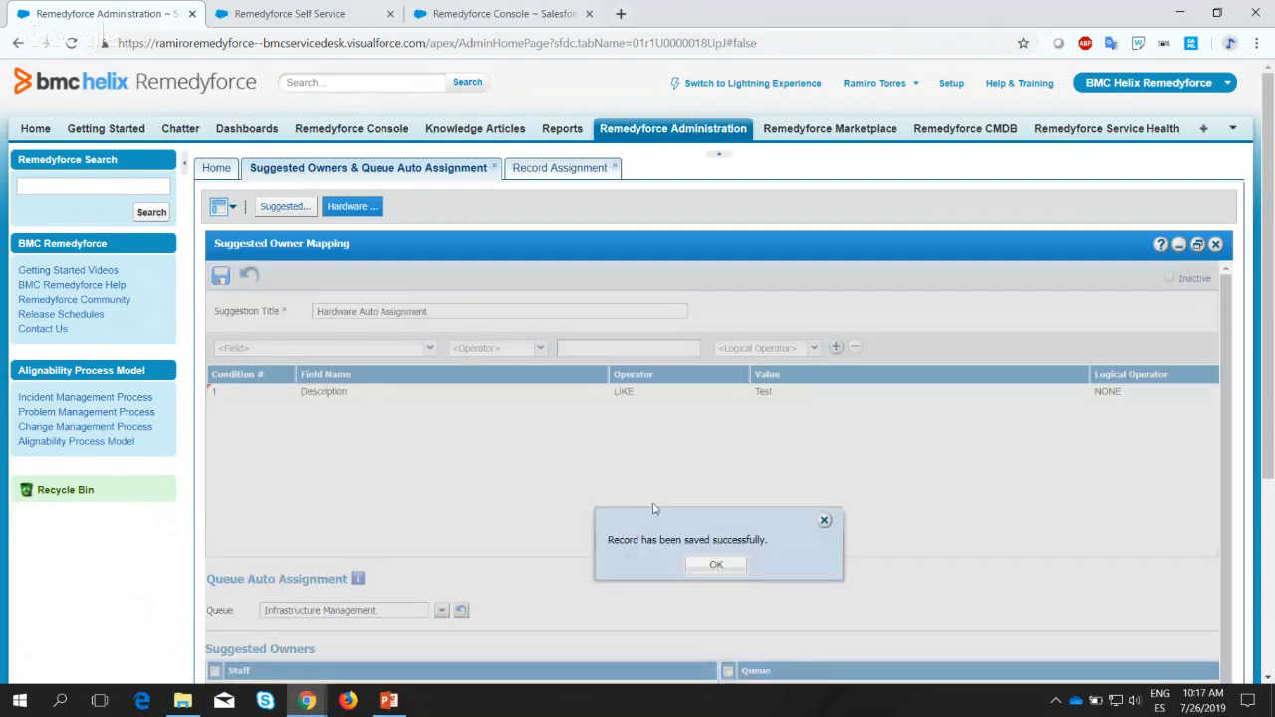
click(716, 566)
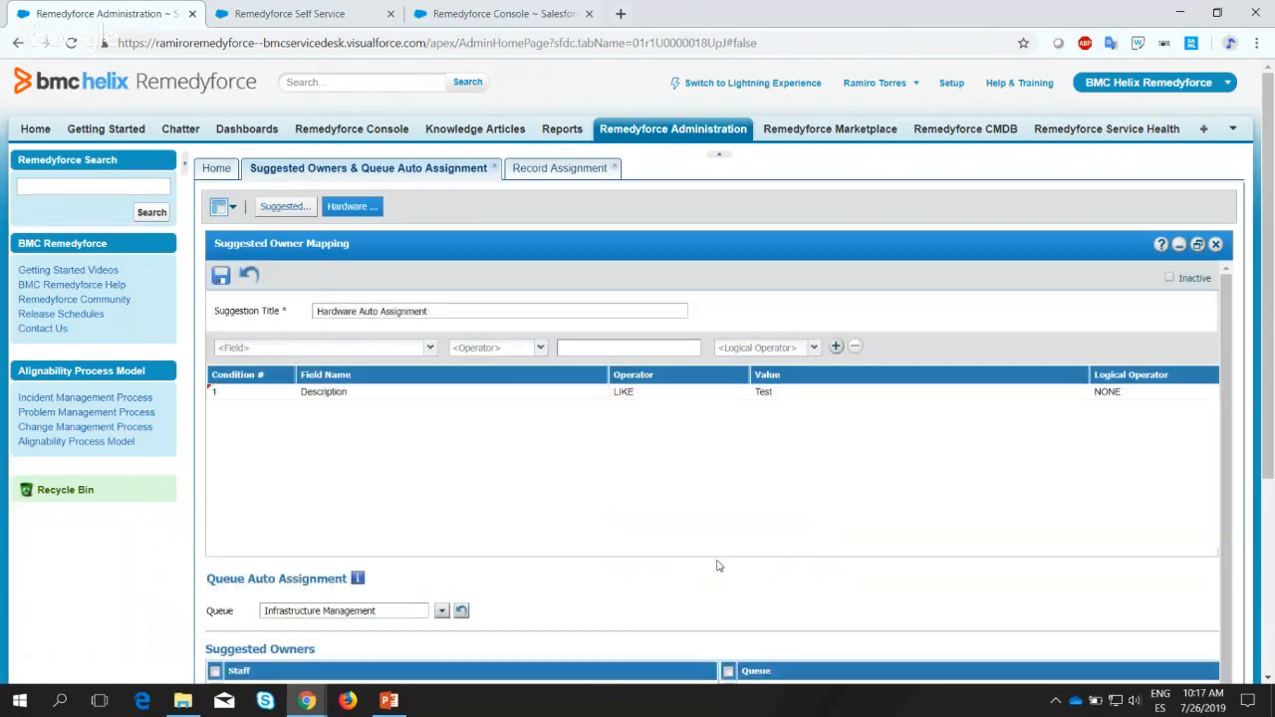
In Remedyforce Self Service, discard the open ticket form and submit a new ticket with the description Test.
click(493, 12)
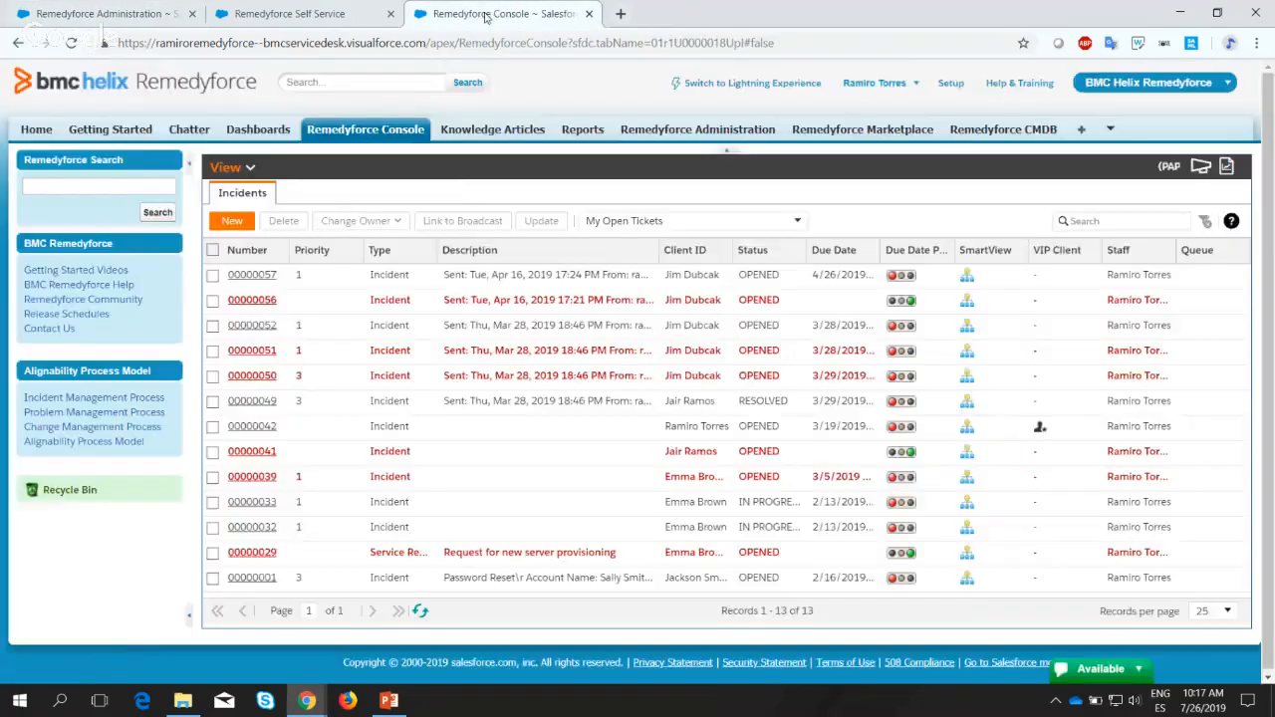
click(329, 14)
click(860, 89)
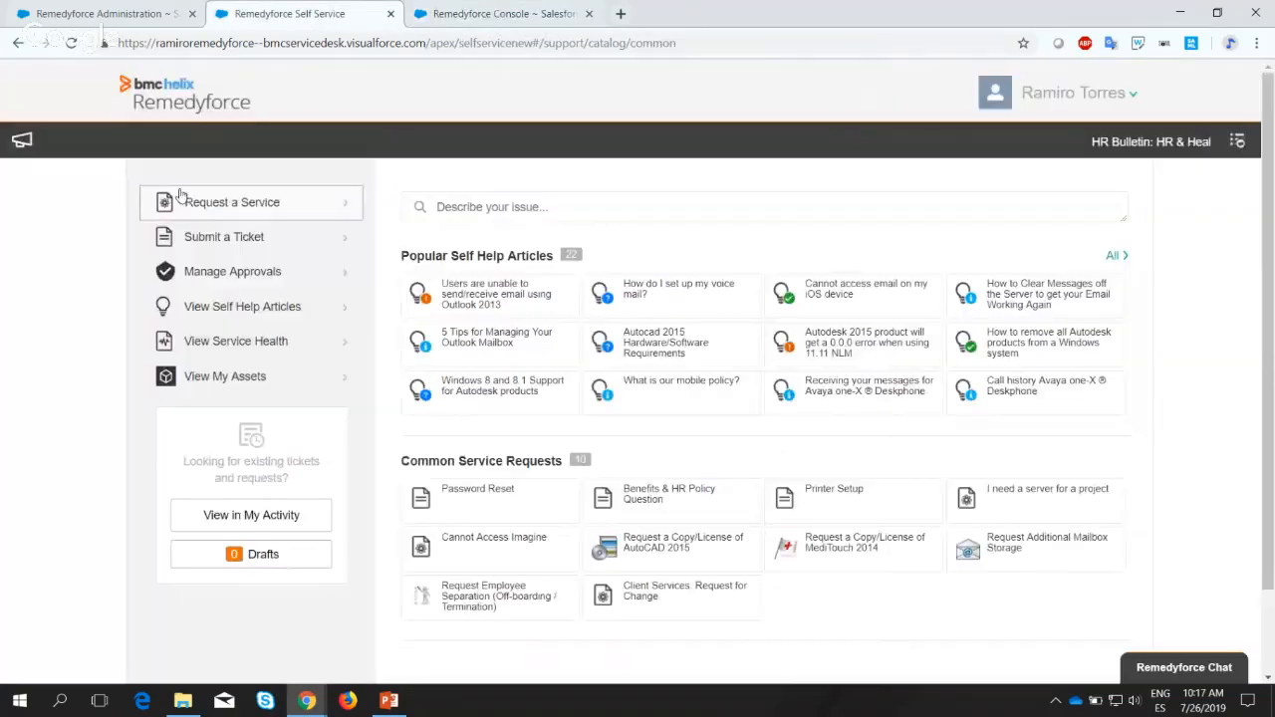
click(224, 238)
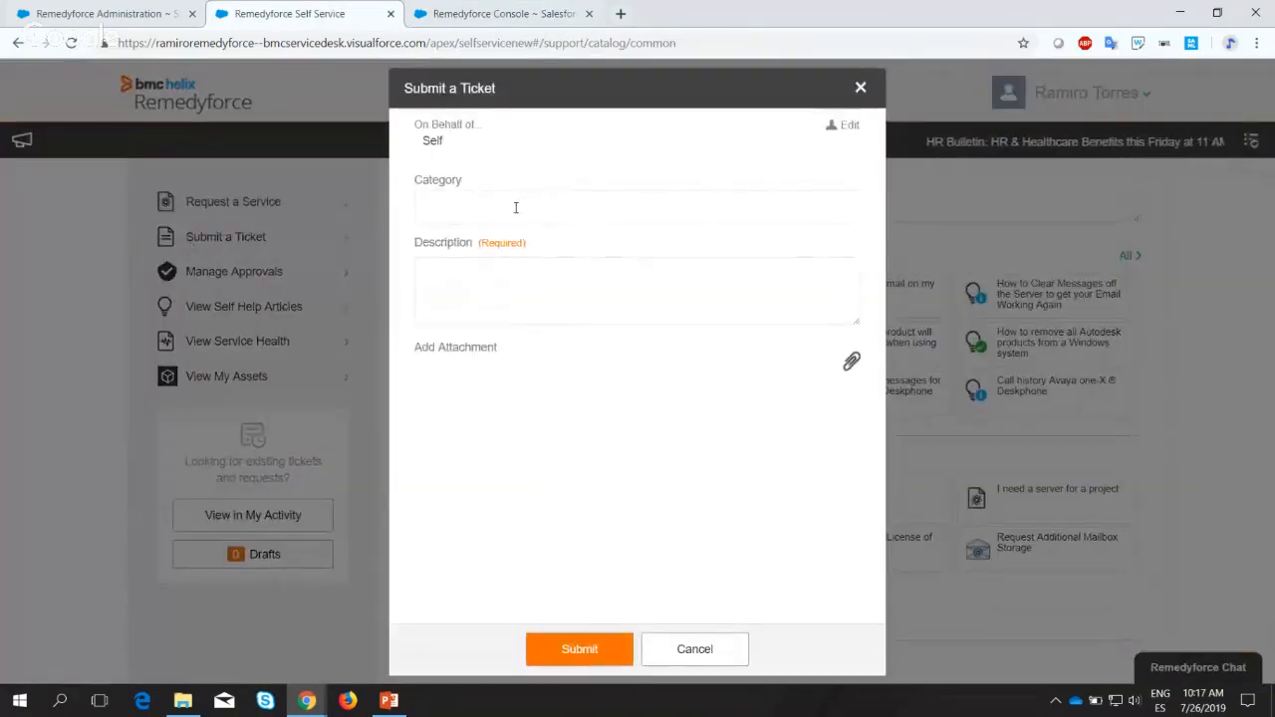
click(510, 270)
text(Test)
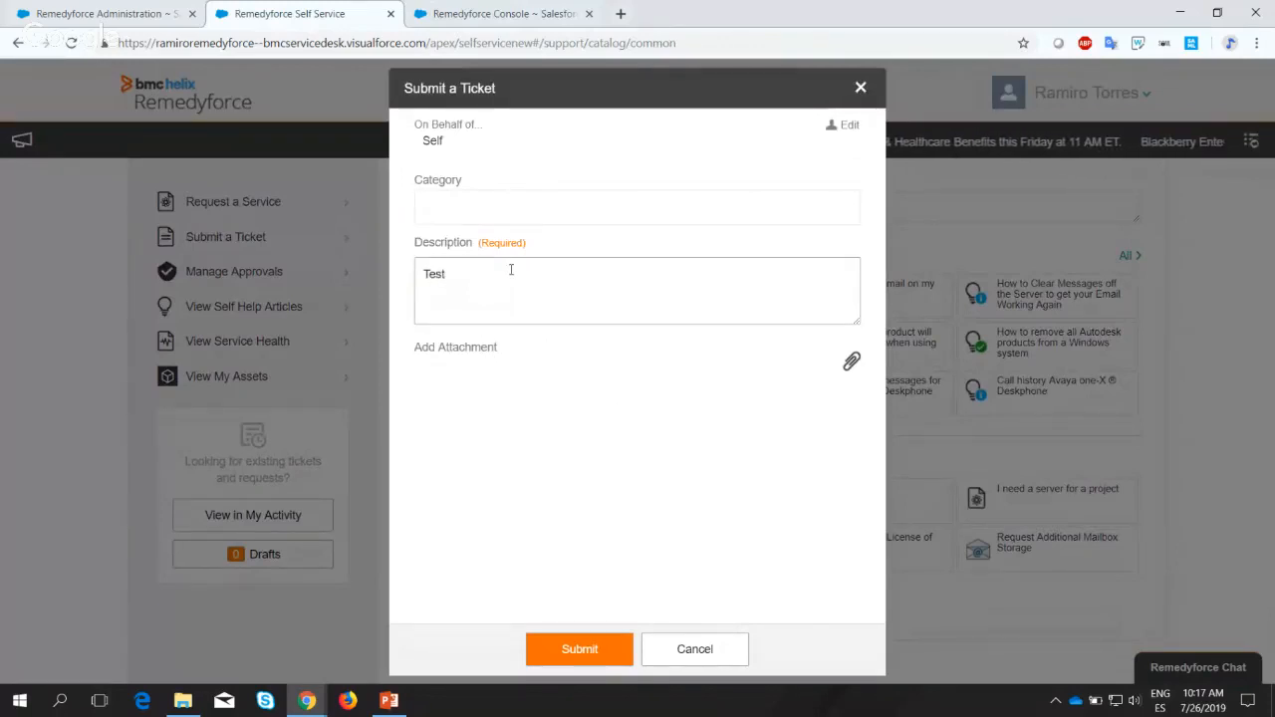
click(571, 650)
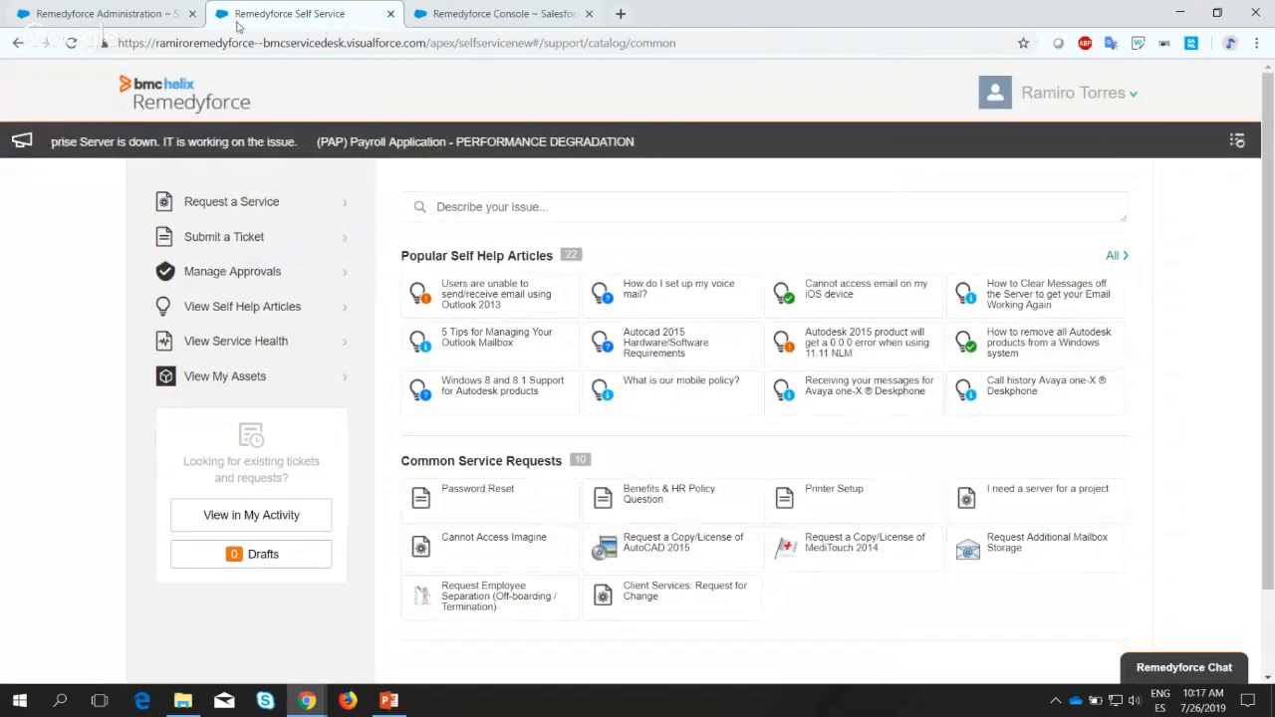
In Remedyforce Console, filter the incidents by Incident Queue and narrow the Staff column to check the new ticket's queue.
click(133, 16)
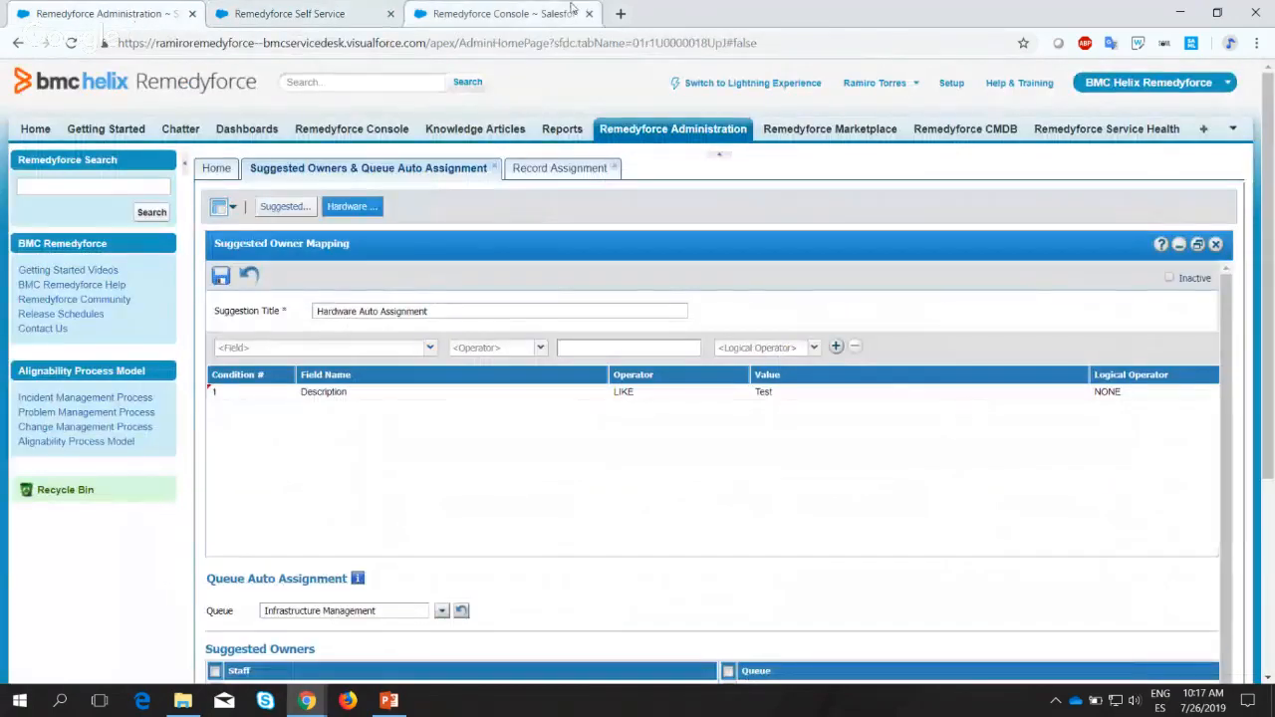
click(503, 14)
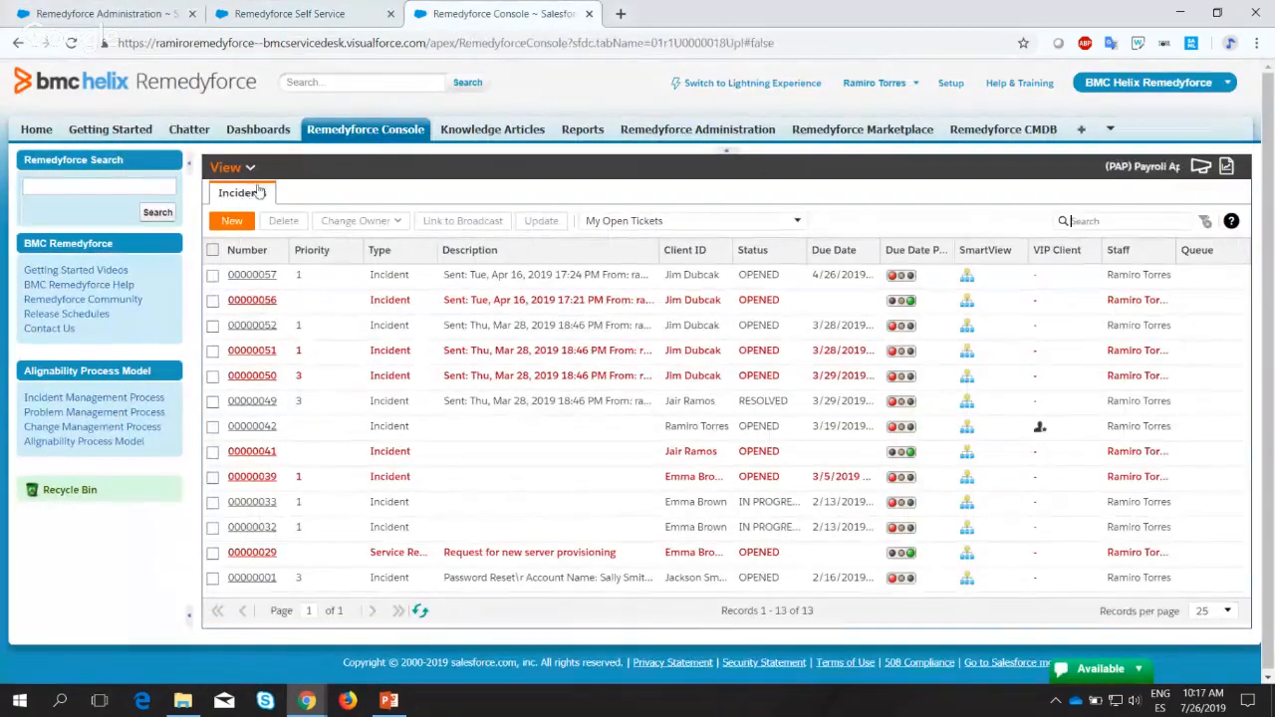
click(643, 221)
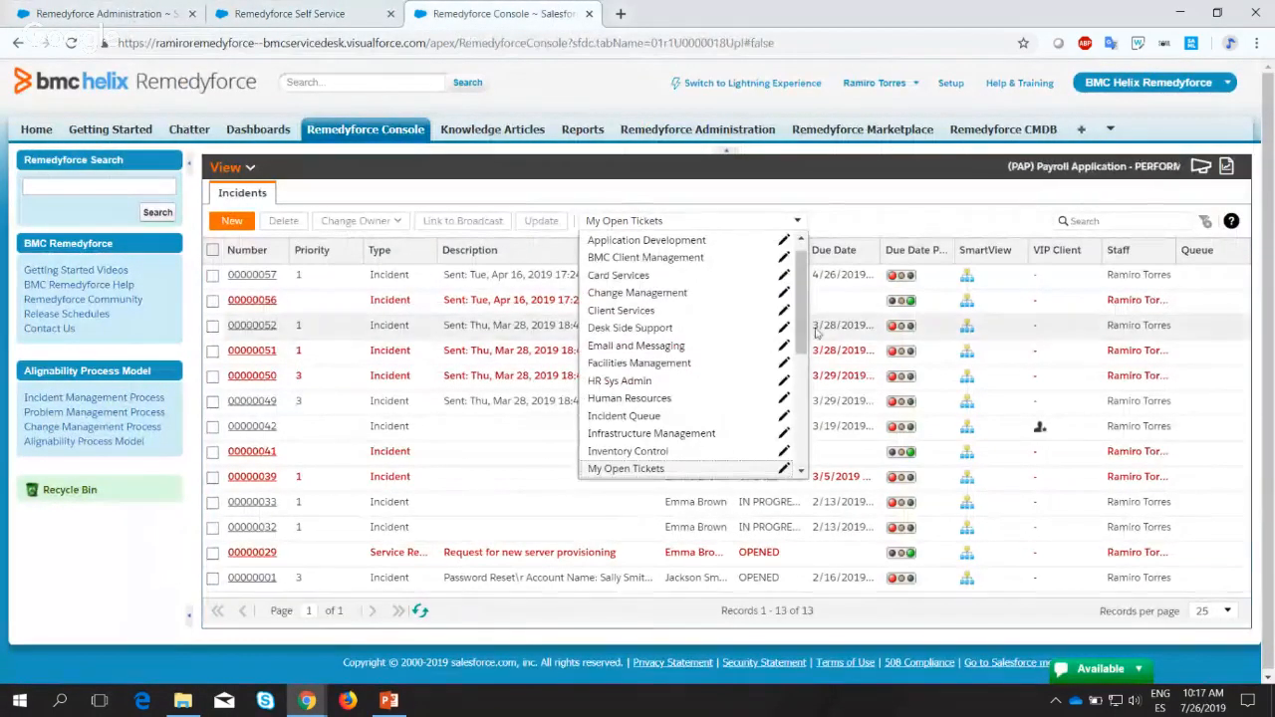
drag(805, 324, 806, 328)
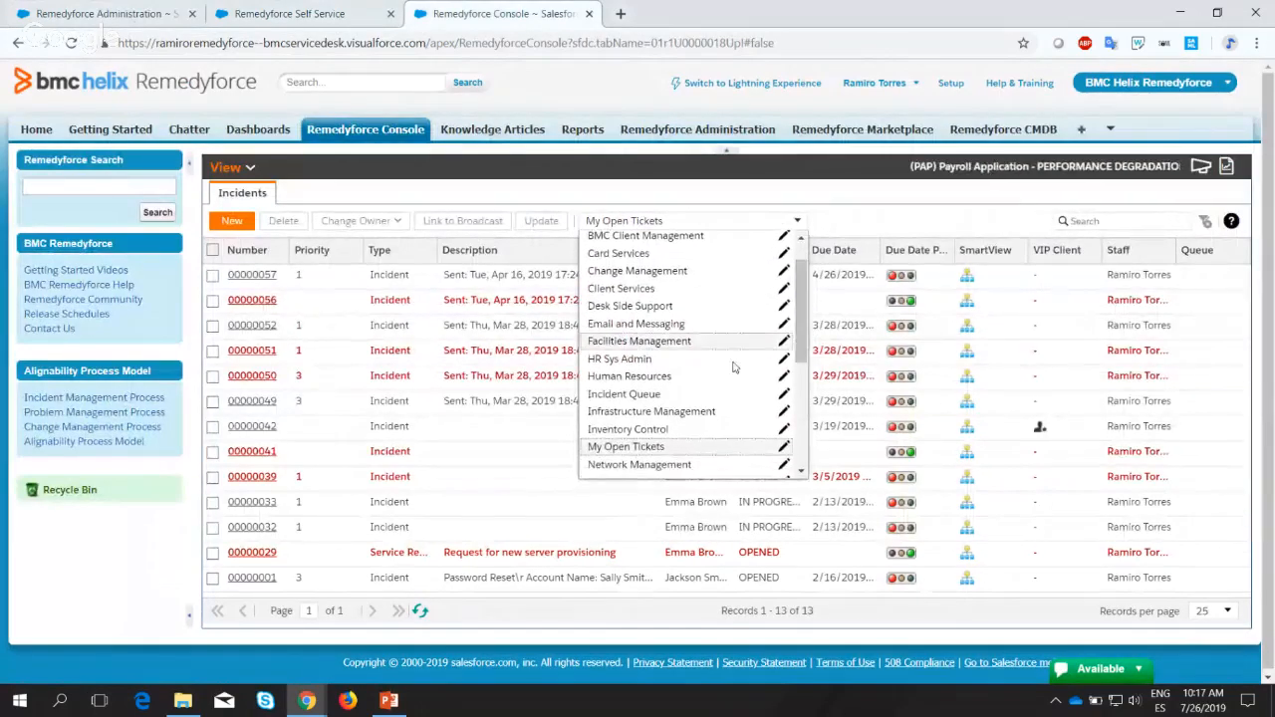
click(659, 407)
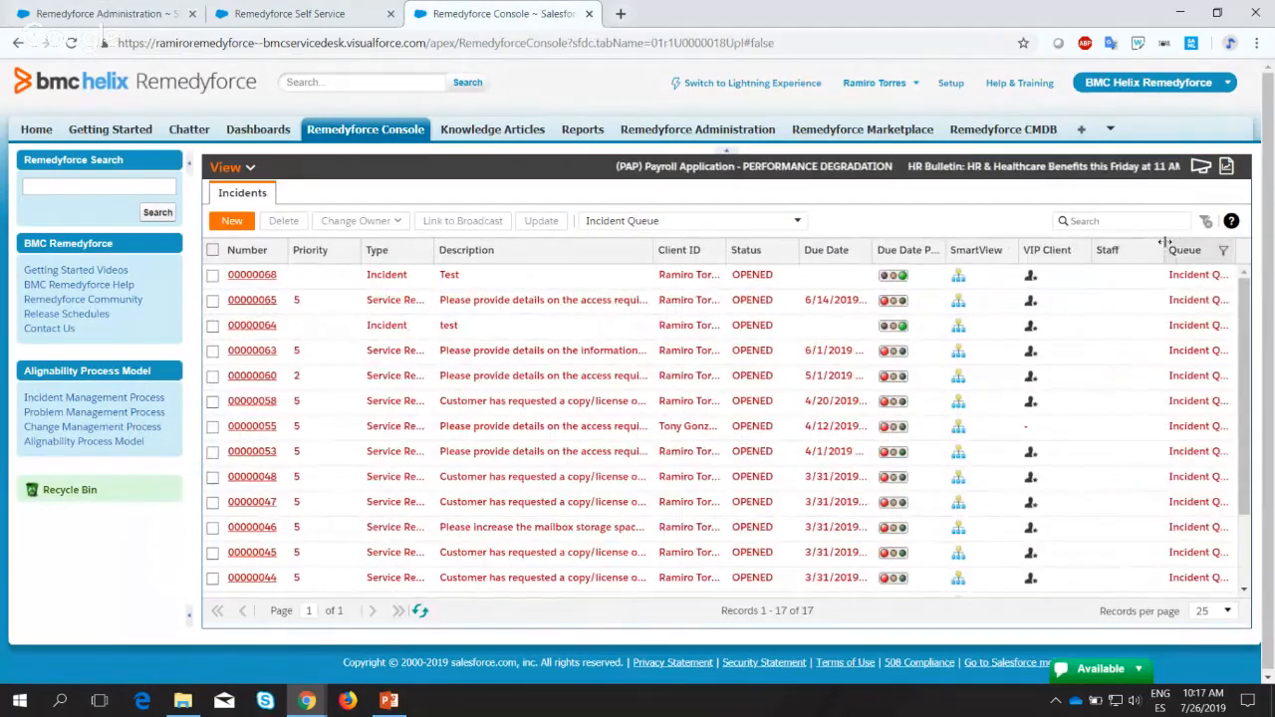
drag(1164, 242, 1130, 249)
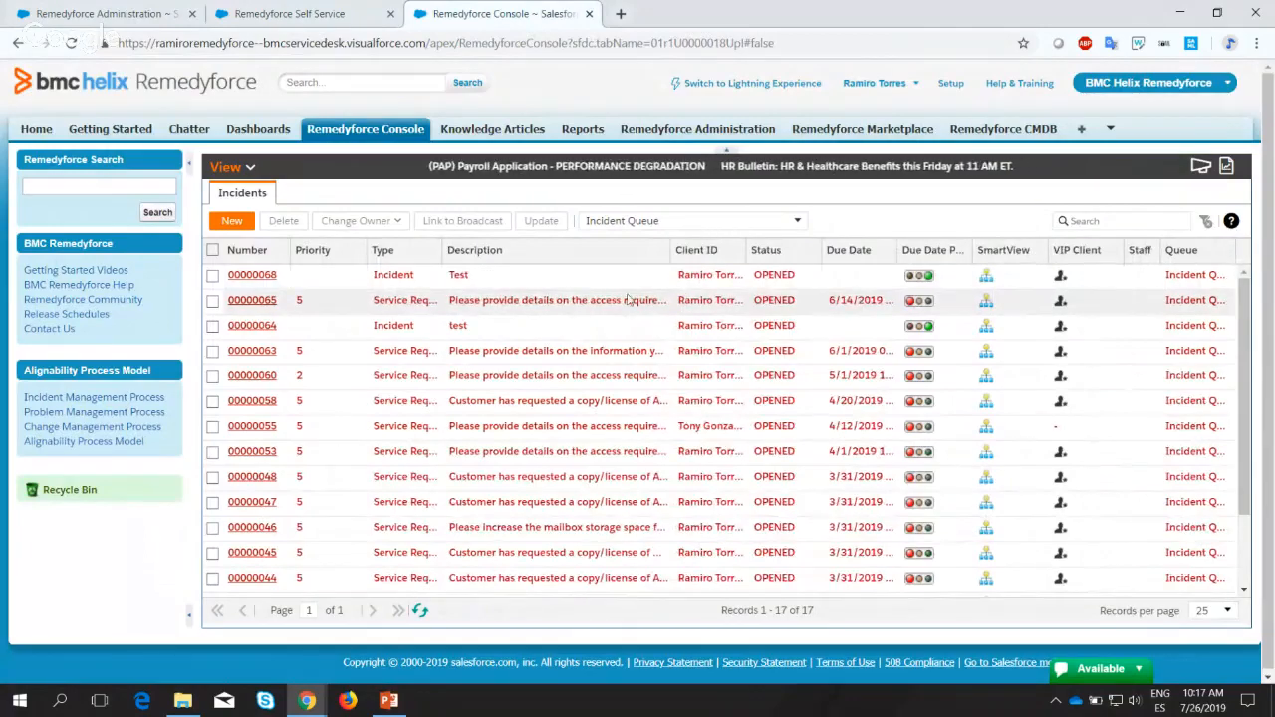
Review the condition and assigned queue of the Hardware Auto Assignment rule in Remedyforce Administration.
click(205, 10)
click(198, 10)
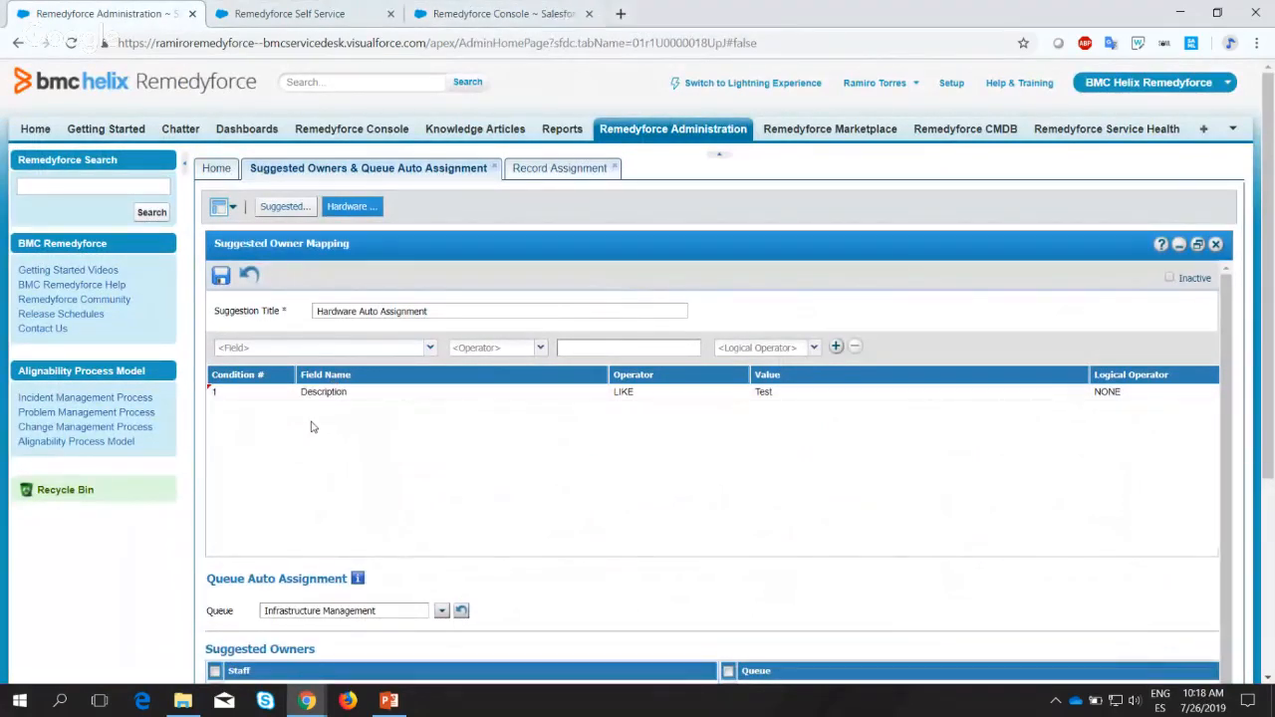
scroll(311, 426, down, 2)
scroll(299, 458, down, 1)
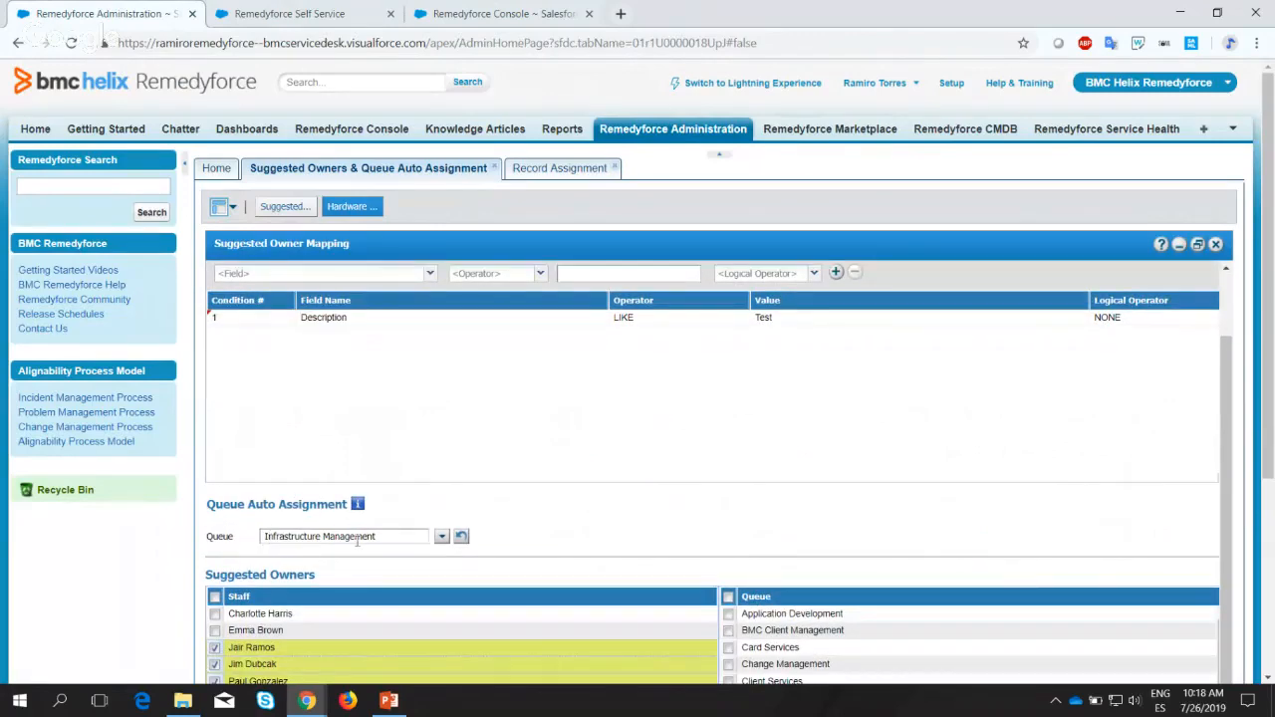
Return to Remedyforce Console, refresh the Incident Queue list and switch the incident view to Infrastructure Management.
click(486, 12)
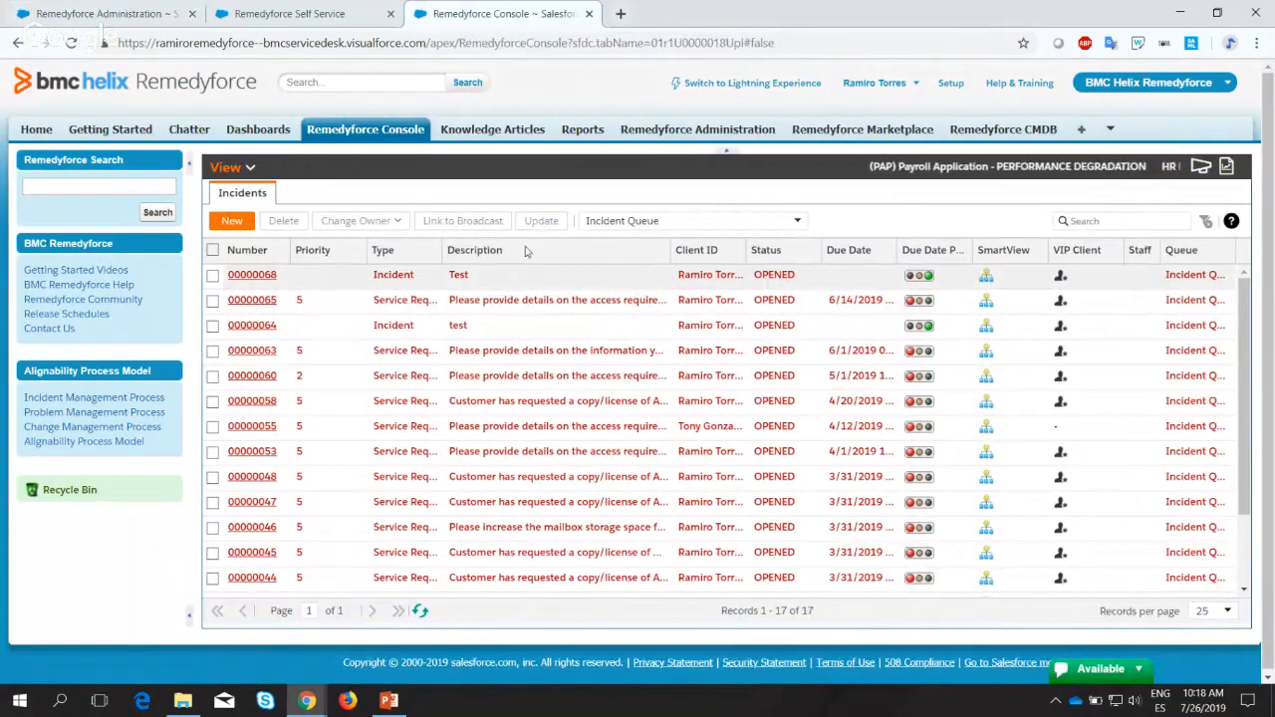
click(421, 613)
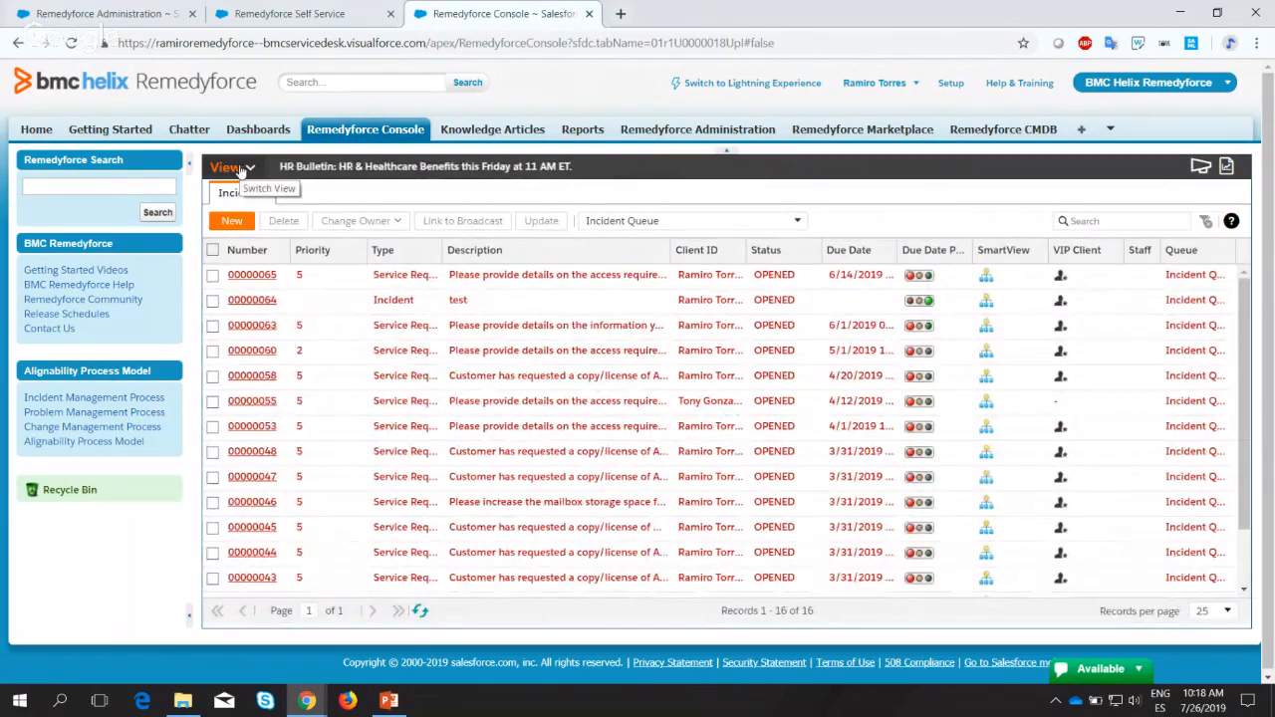
click(693, 224)
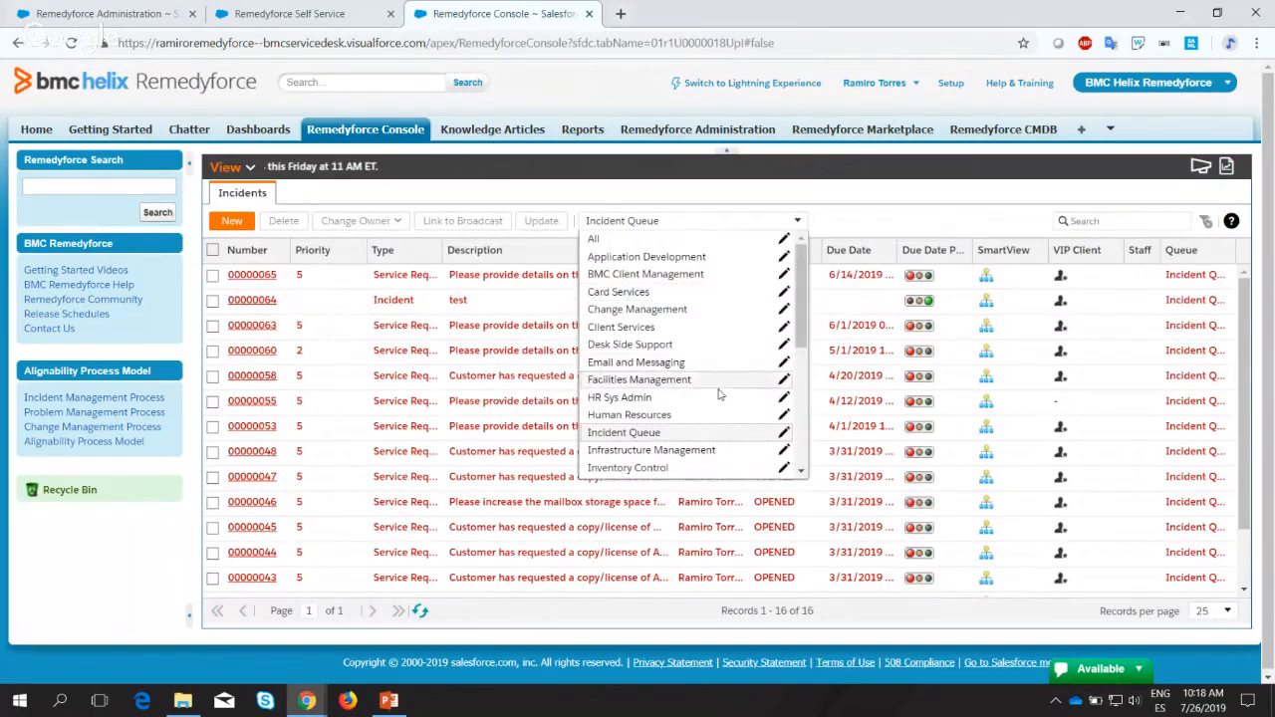
click(684, 455)
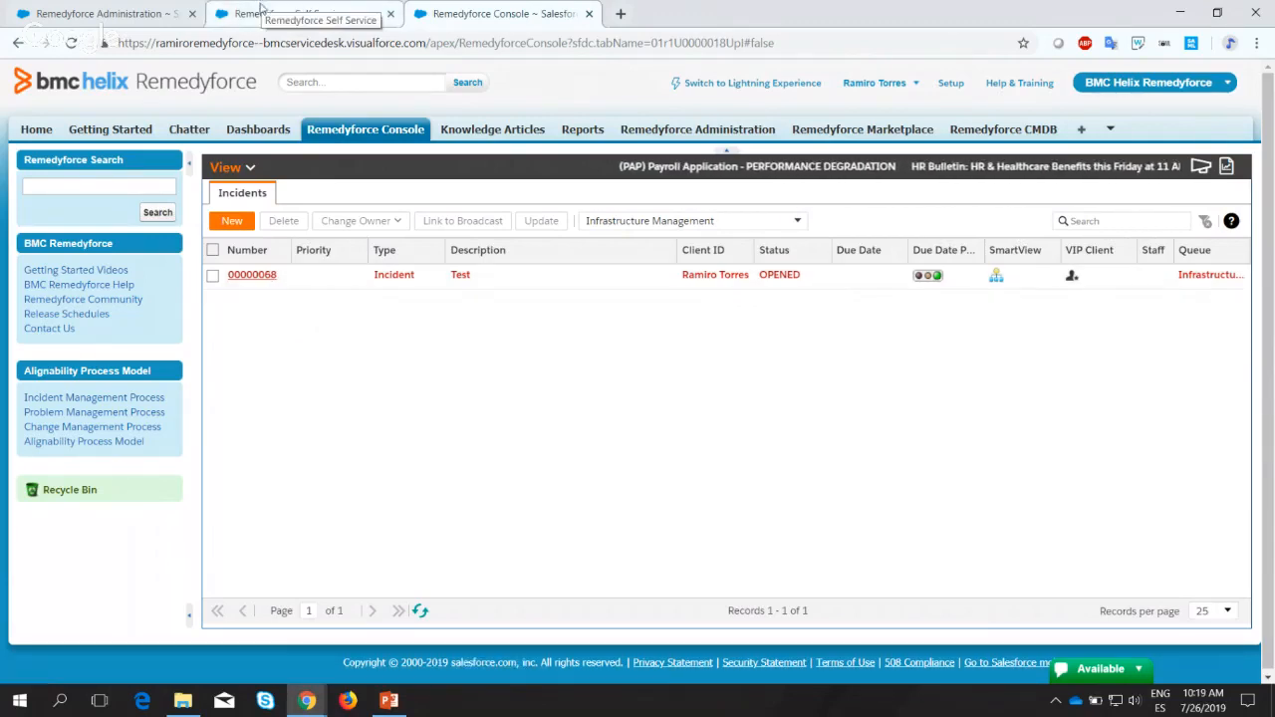
In Remedyforce Administration, open the Self Service Incidents settings to check the default incident assignment queue.
click(167, 7)
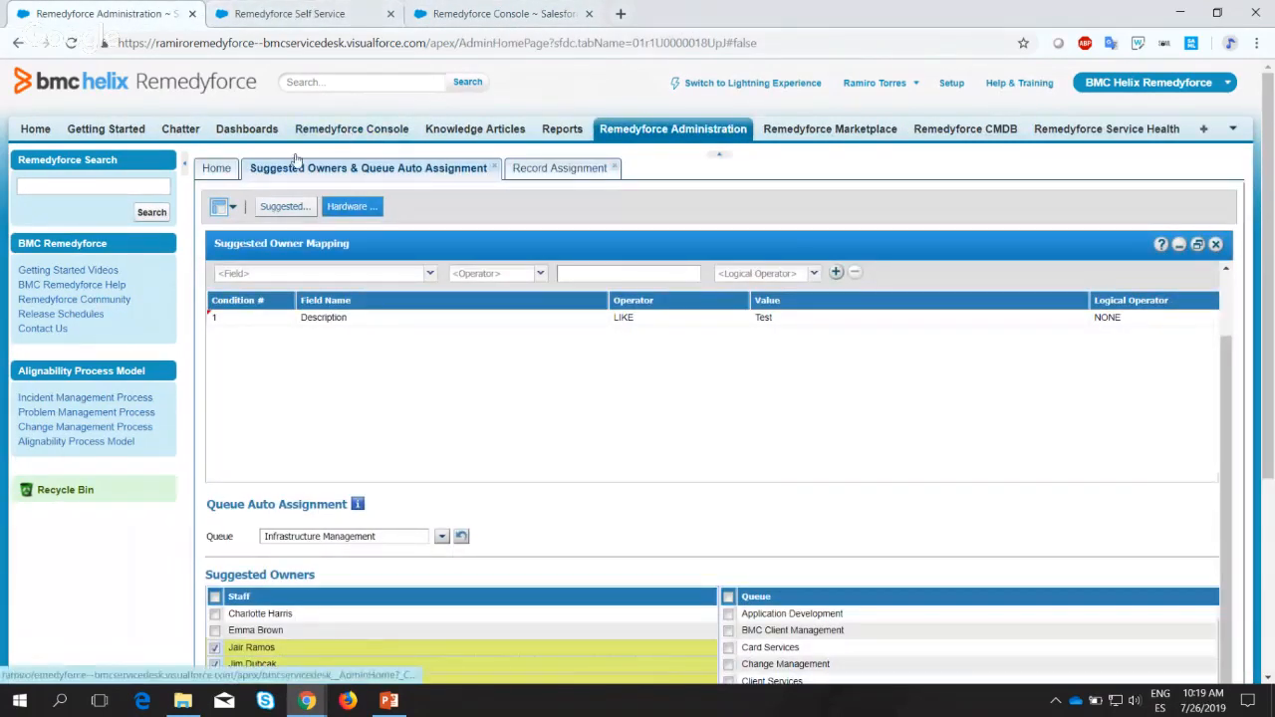
click(217, 169)
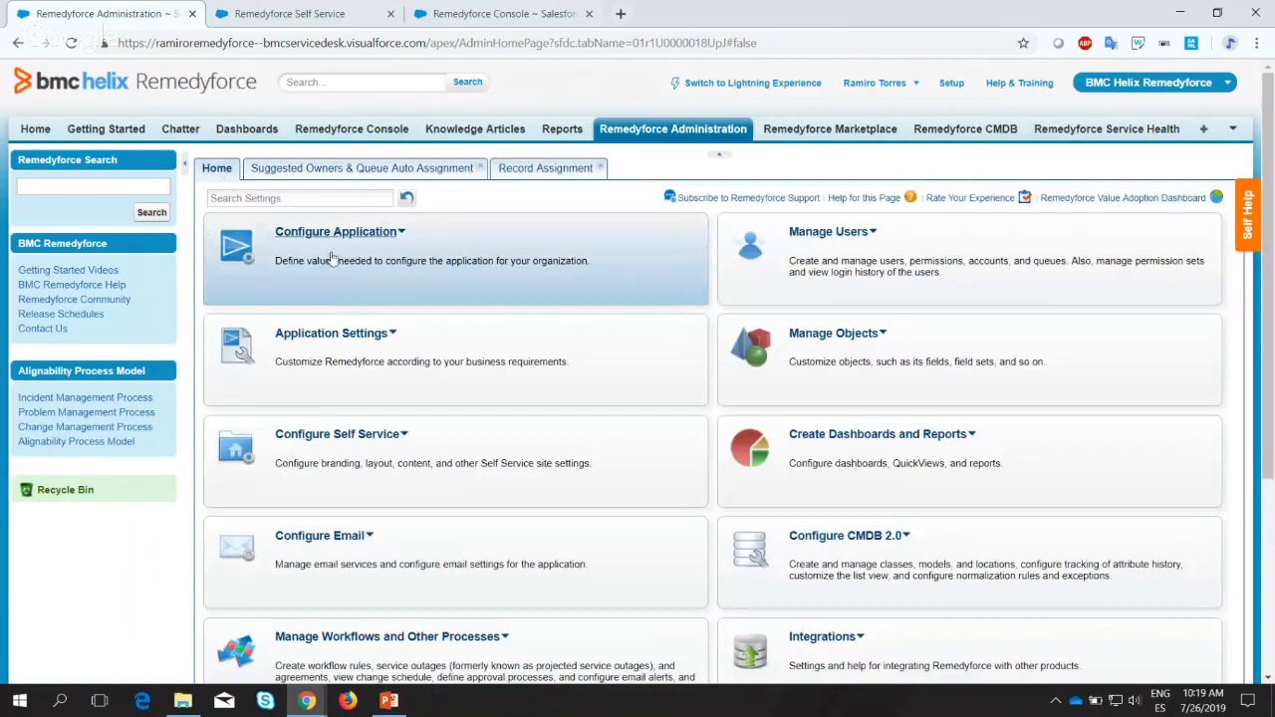
click(334, 438)
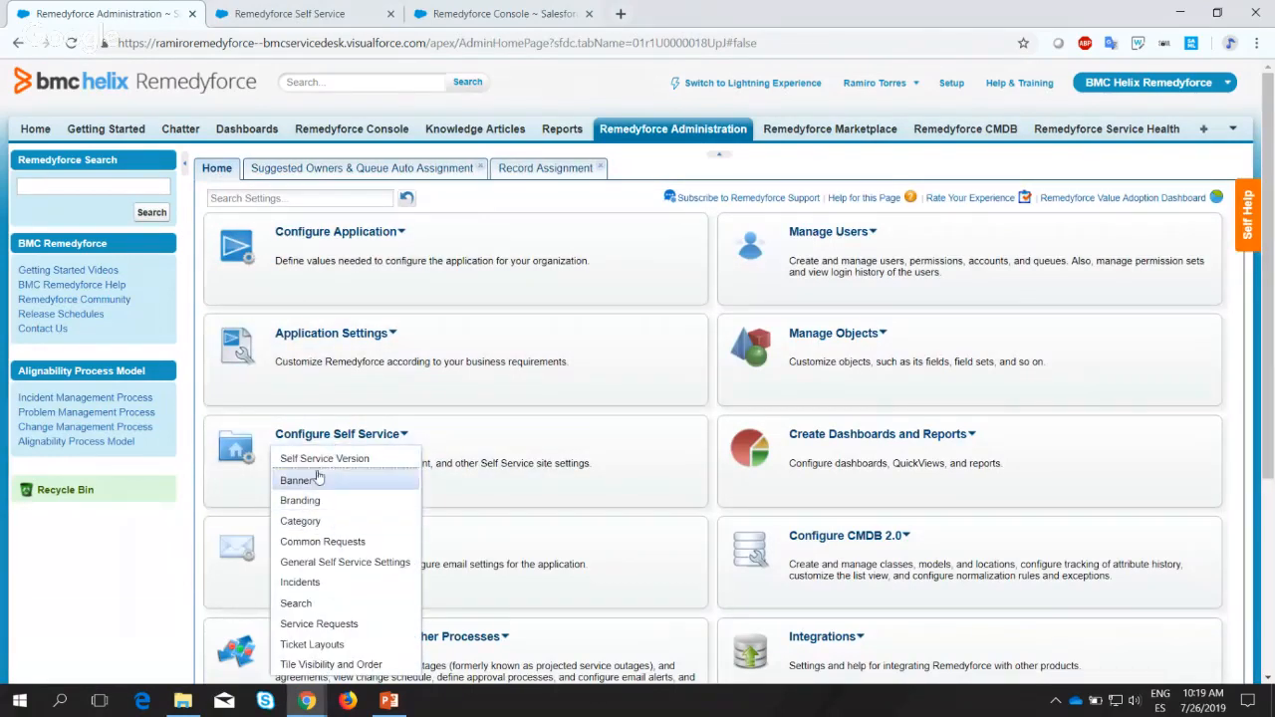
click(300, 583)
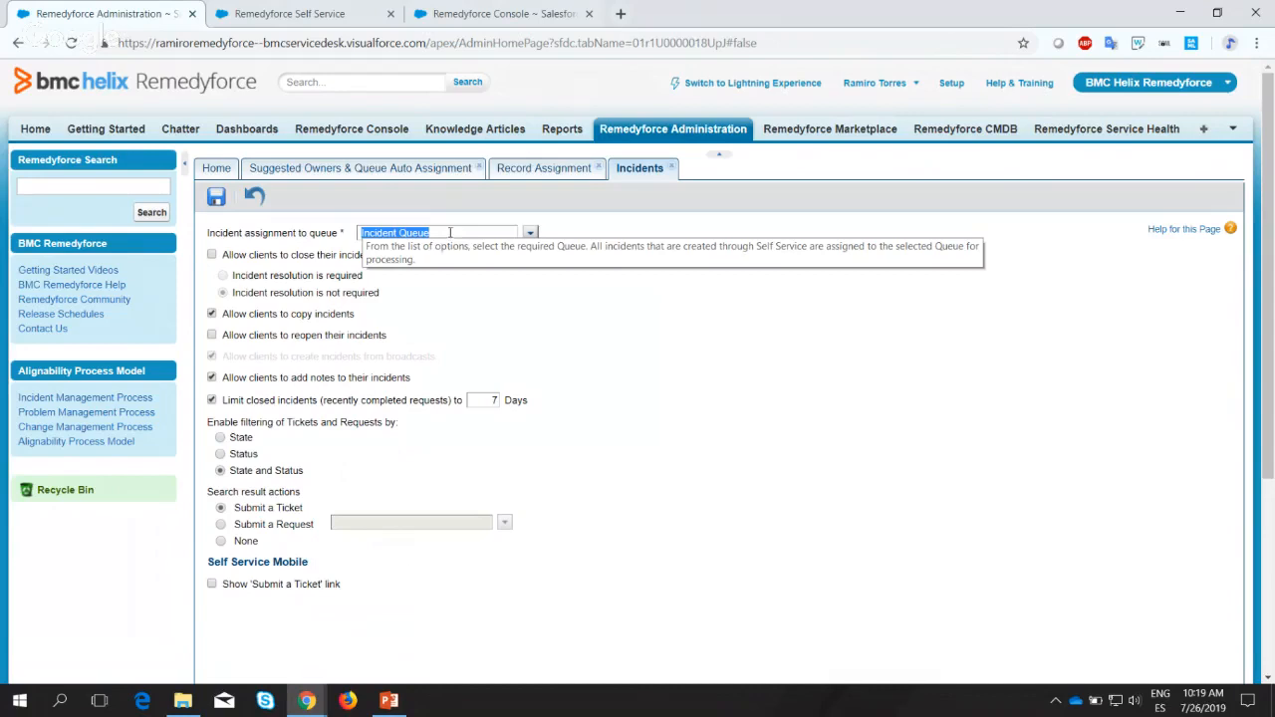
Go back to the Hardware Auto Assignment rule and review its condition, queue auto assignment and suggested owners.
click(433, 171)
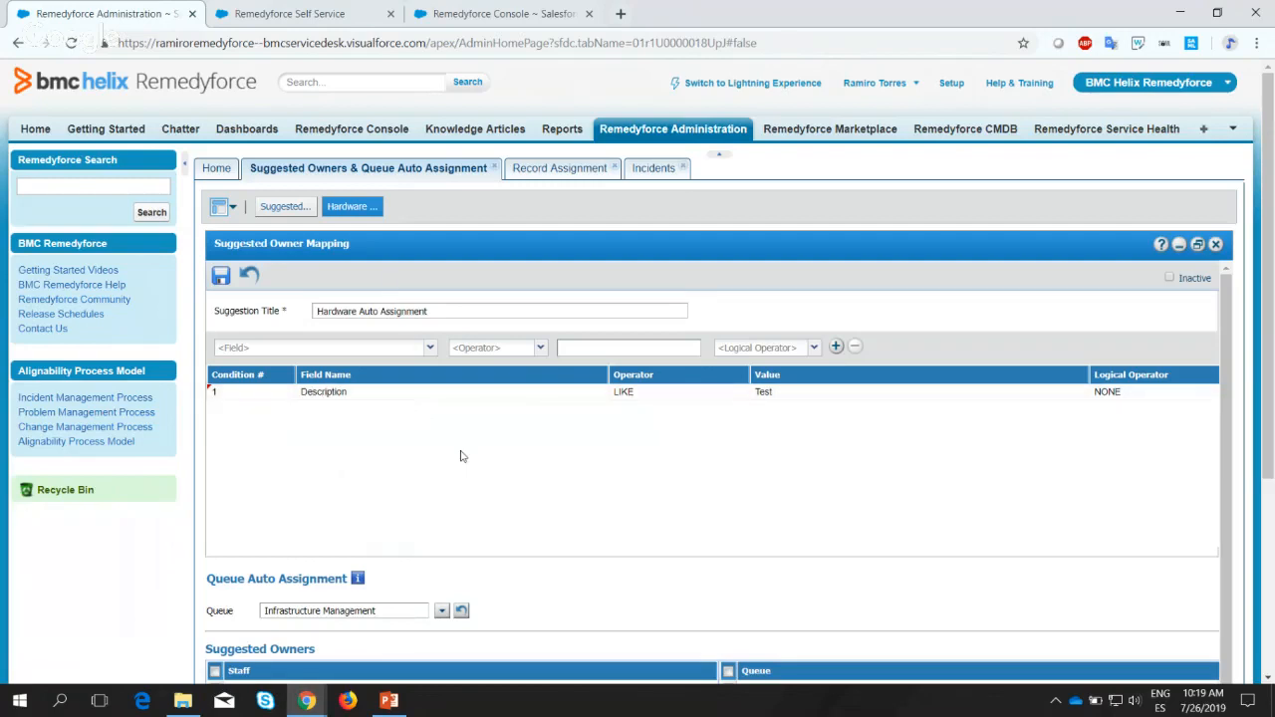
scroll(460, 457, down, 2)
scroll(461, 456, up, 1)
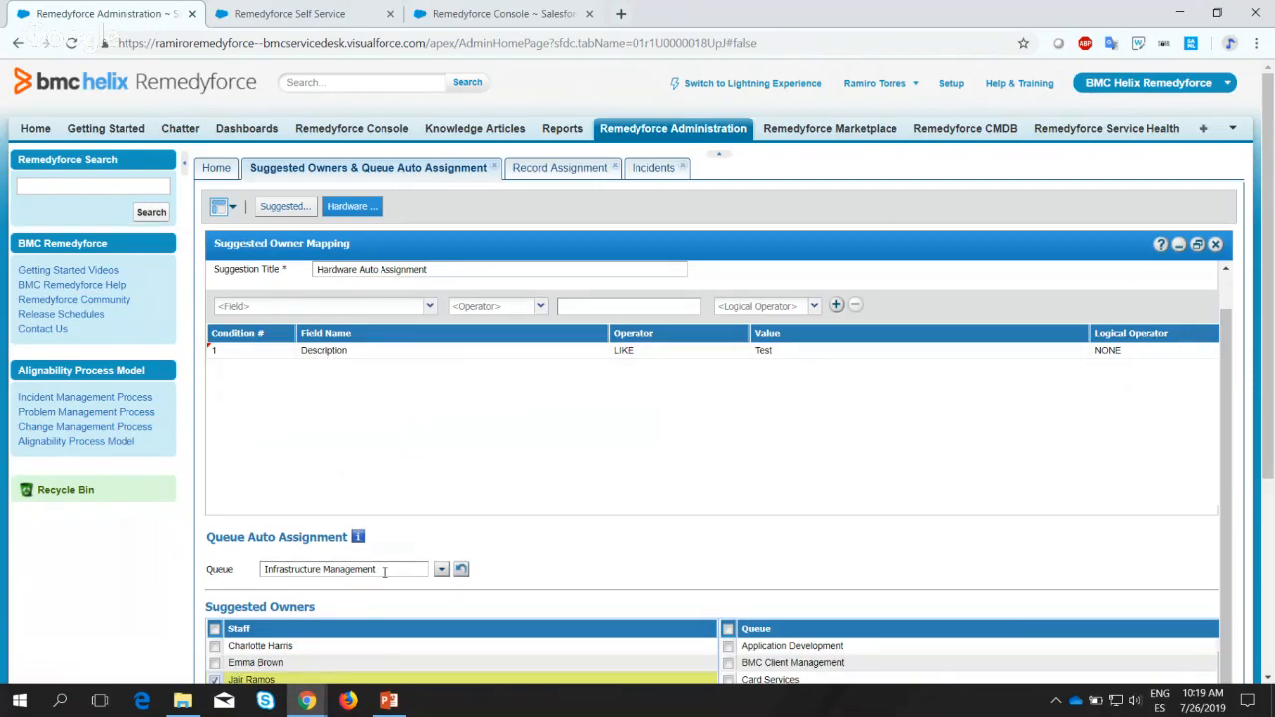
click(492, 9)
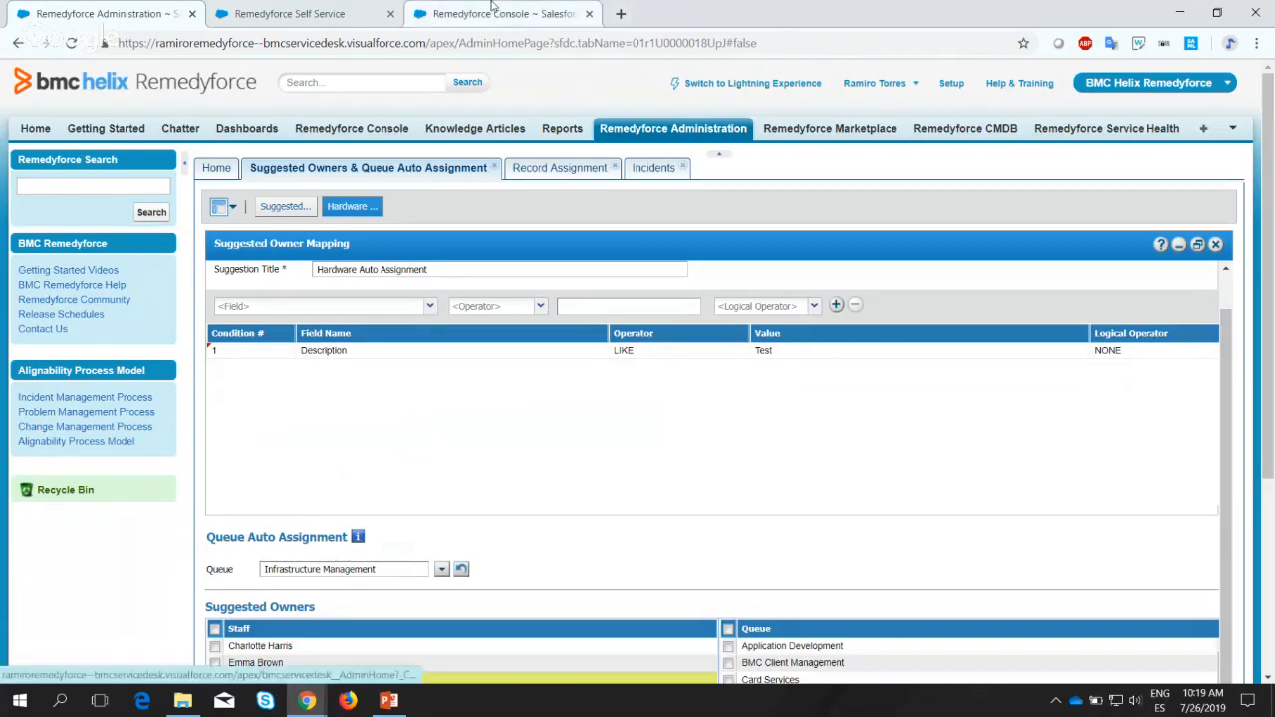
click(299, 13)
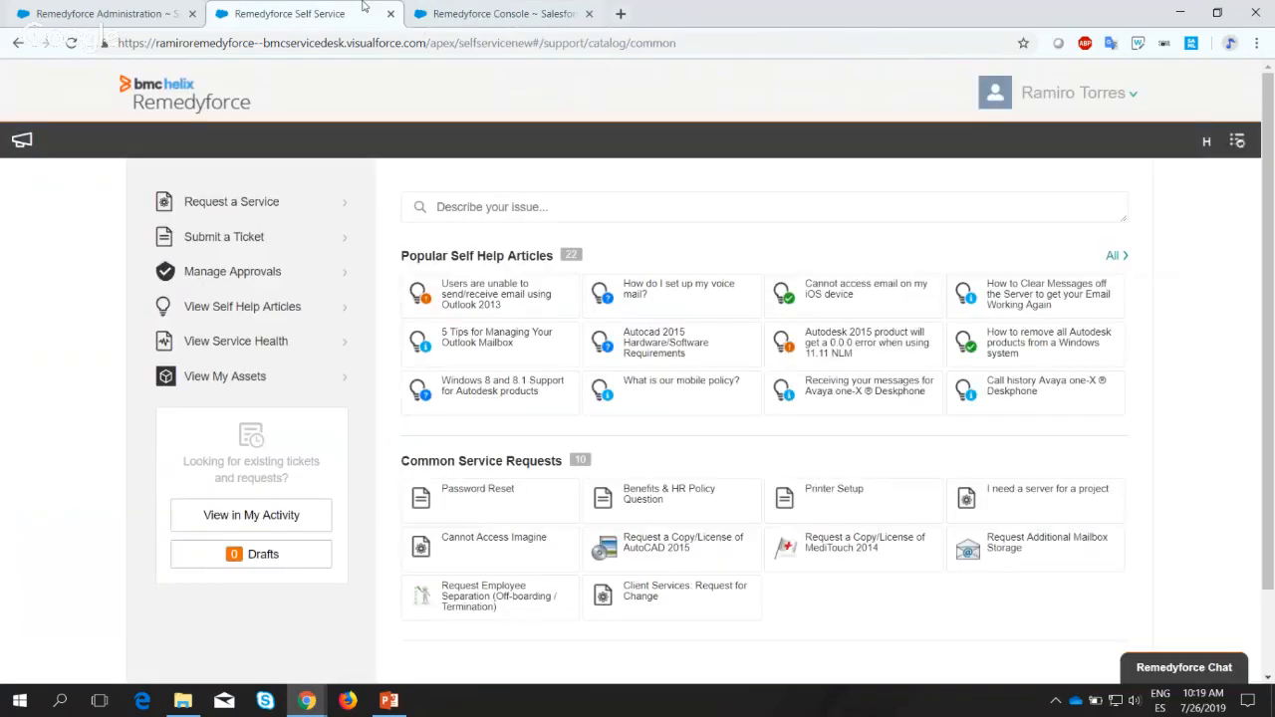
click(114, 5)
scroll(512, 541, down, 1)
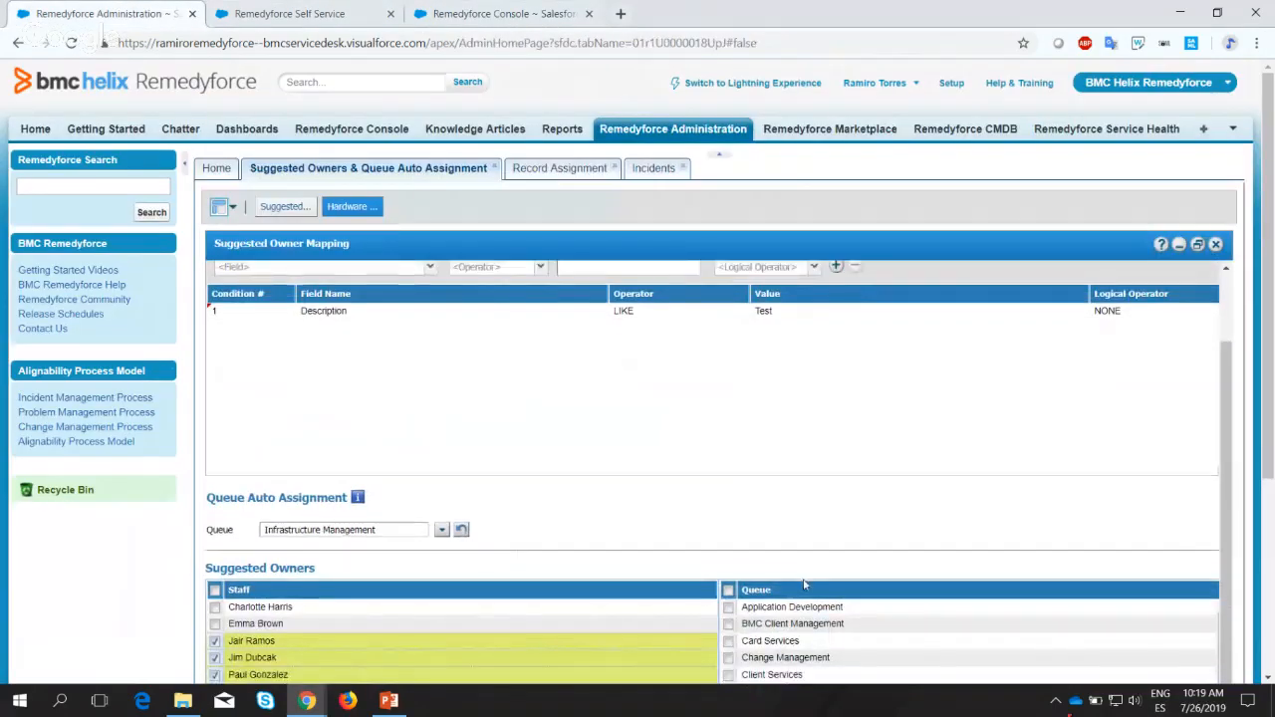
scroll(805, 582, down, 3)
Open the incident described as Test in Remedyforce Console and display its suggested owners.
click(520, 14)
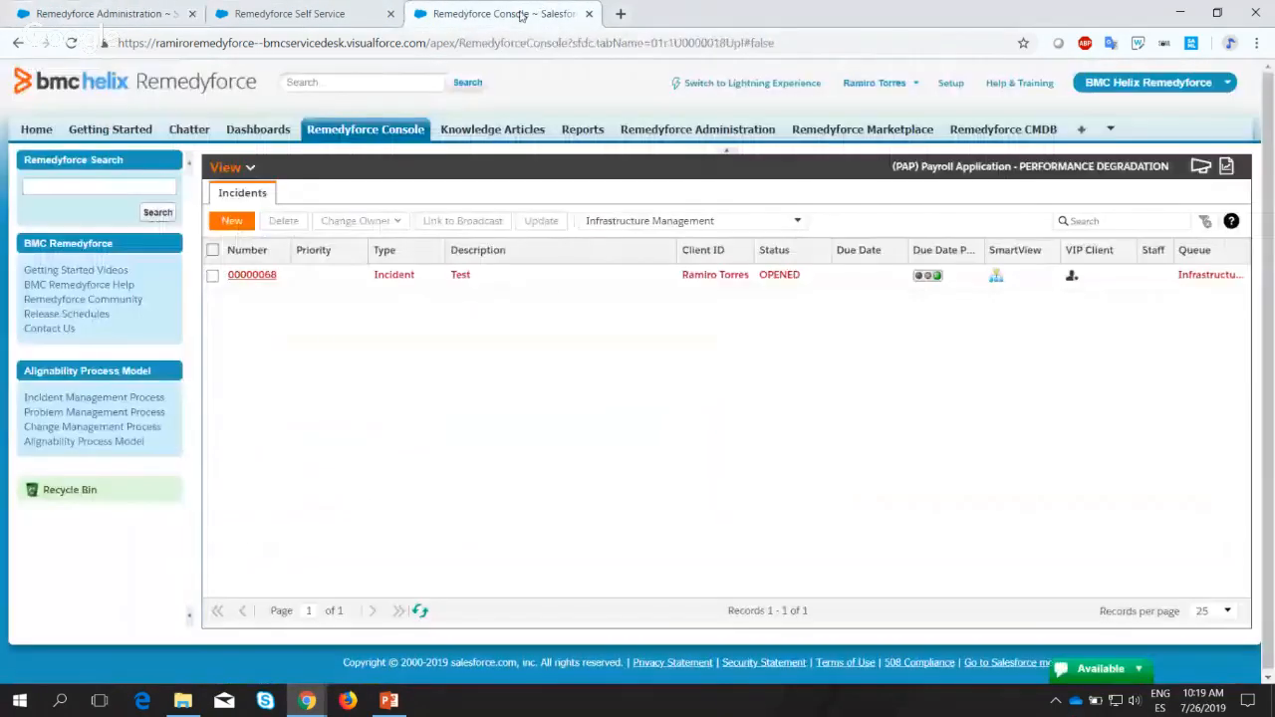
click(252, 279)
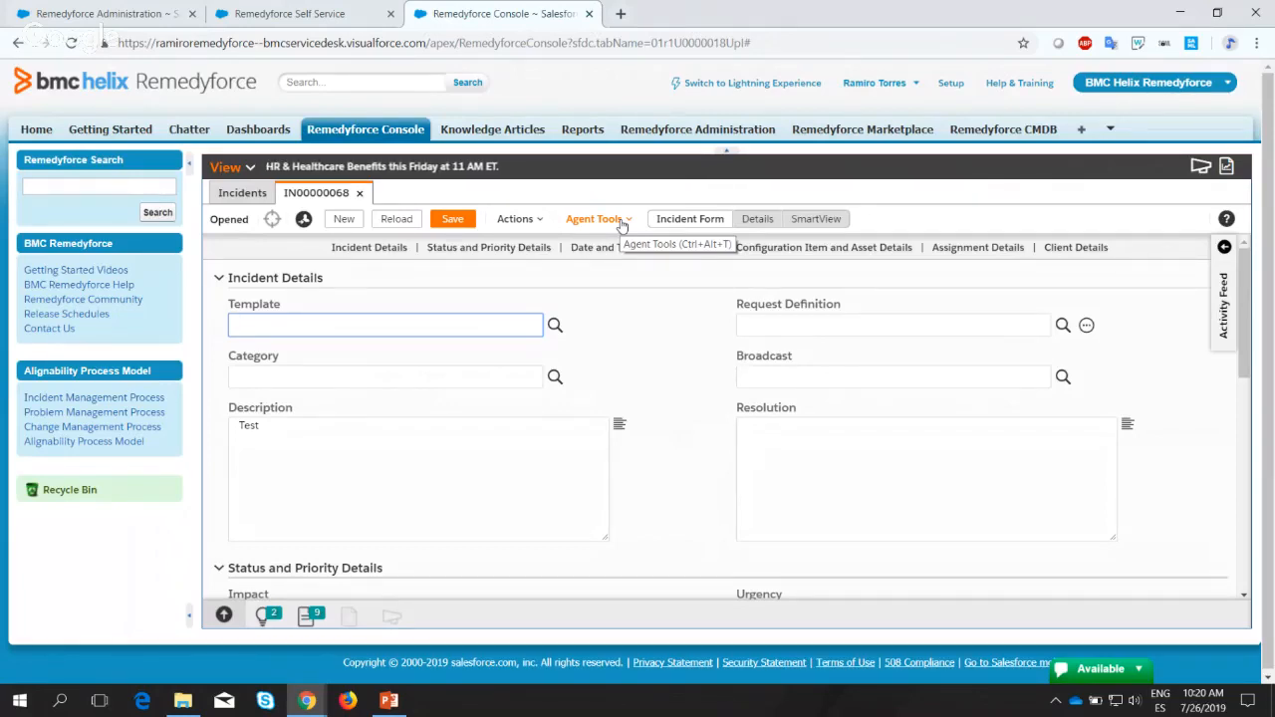
click(622, 221)
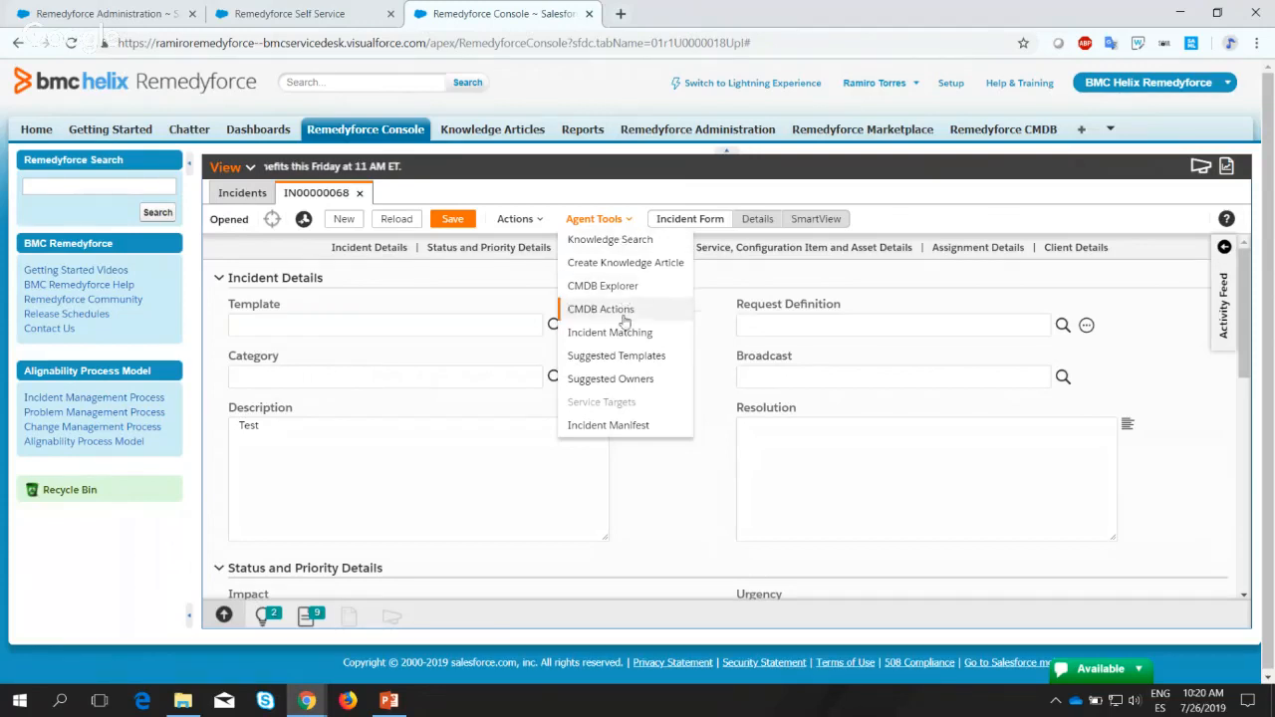
click(605, 379)
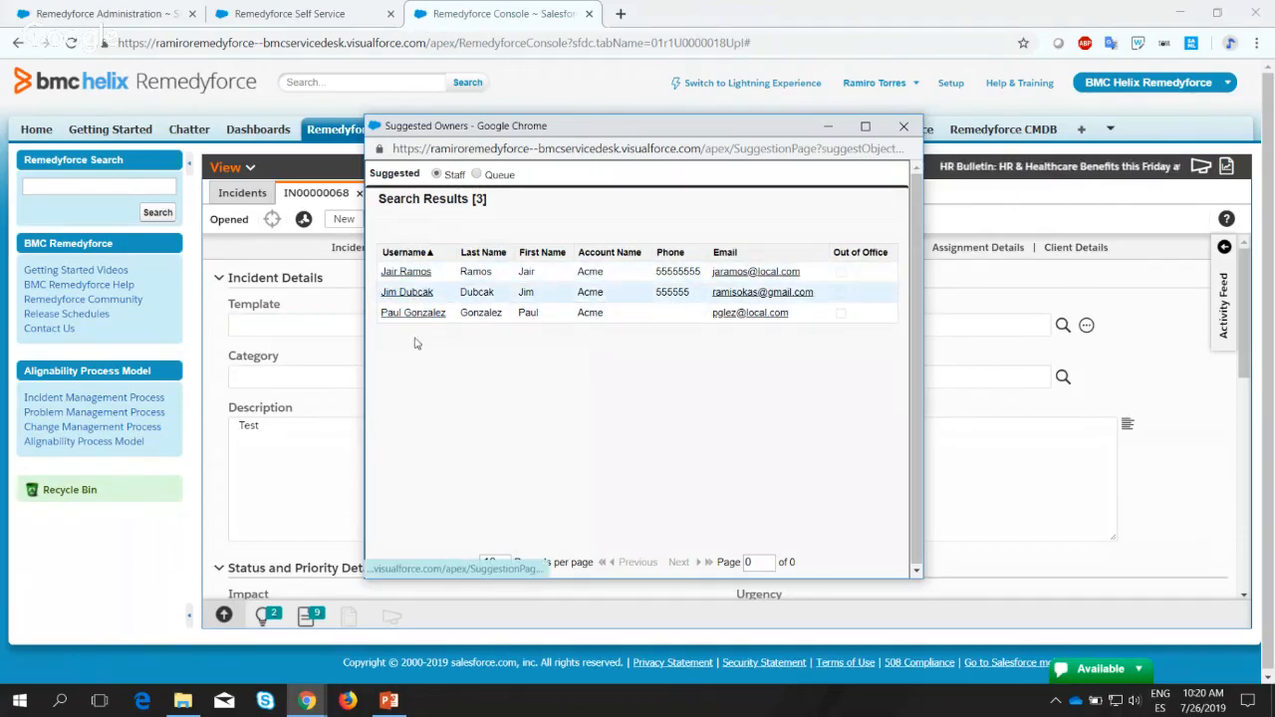
View the suggested queue, switch back to the suggested staff and close the Suggested Owners window.
click(477, 176)
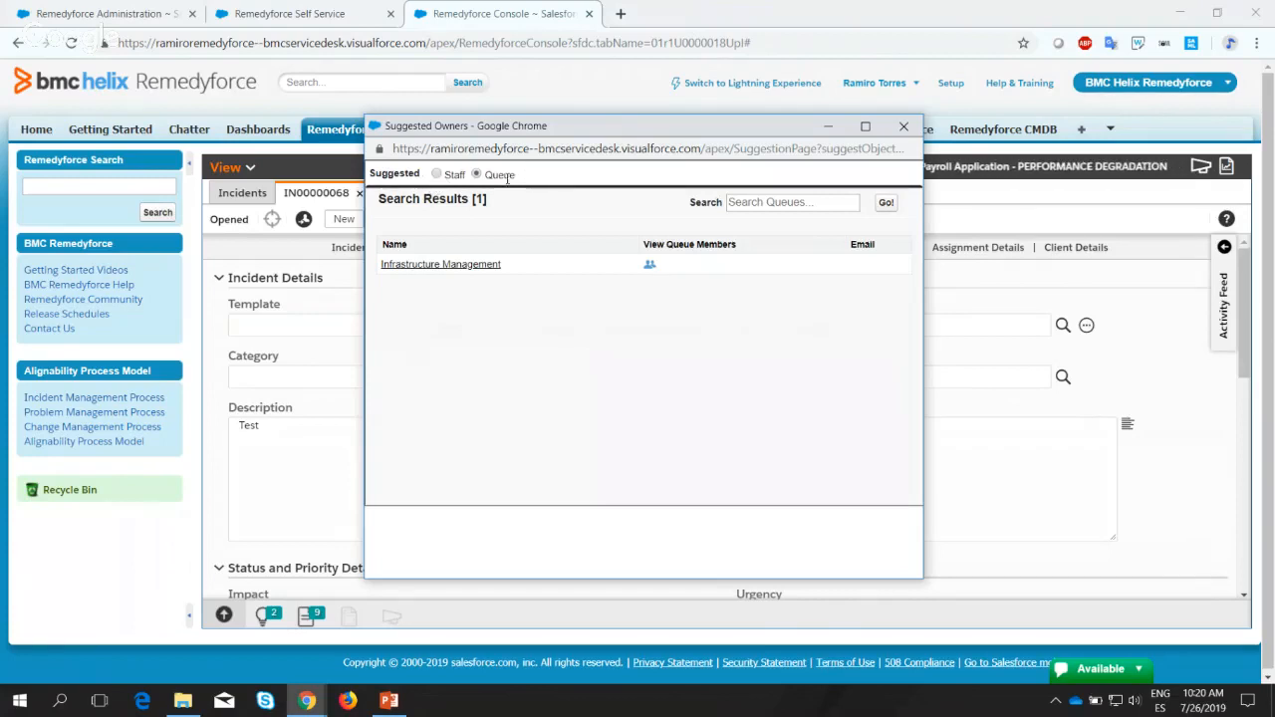
click(436, 174)
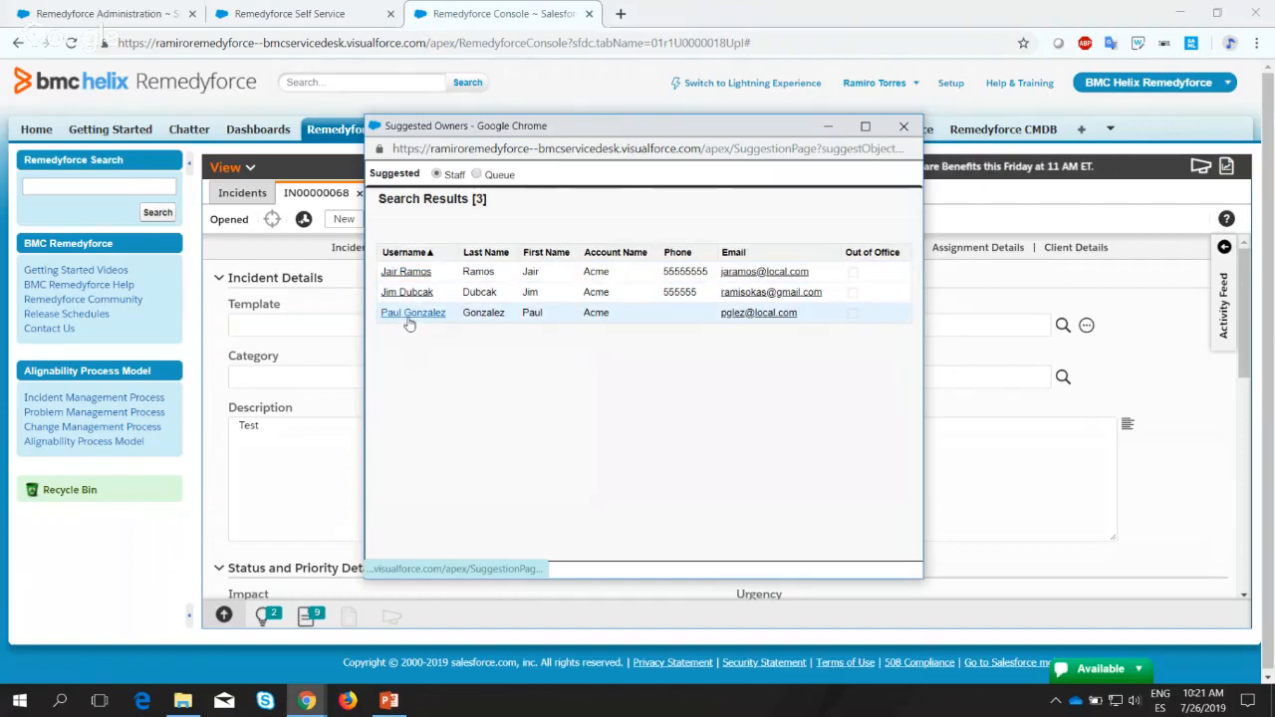
click(904, 129)
Inspect the Queue and Staff fields in the incident's Assignment Details section.
scroll(660, 399, down, 10)
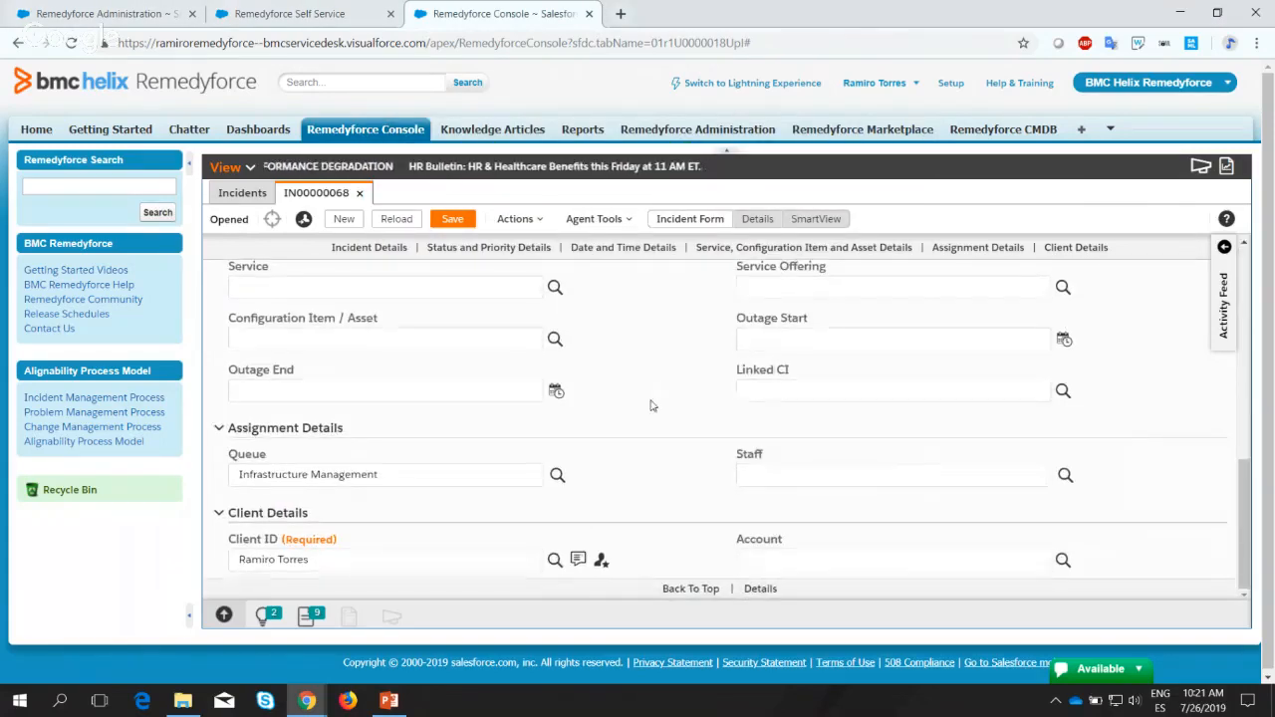
scroll(676, 421, up, 1)
scroll(677, 421, down, 1)
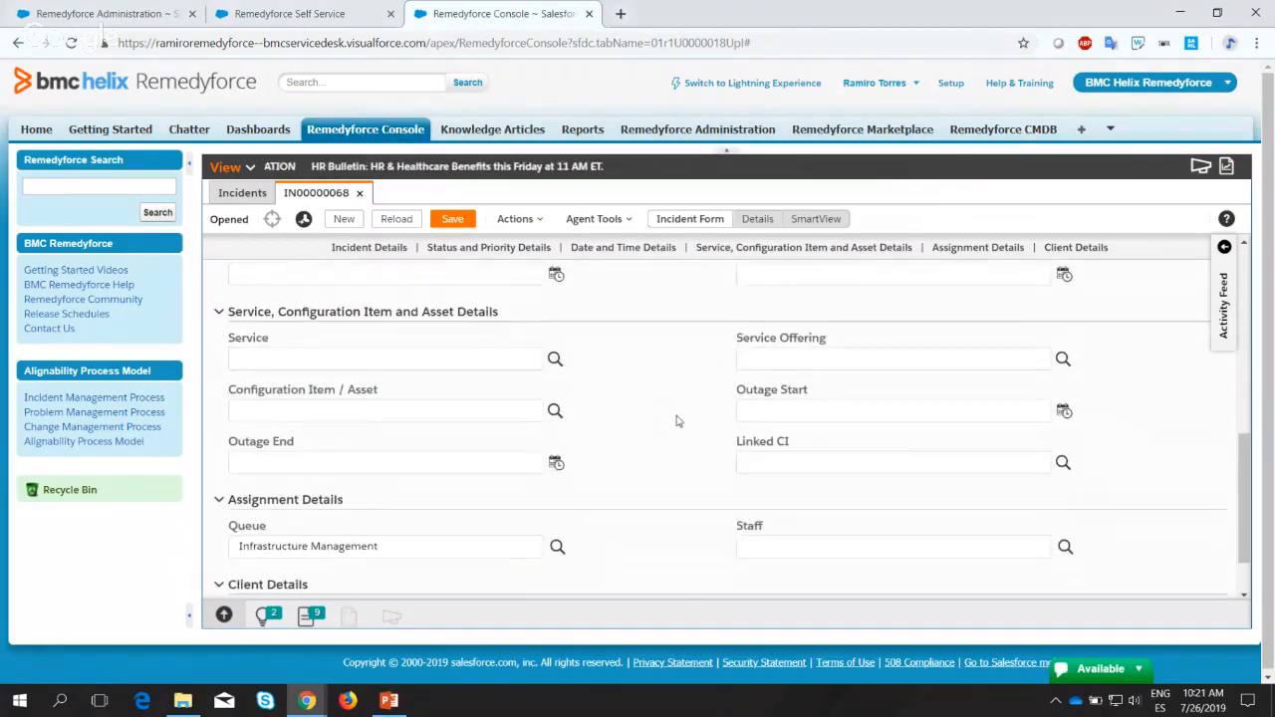
triple_click(385, 539)
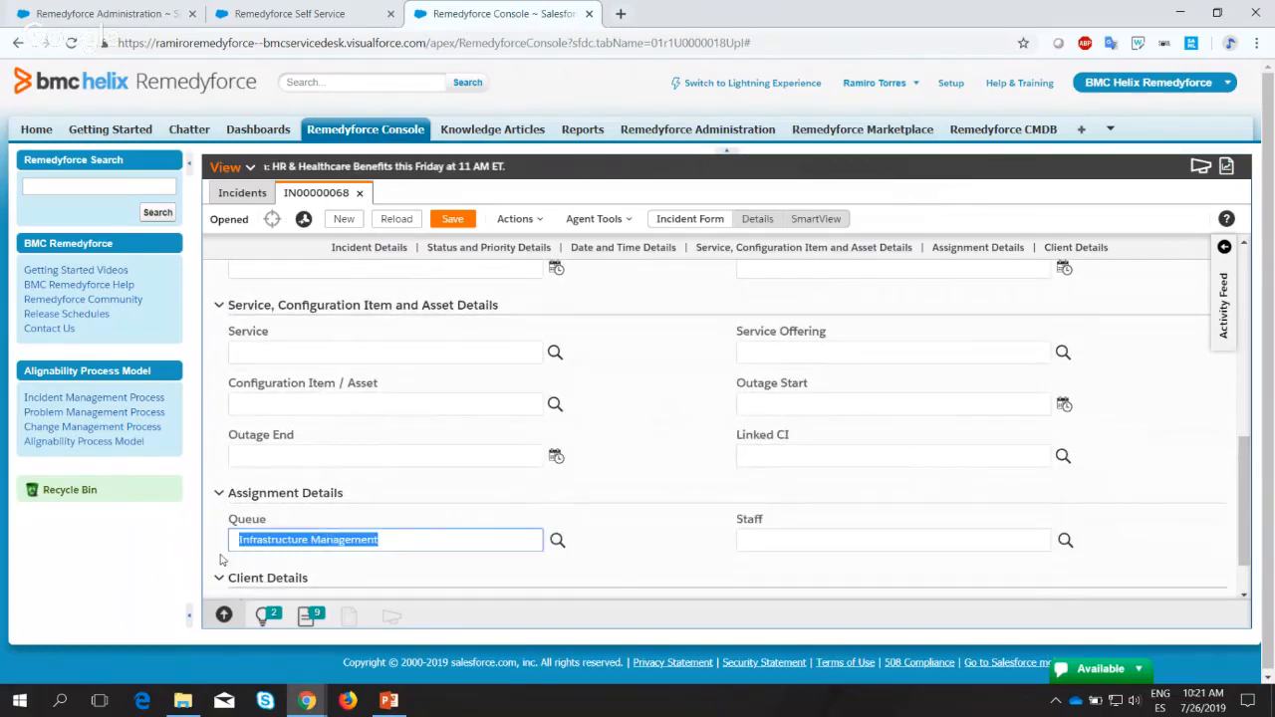
click(775, 536)
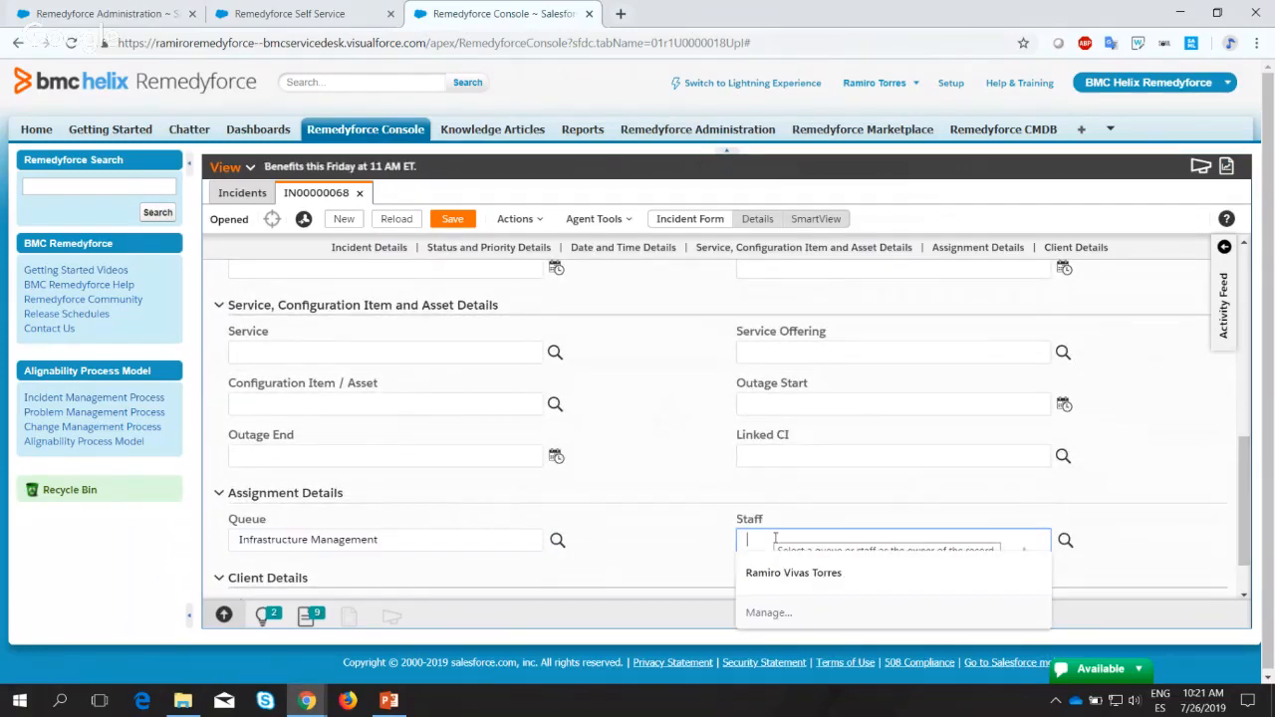
click(657, 538)
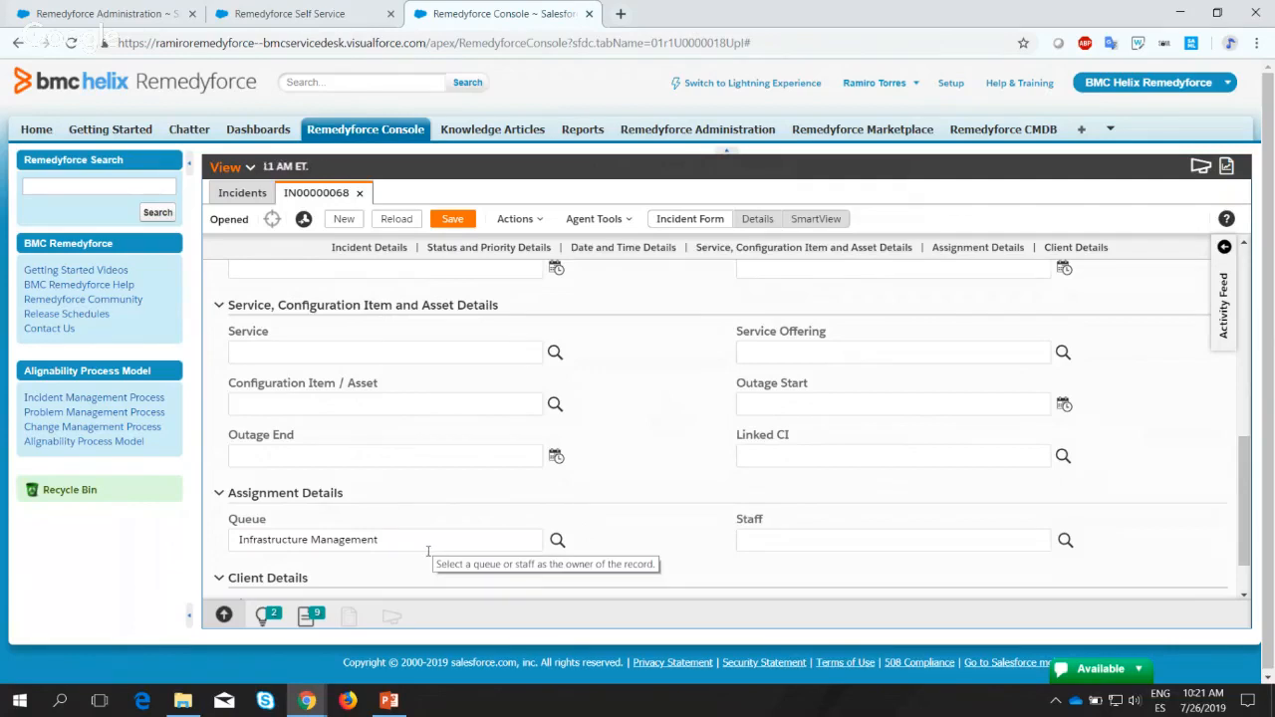
click(399, 543)
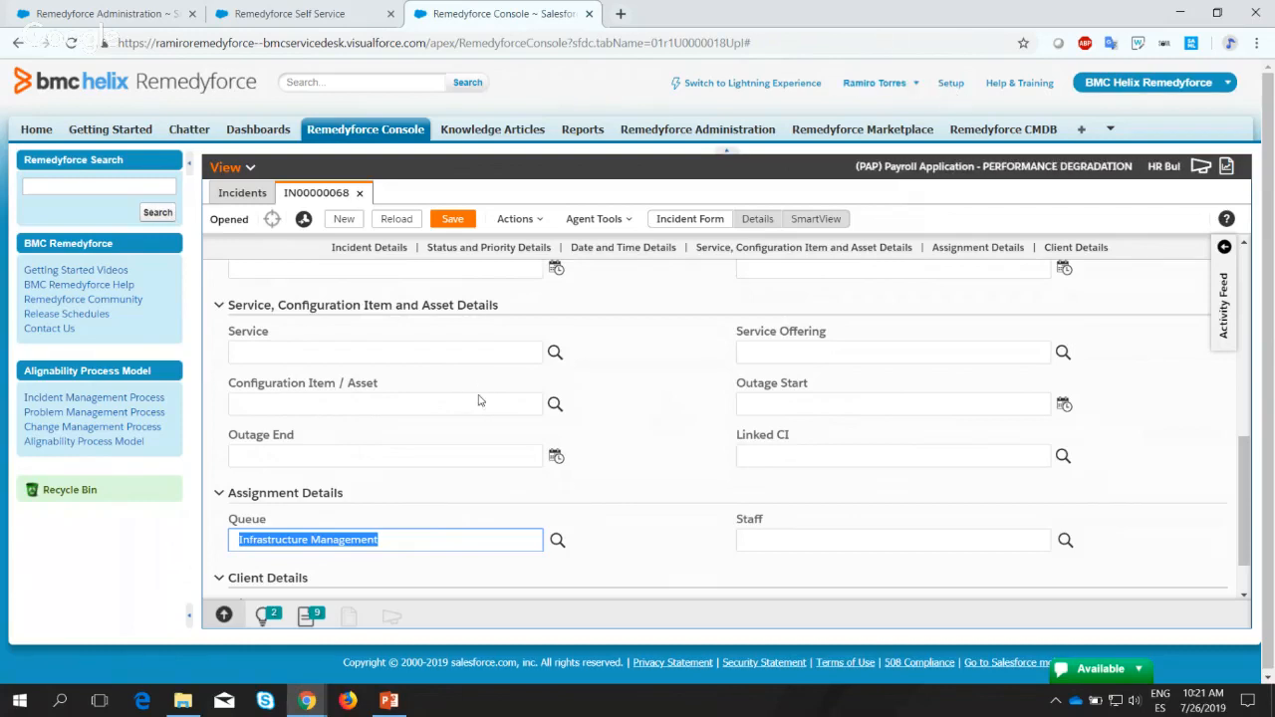
Open Salesforce Setup in a new browser tab.
right_click(947, 93)
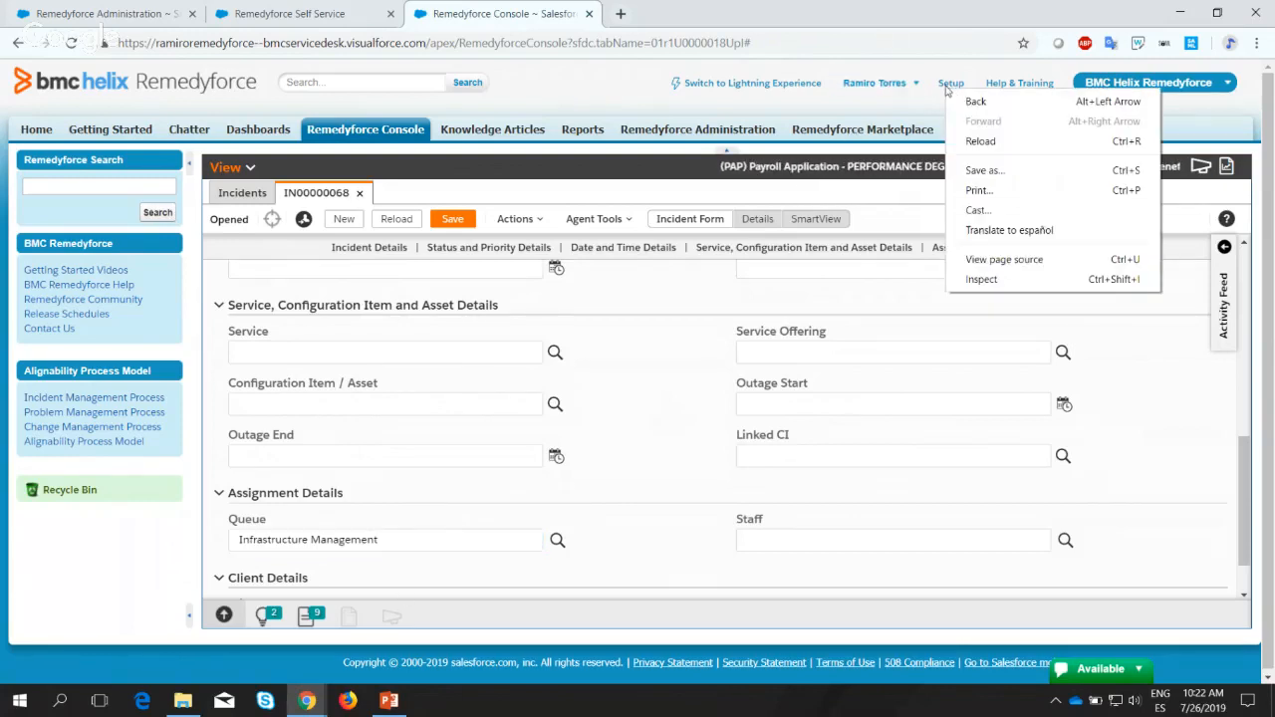
click(948, 86)
right_click(949, 86)
click(1009, 97)
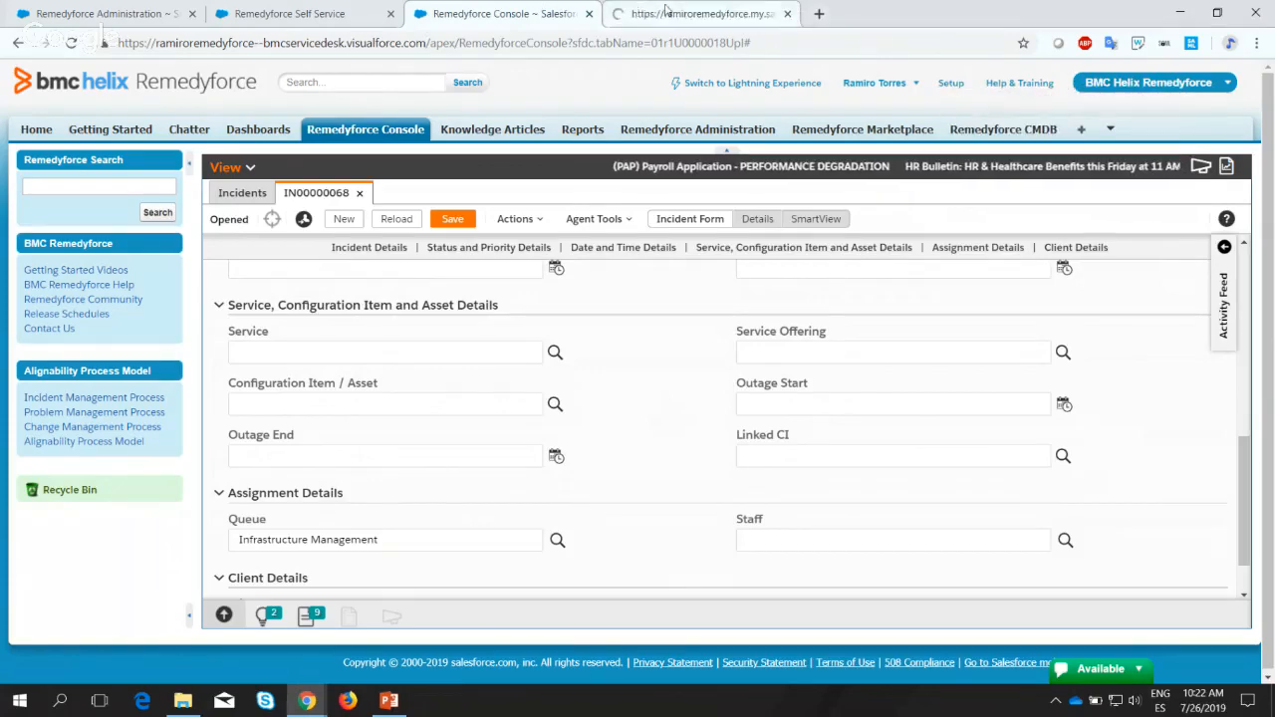
Search Salesforce Setup for "Que" and open the Queues page.
click(666, 12)
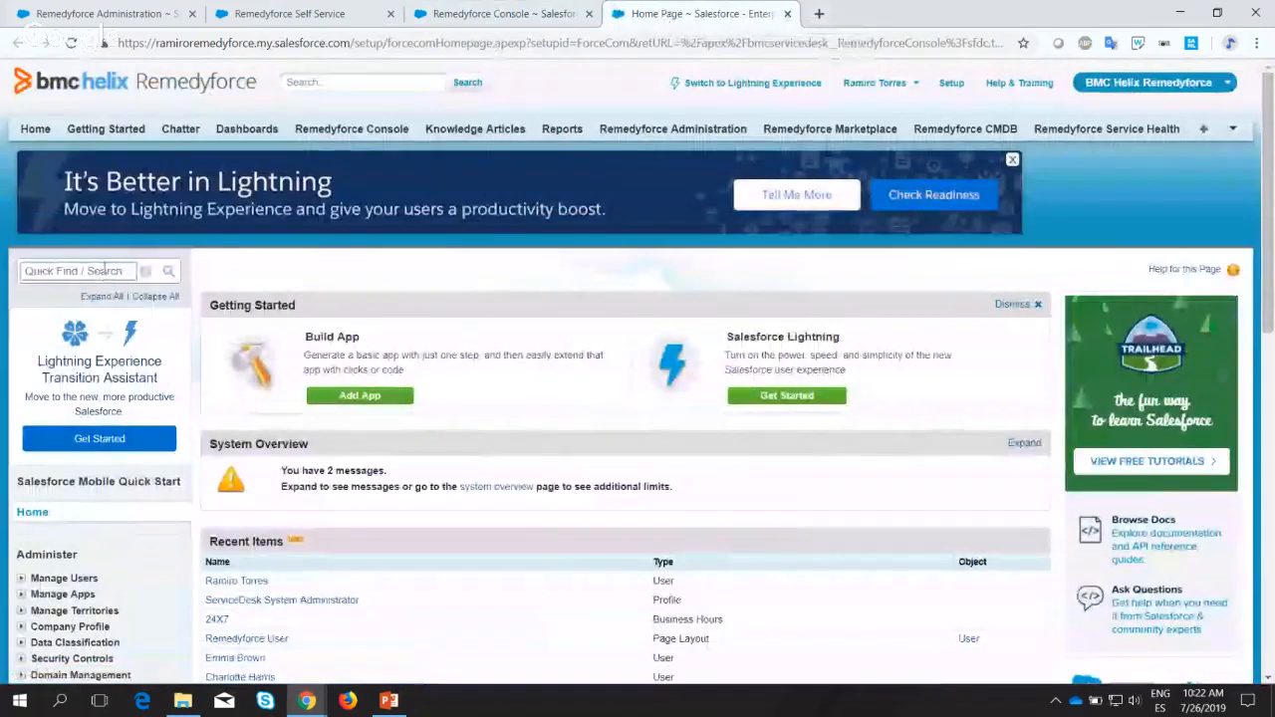
text(Que)
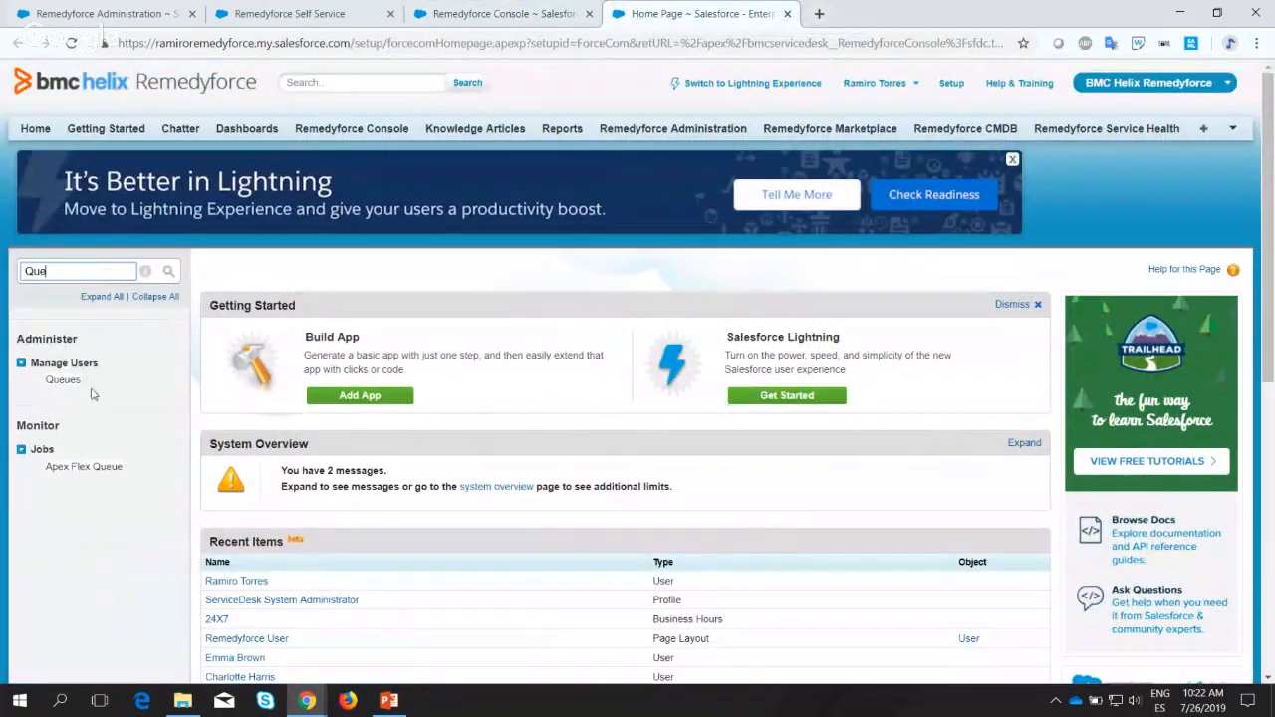
click(62, 381)
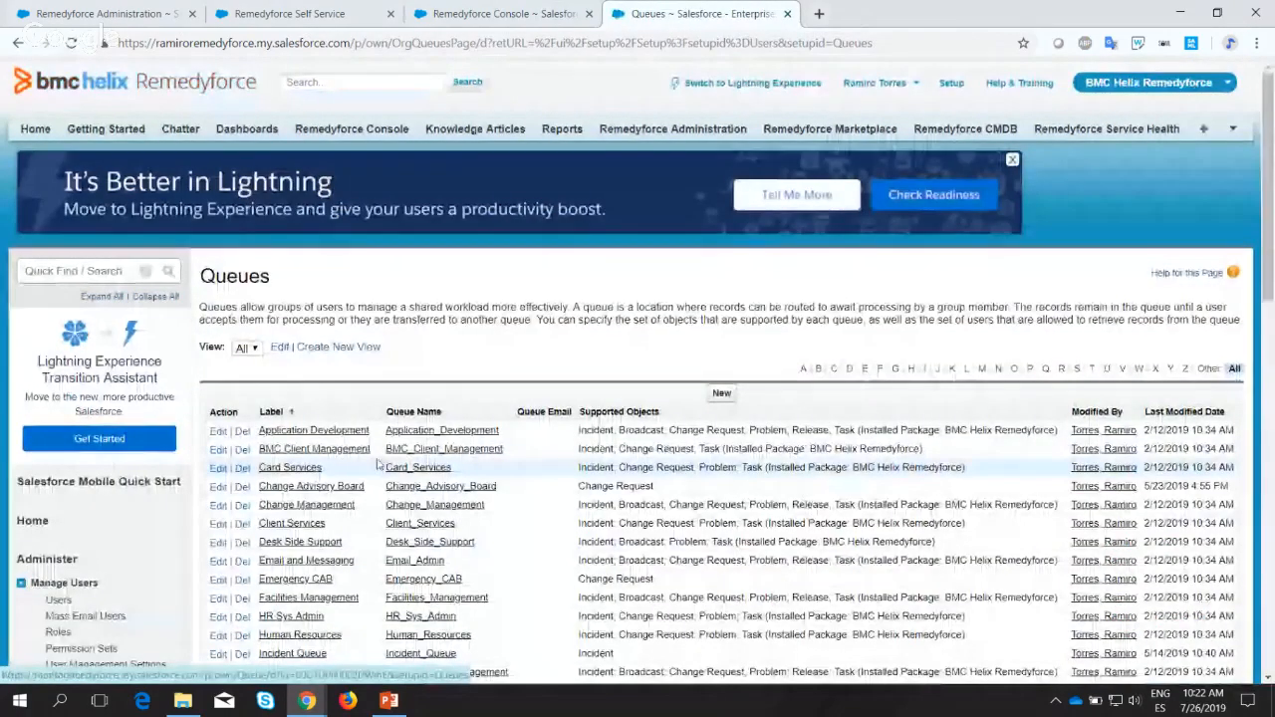
Open the Infrastructure Management queue and view all of its users.
scroll(376, 465, down, 15)
scroll(377, 464, up, 4)
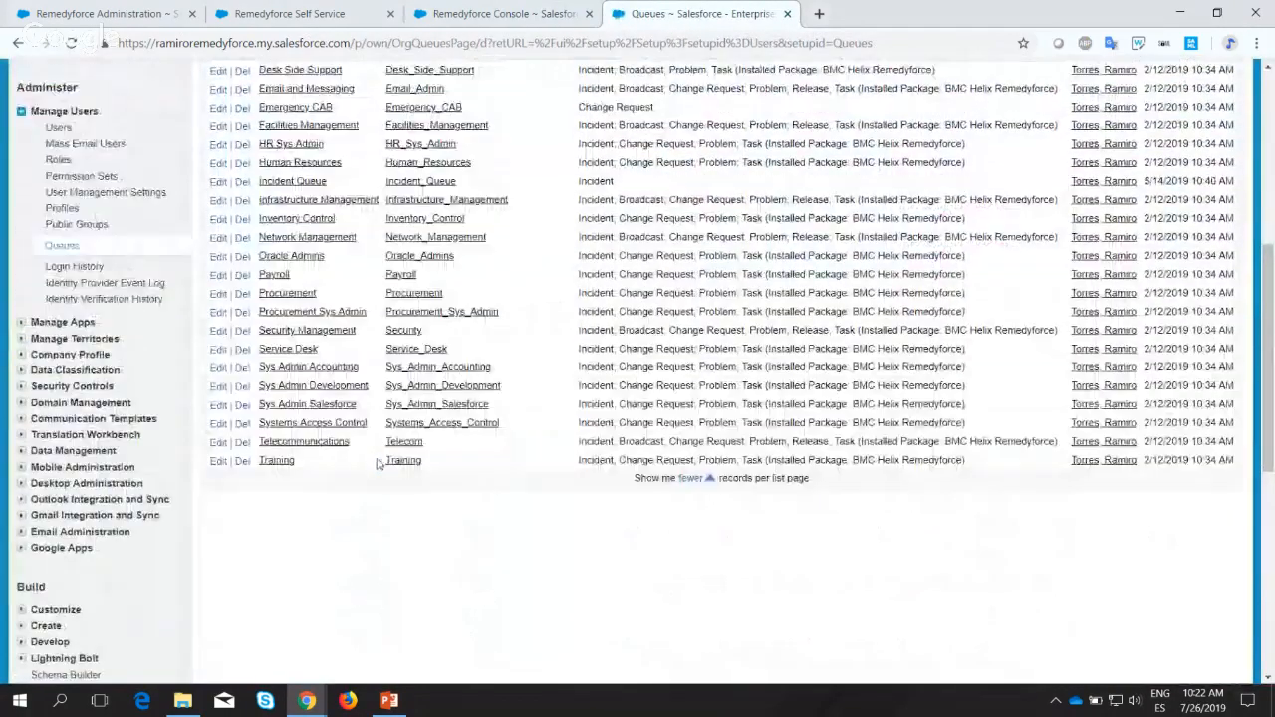
scroll(377, 464, up, 1)
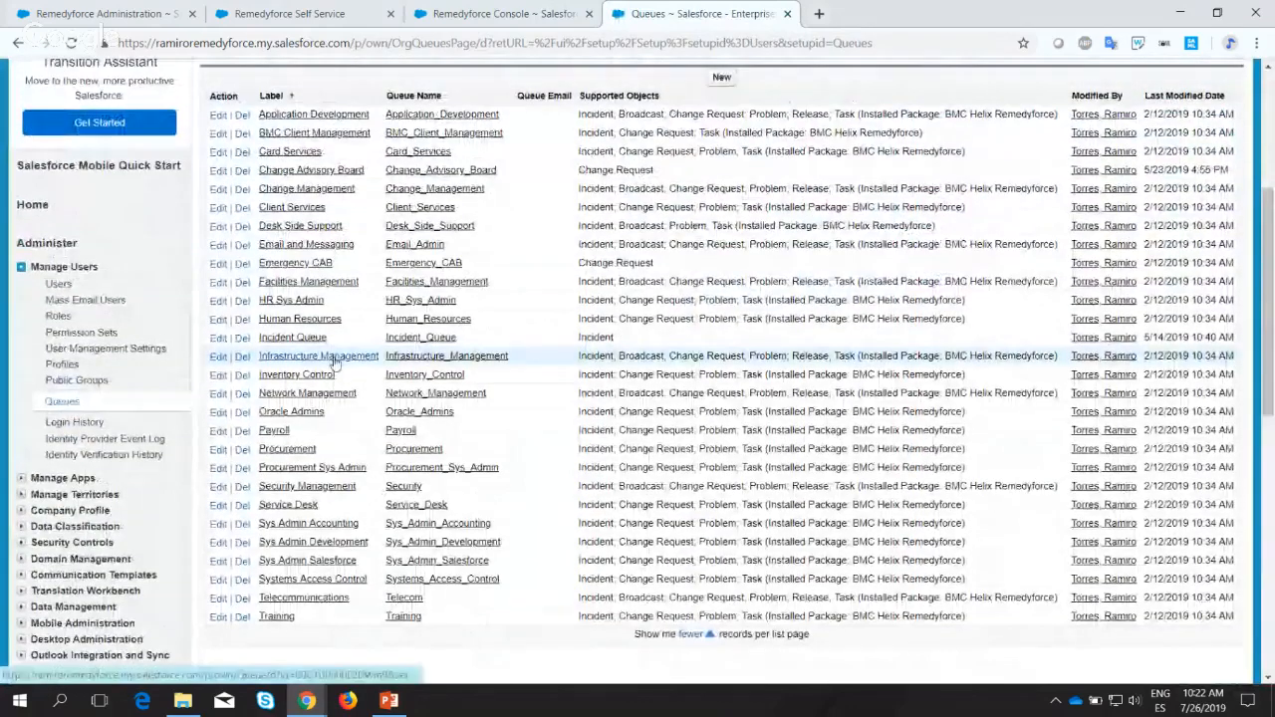
click(333, 359)
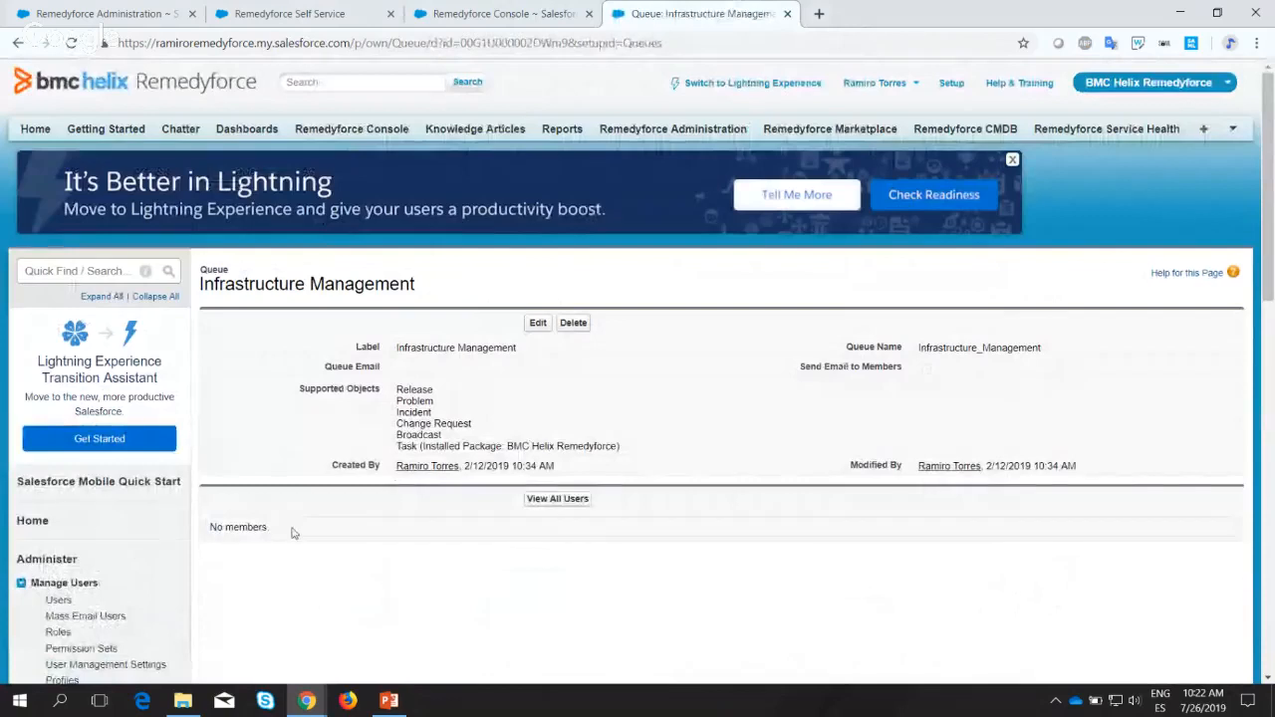
drag(271, 529, 214, 526)
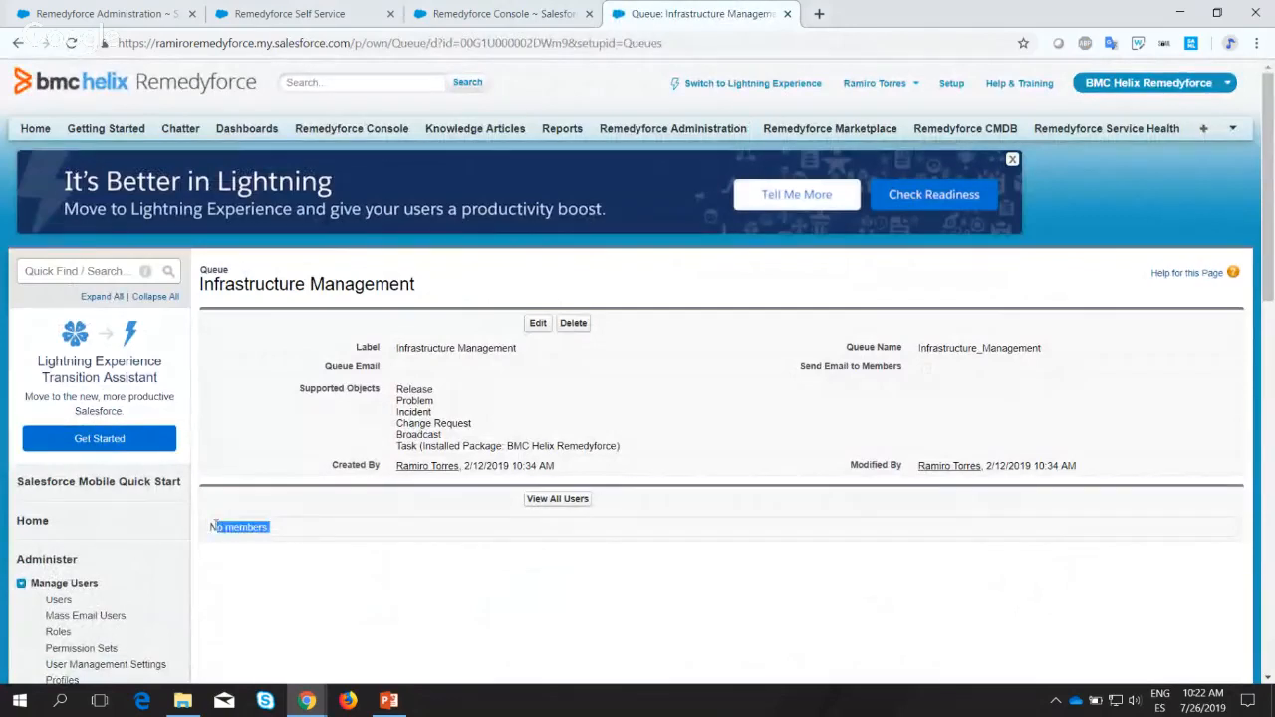
click(545, 504)
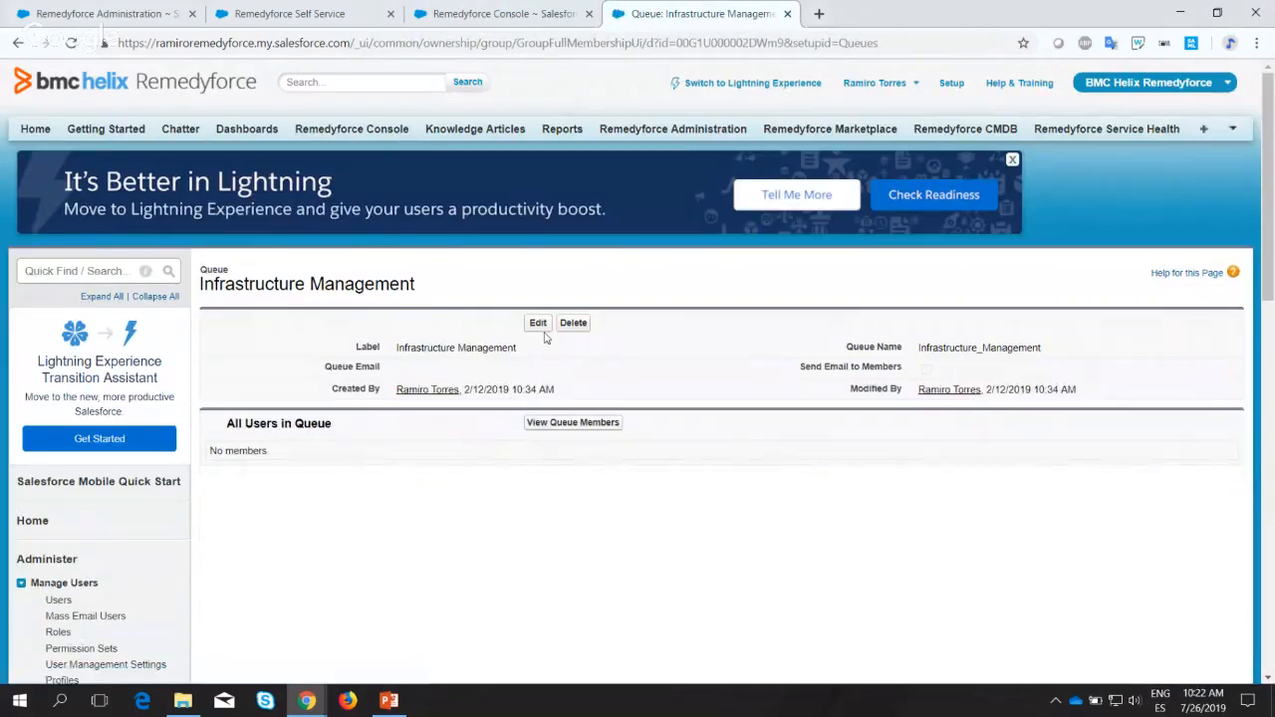
Edit the Infrastructure Management queue and add the third and second users of the available members list as queue members.
click(537, 324)
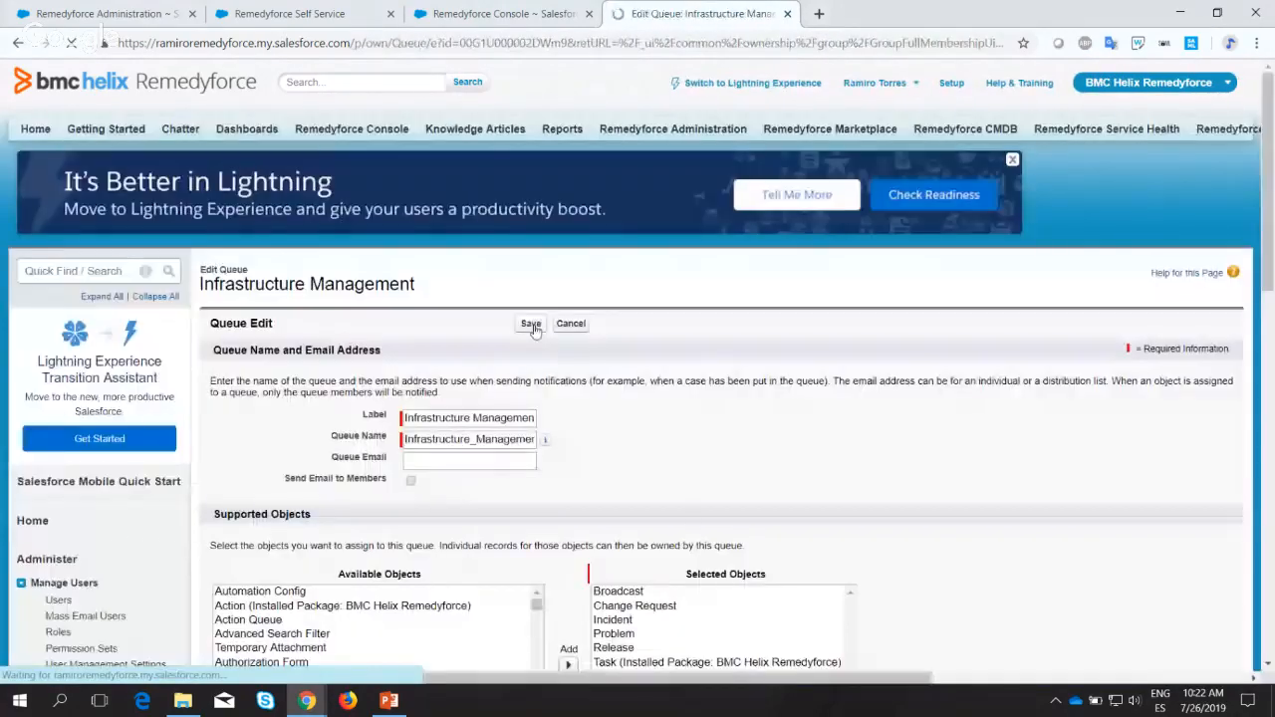
scroll(621, 538, down, 5)
scroll(625, 538, up, 1)
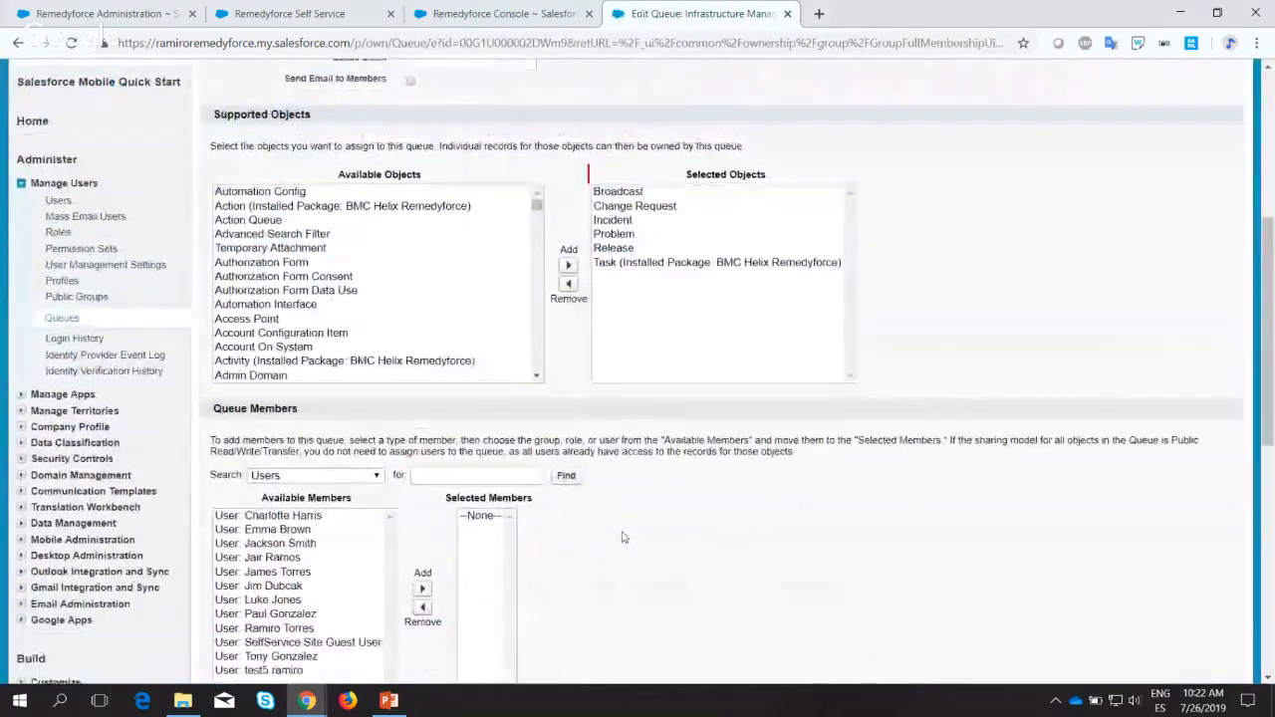
scroll(624, 538, down, 1)
click(305, 406)
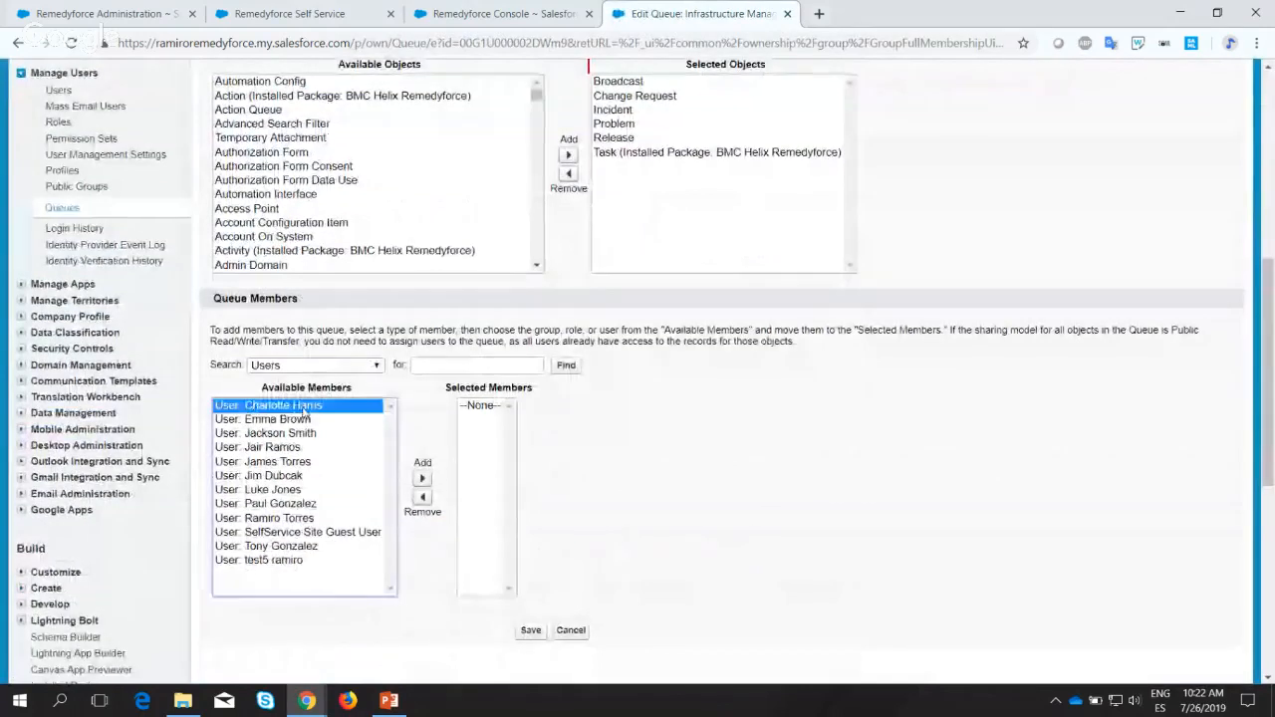
click(305, 419)
click(334, 436)
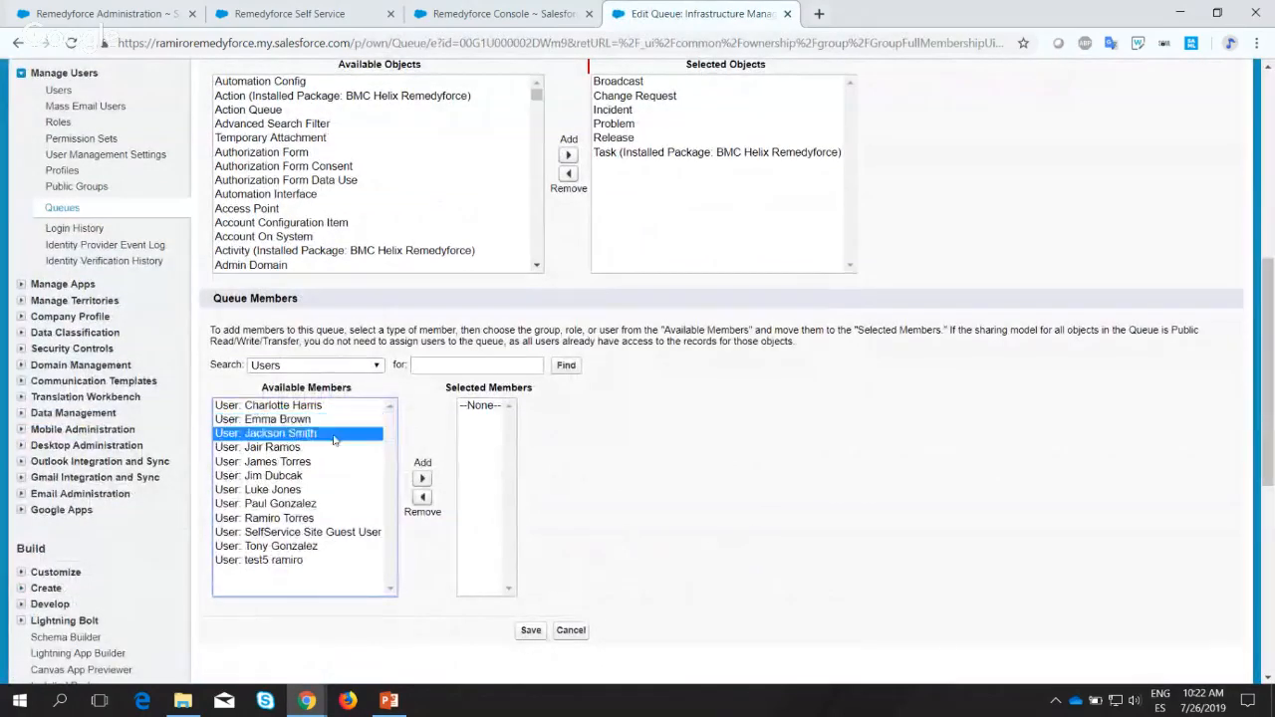
click(423, 479)
click(319, 421)
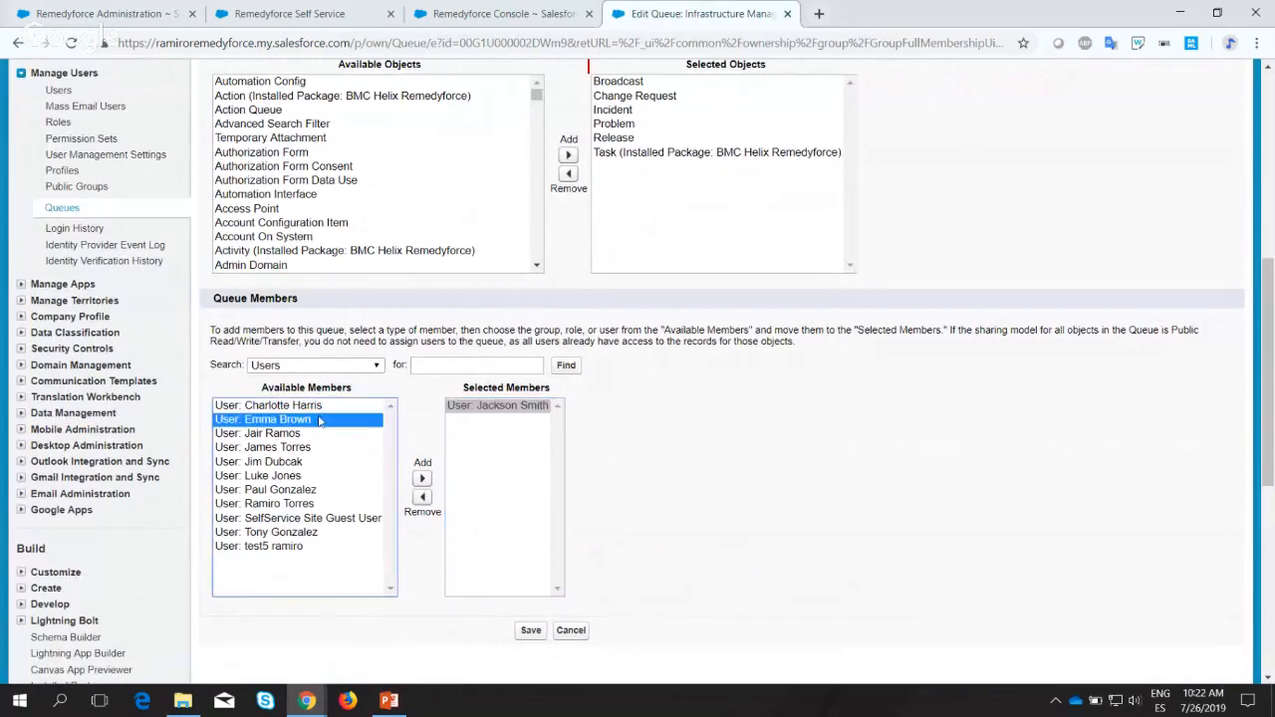
click(422, 479)
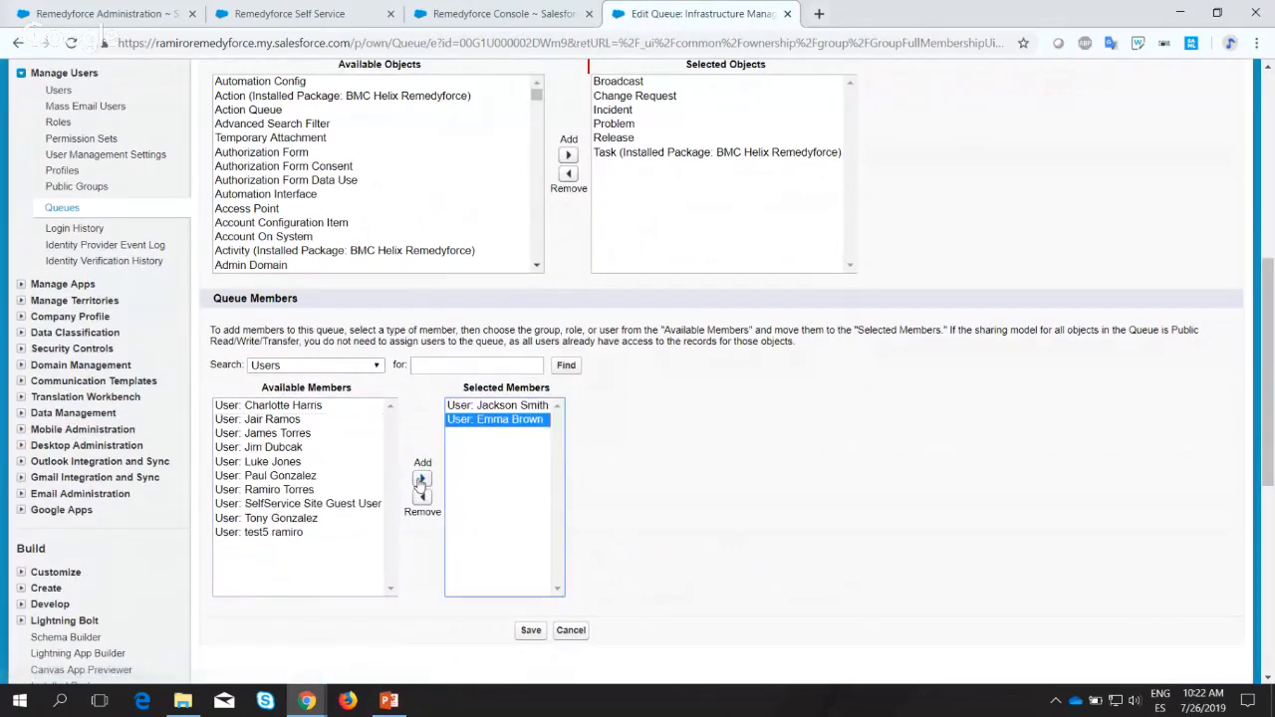
Add the fourth and second users of the remaining available members to the selected queue members.
click(301, 449)
click(423, 479)
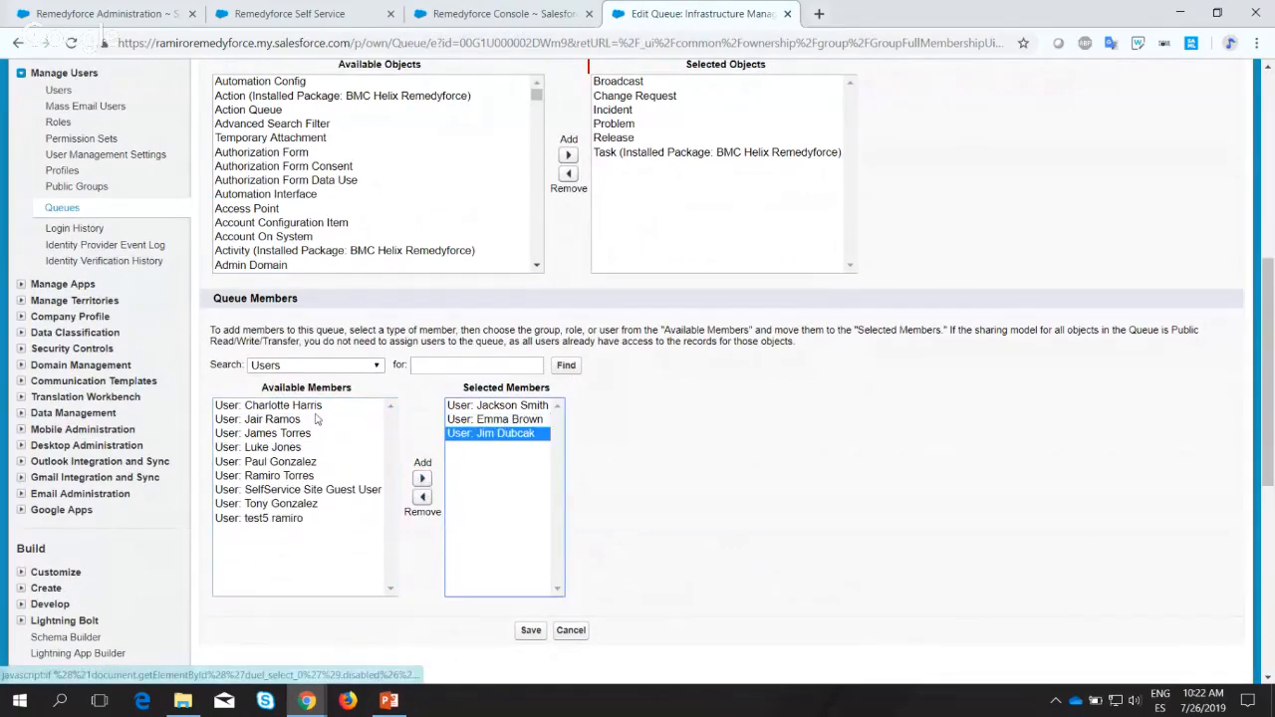
click(307, 433)
click(310, 419)
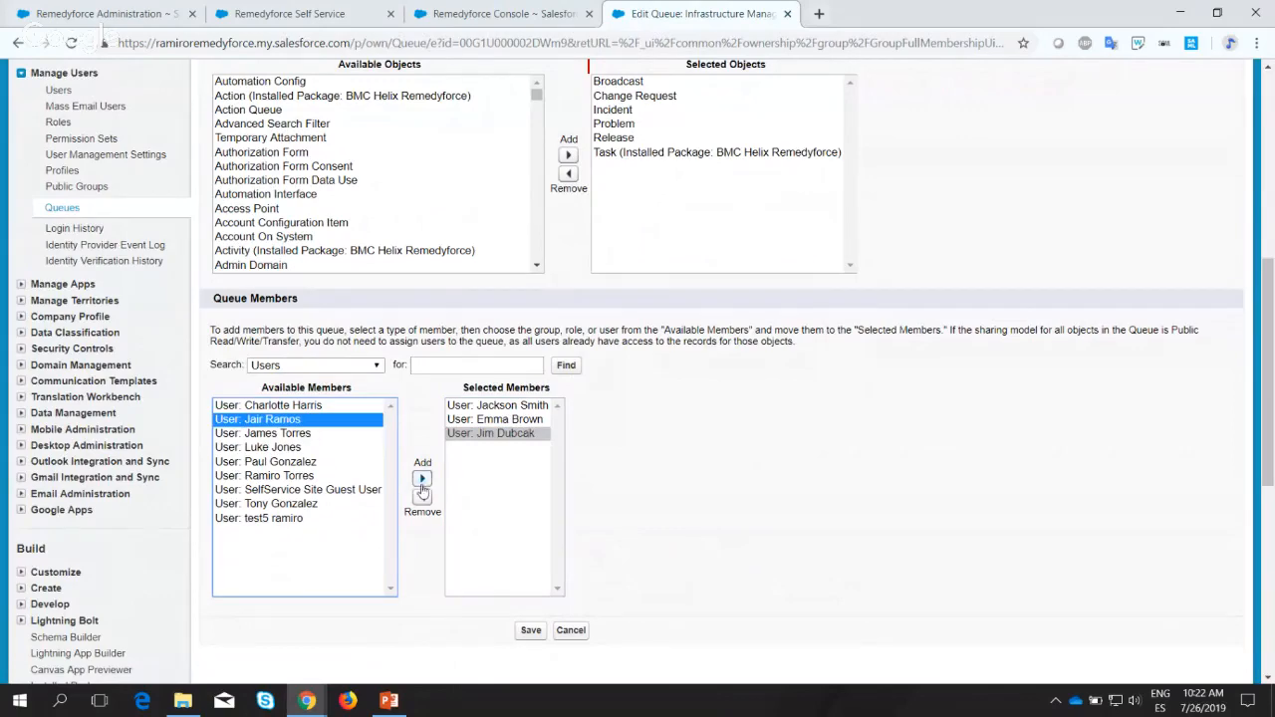
click(423, 479)
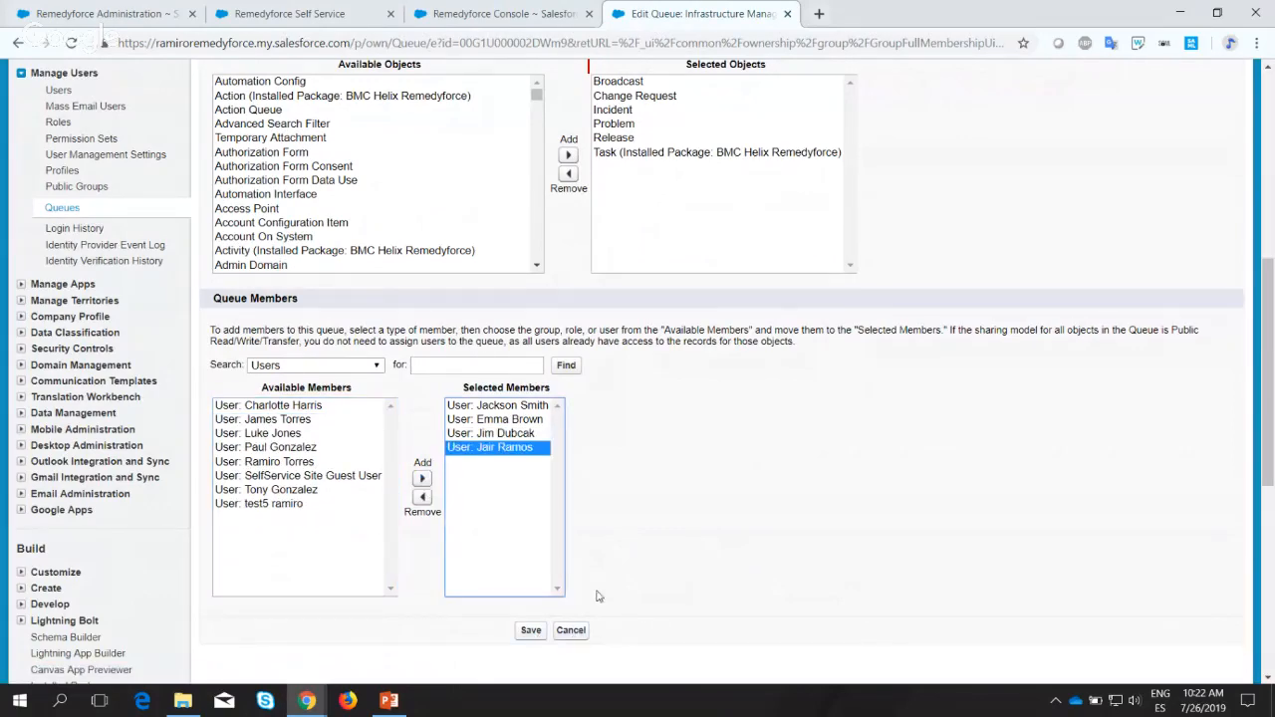
Review the queue's supported objects and selected members, and save the Infrastructure Management queue.
scroll(714, 536, down, 2)
scroll(715, 536, up, 3)
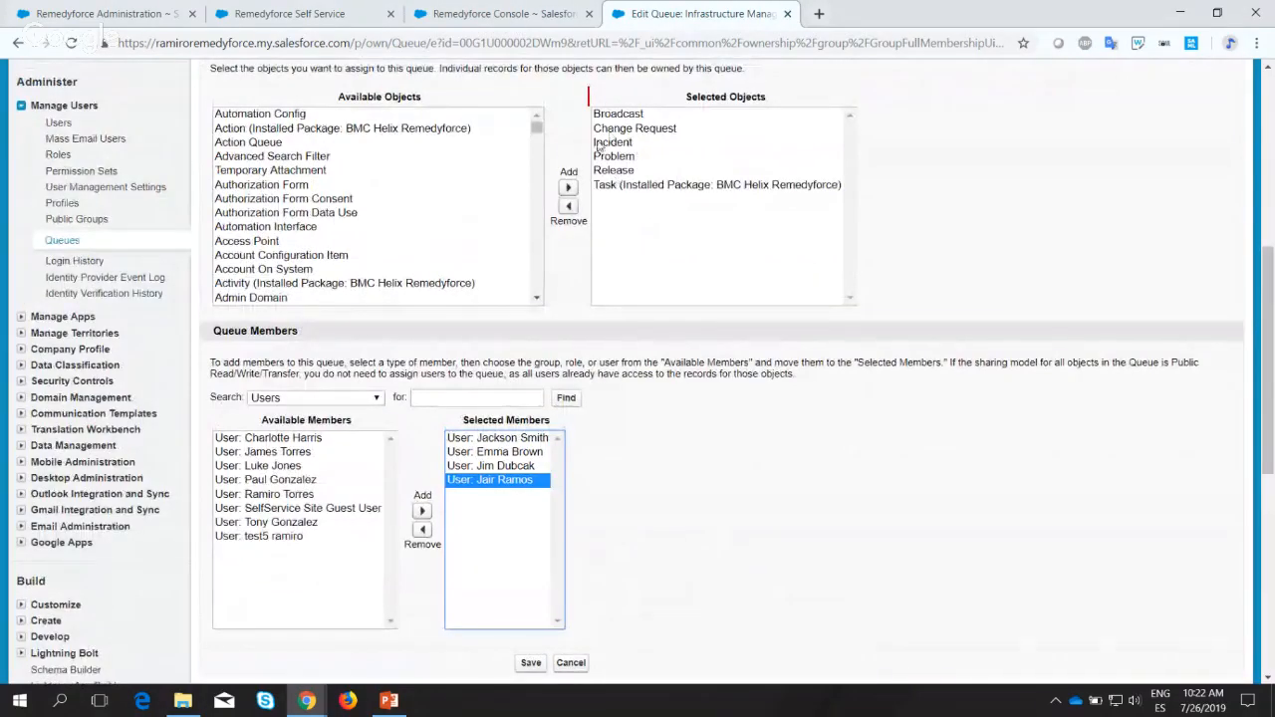
scroll(599, 286, up, 3)
scroll(531, 414, down, 5)
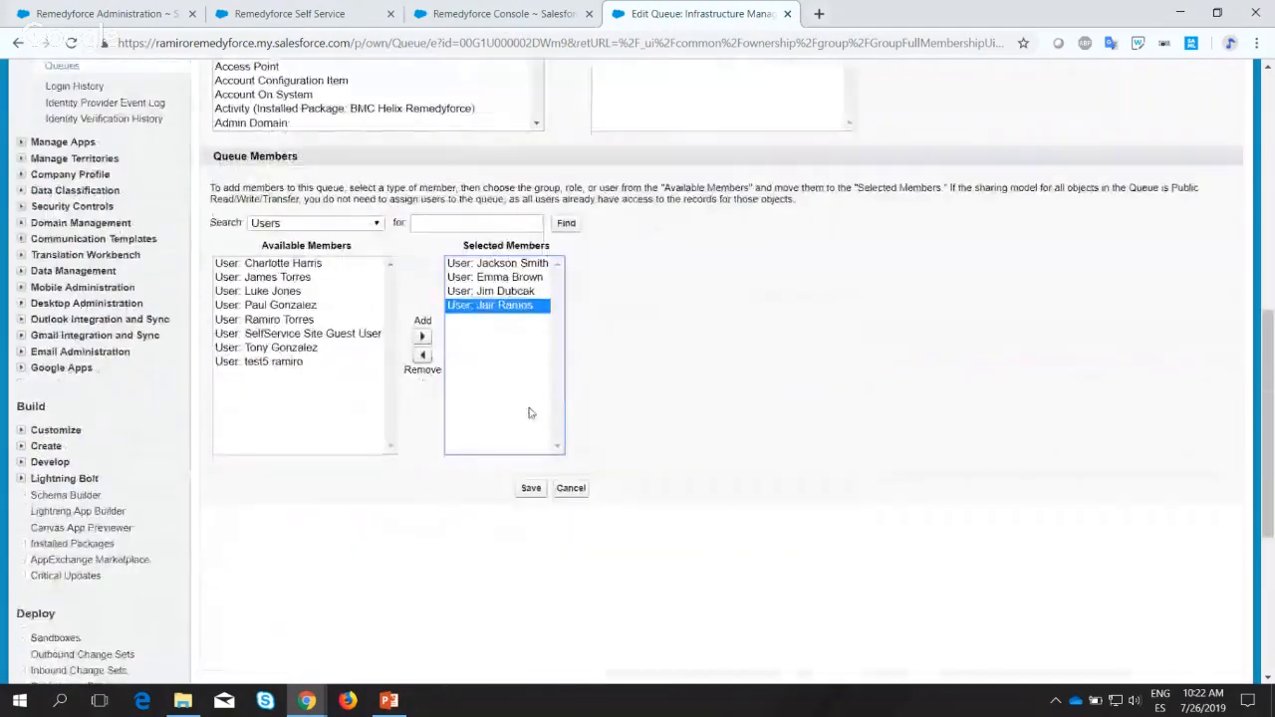
click(530, 491)
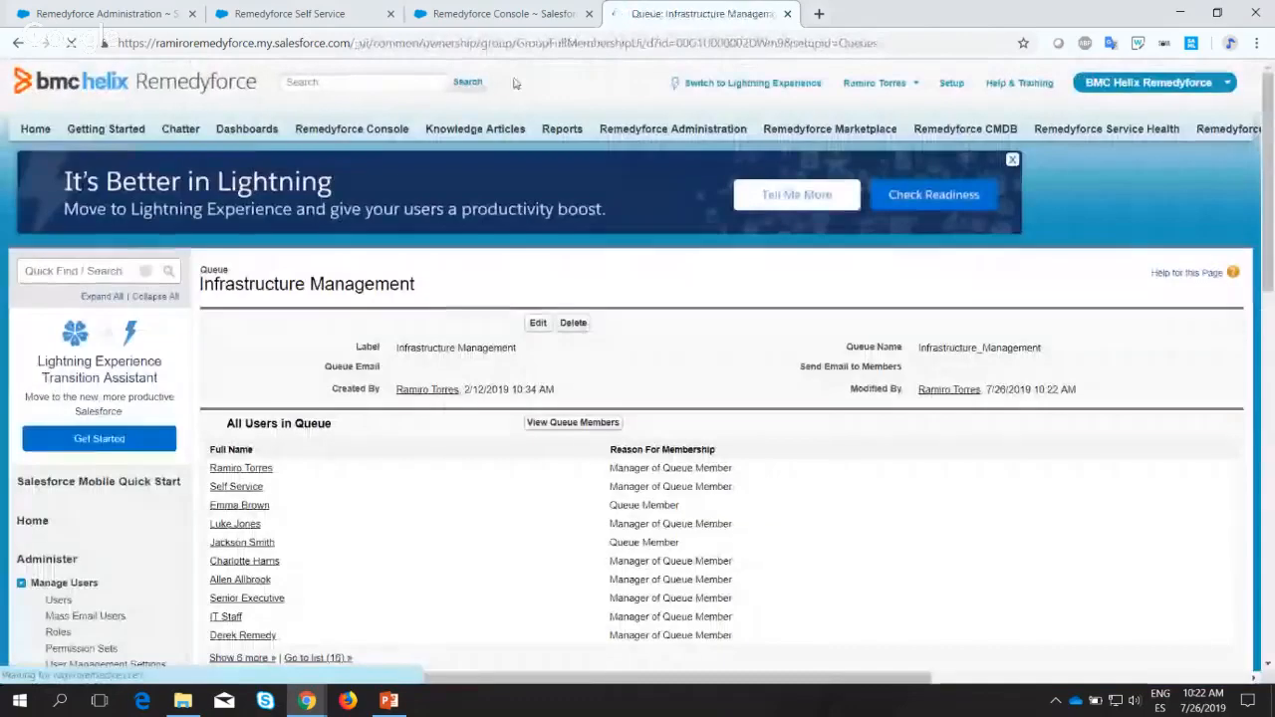
Switch to Remedyforce Administration and review the Hardware Auto Assignment mapping's condition, assigned queue and suggested owners.
click(457, 10)
click(687, 13)
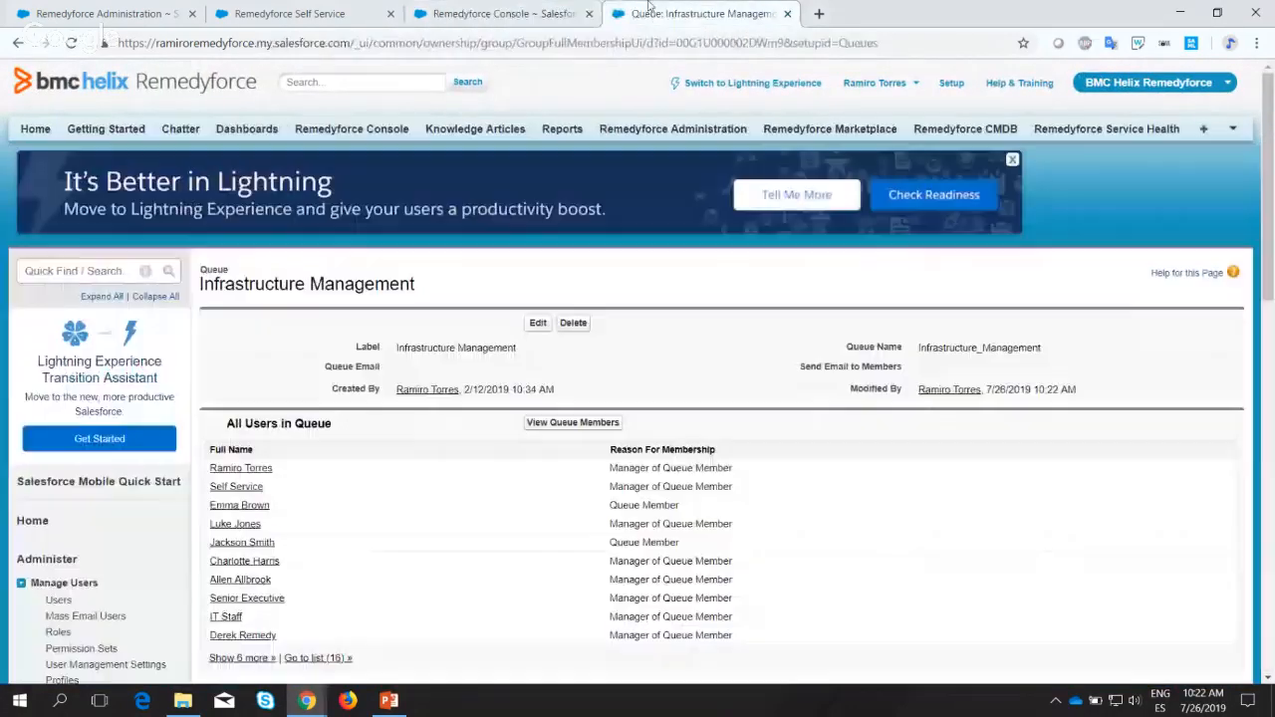
click(172, 7)
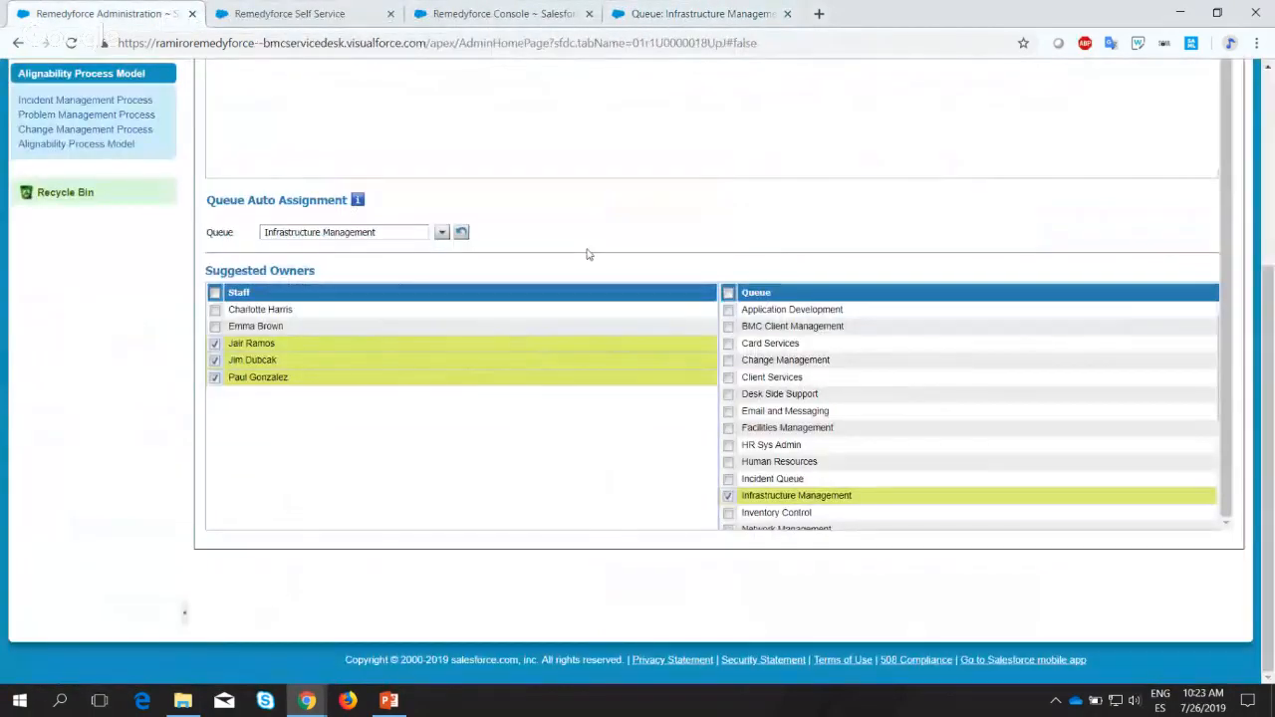
scroll(587, 253, up, 1)
scroll(587, 253, up, 3)
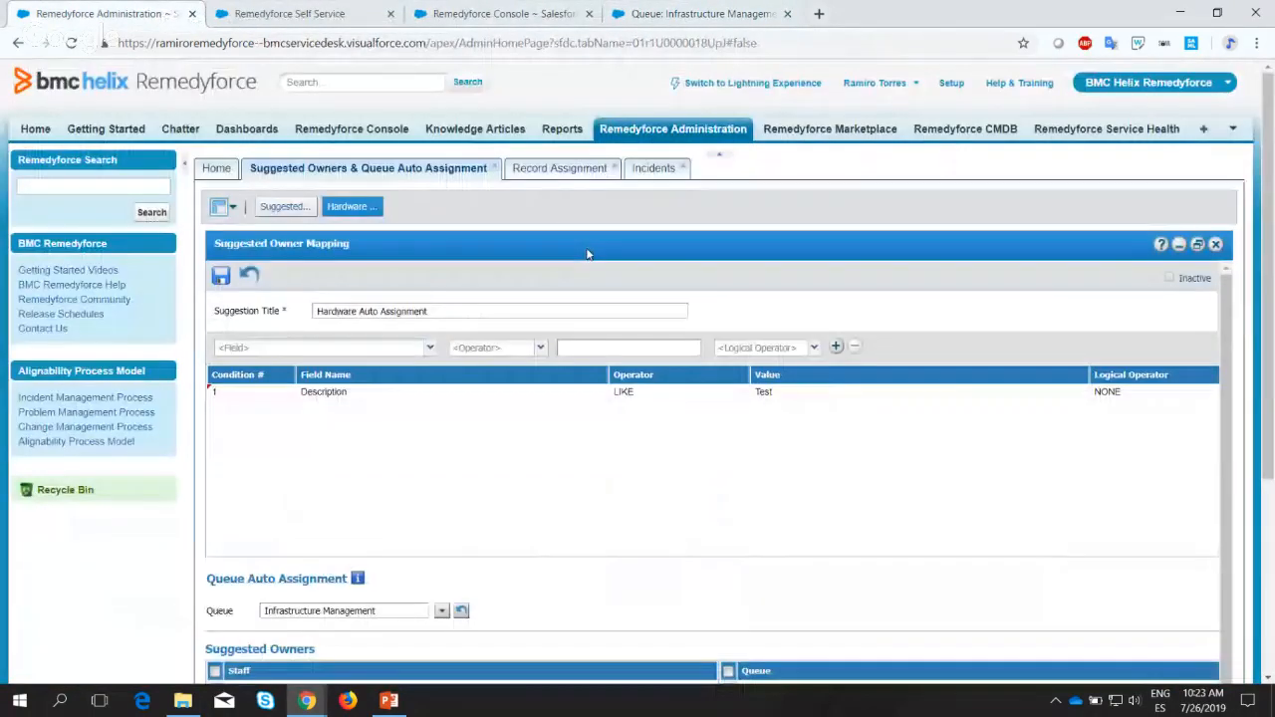
Return to the Remedyforce Administration home page and open the Clients list for managing users.
click(217, 169)
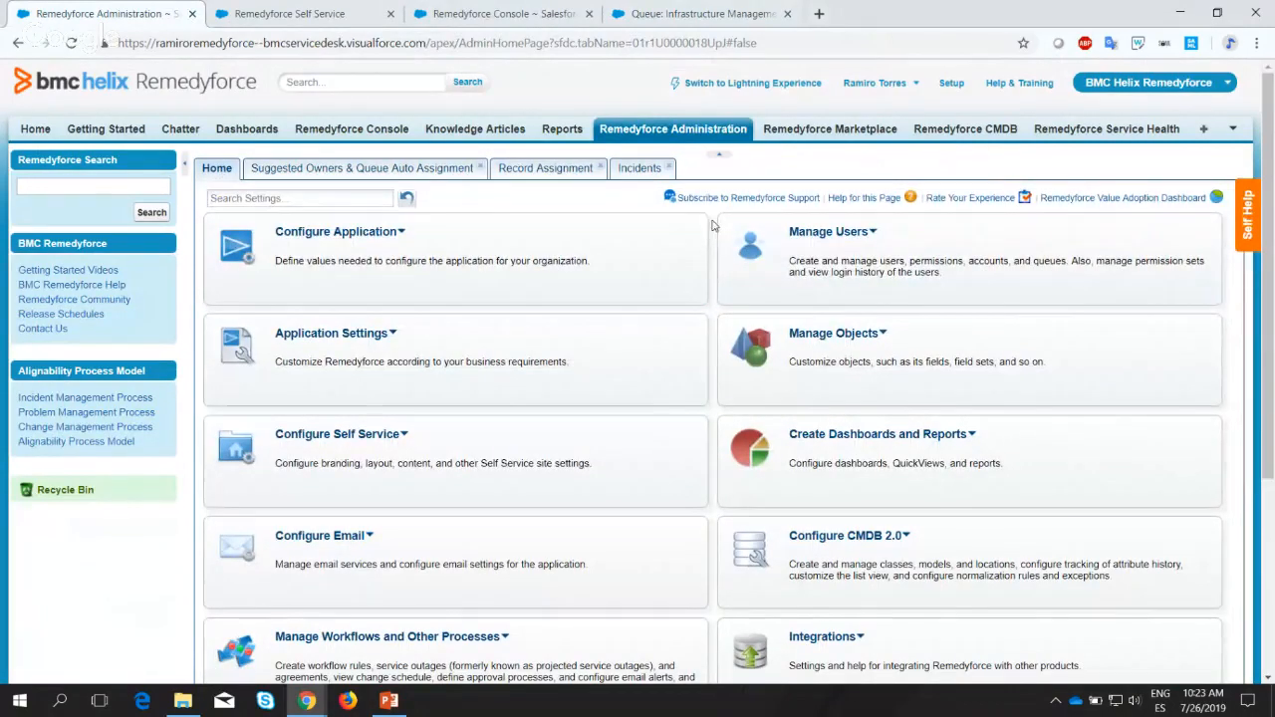
click(803, 240)
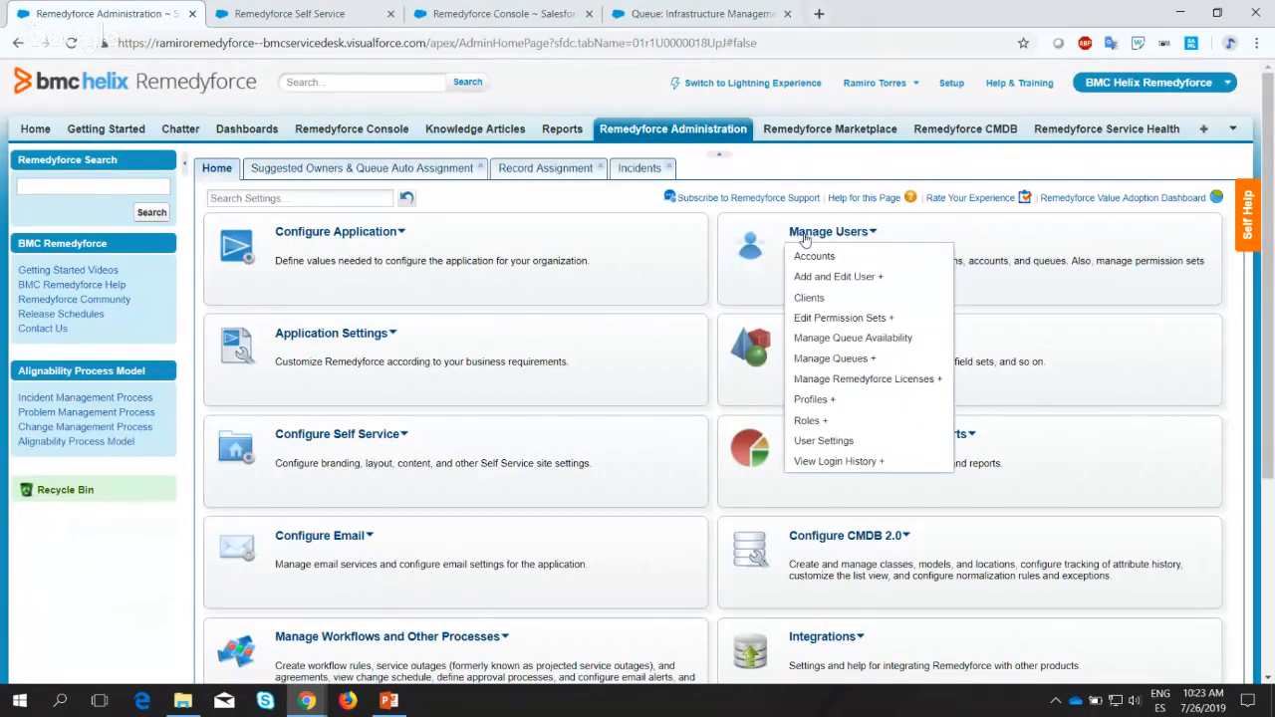
click(809, 297)
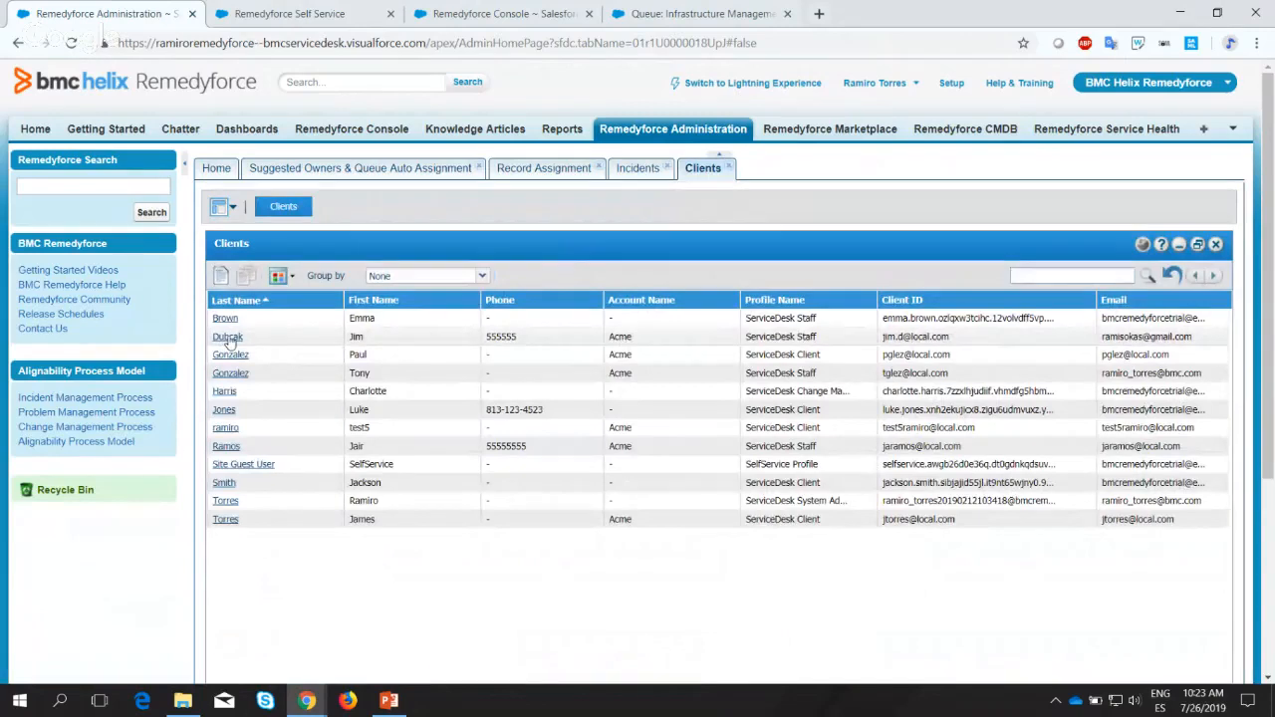
Open the client records of the four queue members and inspect the Business Hours field on the last one.
click(227, 337)
click(279, 209)
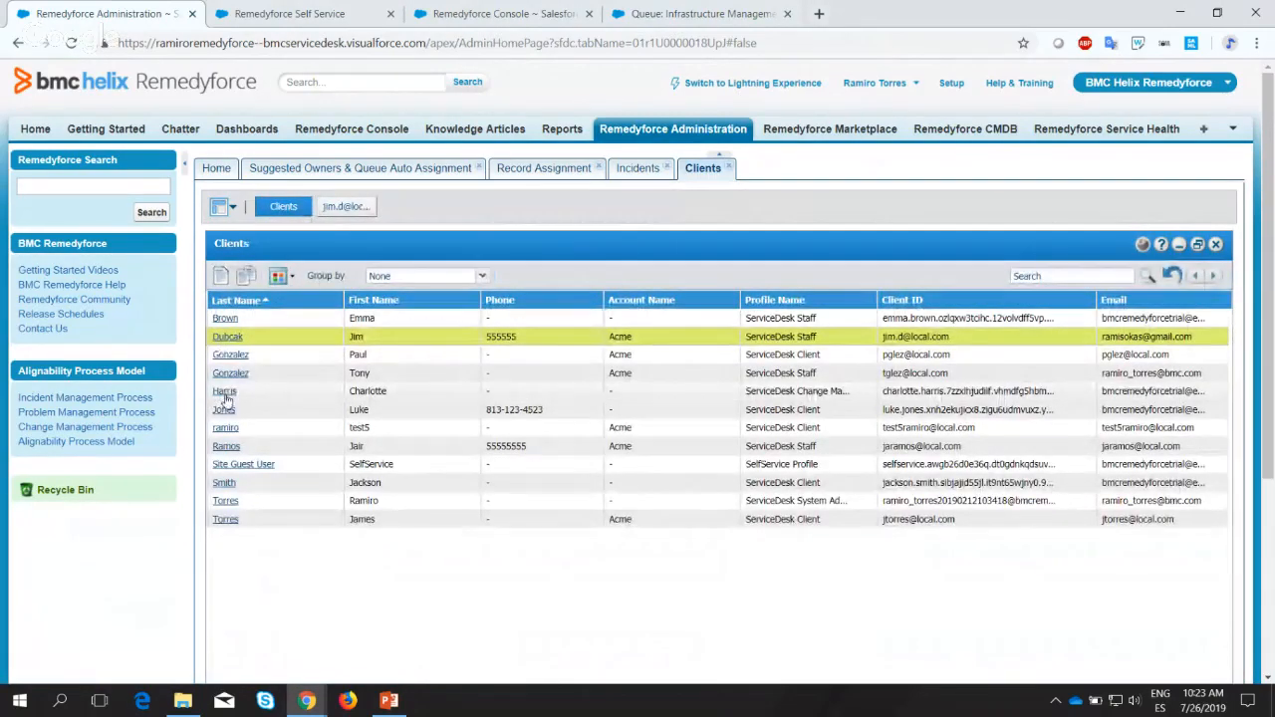
click(229, 450)
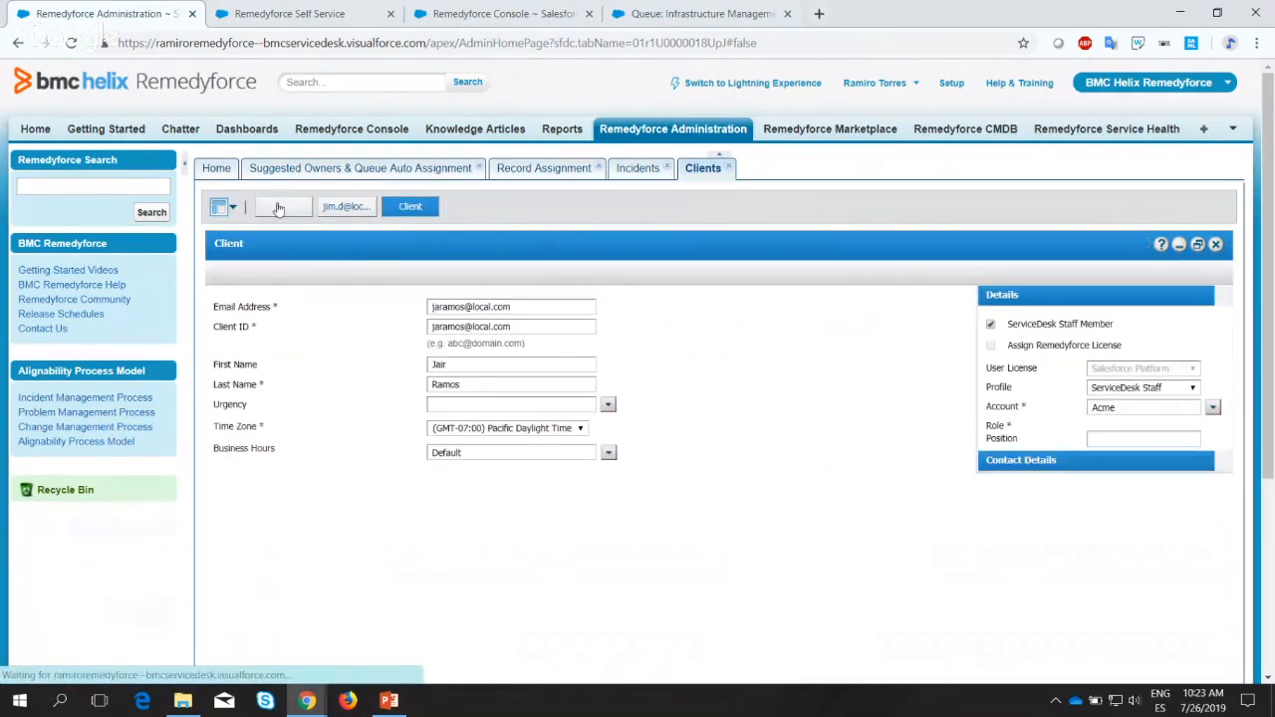
click(282, 206)
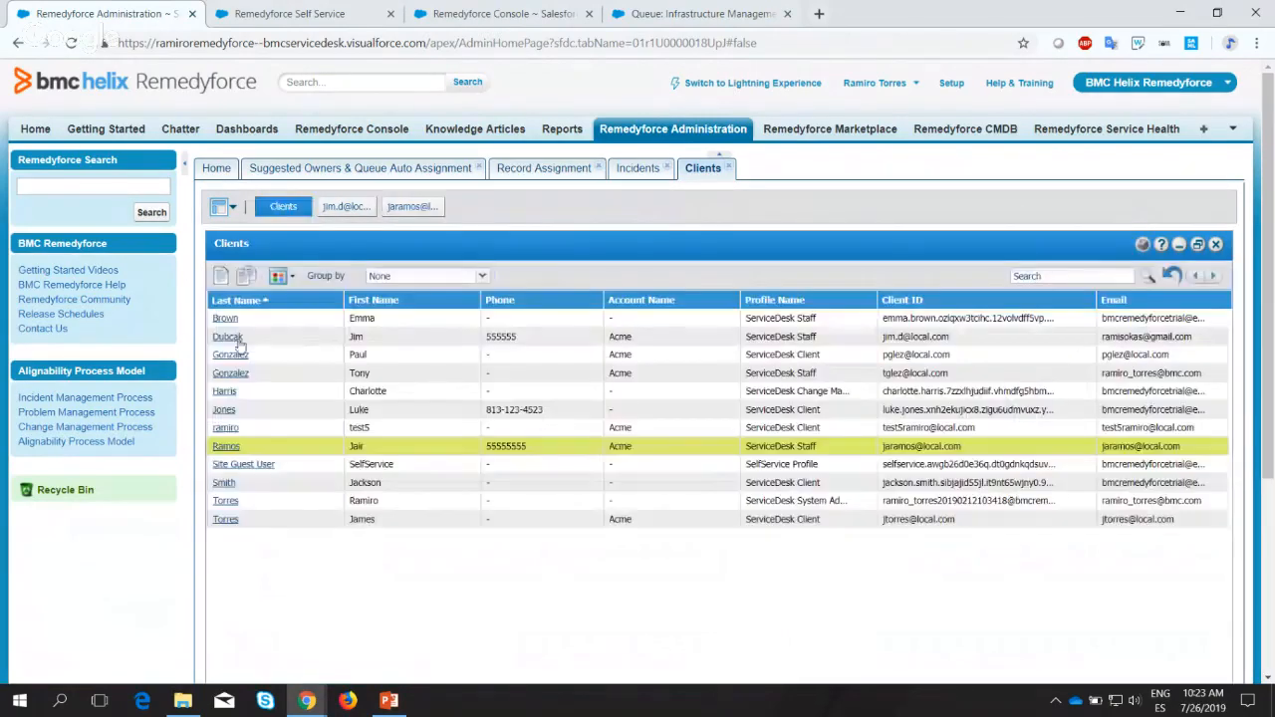
click(226, 484)
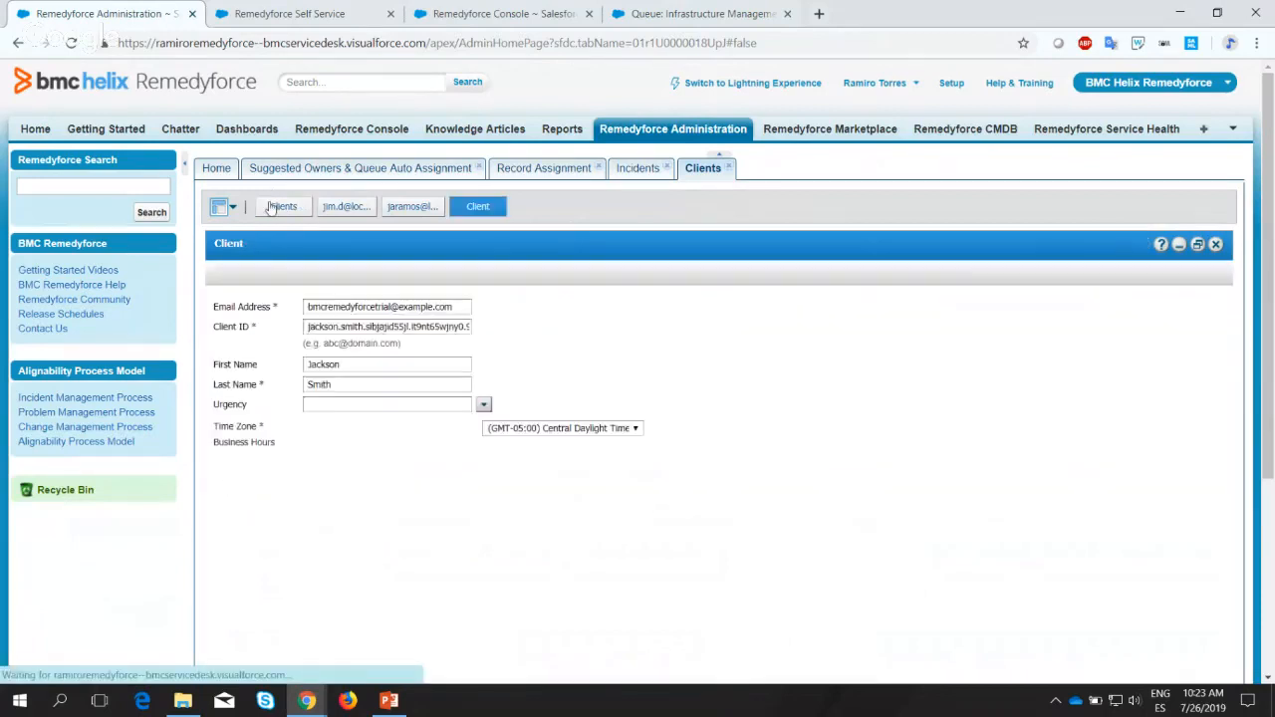
click(283, 207)
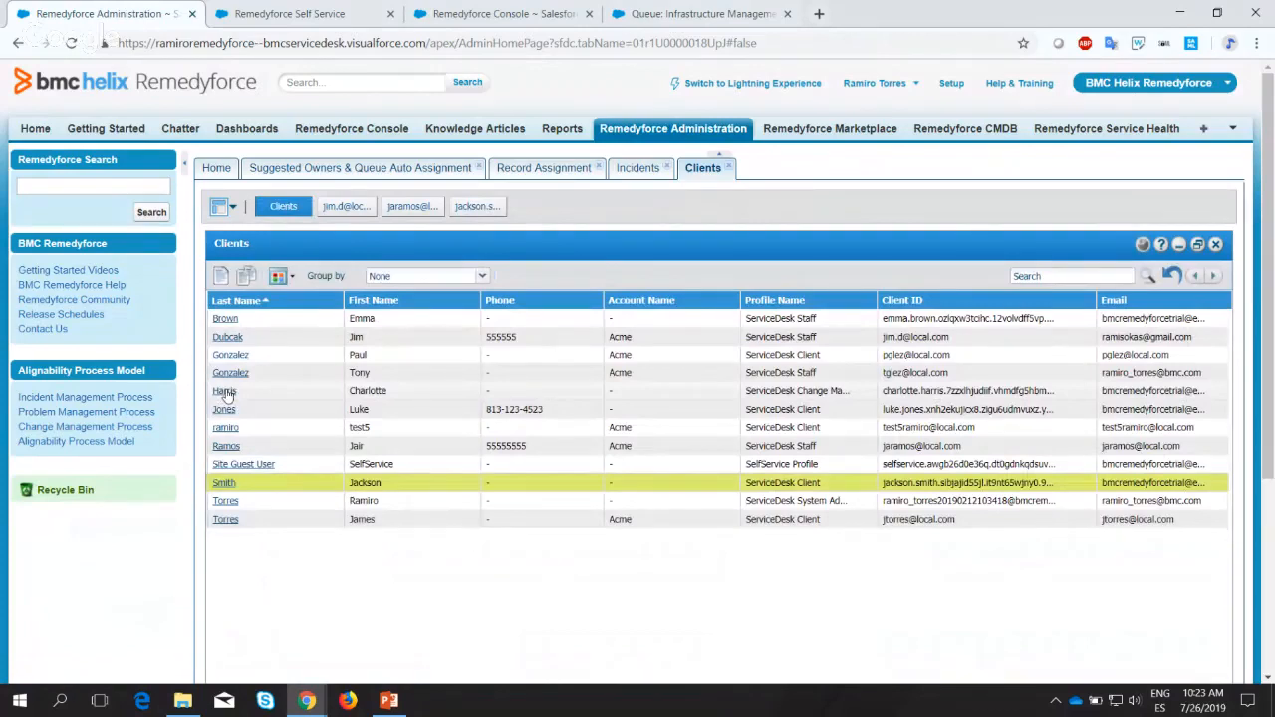
click(224, 318)
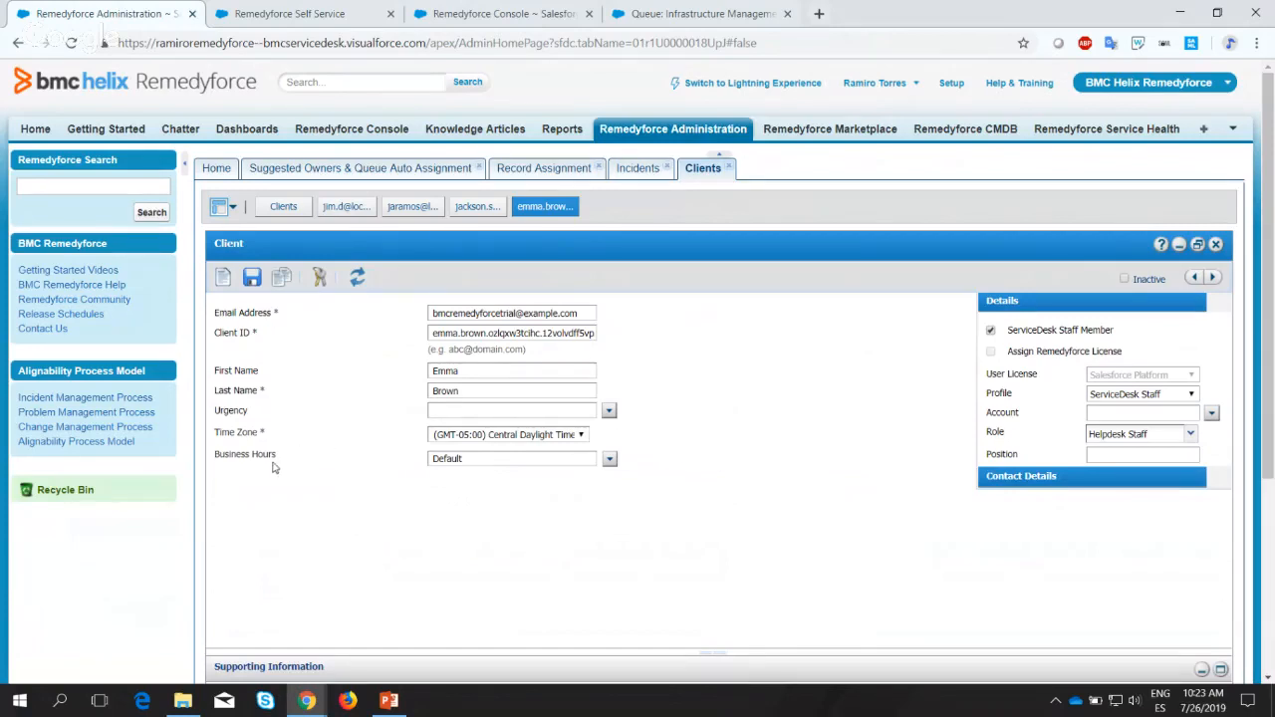
drag(247, 458, 217, 457)
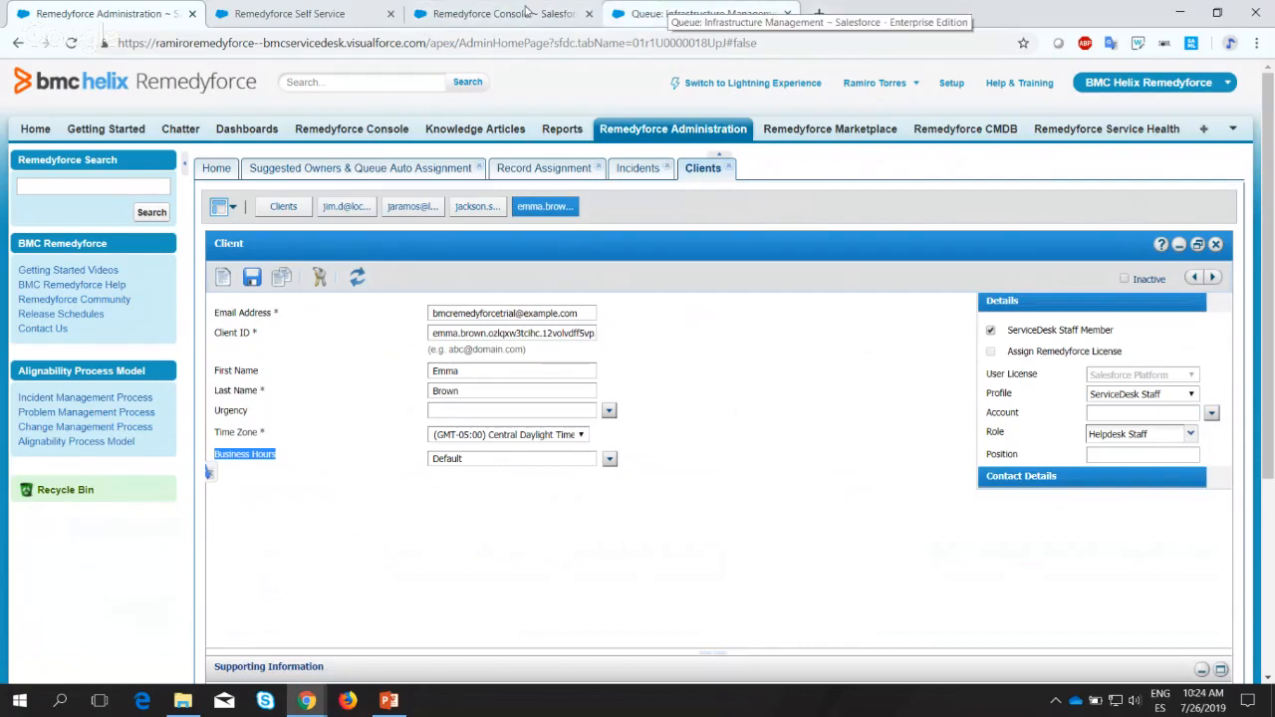
Switch to Salesforce Setup, search for "users", and open the Main Panel field set of the Users object for editing.
click(670, 17)
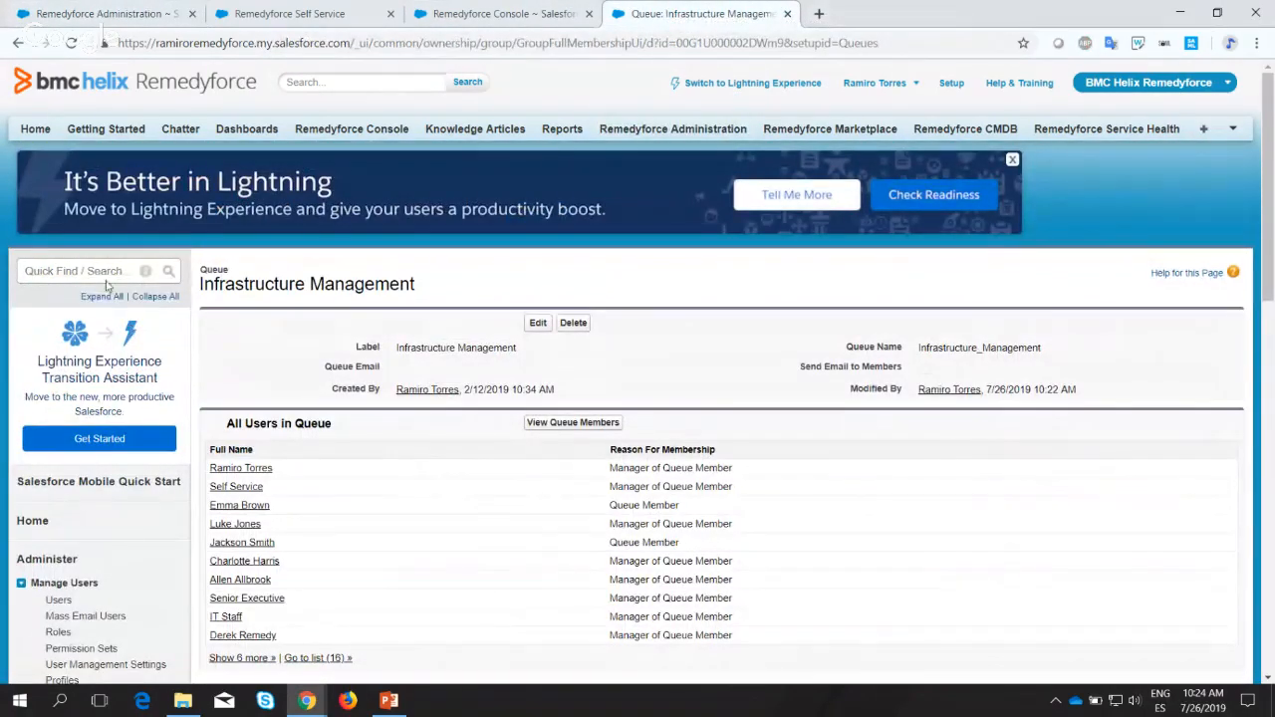
scroll(104, 289, down, 1)
click(92, 211)
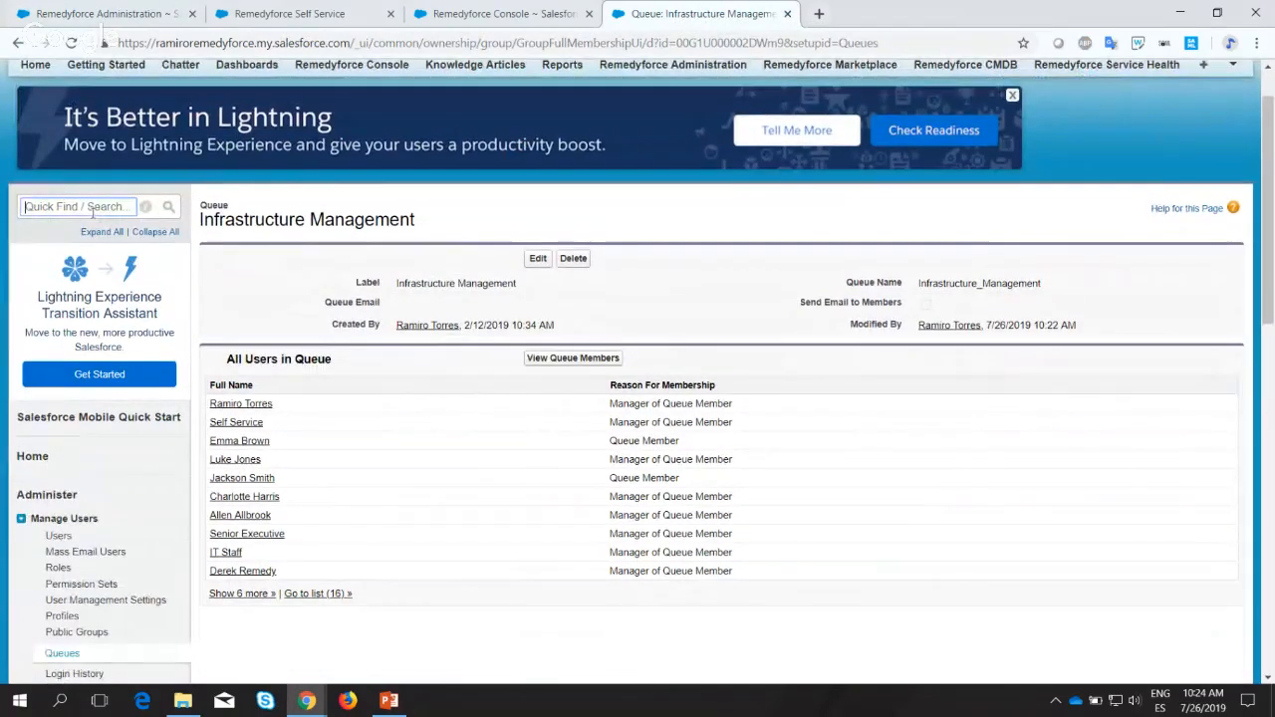
text(users)
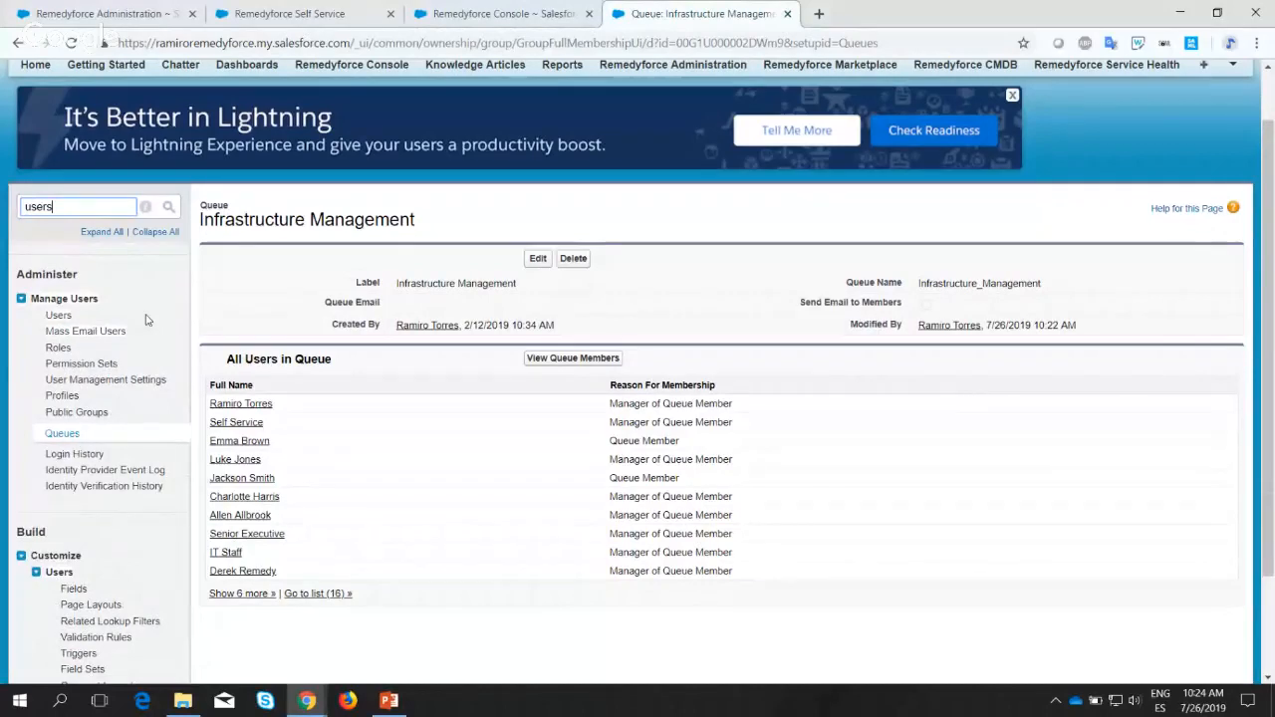
scroll(145, 320, down, 2)
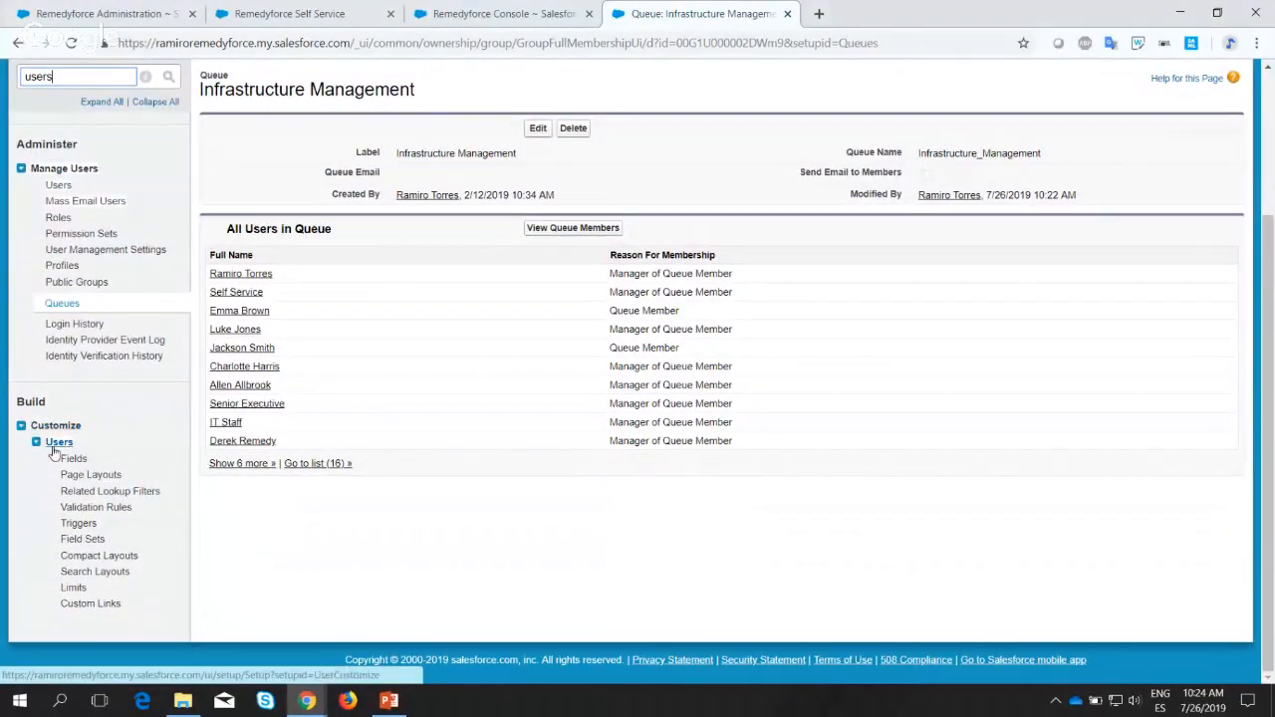
click(86, 543)
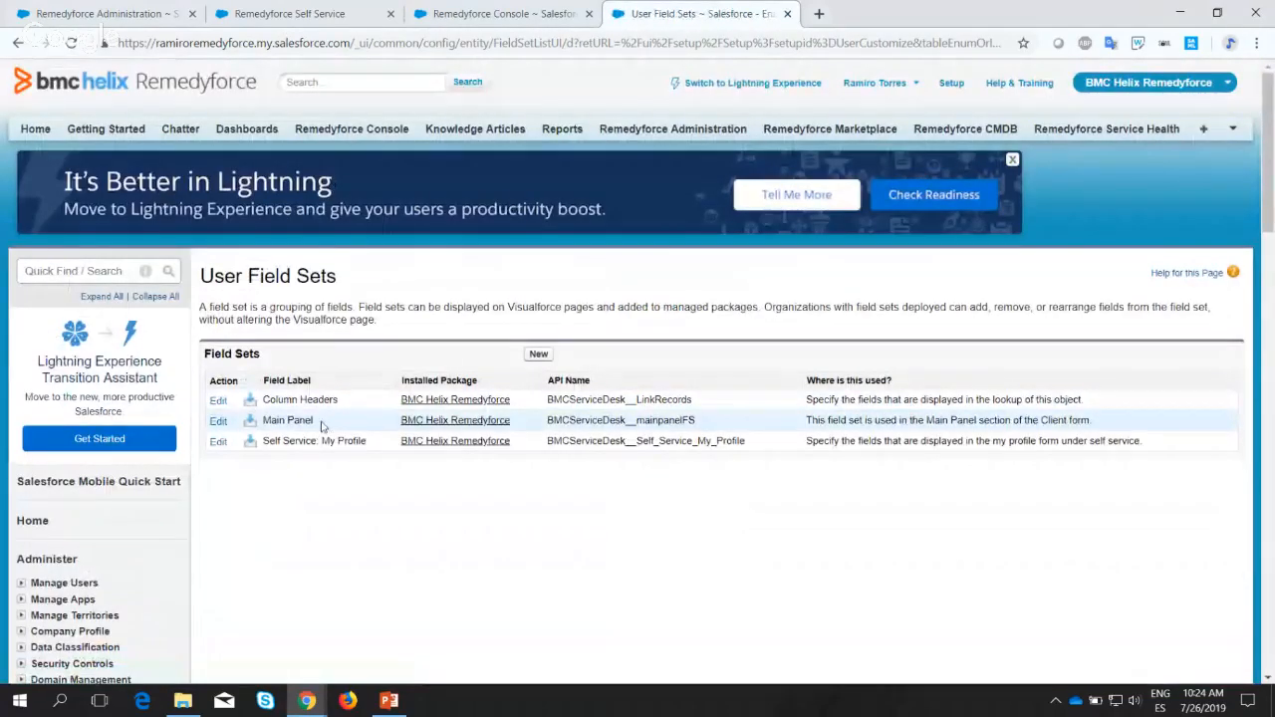
drag(285, 430, 267, 423)
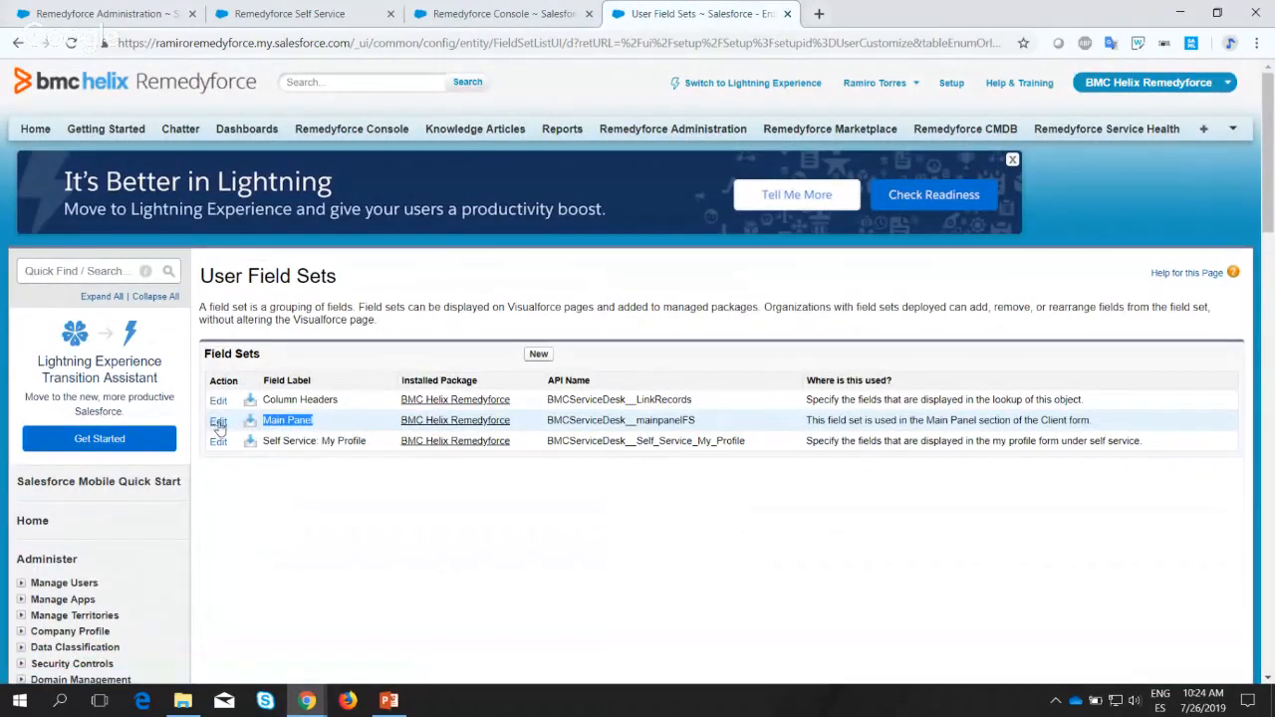
click(219, 424)
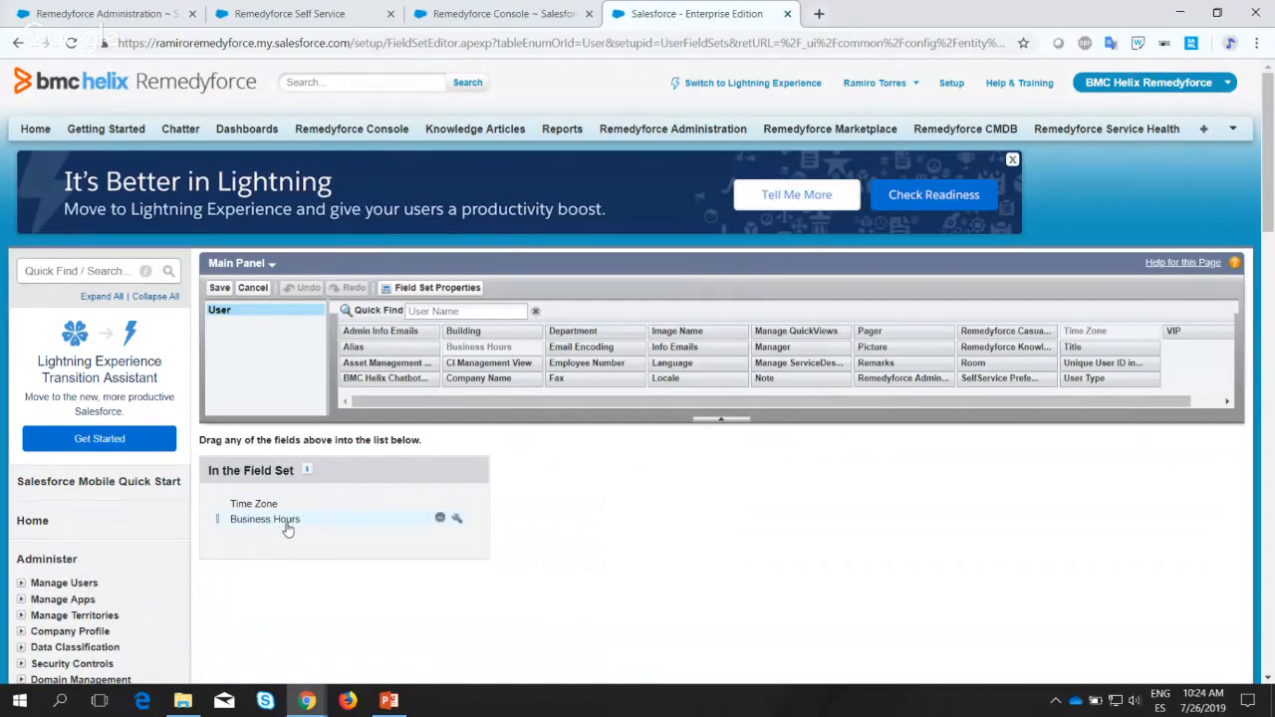
Look up the Business Hours field in the Main Panel field set by searching for "bus", and close the Setup page unchanged.
click(516, 8)
click(697, 13)
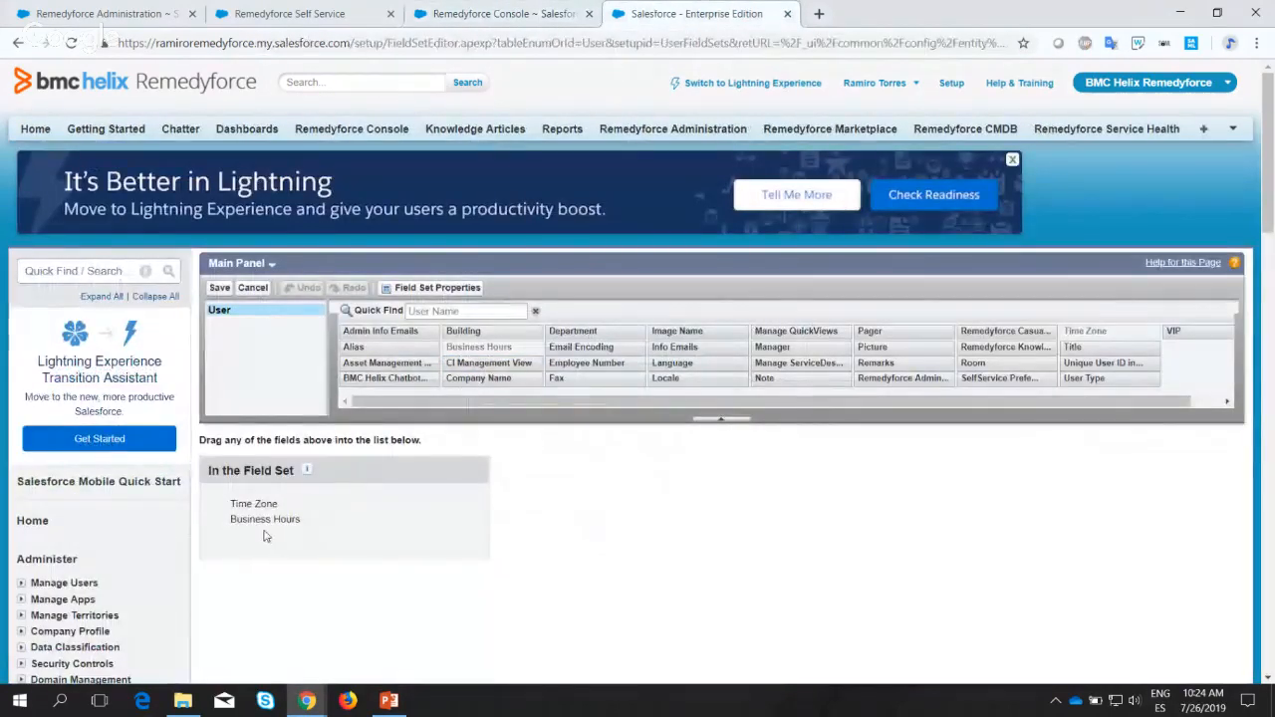
click(440, 311)
text(b)
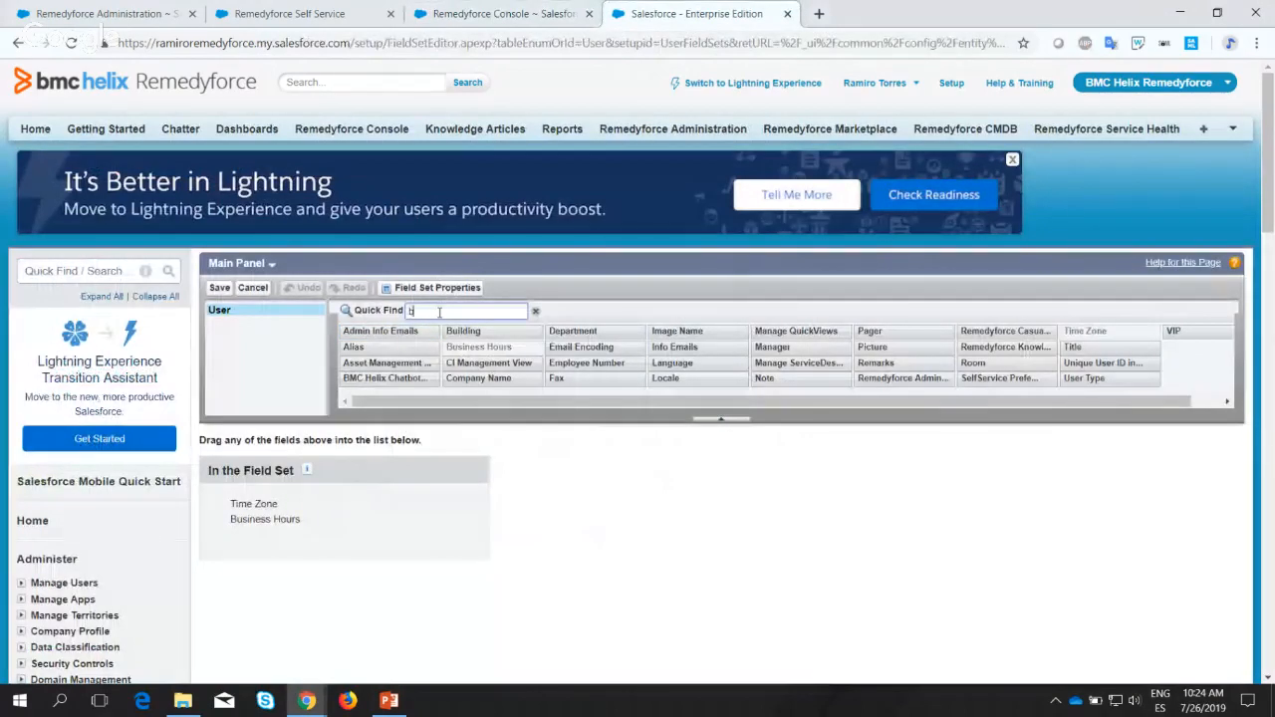
text(us)
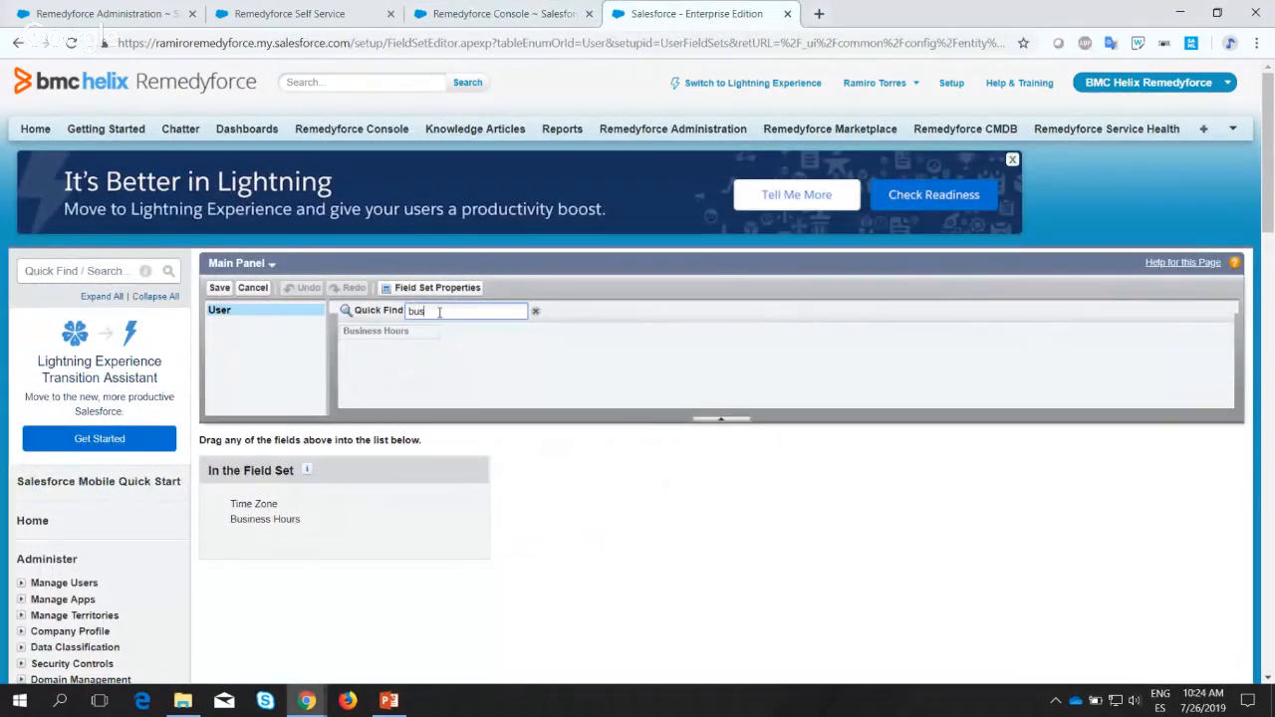
drag(365, 330, 375, 334)
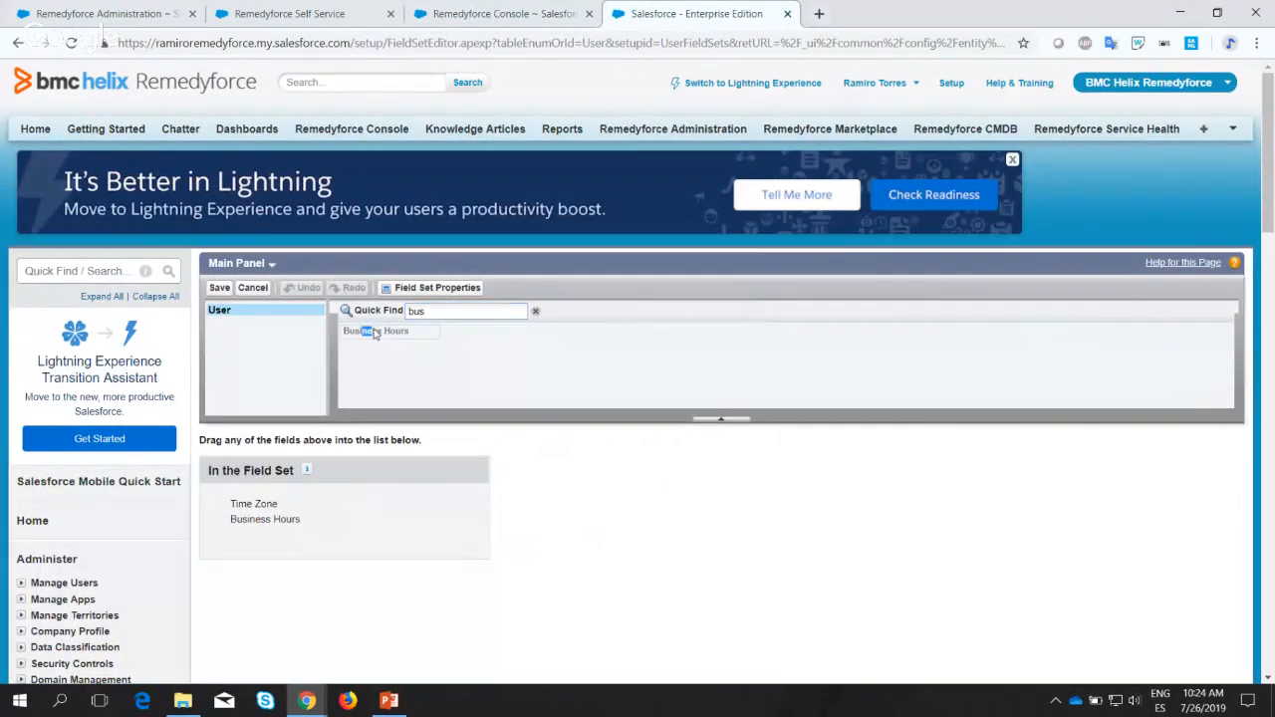
click(265, 546)
click(788, 14)
In Remedyforce Administration's application settings, open Form Assignment, save the Client form's field set assignment for ServiceDesk System Administrator, and close it.
click(99, 13)
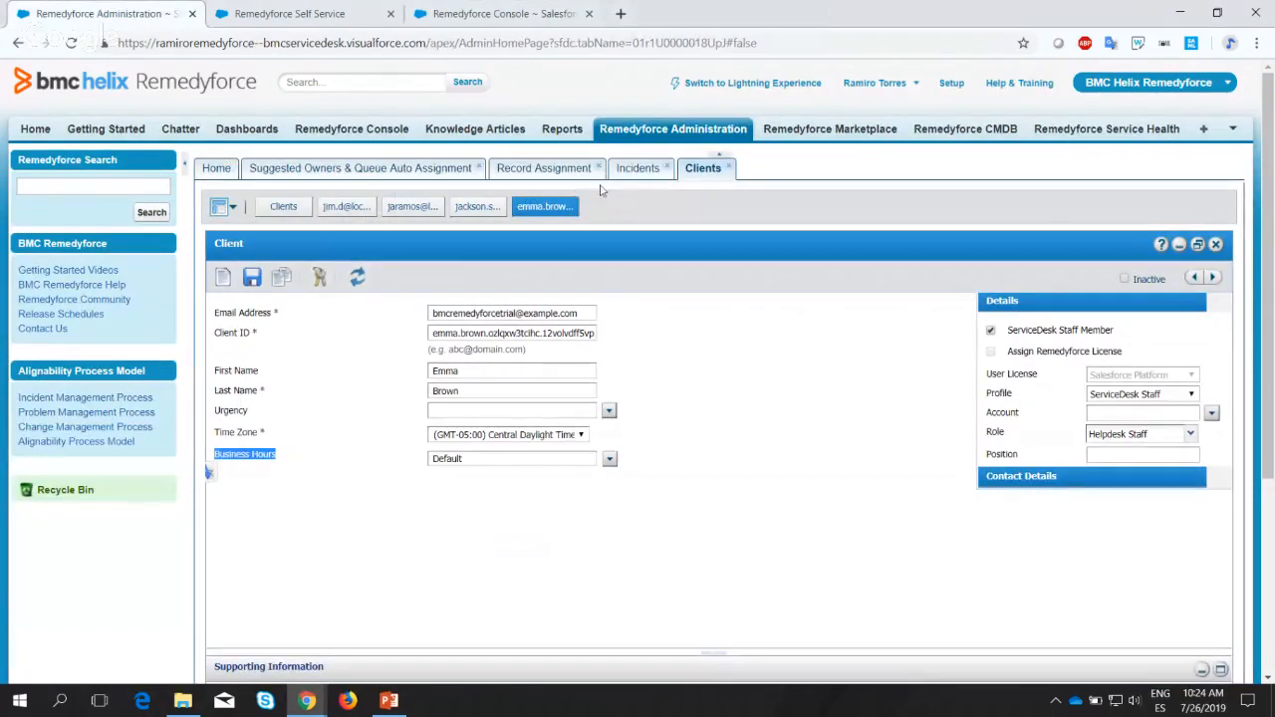
click(217, 169)
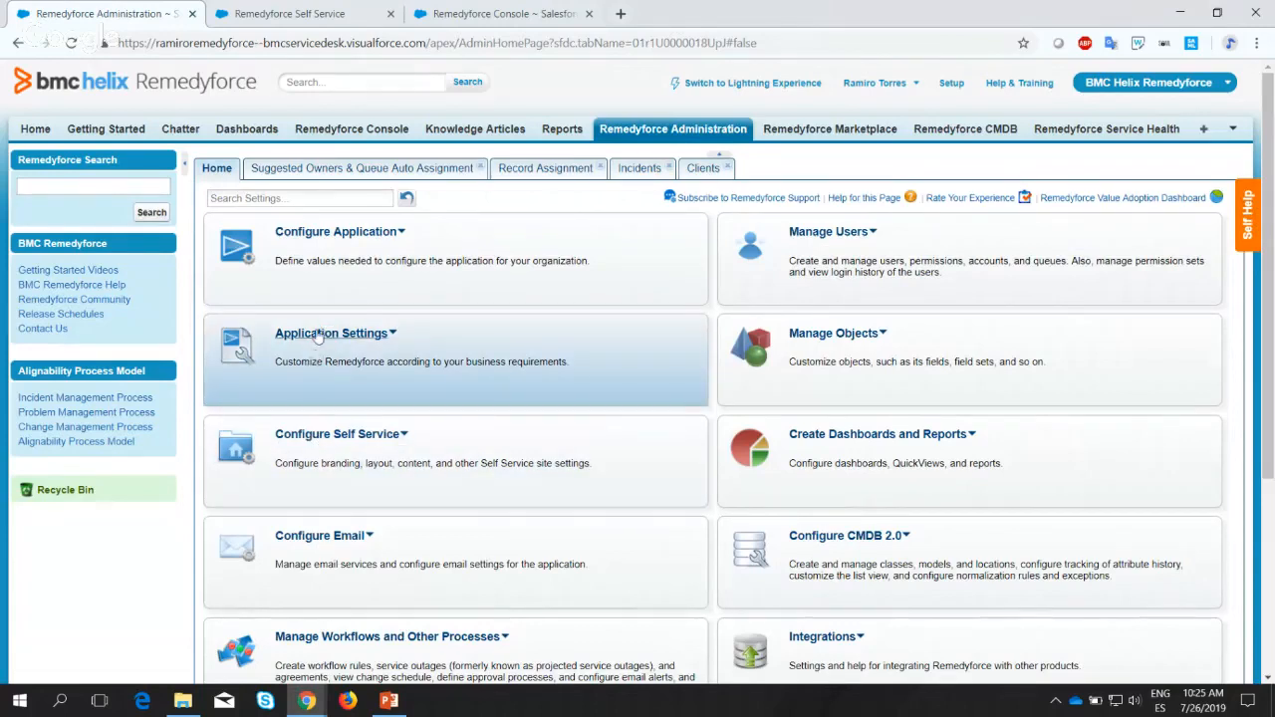
click(316, 336)
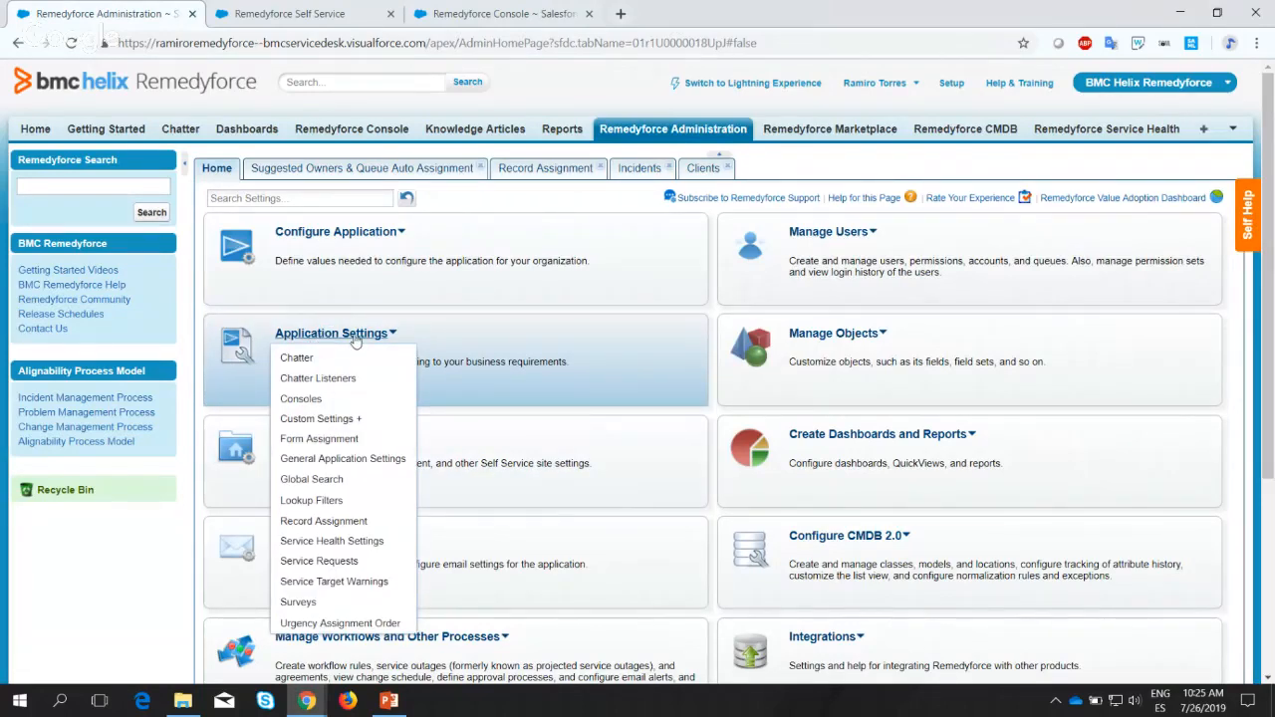
click(343, 439)
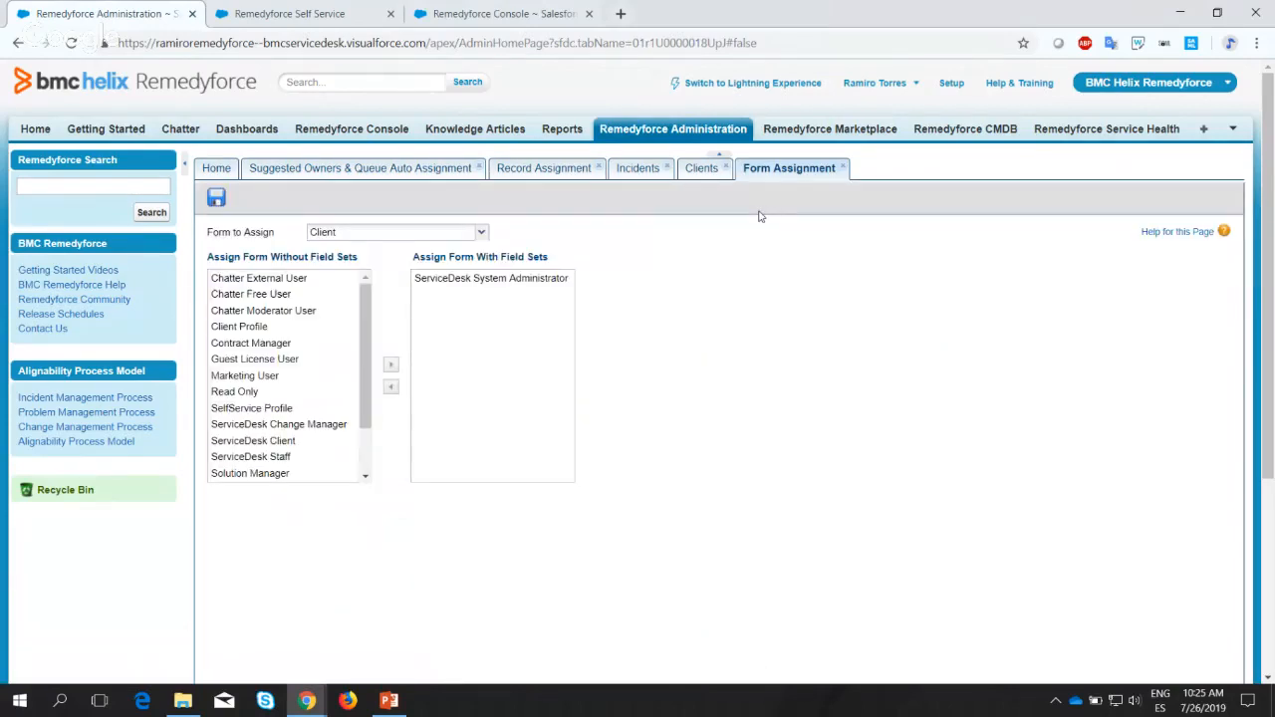
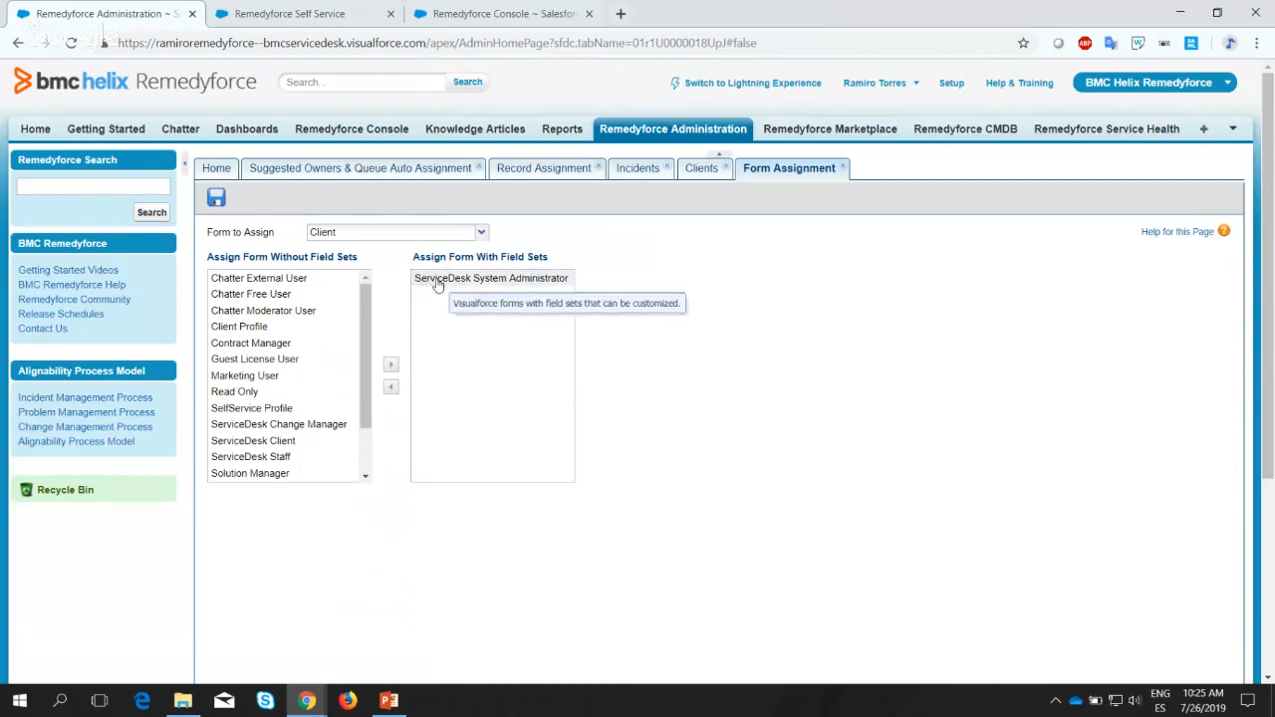
click(216, 198)
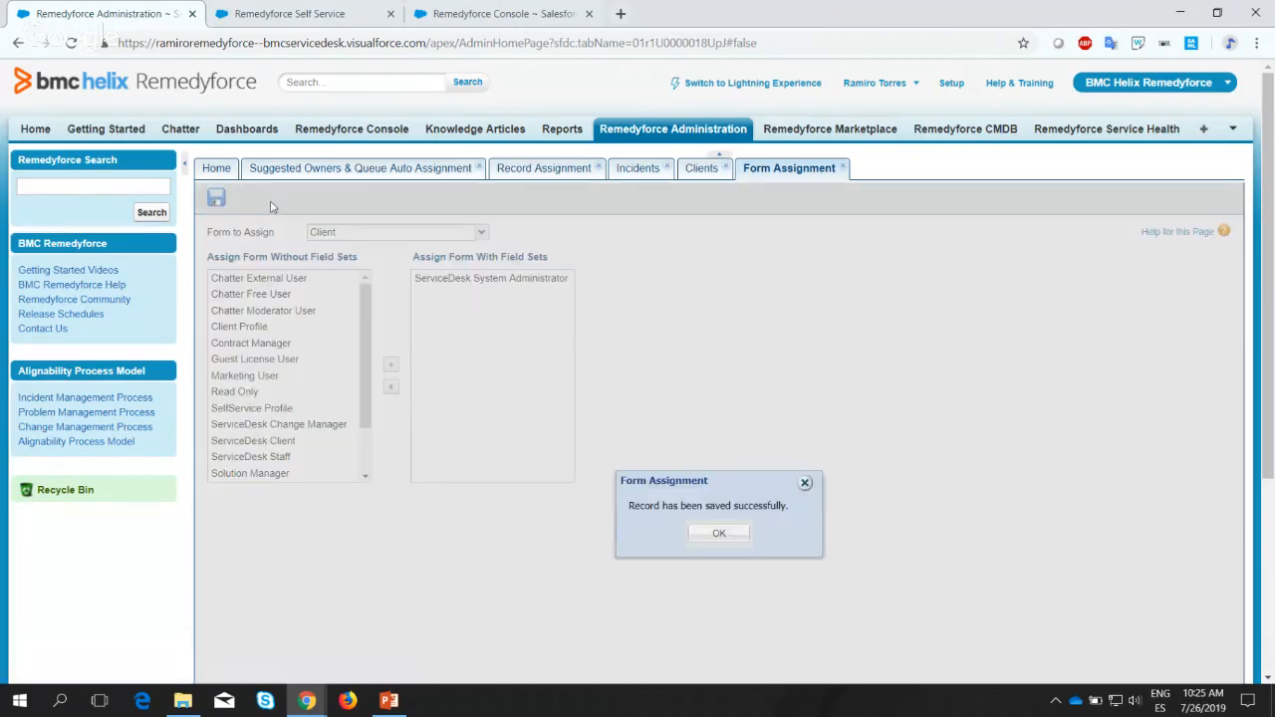
click(719, 533)
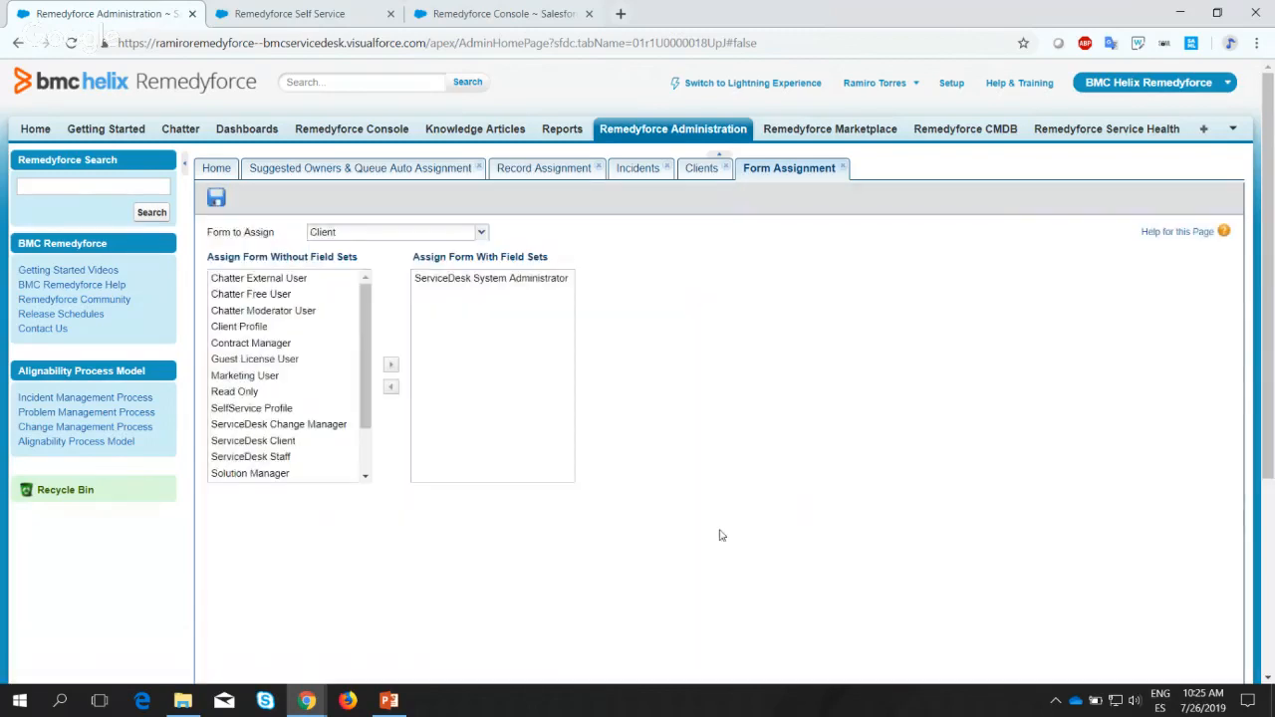
click(842, 168)
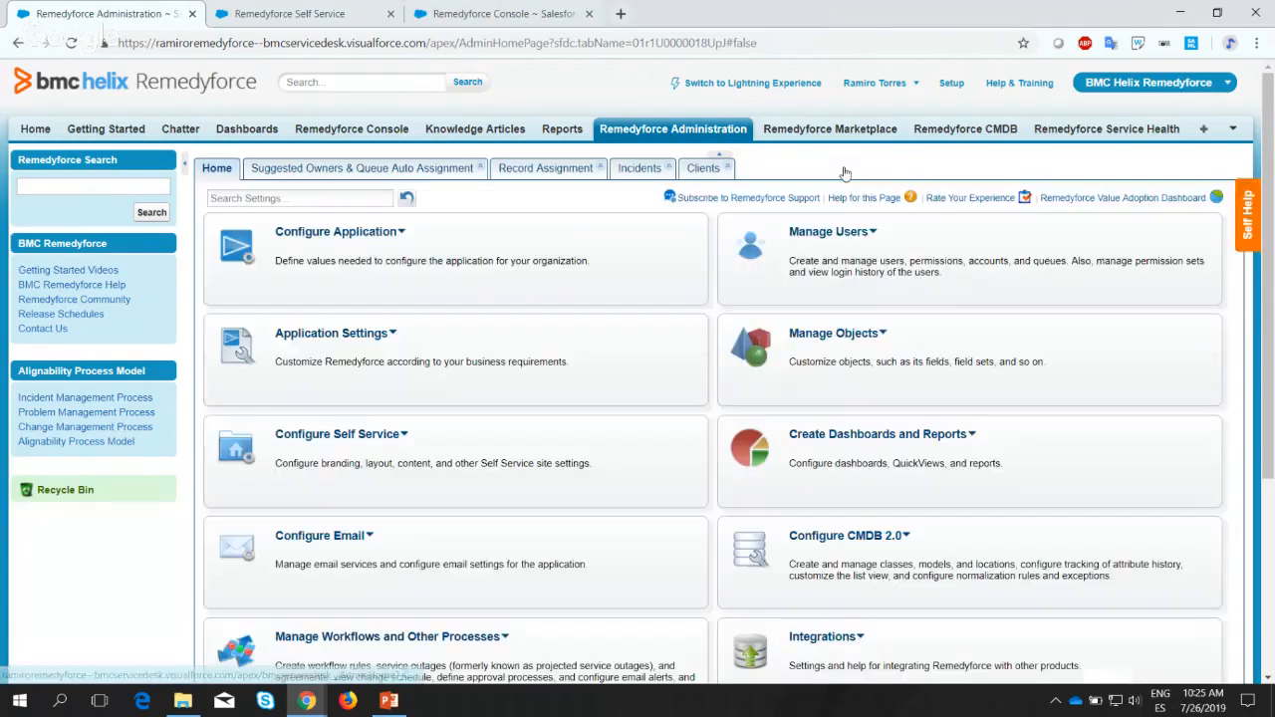
Return to the open clients, set the fourth queue member's business hours to 9-5 (Central US), and save the record.
click(703, 168)
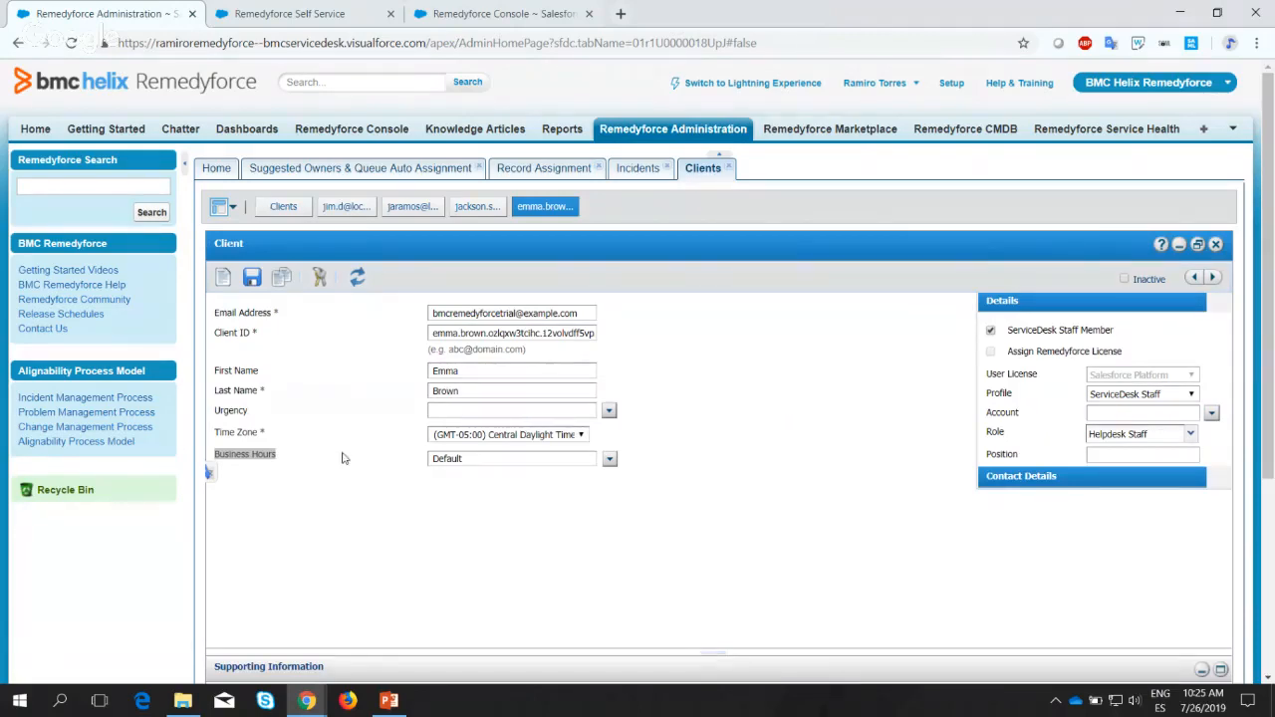
click(309, 475)
click(391, 477)
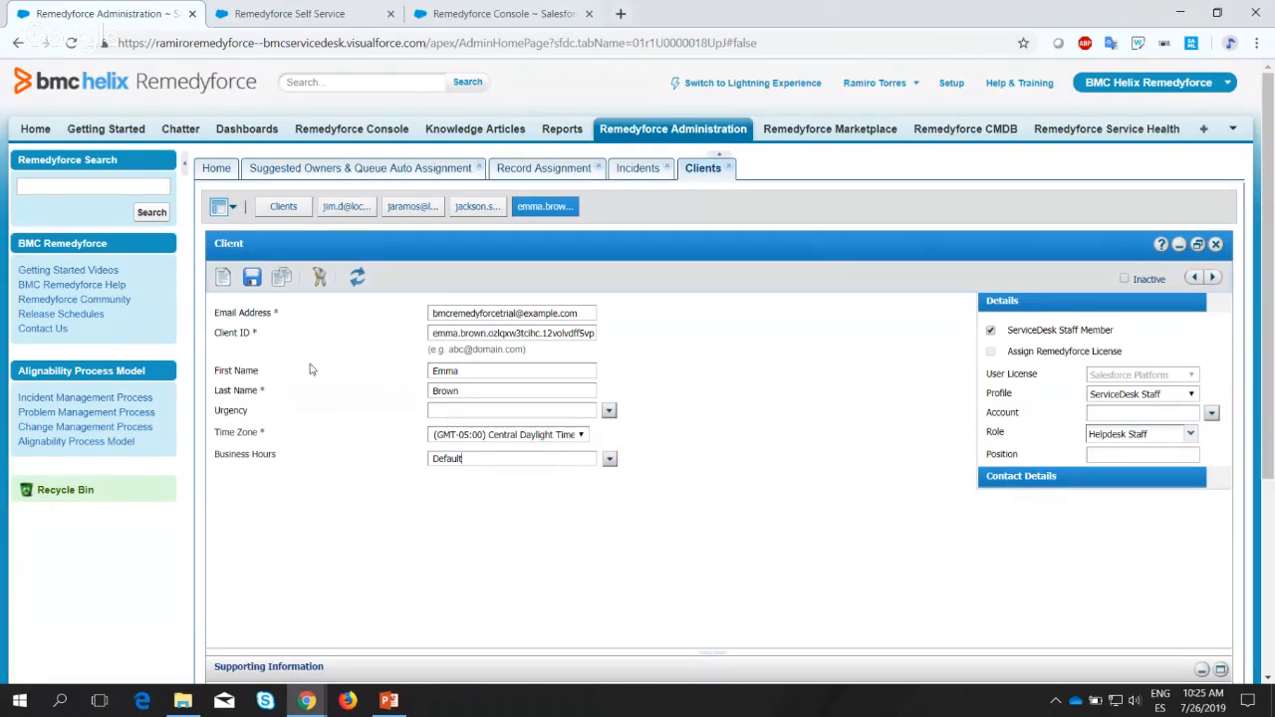
click(535, 465)
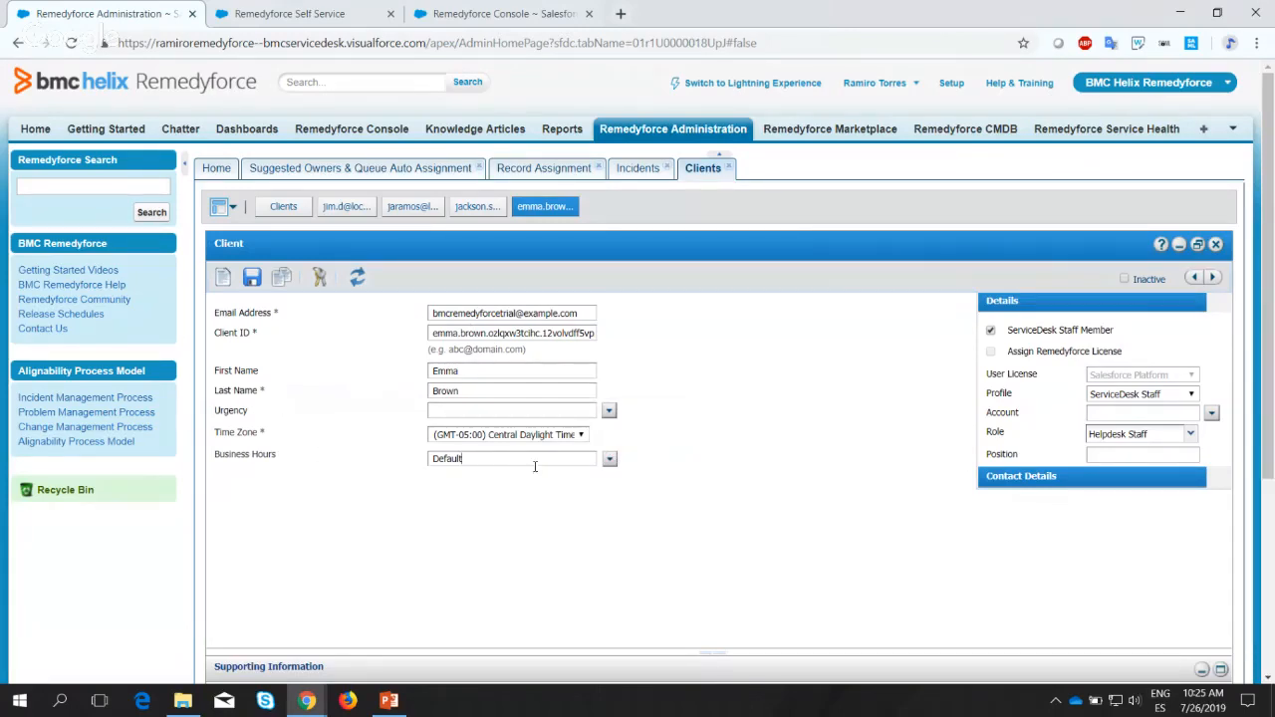
drag(475, 461, 411, 465)
click(610, 459)
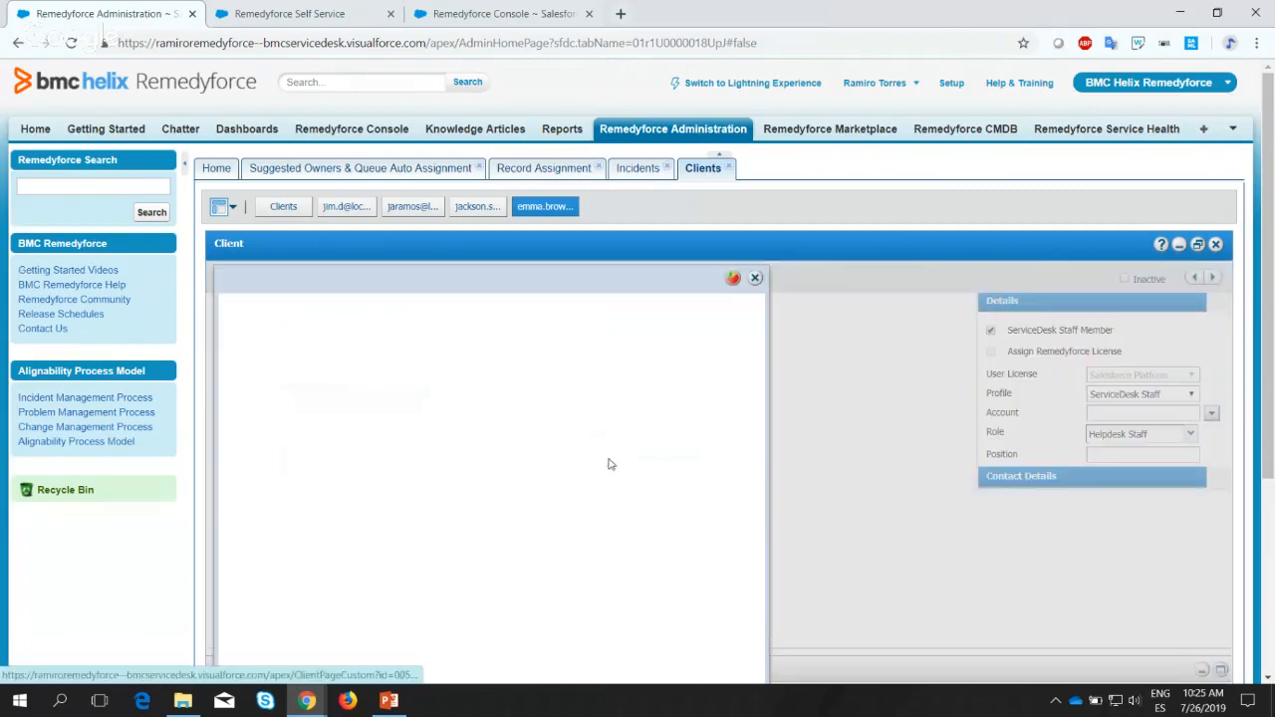
drag(584, 279, 838, 267)
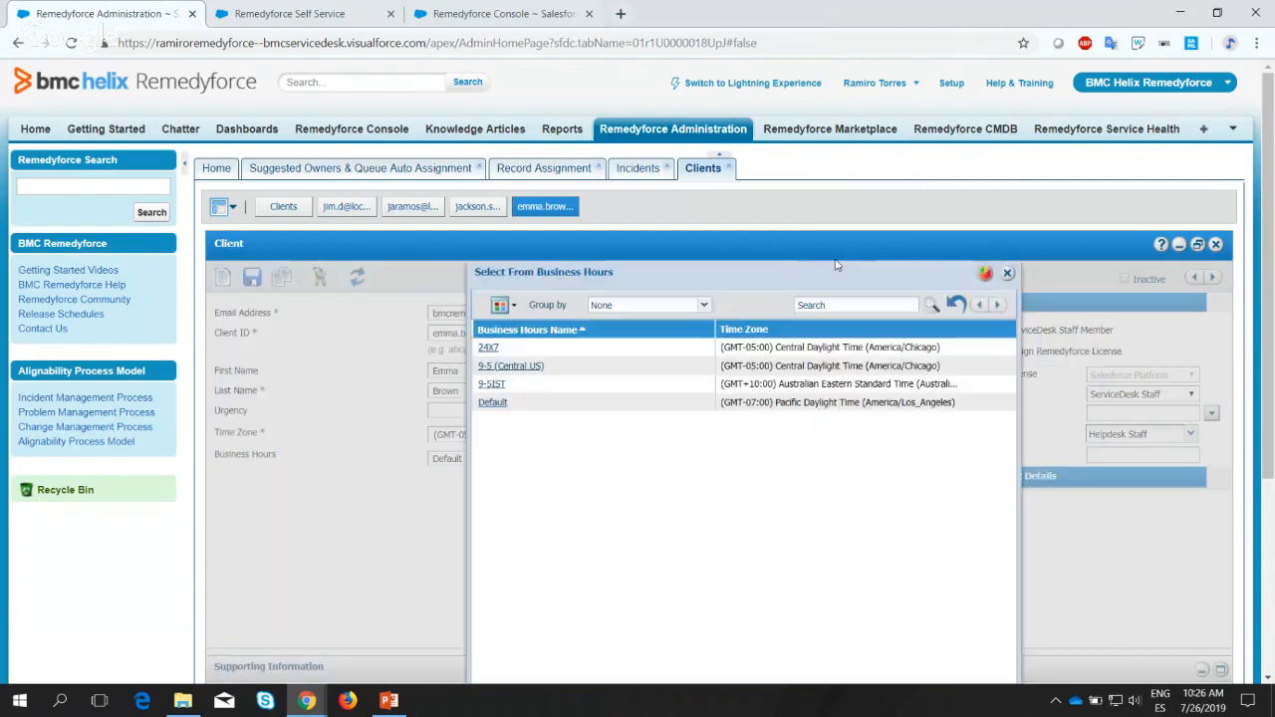
click(510, 368)
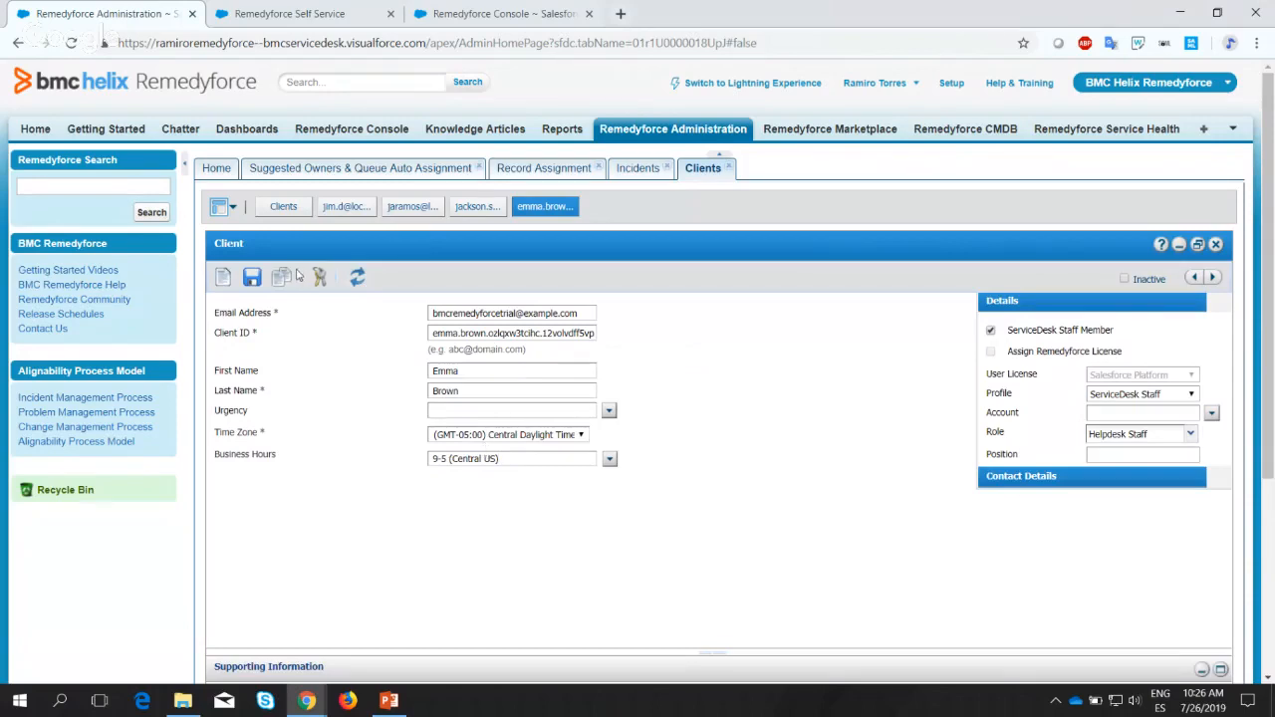
click(252, 277)
Set the business hours of the third open client record to 9-5IST and save it.
click(474, 207)
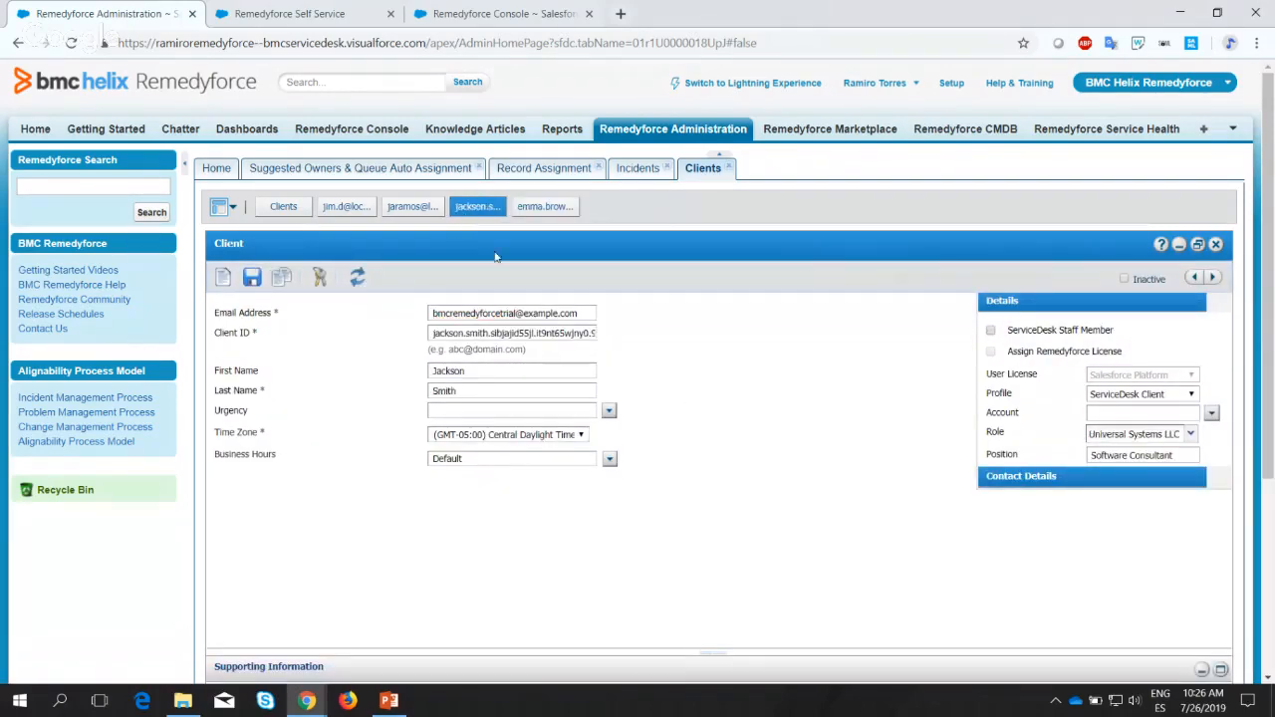
click(609, 460)
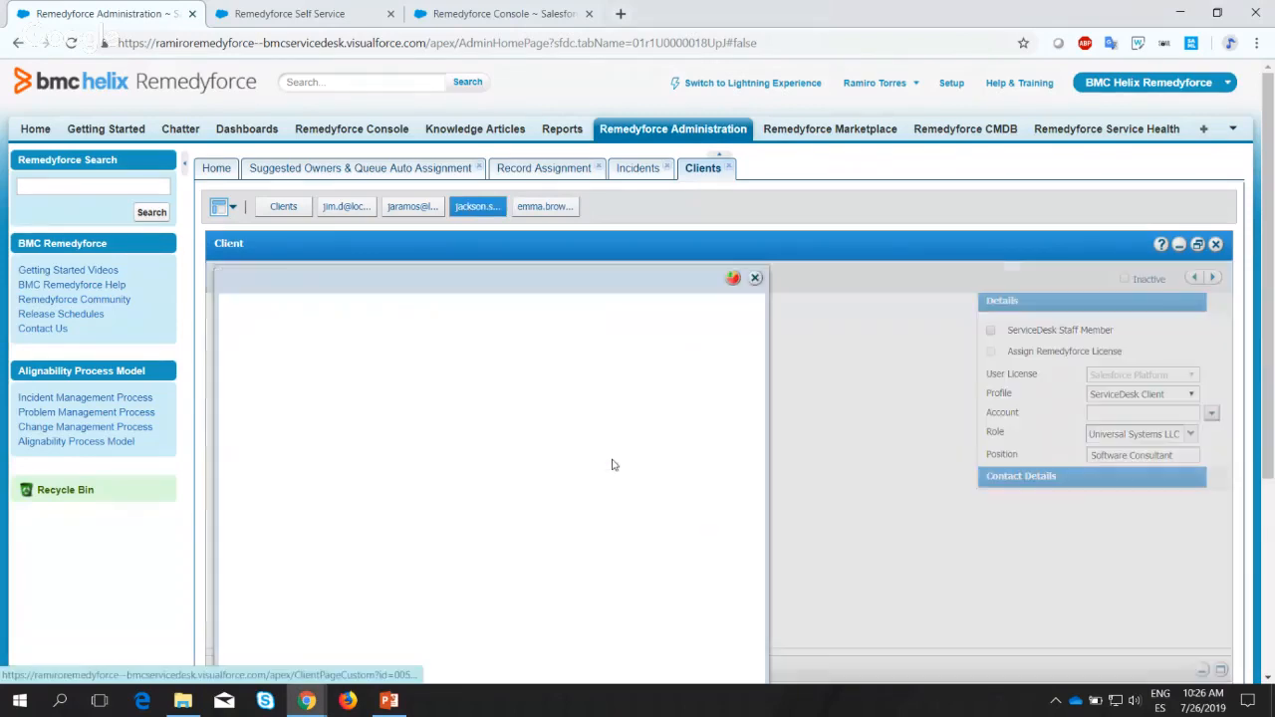
drag(512, 277, 720, 289)
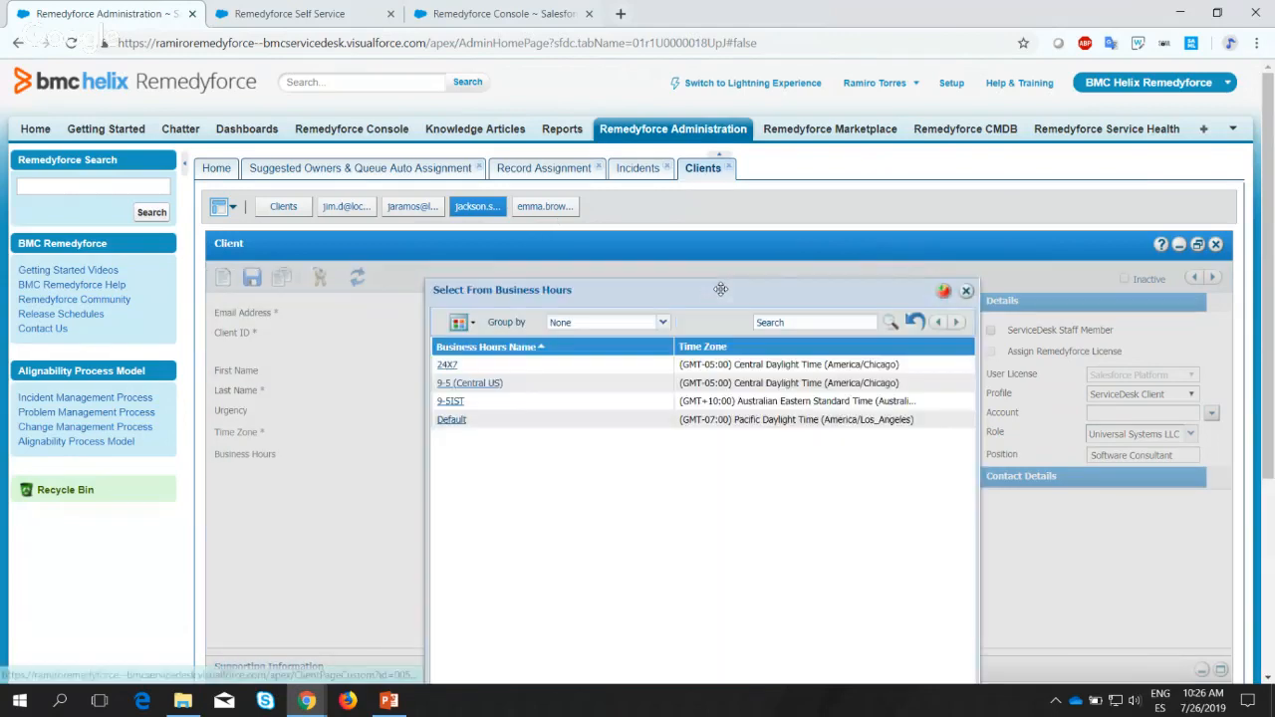
click(451, 404)
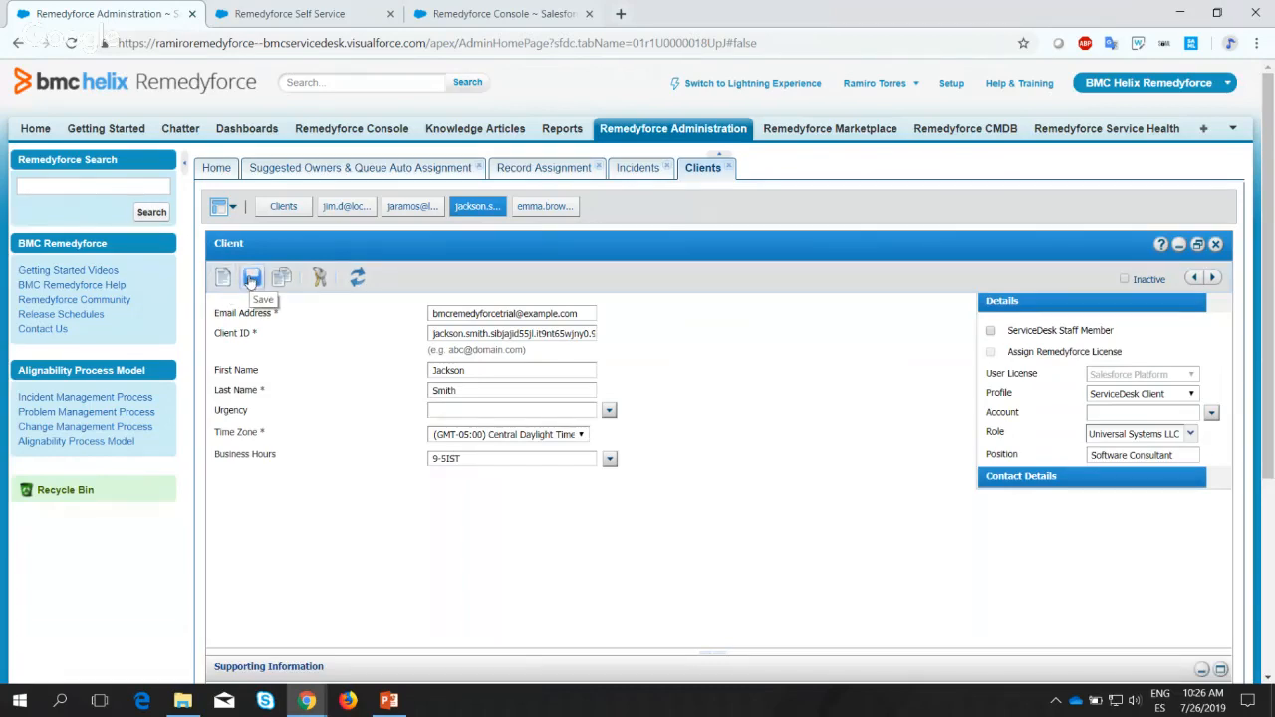
click(251, 280)
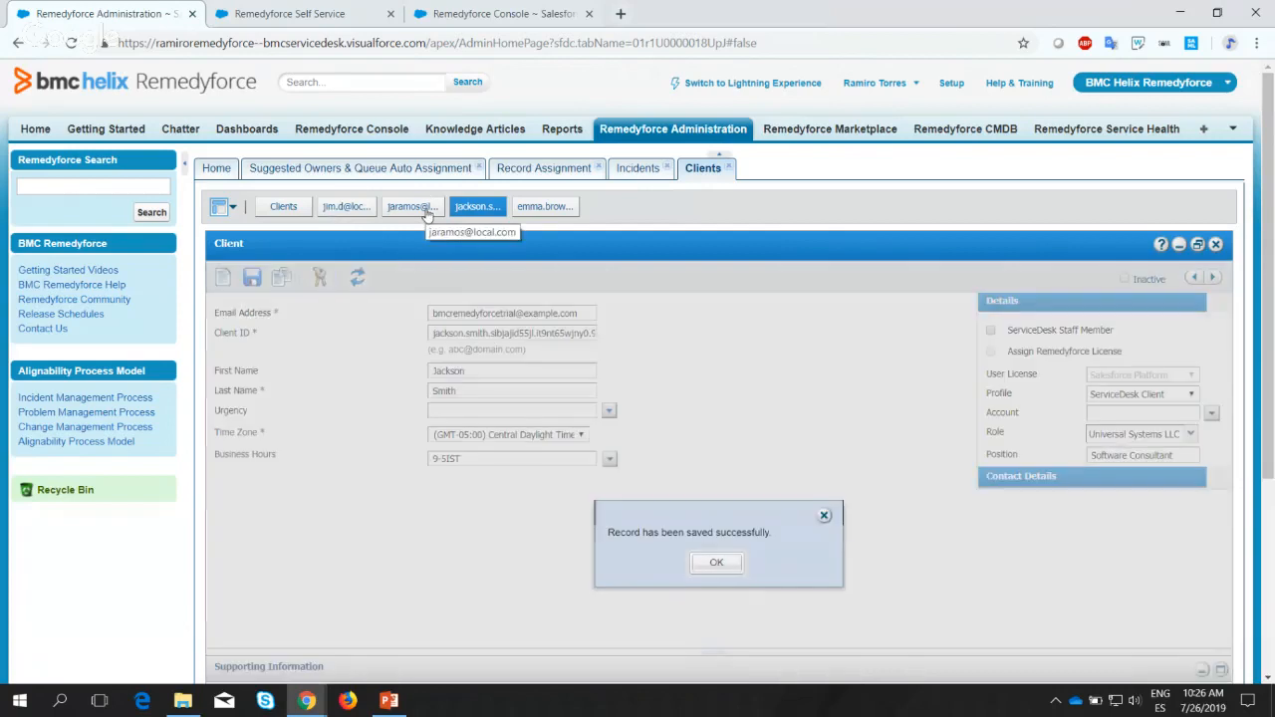
click(721, 564)
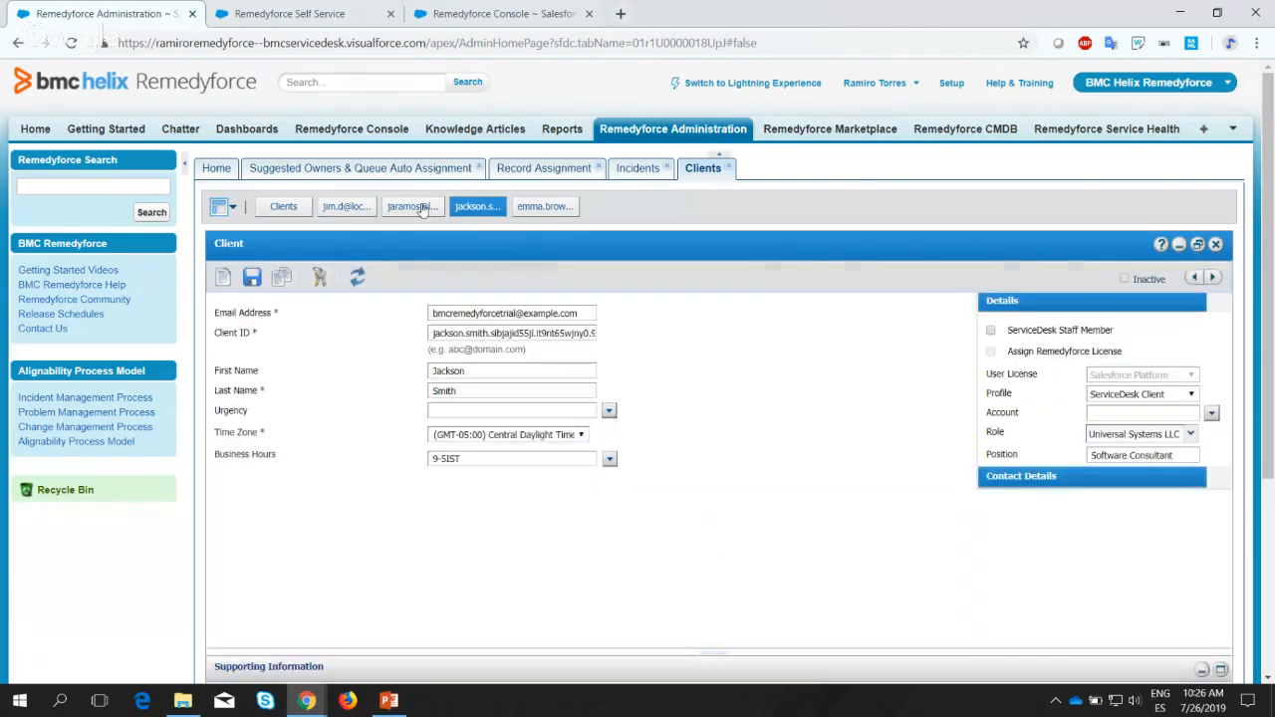
Set the business hours of the second open client record to 24X7 and save it.
click(402, 209)
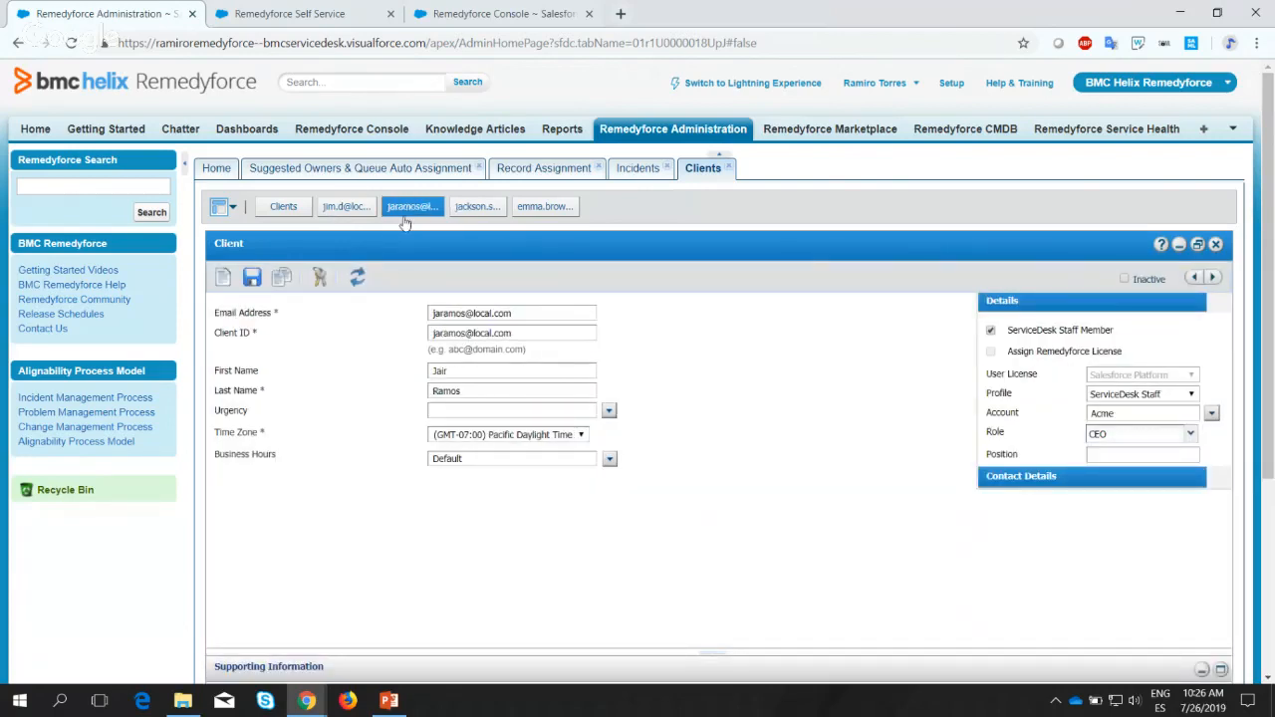
click(609, 461)
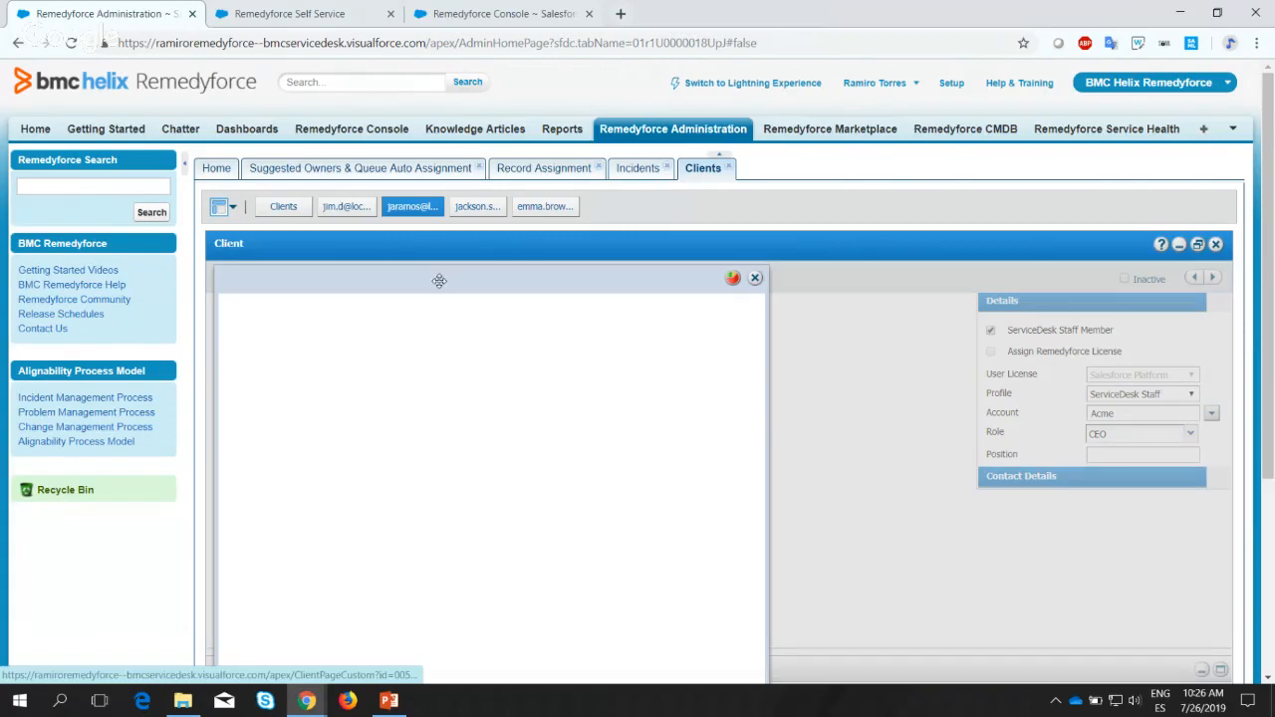
drag(440, 281, 545, 275)
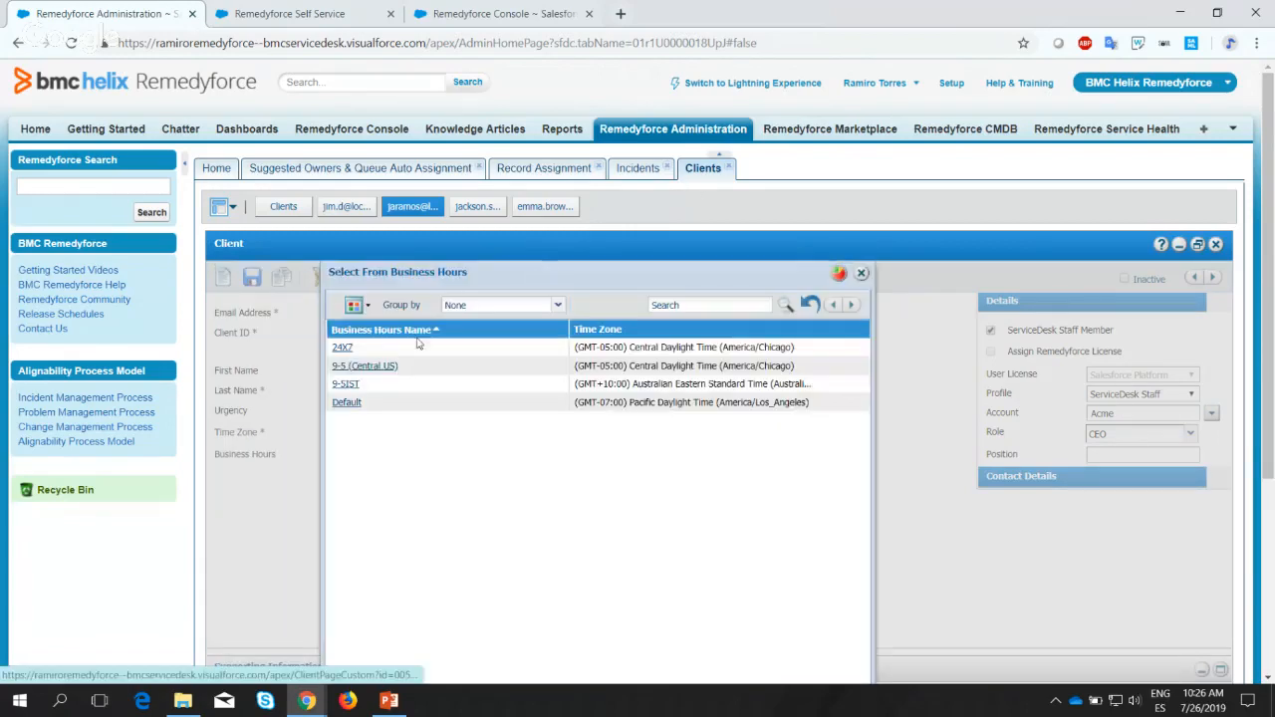
click(344, 426)
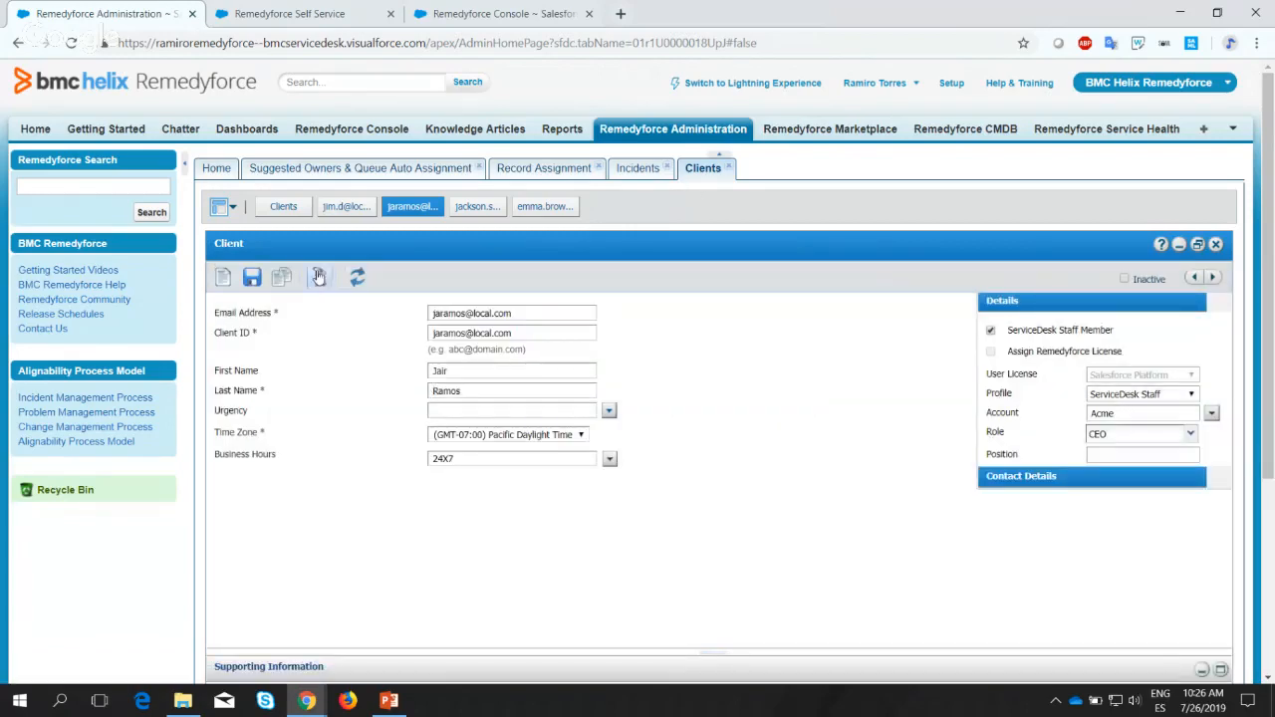
click(252, 277)
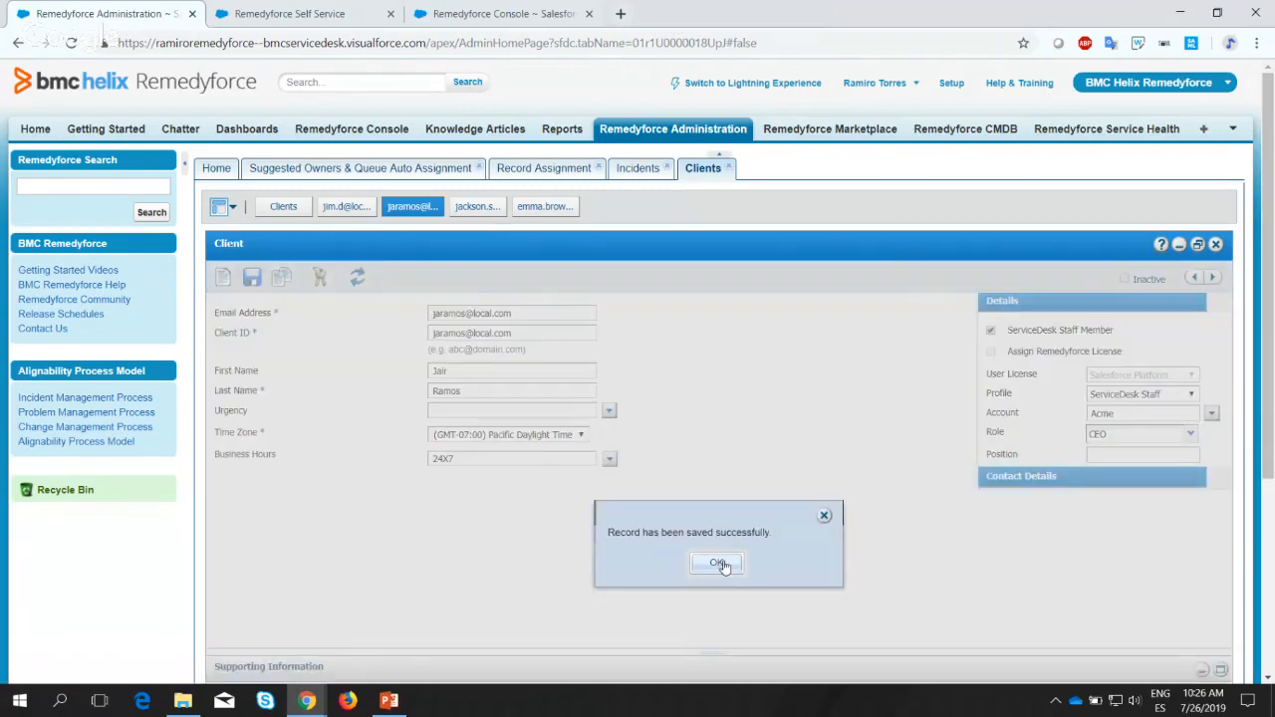
click(719, 561)
Set the business hours of the first open client record to 24X7 and save it.
click(342, 210)
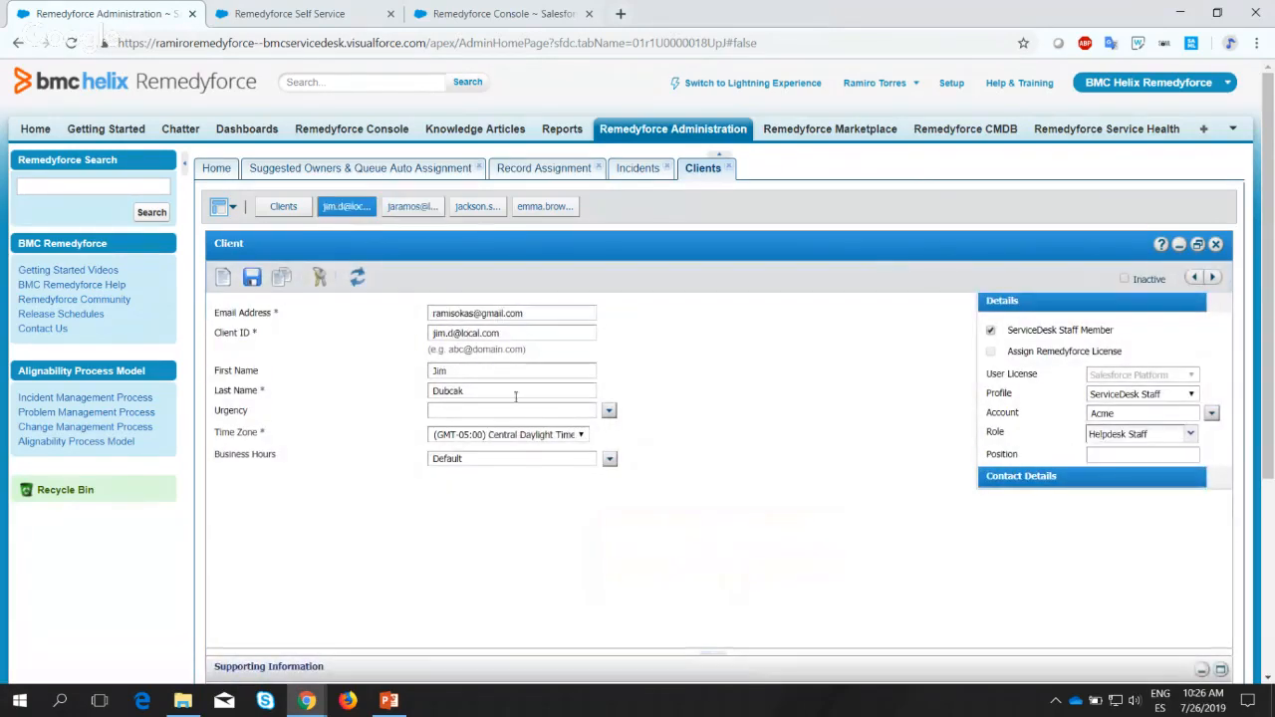
click(608, 463)
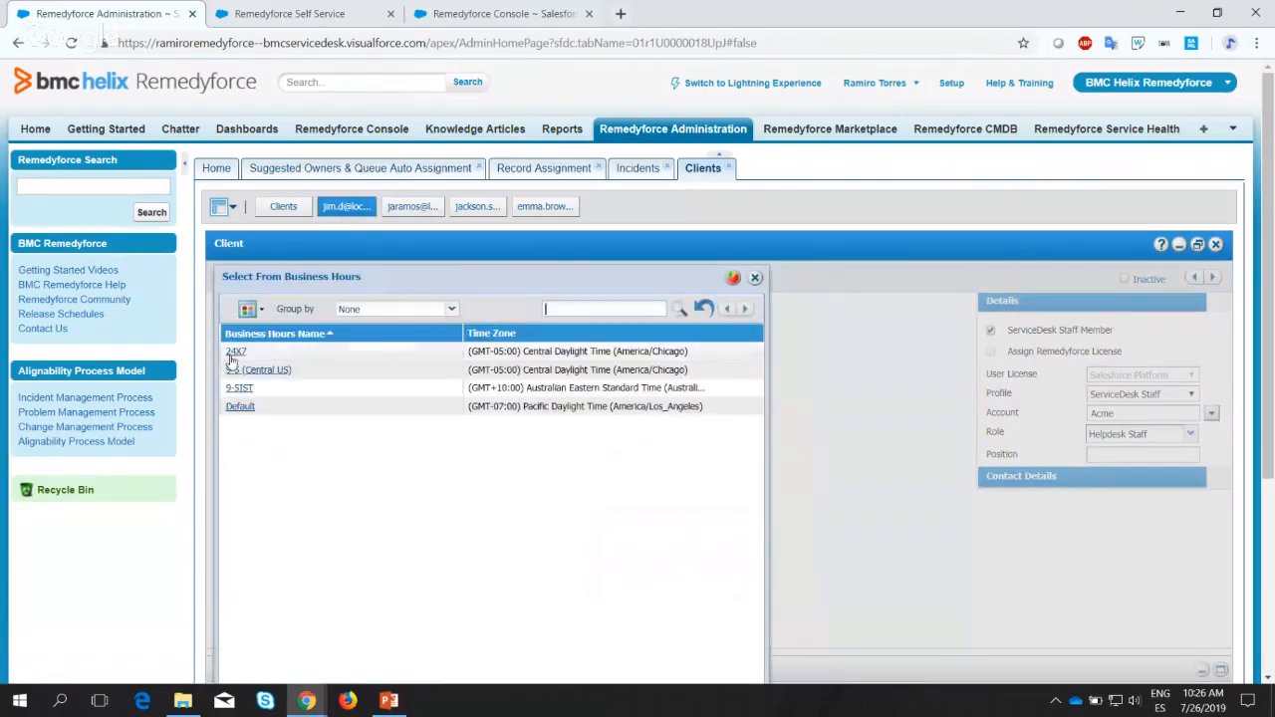
double_click(229, 361)
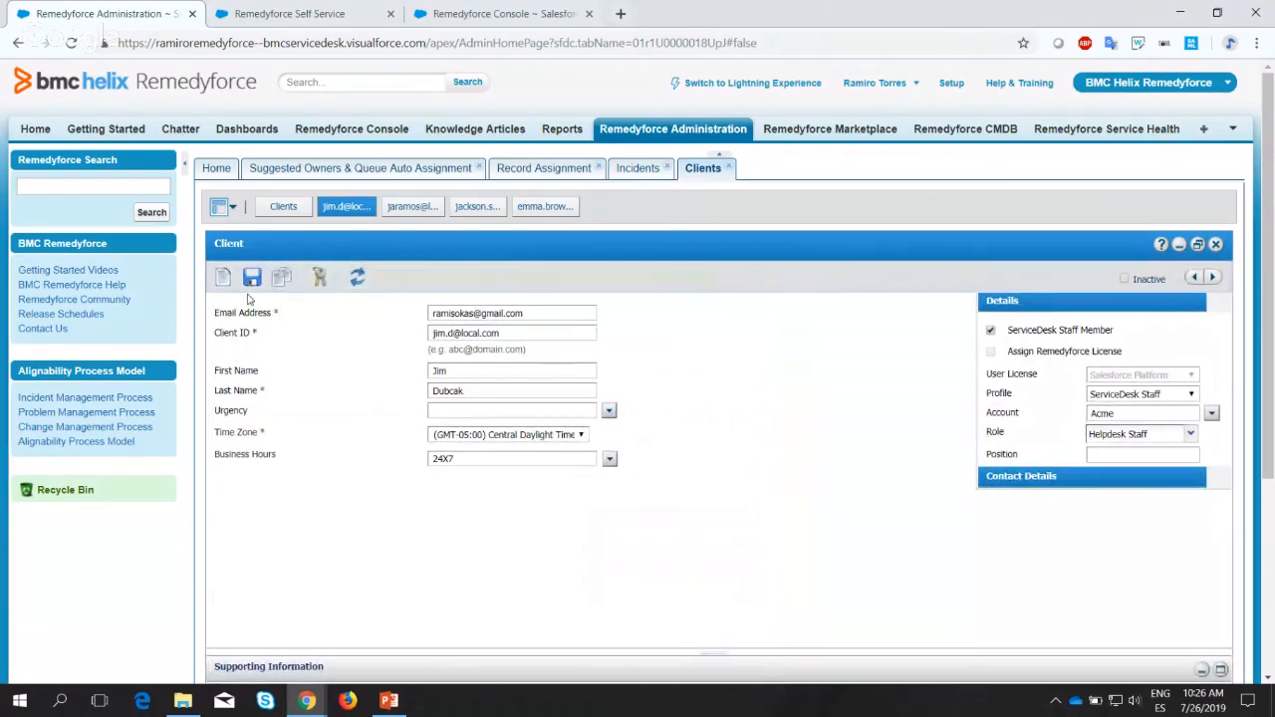
click(253, 278)
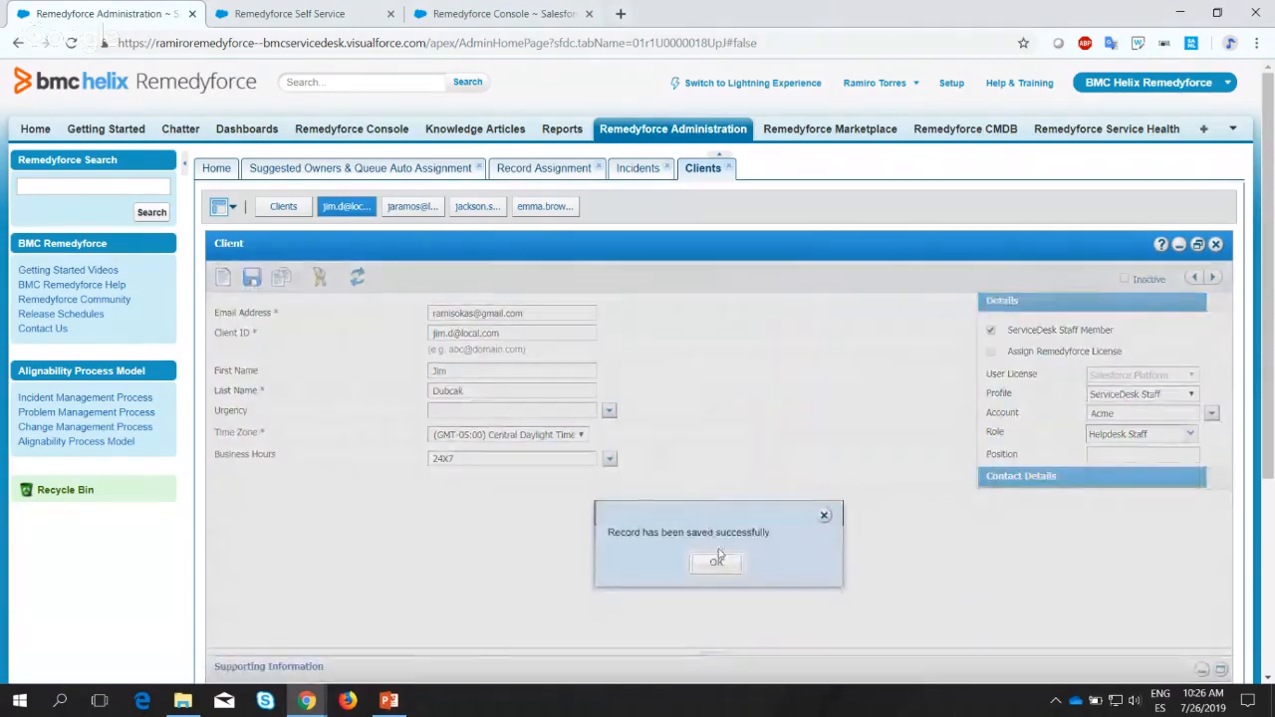
Dismiss the client save confirmation and review the Hardware Auto Assignment mapping's condition, queue and suggested owners.
click(717, 561)
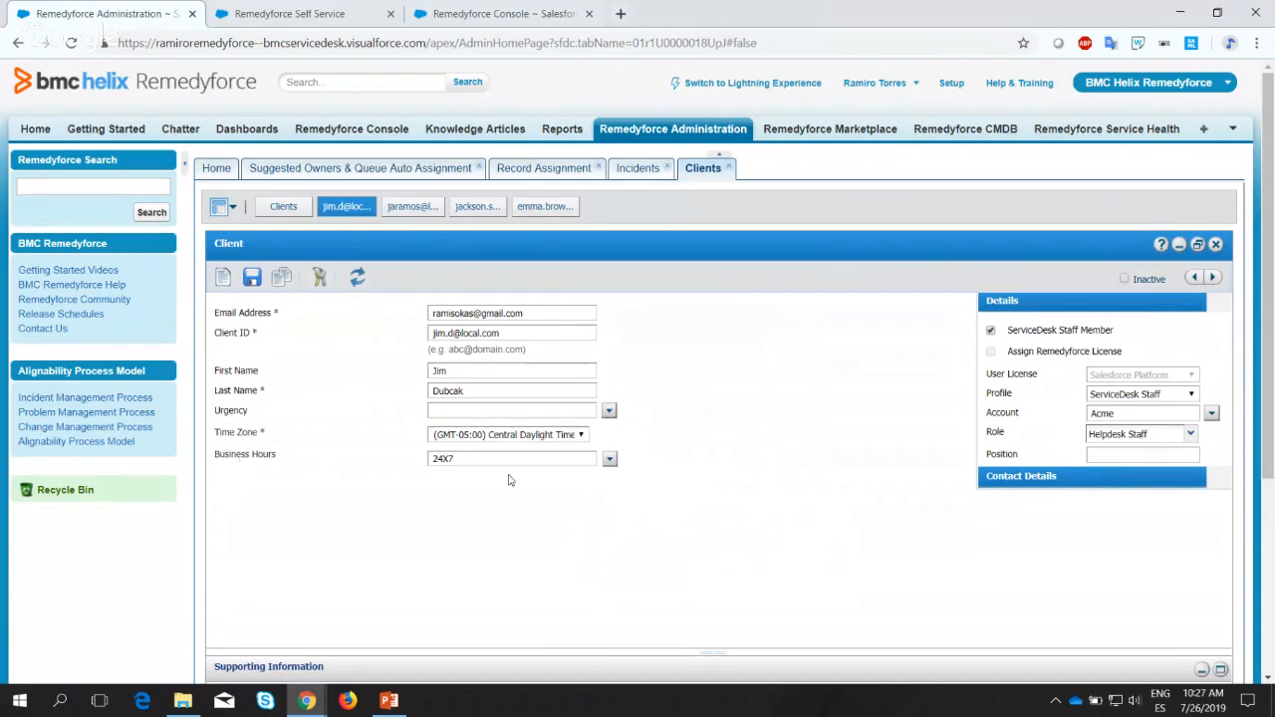
click(347, 172)
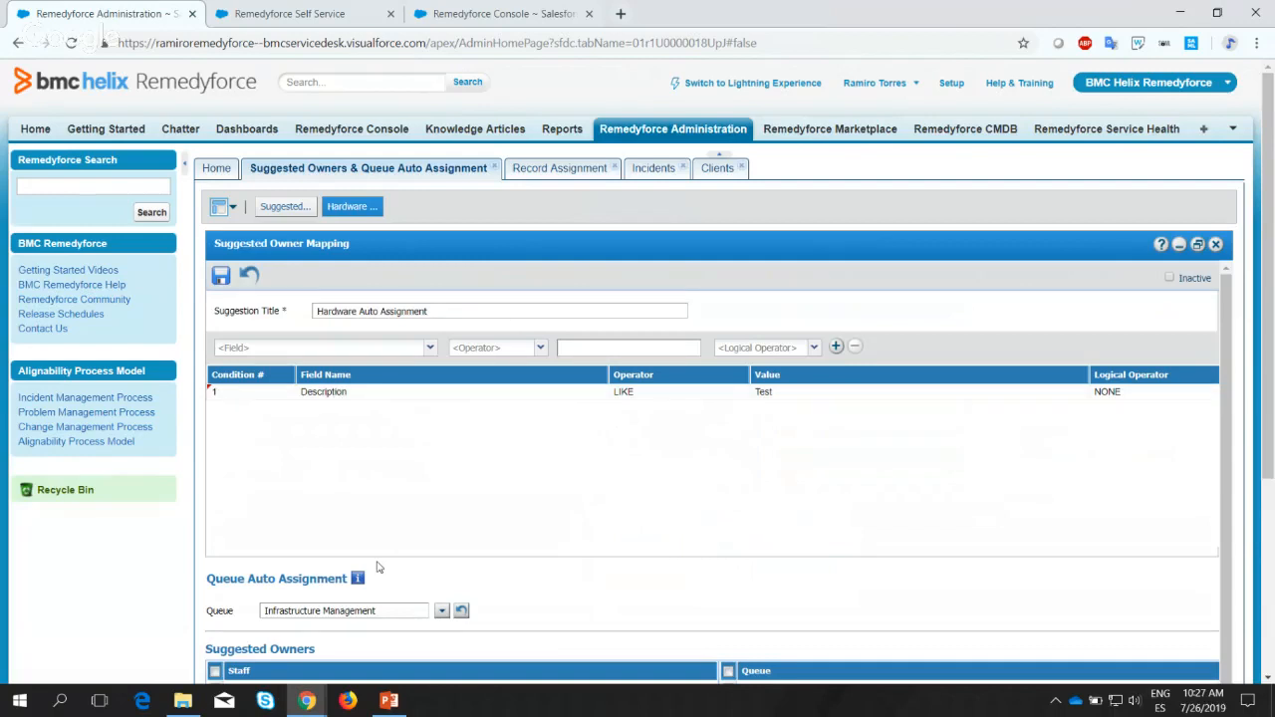
scroll(378, 567, down, 2)
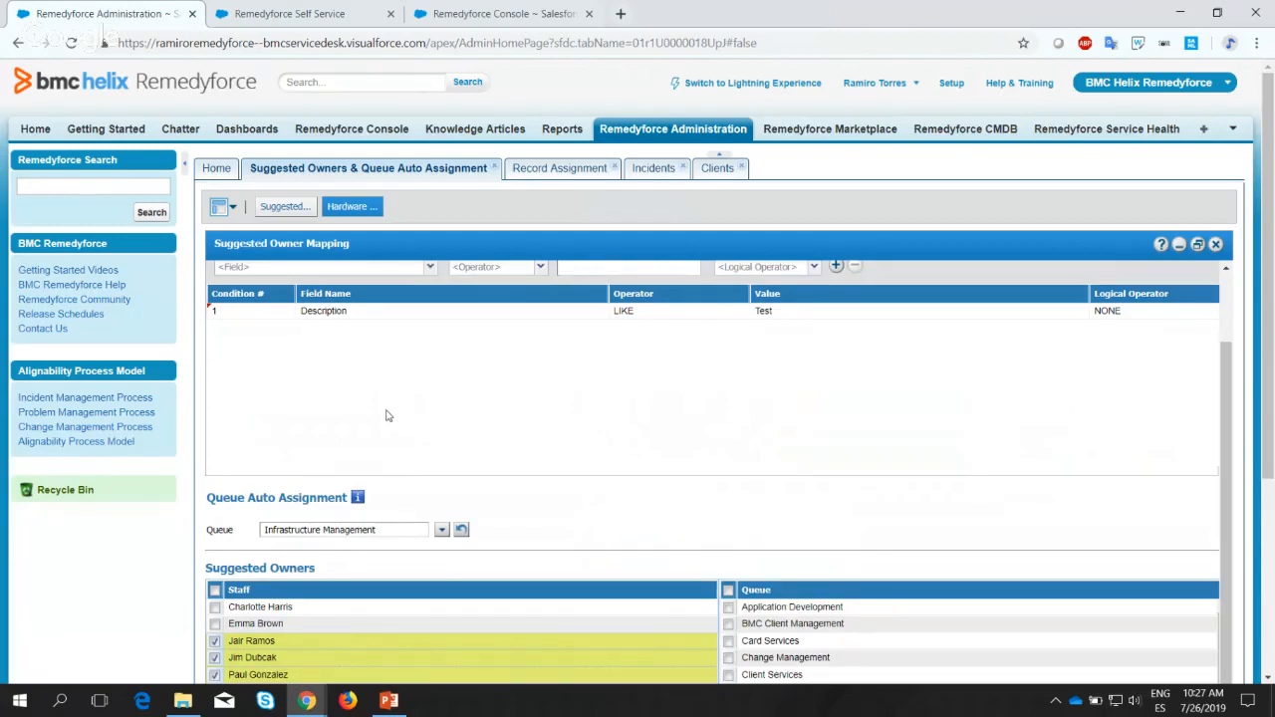
In Remedyforce Console, filter incidents by the Infrastructure Management queue, check the Test incident's queue and staff assignment, and return to Remedyforce Administration.
click(299, 13)
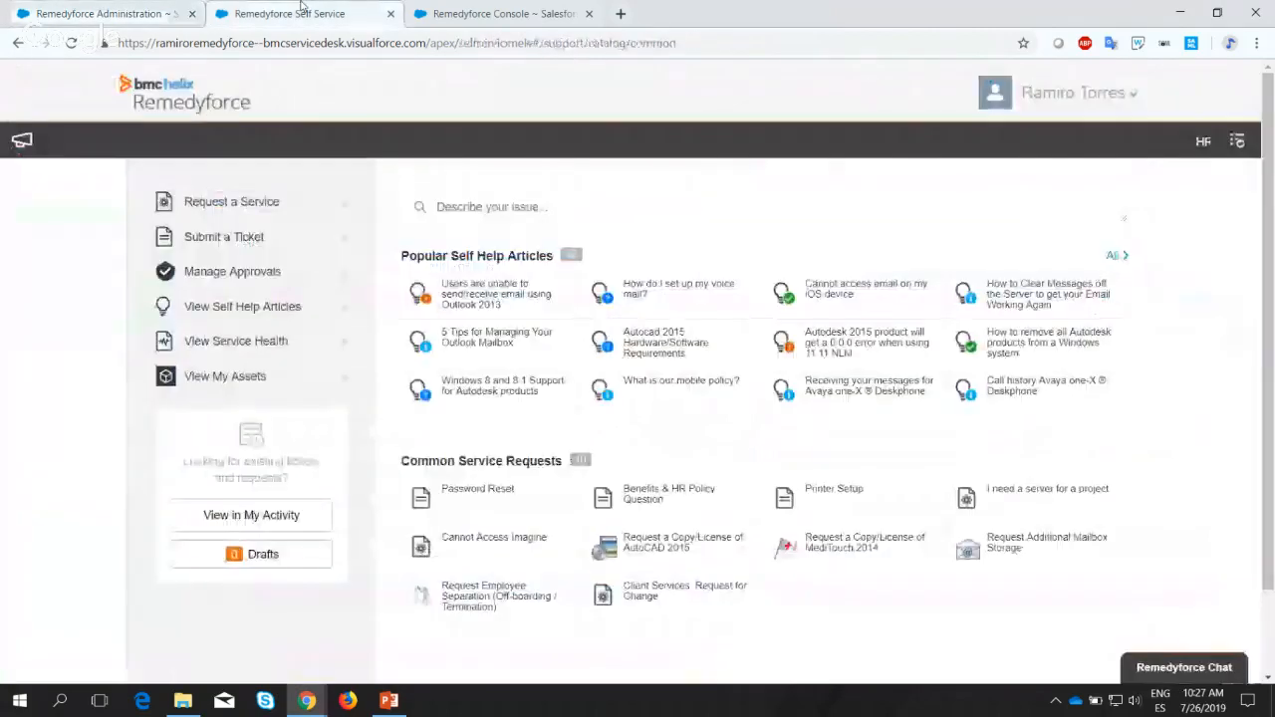
click(149, 10)
click(498, 13)
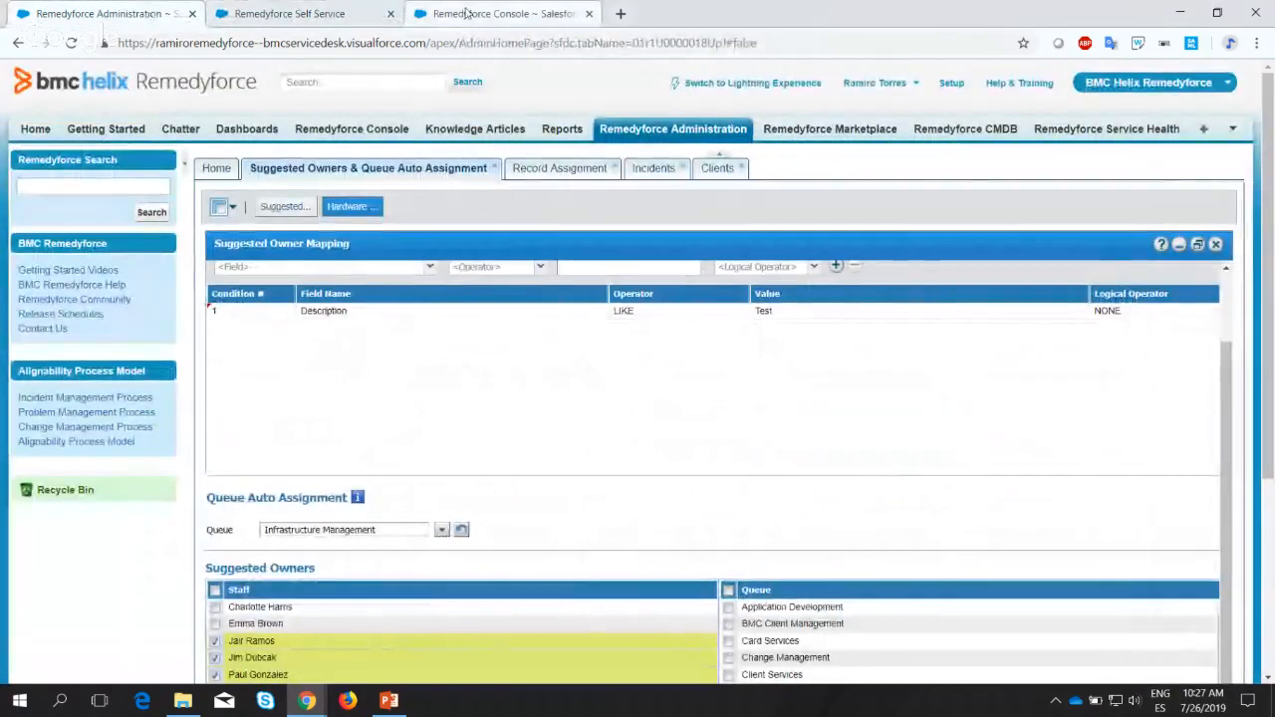
click(242, 193)
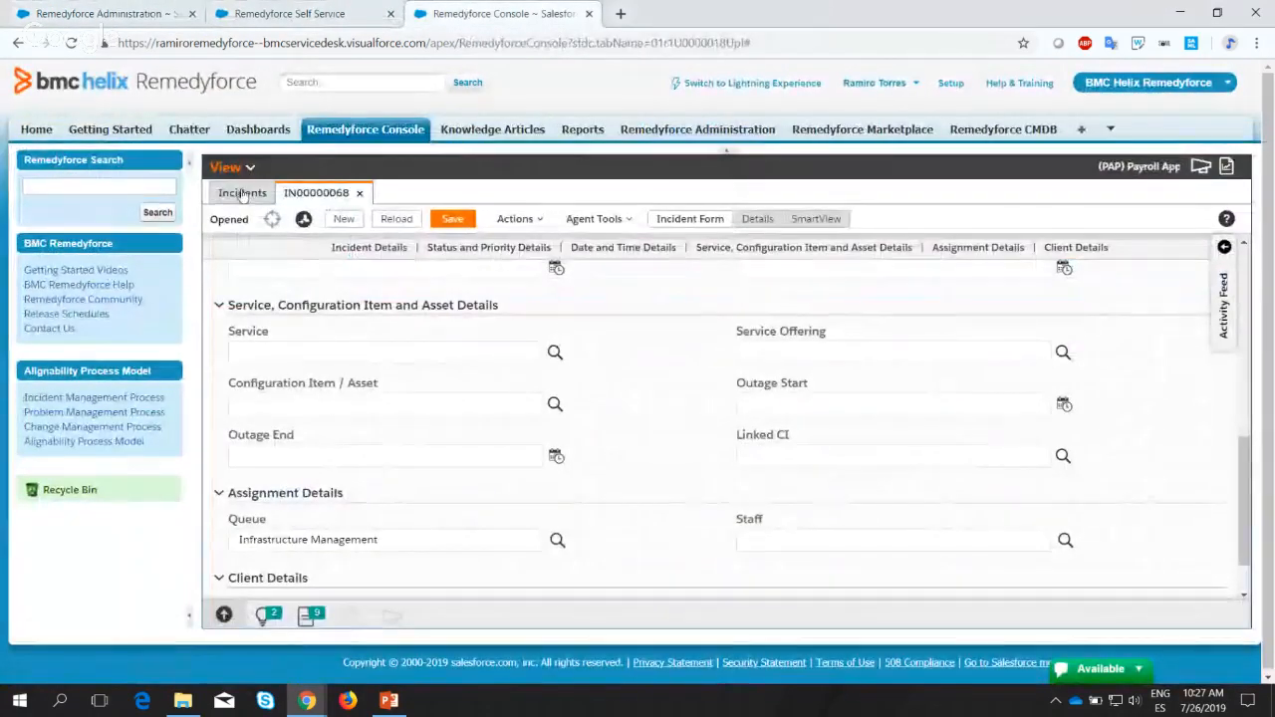
click(663, 220)
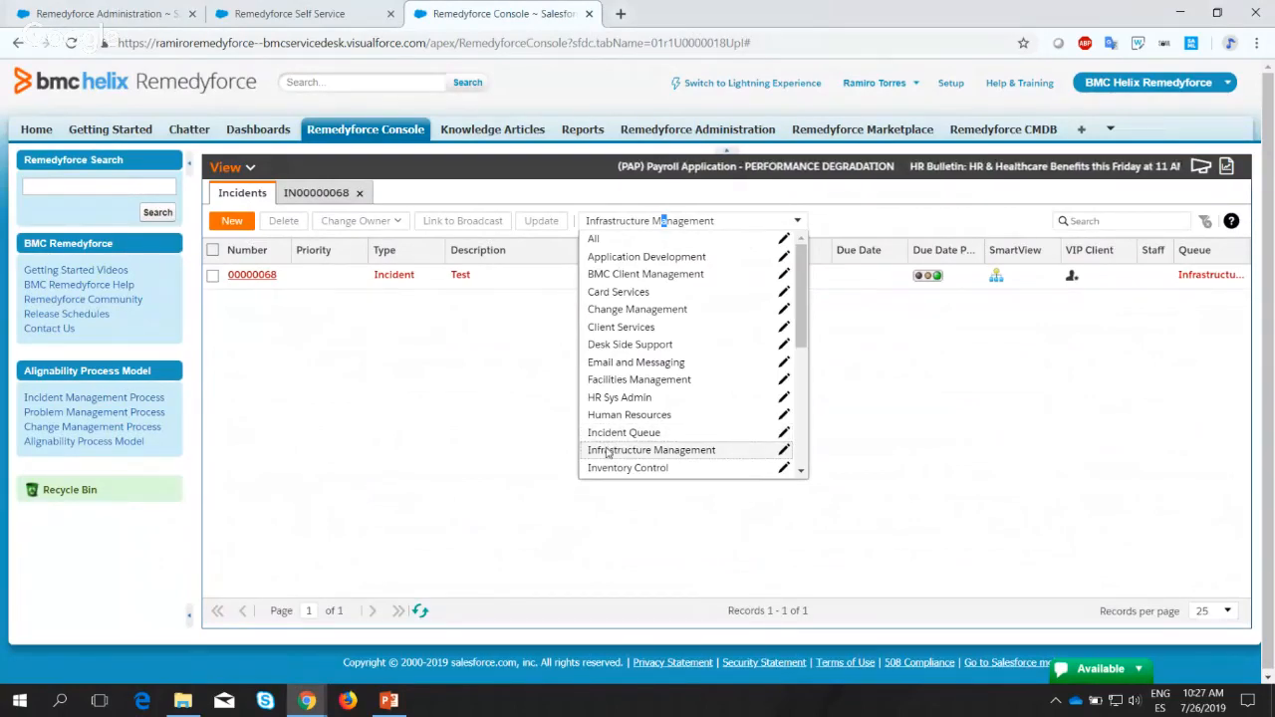
click(686, 450)
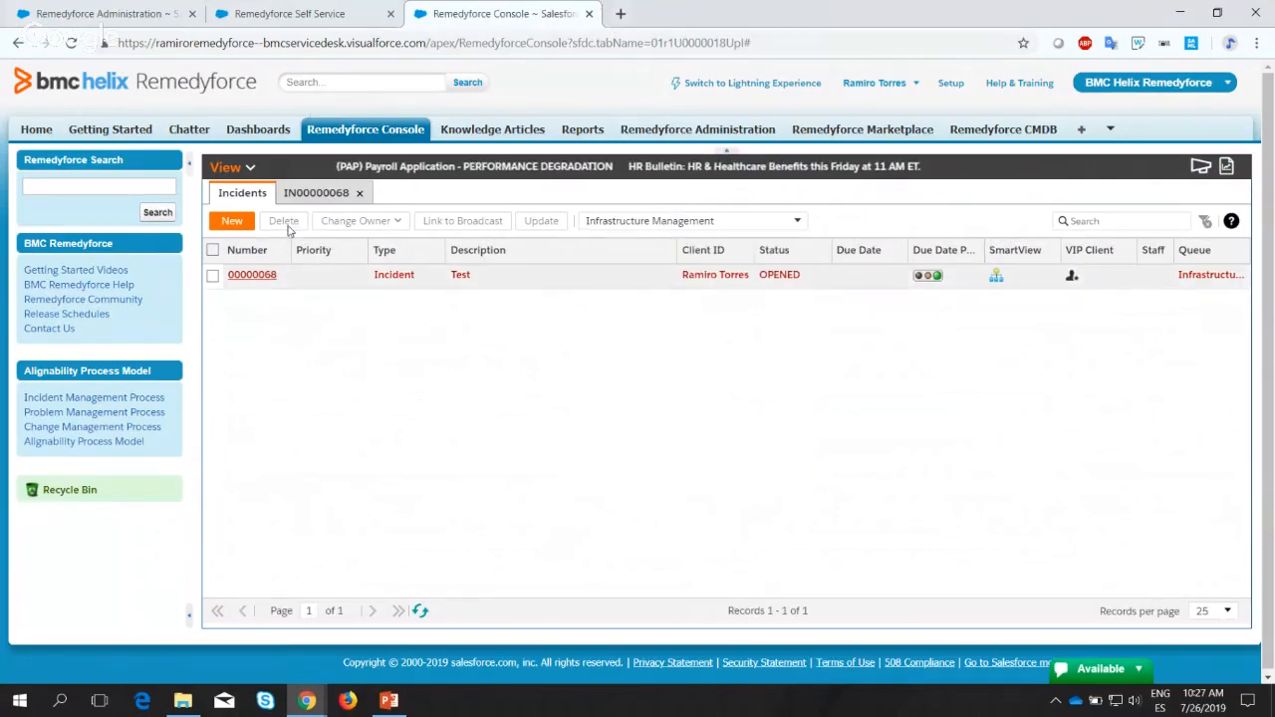
click(307, 197)
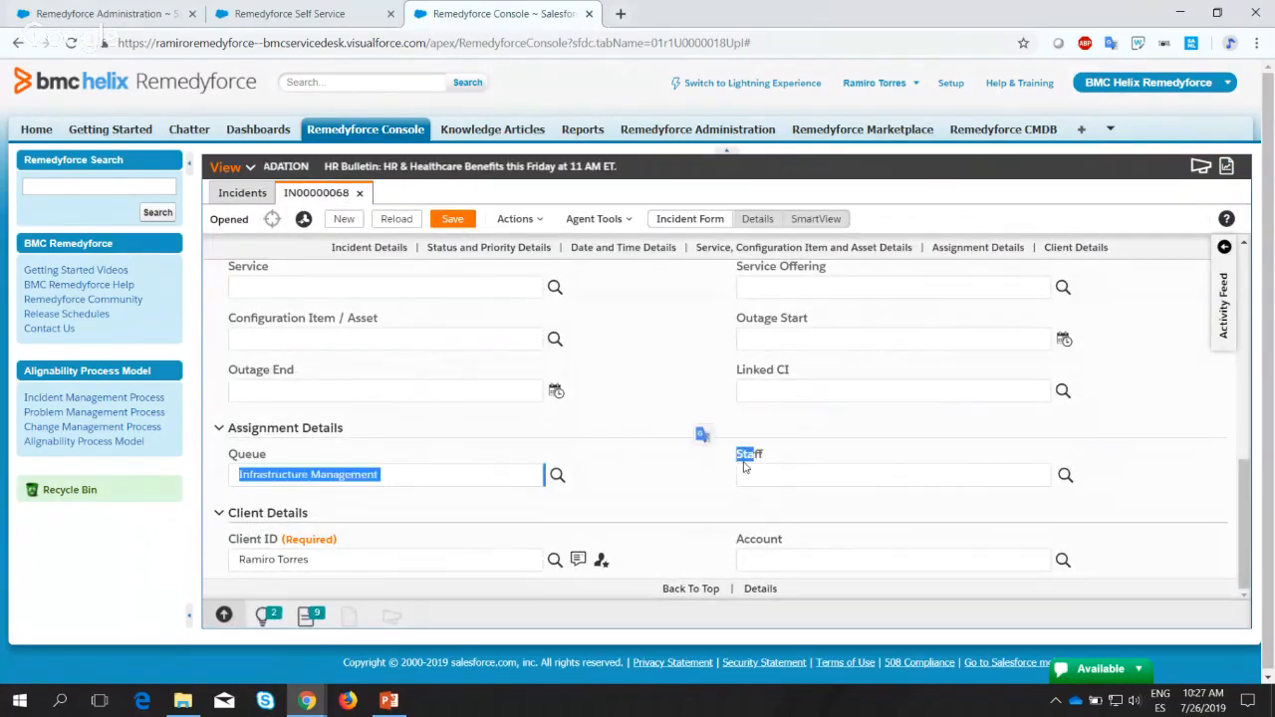
click(360, 10)
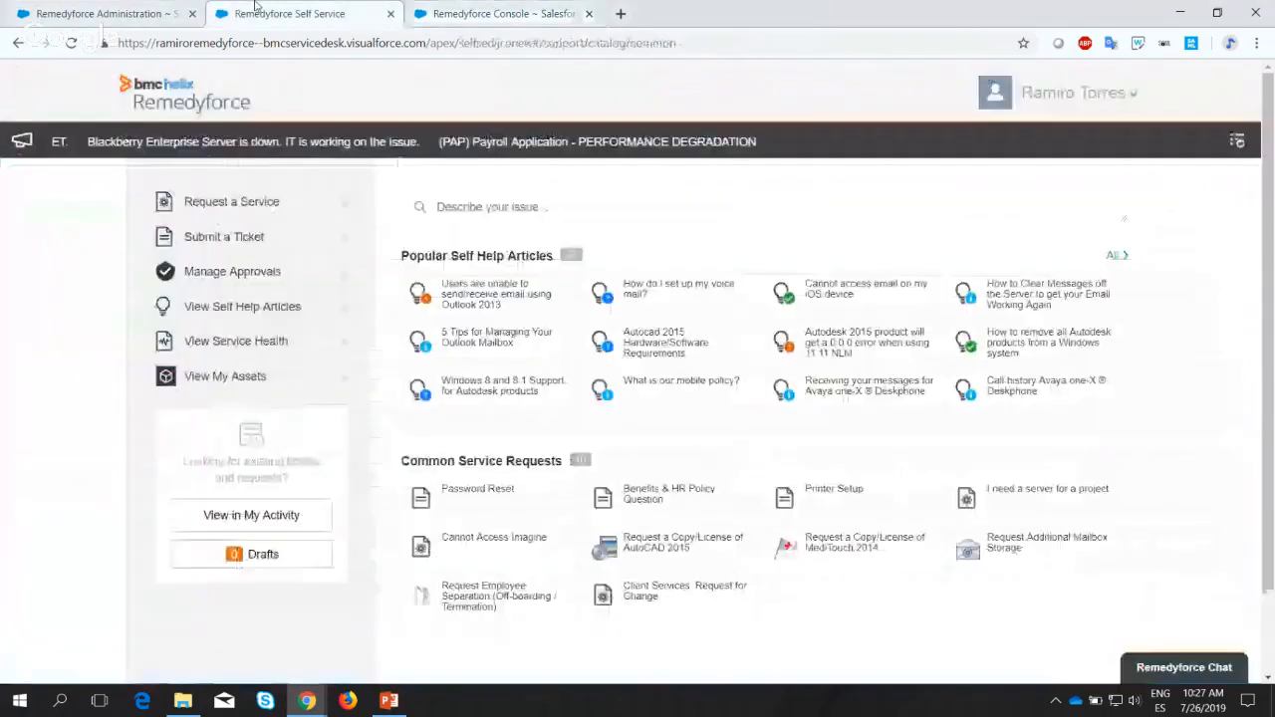
click(163, 10)
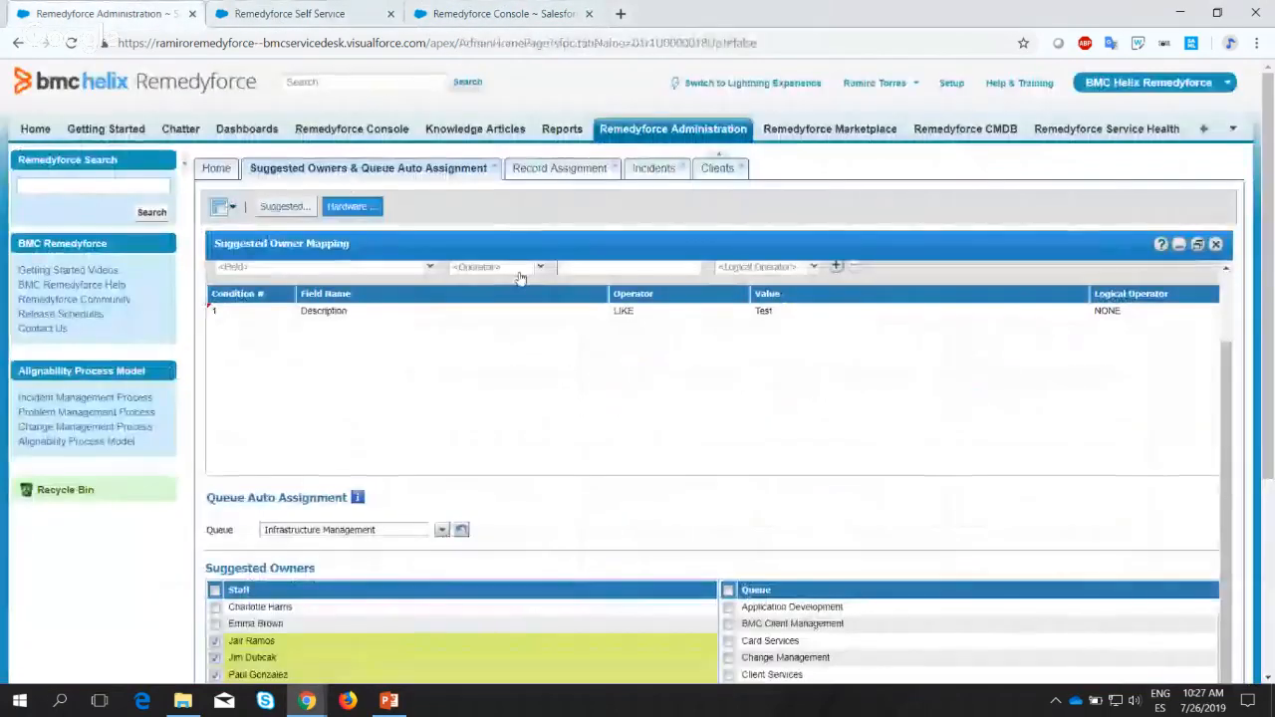
Compare the business hours and staff member settings across the open client records.
click(710, 167)
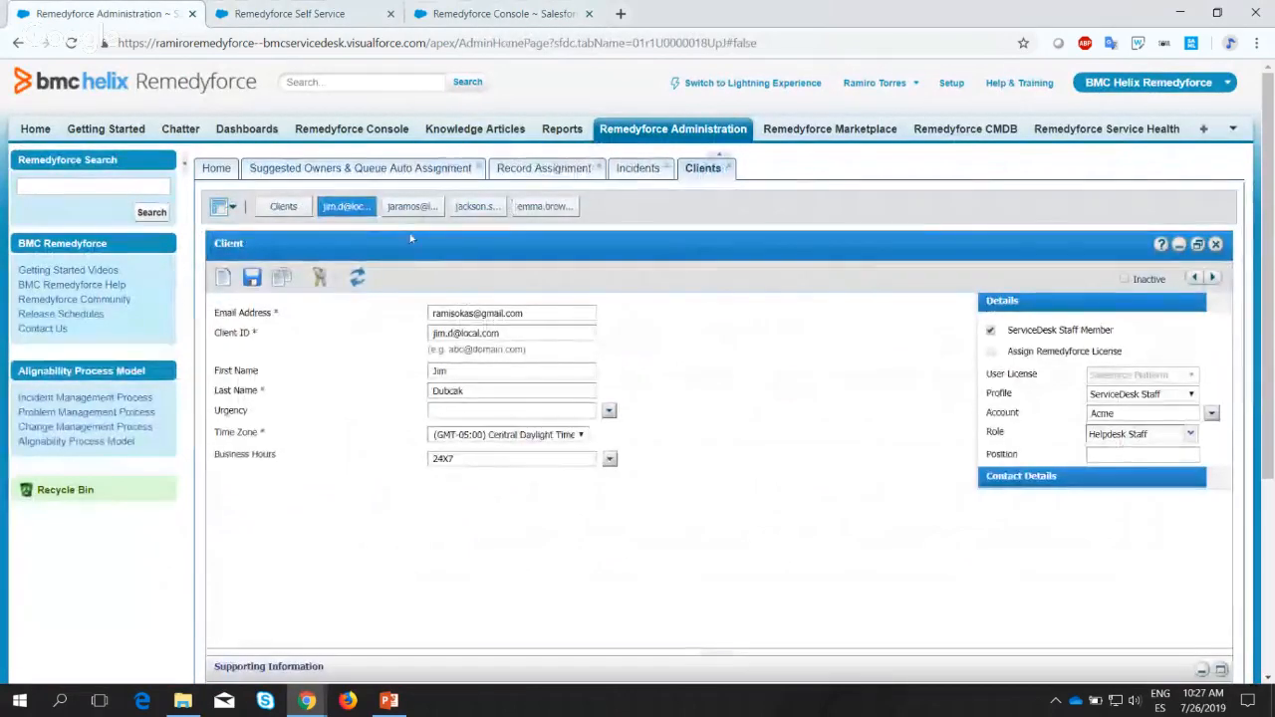
click(476, 208)
drag(482, 462, 329, 461)
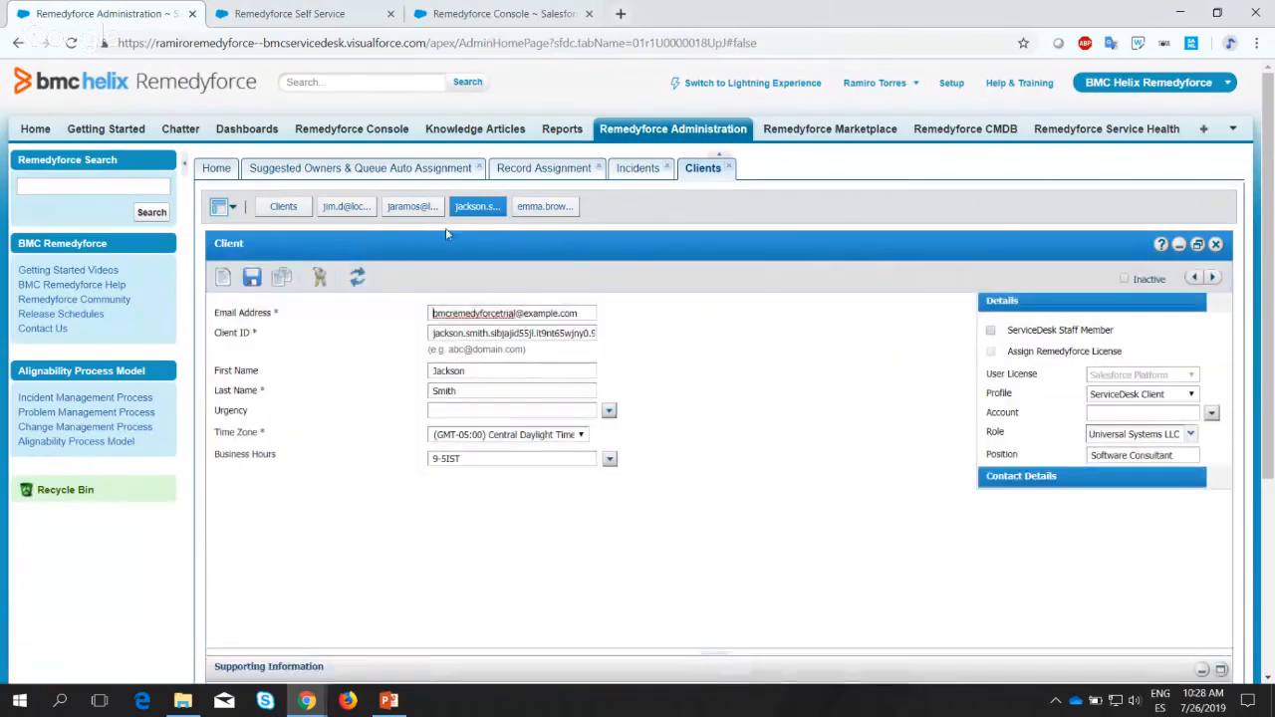
click(345, 207)
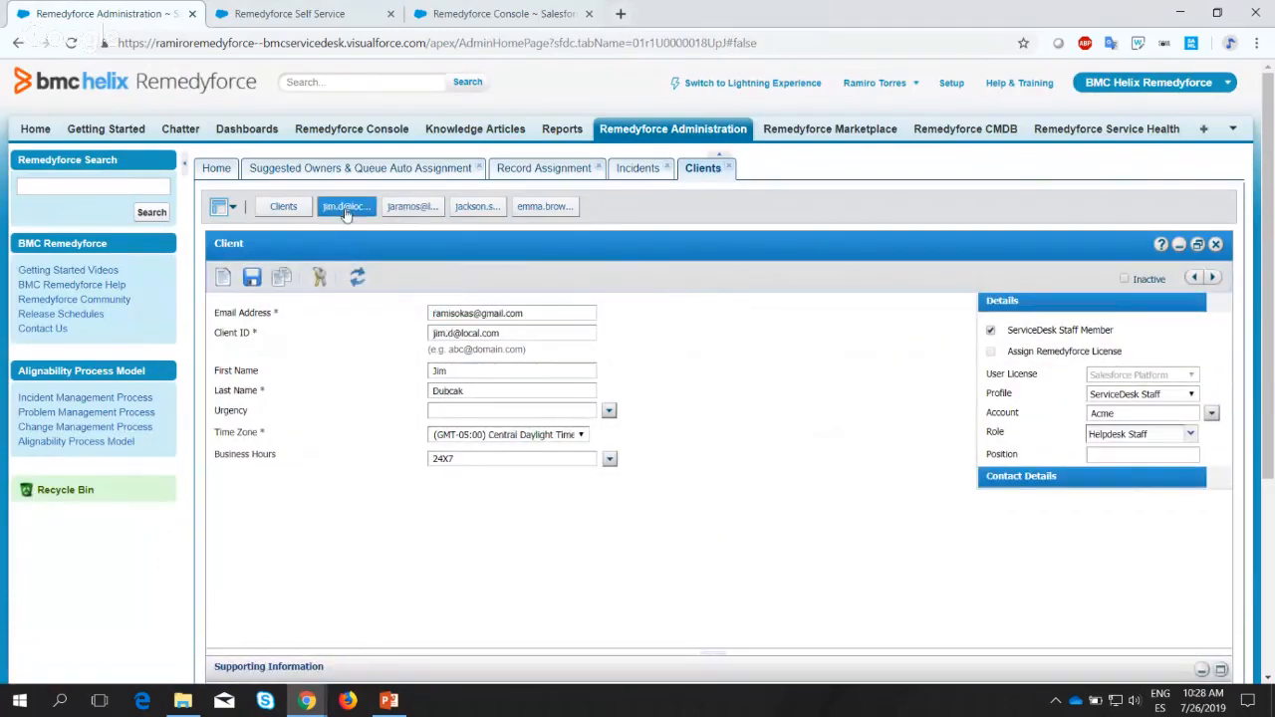
click(538, 211)
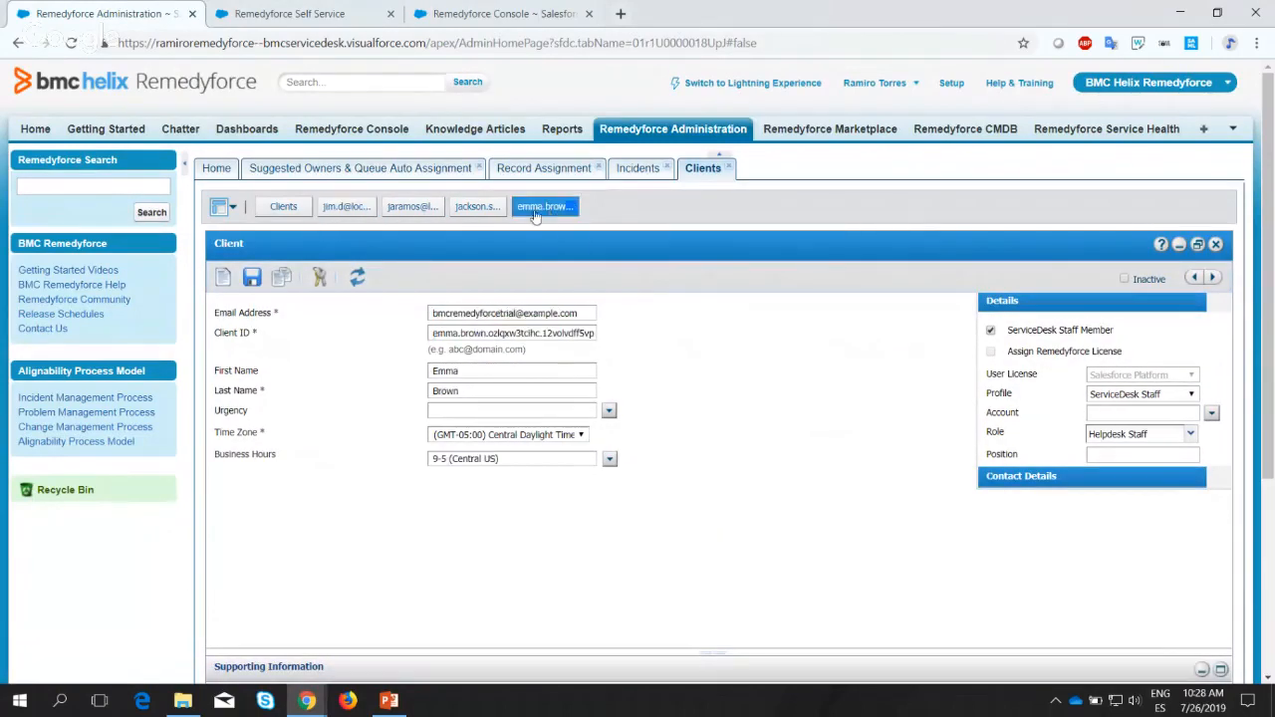
Return to the Acme Helpdesk Staff client record with 24X7 business hours and save it.
click(323, 212)
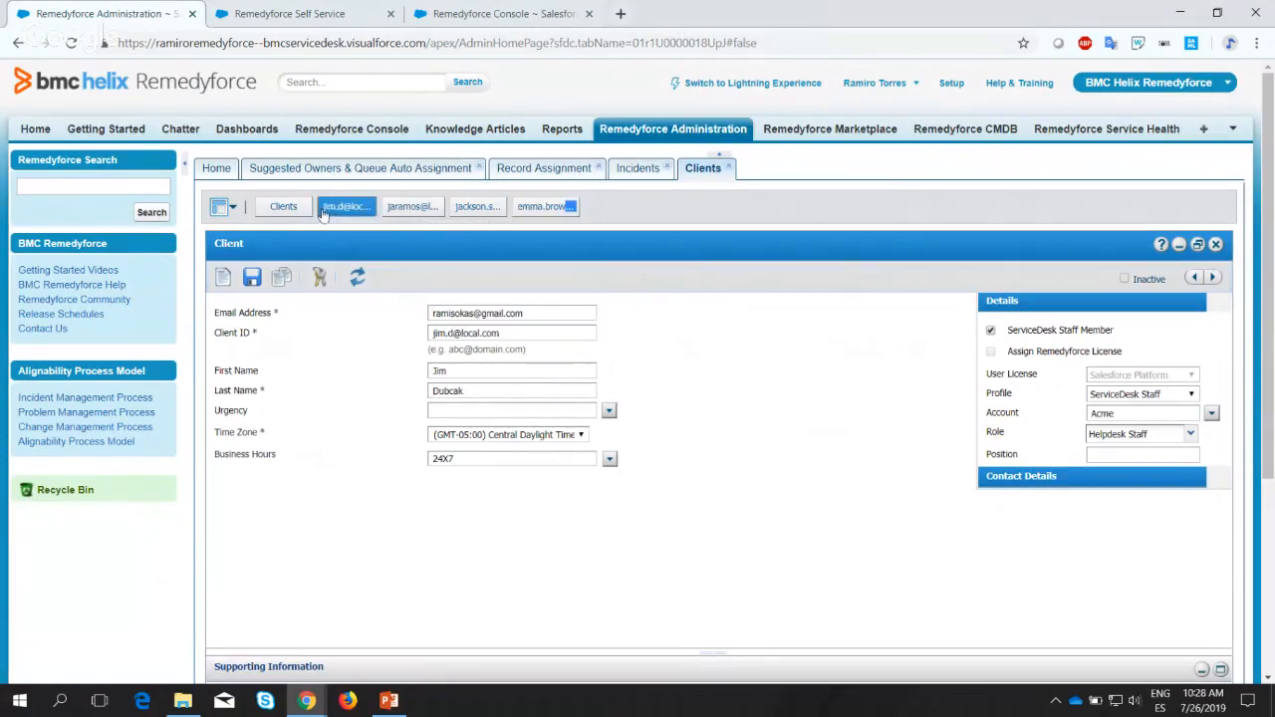
click(254, 281)
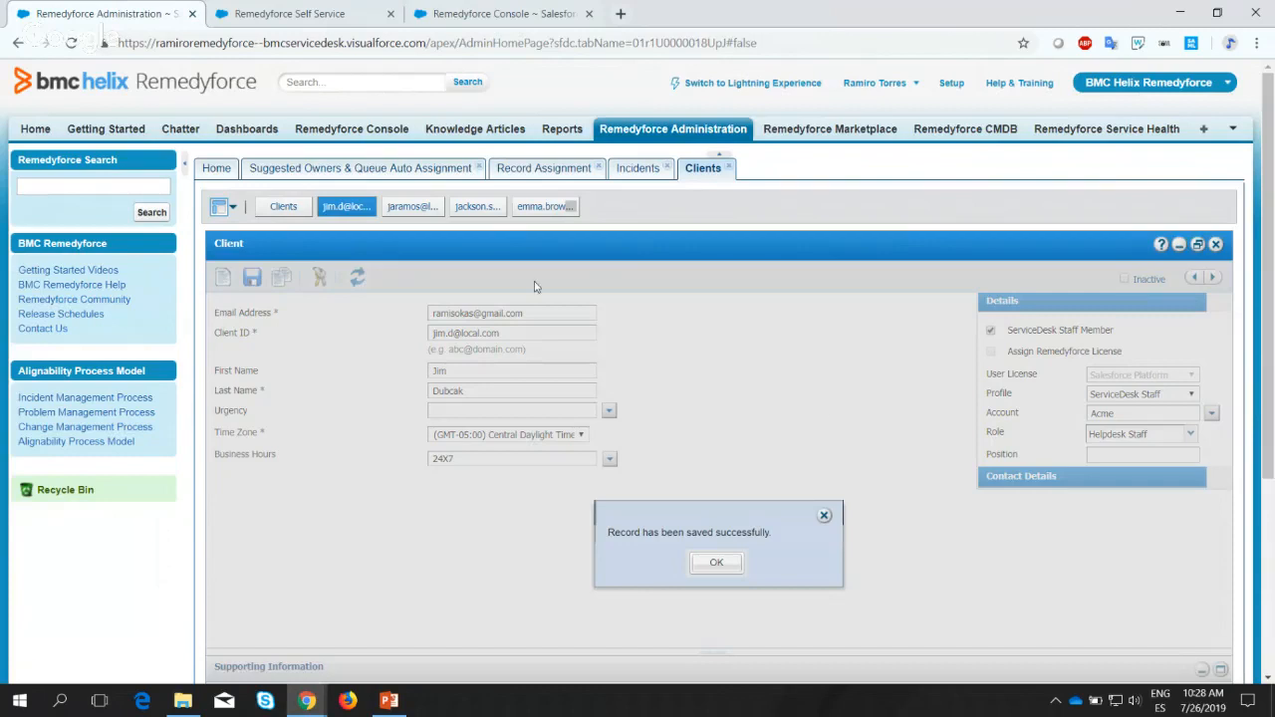
click(719, 564)
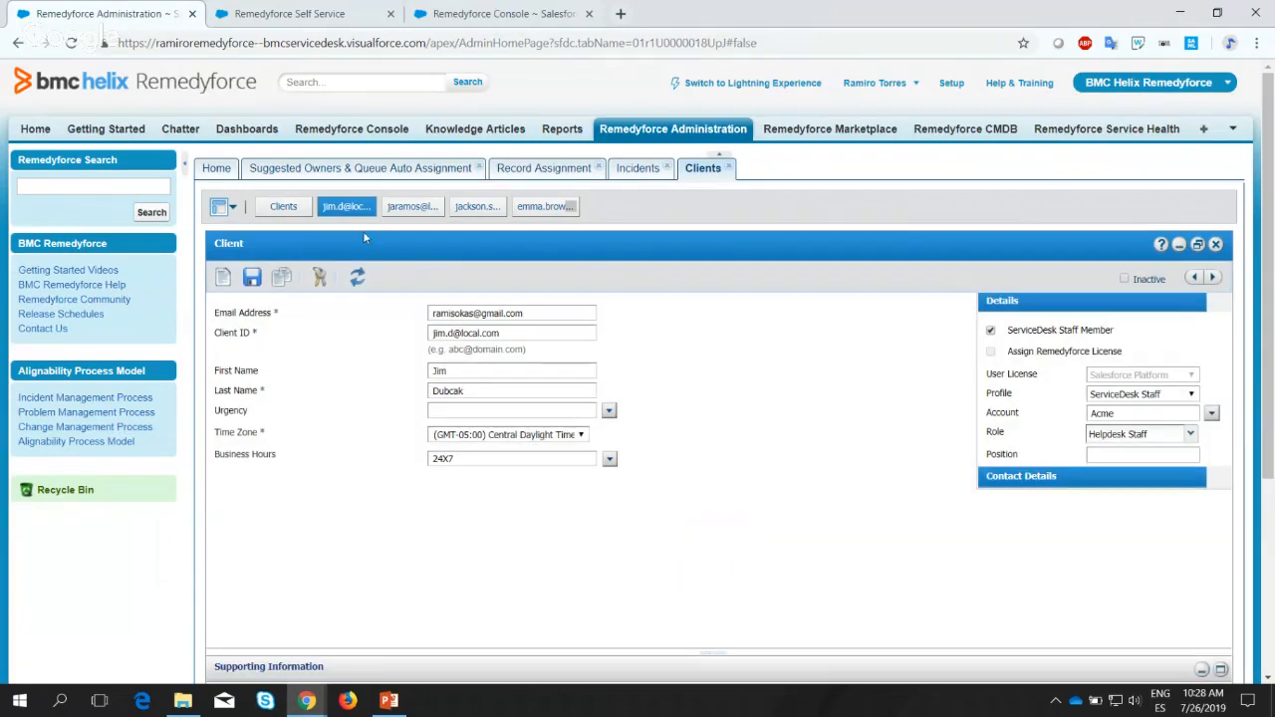
Open the Staff Auto Assignment configuration from the Record Assignment application settings.
click(211, 168)
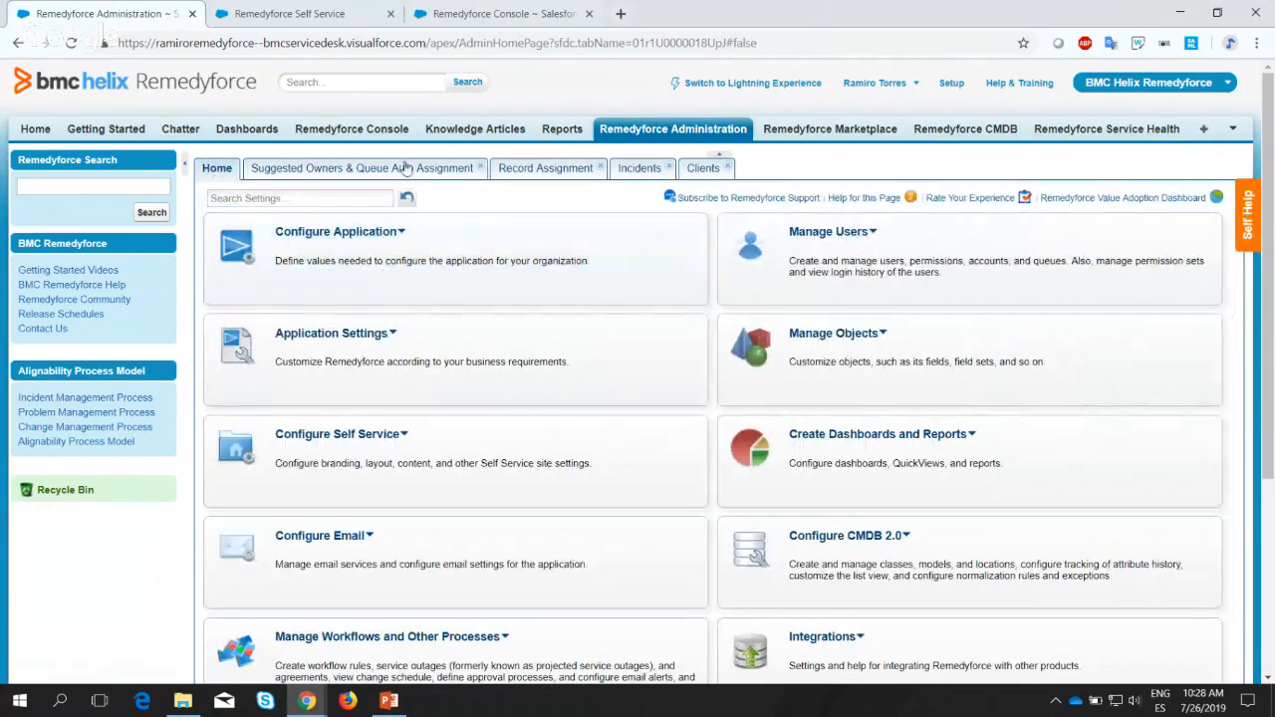
click(374, 341)
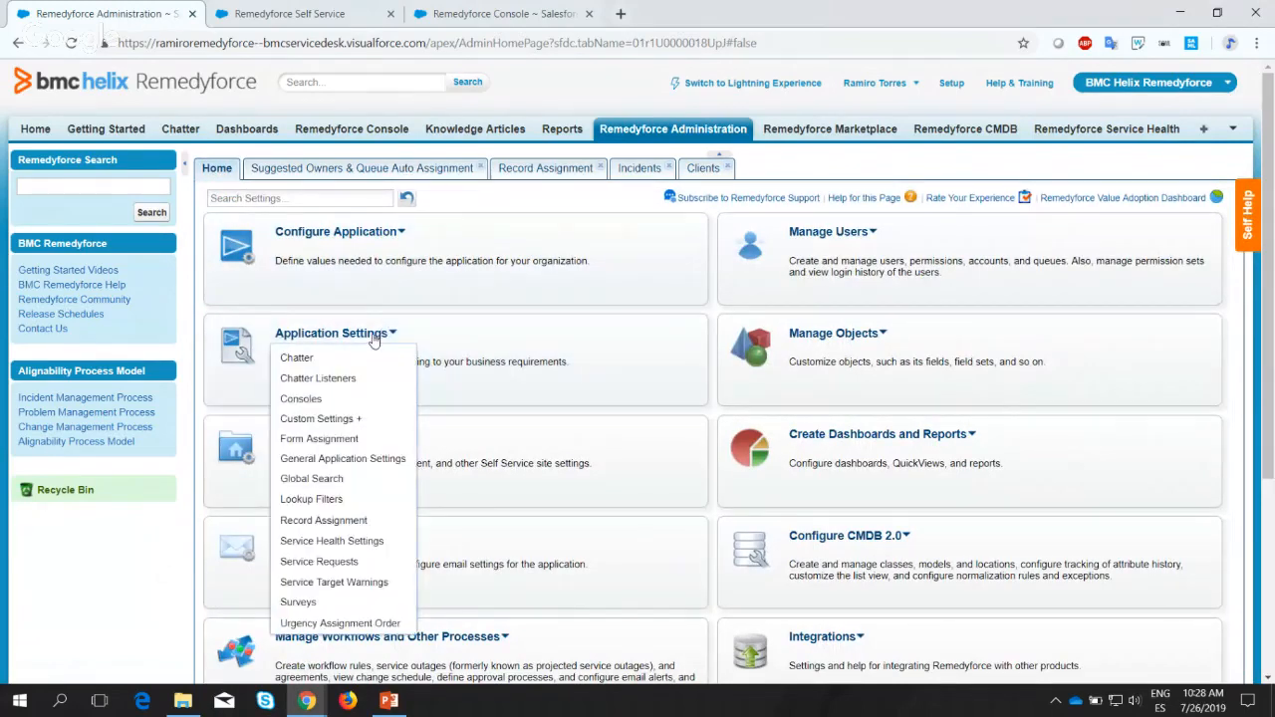
click(339, 522)
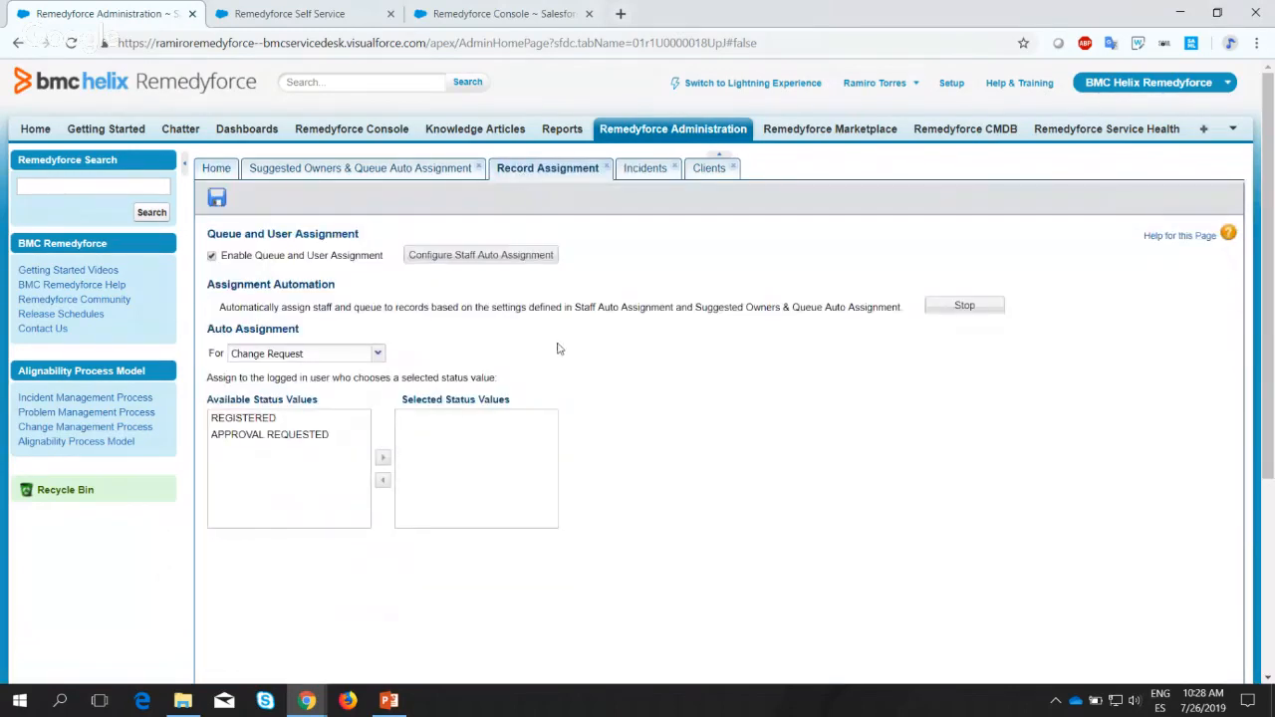
click(463, 258)
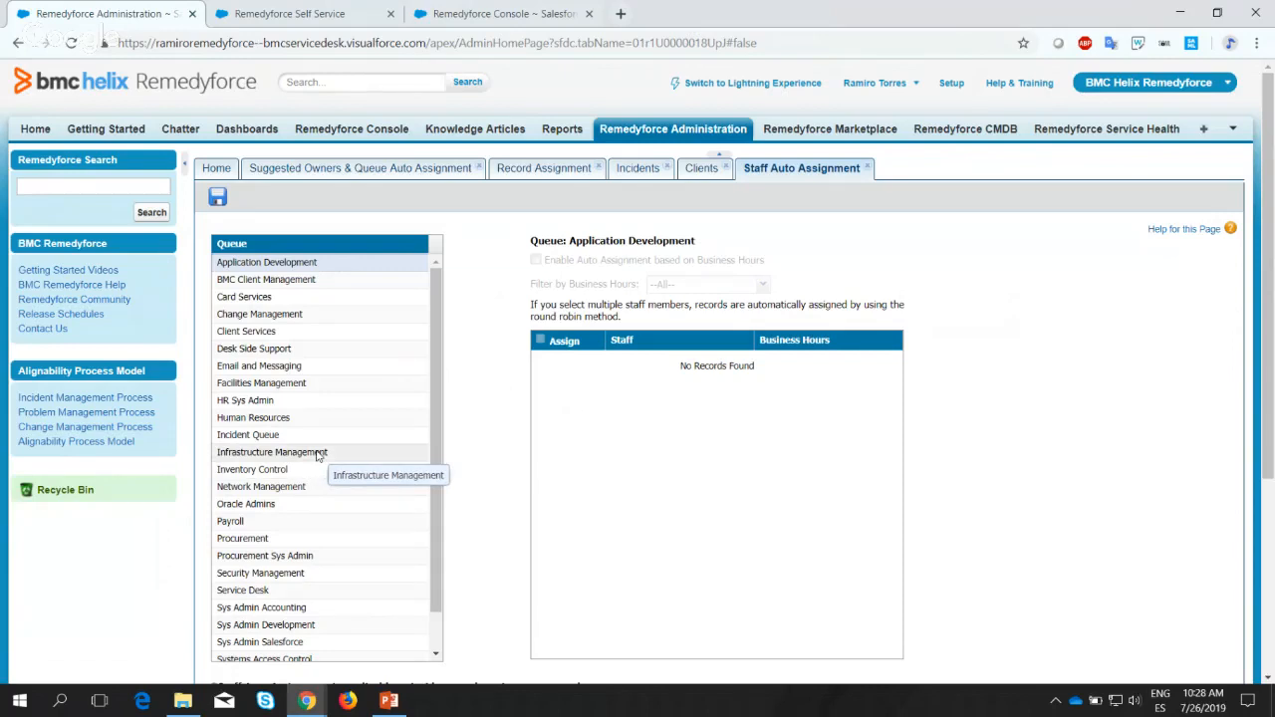
Compare the staff and business hours listed for the Infrastructure Management, Inventory Control and Incident Queue queues.
click(394, 459)
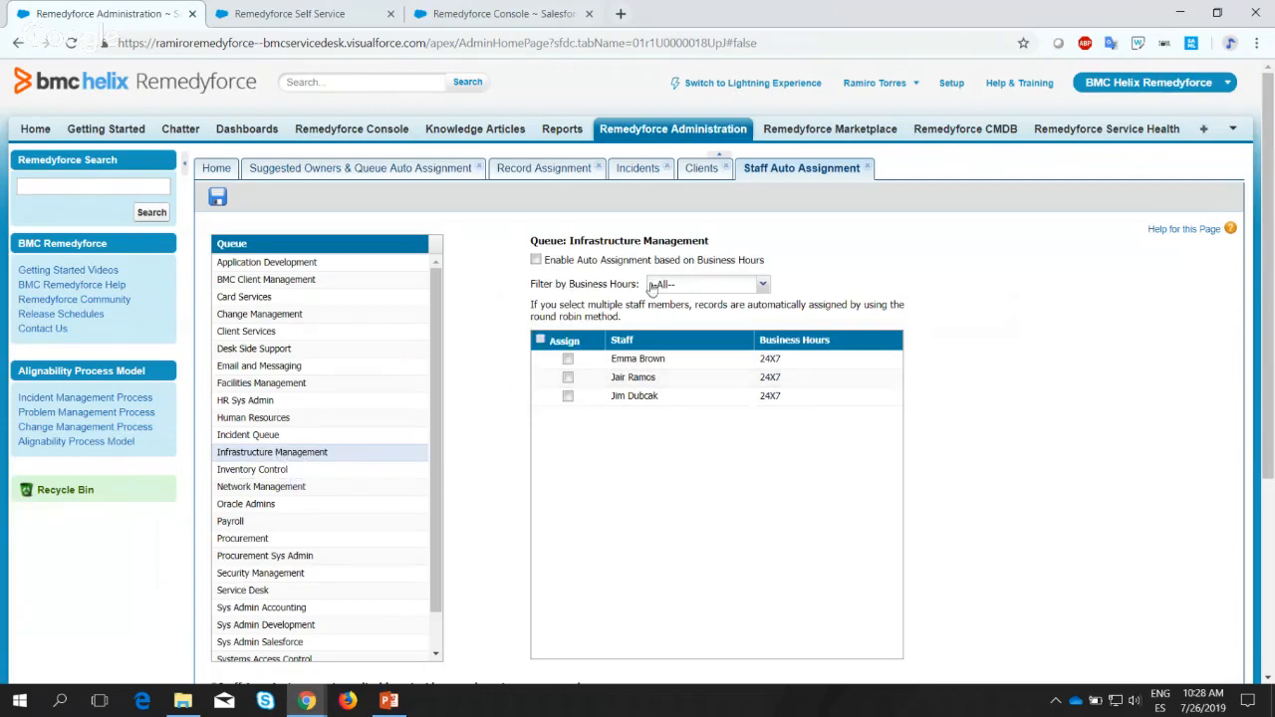
click(688, 286)
click(689, 291)
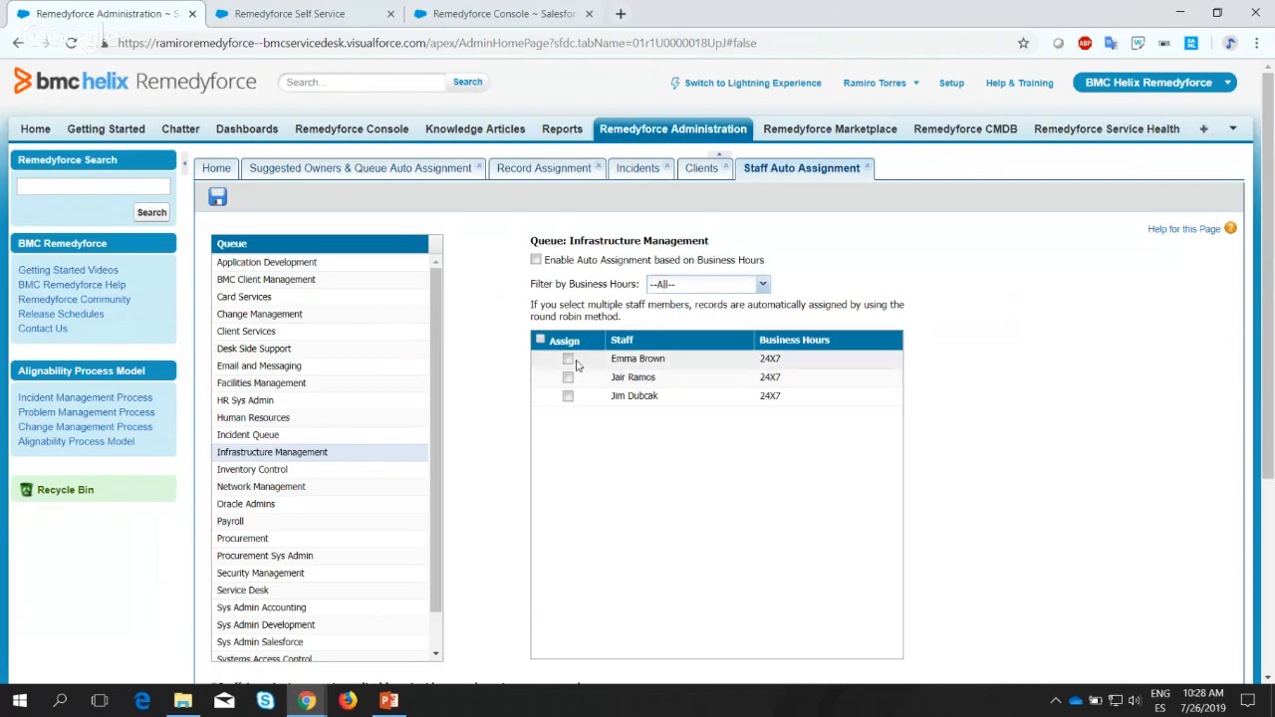
click(251, 471)
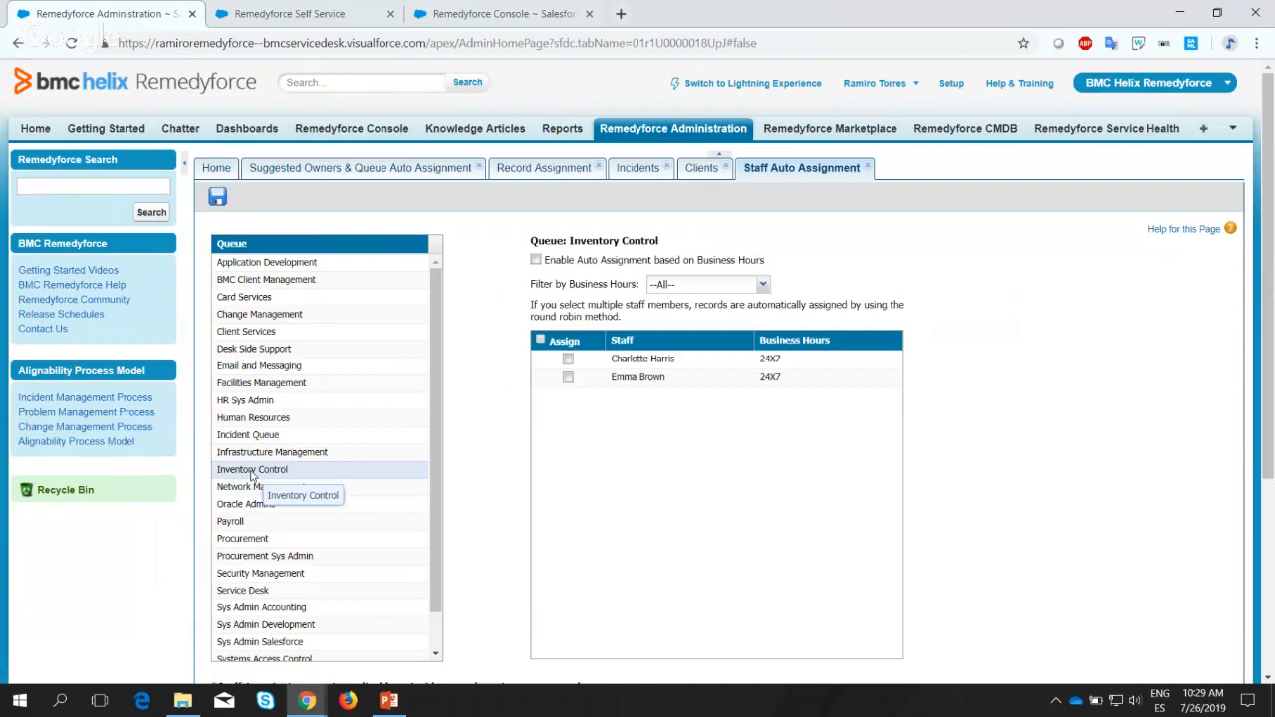
click(254, 438)
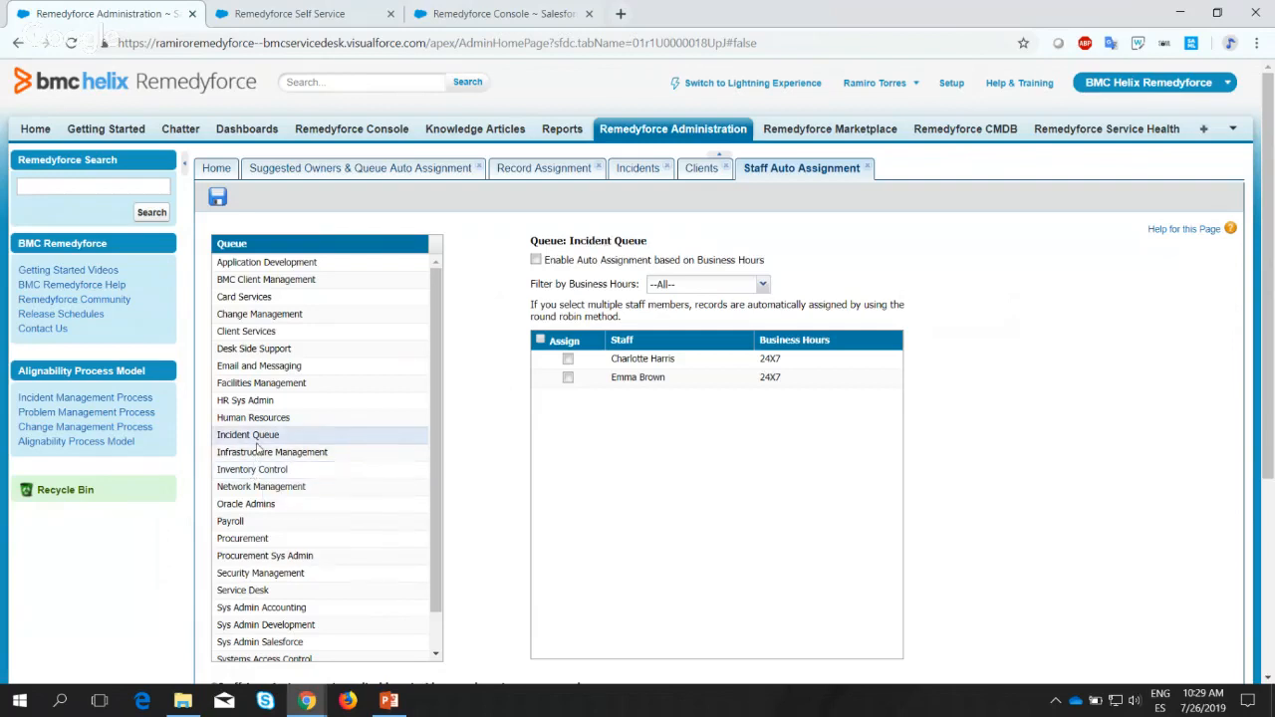
click(262, 454)
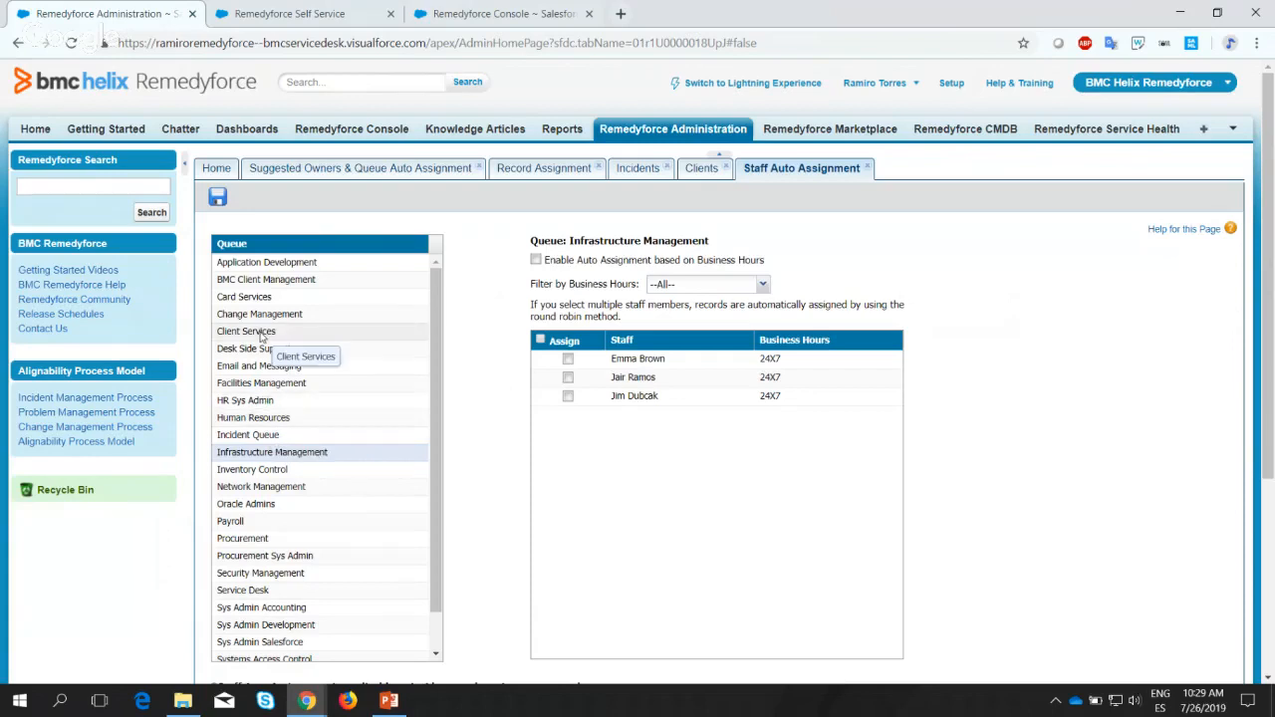
click(257, 438)
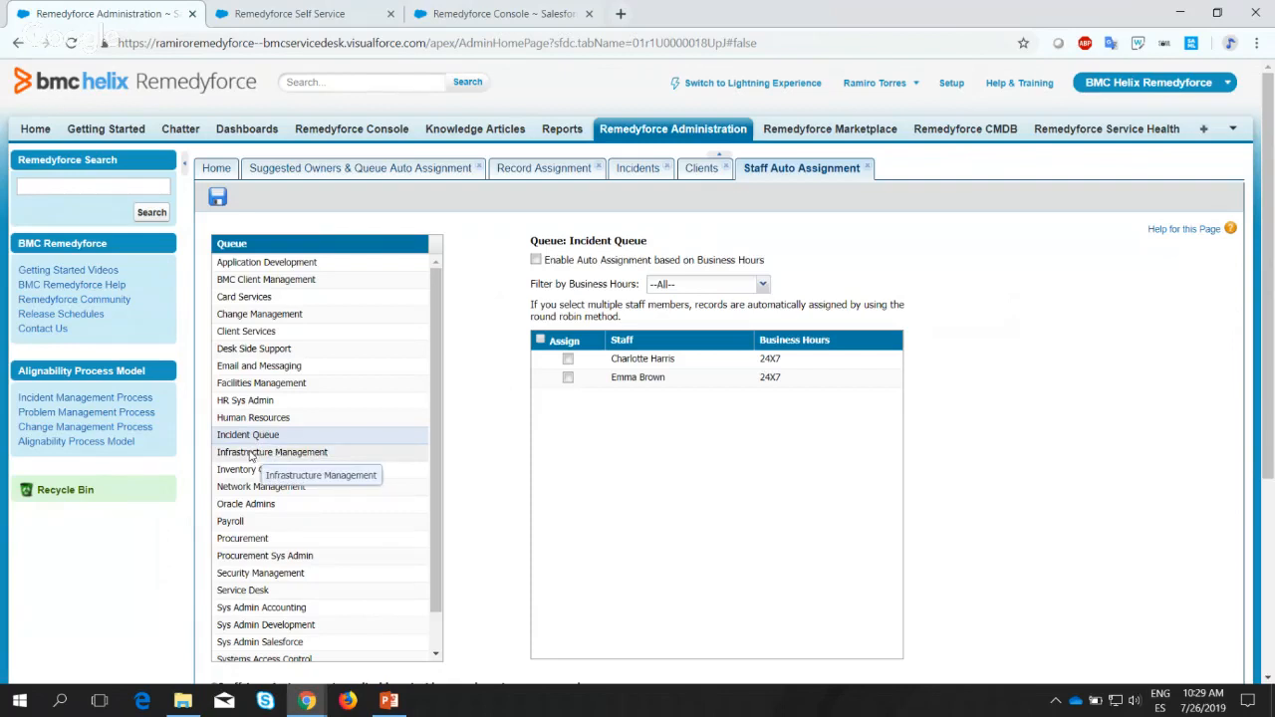
Enable auto assignment based on business hours for the Infrastructure Management queue, assign all its listed staff, and save.
click(252, 453)
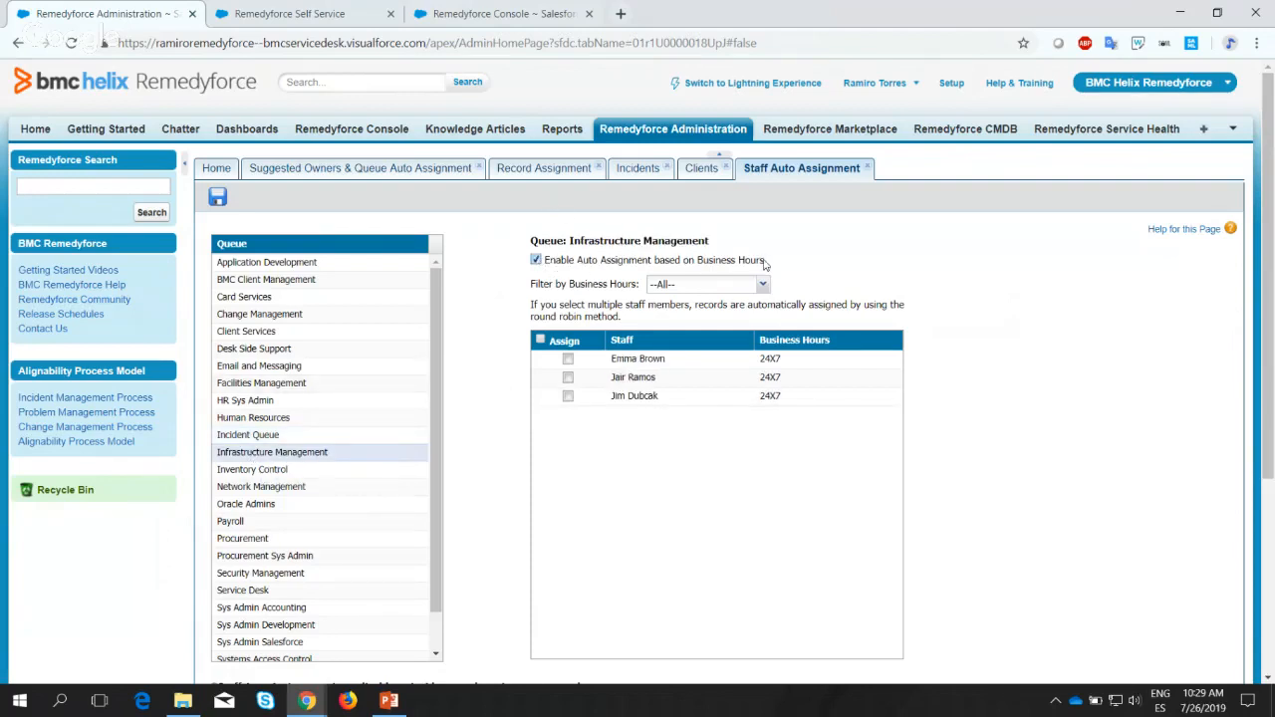
click(543, 340)
click(214, 197)
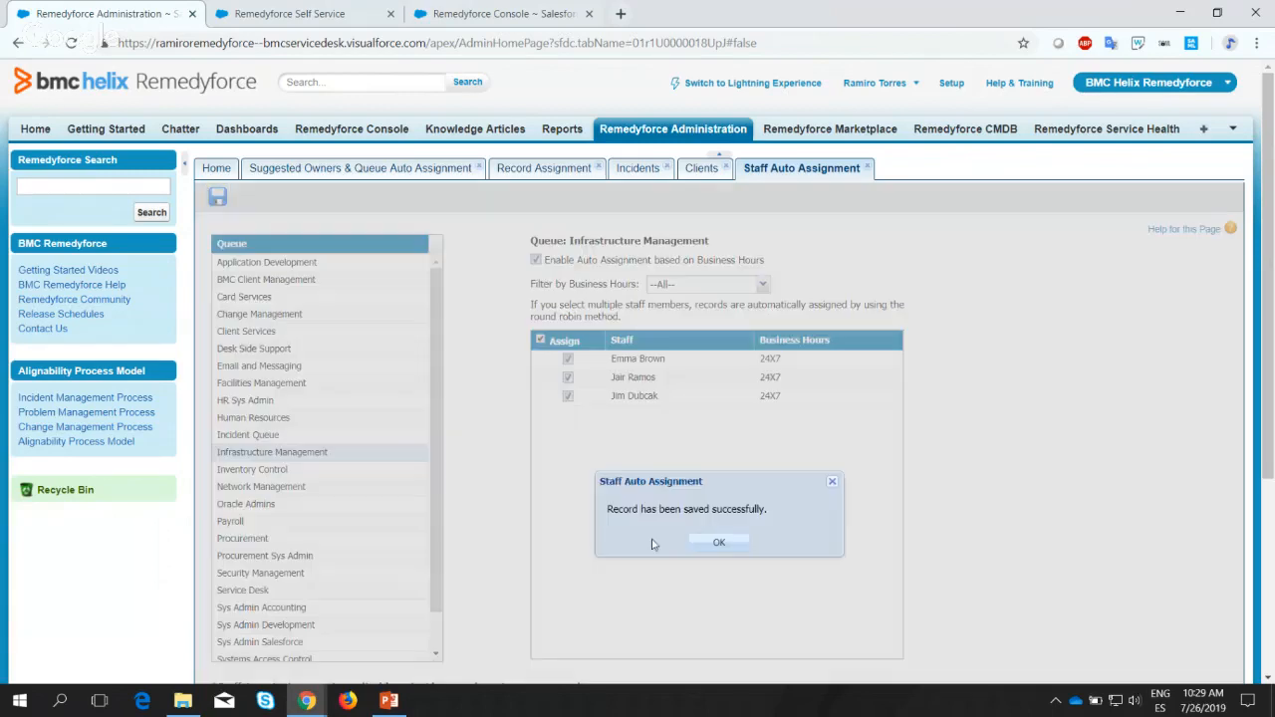
click(718, 543)
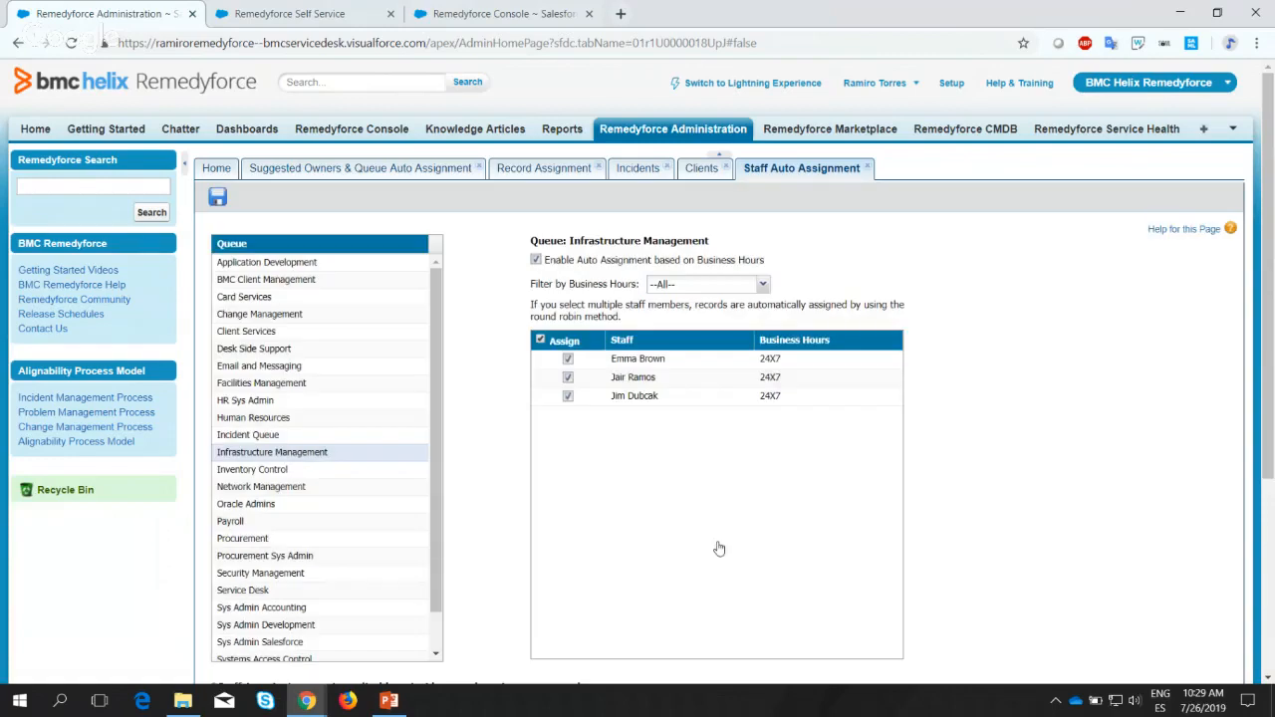
Save the Record Assignment settings and close the Staff Auto Assignment, Record Assignment and Clients pages.
click(868, 169)
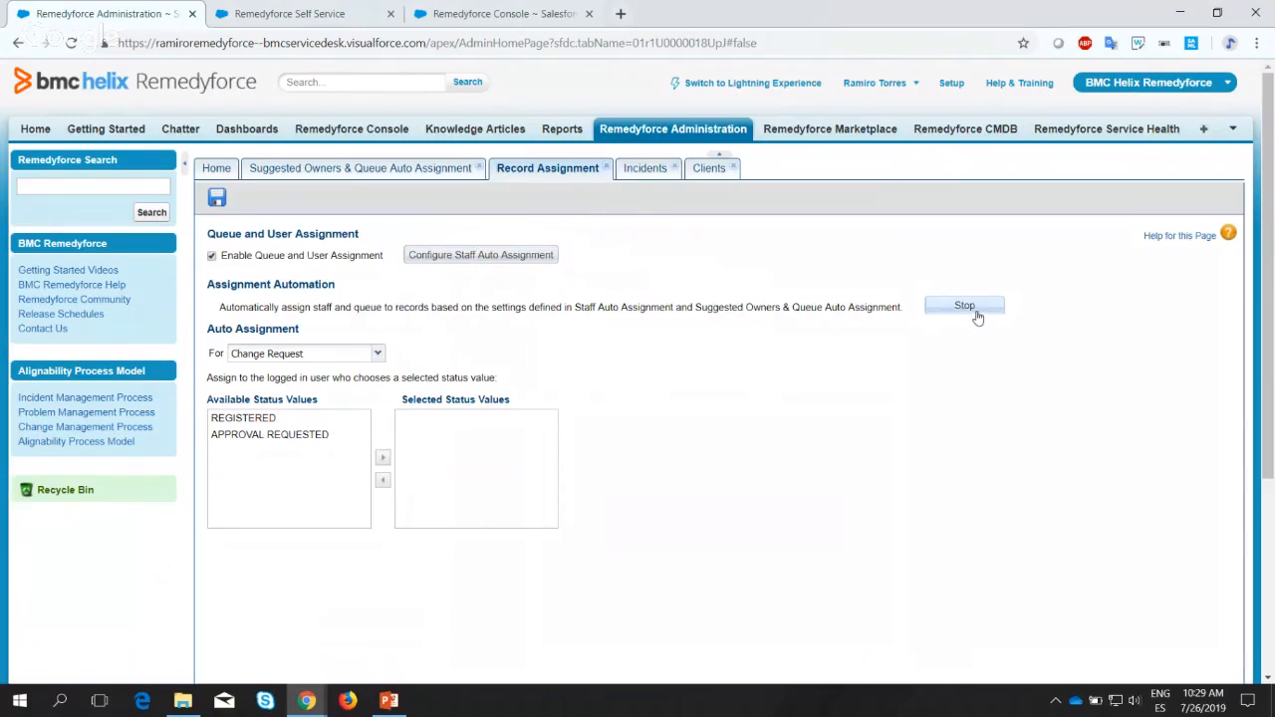
click(216, 200)
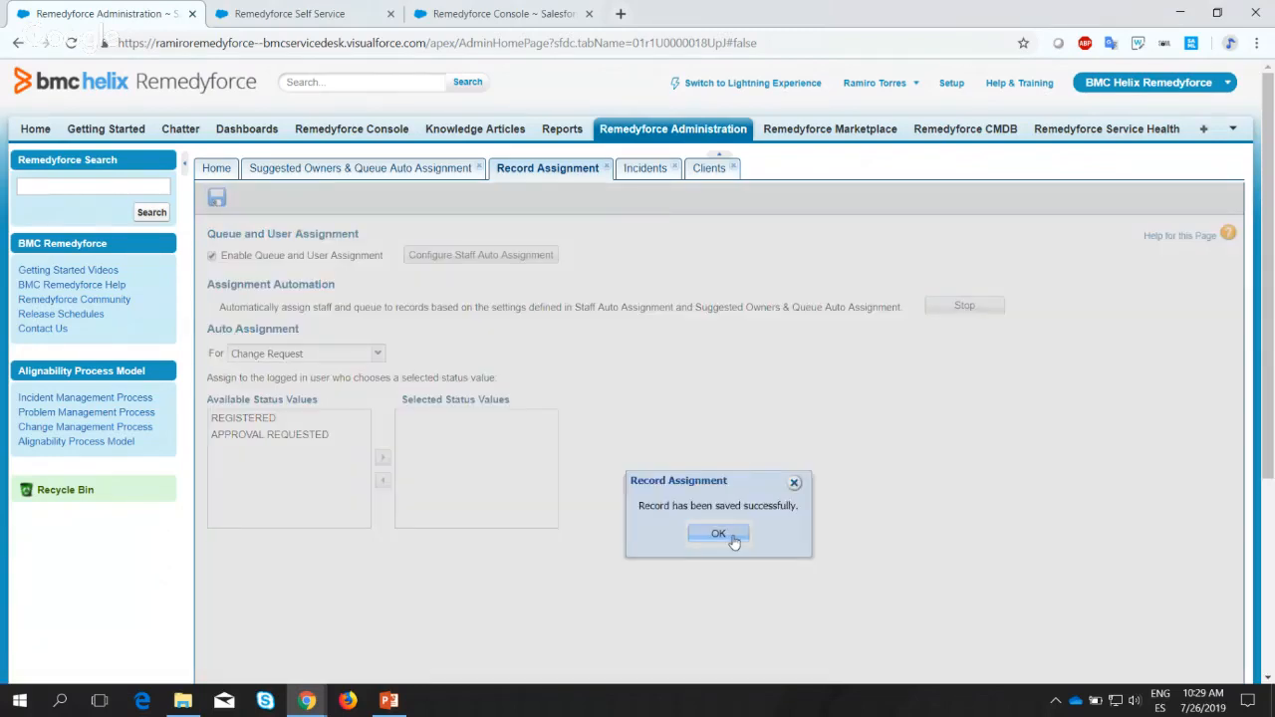
click(733, 535)
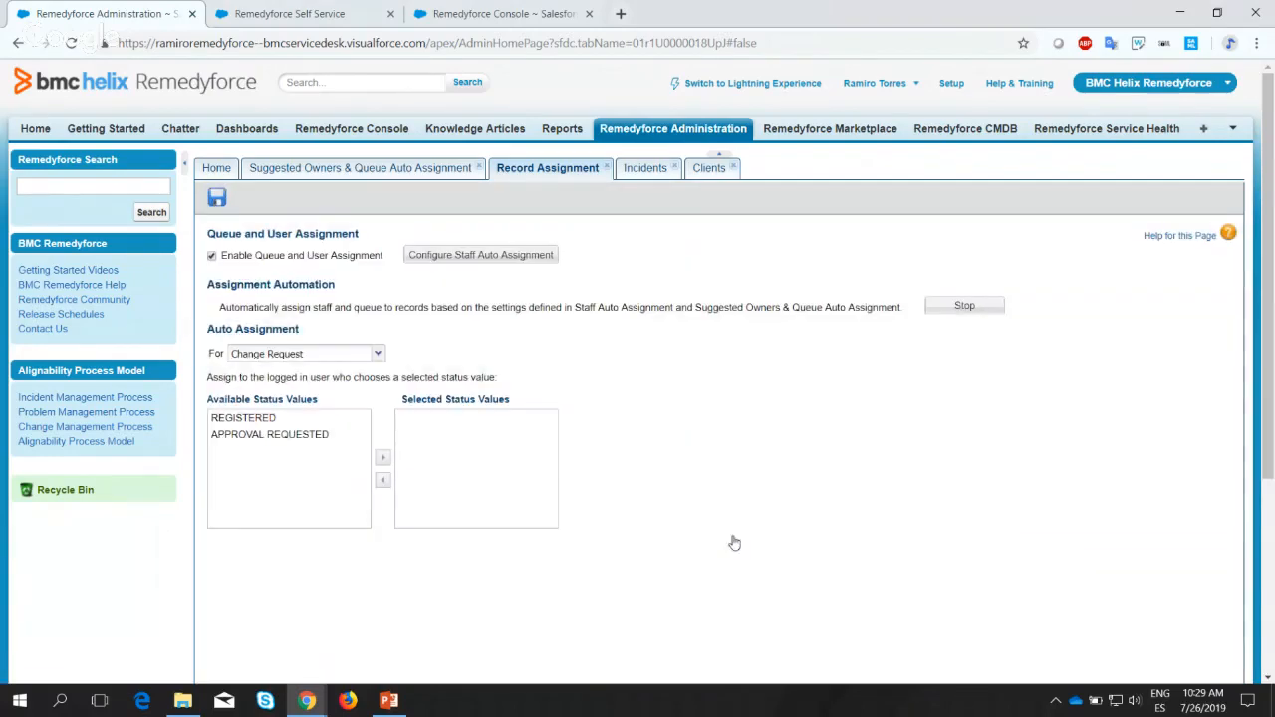
click(606, 168)
click(608, 168)
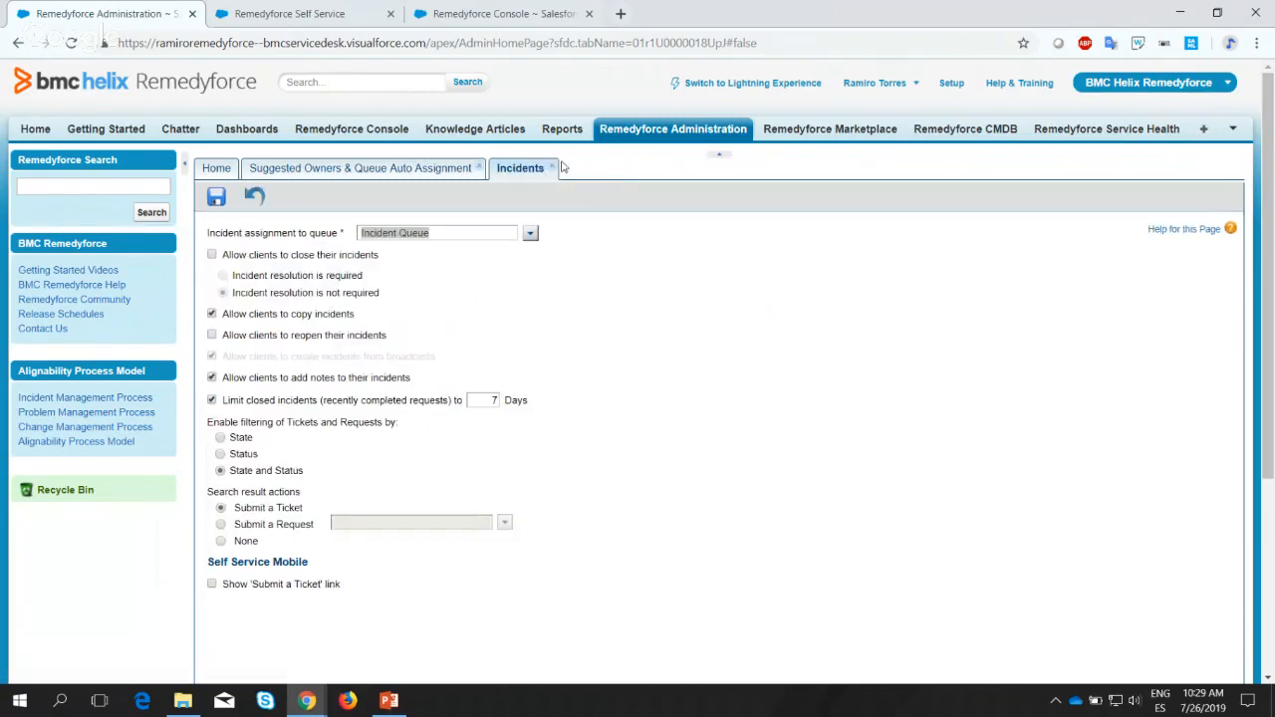
Close the Incidents settings page and submit a ticket with the description "Test" in Remedyforce Self Service.
click(555, 167)
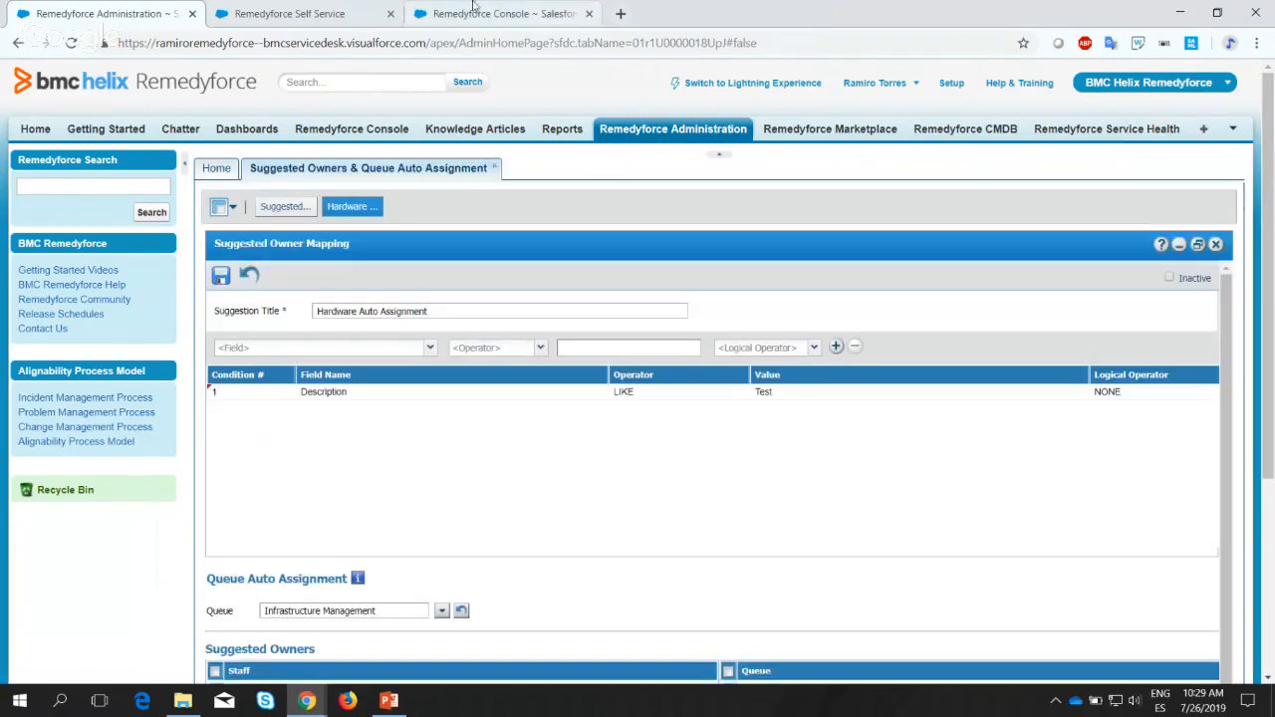
click(299, 14)
click(294, 237)
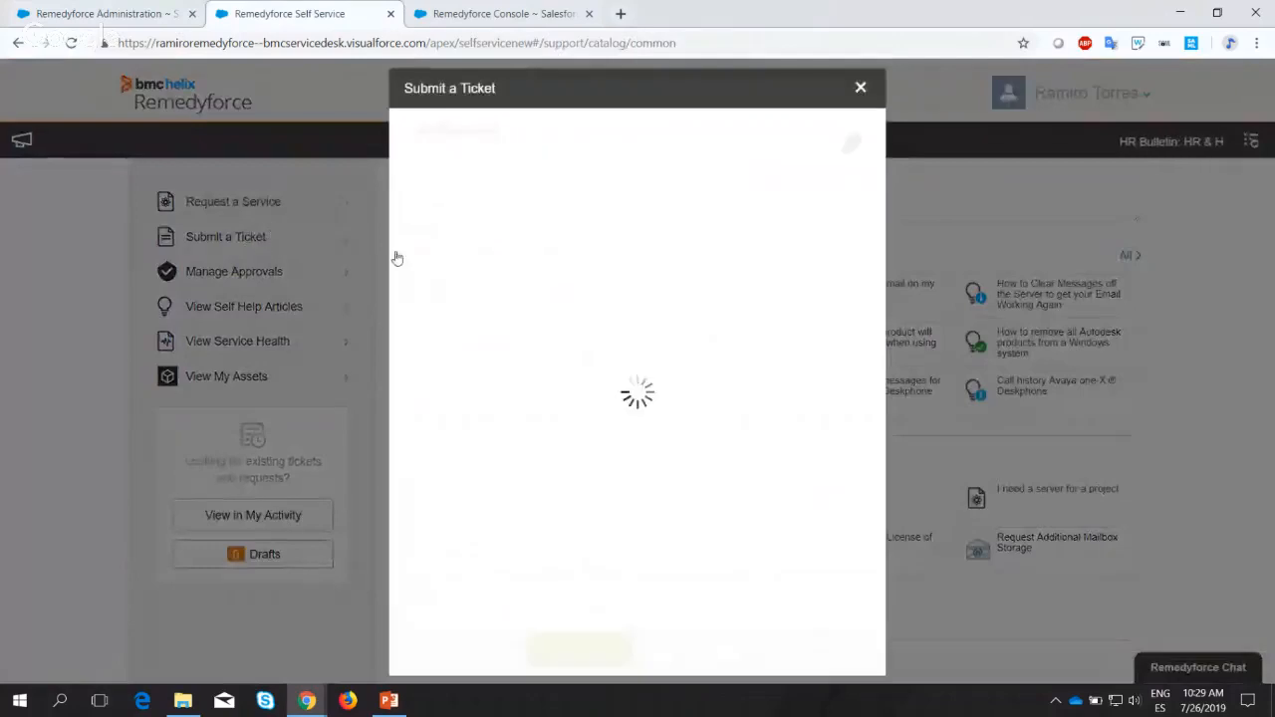
click(553, 267)
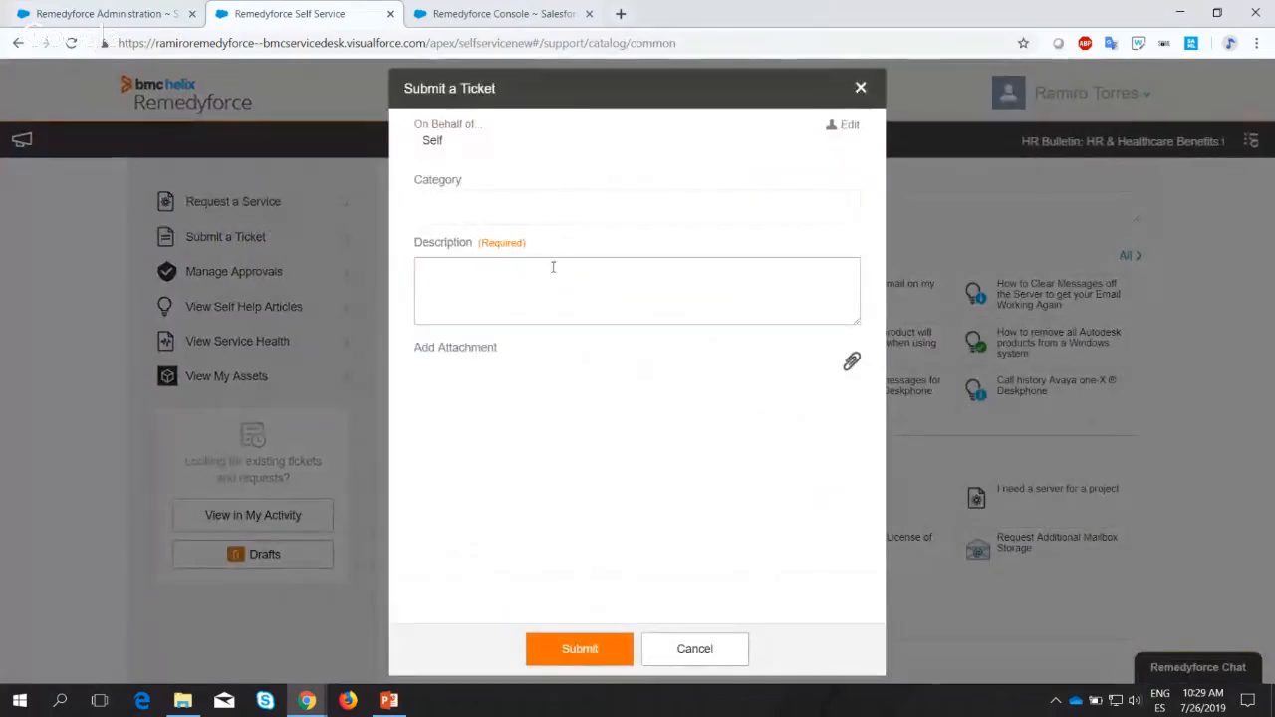
text(Test)
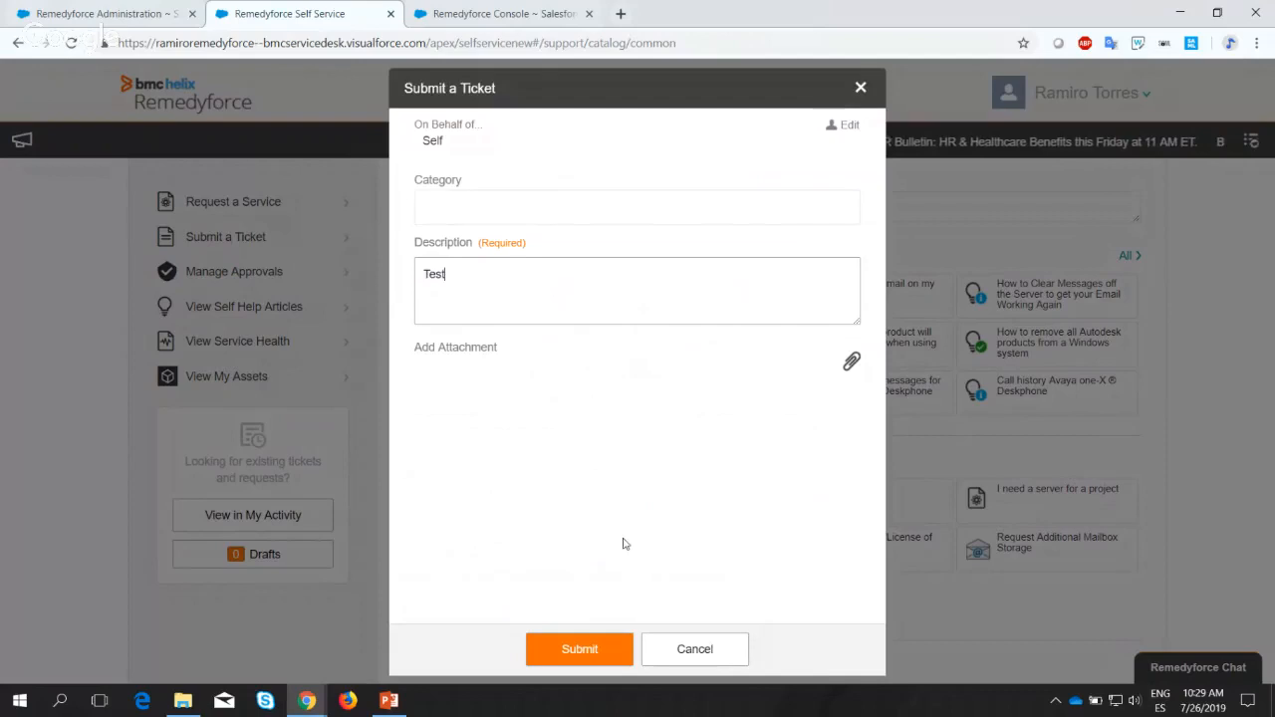
click(586, 648)
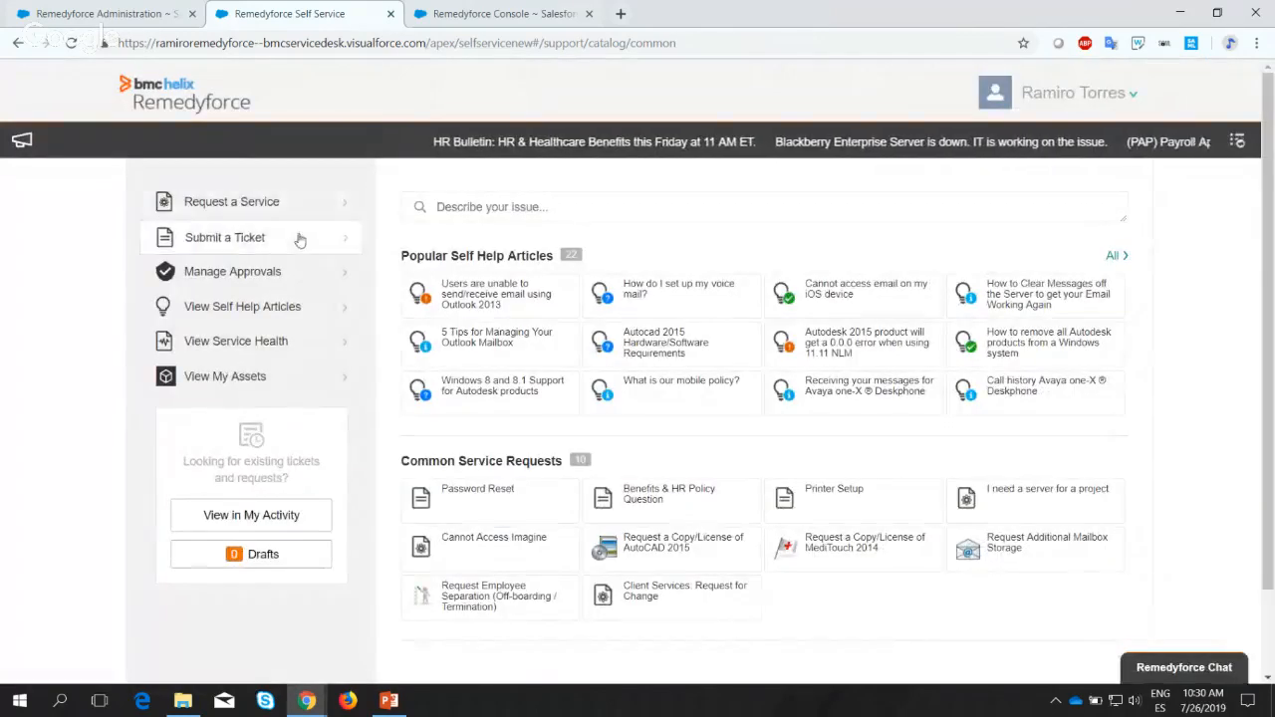
Submit a second self-service ticket with the description "Test".
click(312, 240)
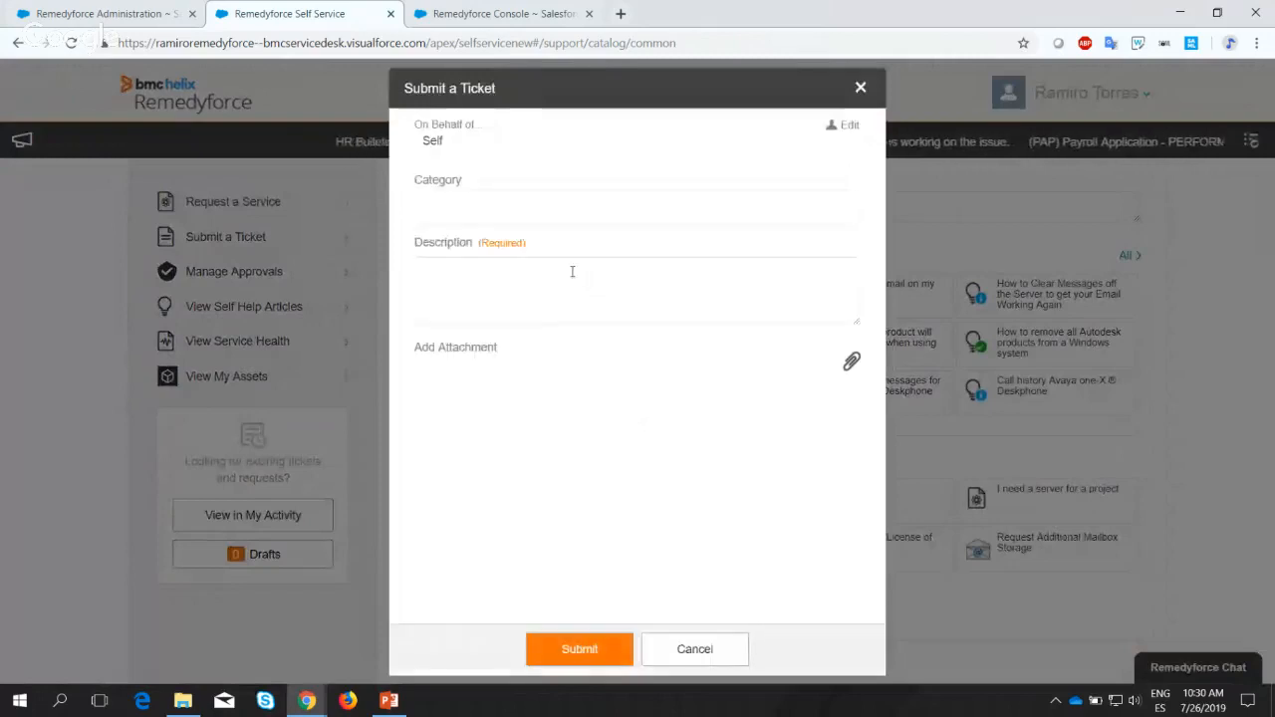
click(567, 274)
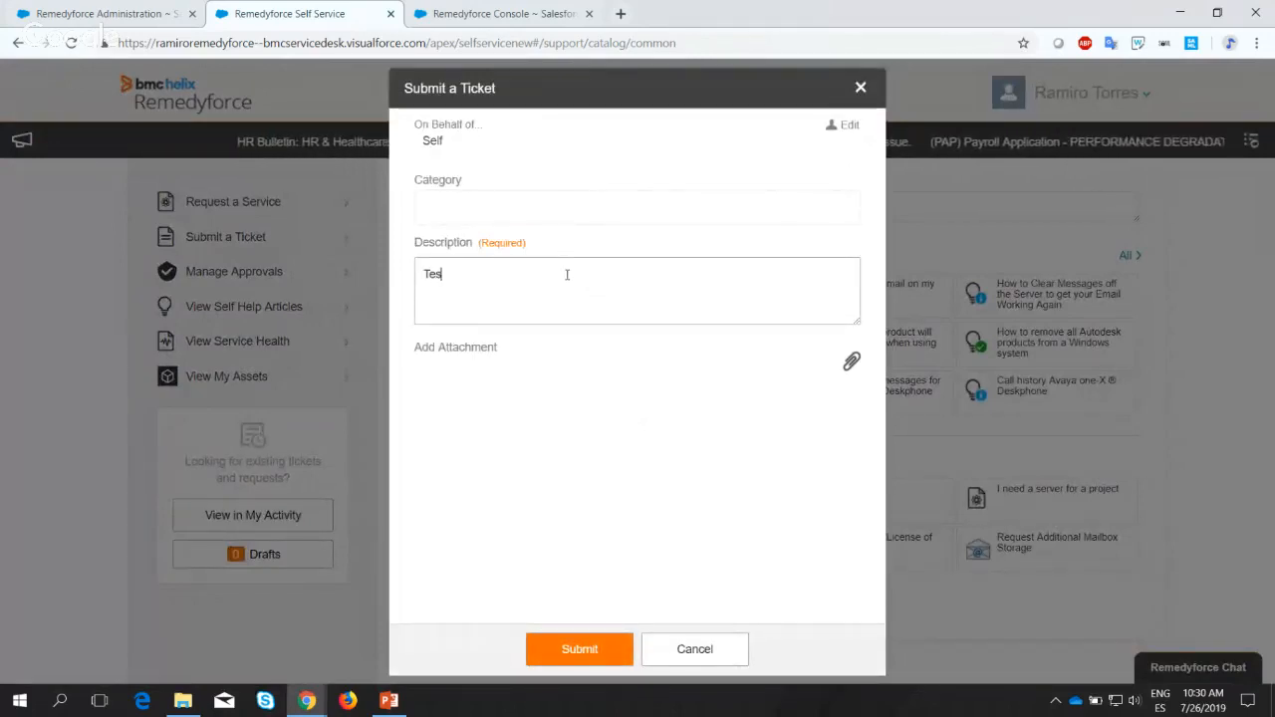
click(616, 657)
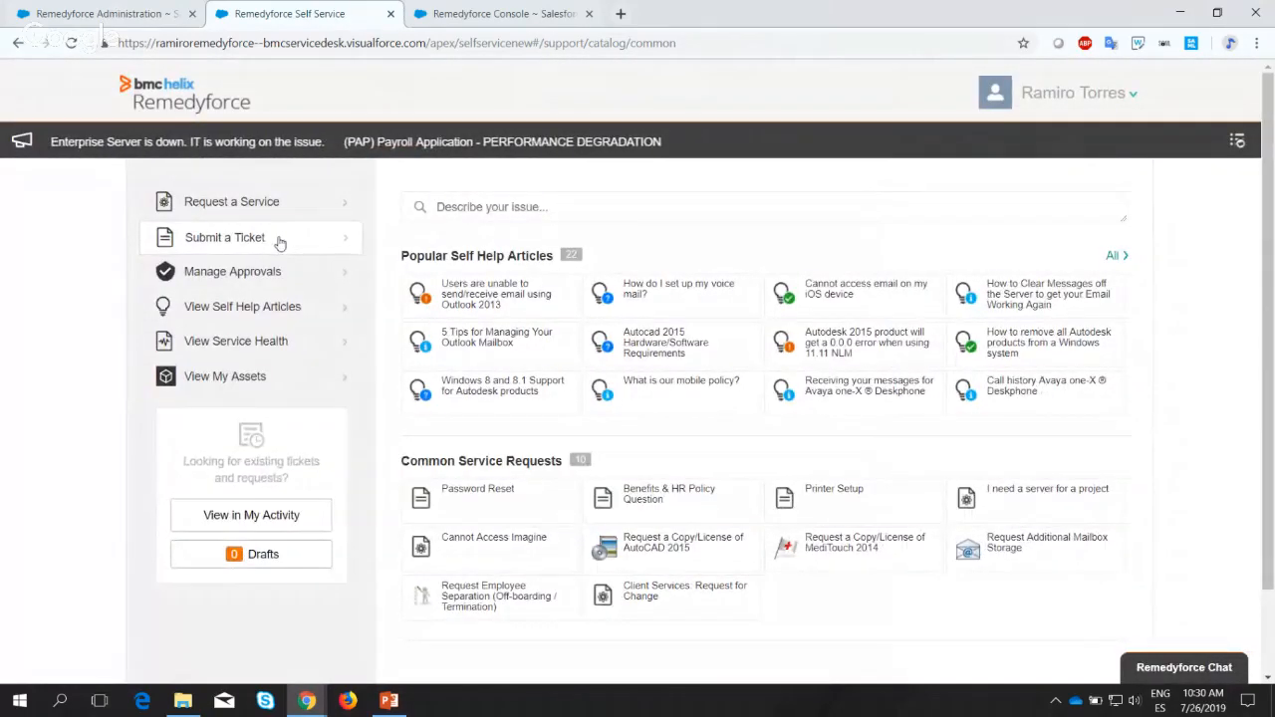
Submit a third self-service ticket with the description "Test".
click(225, 238)
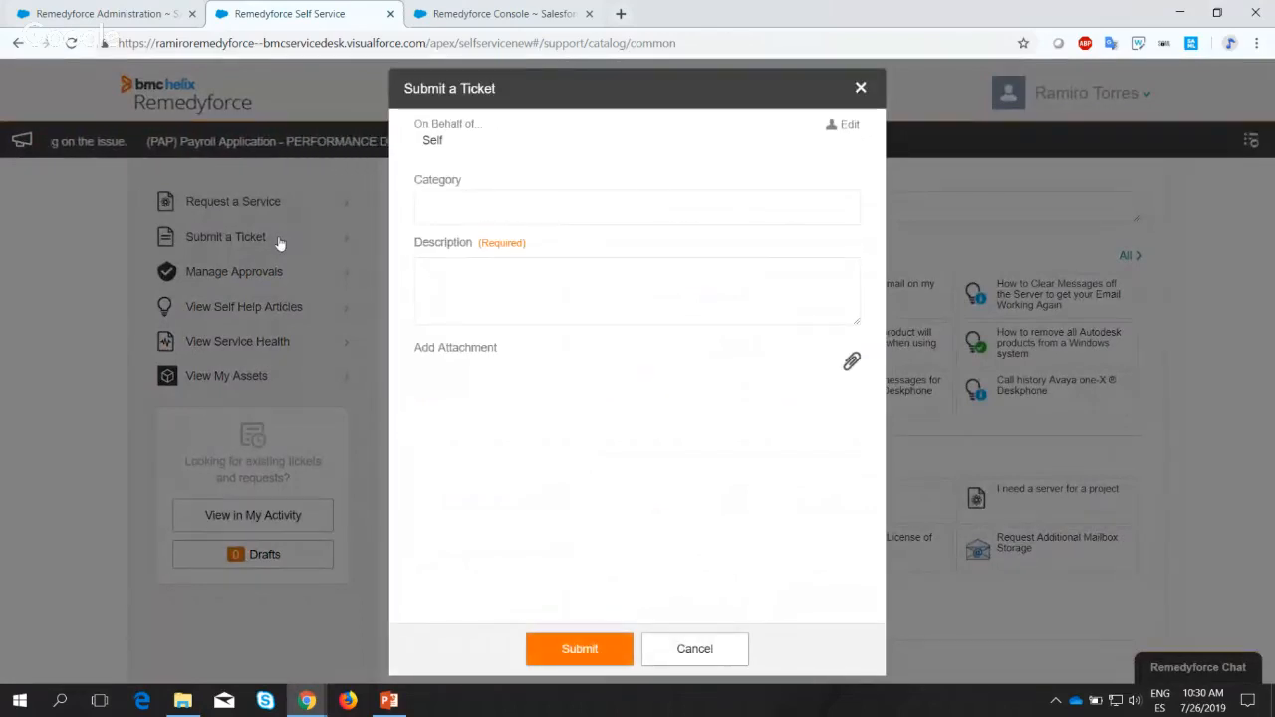
click(485, 263)
text(t)
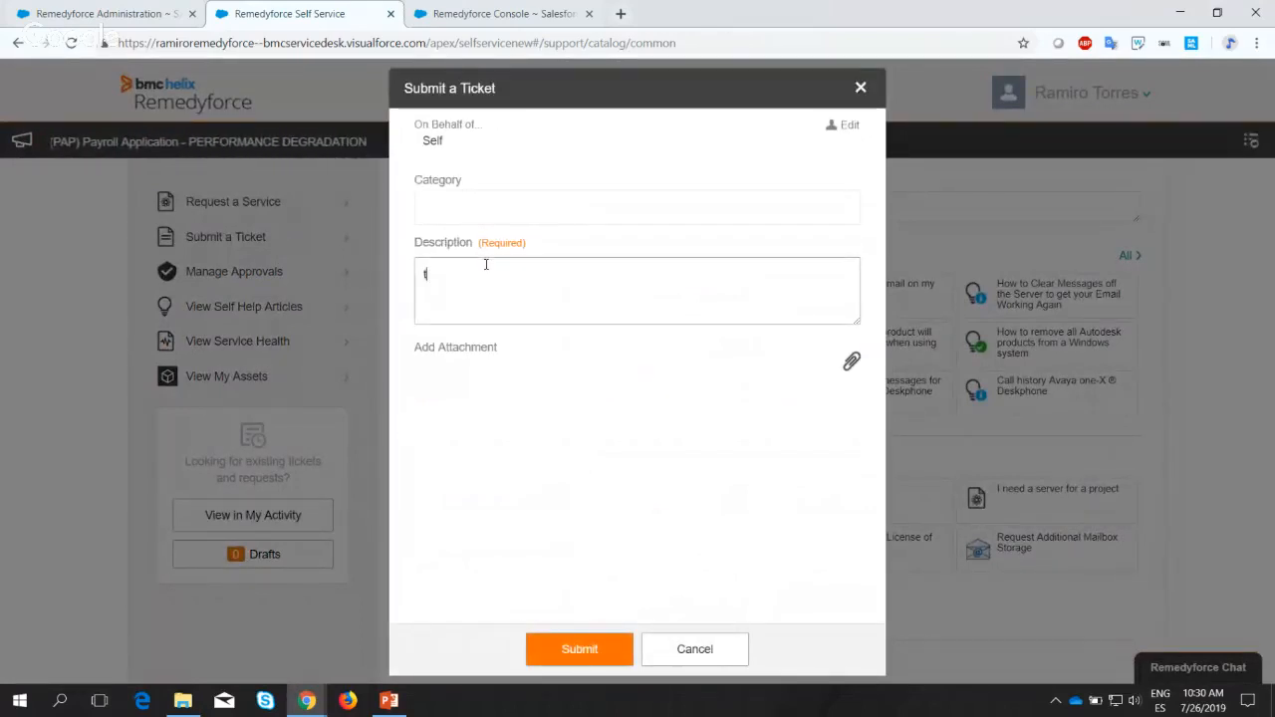
text(est)
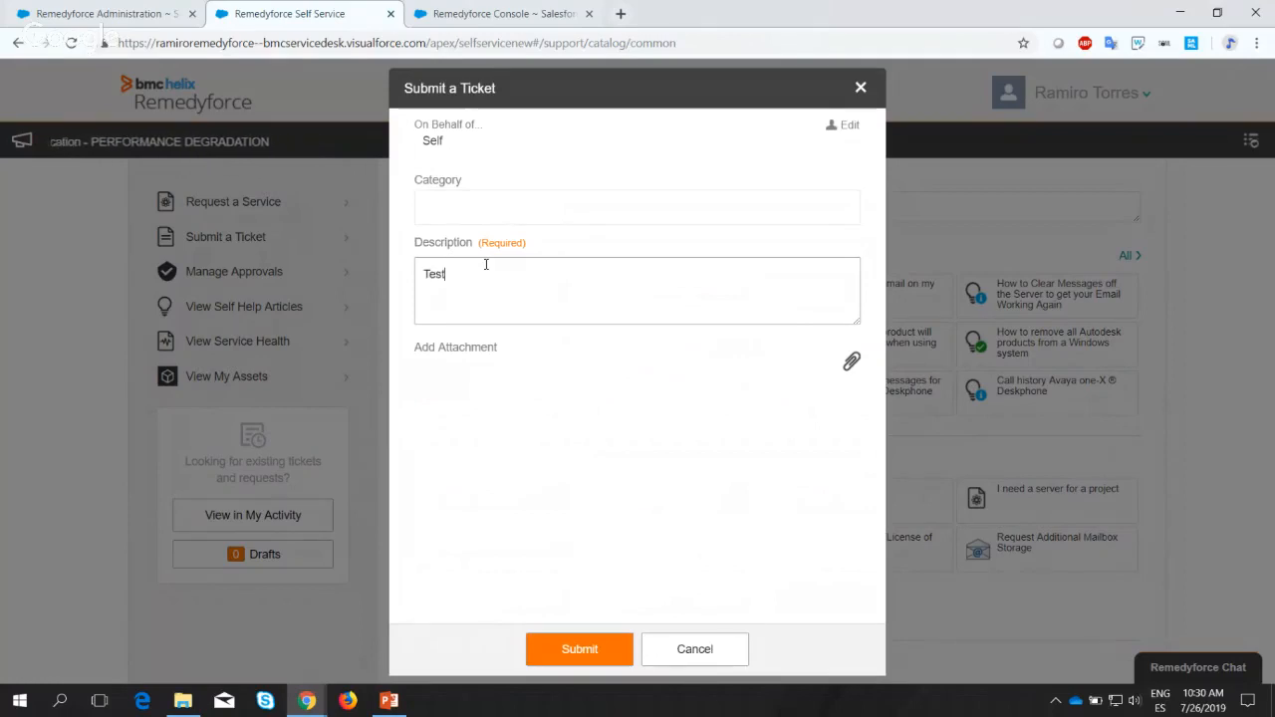
click(584, 648)
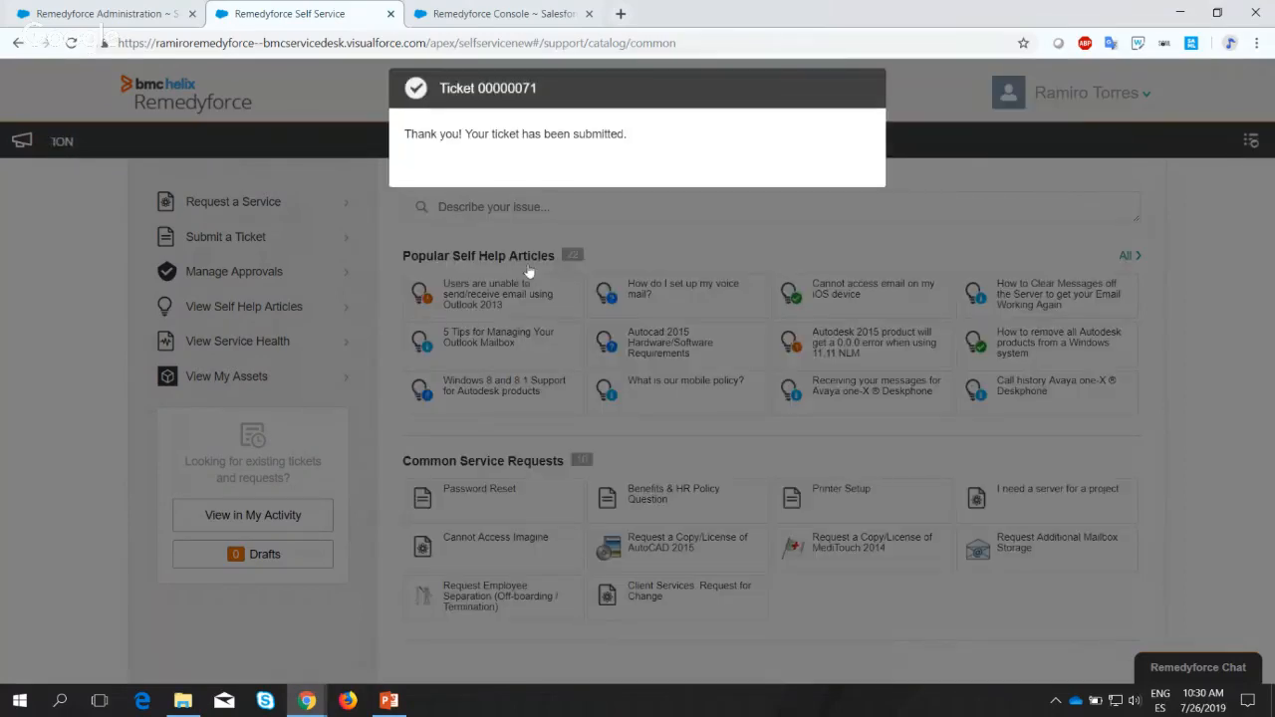
Switch to the Remedyforce Console, close the open incident 00000068, and display and refresh the Incident Queue list.
click(76, 8)
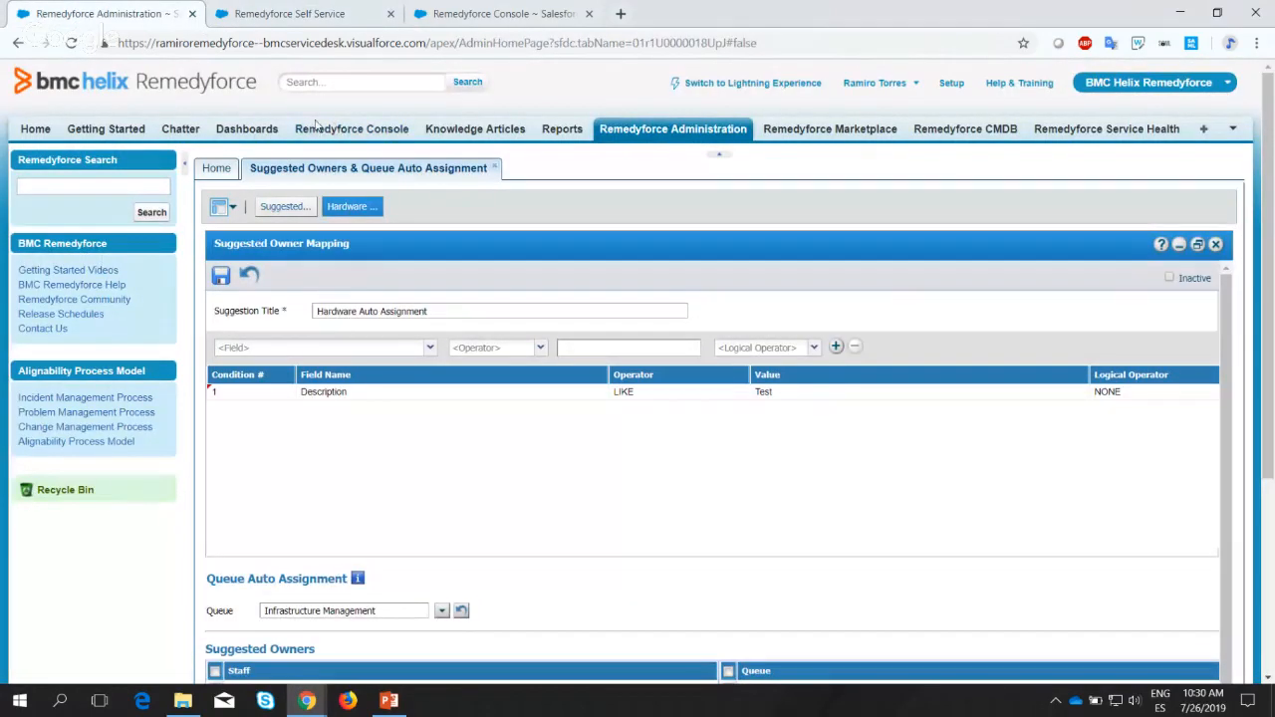
click(508, 13)
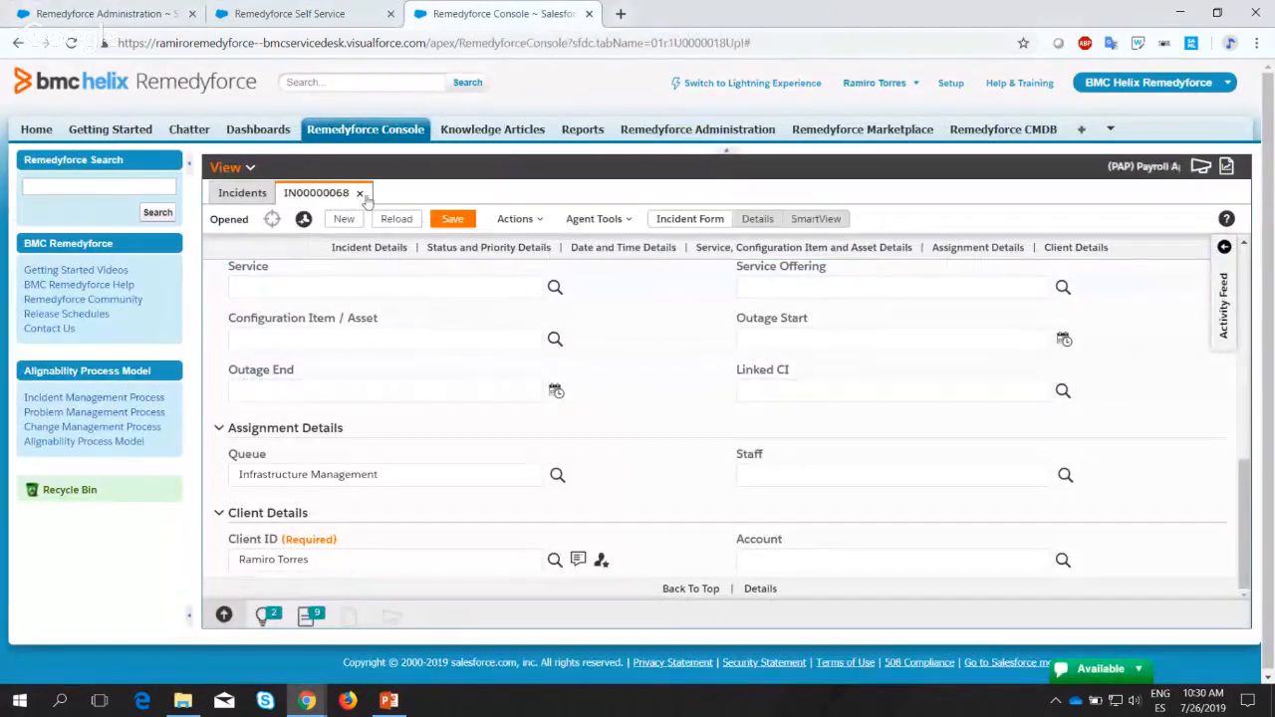
click(360, 194)
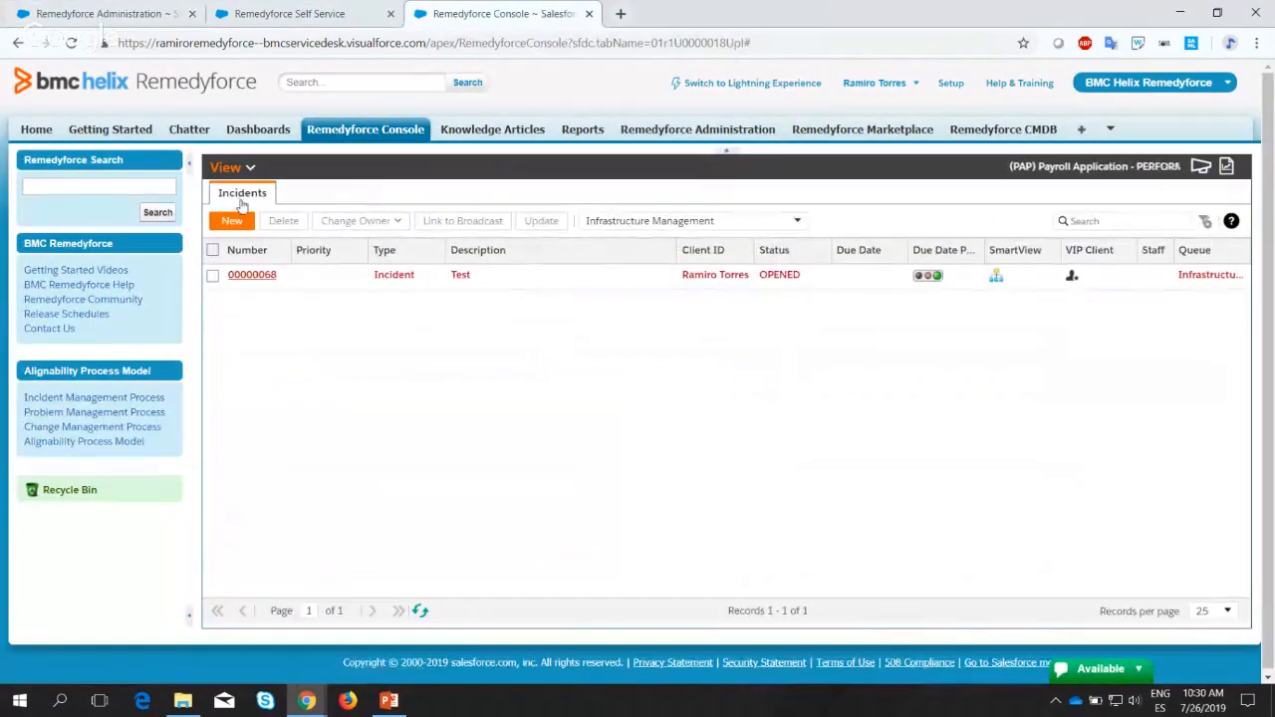
click(622, 220)
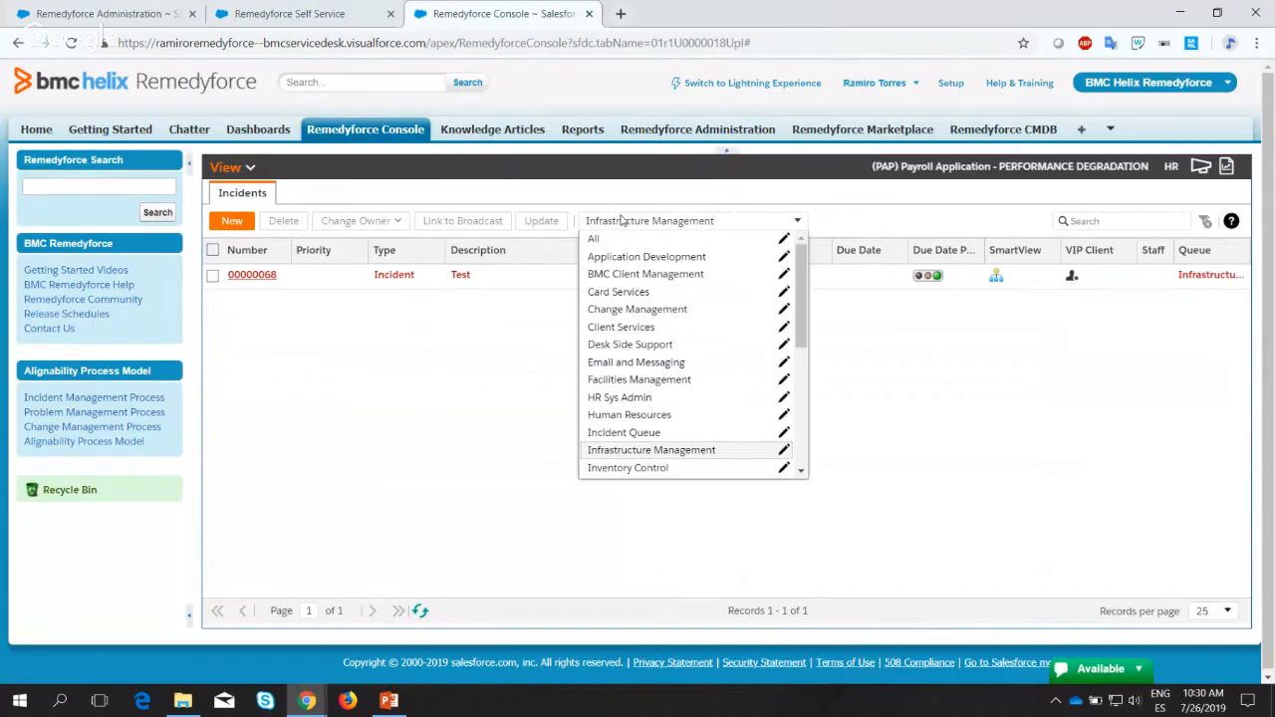
click(637, 433)
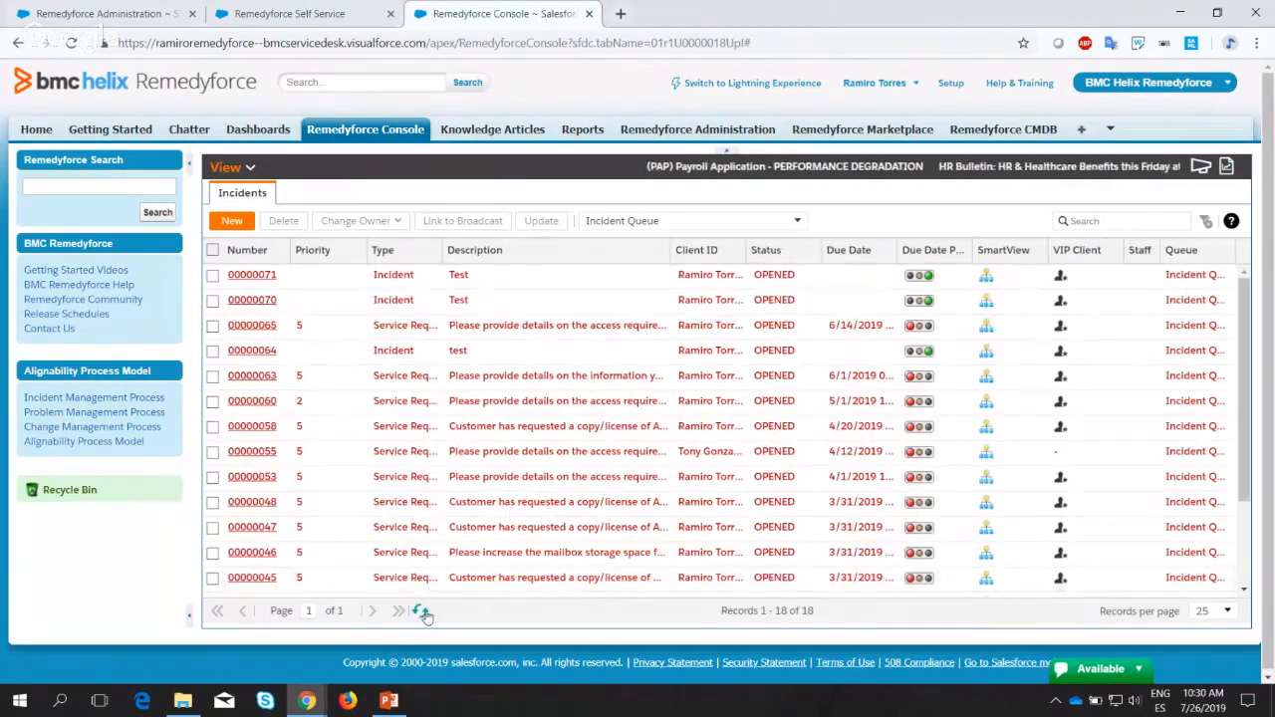
click(421, 611)
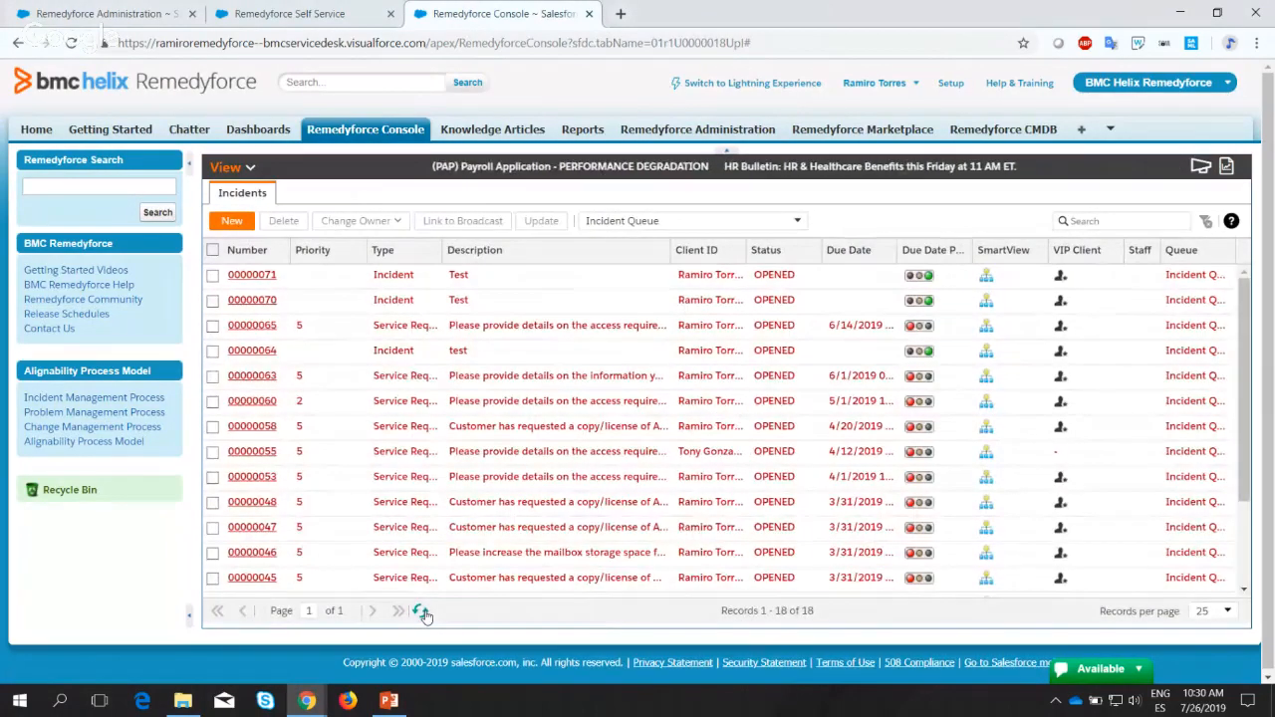
Compare the Infrastructure Management and Incident Queue lists, ending on Infrastructure Management, and narrow the VIP Client column beside Staff.
click(613, 221)
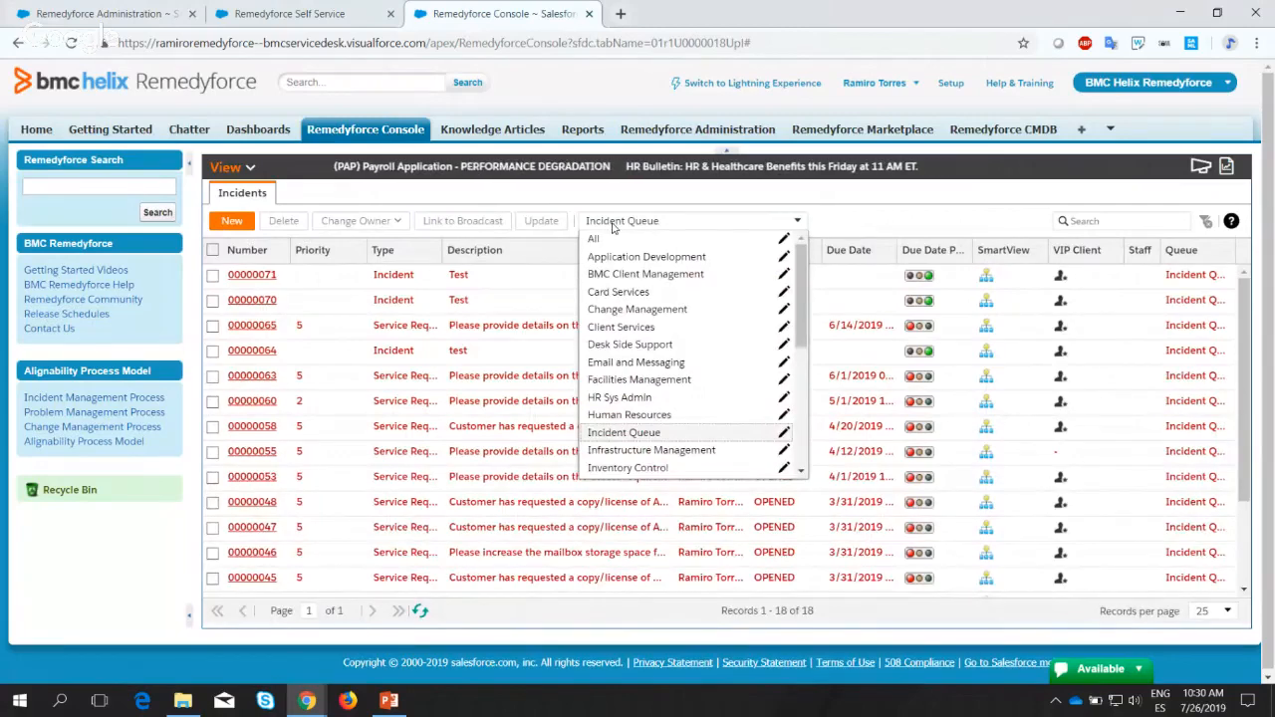
click(613, 450)
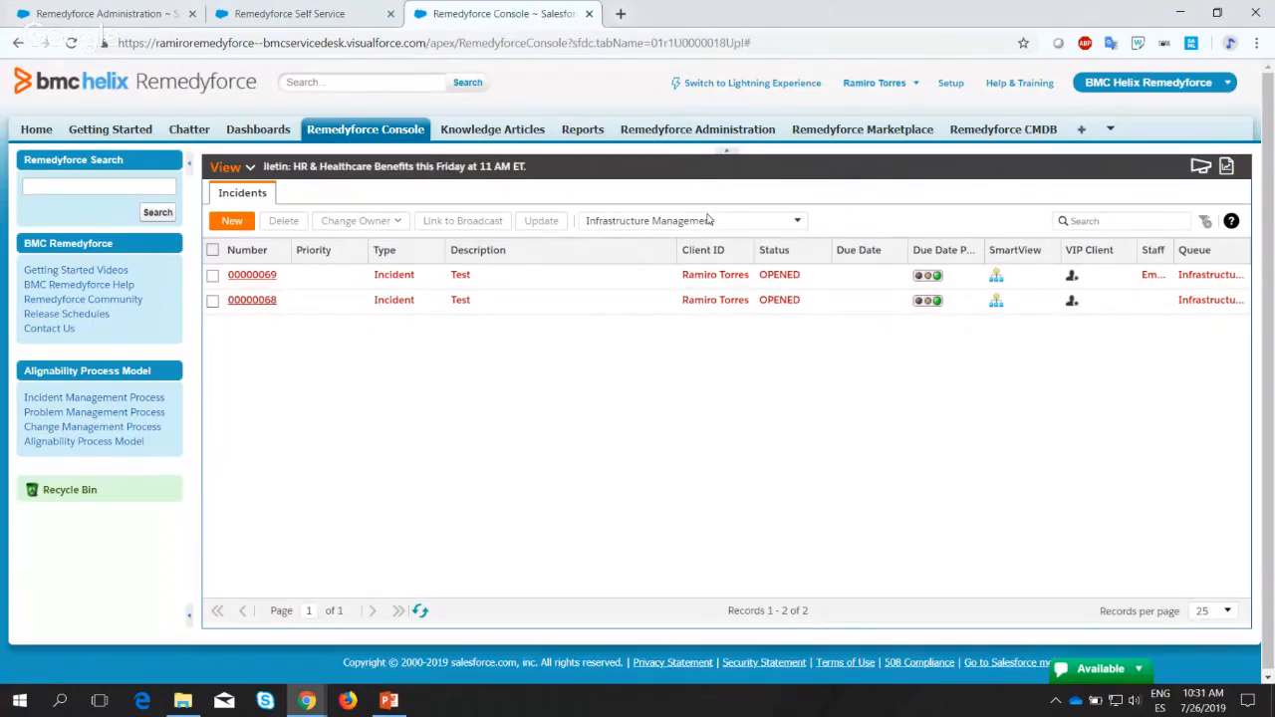
click(627, 223)
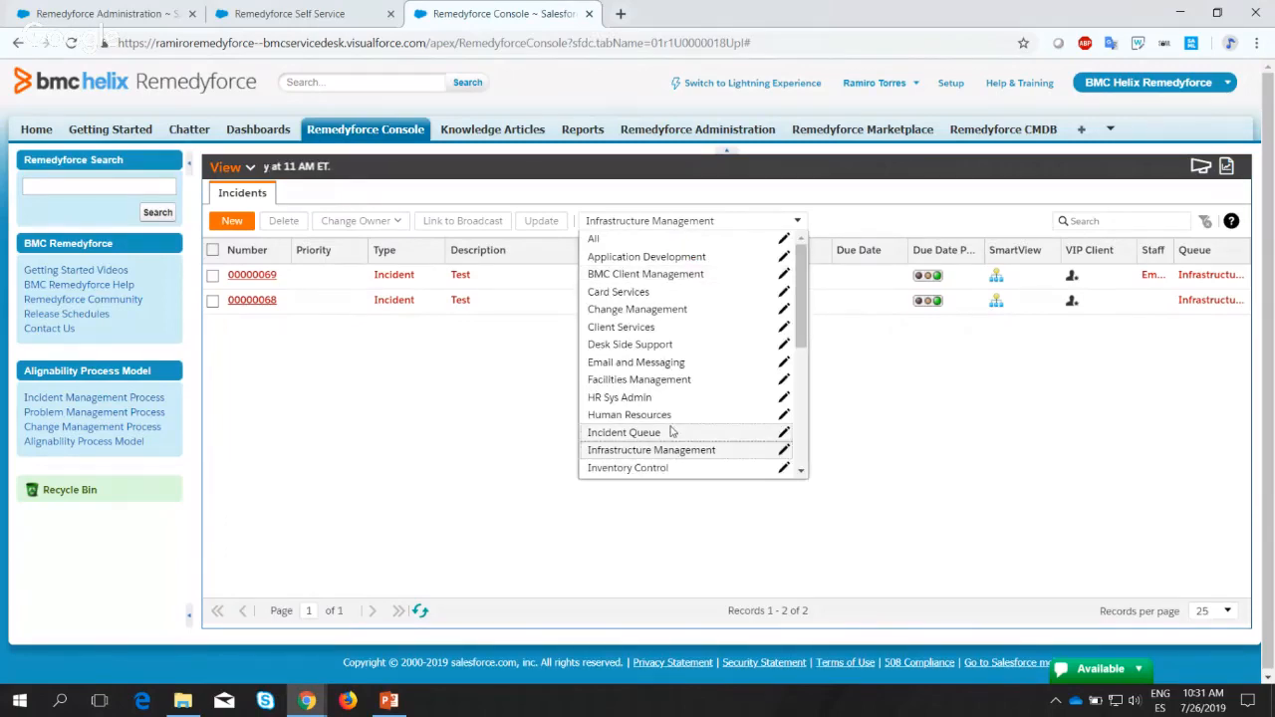
click(637, 432)
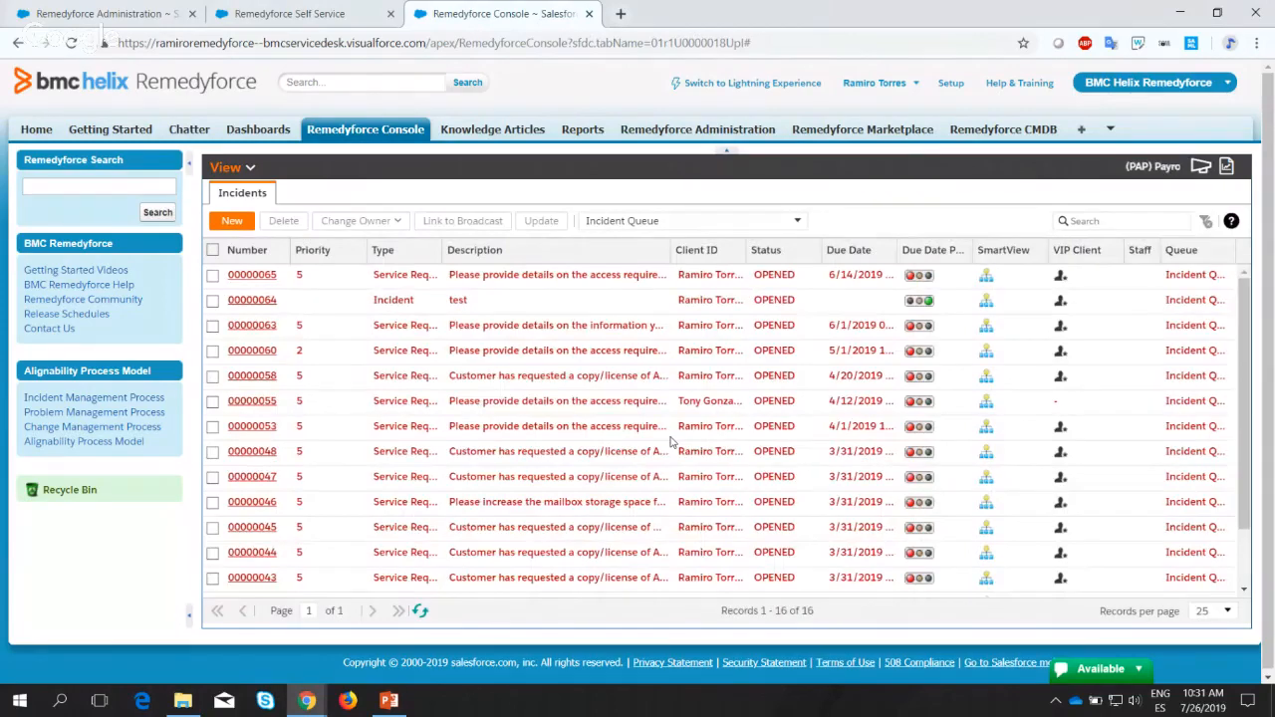
click(594, 222)
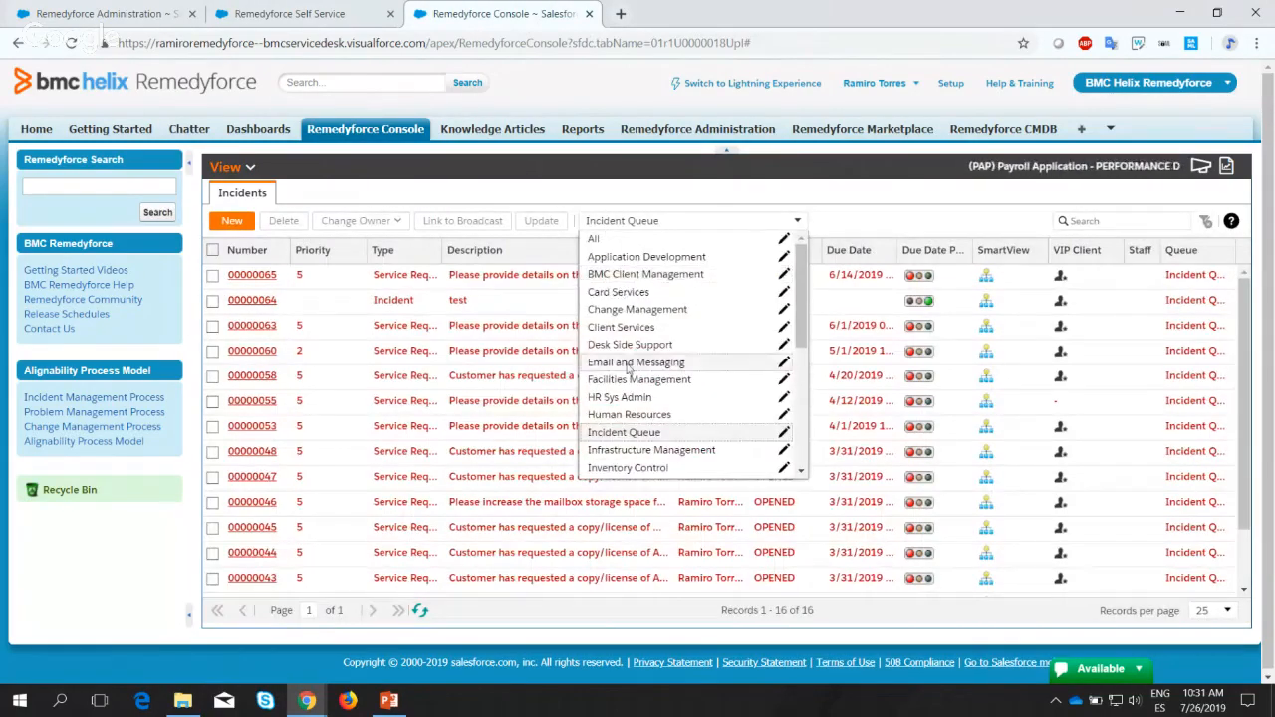
click(637, 451)
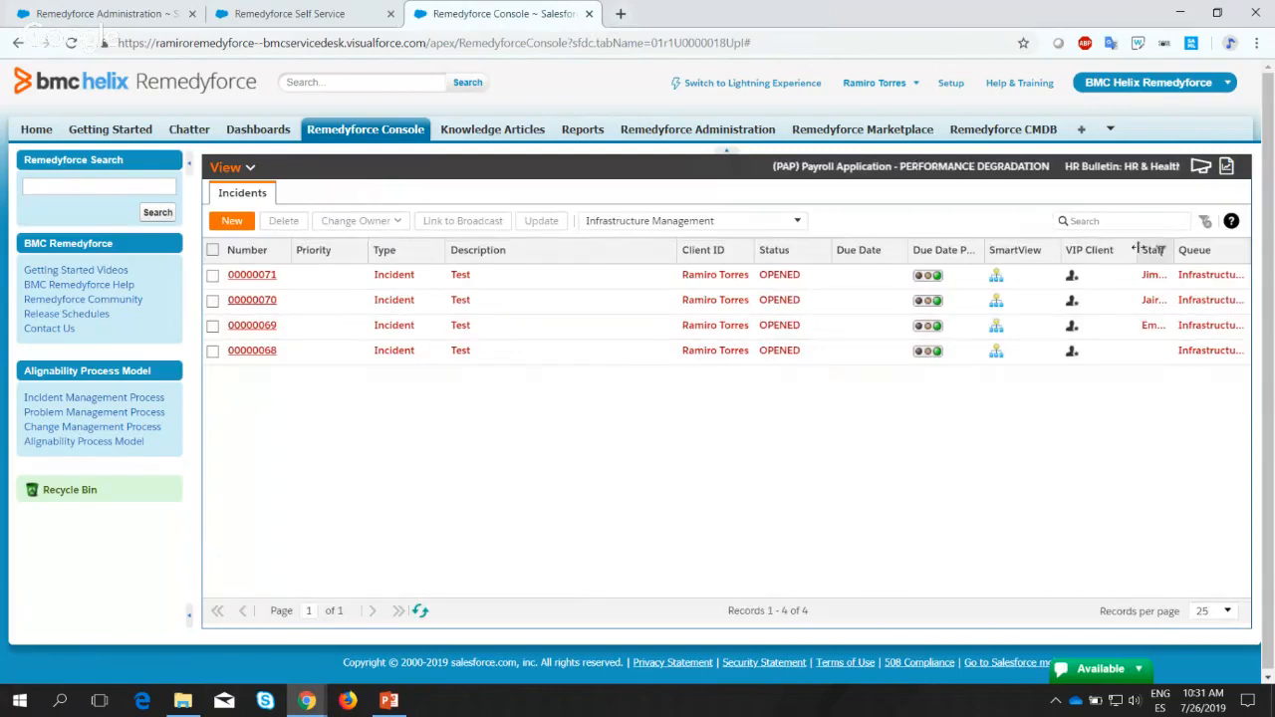
drag(1135, 249, 1100, 250)
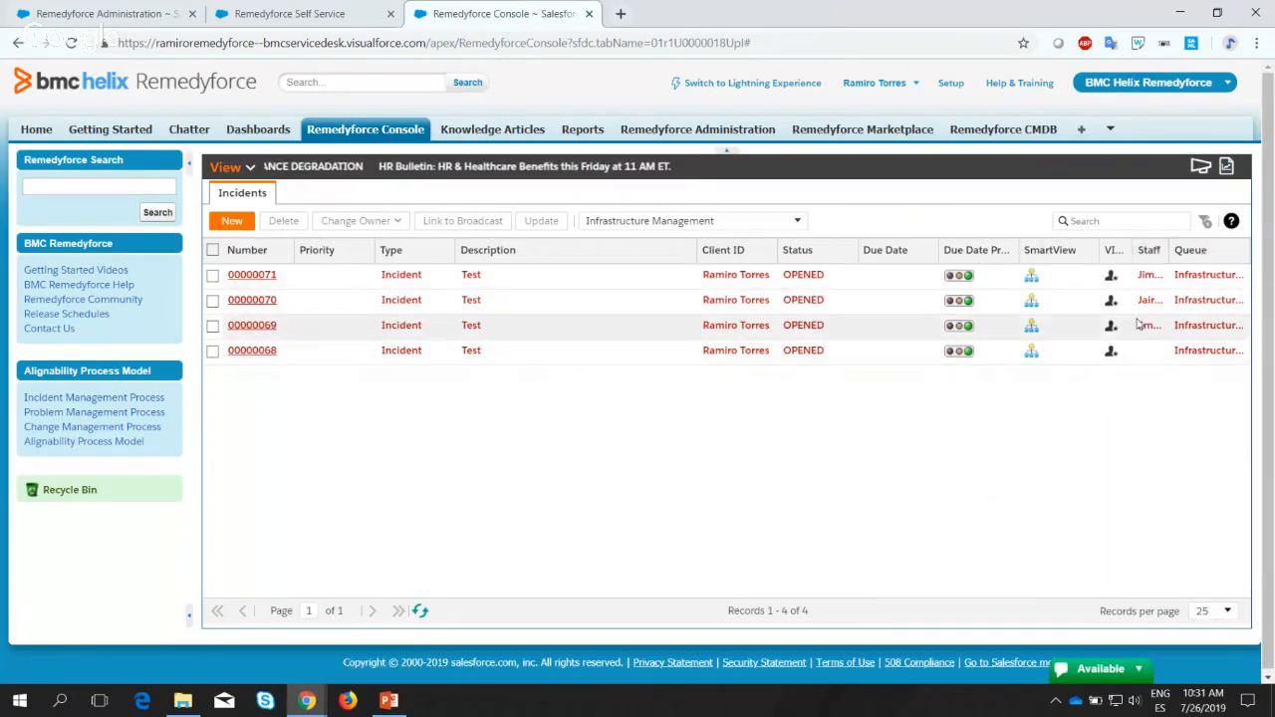
Open incidents 00000069, 00000070 and 00000071 from the Infrastructure Management list.
click(252, 326)
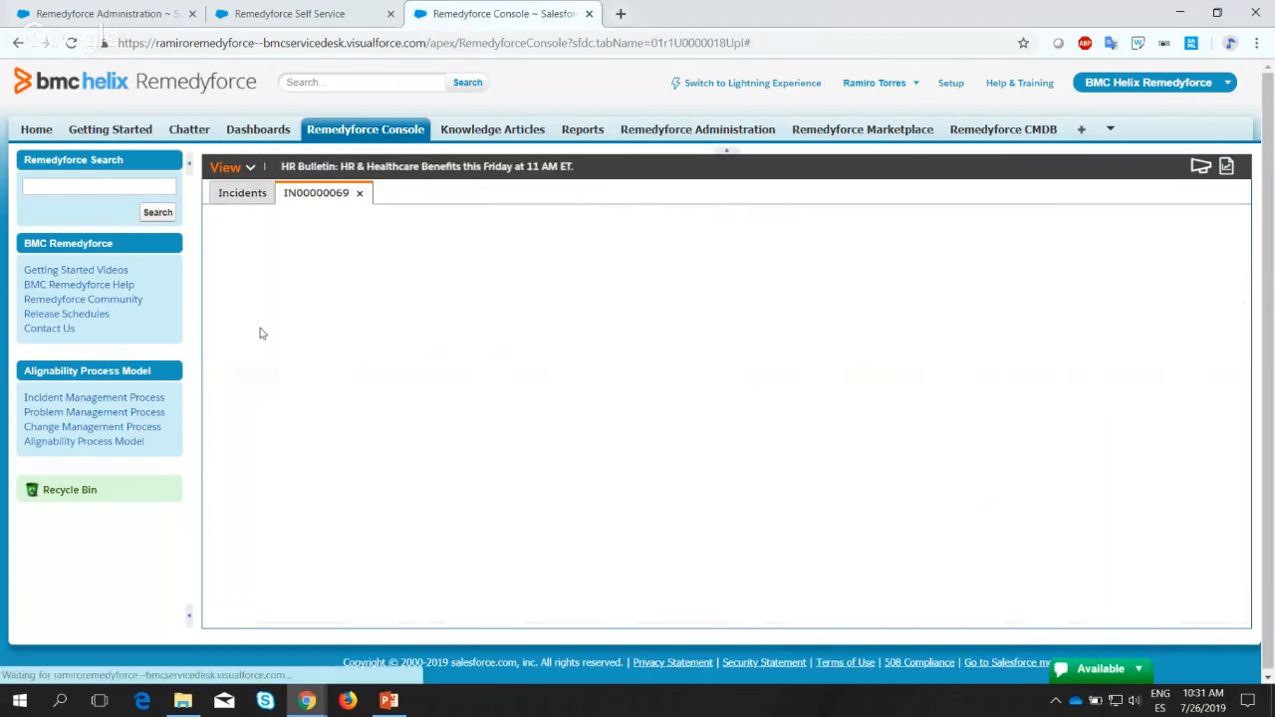
click(232, 196)
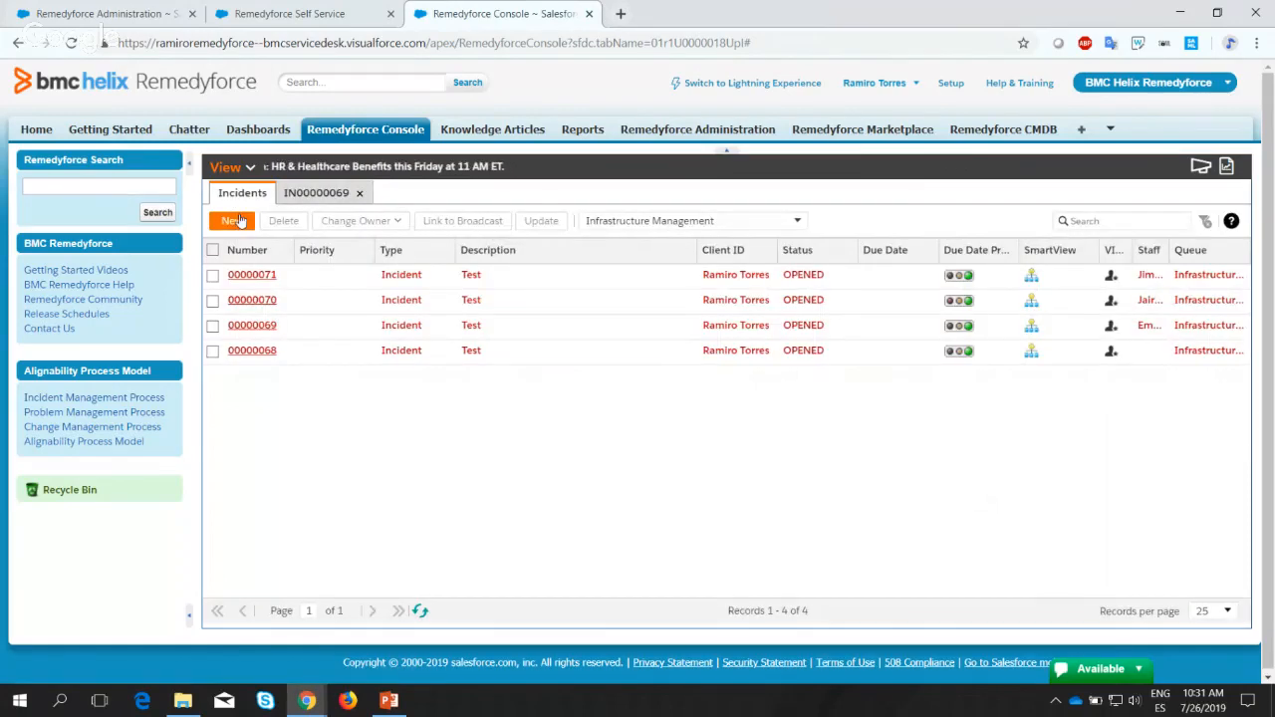
click(248, 302)
click(252, 195)
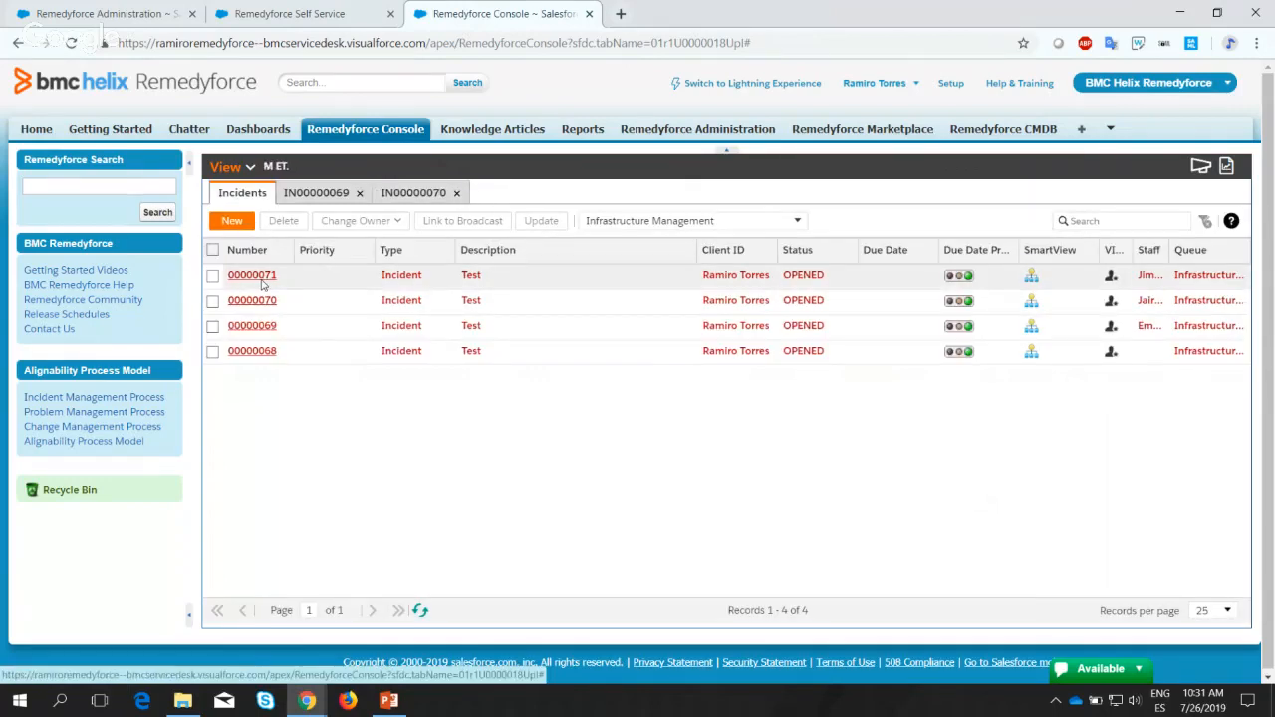
click(256, 275)
Examine the queue and staff in the Assignment Details of incidents 00000069, 00000070 and 00000071.
click(340, 197)
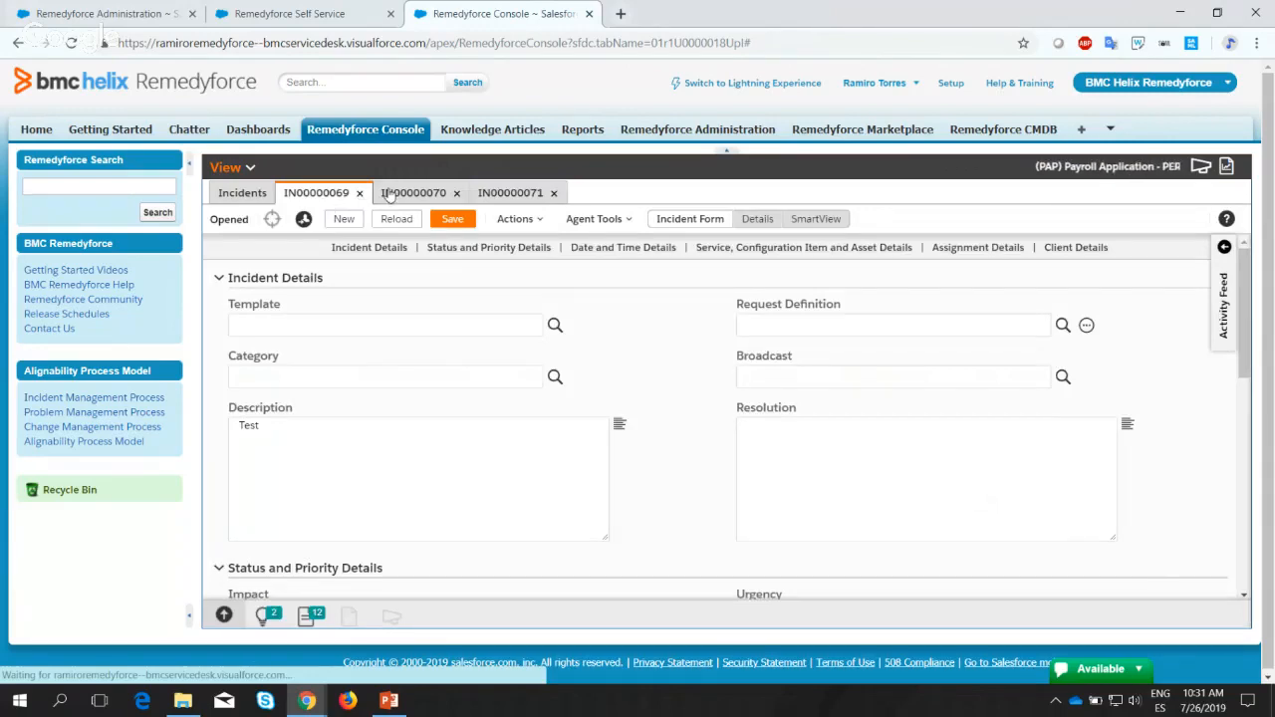
scroll(578, 381, down, 5)
scroll(578, 381, down, 2)
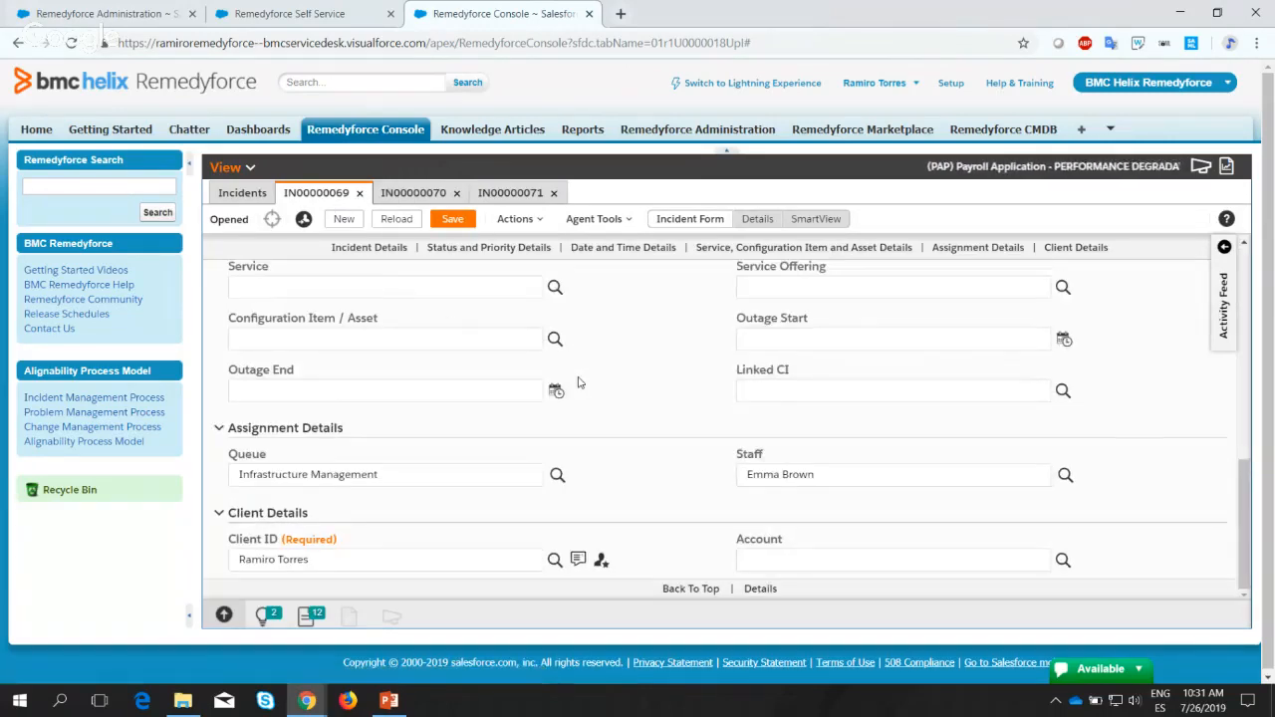
scroll(578, 381, up, 2)
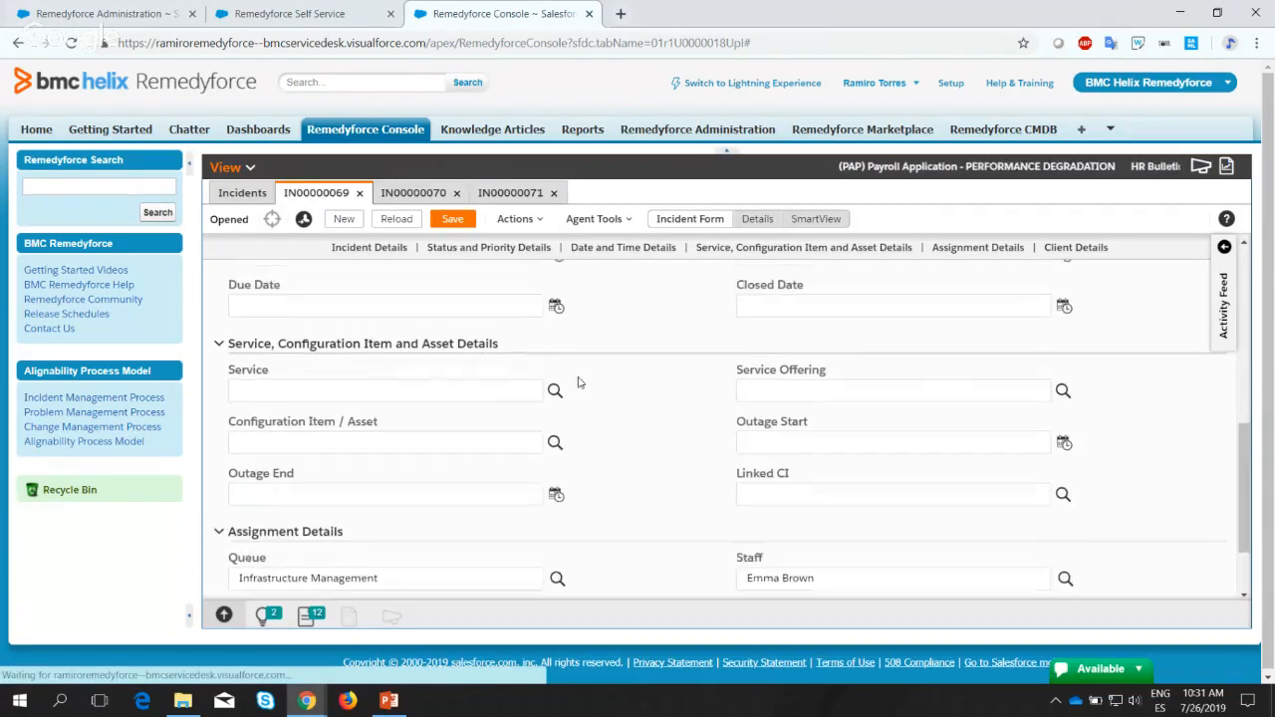
scroll(578, 382, down, 1)
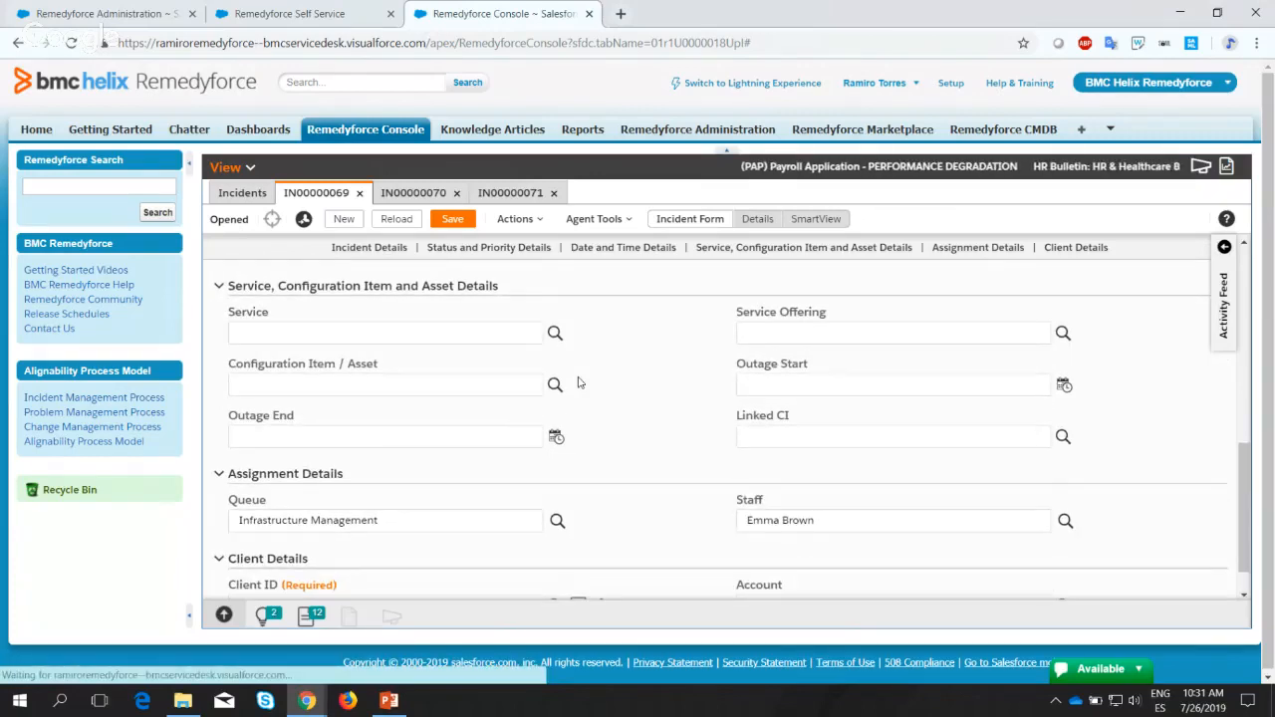
click(402, 193)
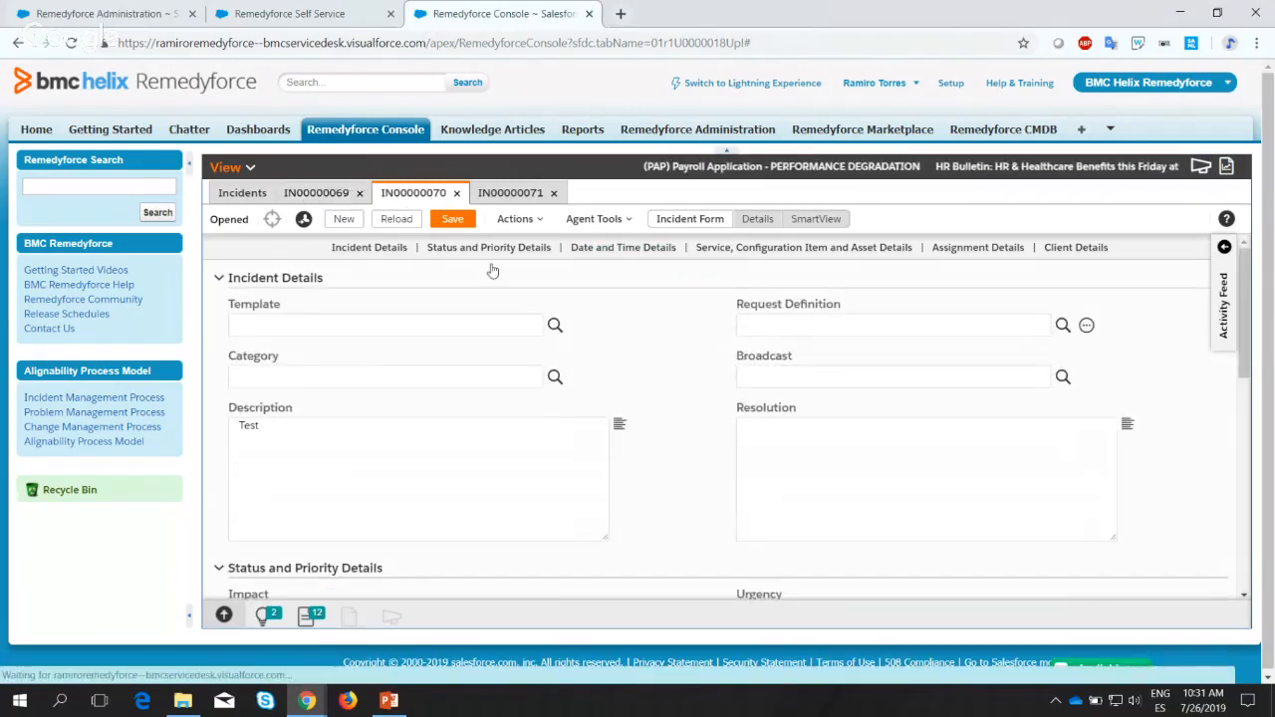
scroll(628, 411, down, 6)
scroll(628, 411, up, 1)
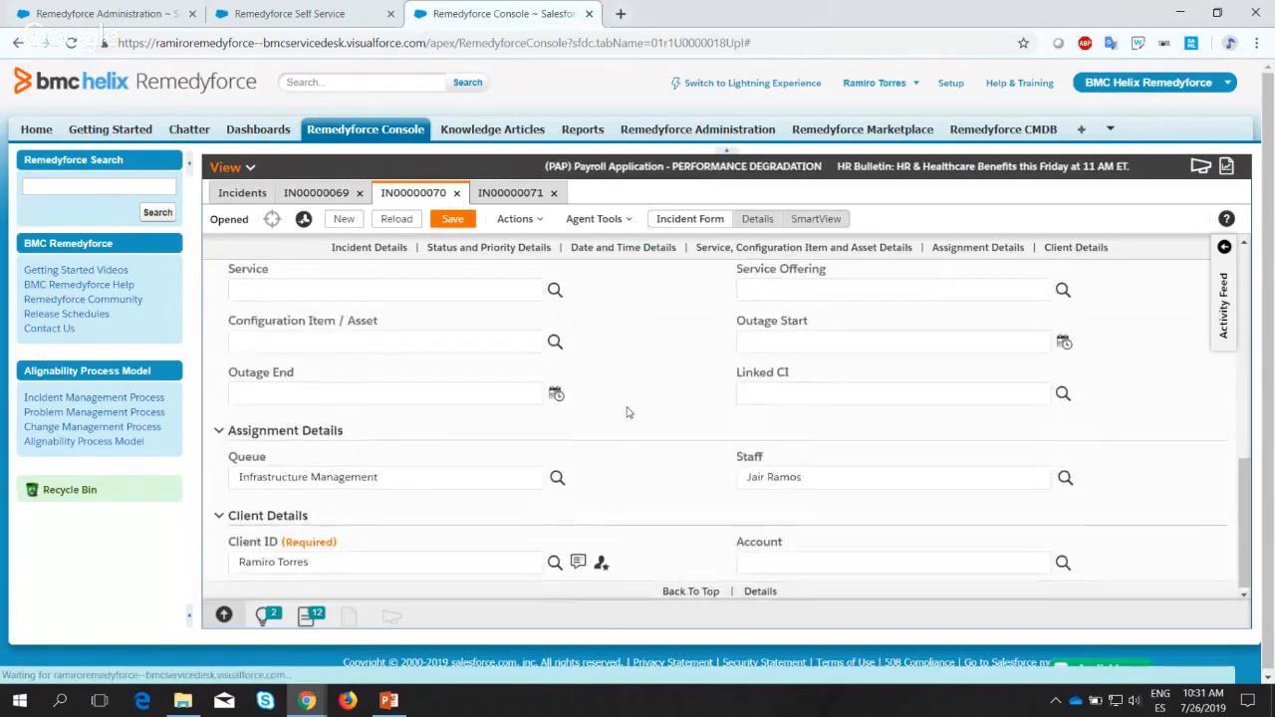
click(510, 194)
scroll(654, 348, down, 6)
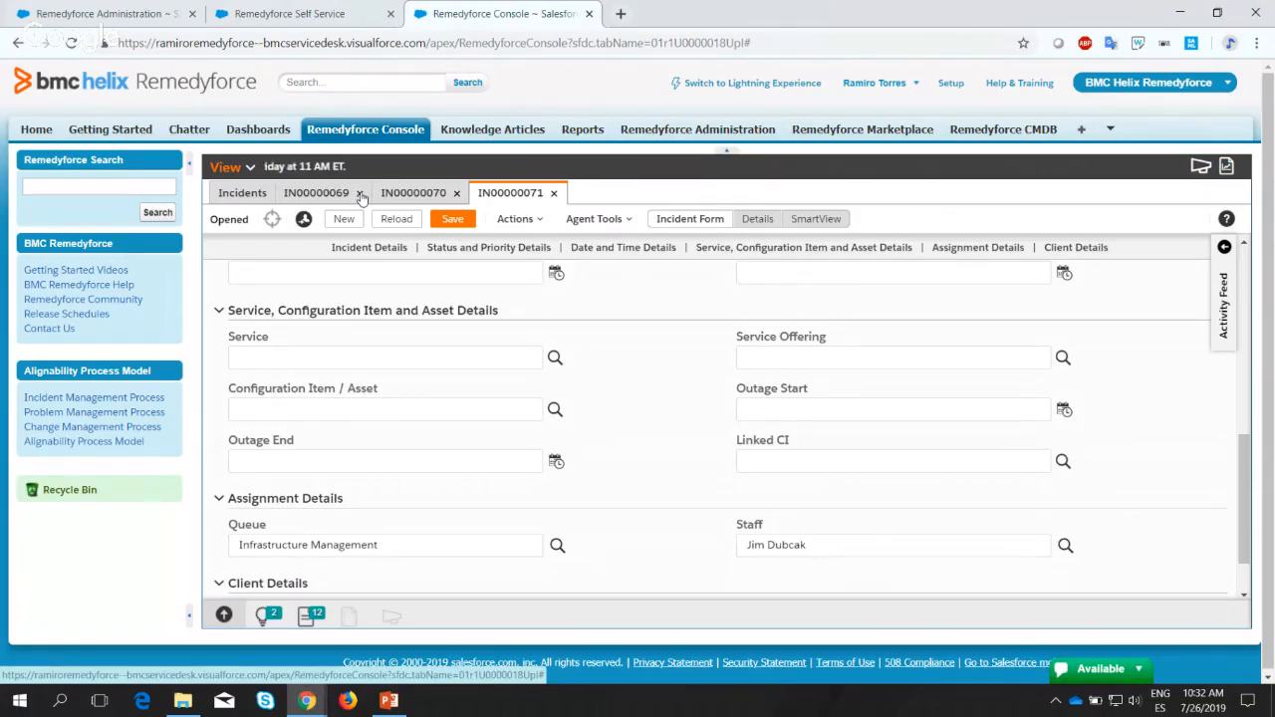
Close incidents 00000069, 00000070 and 00000071, and close the Suggested Owners & Queue Auto Assignment page in Remedyforce Administration.
click(359, 193)
click(359, 194)
click(360, 194)
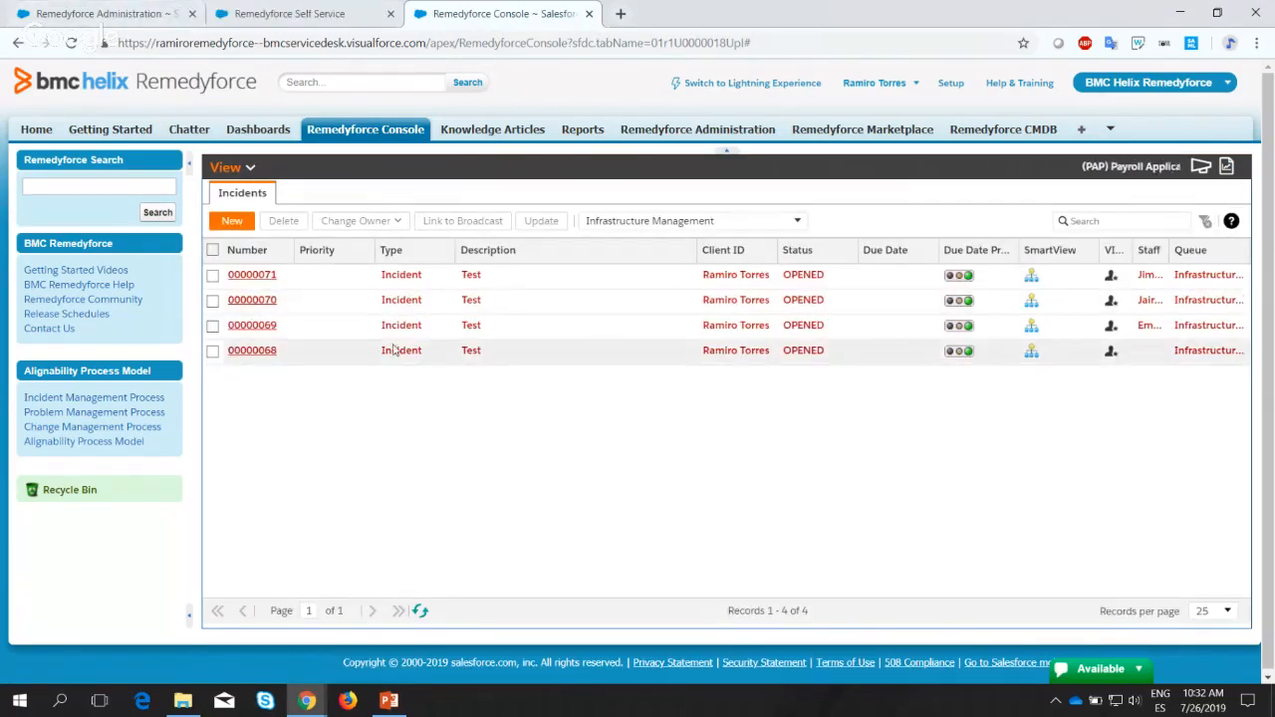
click(110, 10)
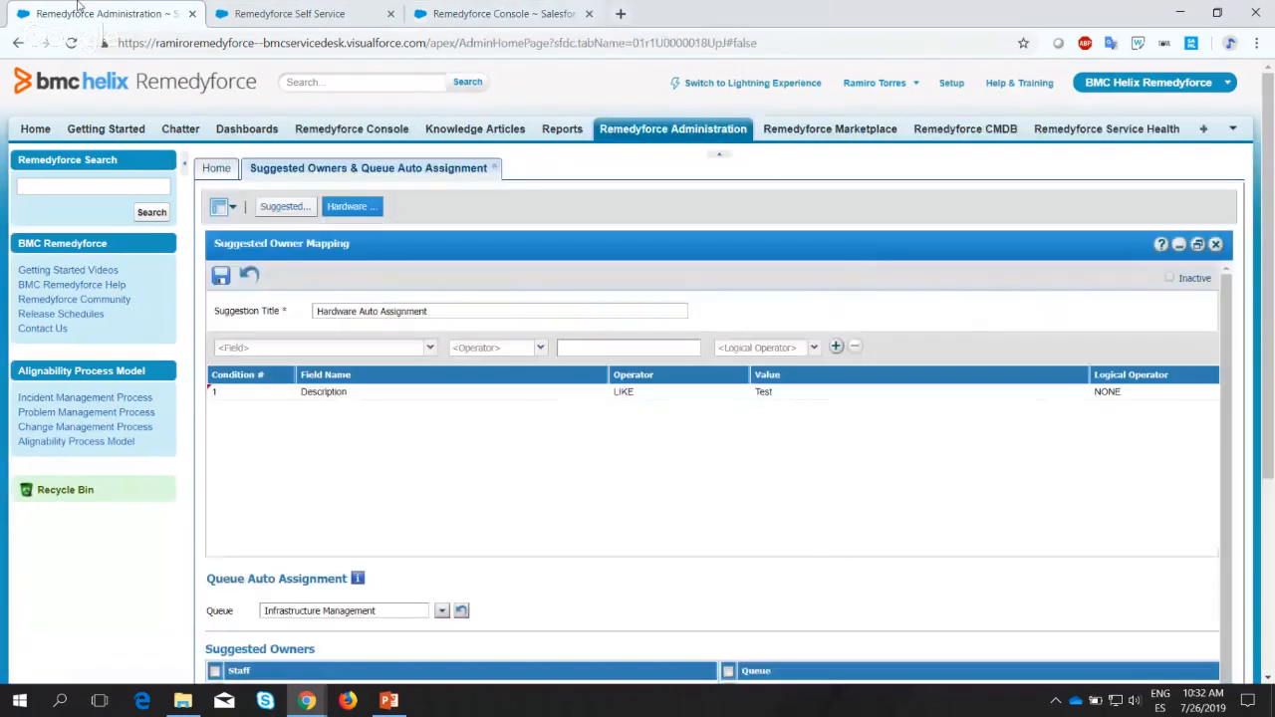
click(216, 168)
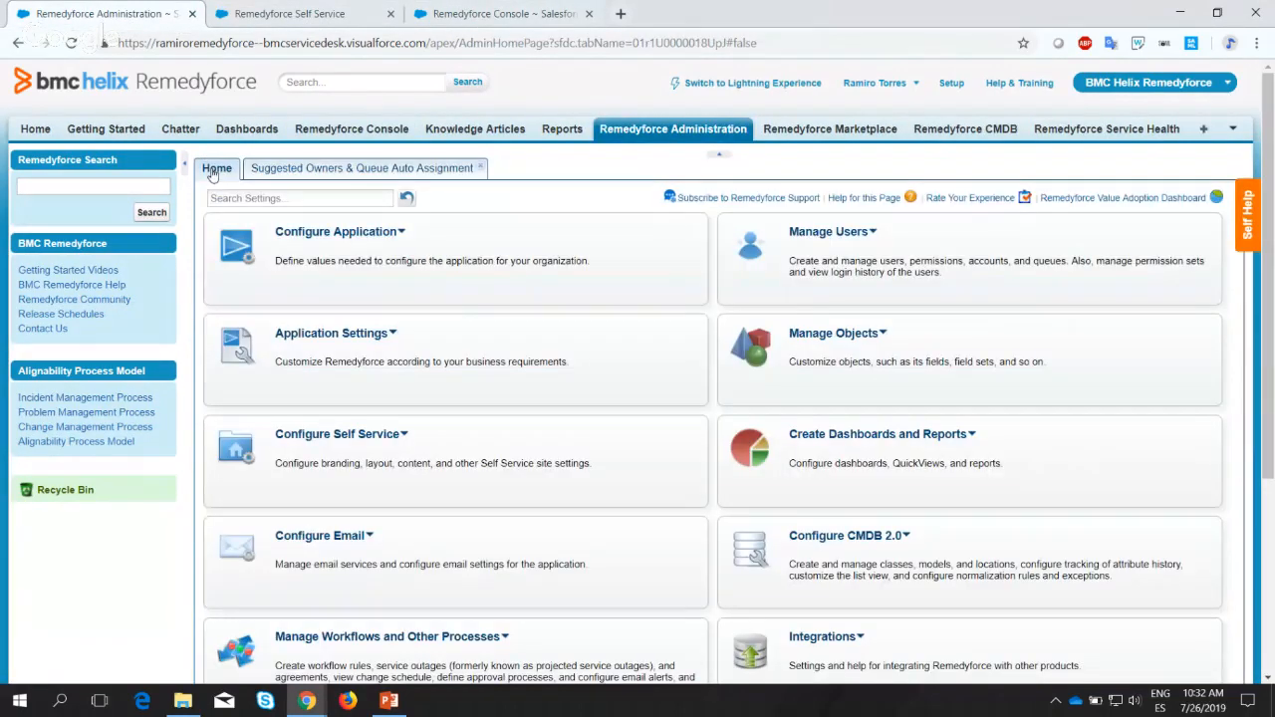
click(479, 167)
Open the Ask Benefits/HR Question request definition and copy the name of its incident template.
mouse_move(339, 239)
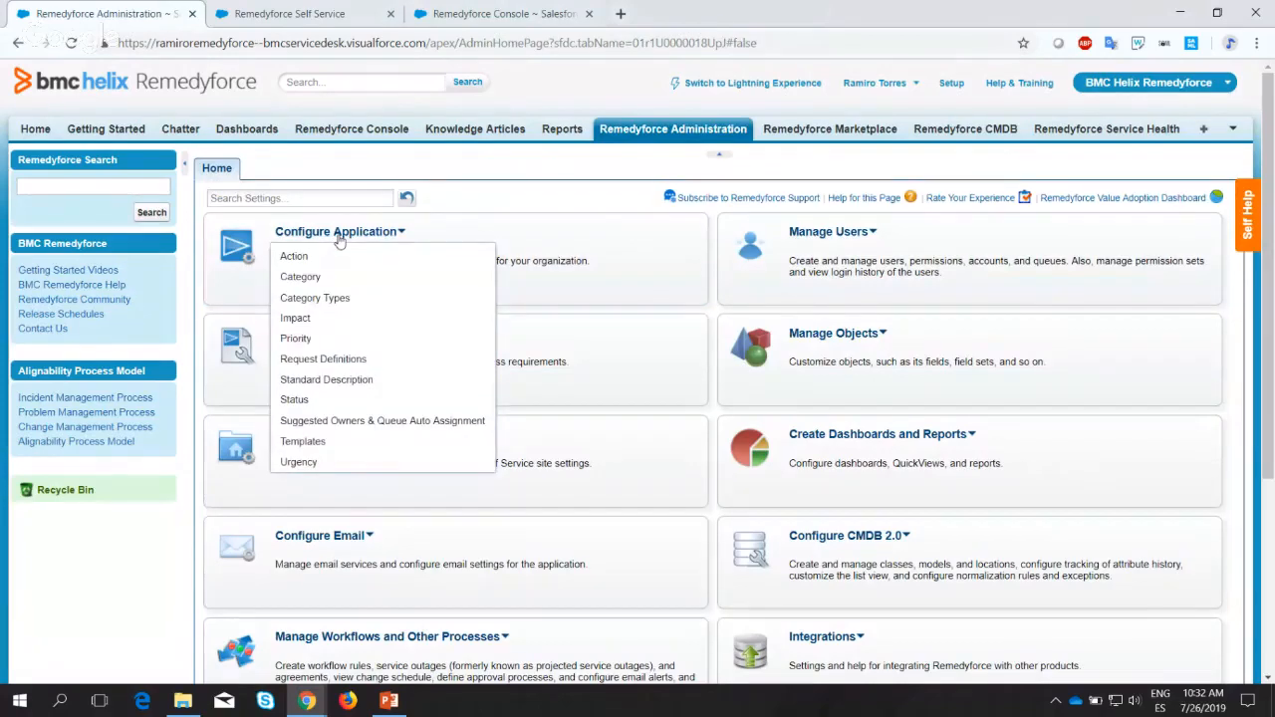
click(329, 361)
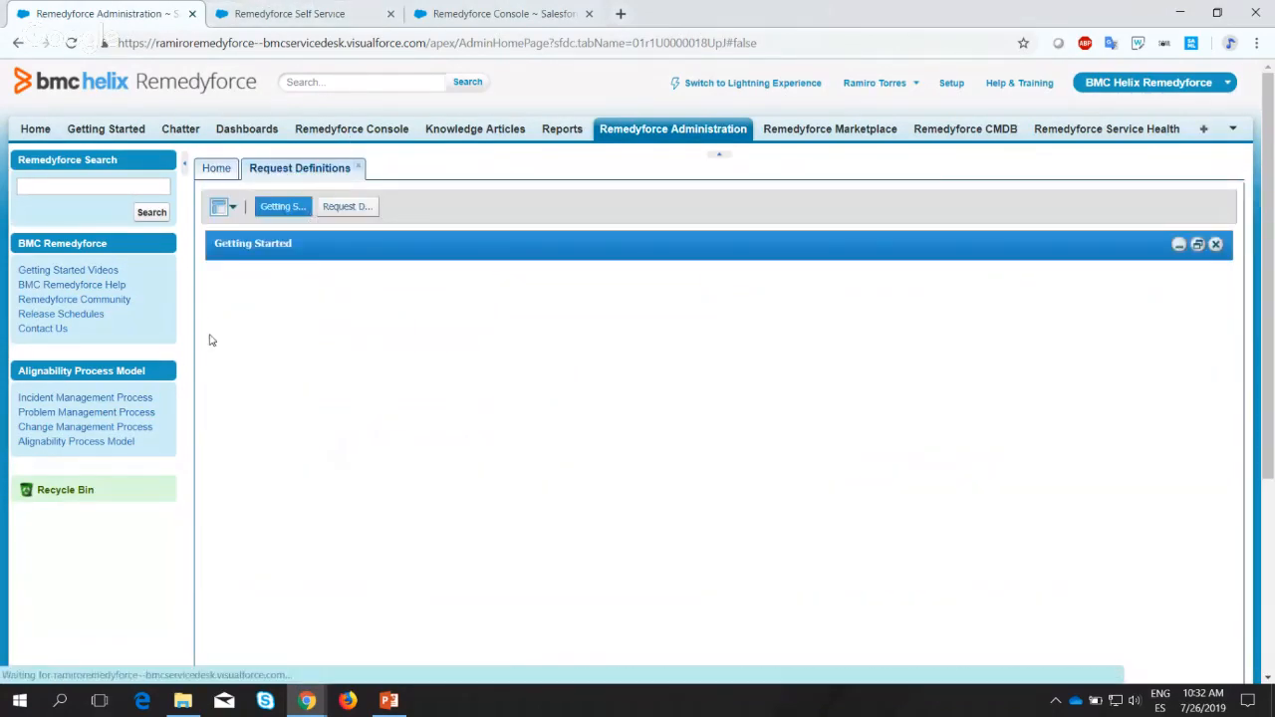
click(348, 211)
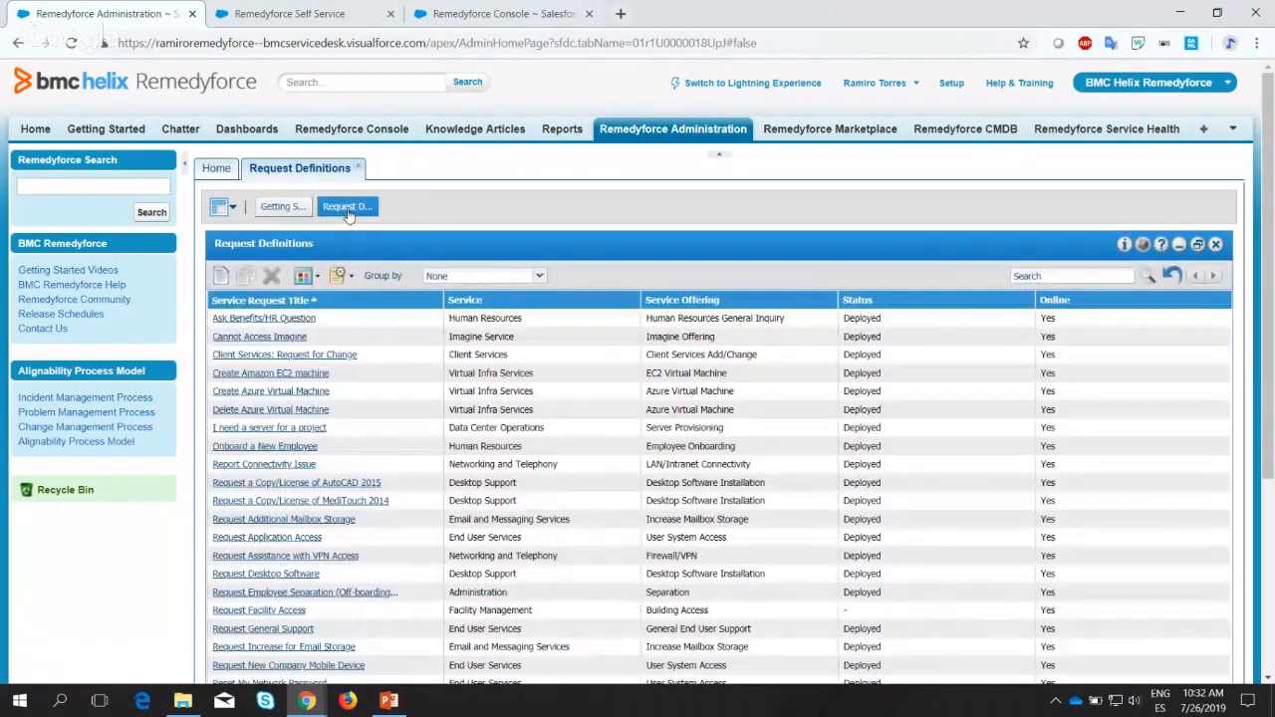
click(261, 319)
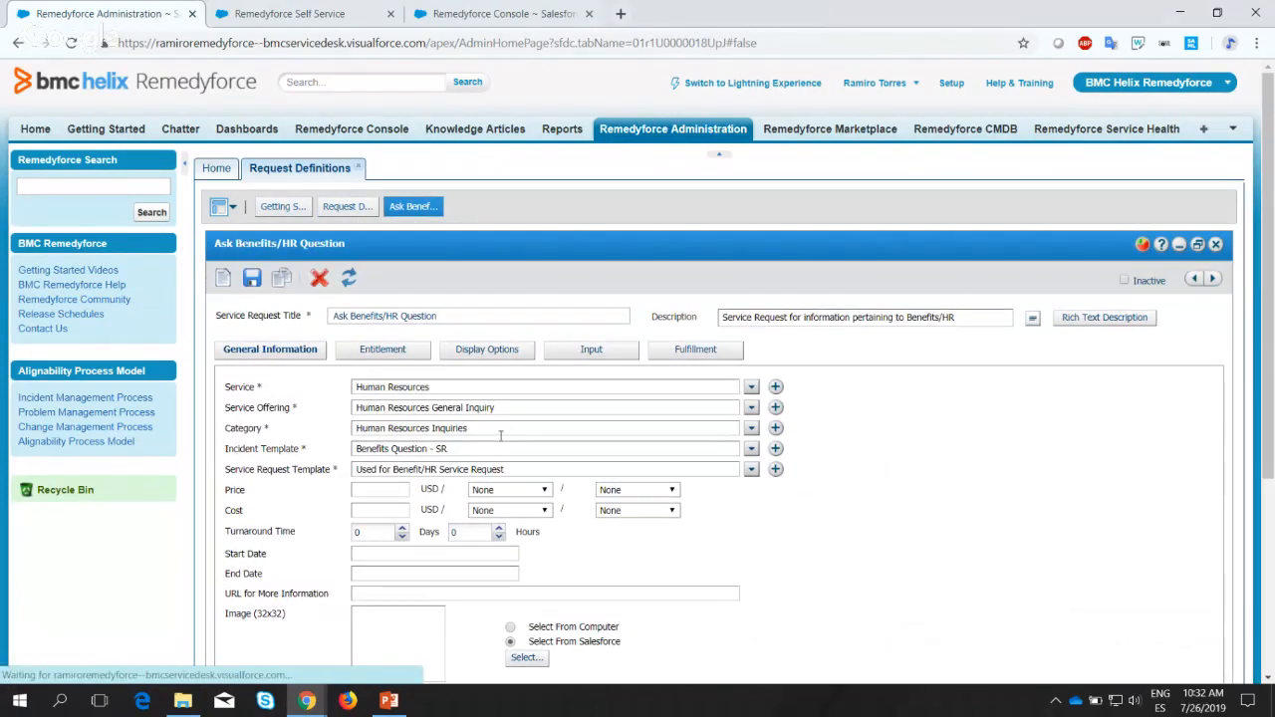
click(474, 449)
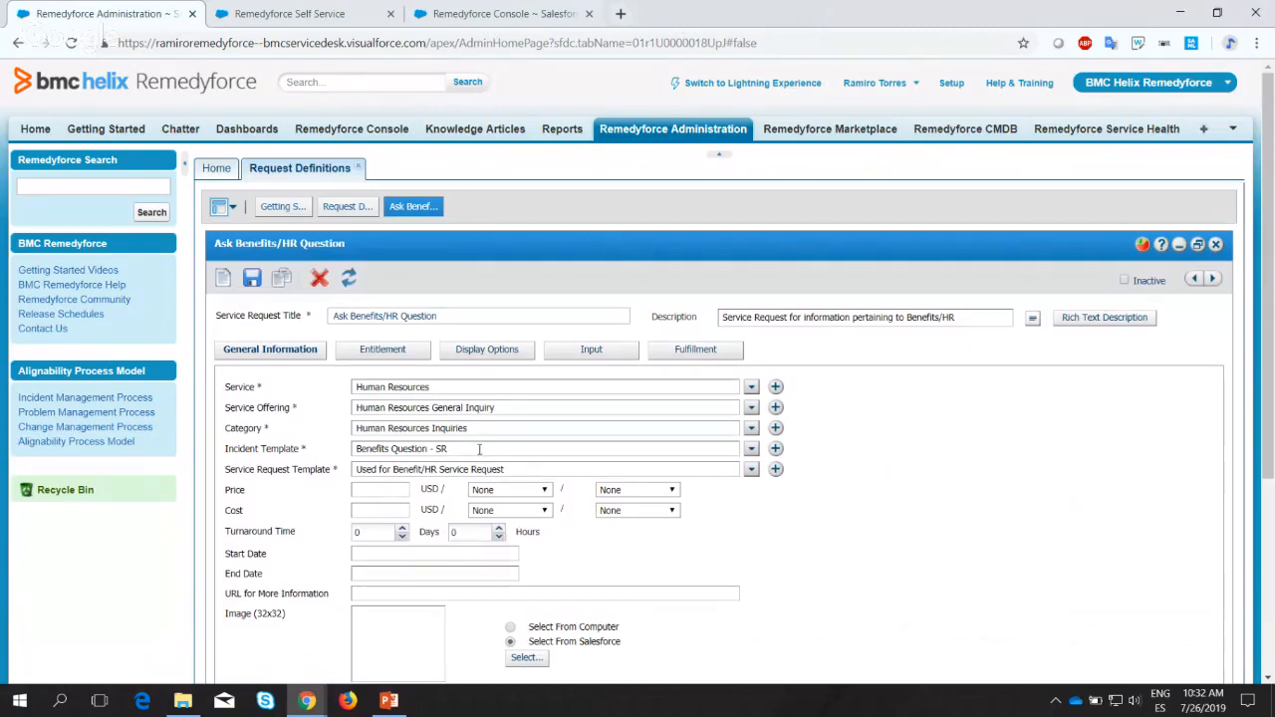
drag(479, 449, 377, 456)
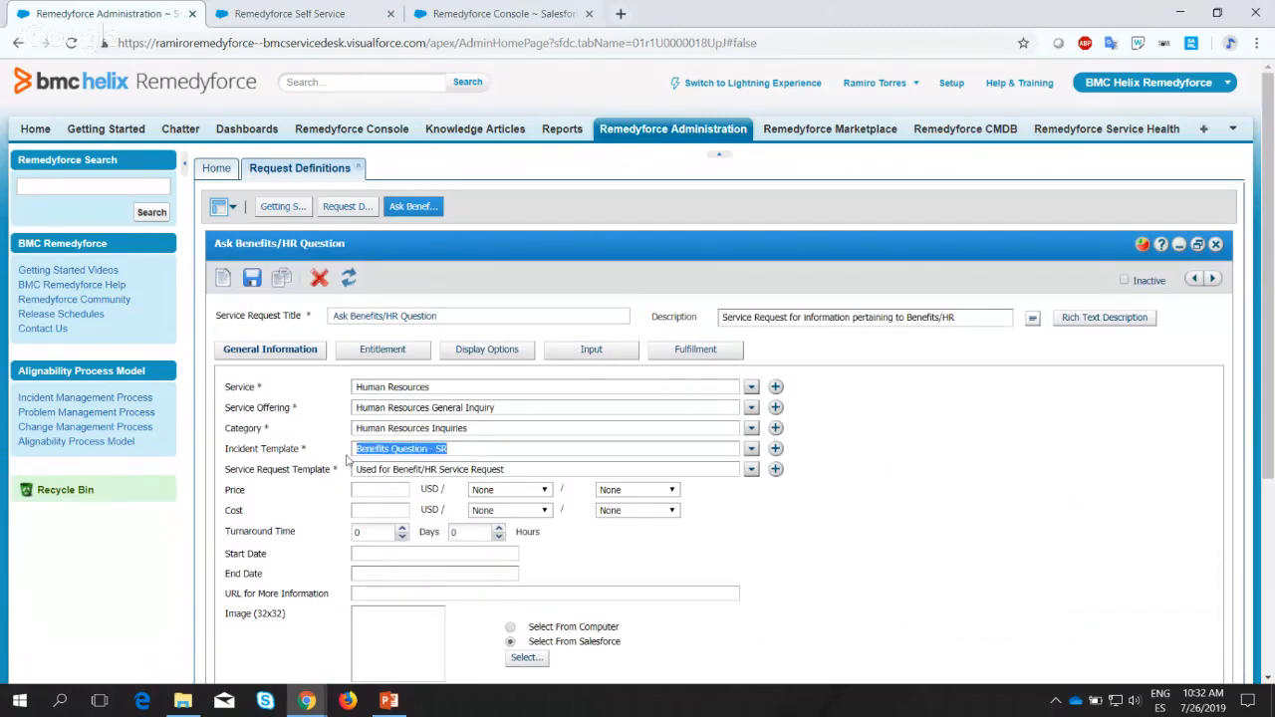
Search the application templates for Benefits Question - SR, open that template and examine the field values it populates.
click(217, 168)
mouse_move(288, 239)
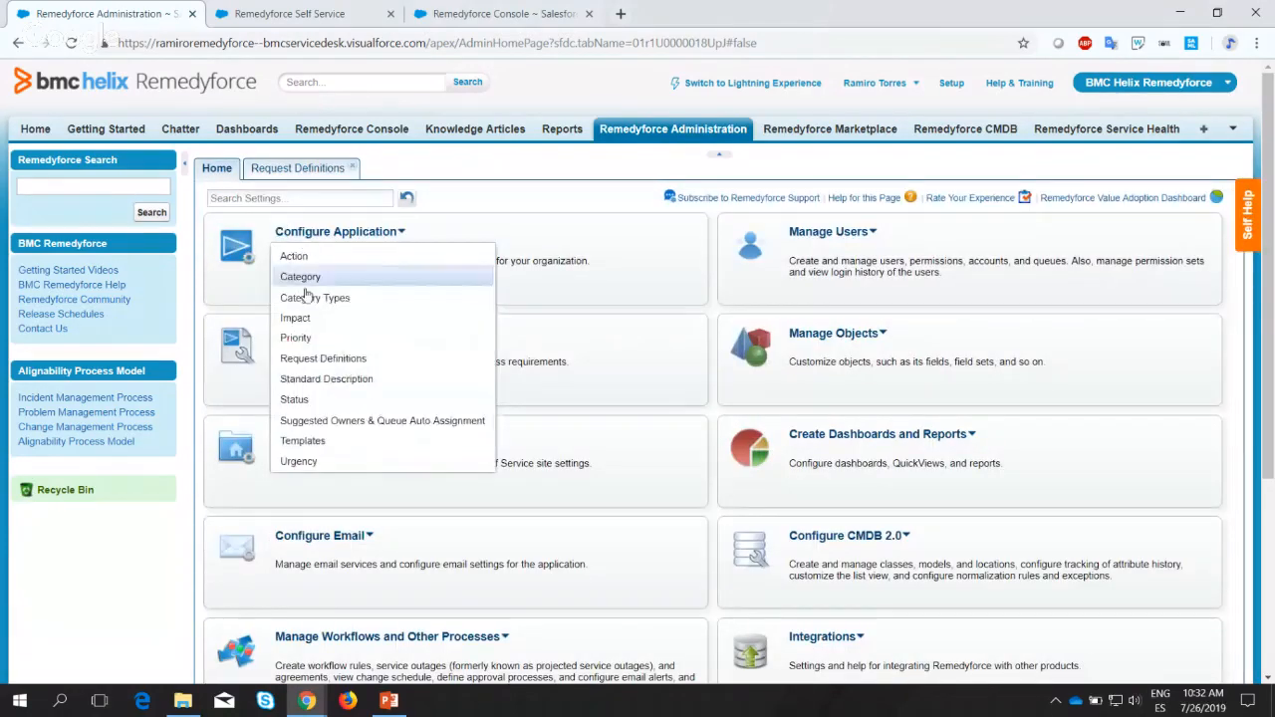
click(315, 444)
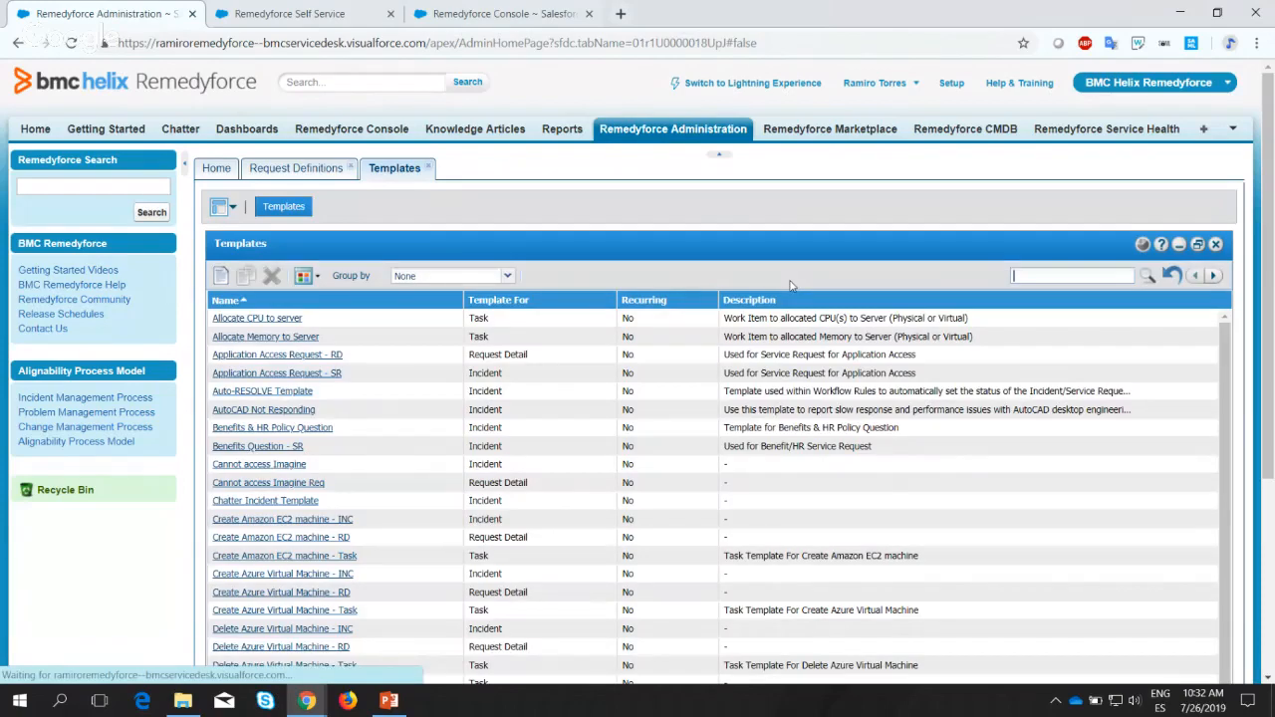
click(1145, 283)
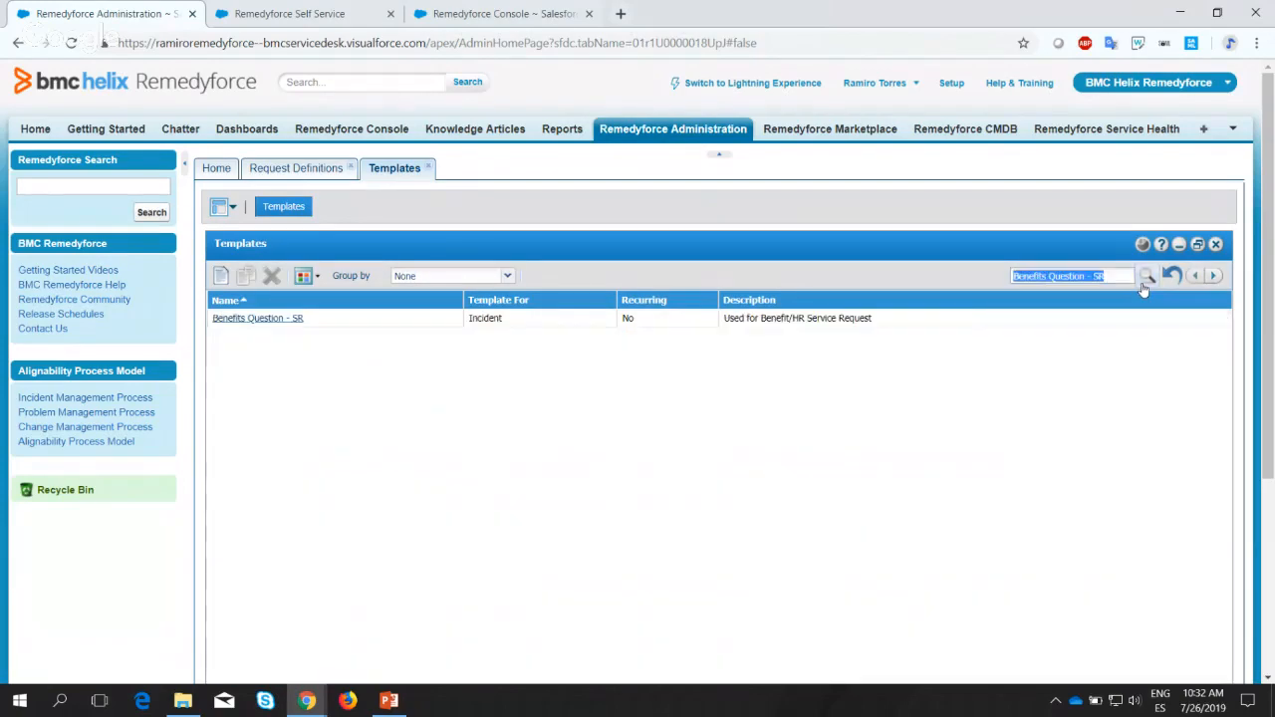
click(249, 324)
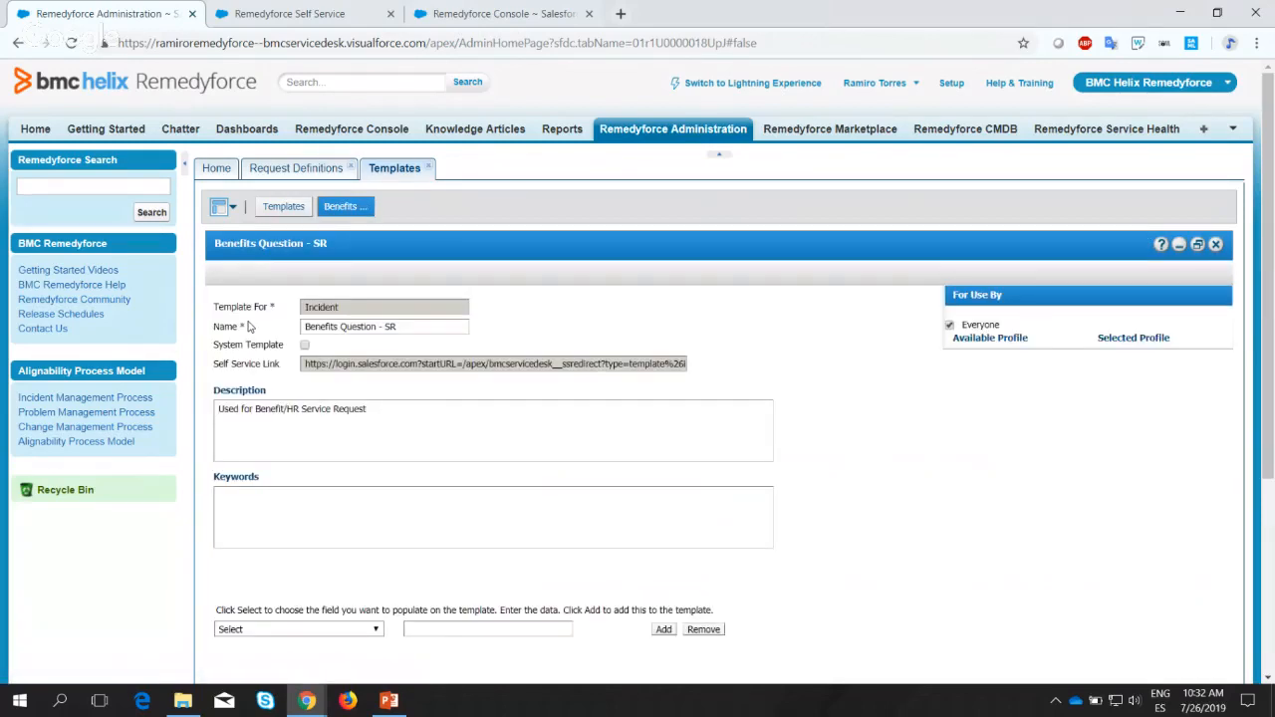
scroll(403, 448, down, 2)
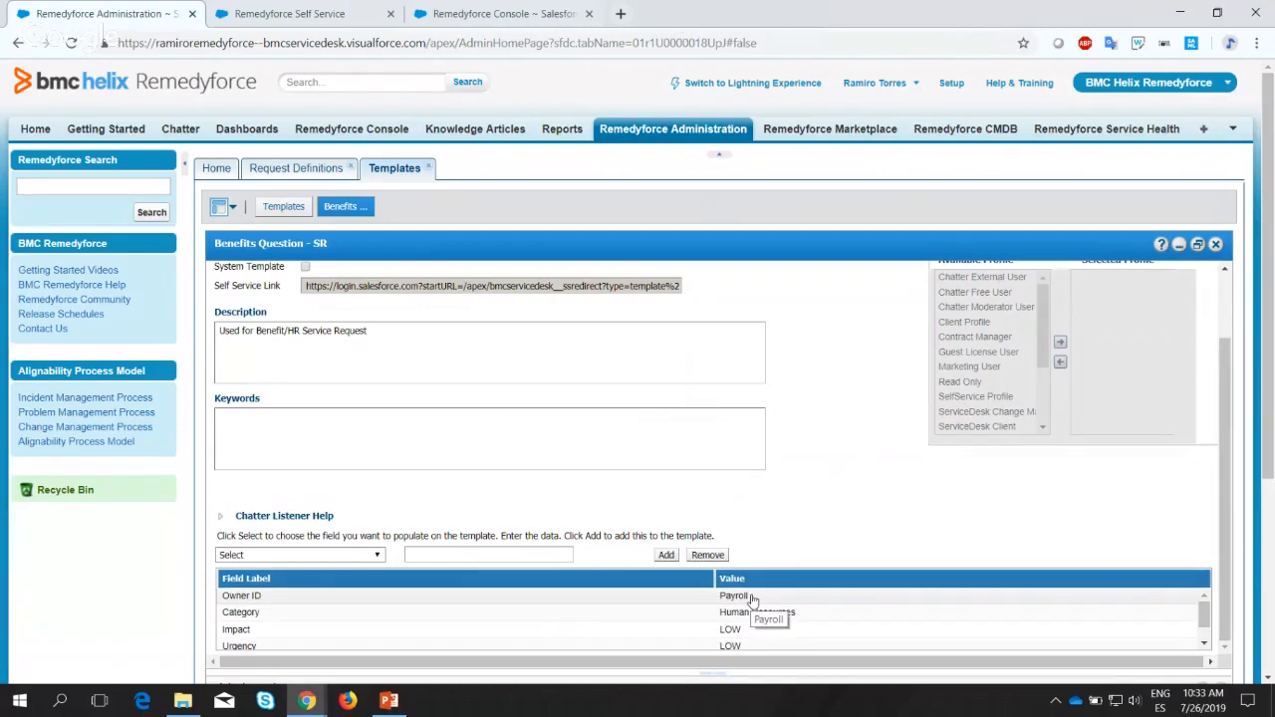
Check the title of the request definition, search Remedyforce Self Service for "Ask" and open the Ask Benefits/HR Question request.
click(287, 172)
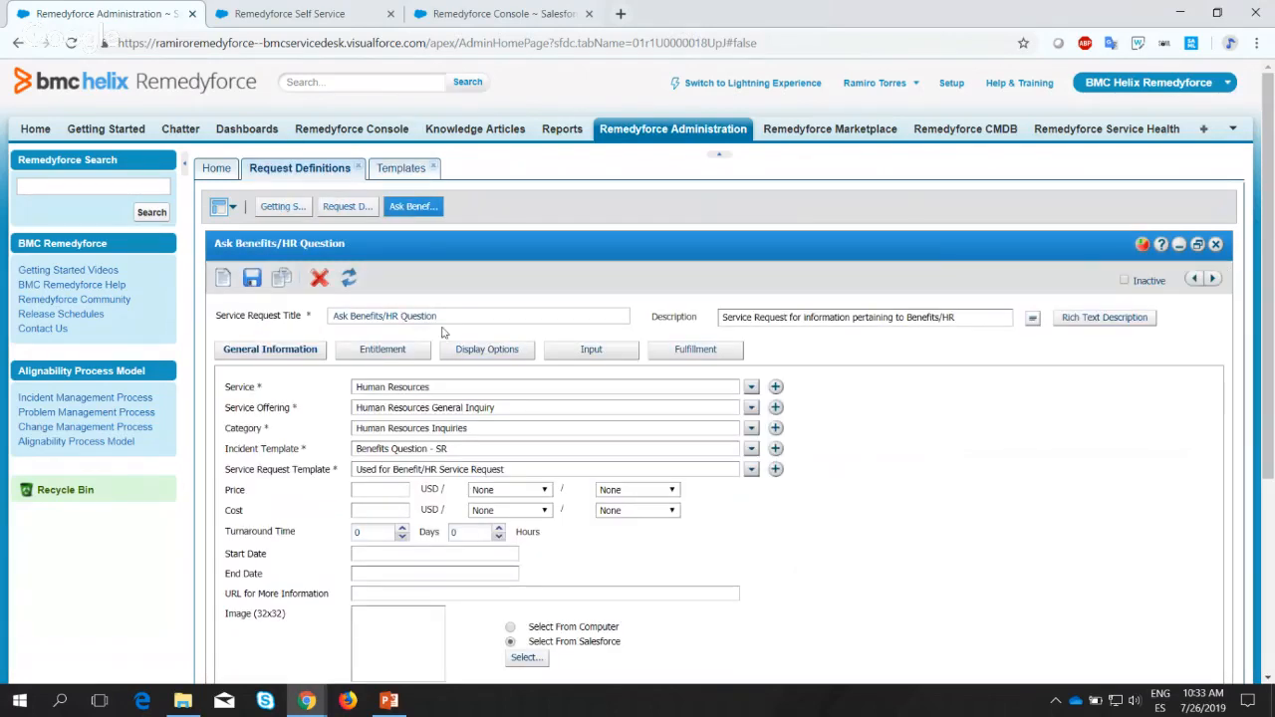
drag(411, 322, 290, 310)
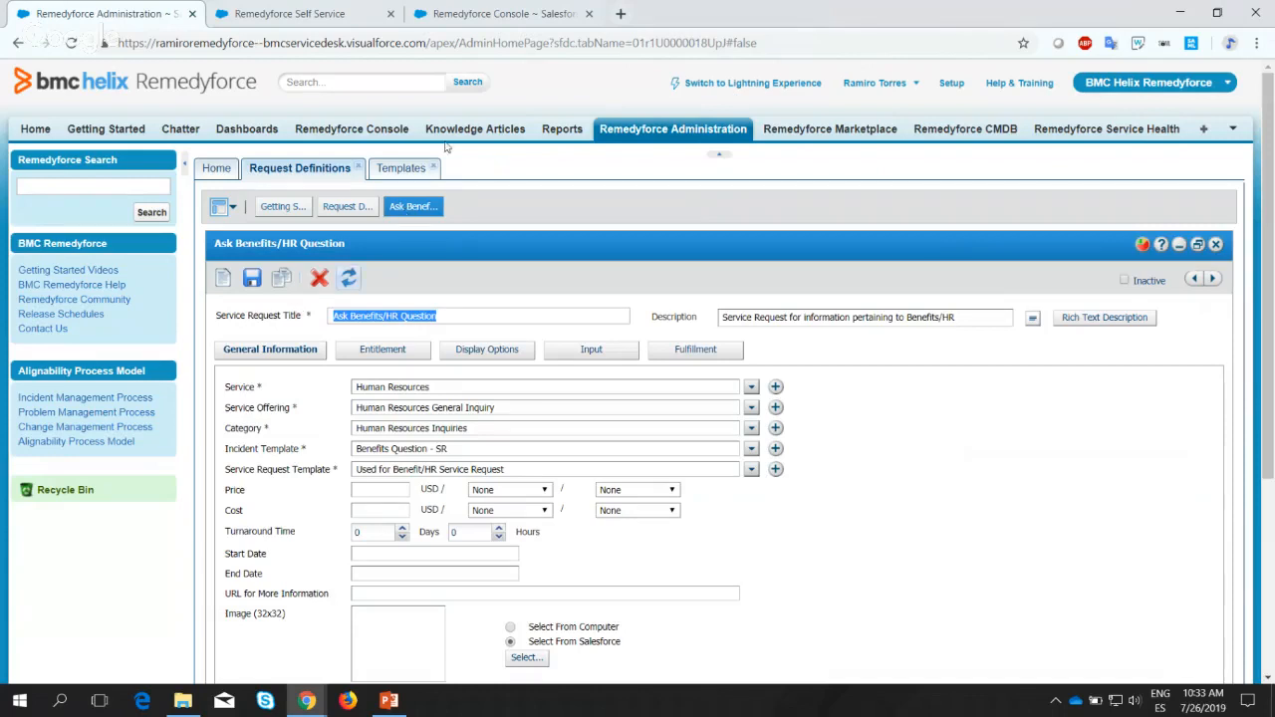
click(329, 11)
click(541, 208)
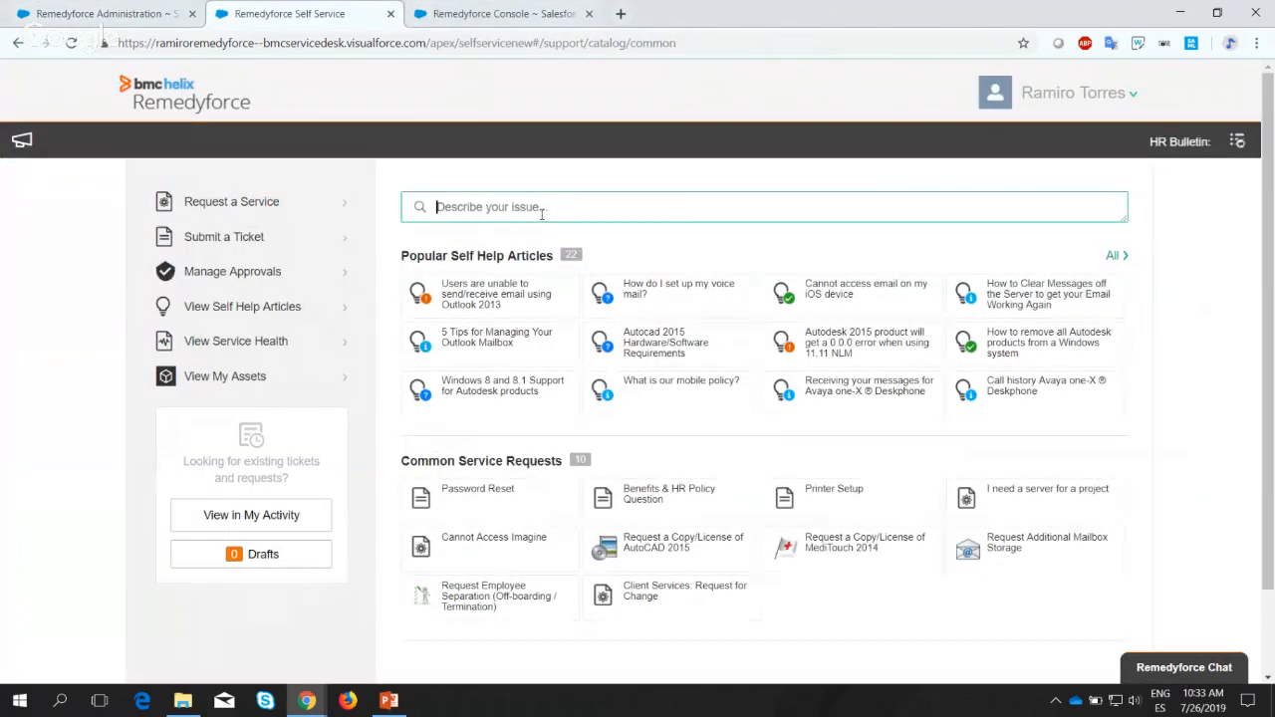
text(Ask)
key(Return)
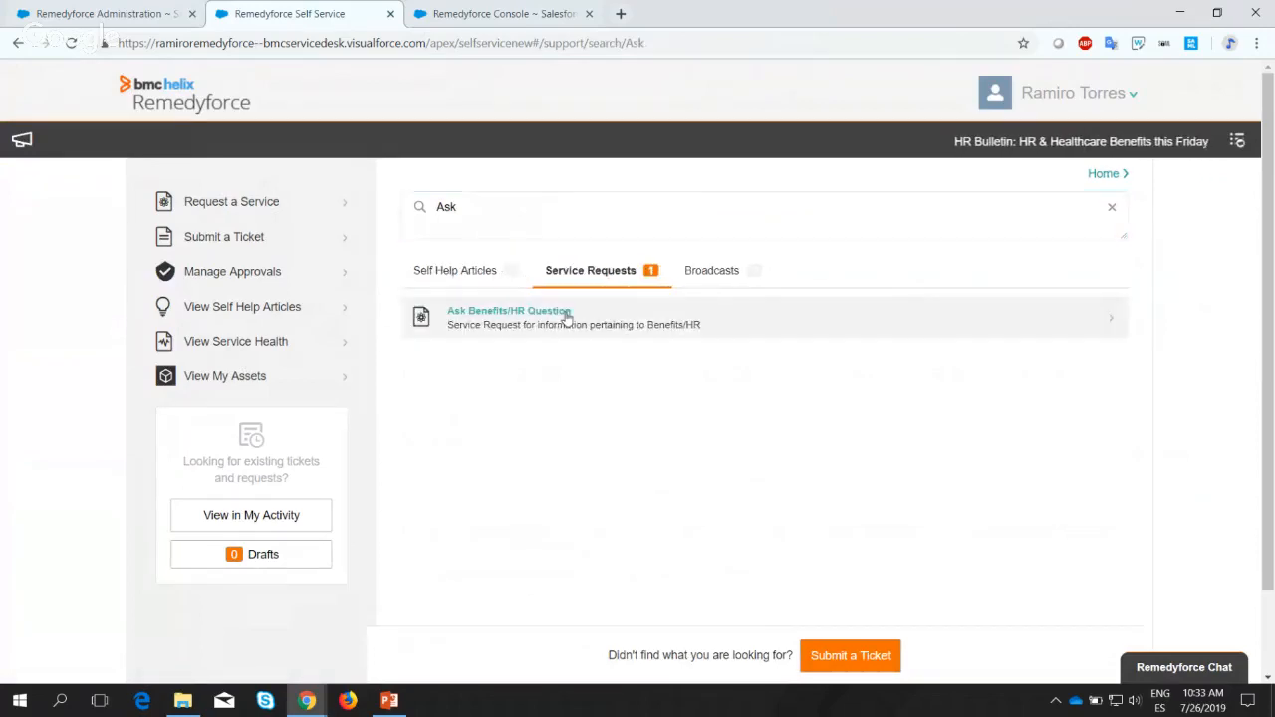
click(521, 321)
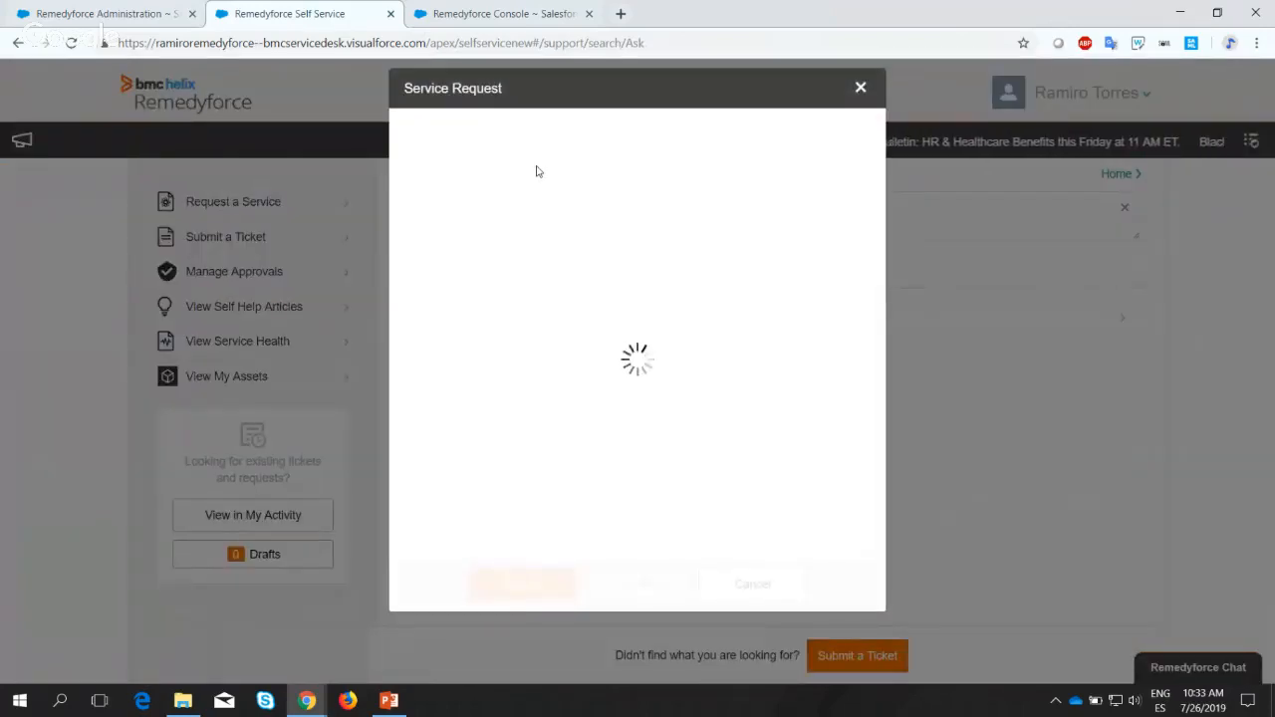
Submit the Ask Benefits/HR Question request with the details "Auto Assignment" and the first listed .NET:2.0 application.
scroll(571, 321, down, 2)
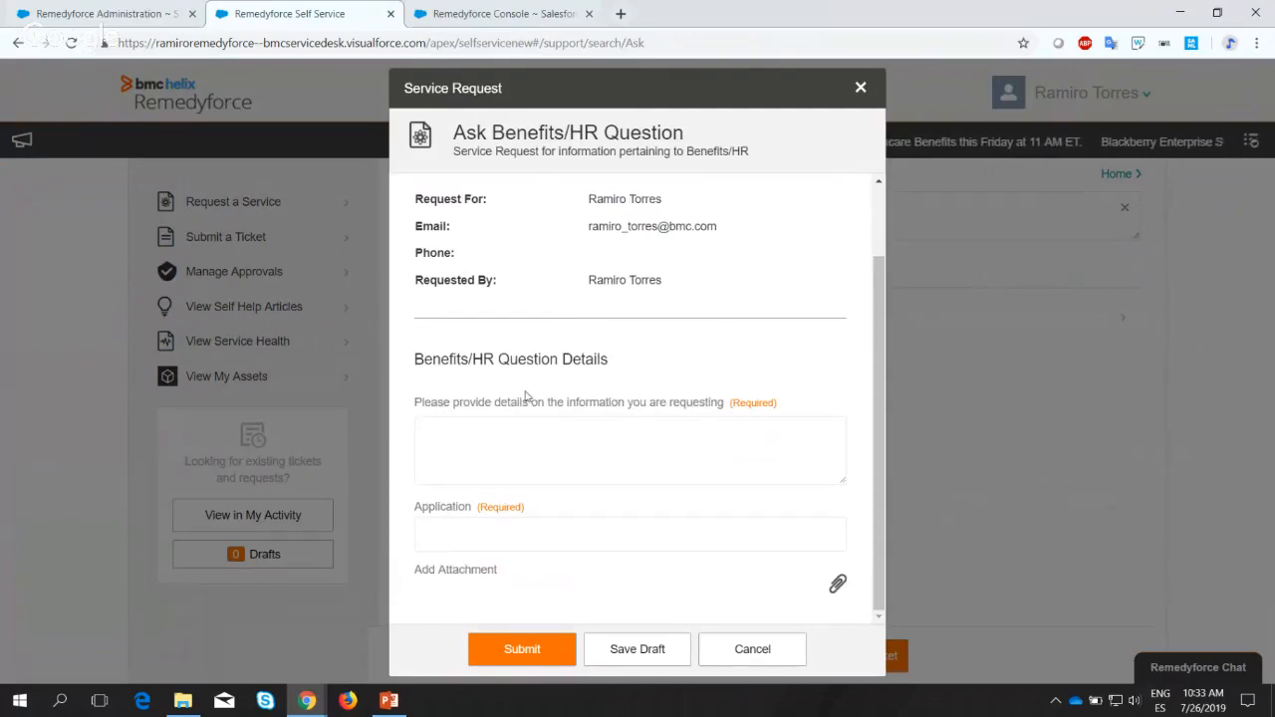
click(501, 451)
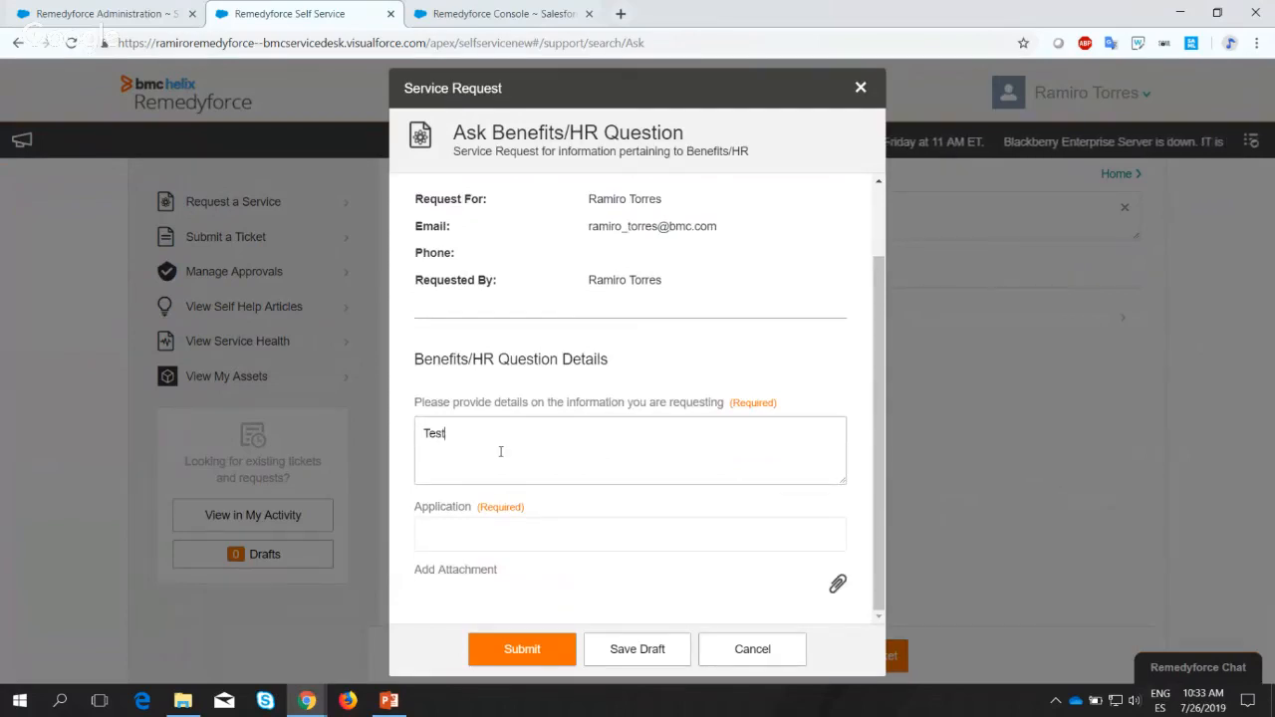
key(Tab)
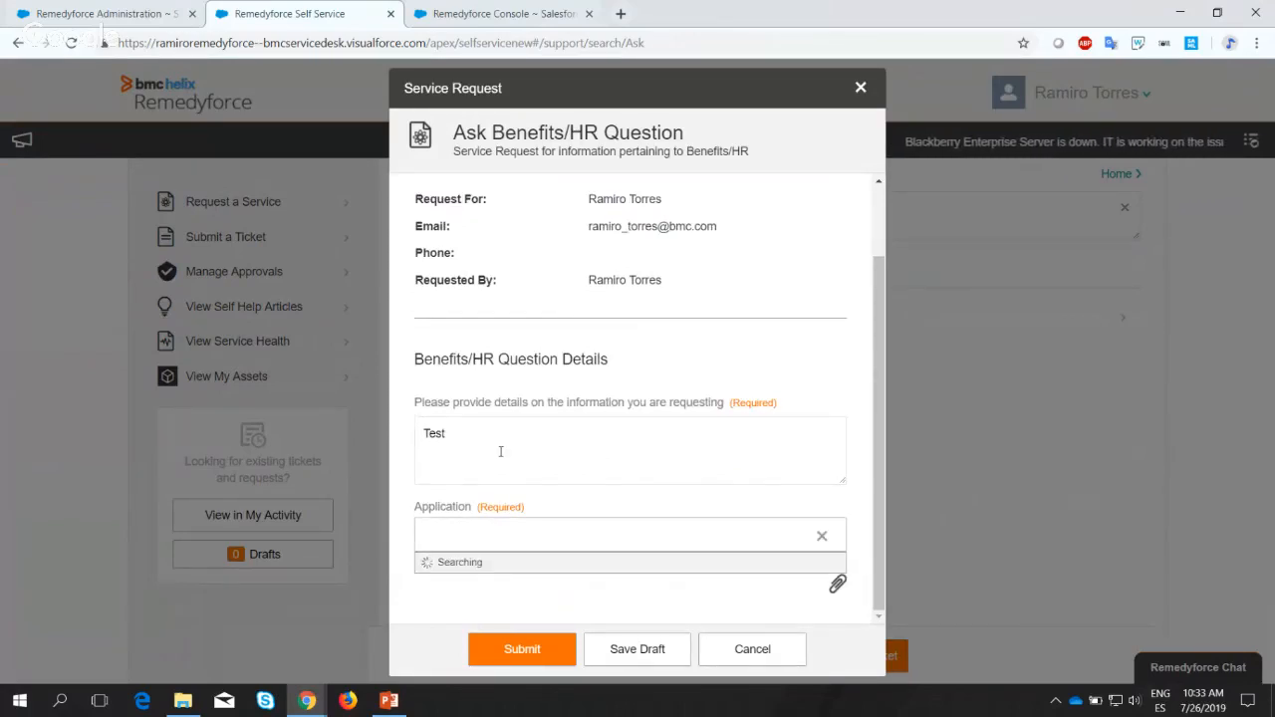
click(501, 452)
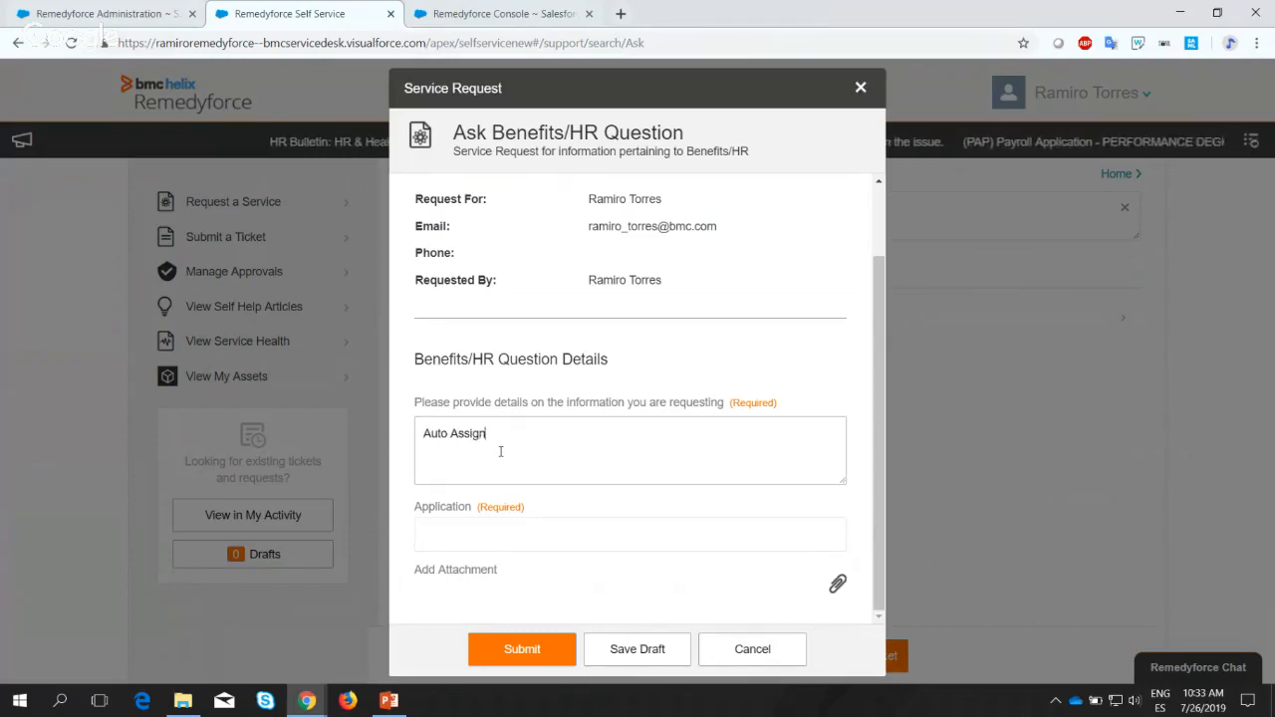
click(501, 538)
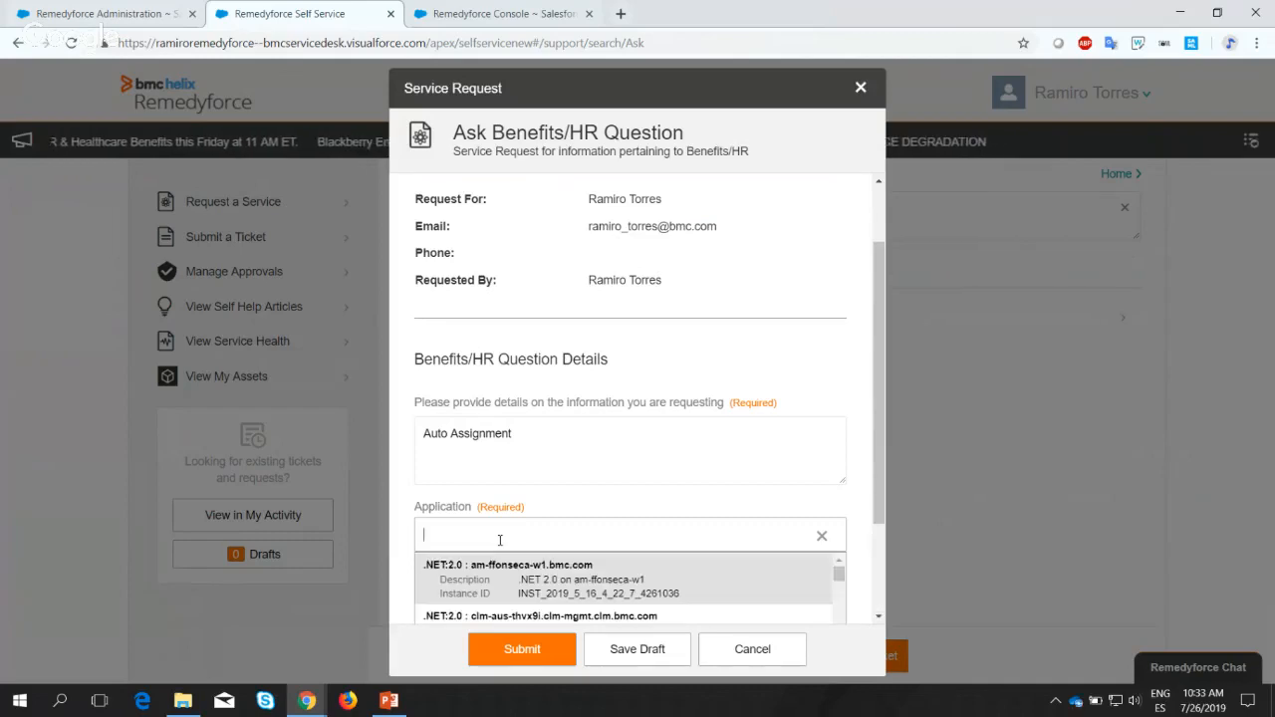
click(488, 595)
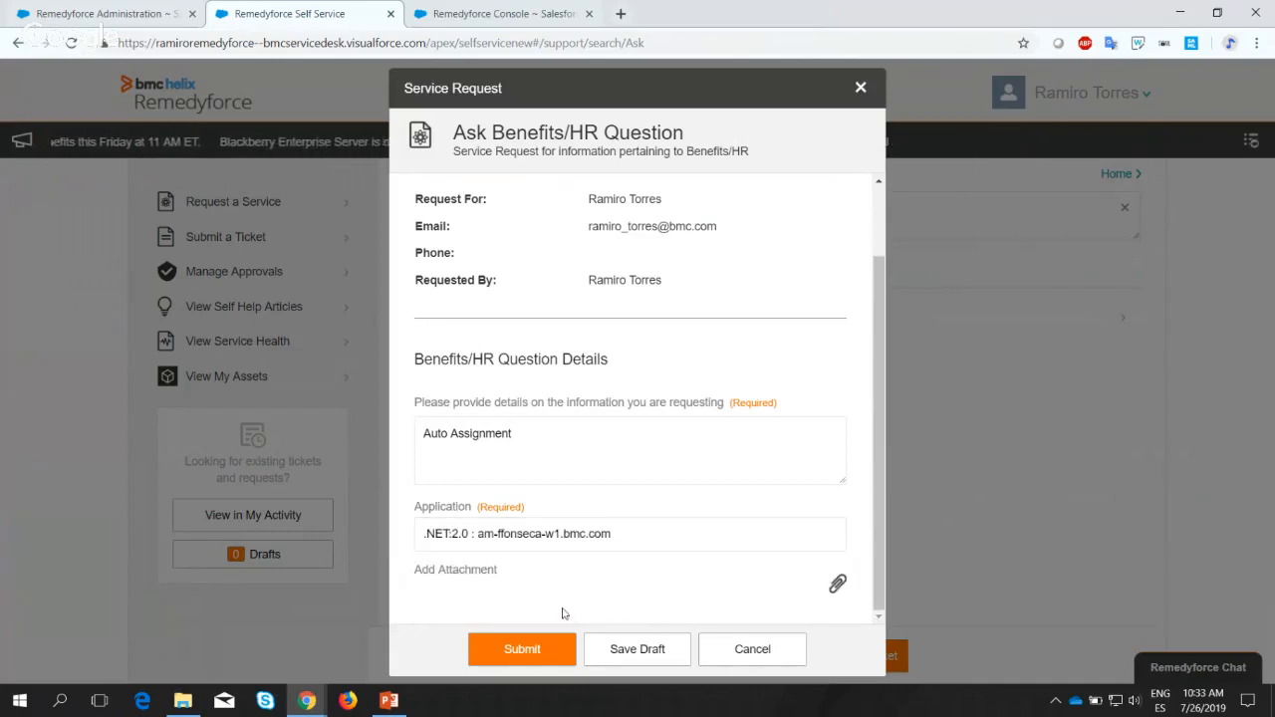
click(522, 650)
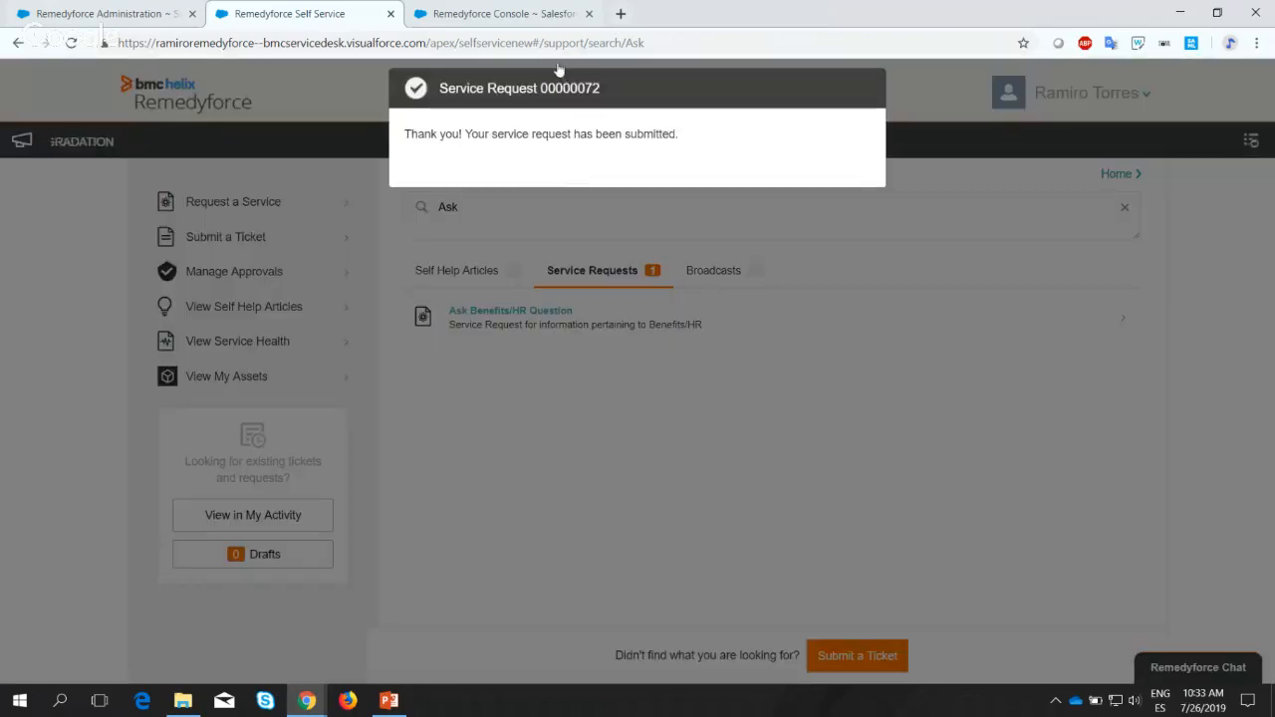
In Remedyforce Administration, examine the queues available for the Owner ID field of the Benefits Question - SR template, leaving without a selection.
click(90, 13)
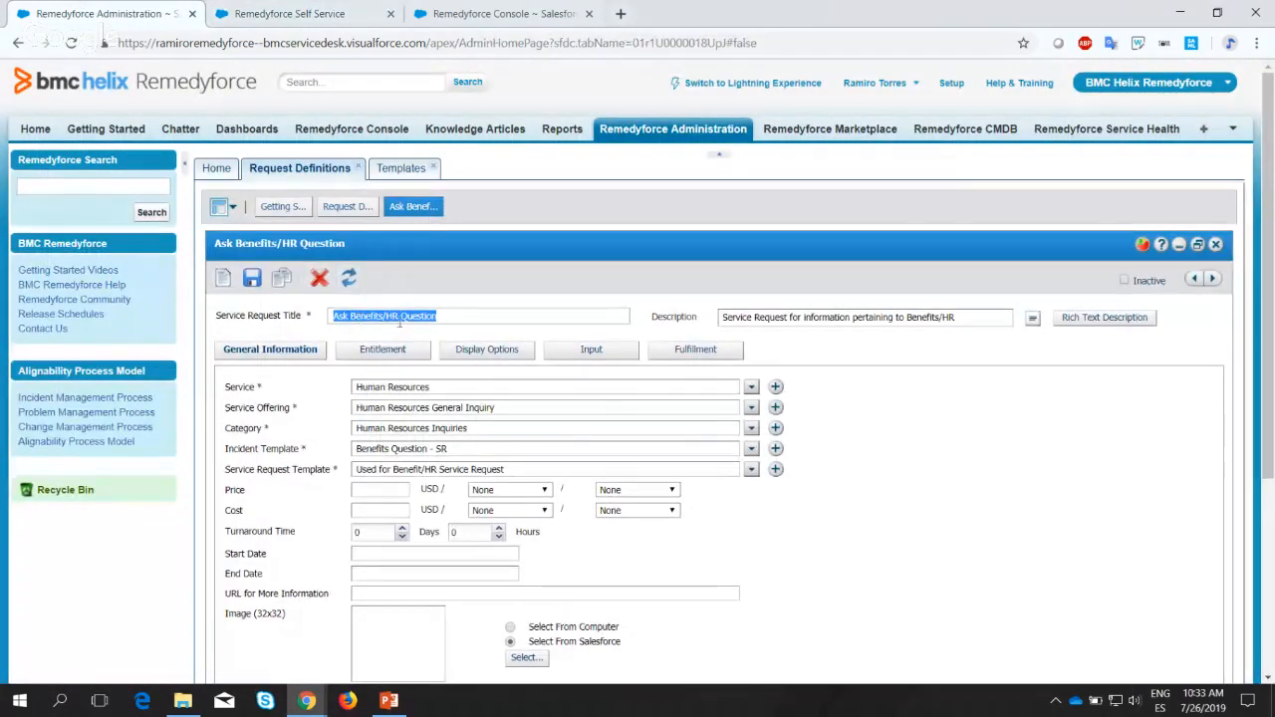
click(404, 166)
scroll(426, 446, down, 3)
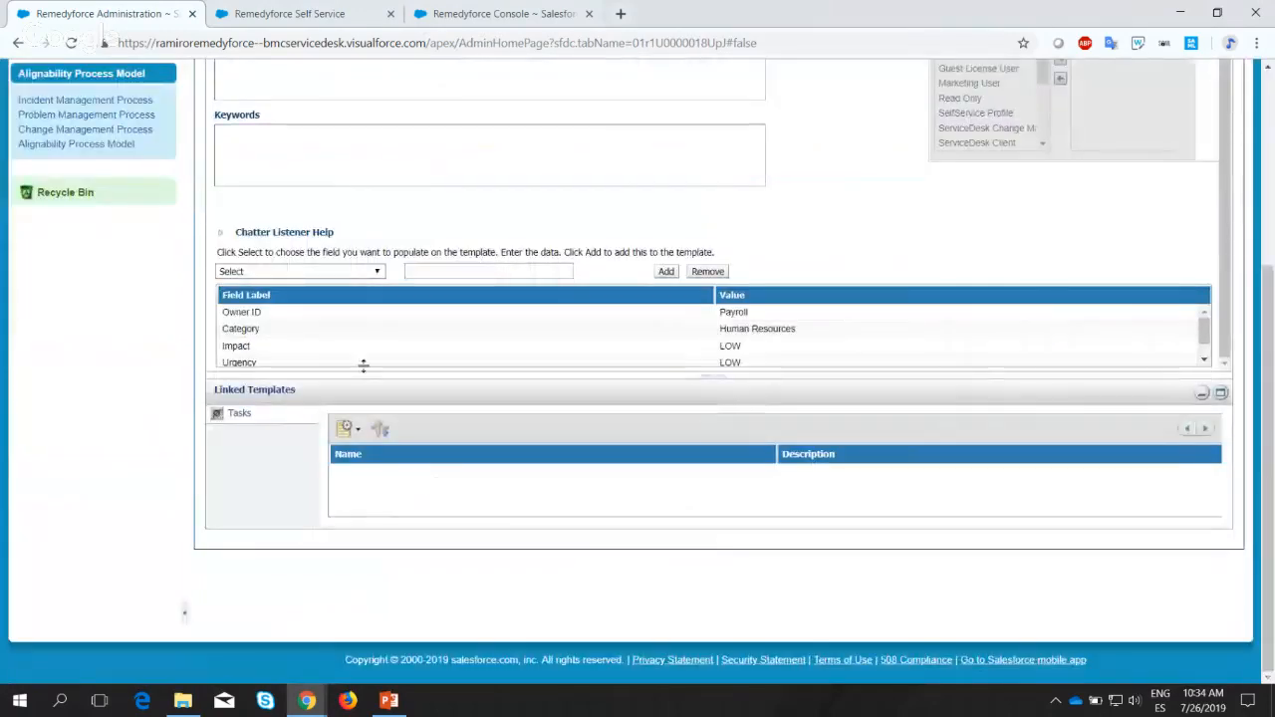
click(323, 314)
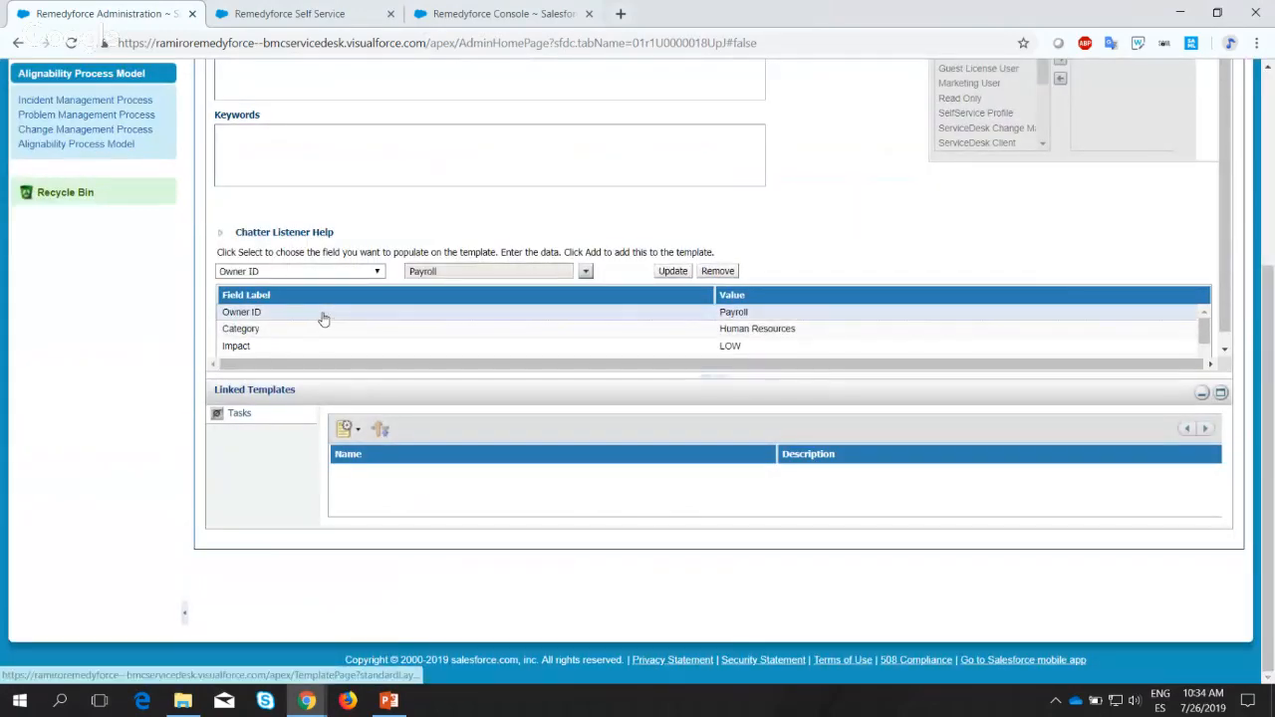
click(588, 275)
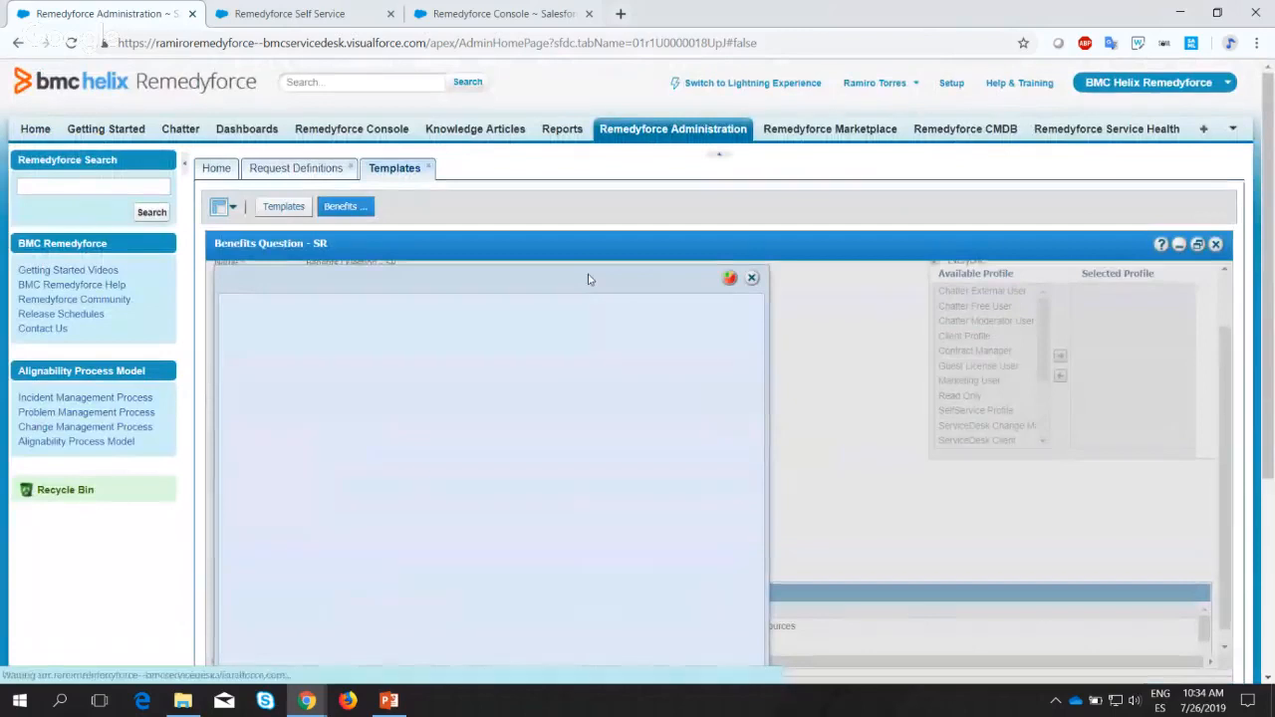
drag(603, 290, 867, 281)
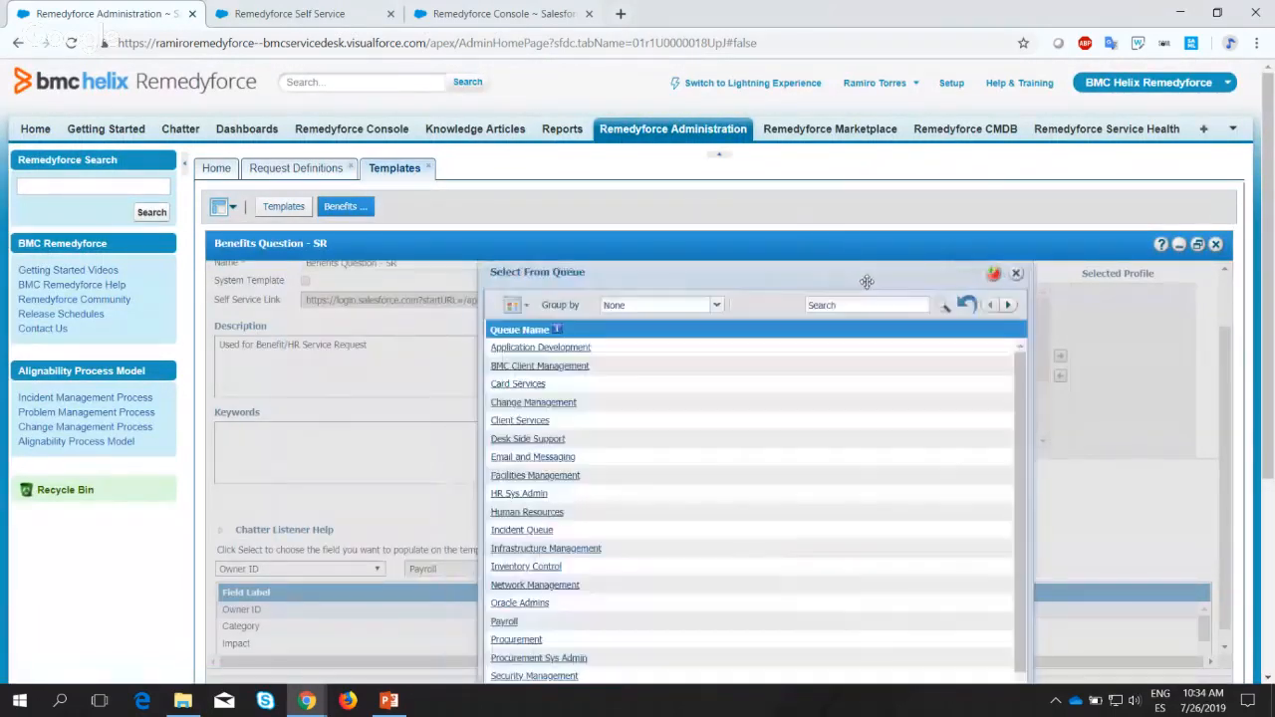
click(1016, 274)
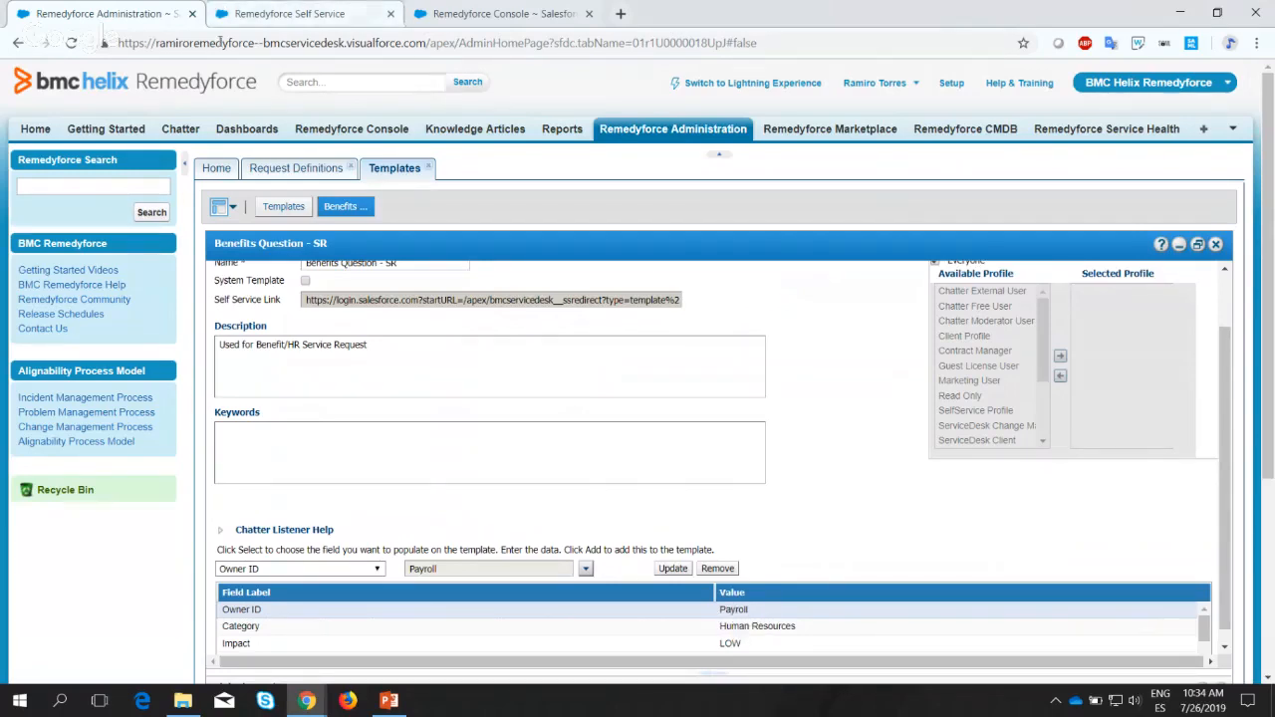
In Remedyforce Console, show the incidents of the Payroll queue and open the newest Ask Benefits/HR Question service request.
click(474, 13)
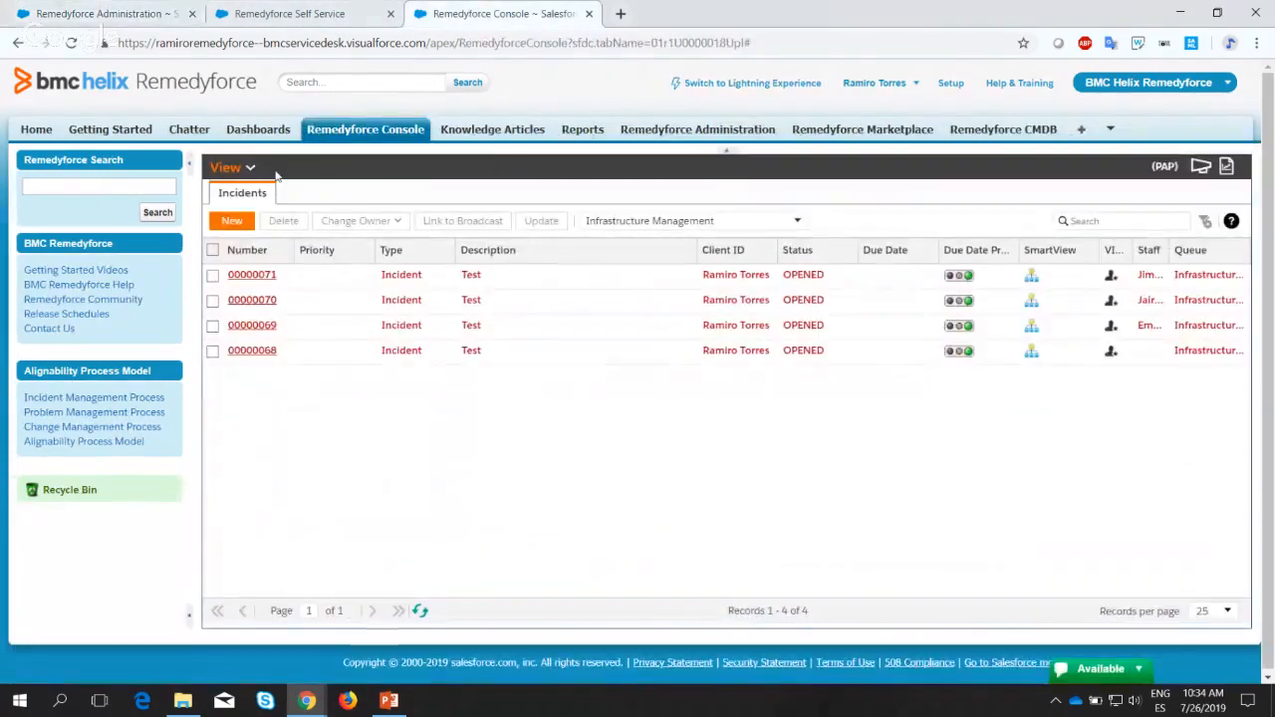
click(249, 167)
click(239, 189)
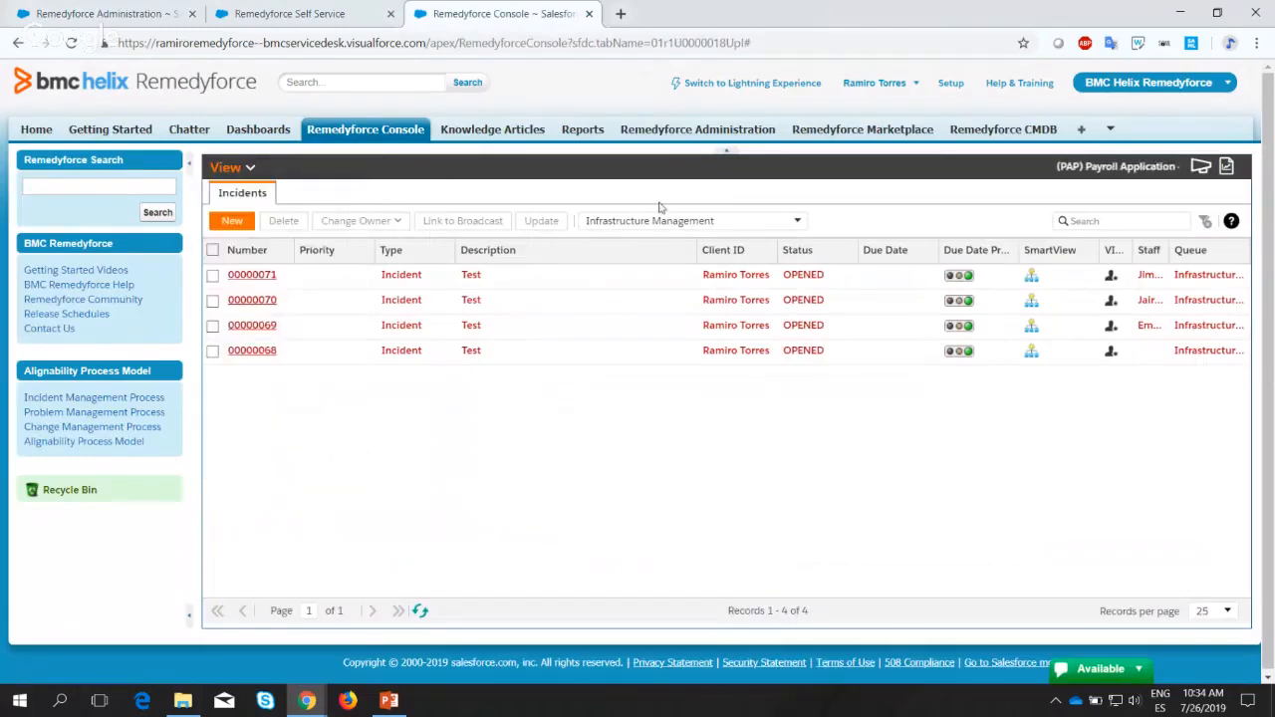
click(703, 220)
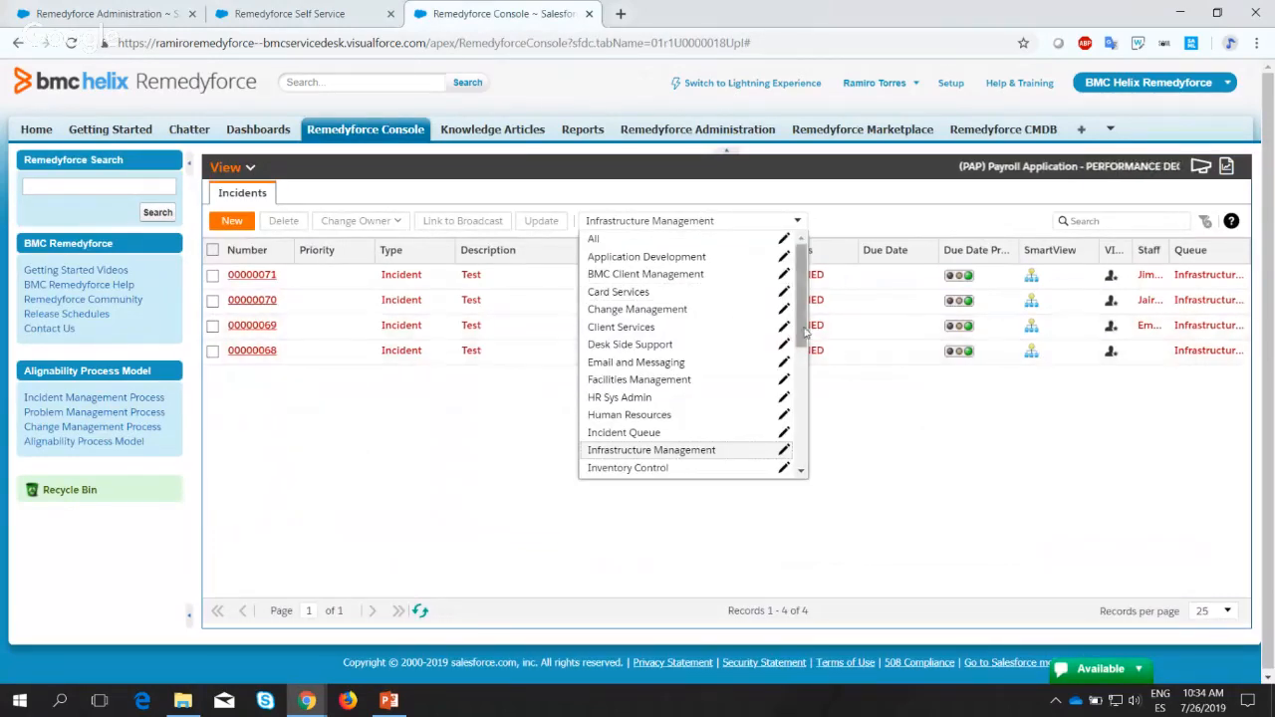
drag(803, 331, 809, 376)
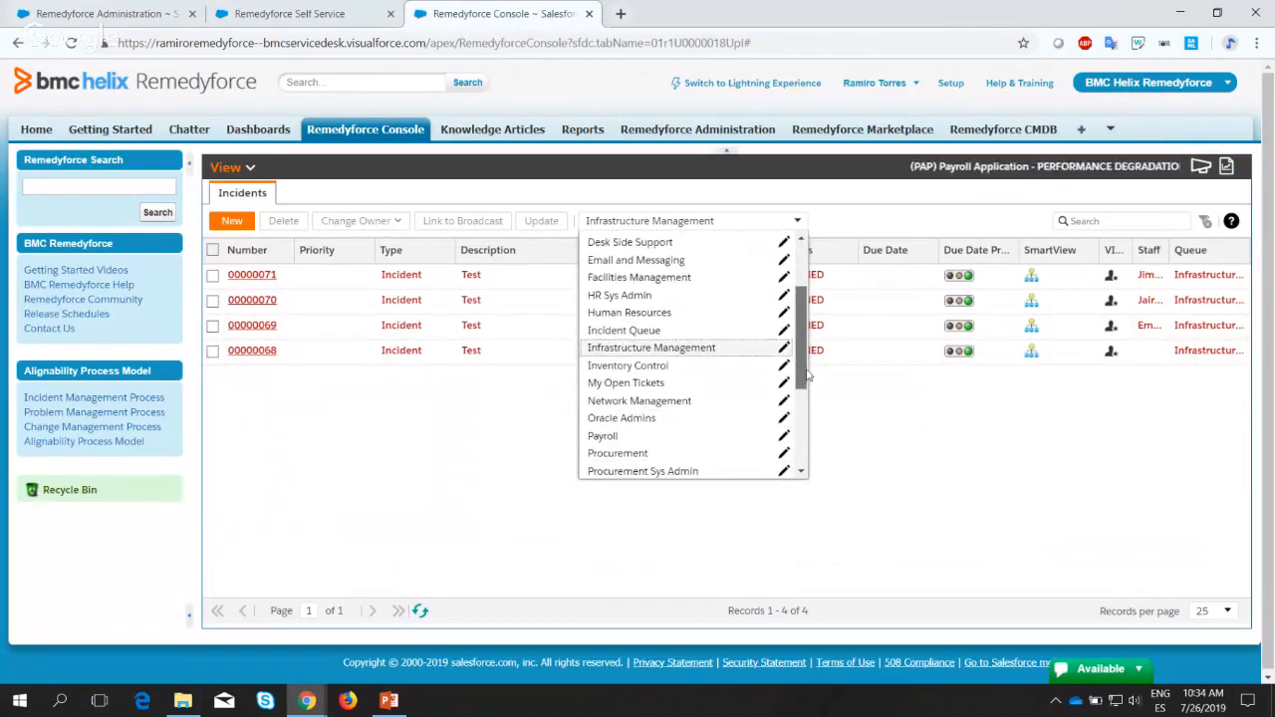
click(643, 435)
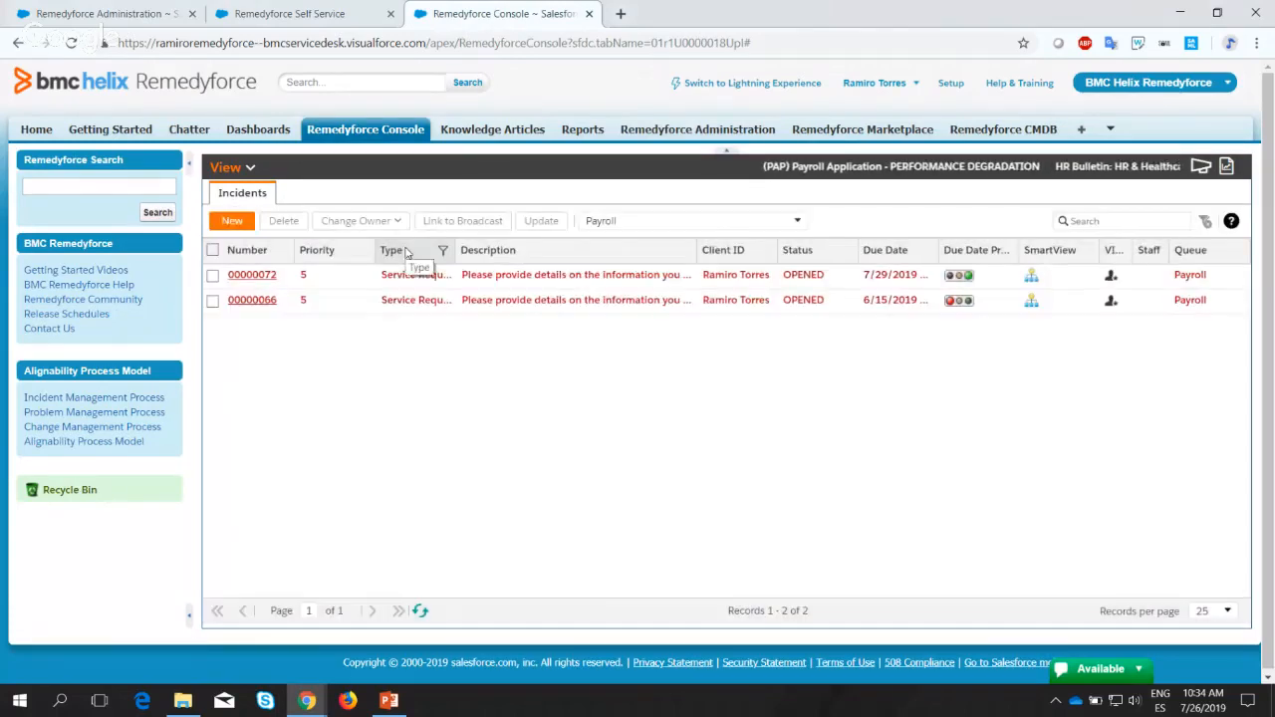
click(249, 277)
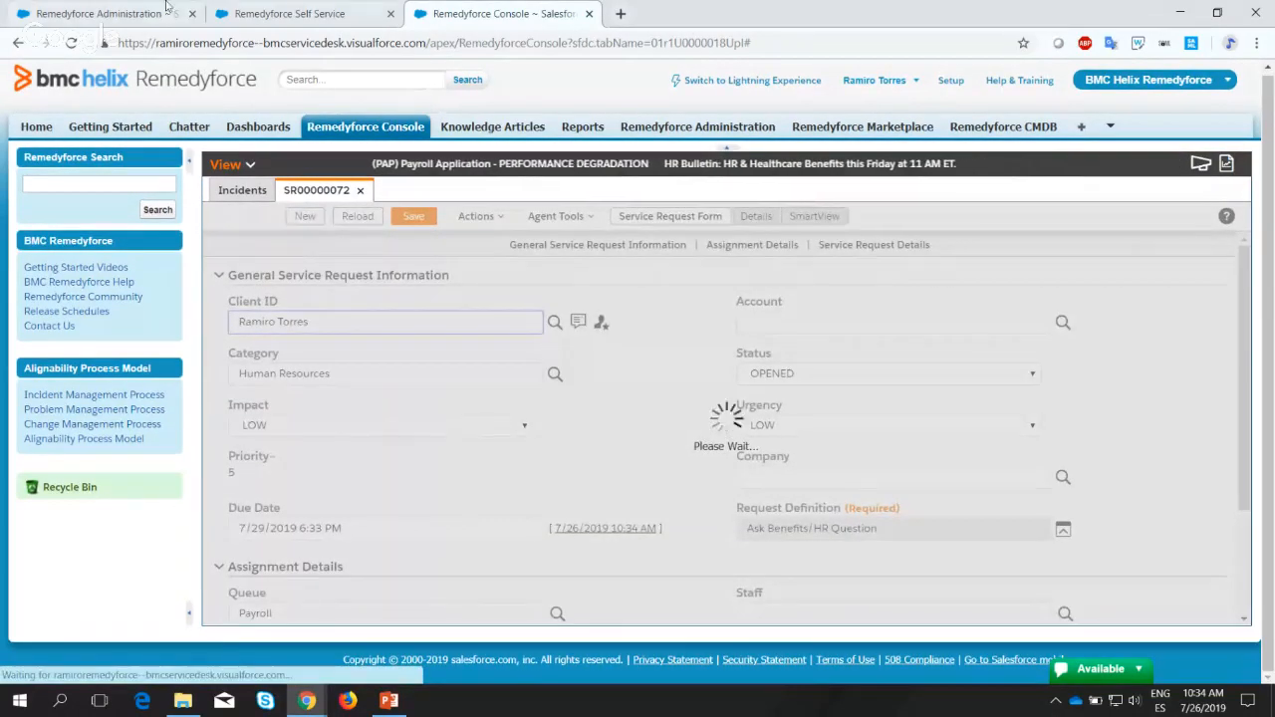
In Remedyforce Administration, compare the incident template named in the Ask Benefits/HR Question definition with the field values of the Benefits Question - SR template.
click(120, 8)
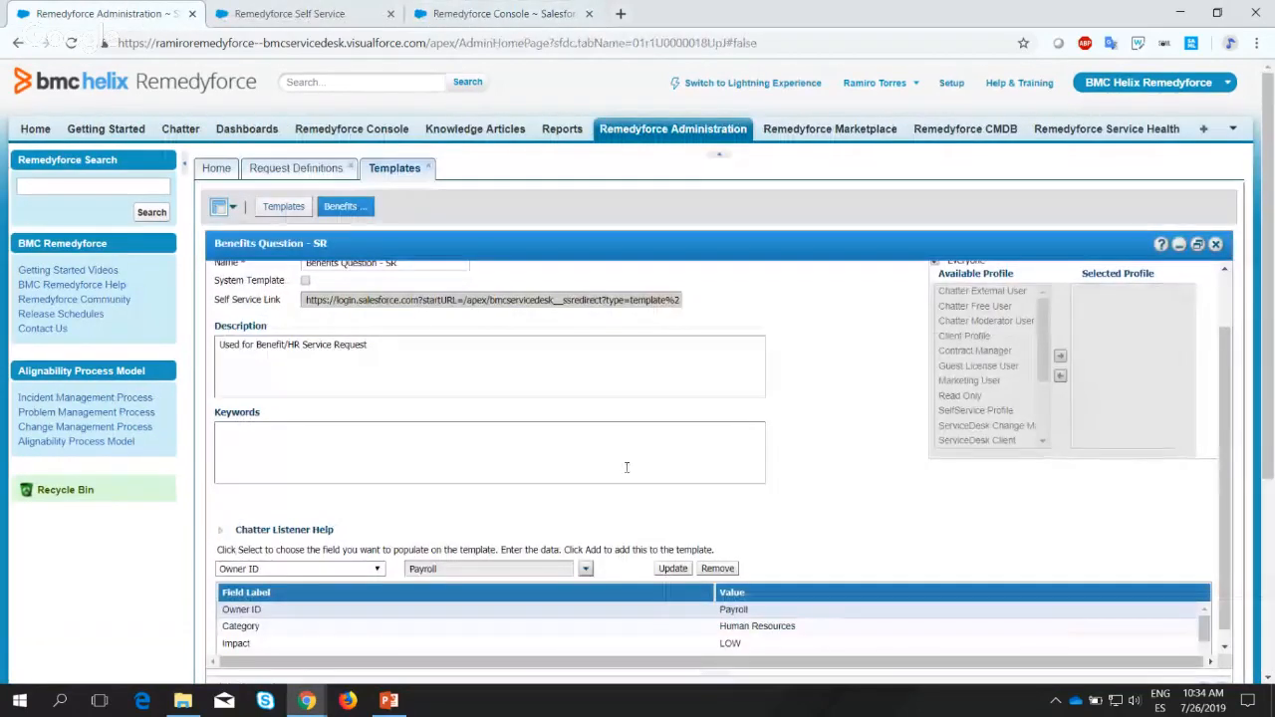
scroll(624, 466, down, 1)
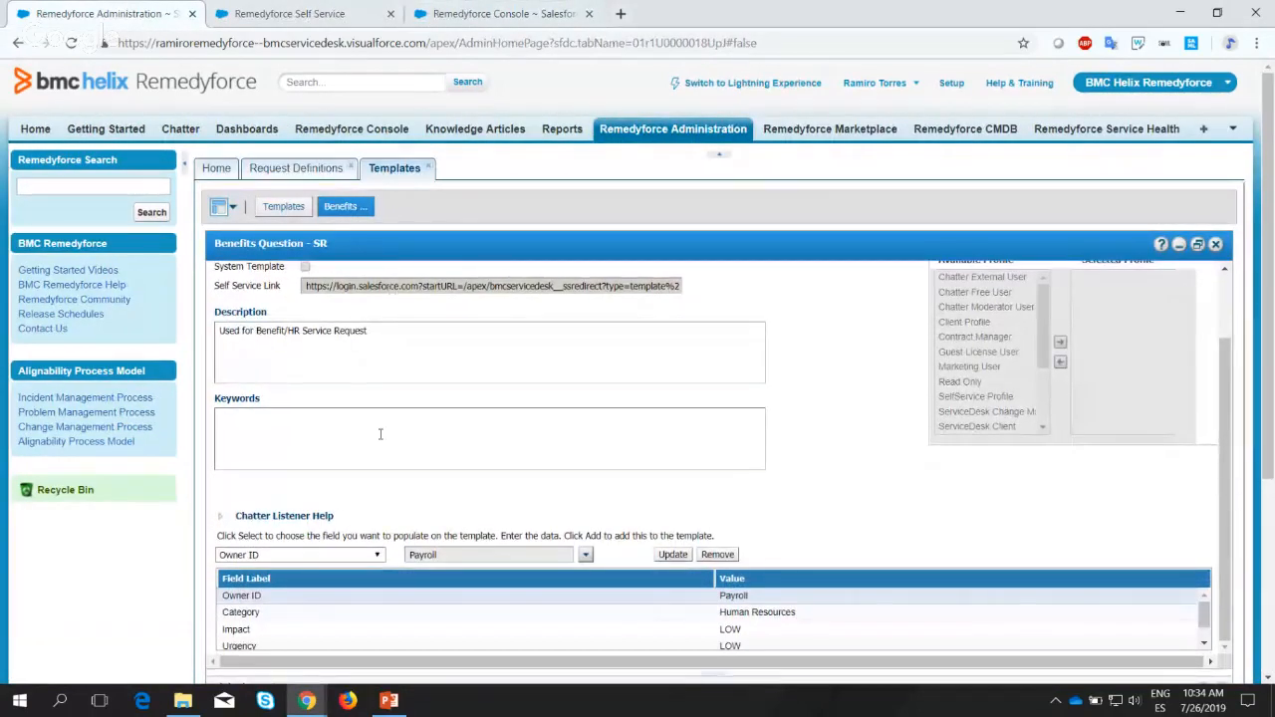
scroll(389, 448, up, 2)
scroll(301, 324, down, 2)
click(269, 170)
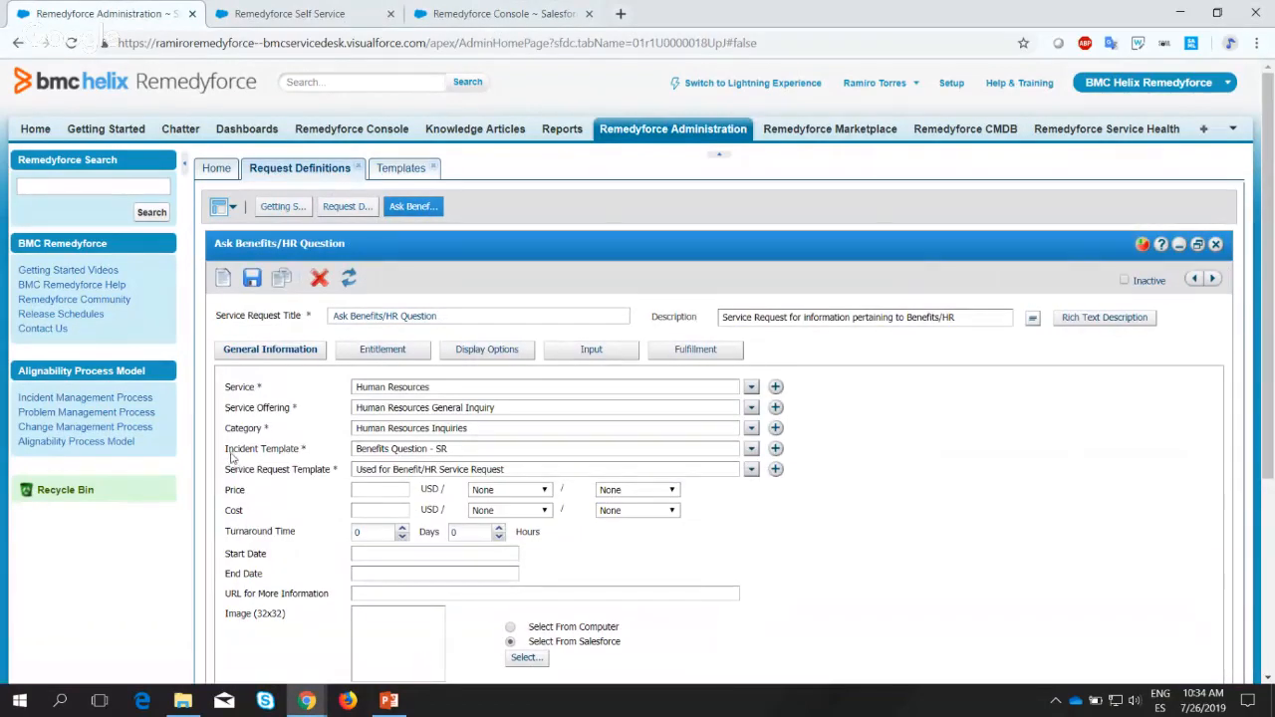
drag(227, 449, 344, 474)
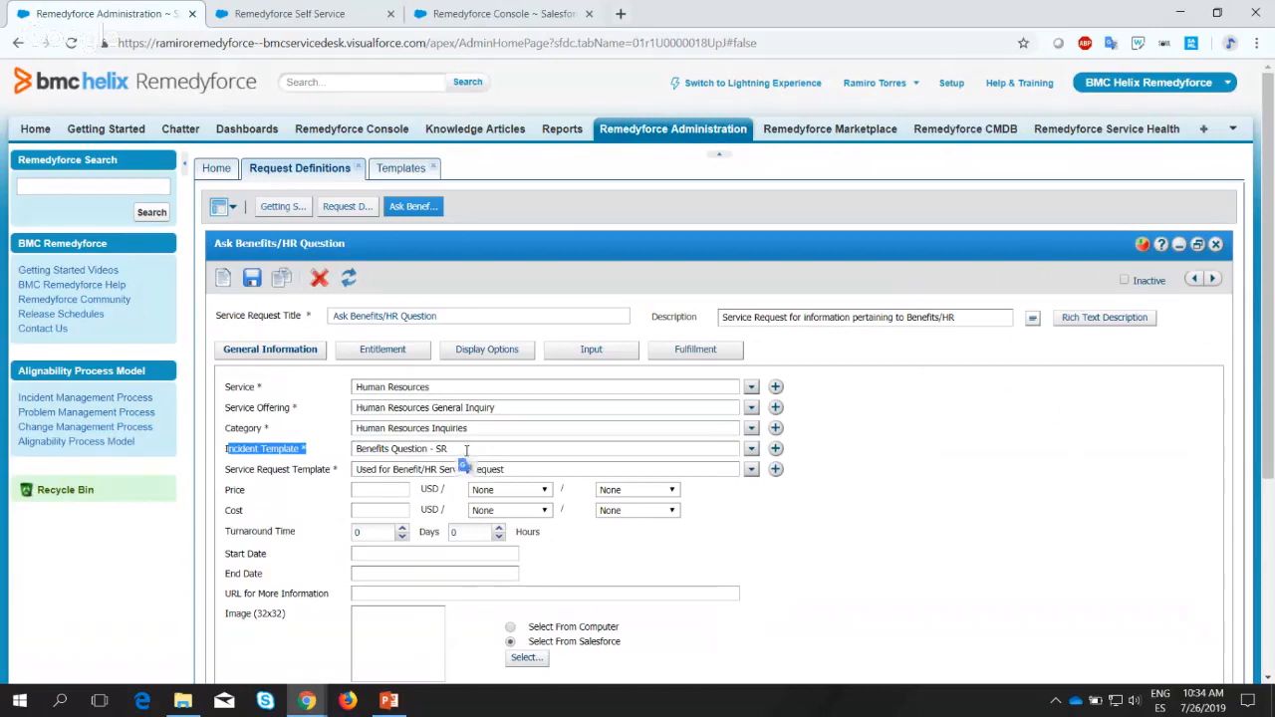
click(386, 172)
scroll(530, 457, down, 3)
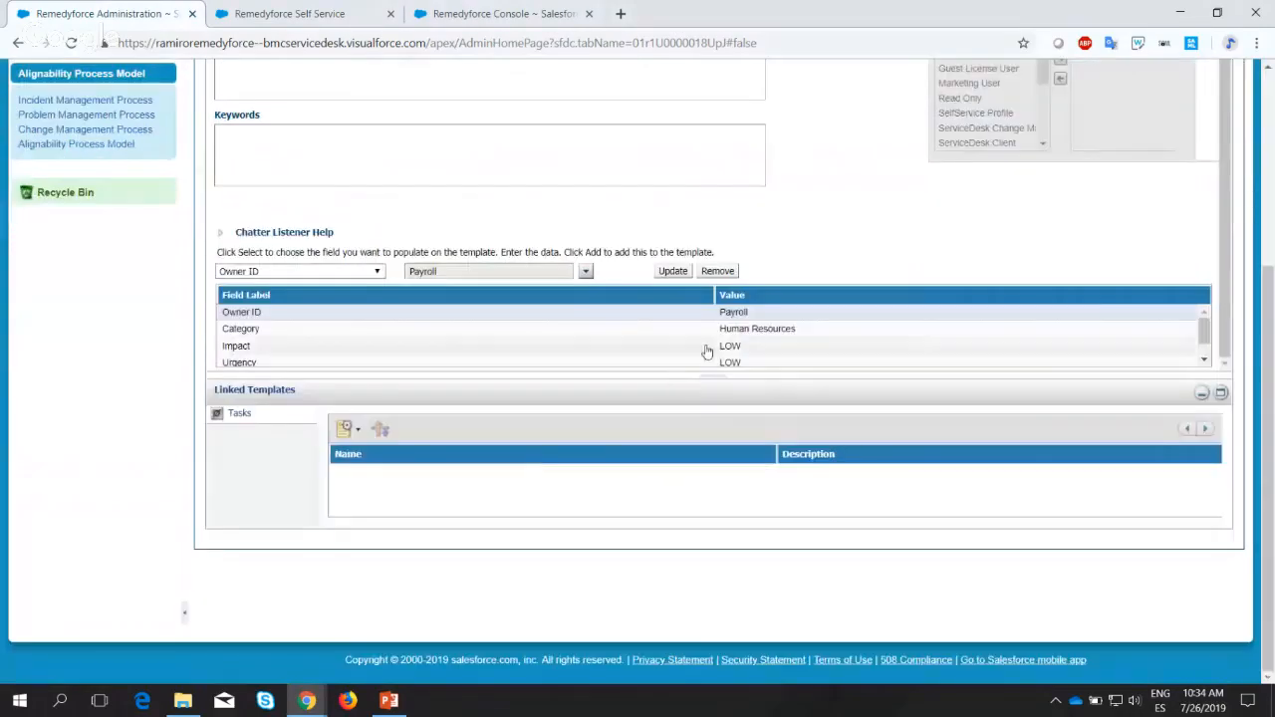
scroll(706, 350, down, 1)
scroll(707, 352, up, 1)
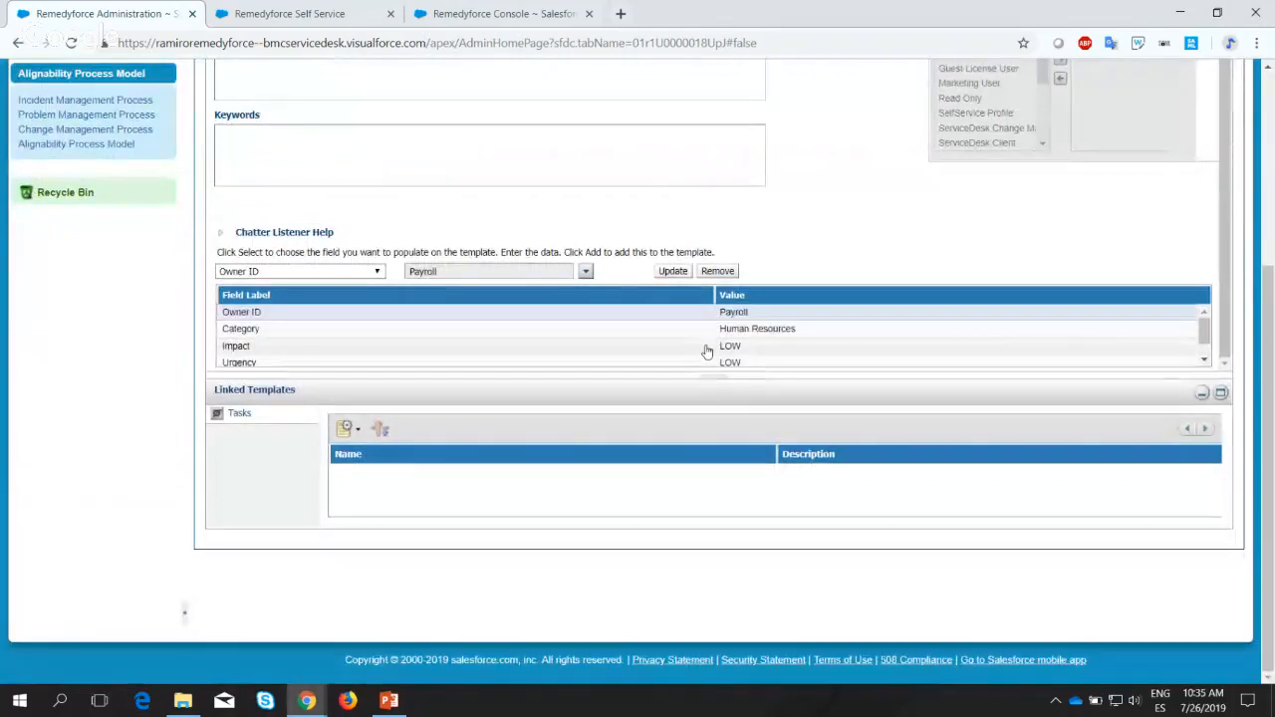
Back in Remedyforce Console, examine the open service request's submitted details and its Queue and Staff assignment fields.
click(359, 13)
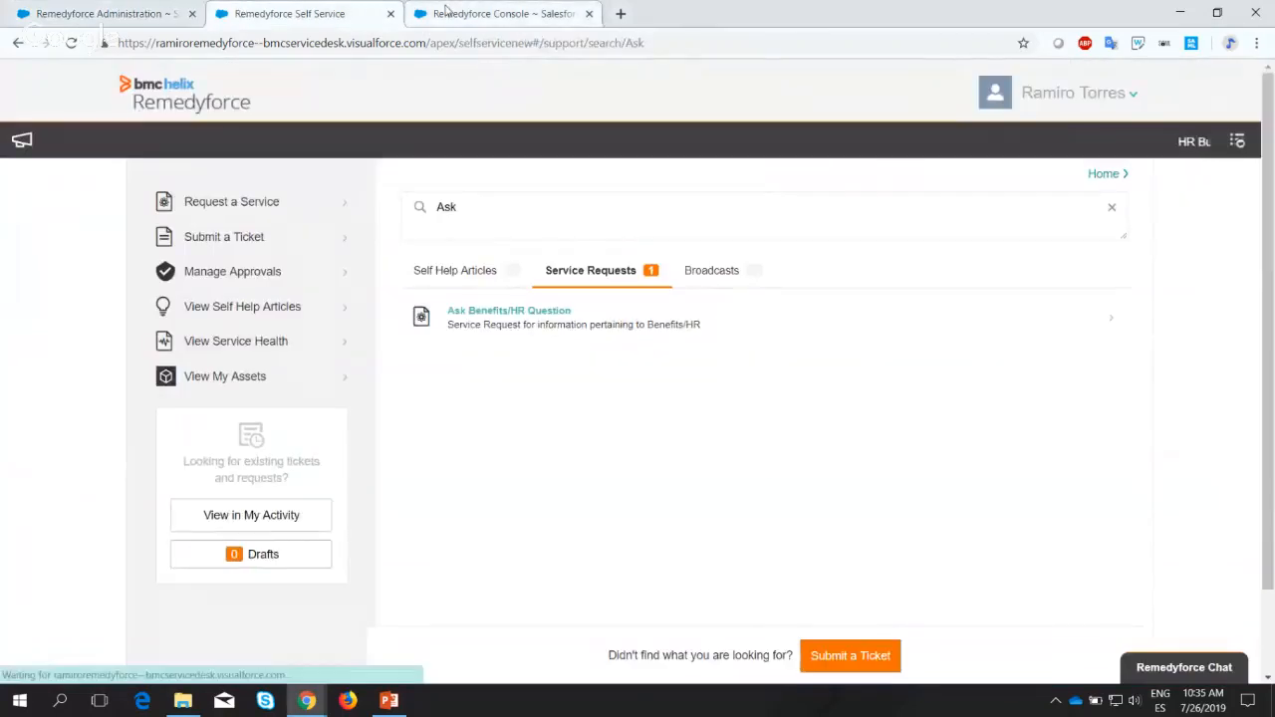
click(447, 13)
scroll(627, 430, down, 4)
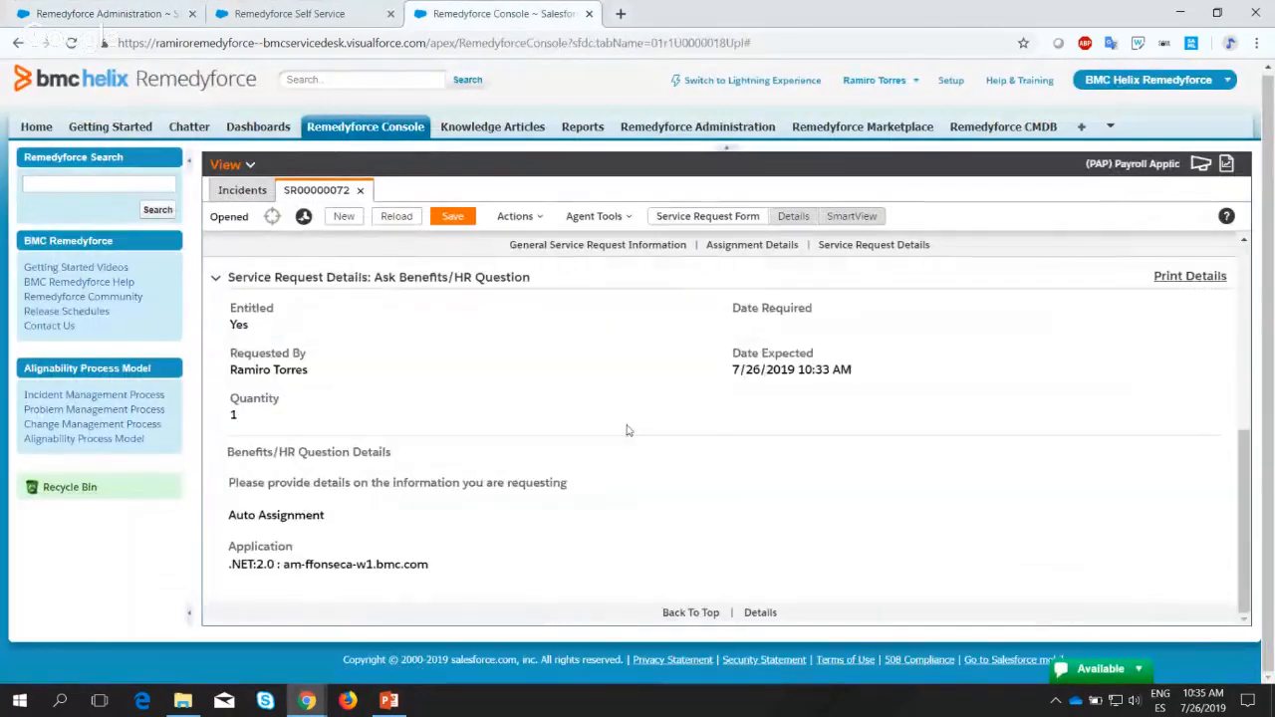
scroll(619, 430, up, 2)
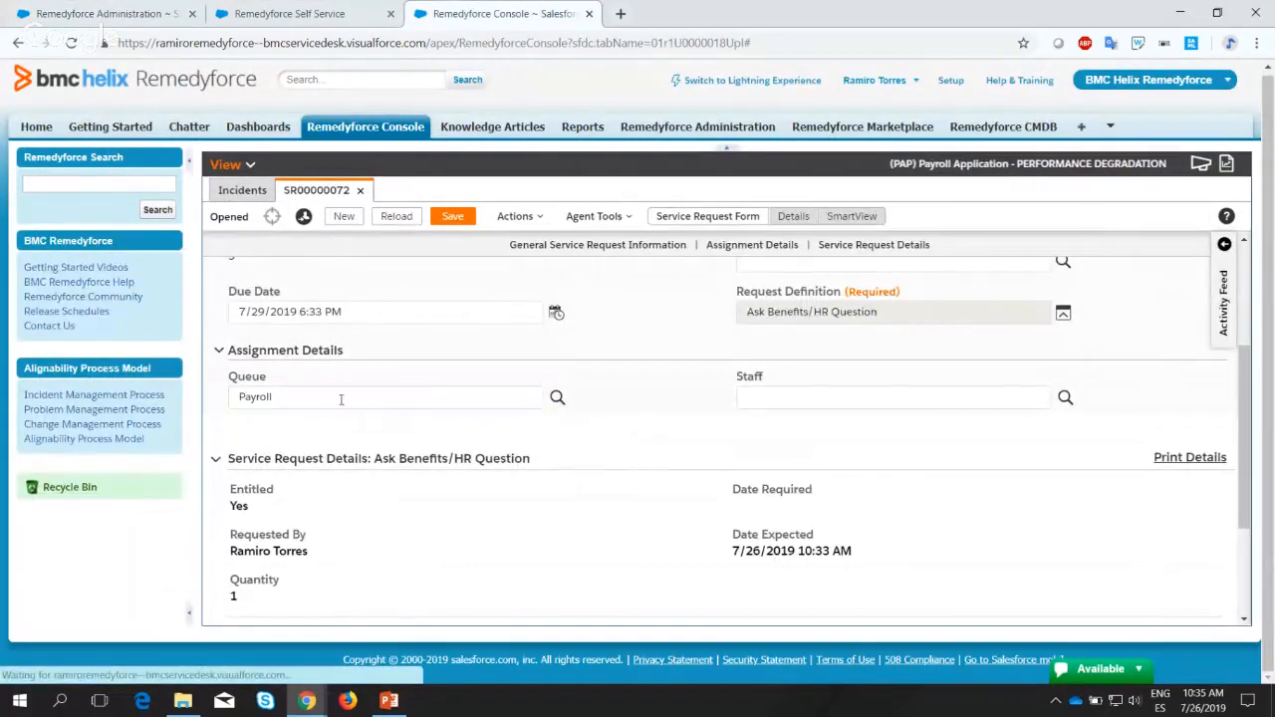
double_click(748, 377)
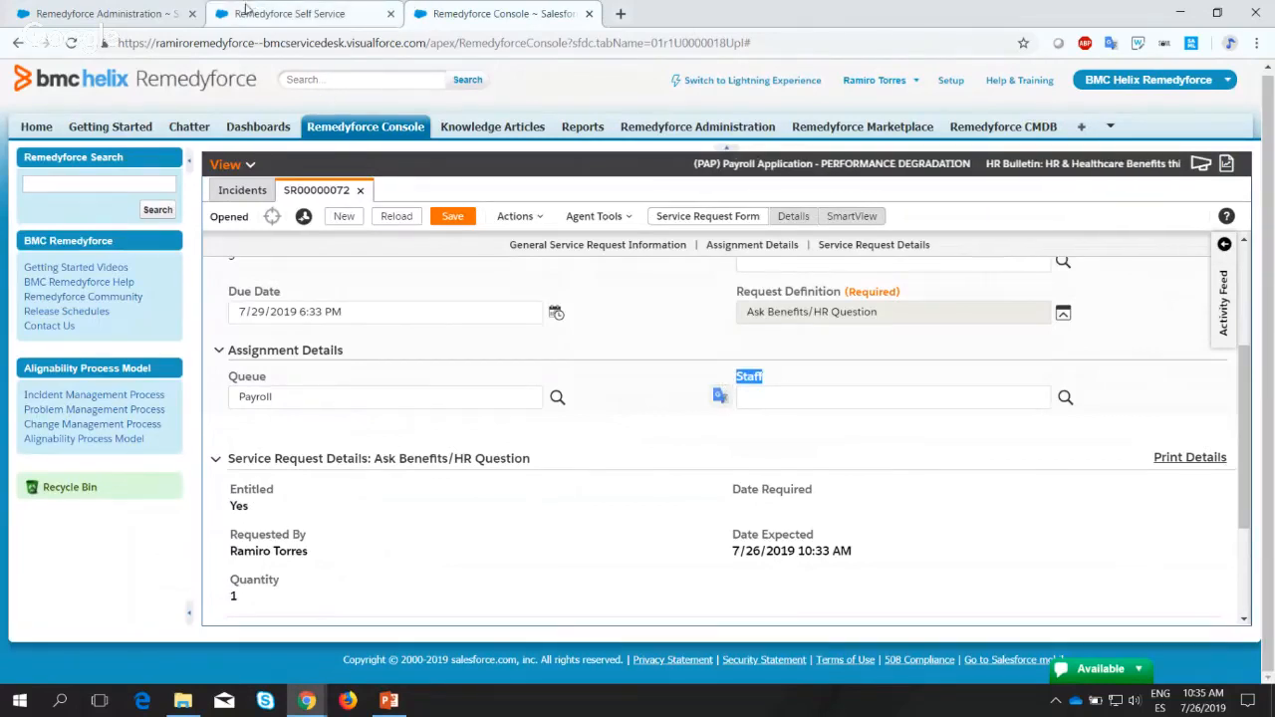
In Remedyforce Administration, open the staff auto assignment configuration from the Record Assignment settings and select the Payroll queue.
click(110, 12)
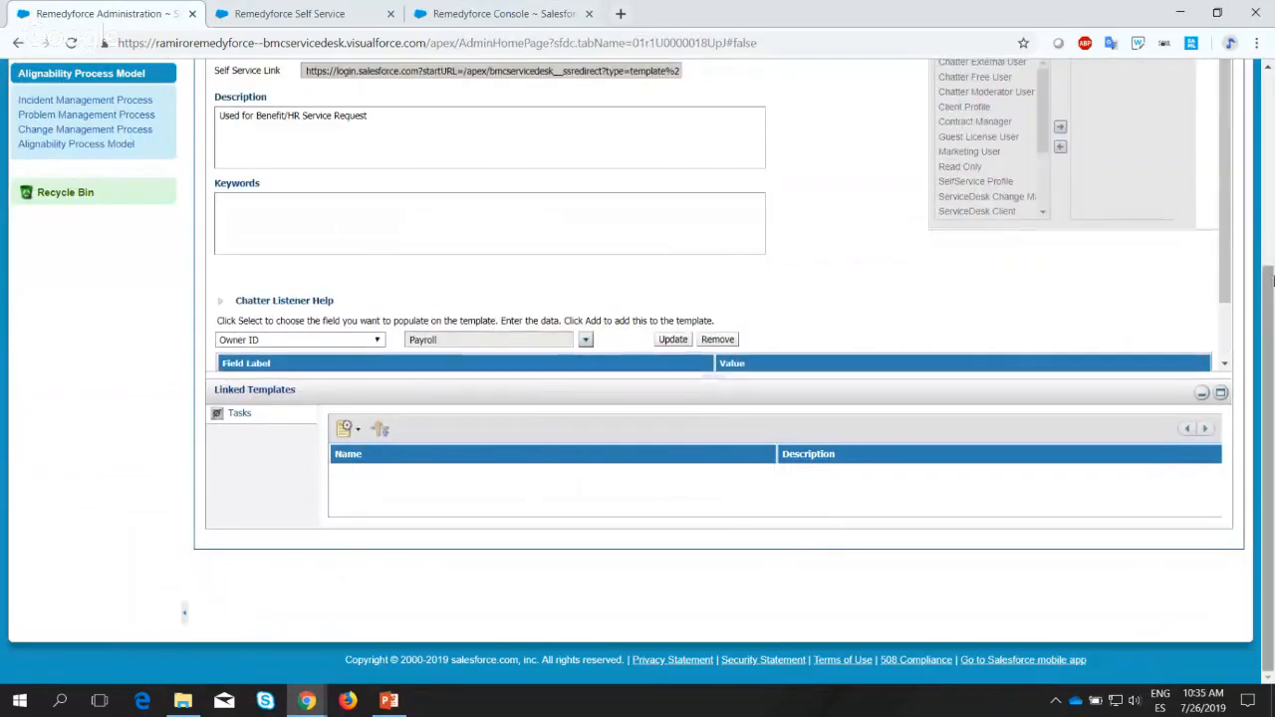
scroll(1273, 337, up, 3)
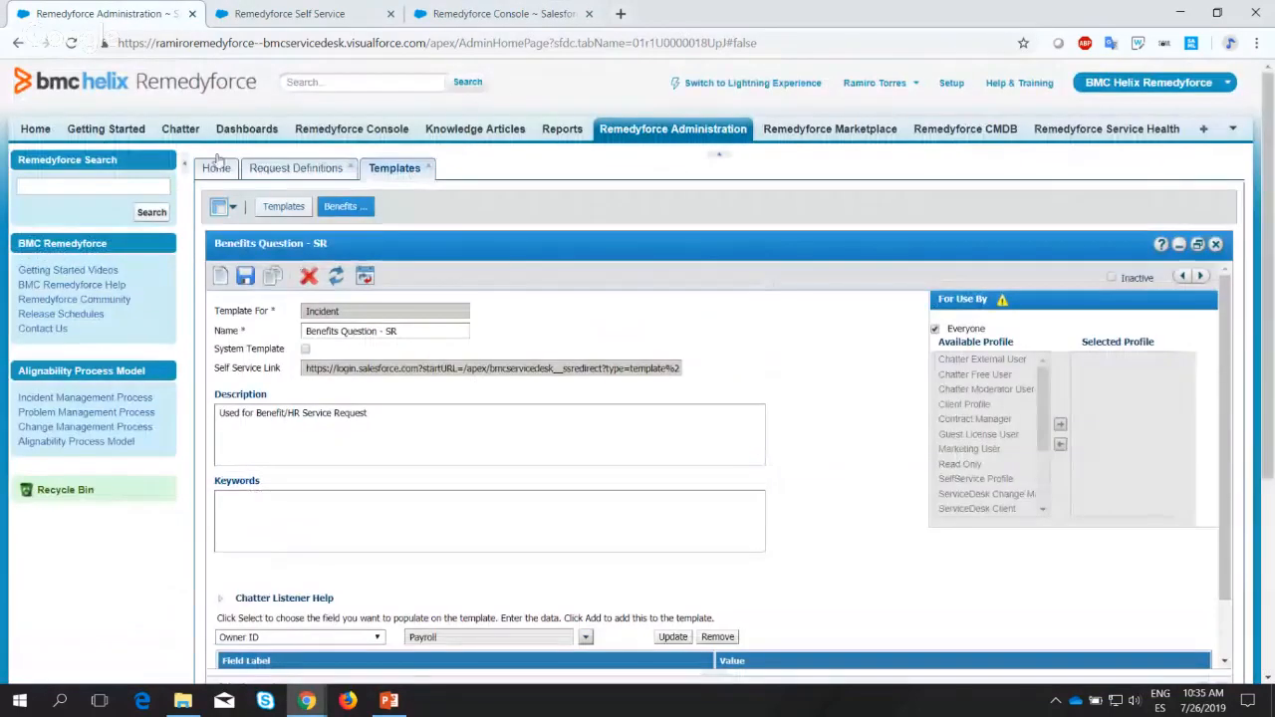
click(216, 169)
click(299, 332)
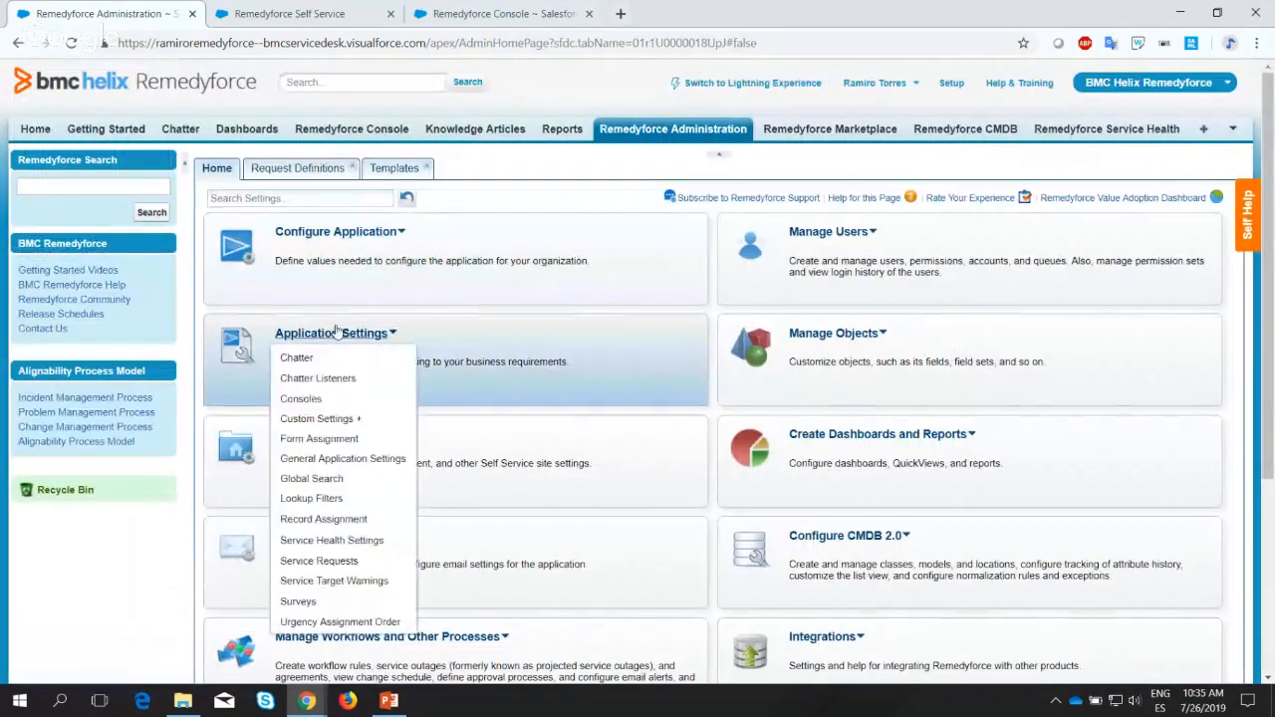
click(324, 519)
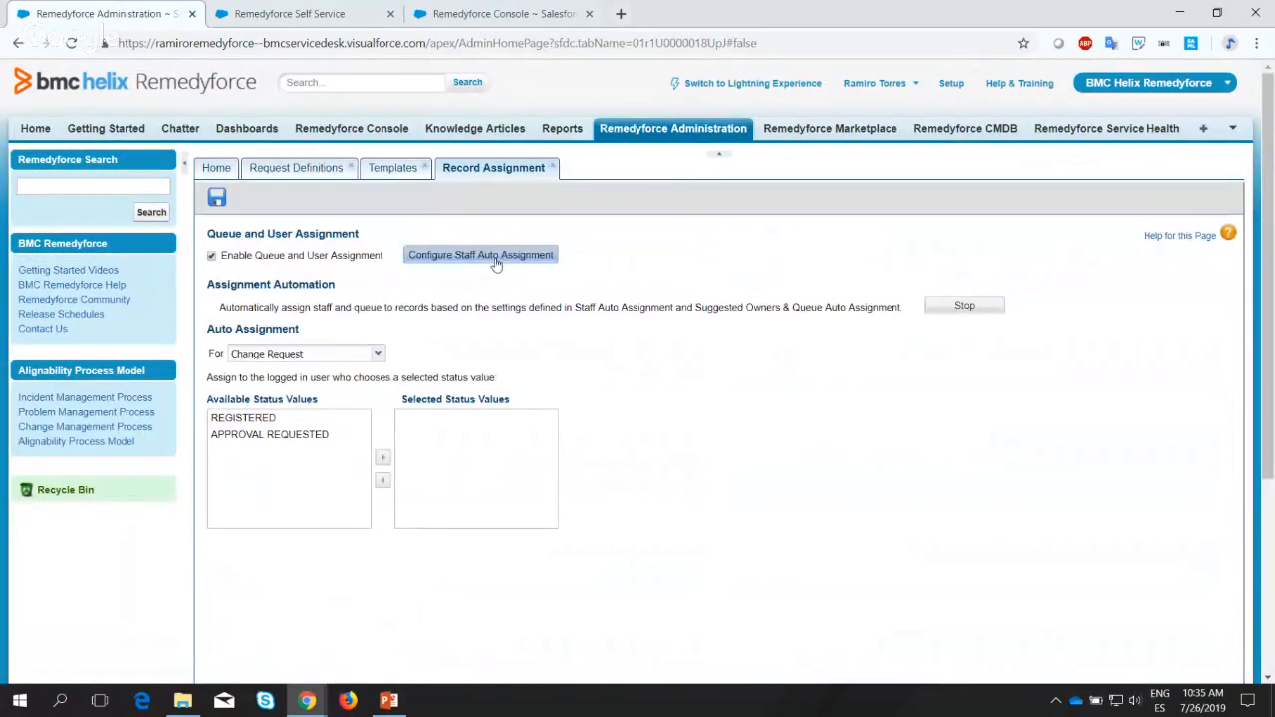
click(498, 261)
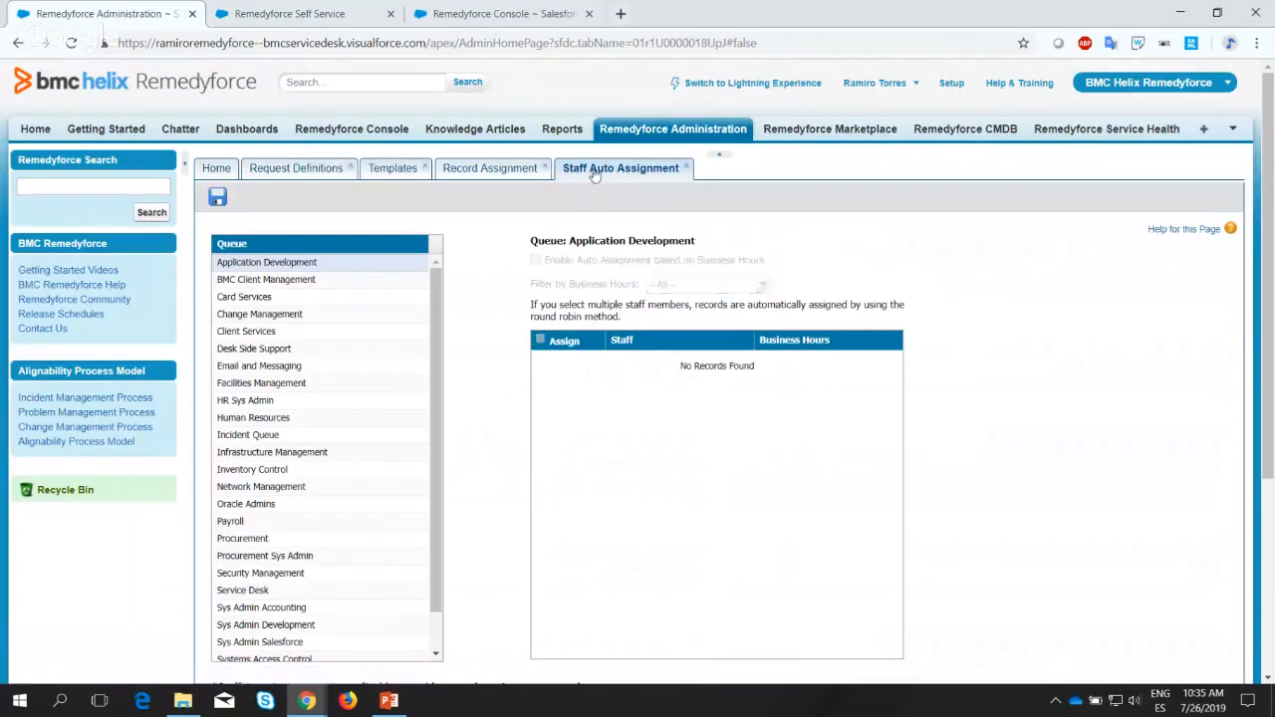
drag(437, 298, 435, 361)
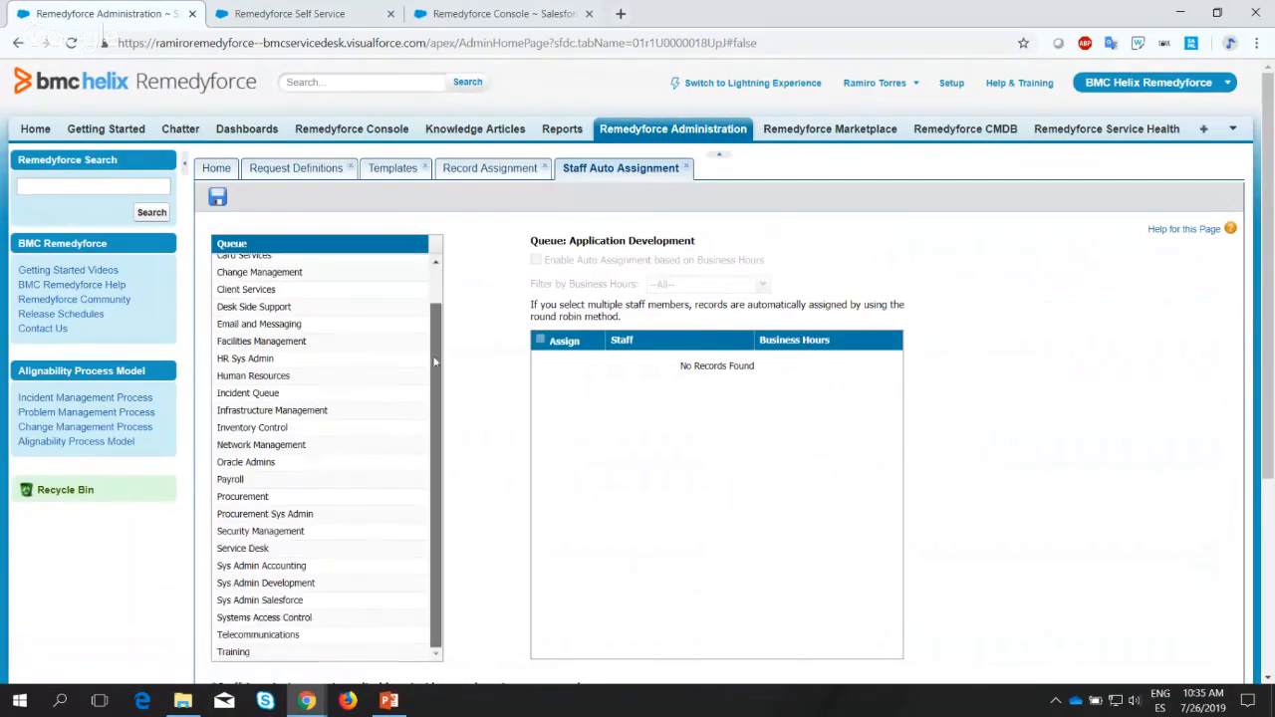
click(277, 480)
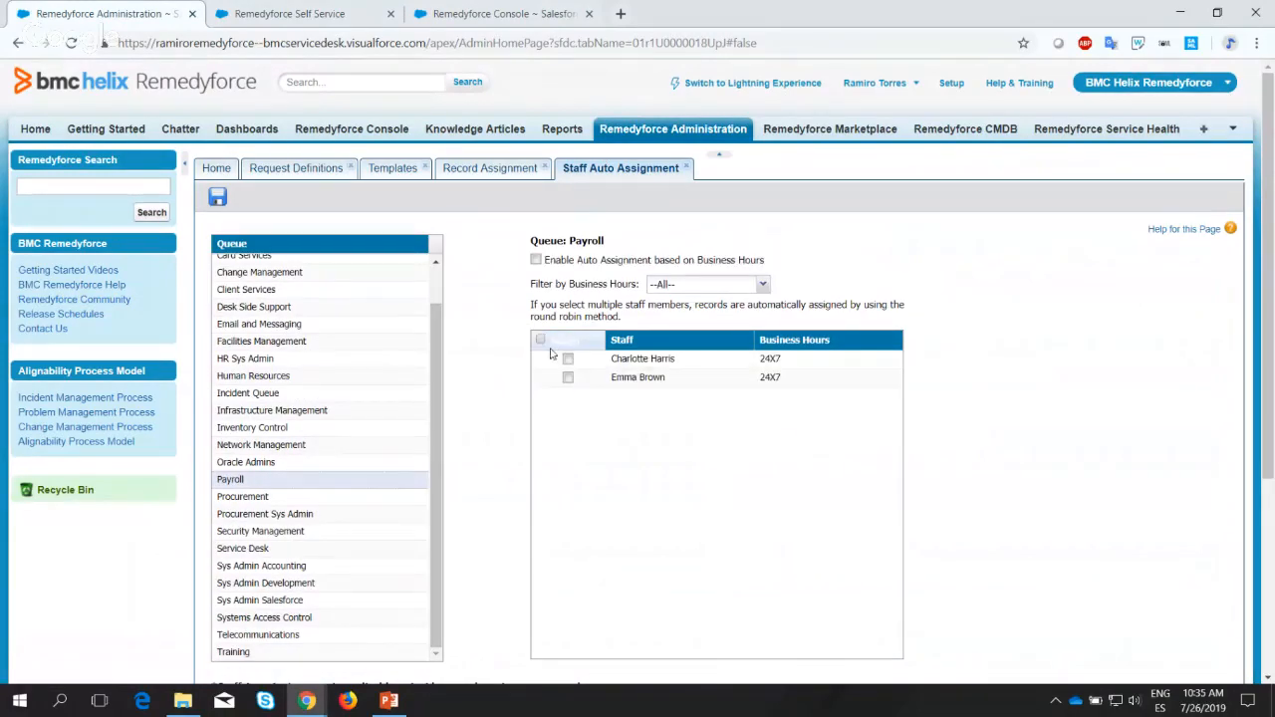
Try filtering the Payroll queue's staff by the 9-5 (Central US) business hours and restore the filter to All.
click(714, 287)
click(677, 335)
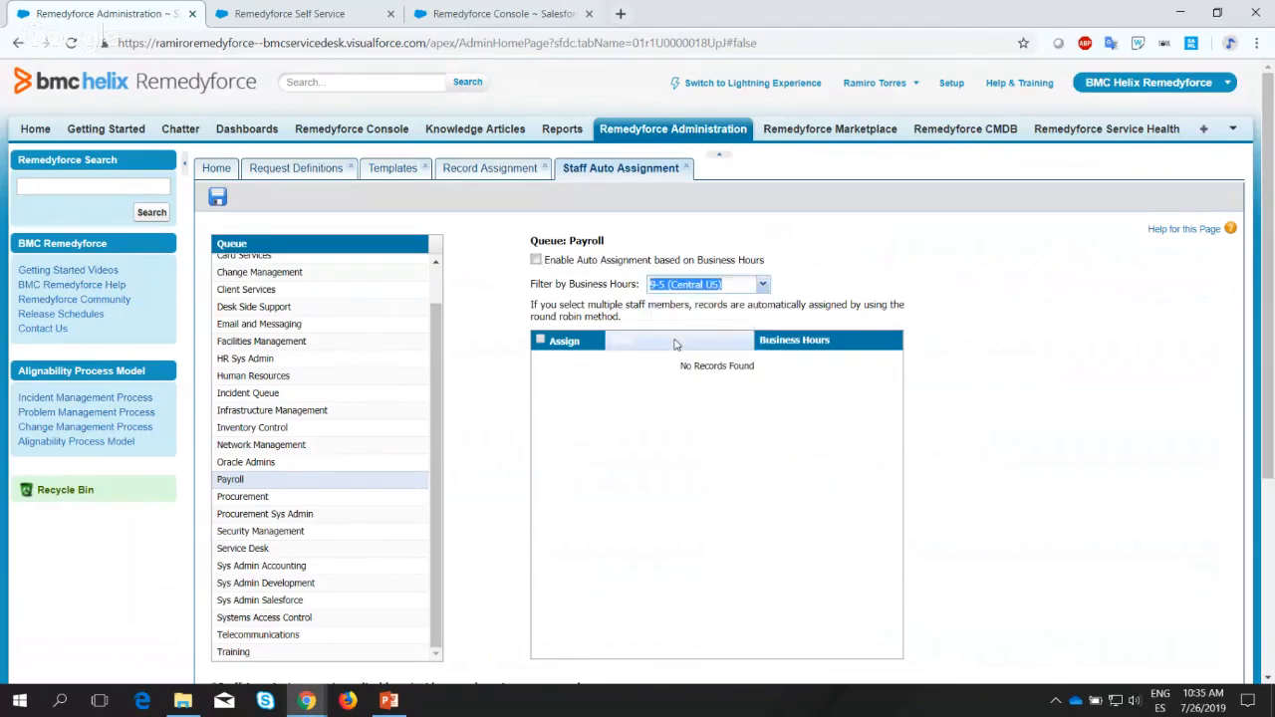
click(686, 289)
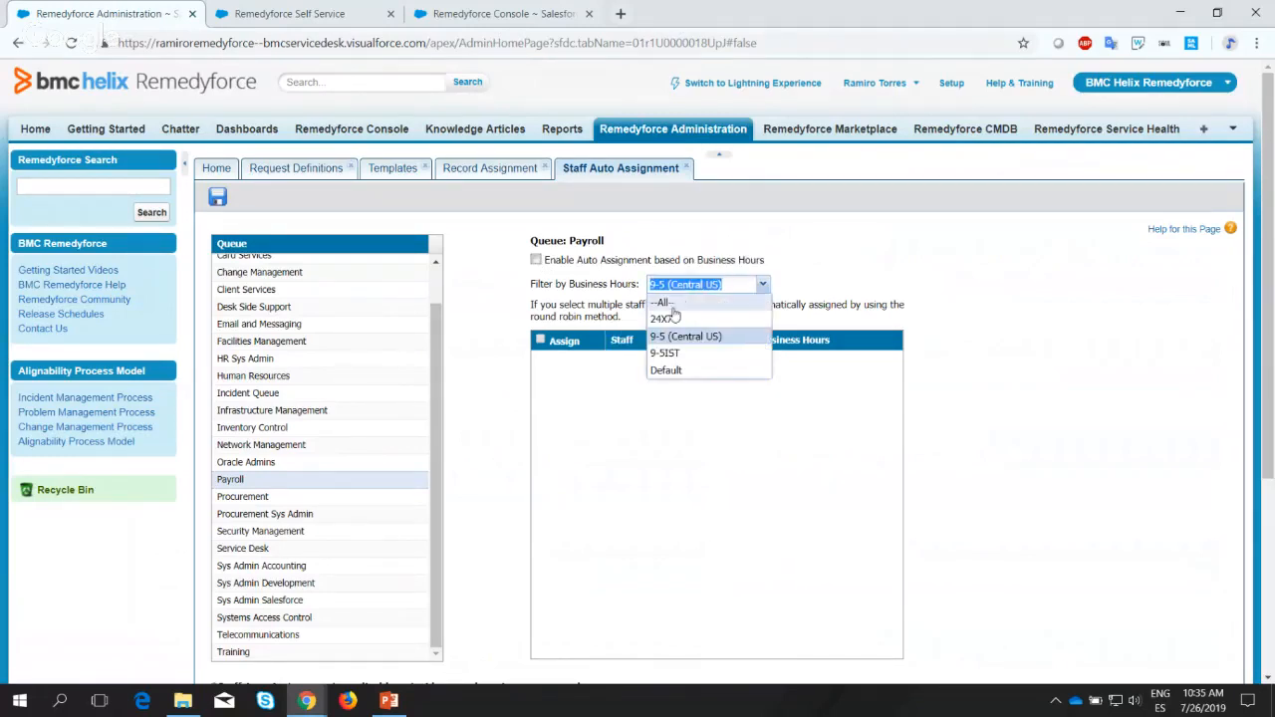
click(662, 299)
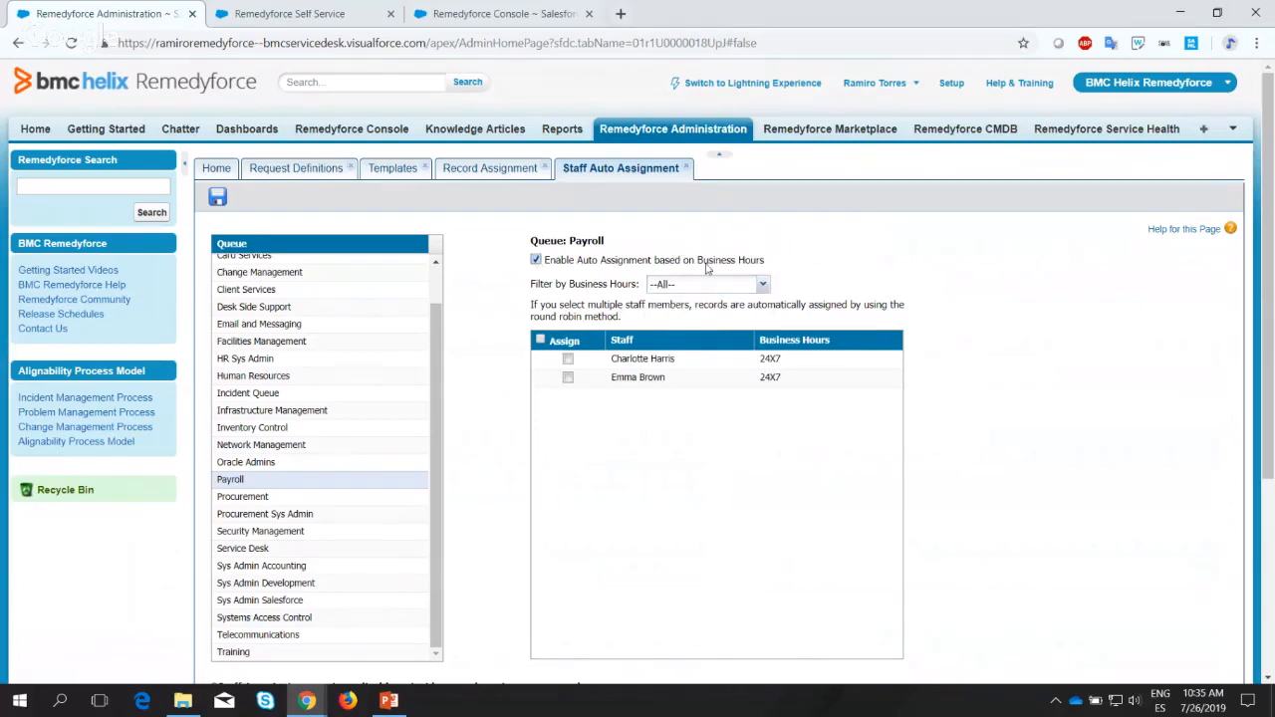
Enable business-hours-based auto assignment for the Payroll queue, assign all its listed staff, save and close the Staff Auto Assignment configuration.
click(541, 342)
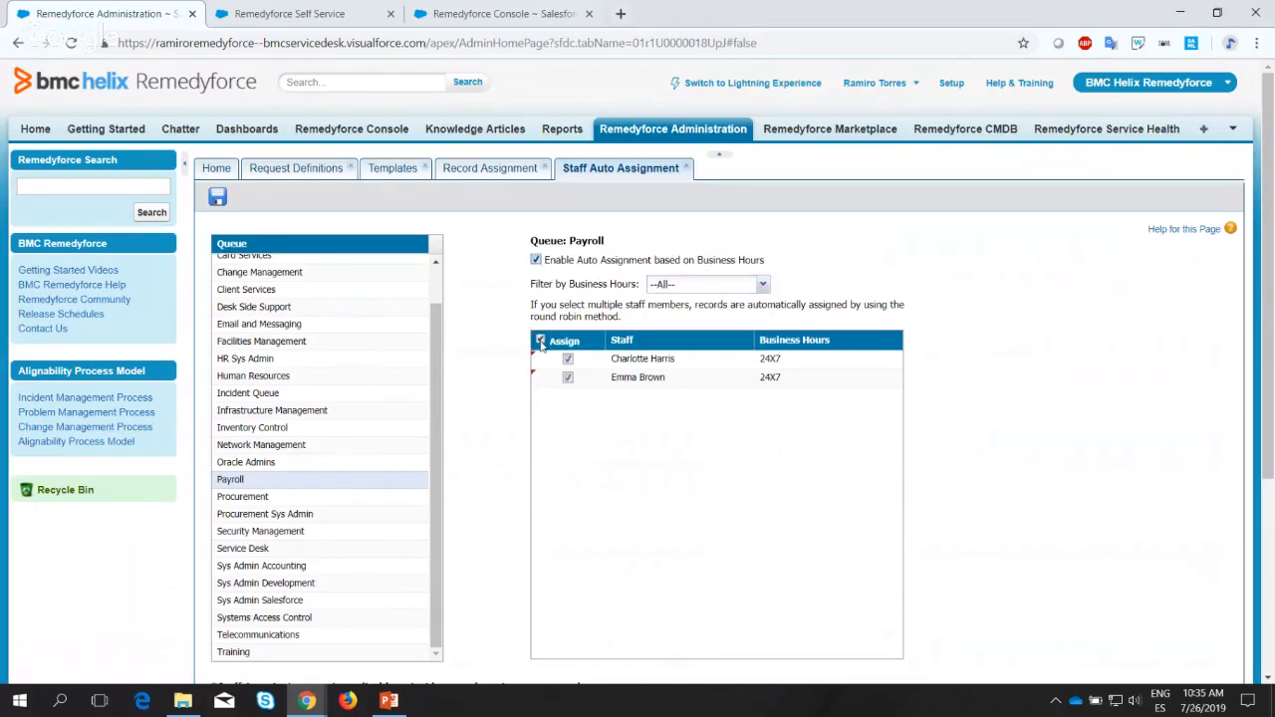
click(216, 199)
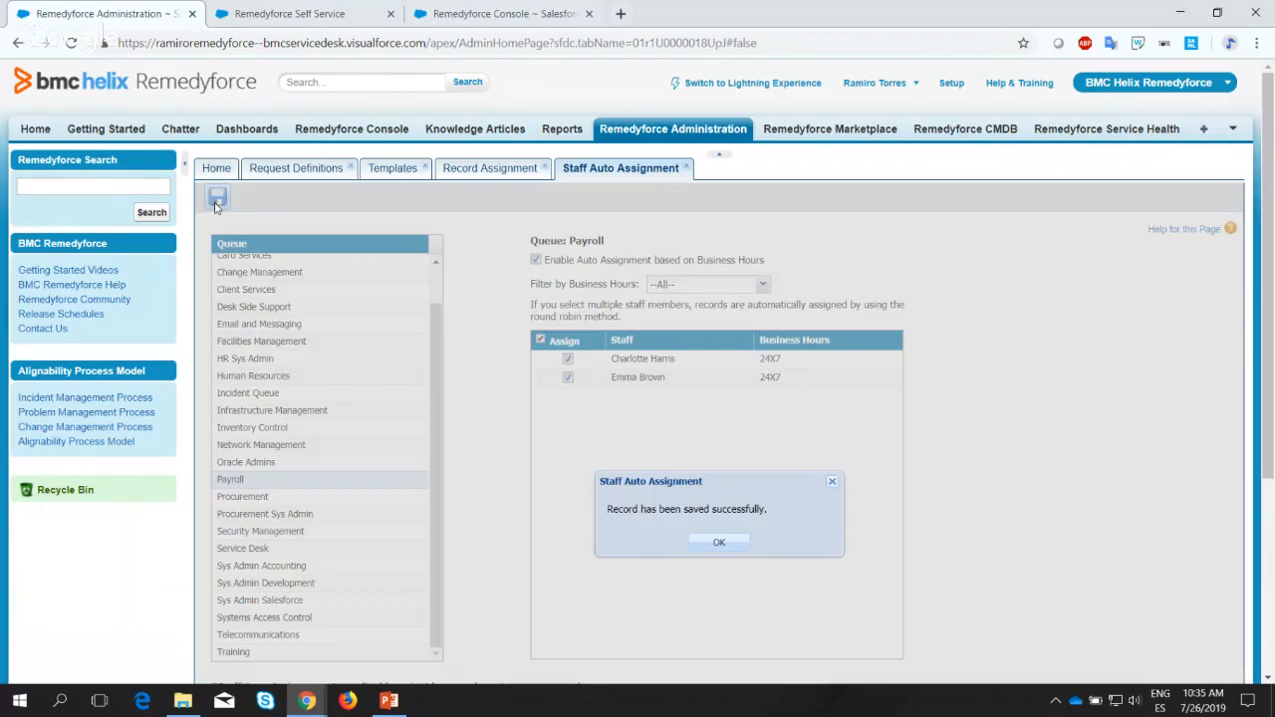
click(721, 544)
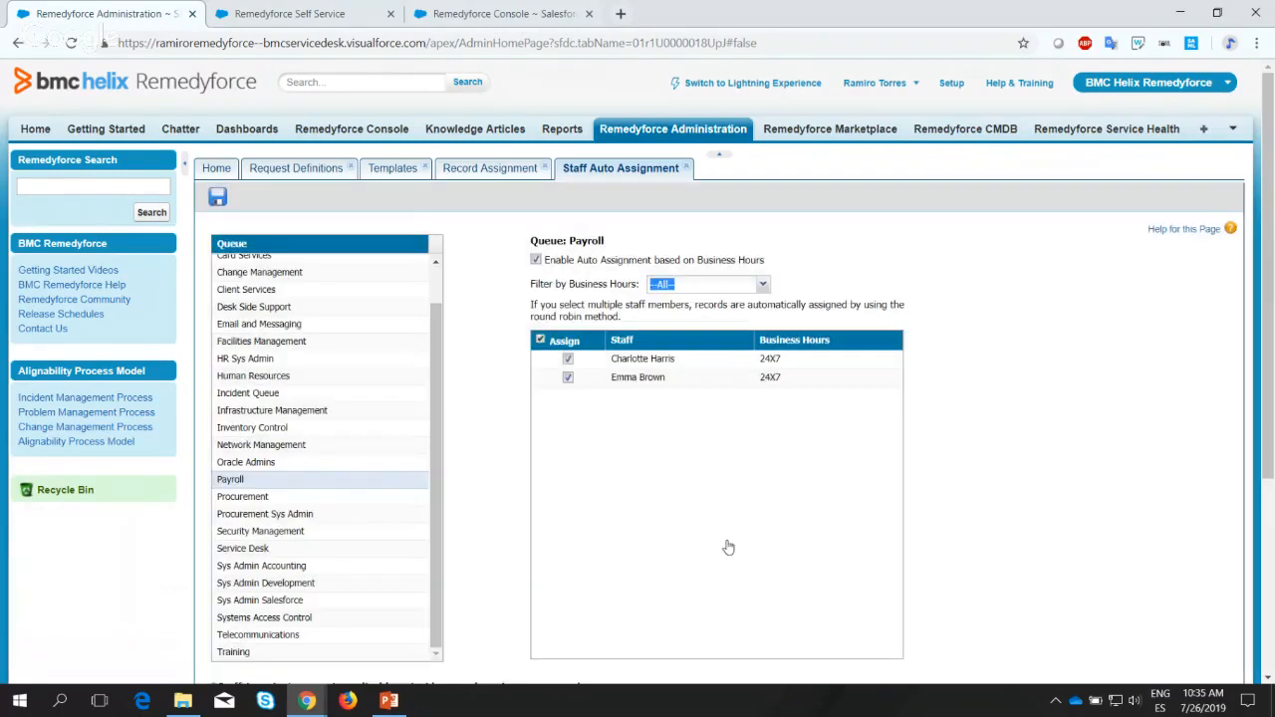
click(685, 168)
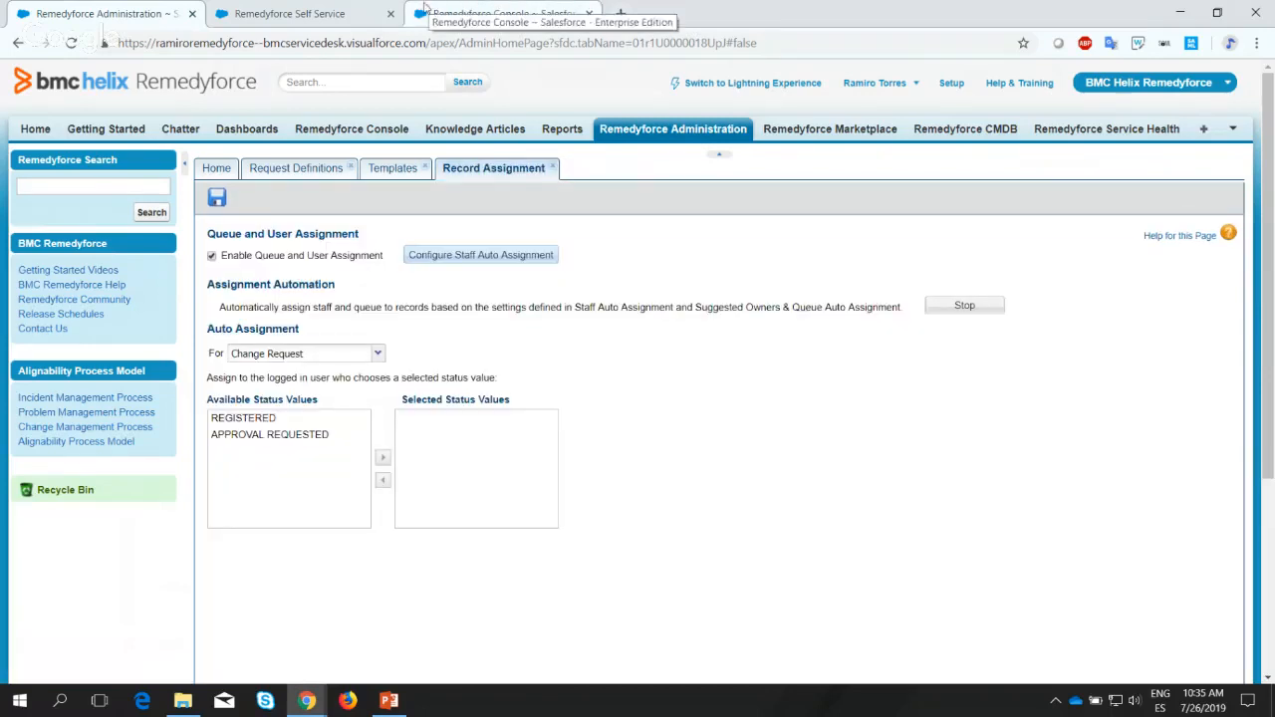
In Remedyforce Self Service, submit an Ask Benefits/HR Question request with details "Auto Assign to Staff" and application ".NET:2.0 : clm-aus-thvx9i.clm-mgmt.clm.bmc.com".
click(299, 14)
click(541, 341)
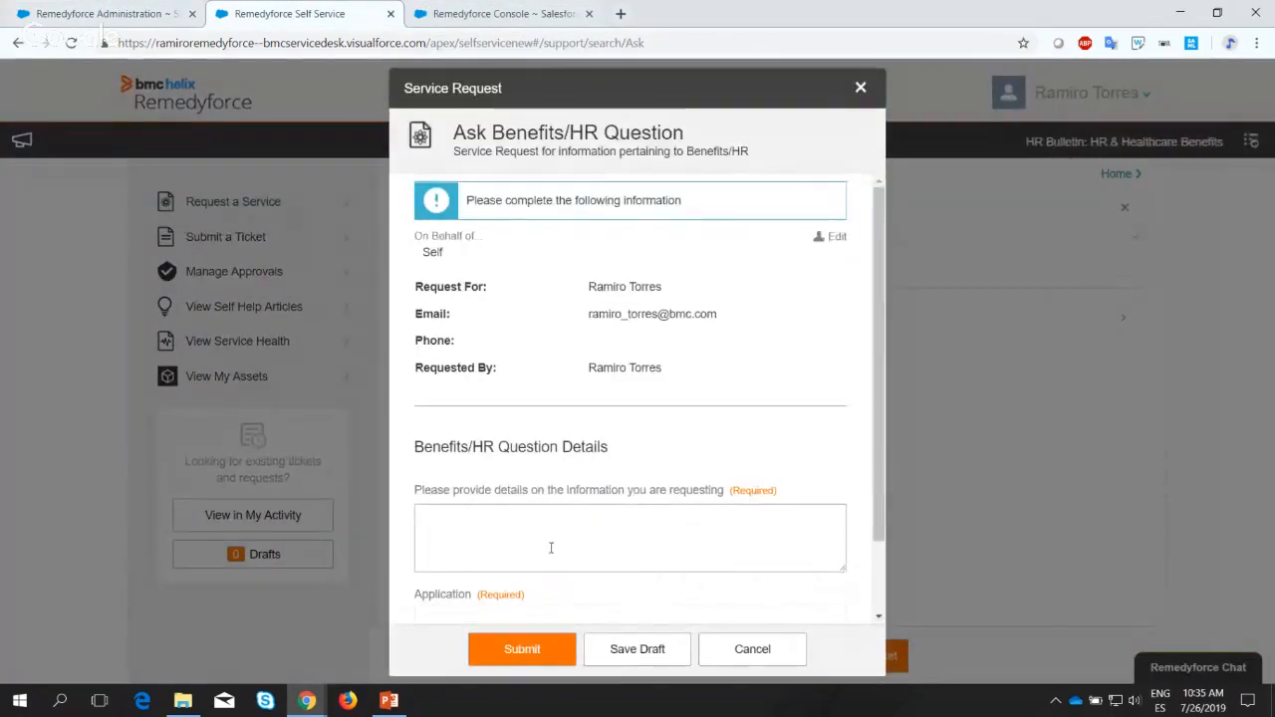
scroll(550, 547, down, 1)
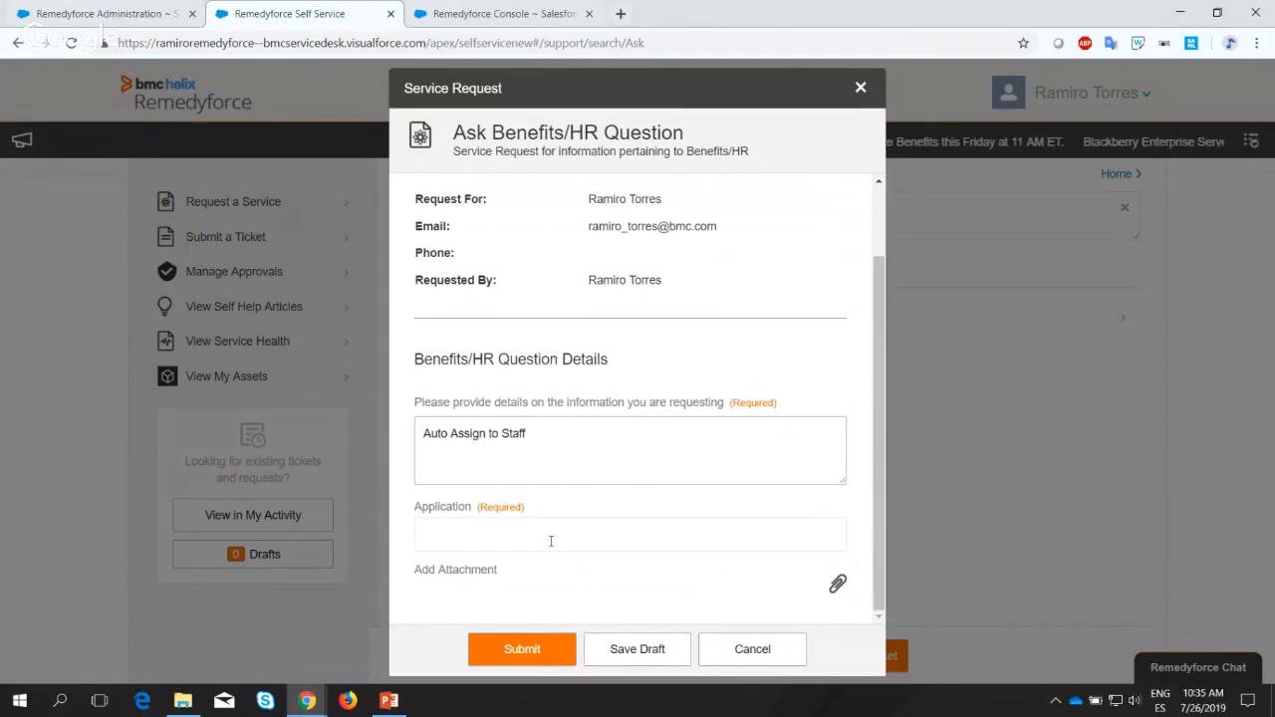
click(547, 541)
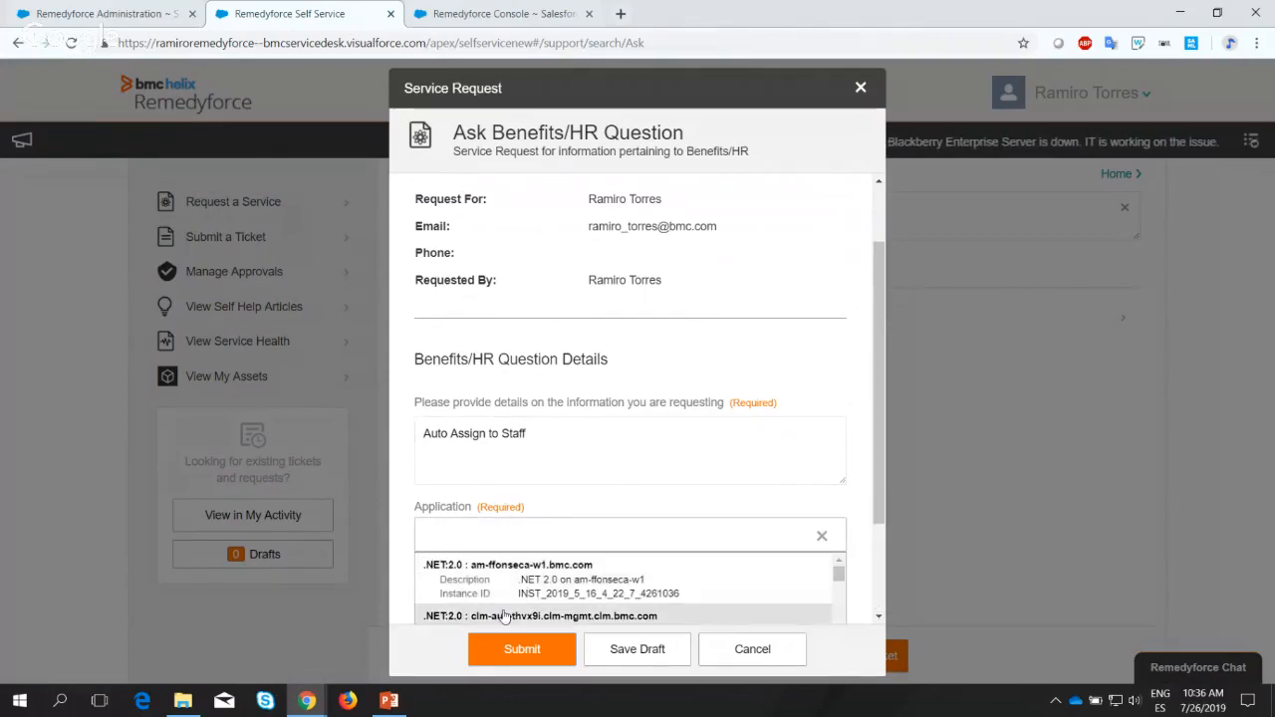
click(503, 614)
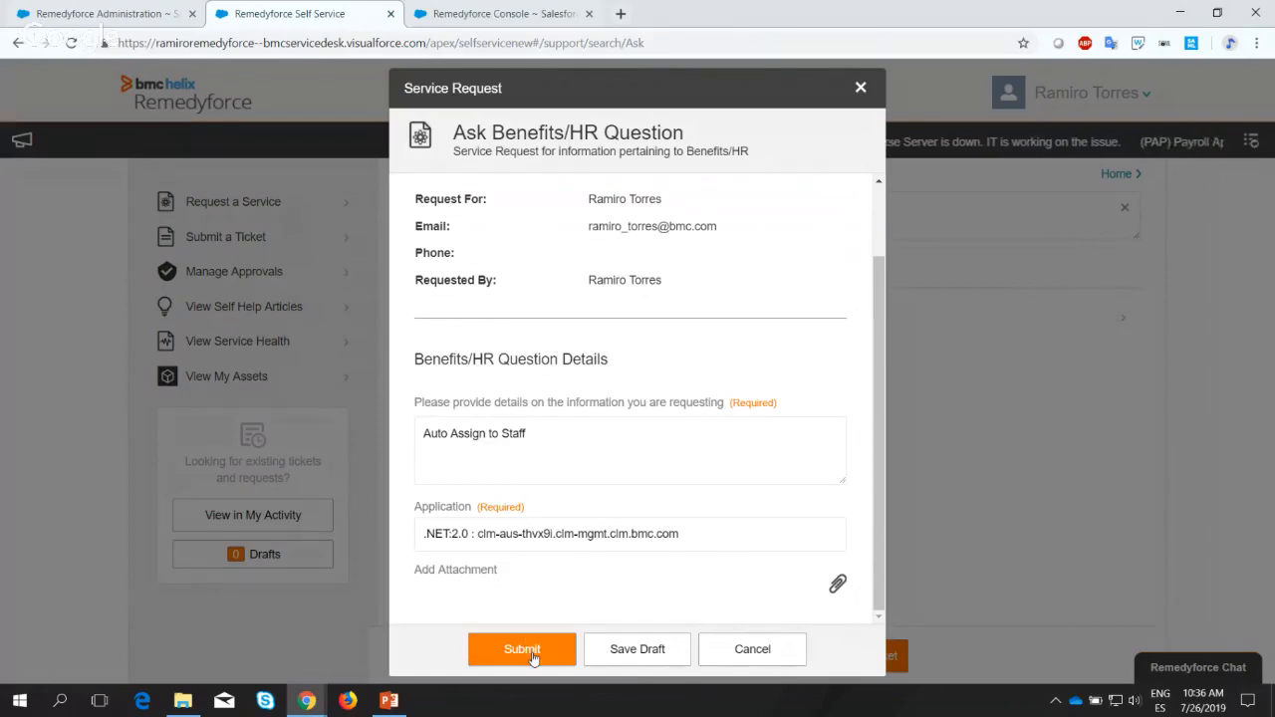
click(522, 649)
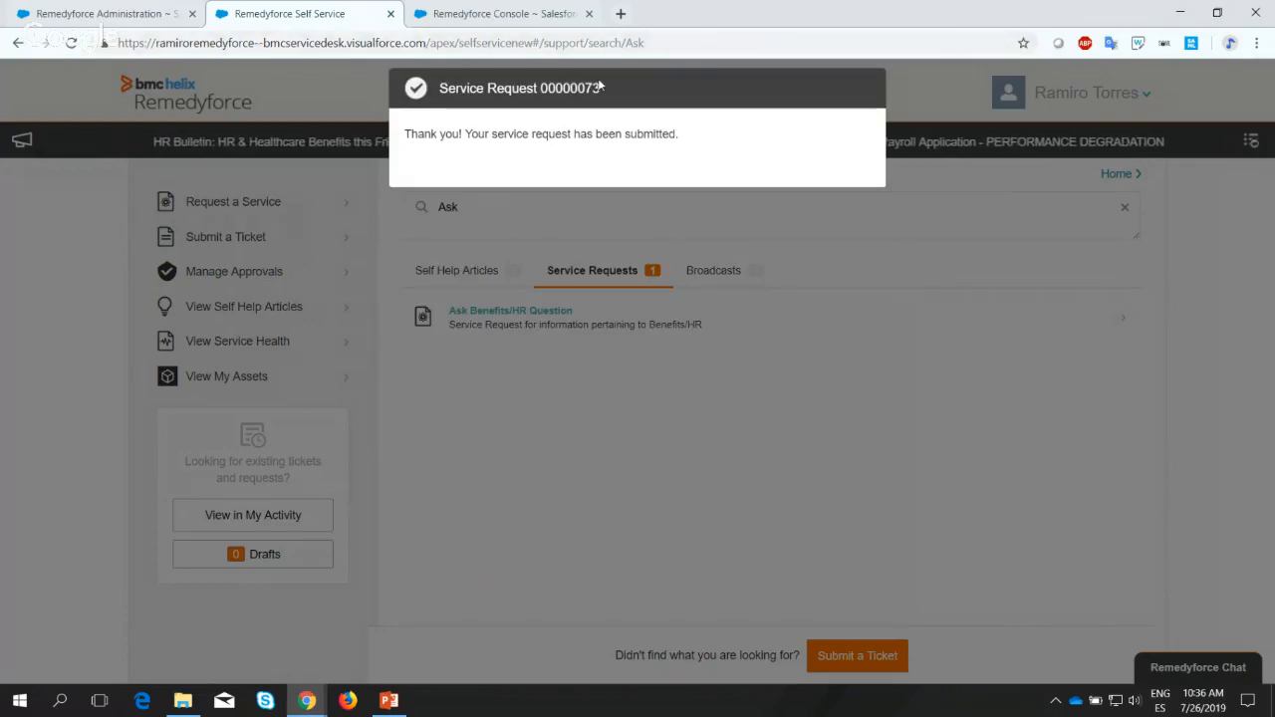
Switch to the Remedyforce Console, close the open service request and display the Service Requests list with its available views.
drag(600, 88, 587, 88)
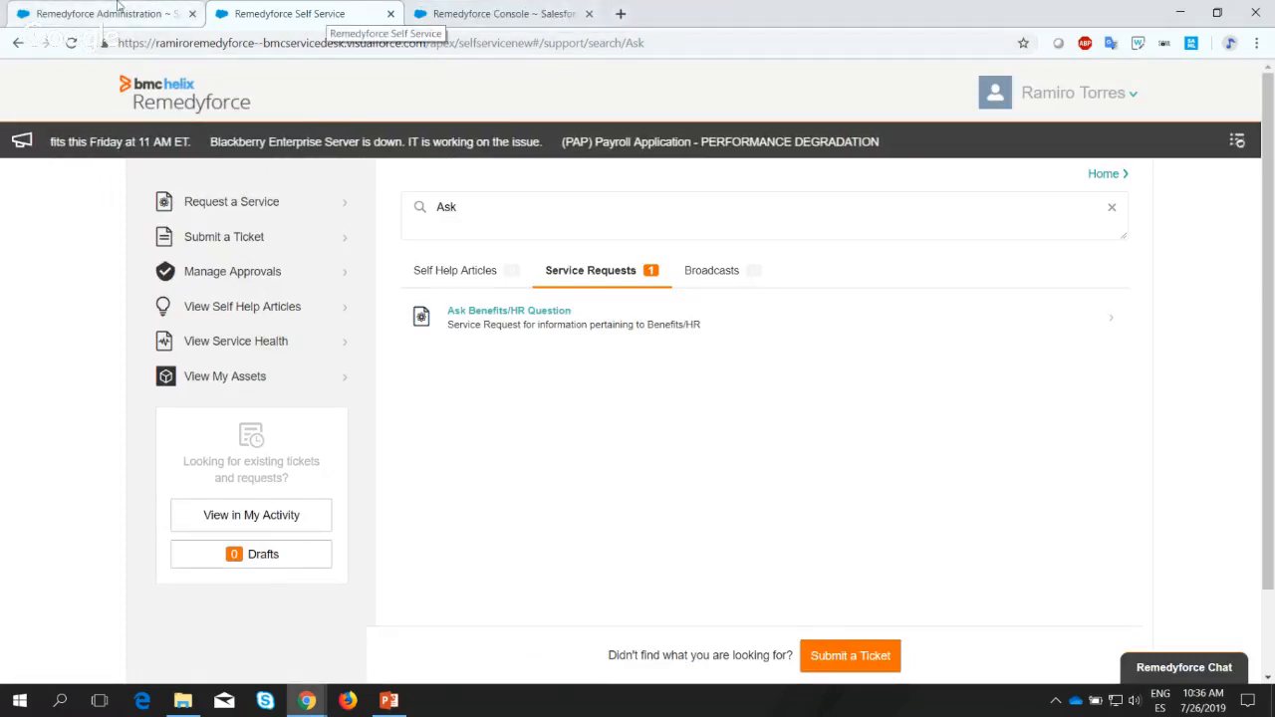
click(167, 12)
click(469, 10)
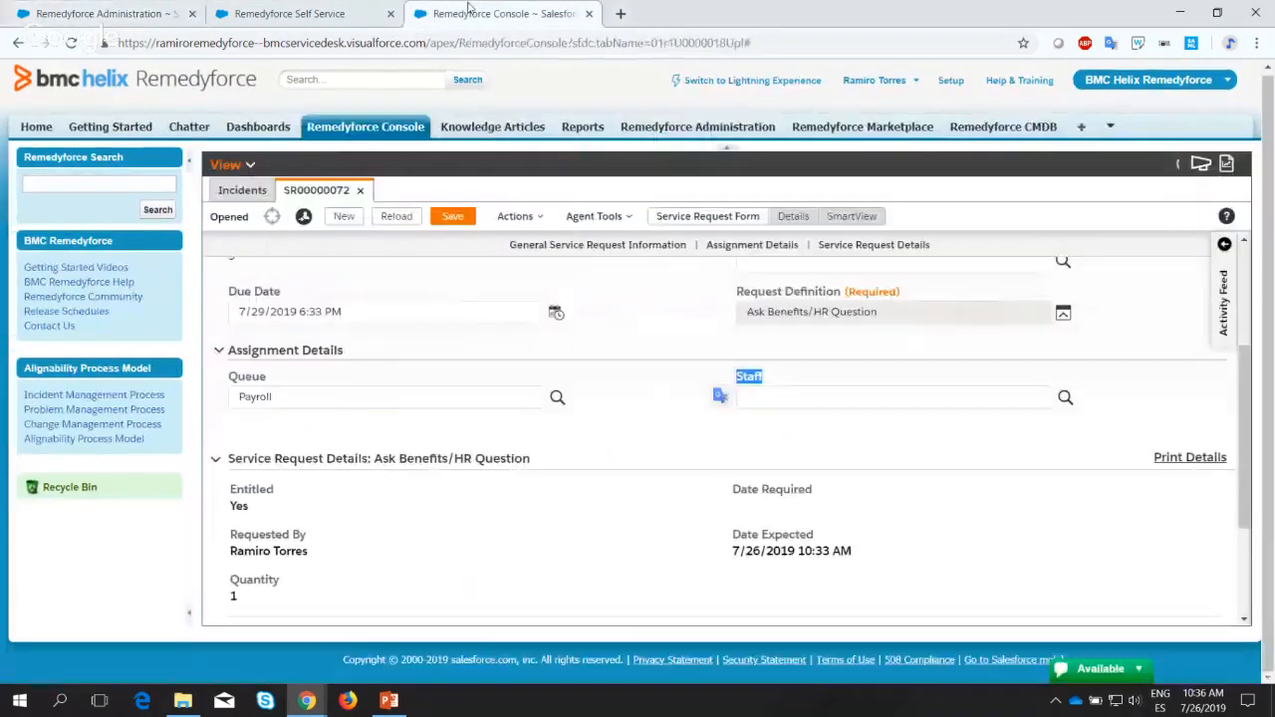
click(359, 191)
click(228, 165)
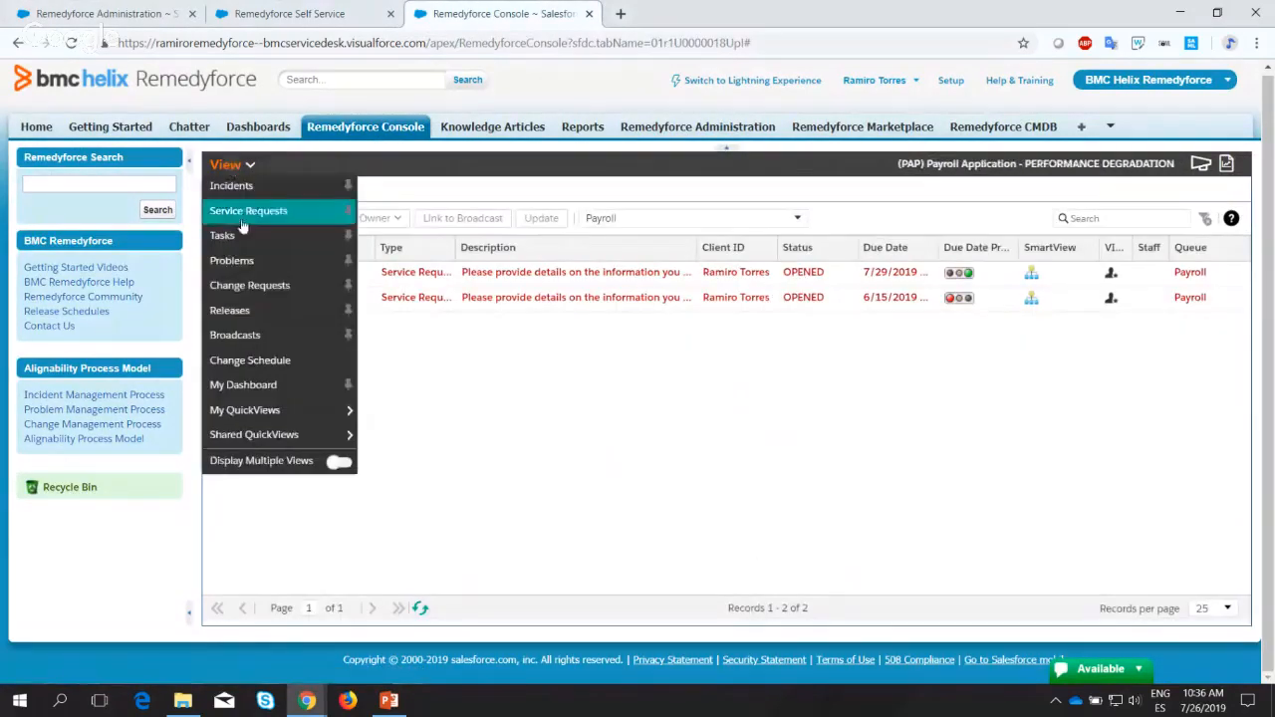
click(256, 223)
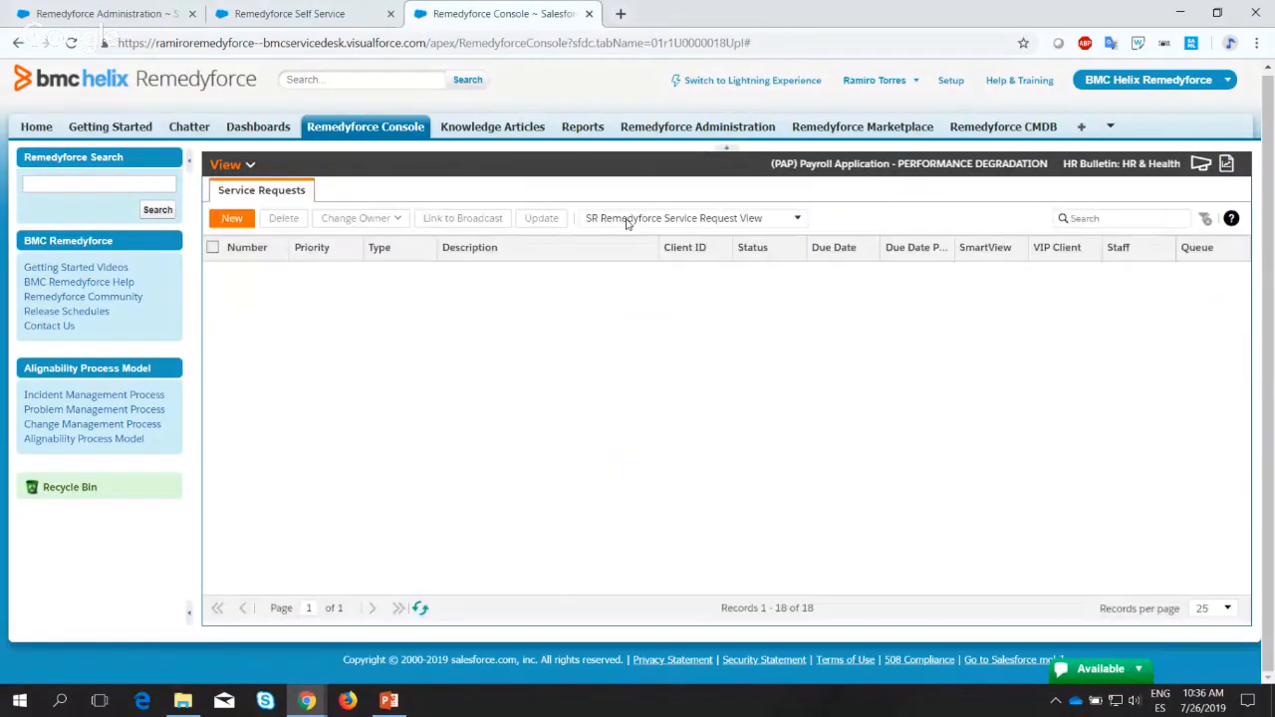
click(628, 221)
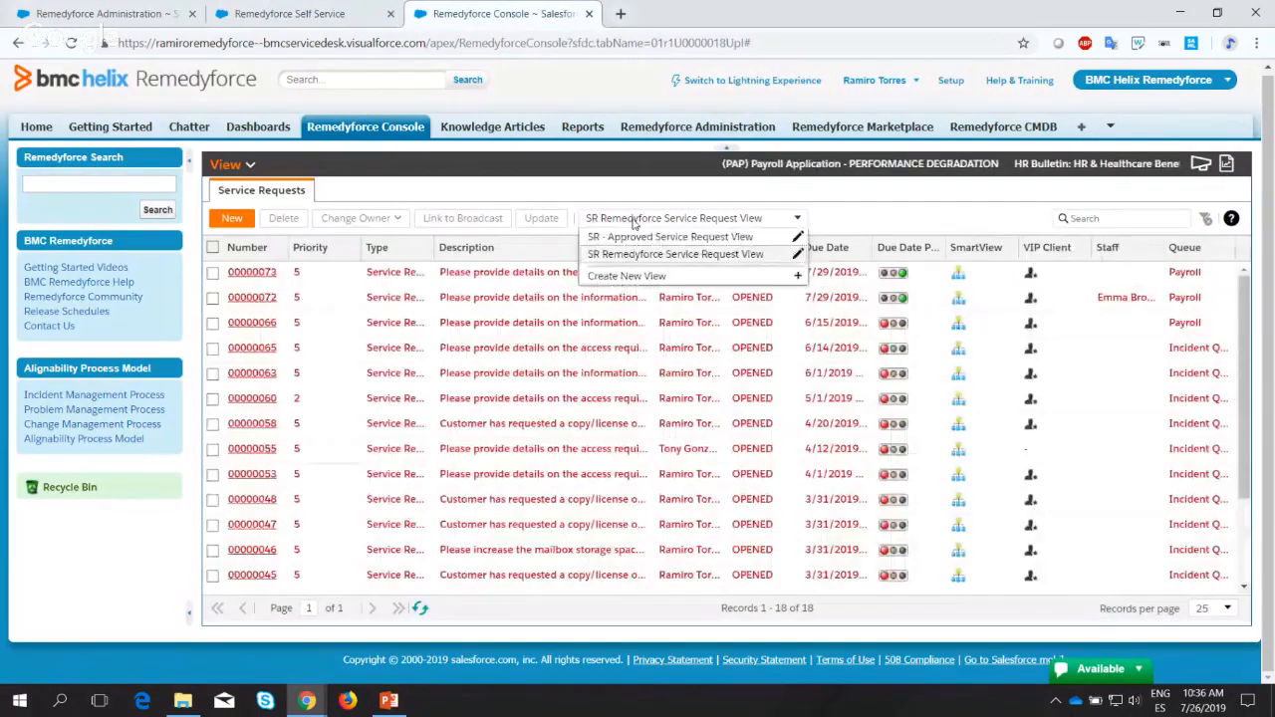
Go back to the Incidents list in the Payroll view and refresh its records.
click(239, 166)
click(259, 200)
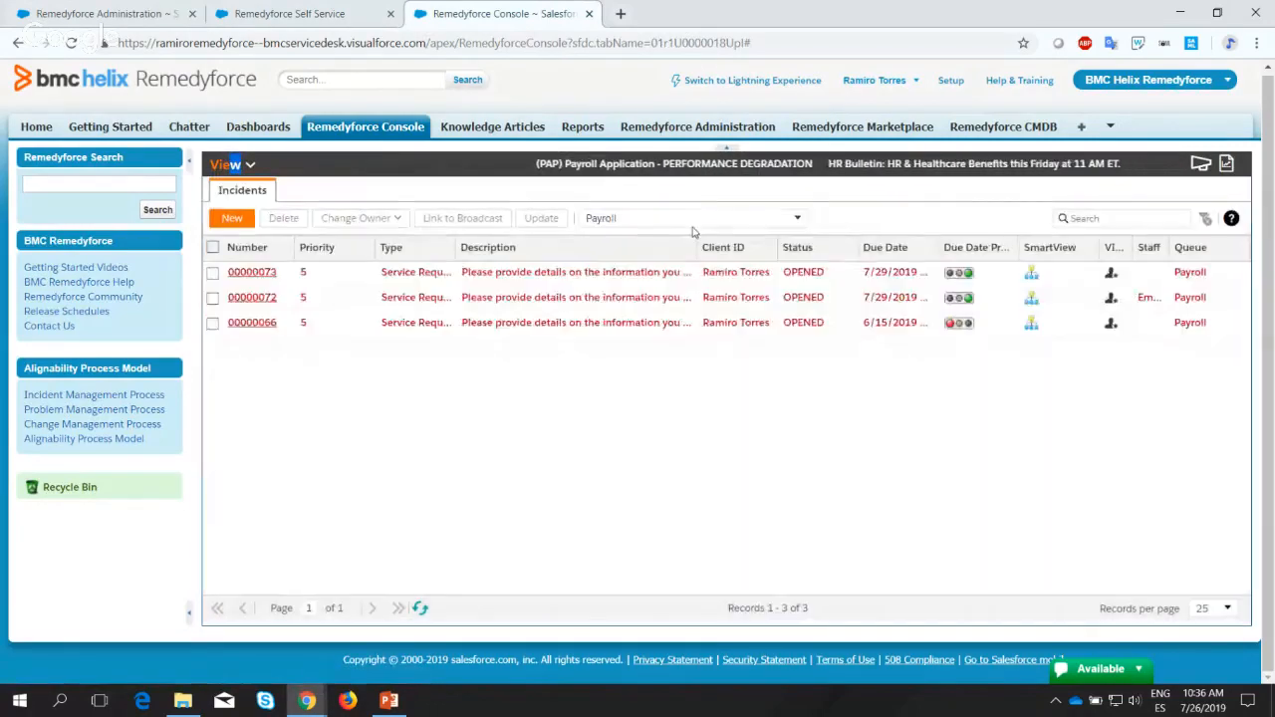
click(694, 221)
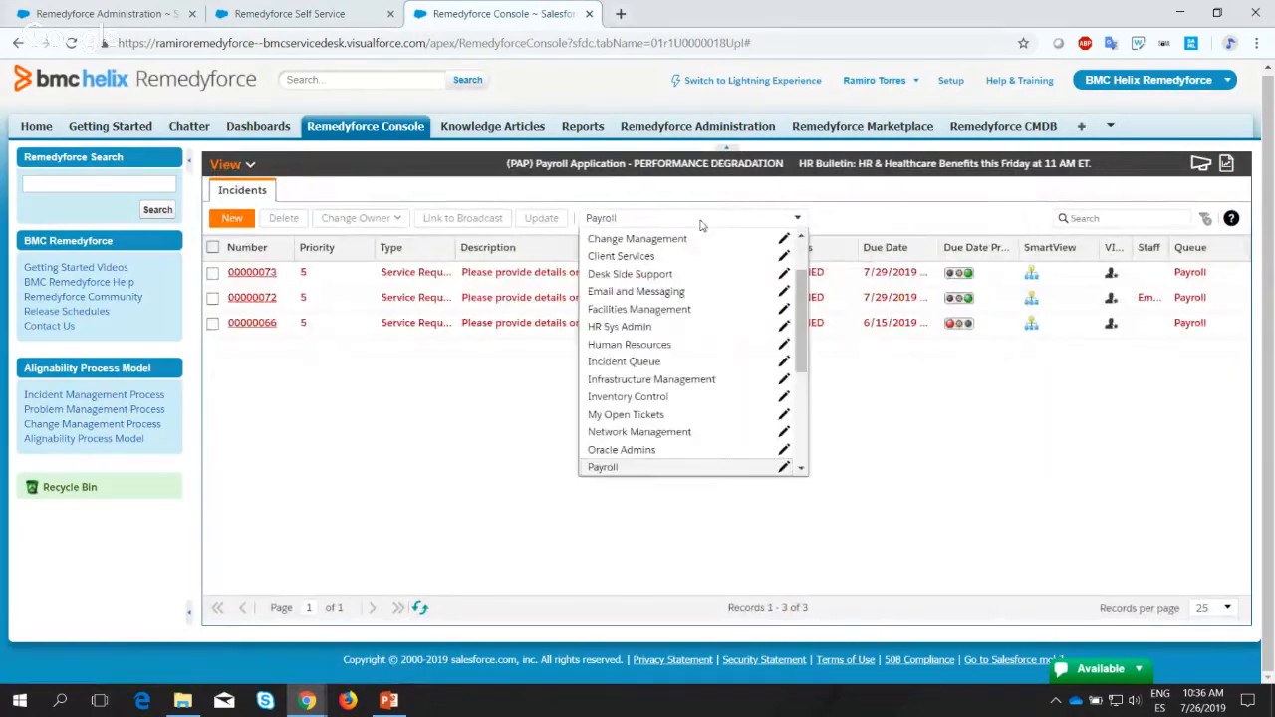
click(490, 386)
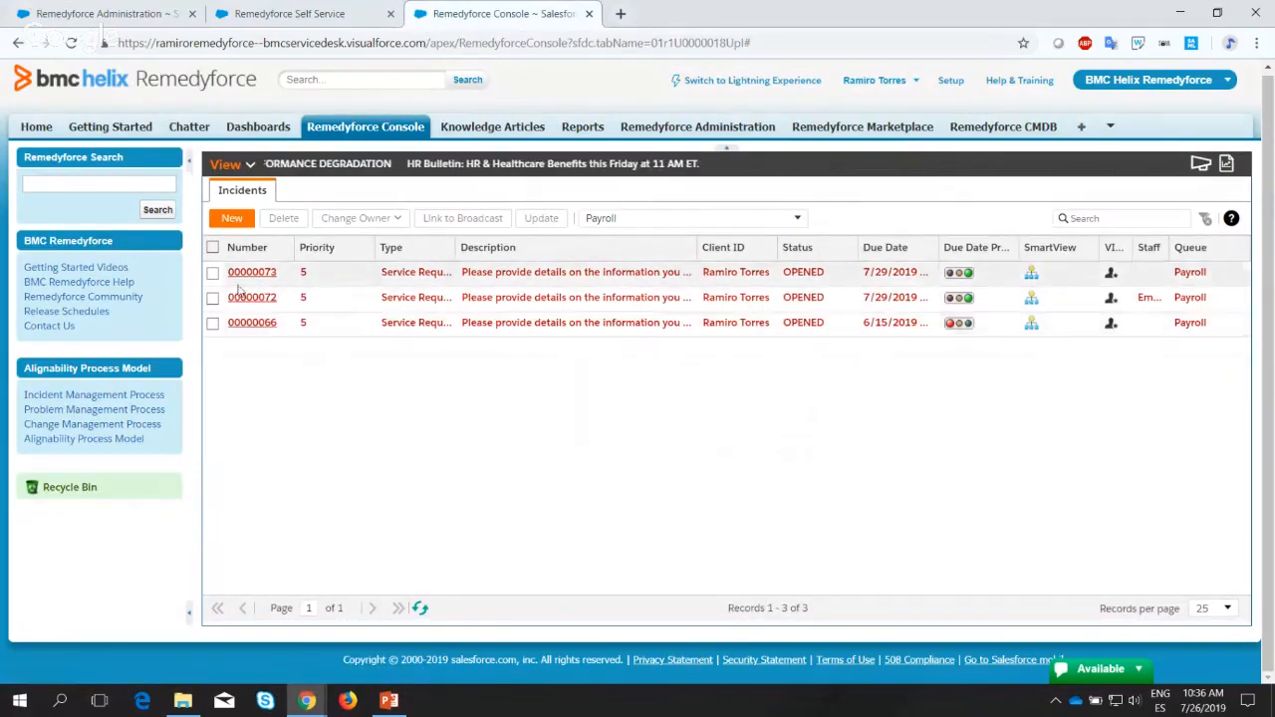
click(421, 610)
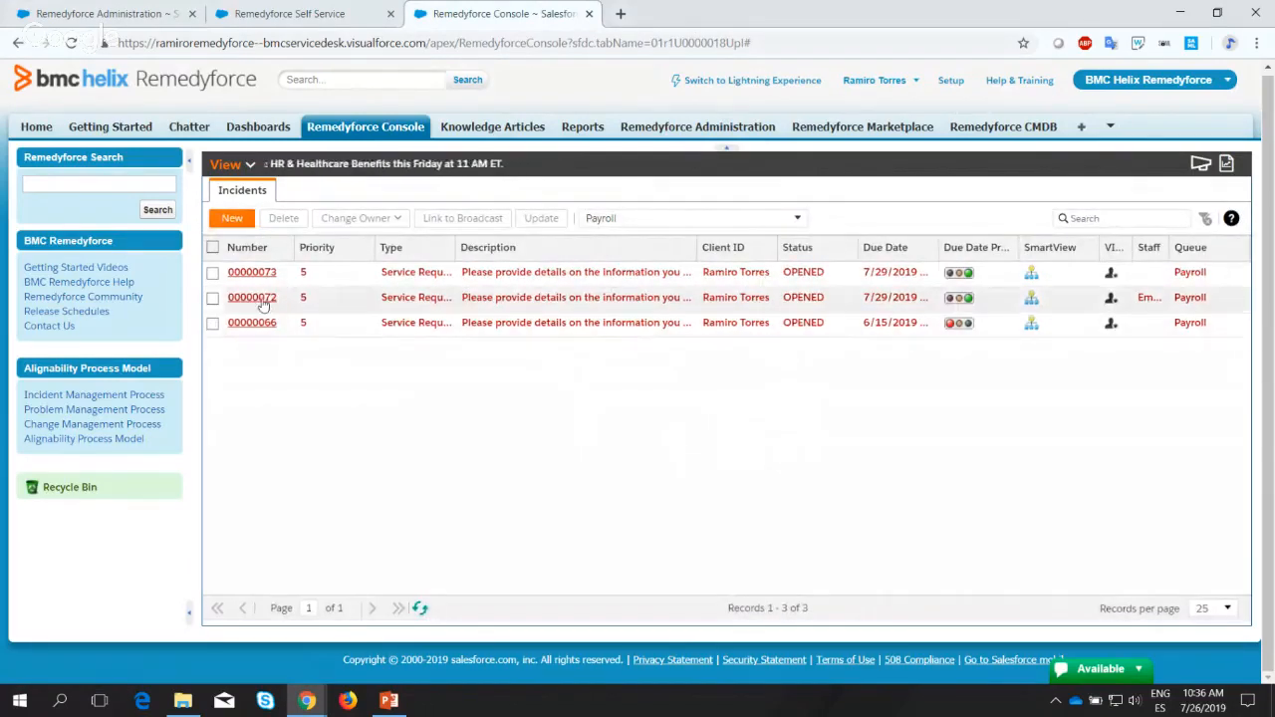
Open service request 00000072 and review its queue and staff assignment and its request details.
click(262, 299)
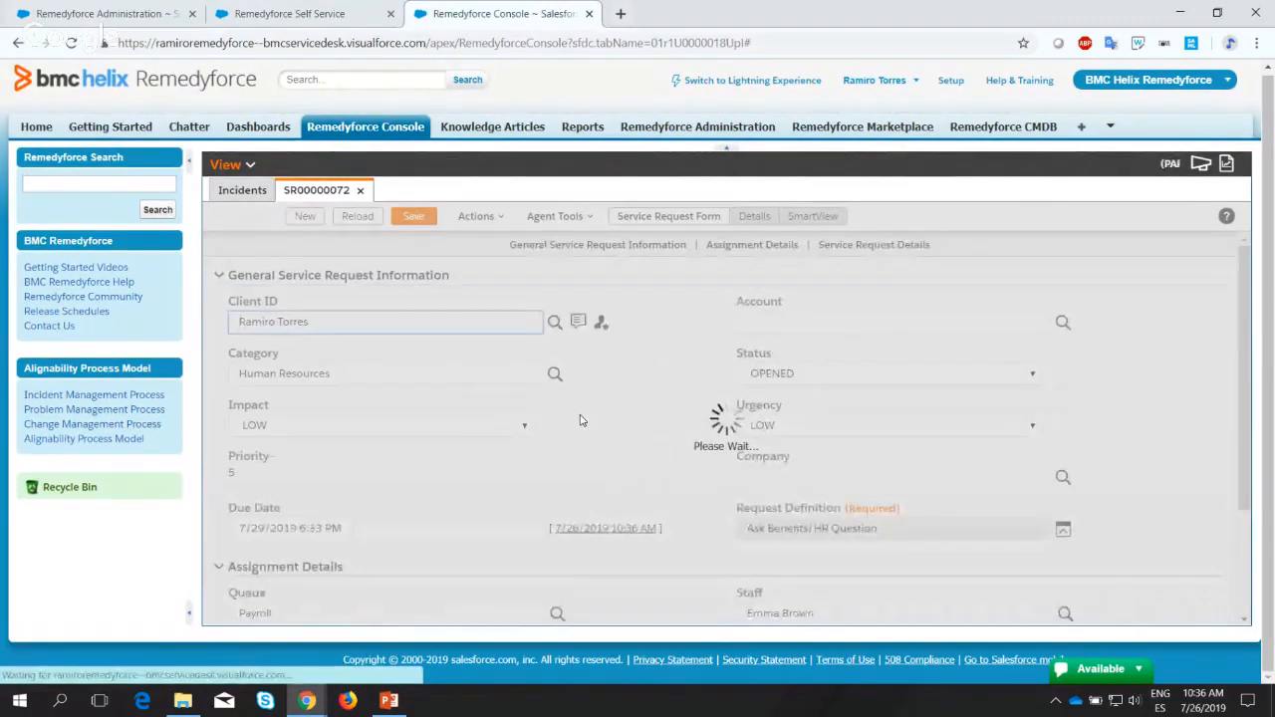
scroll(582, 419, down, 10)
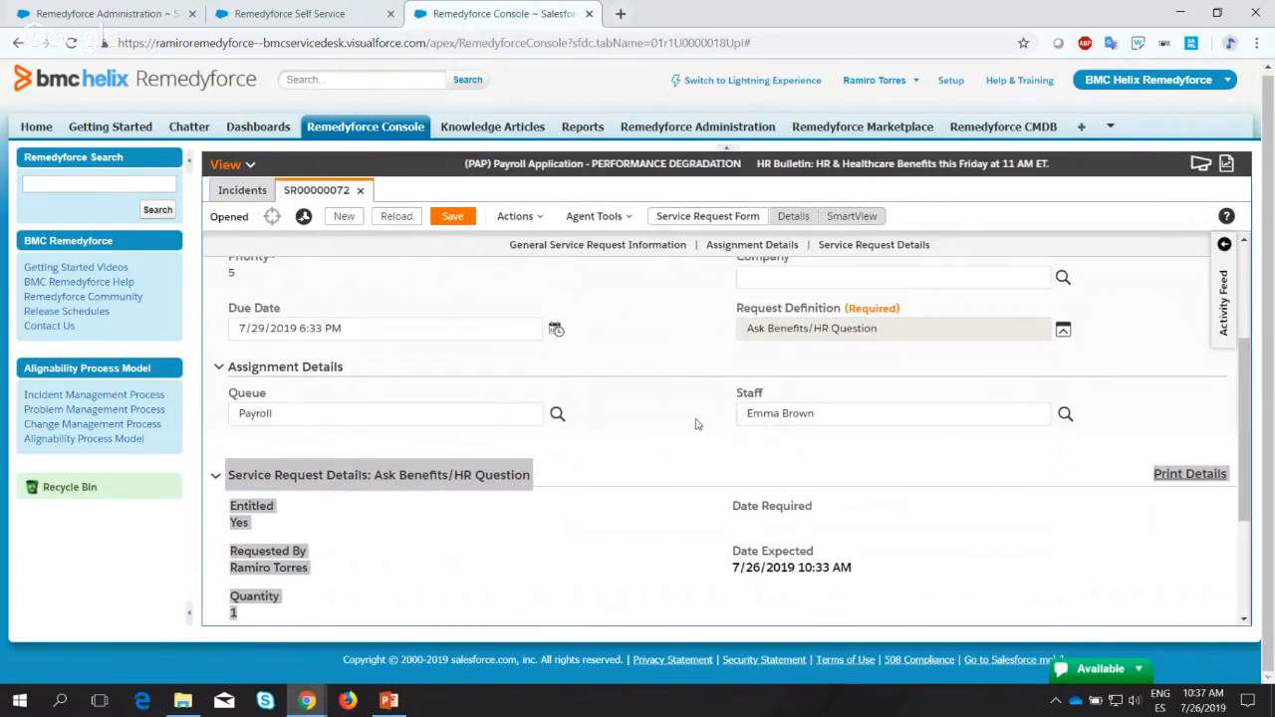
scroll(498, 448, up, 2)
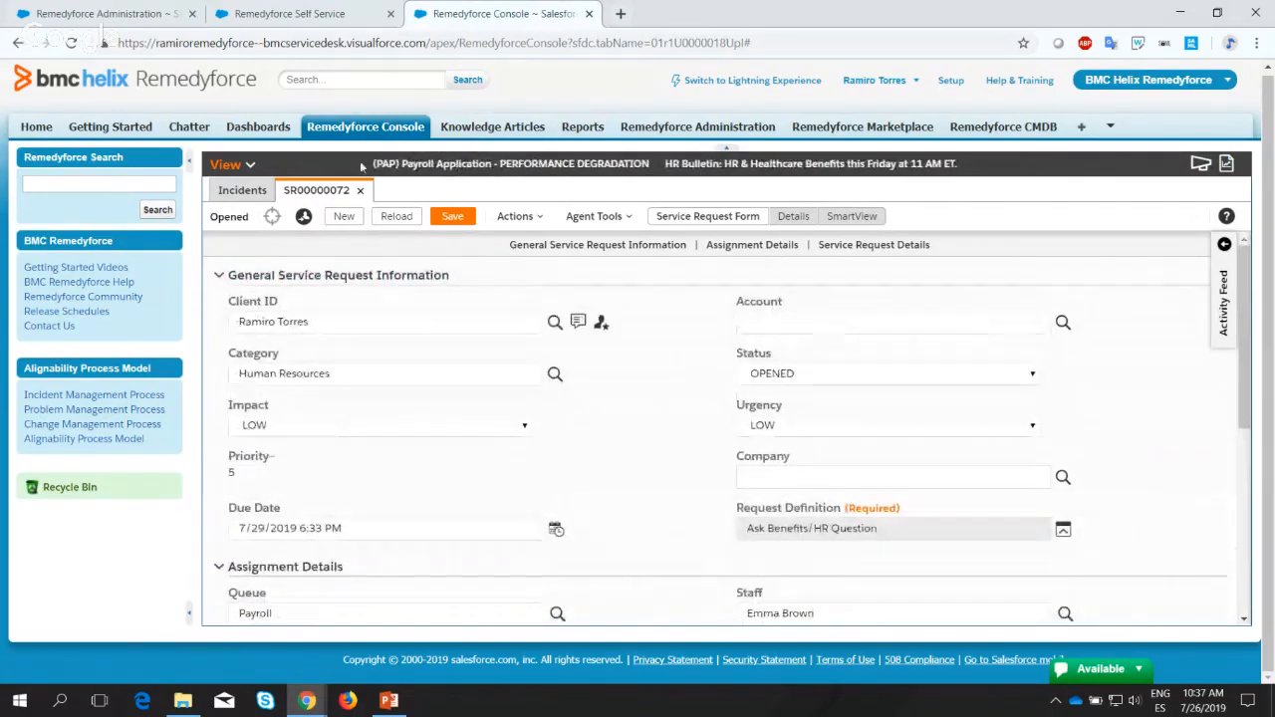
scroll(466, 422, down, 4)
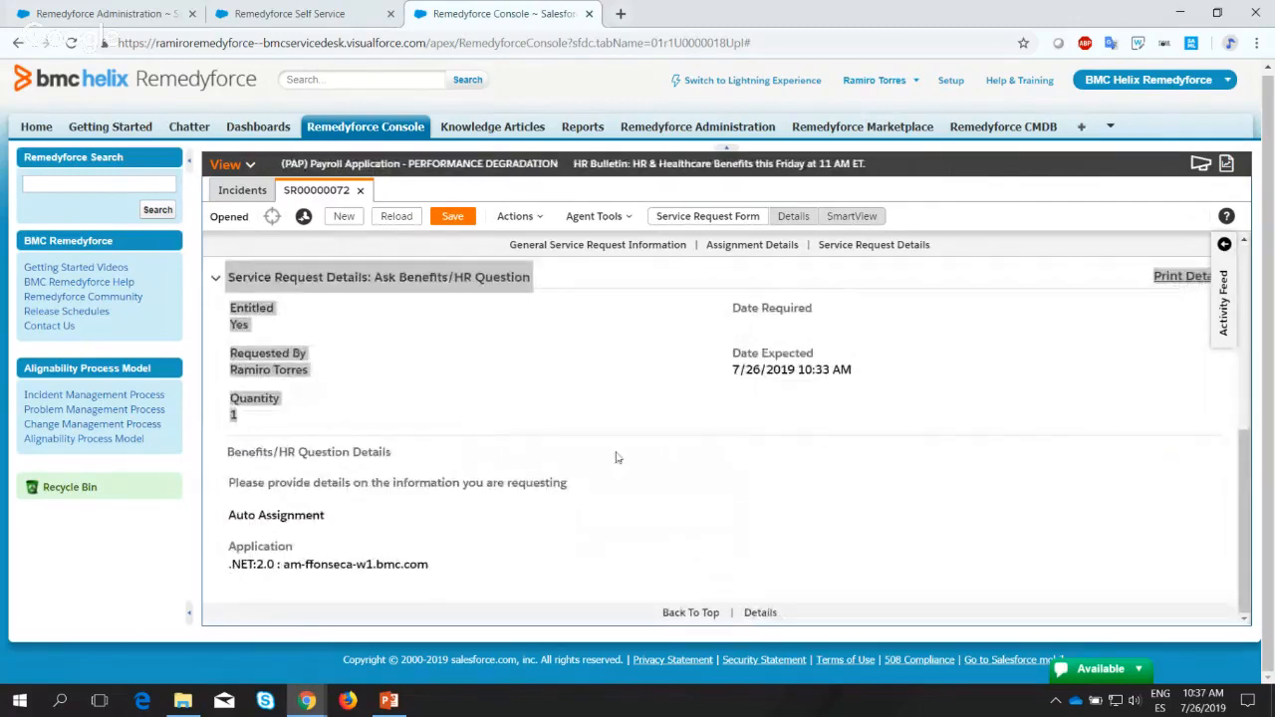
scroll(615, 455, up, 2)
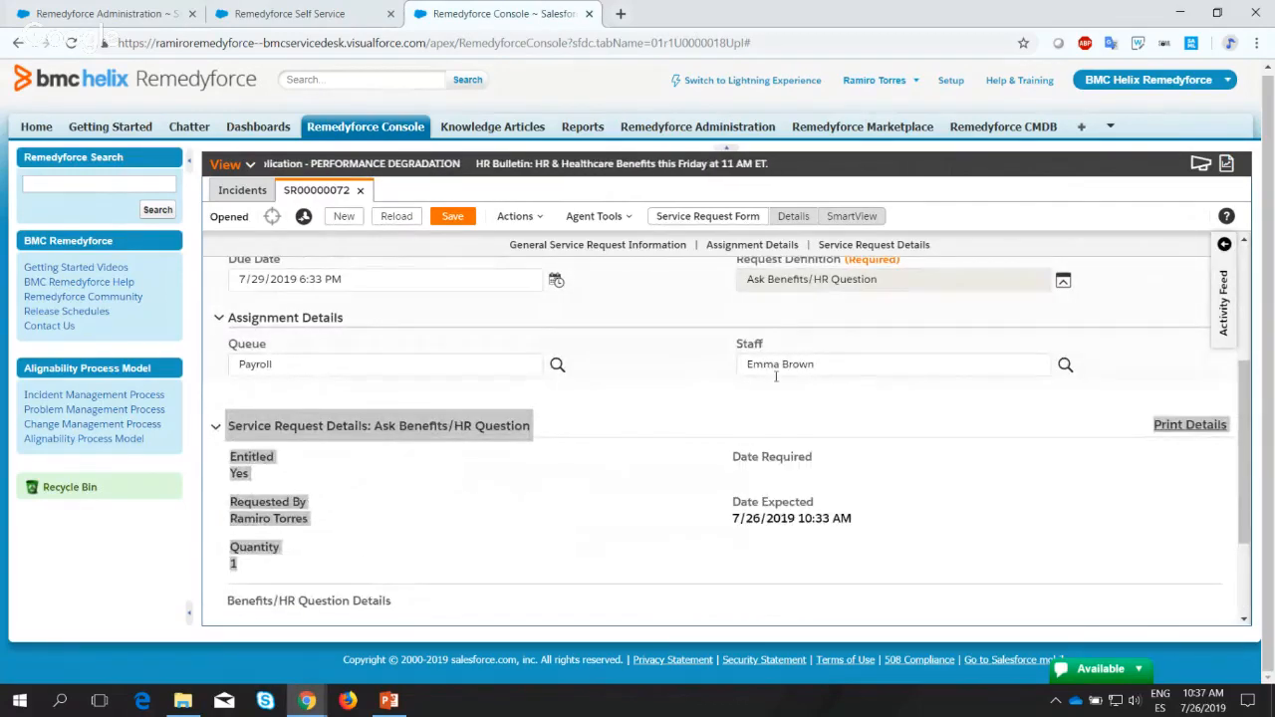
drag(820, 366, 717, 339)
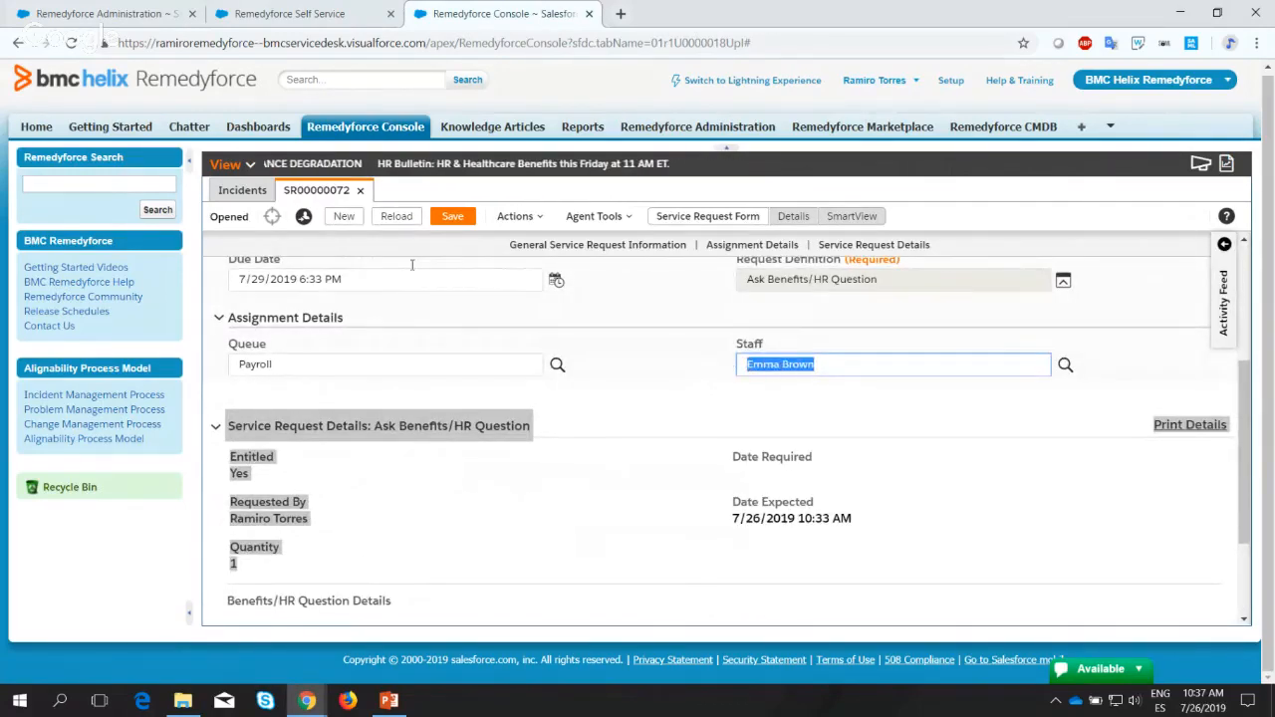
Check the Suggested Owners for the service request by queue and by staff, and close the suggestions and the request.
click(521, 221)
click(584, 224)
click(586, 221)
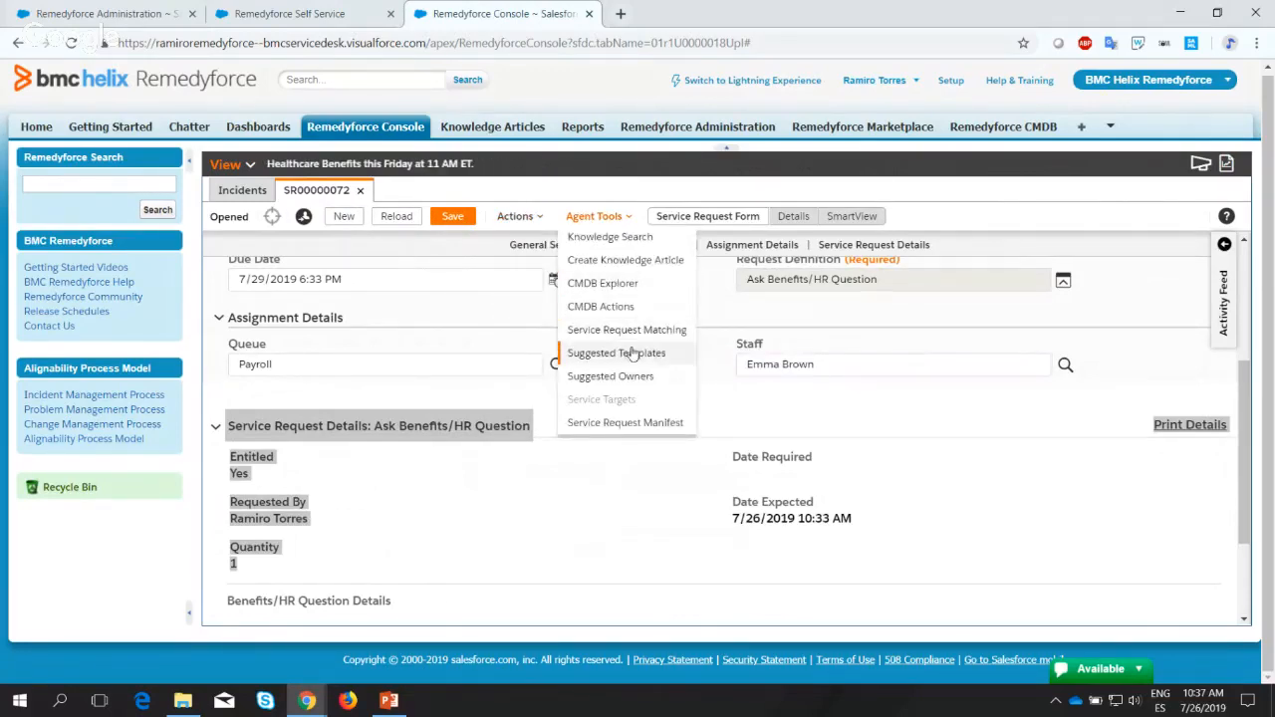
click(610, 377)
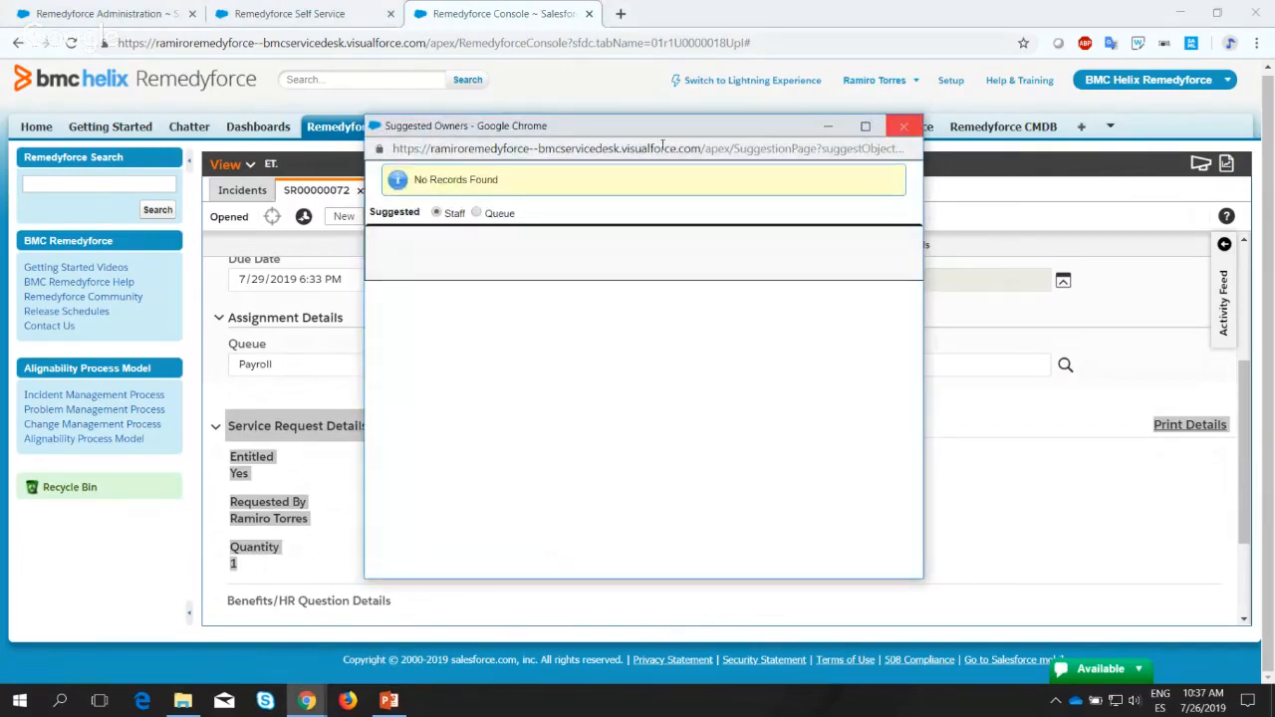
click(477, 213)
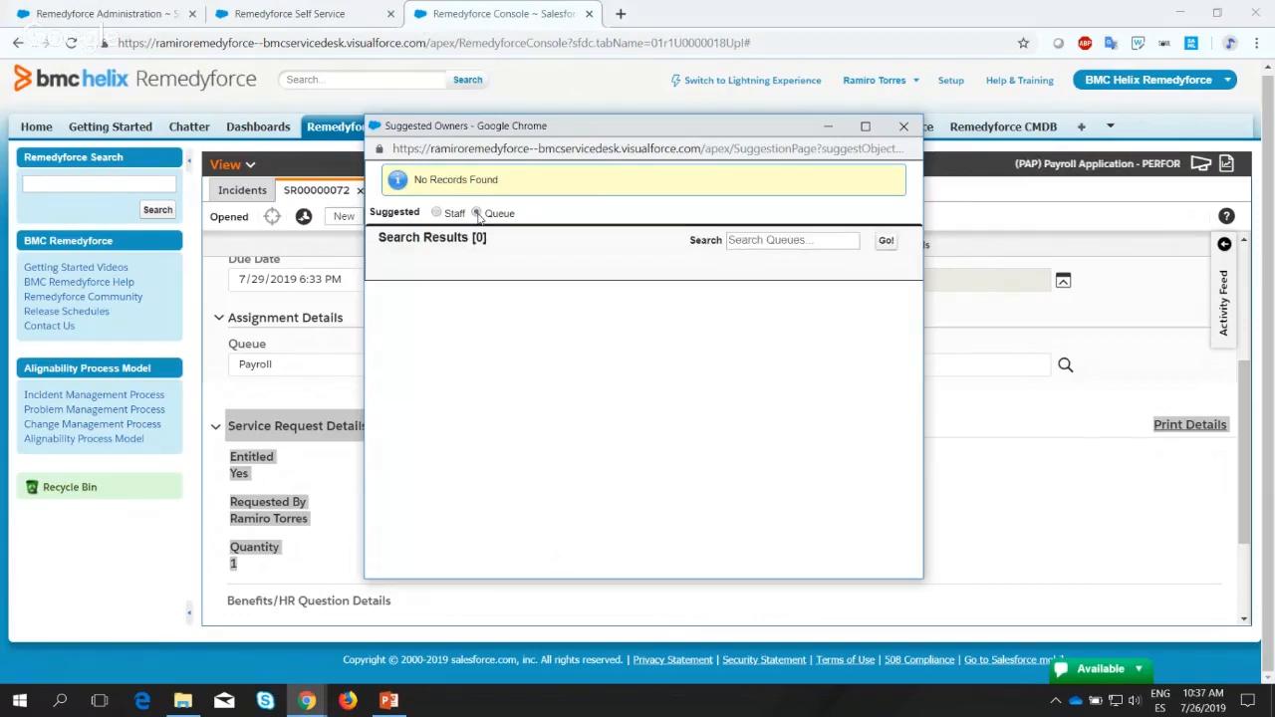
drag(471, 127, 572, 133)
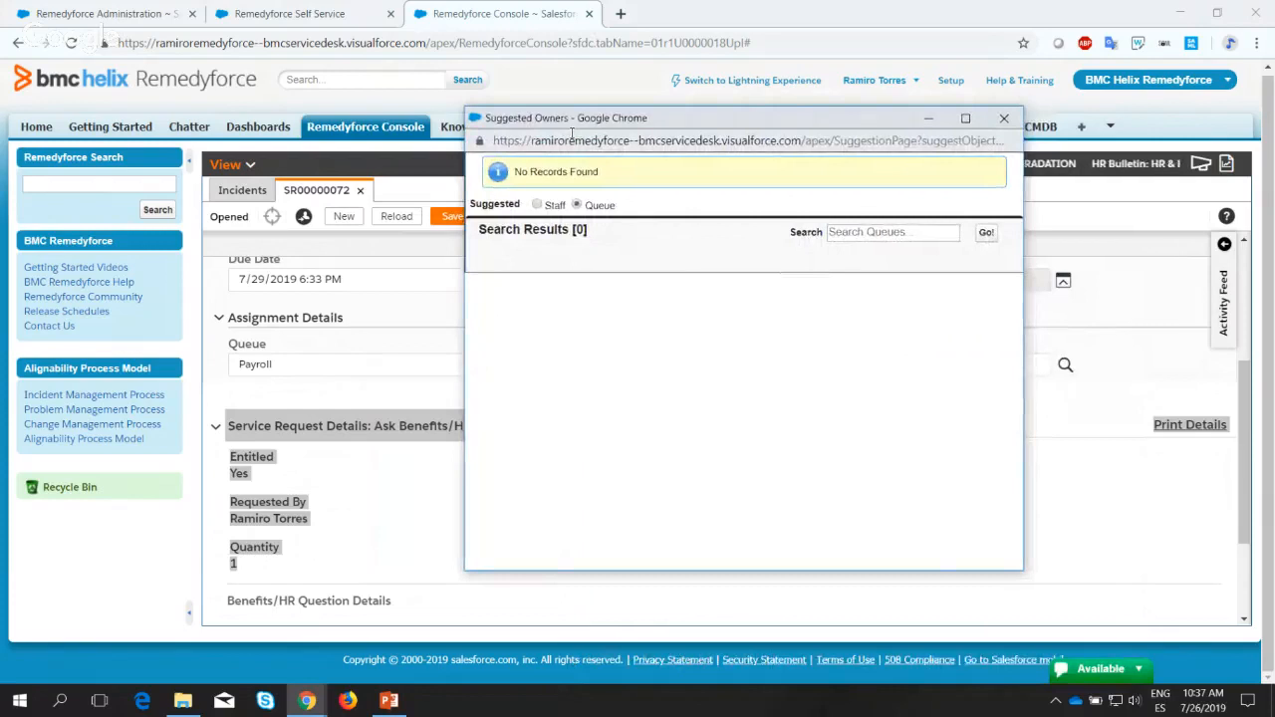
click(537, 205)
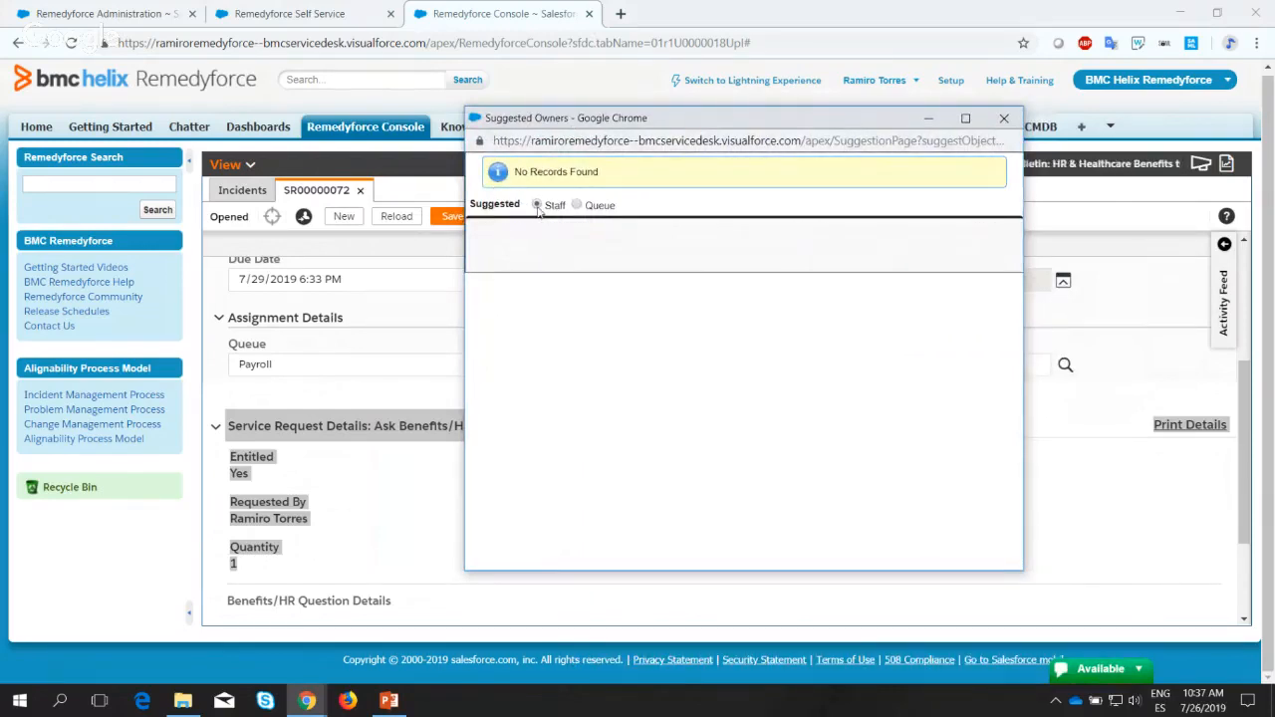
click(1004, 117)
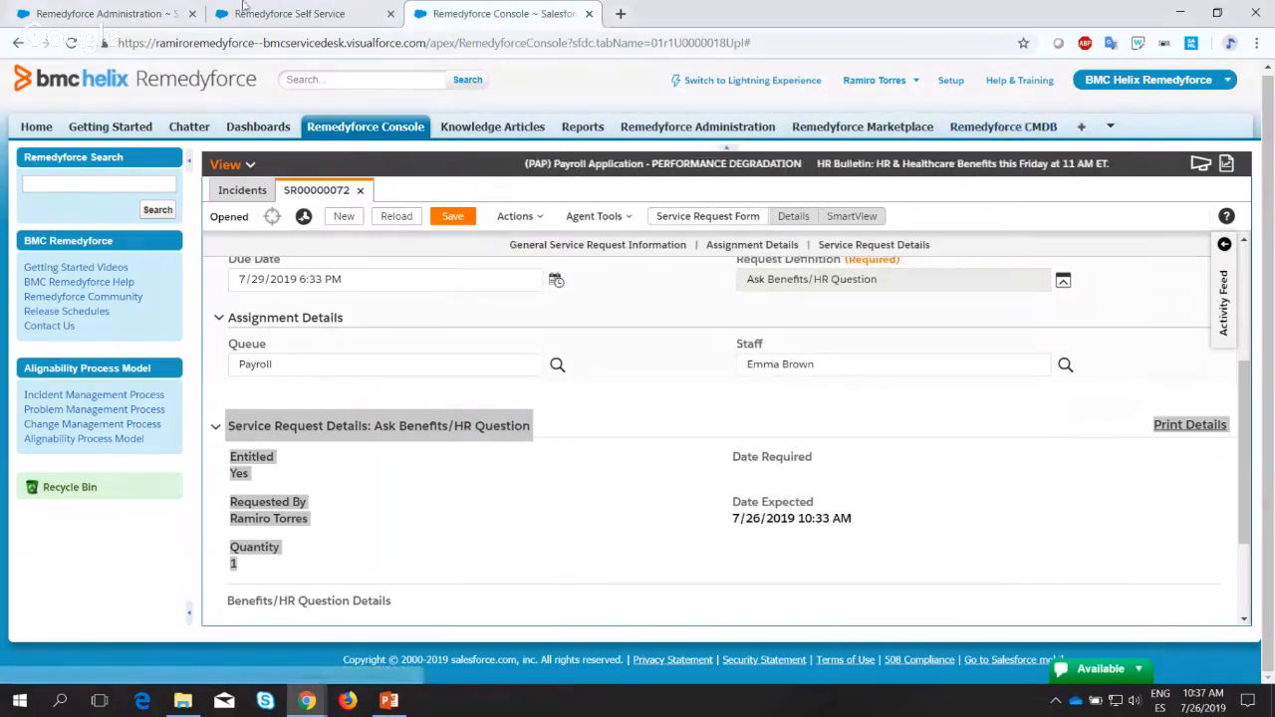
click(360, 191)
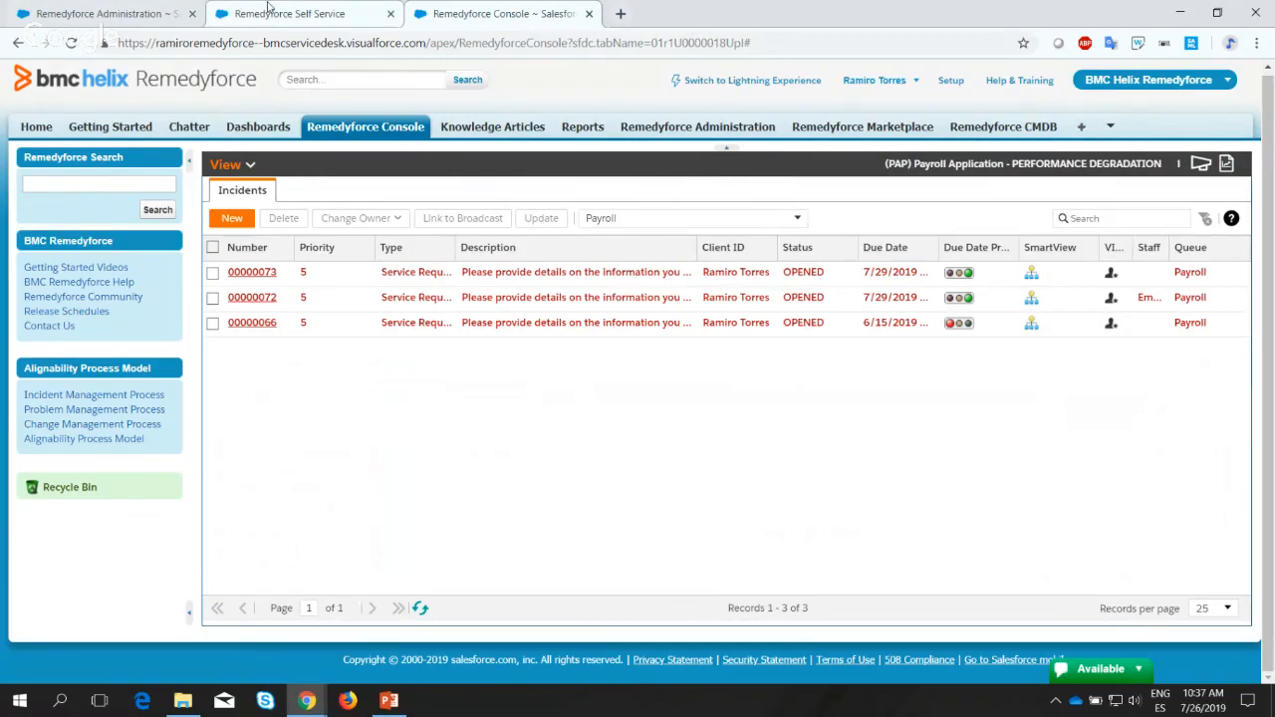
Switch to Remedyforce Administration and return to its home page of configuration settings.
click(127, 6)
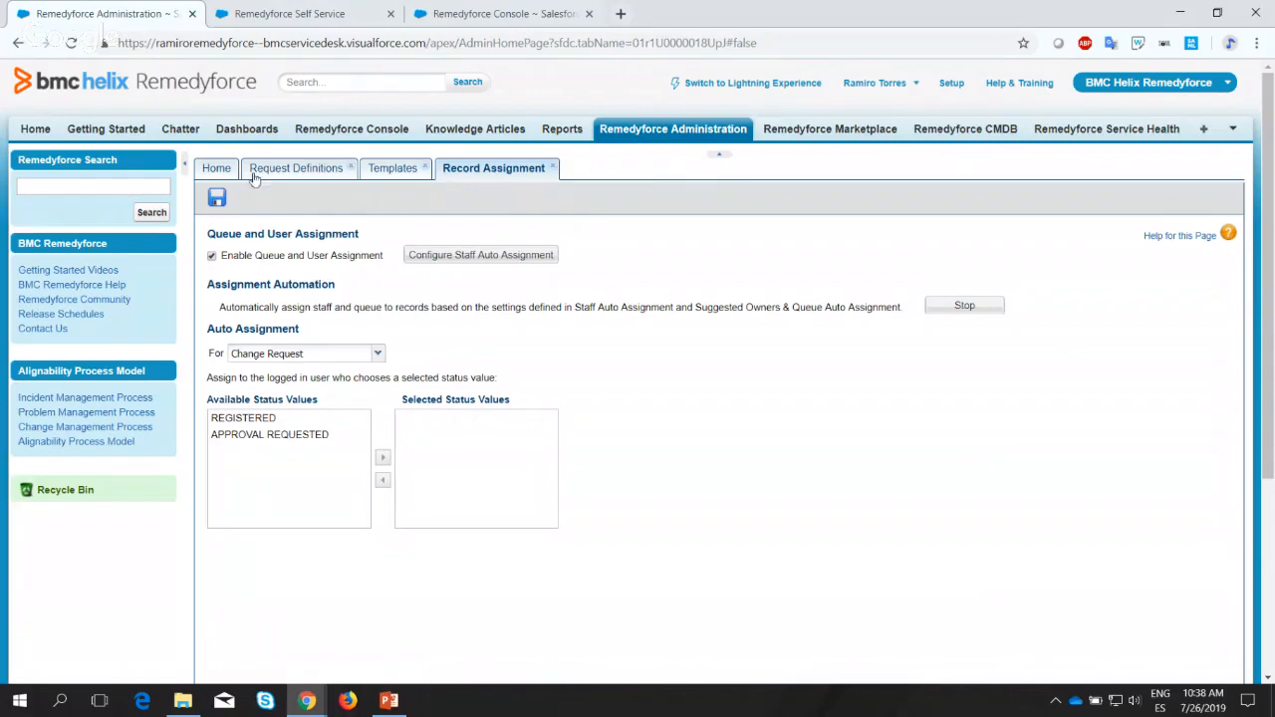
click(217, 168)
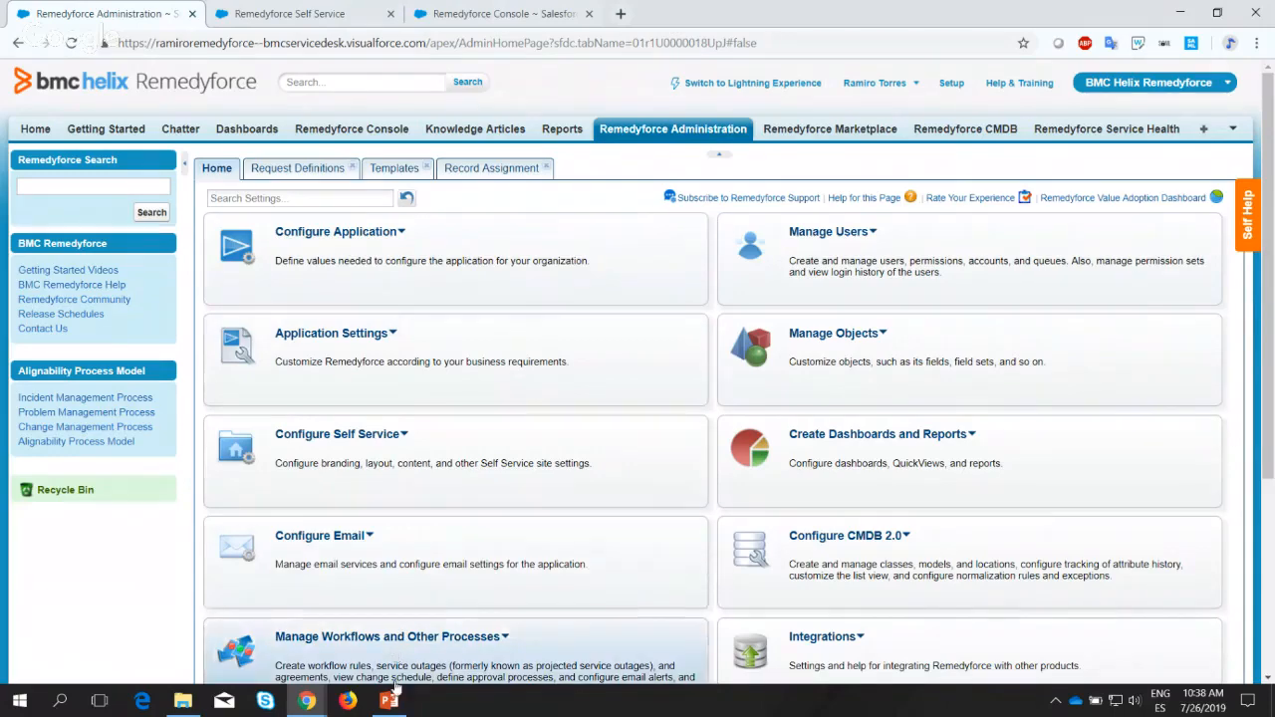
mouse_move(389, 701)
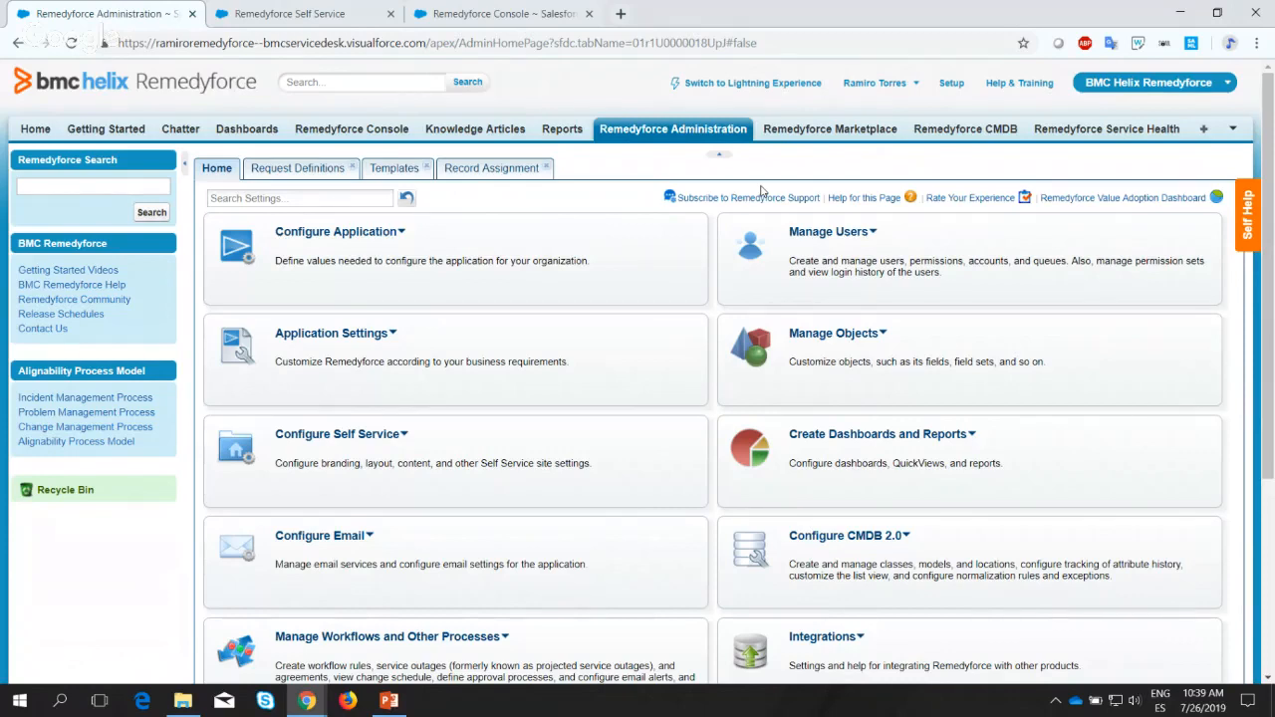
In the Remedyforce Console, show the Incidents list for the Infrastructure Management queue.
click(435, 16)
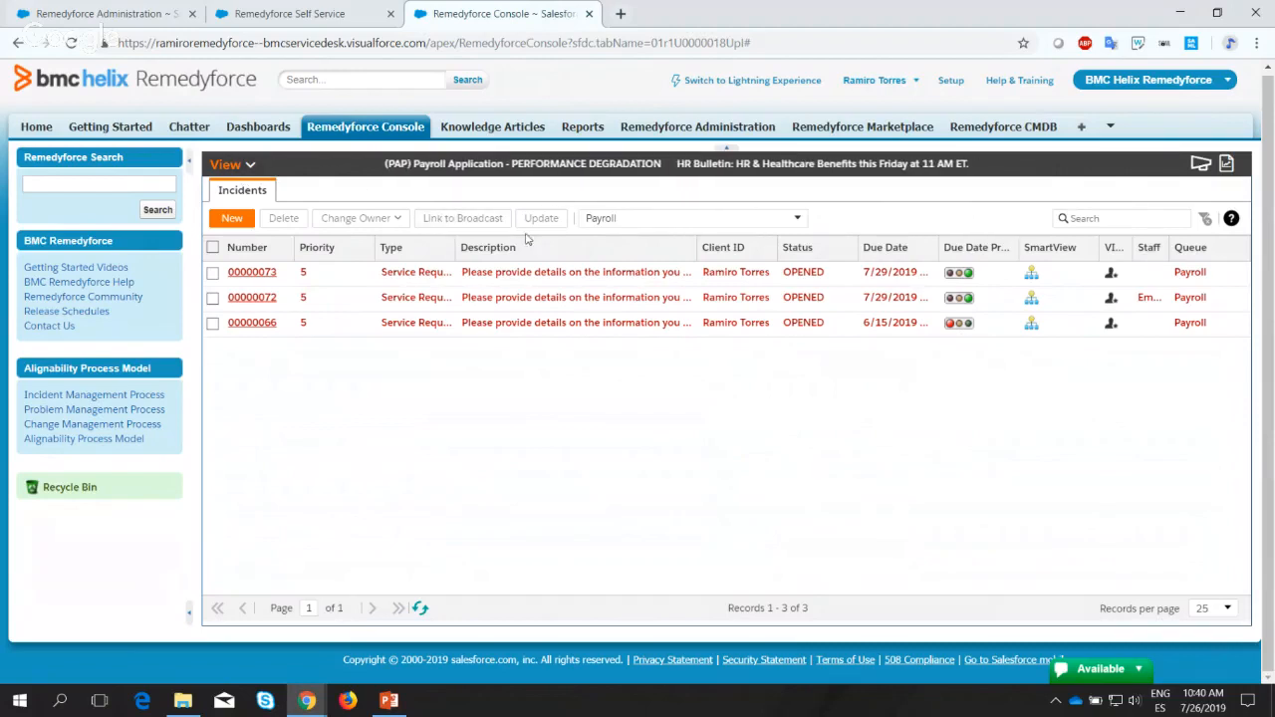
click(623, 221)
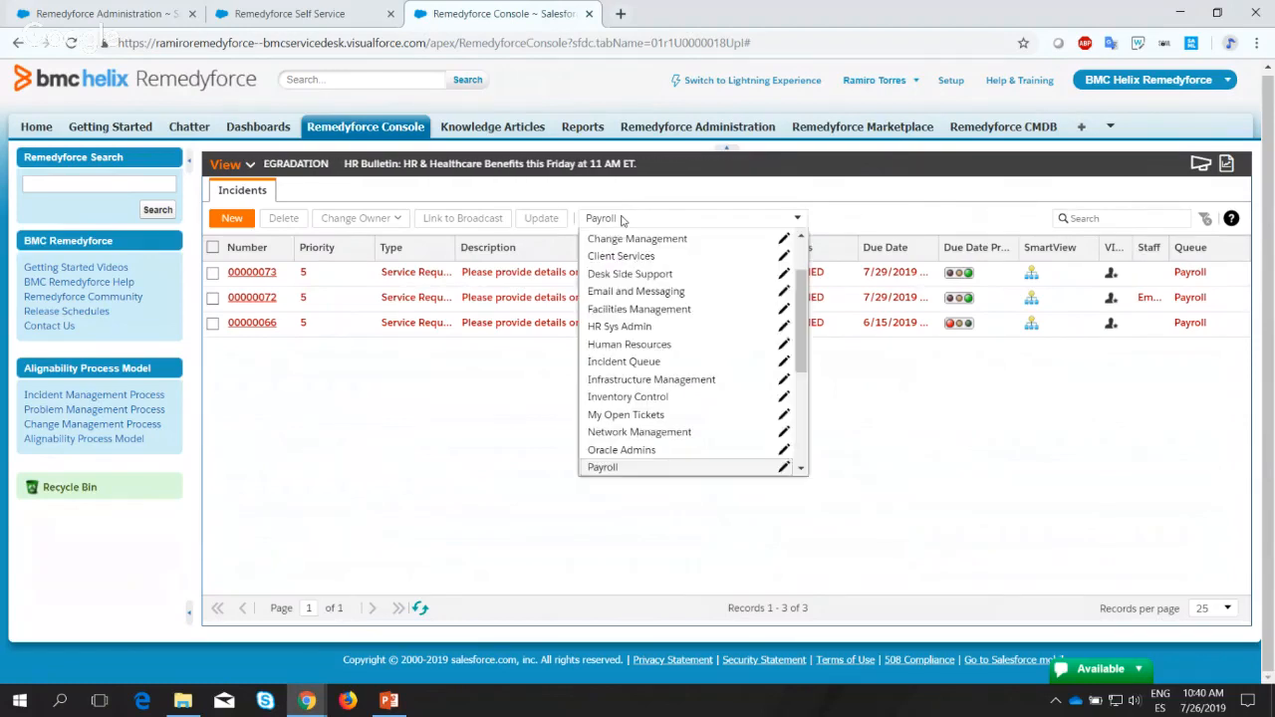
click(661, 396)
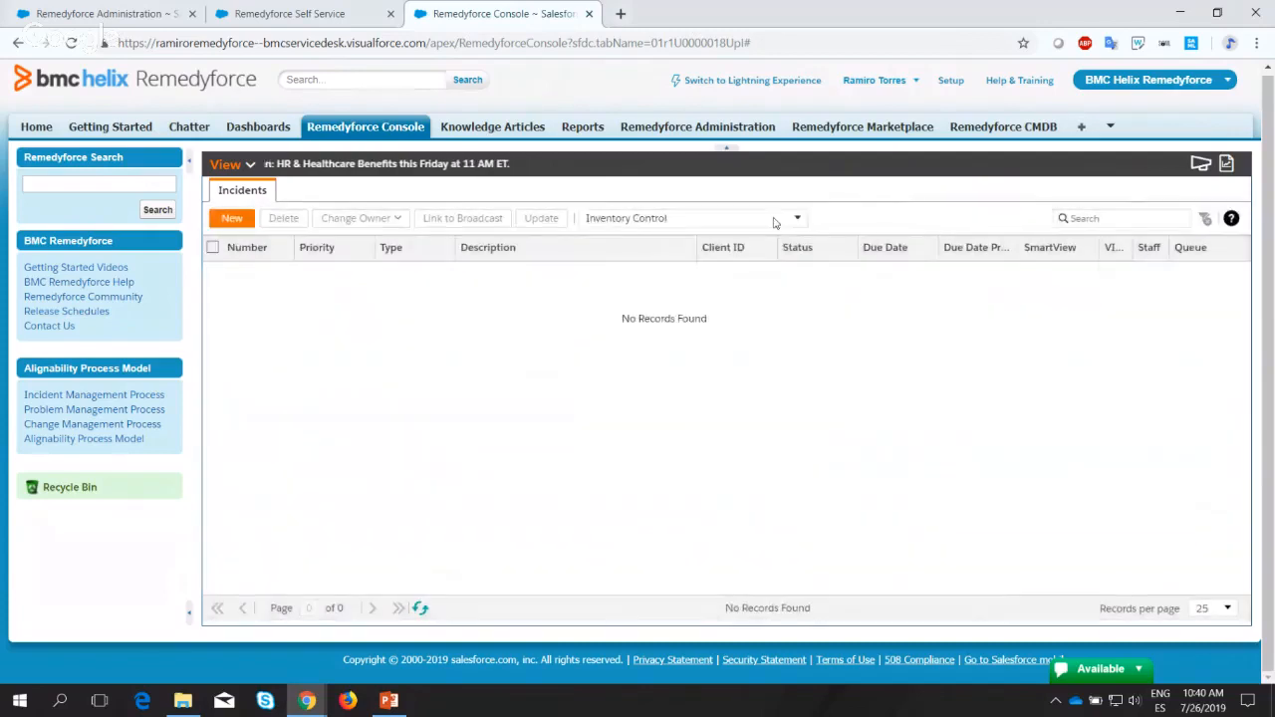
click(796, 219)
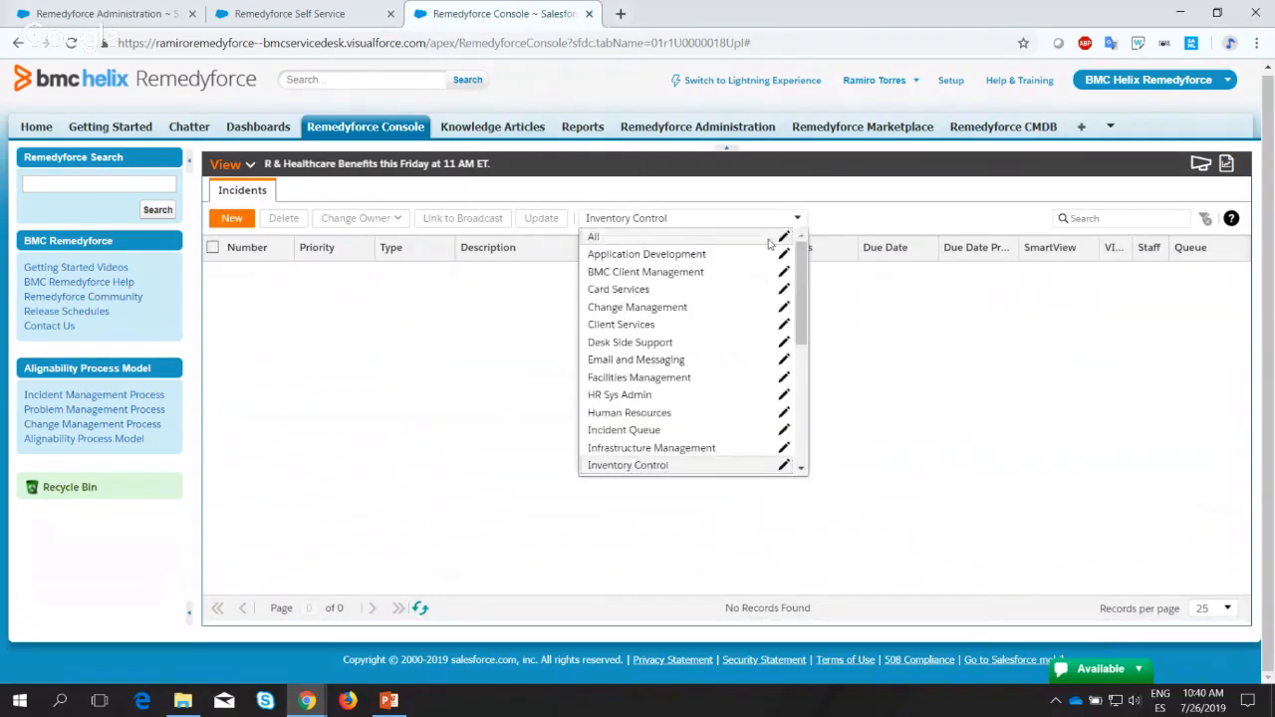
click(666, 449)
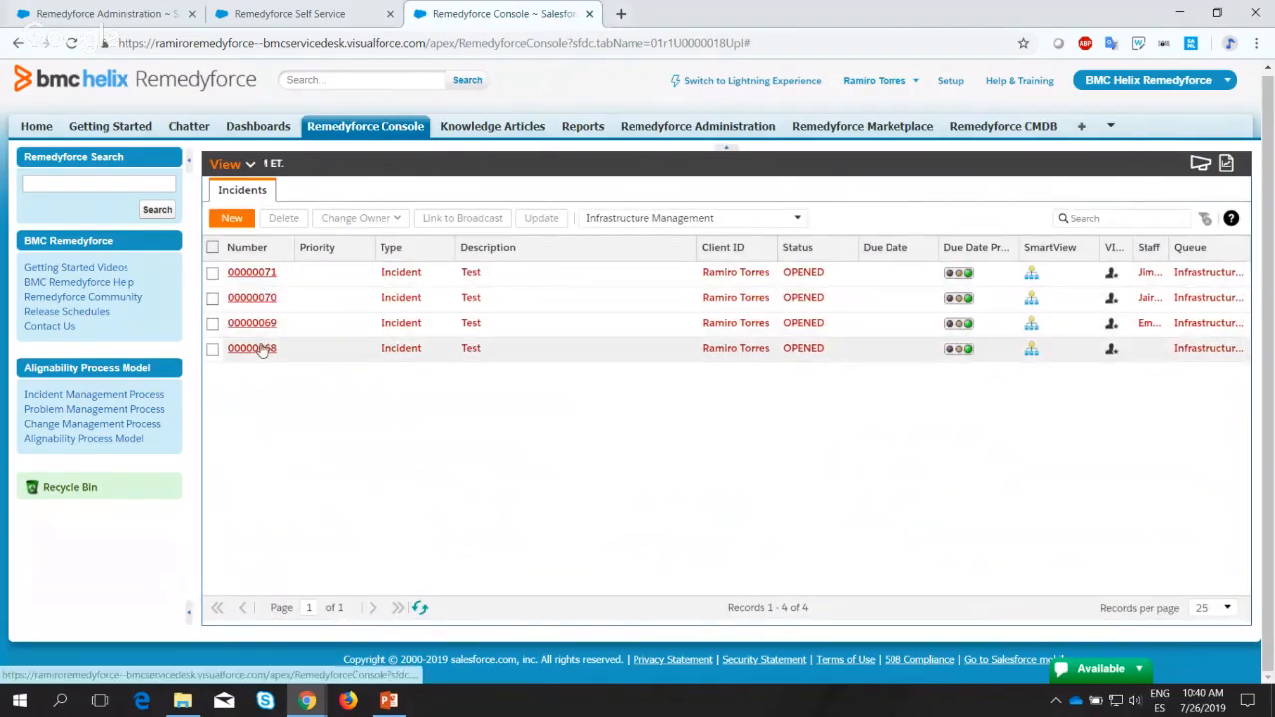
Open incident 00000068 and examine the action history and incident history in its details.
click(252, 347)
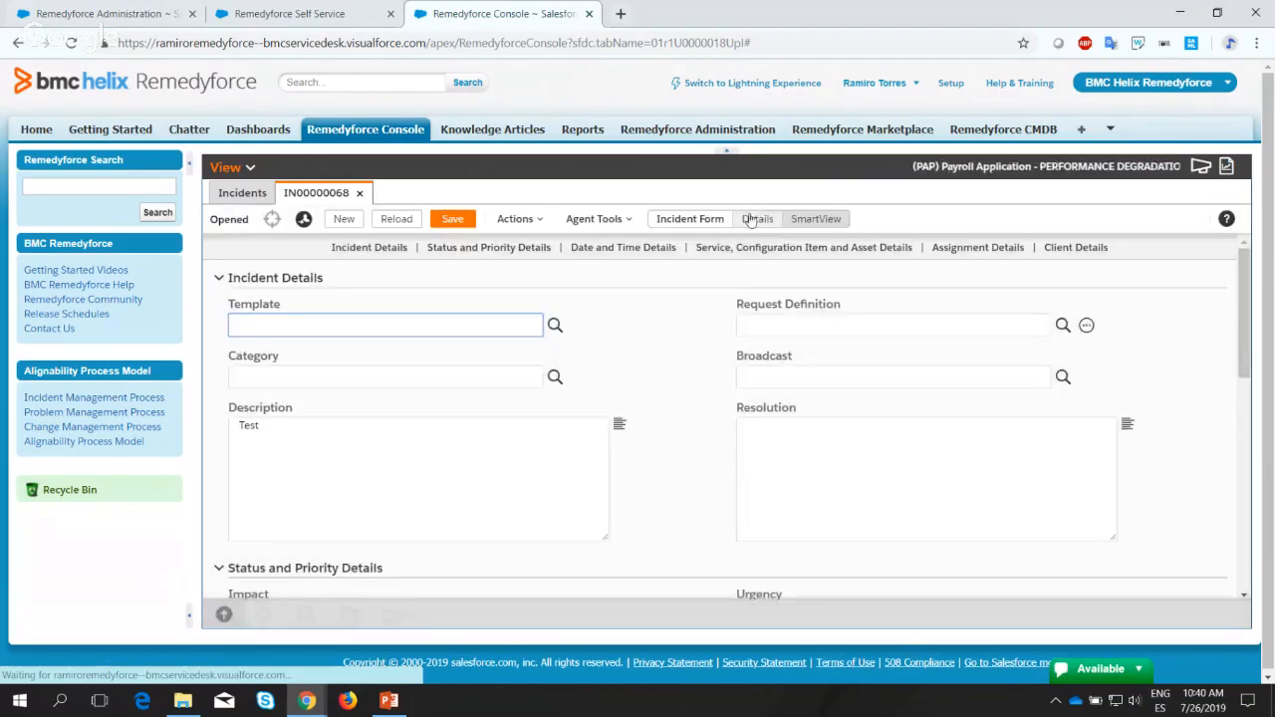
click(753, 220)
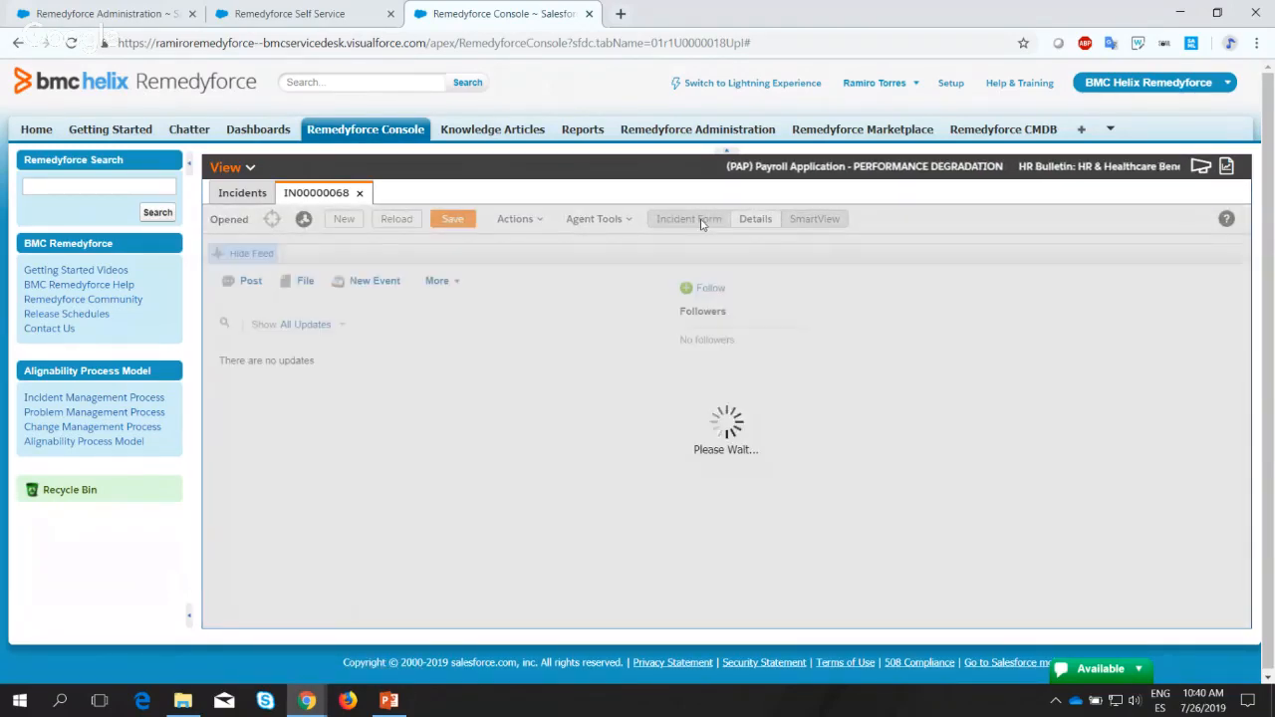
scroll(581, 395, down, 10)
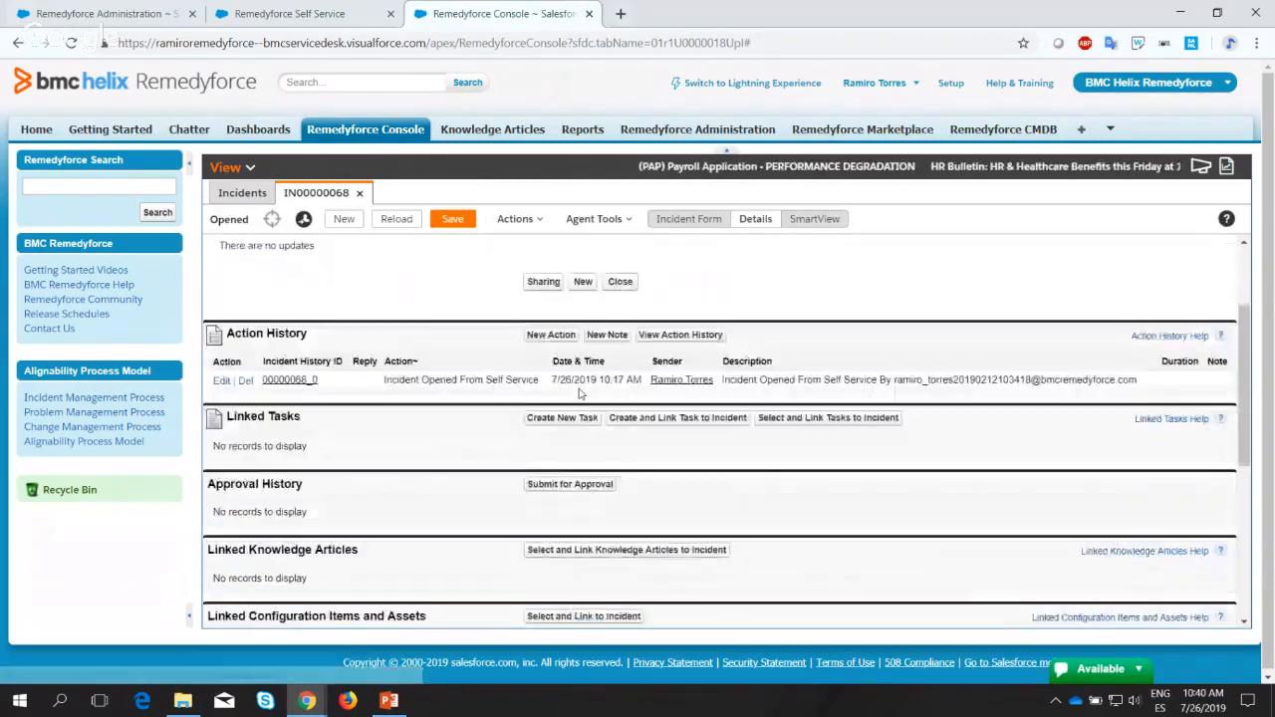
scroll(581, 395, down, 1)
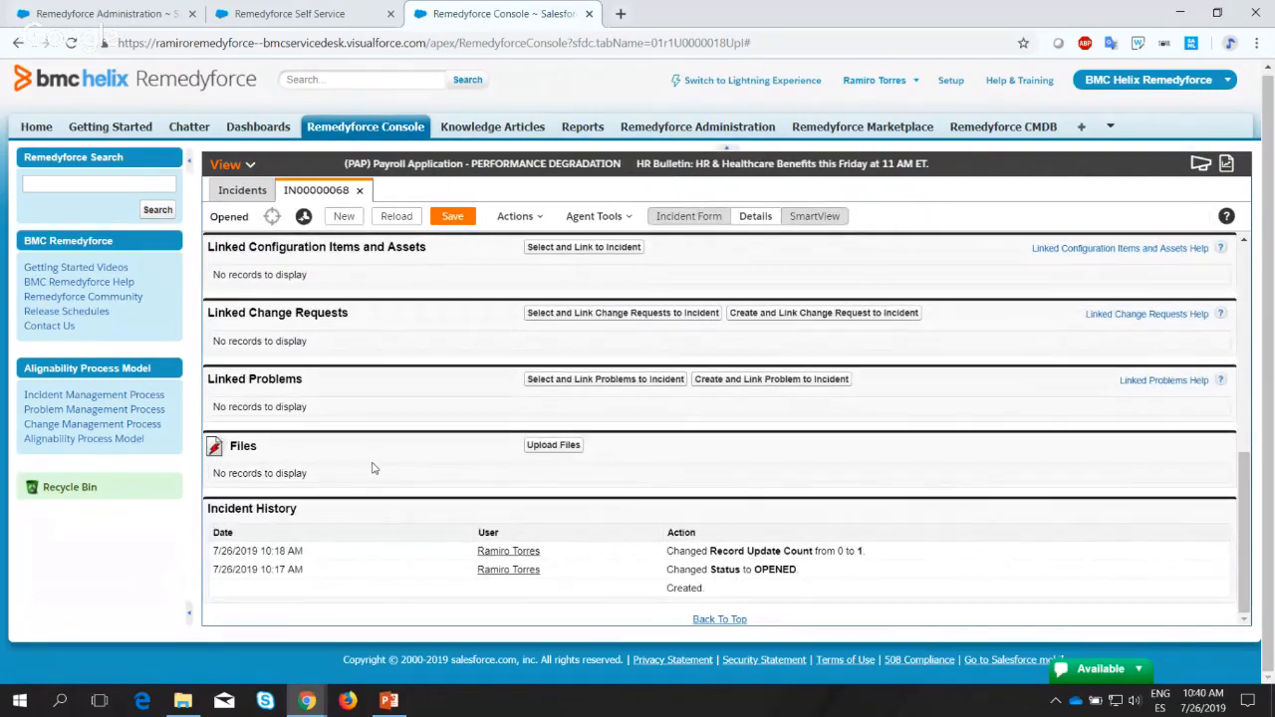
scroll(374, 468, up, 1)
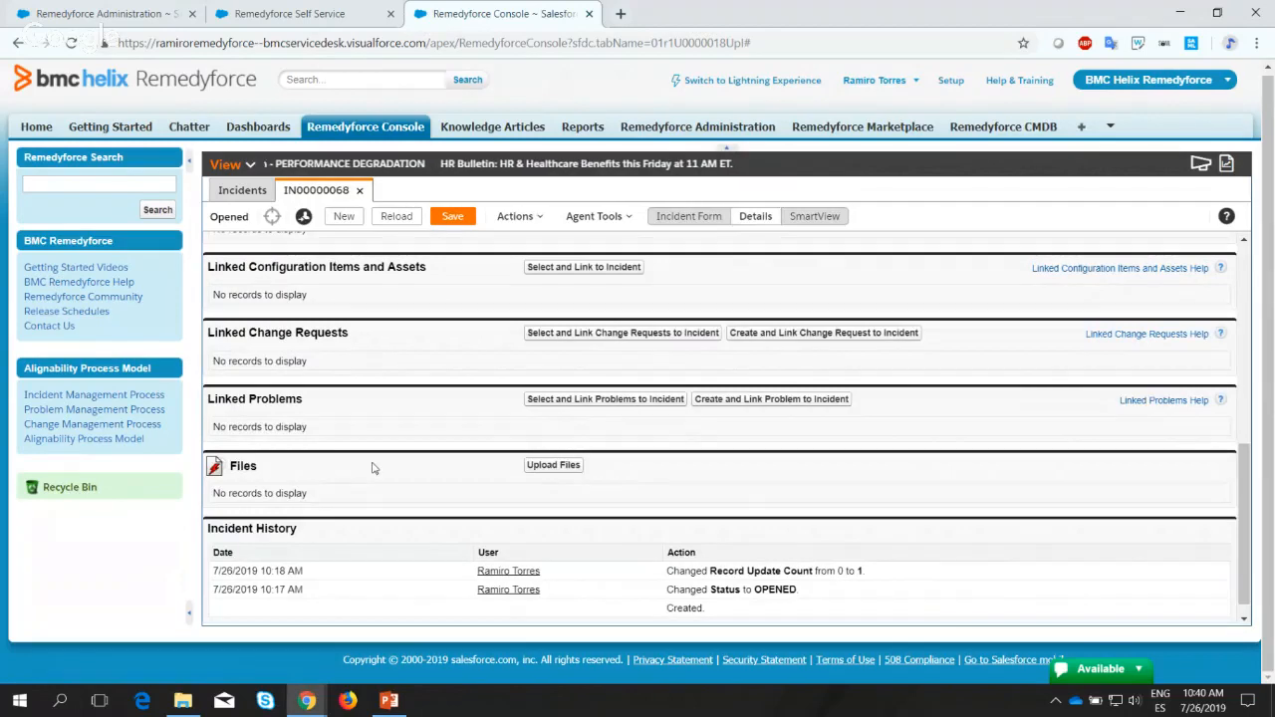
Examine the status and record update count entries in the Incident History of the open incident.
scroll(374, 468, down, 1)
scroll(373, 468, up, 2)
scroll(374, 469, down, 2)
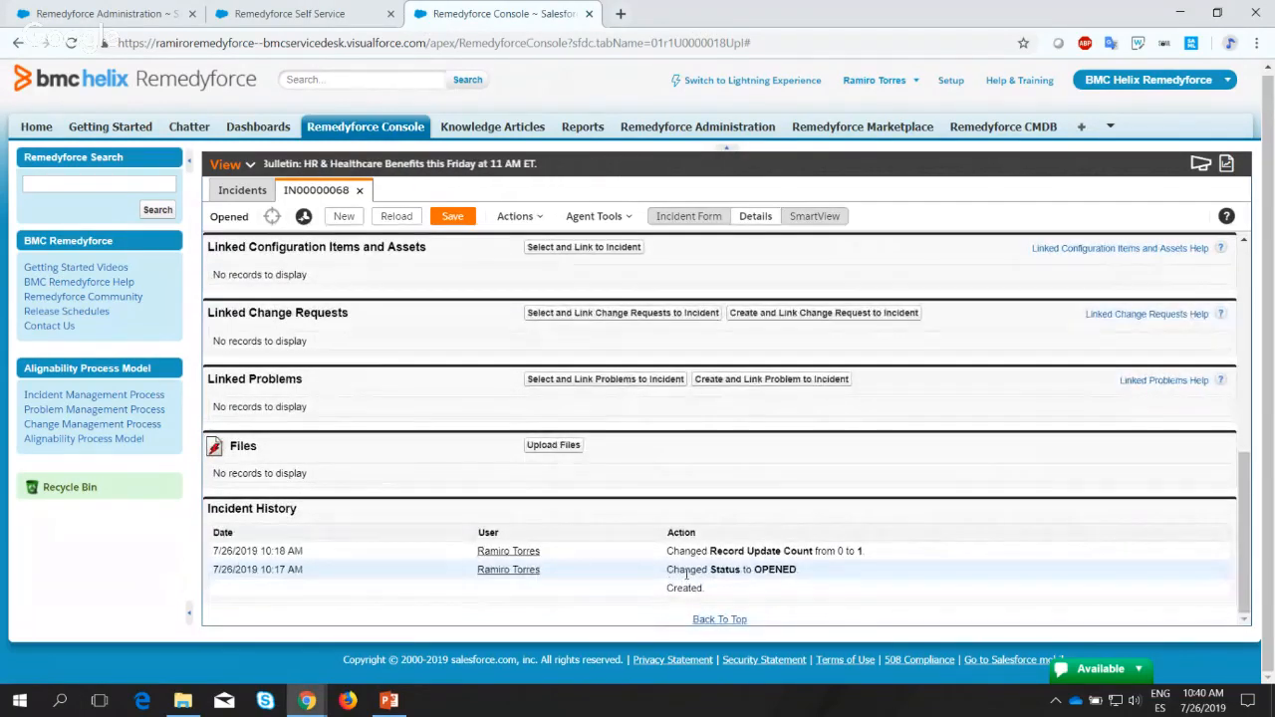
drag(695, 570, 835, 584)
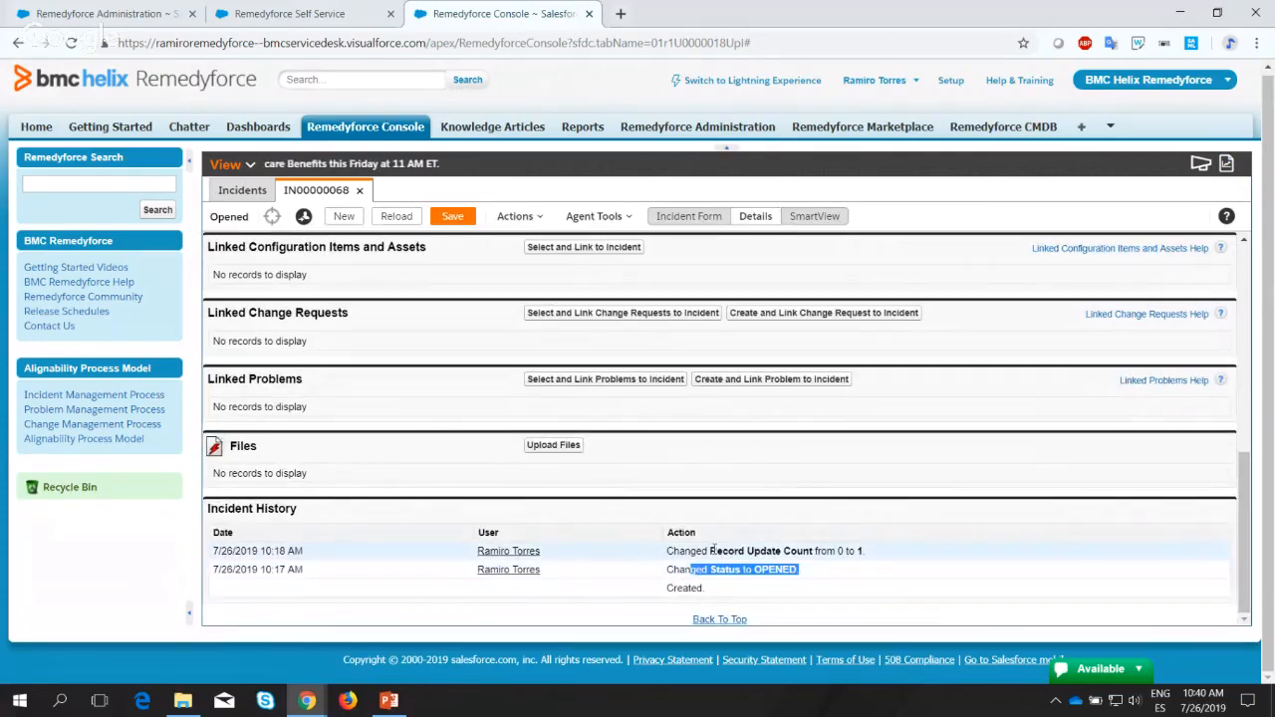
drag(708, 551, 893, 555)
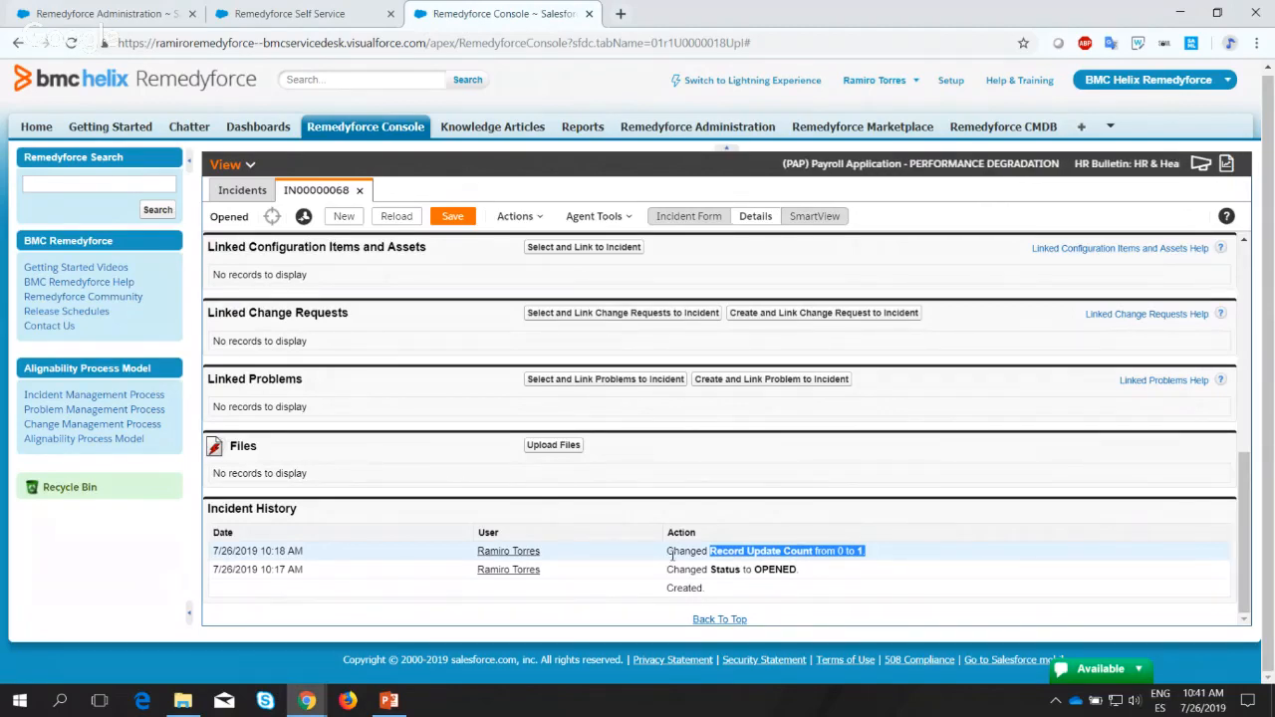
drag(667, 556, 682, 556)
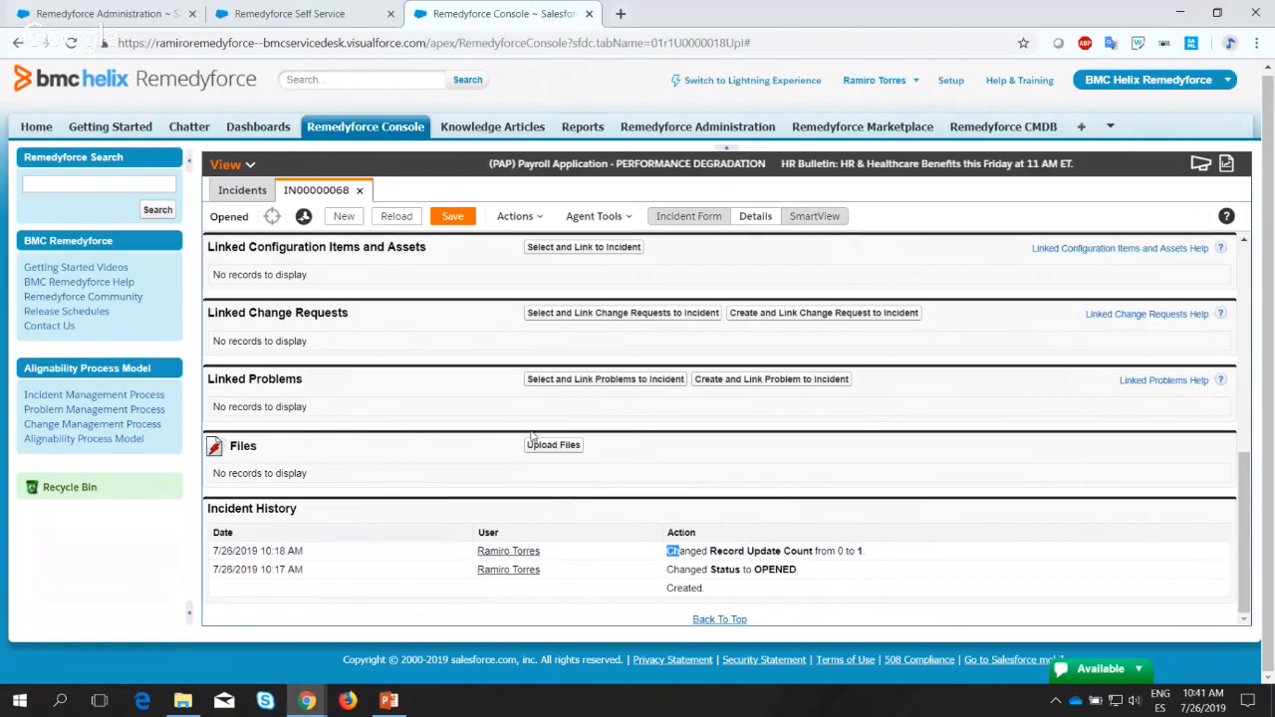
scroll(506, 379, up, 10)
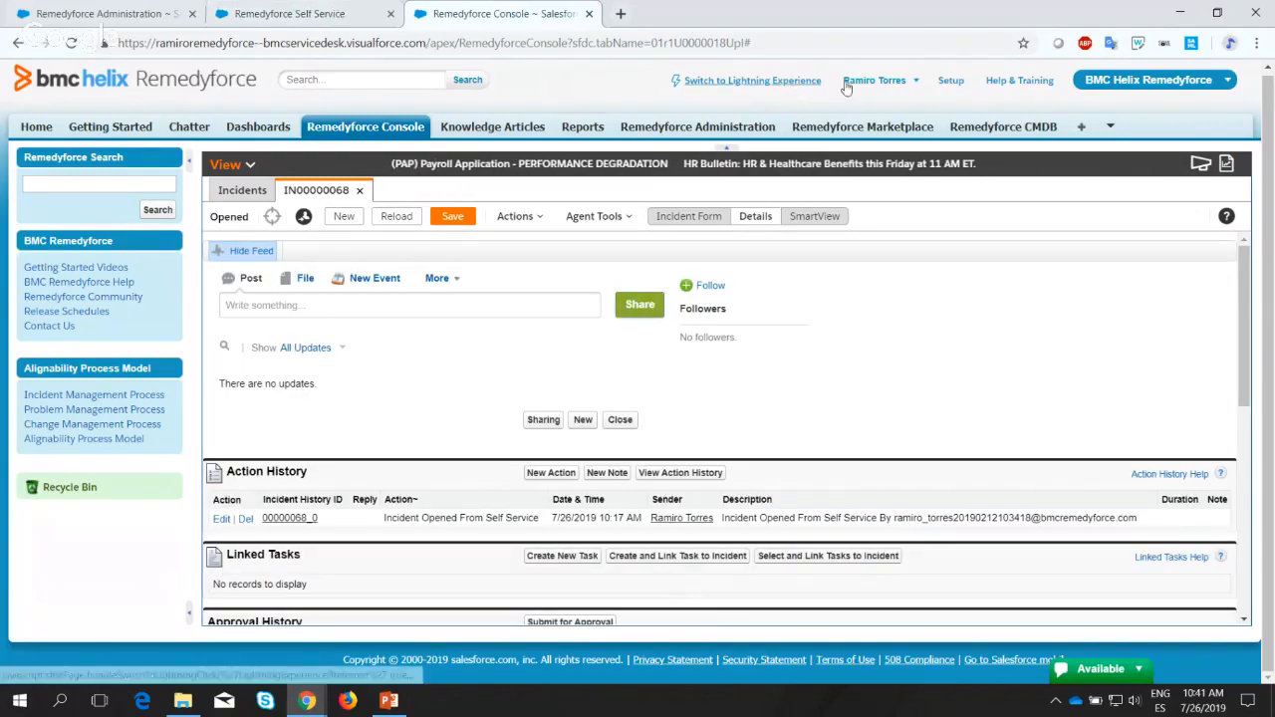
Open Salesforce Setup in a separate browser tab and search its settings for "object".
right_click(952, 82)
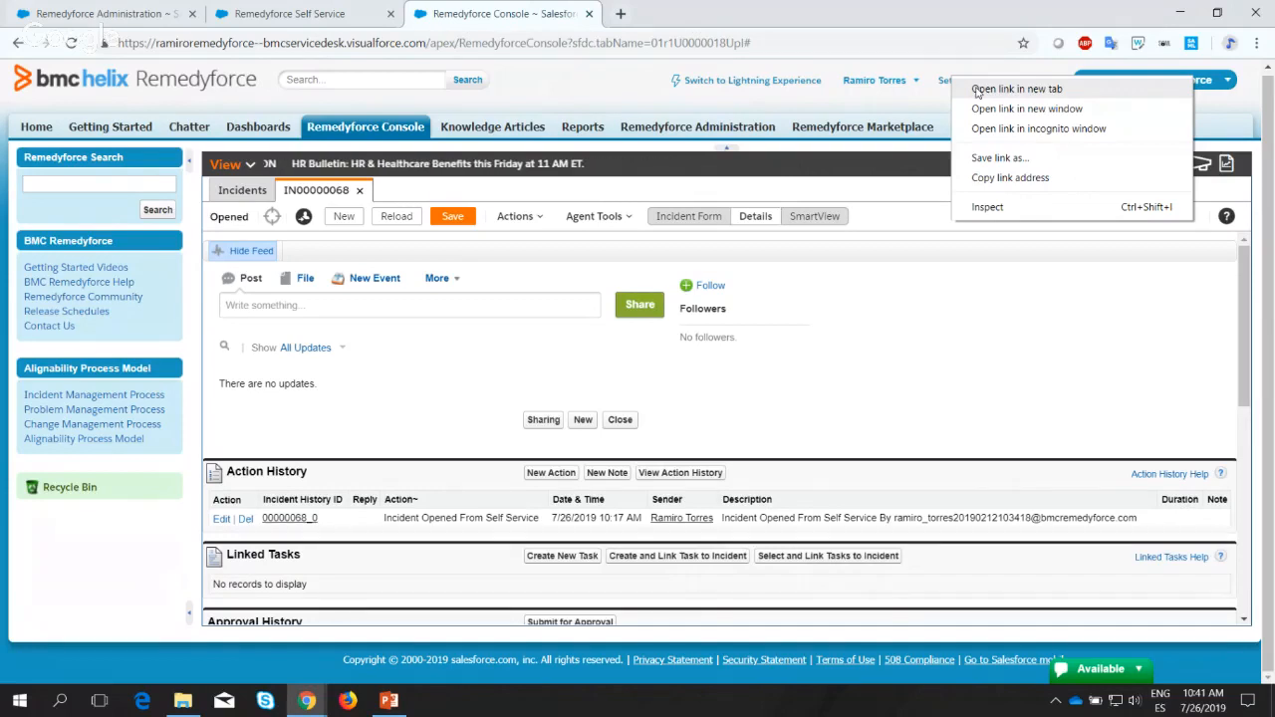
click(979, 90)
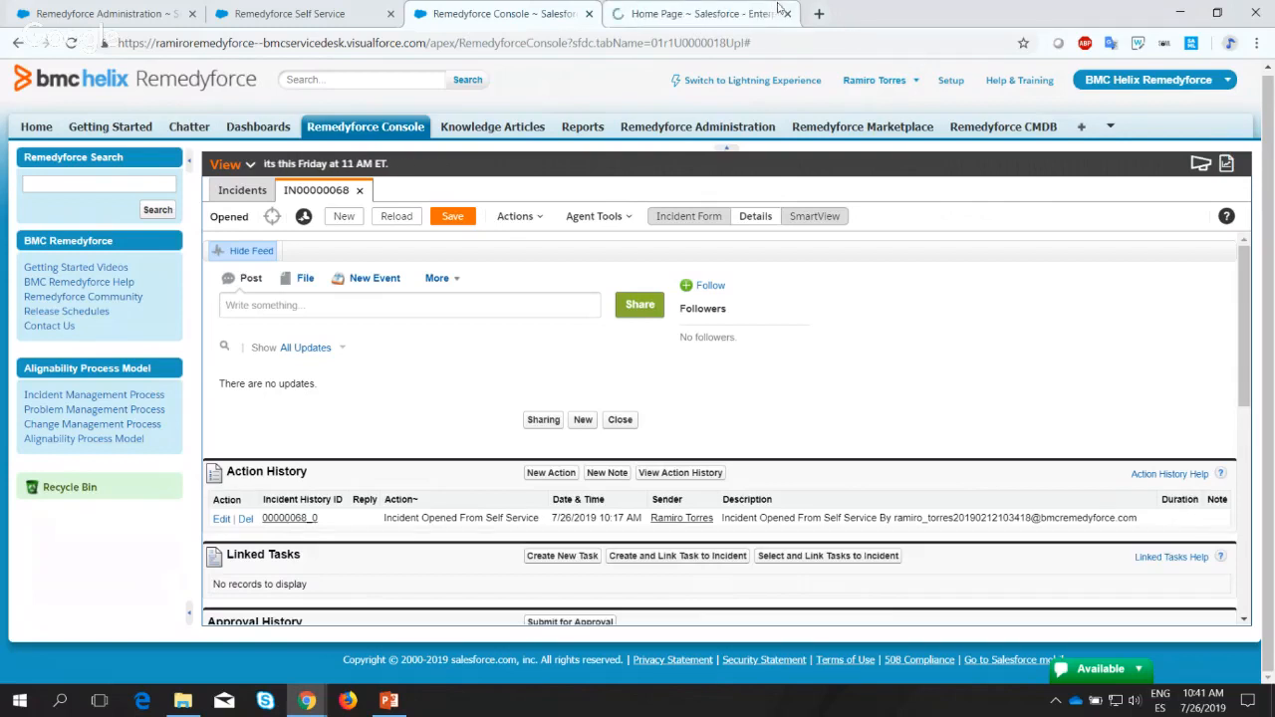
click(241, 193)
click(677, 13)
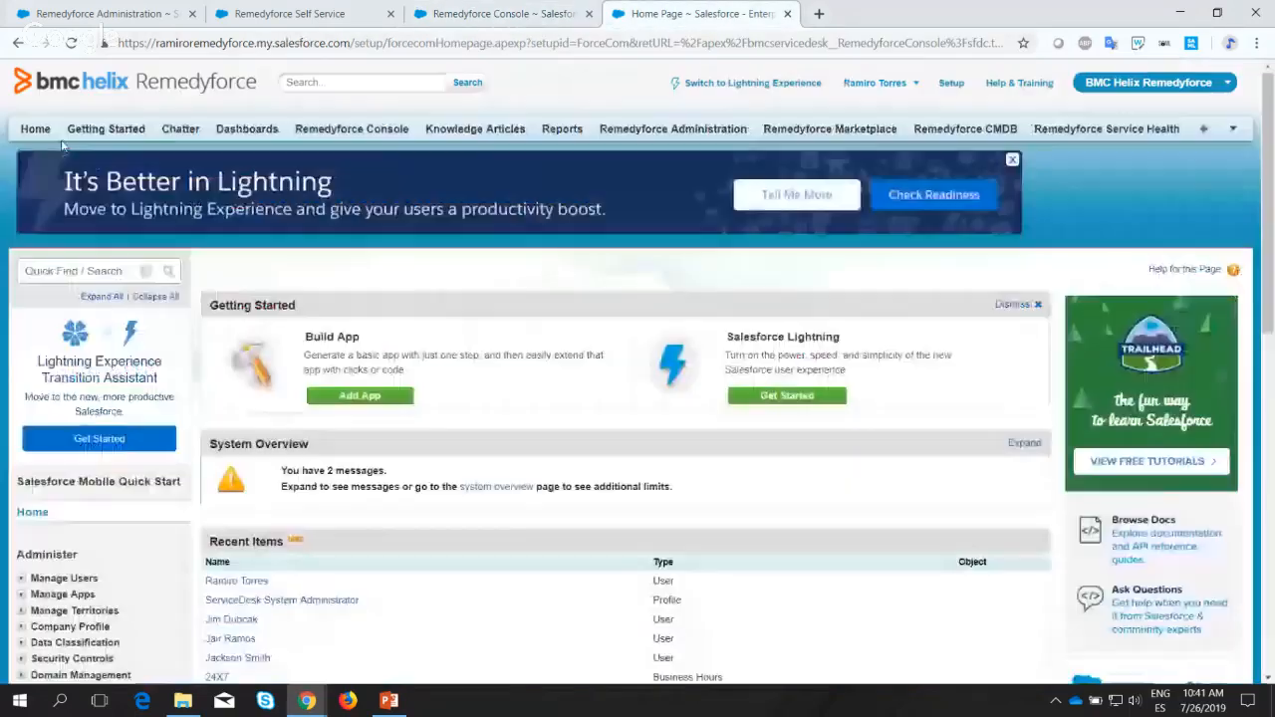
click(62, 270)
text(object)
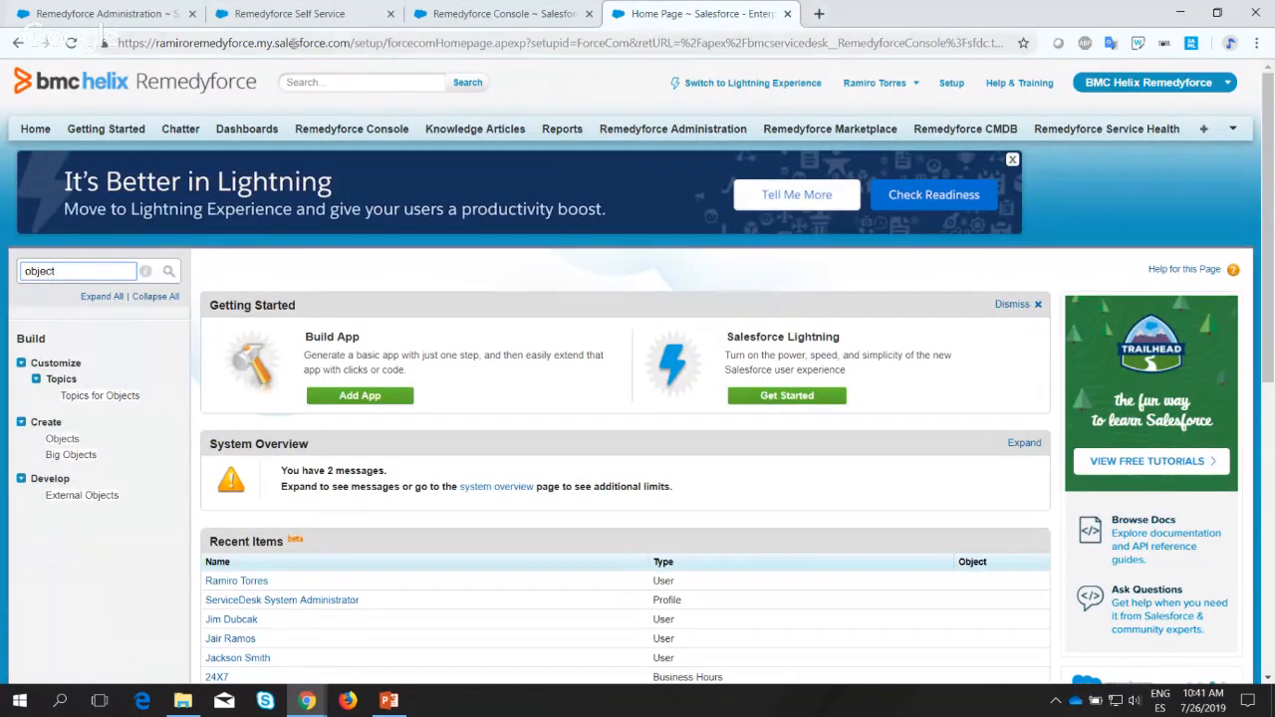
Return to the Record Assignment settings in Remedyforce Administration, open their help page and dismiss the OneDrive notification.
click(289, 13)
click(80, 10)
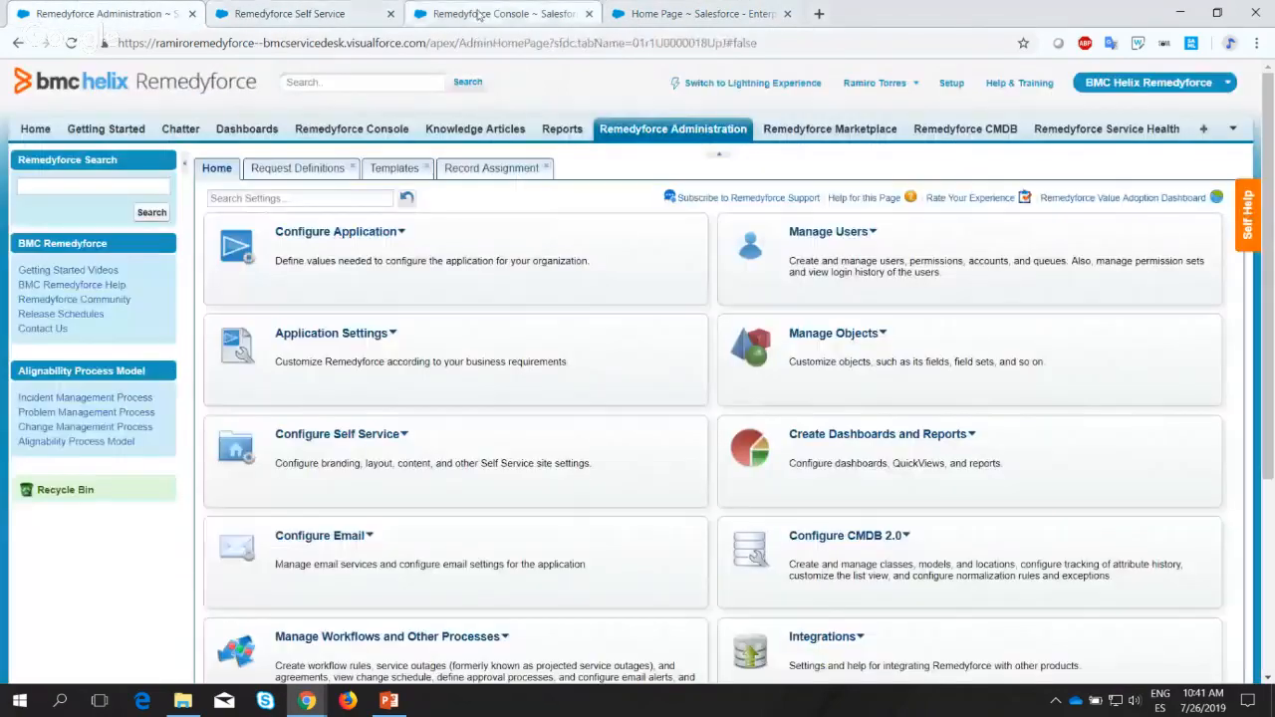
click(475, 173)
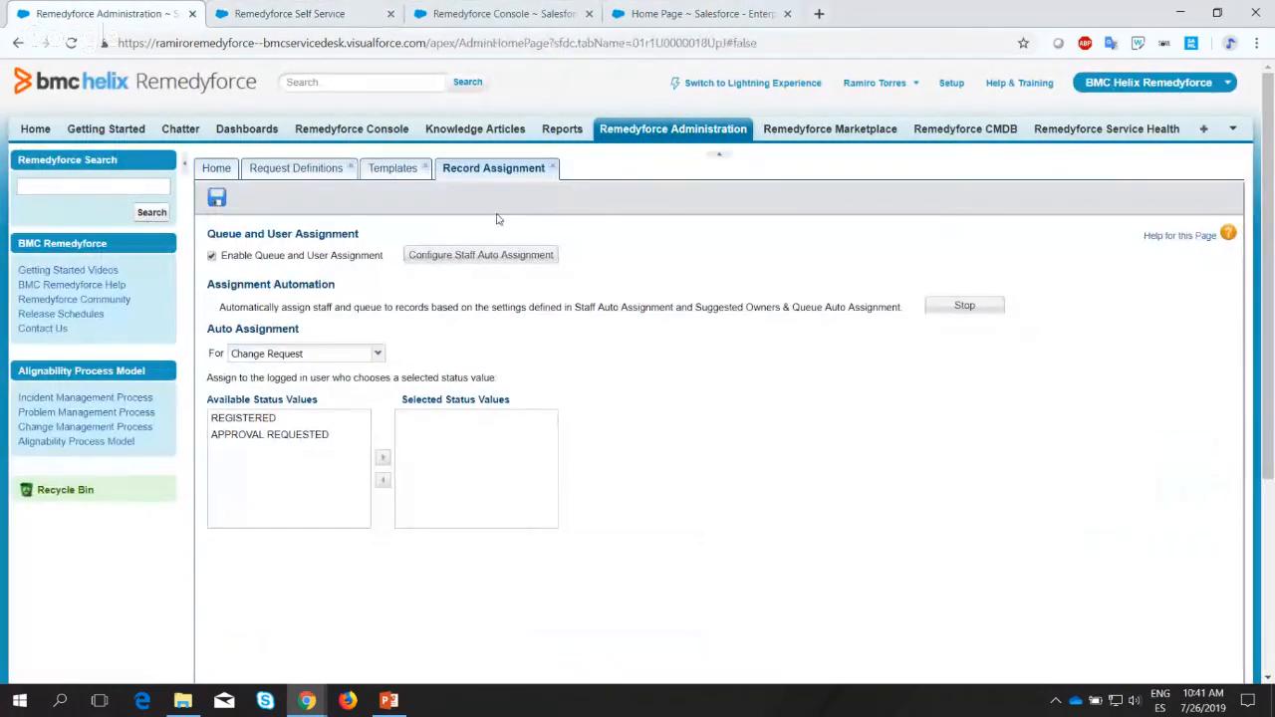
click(1180, 236)
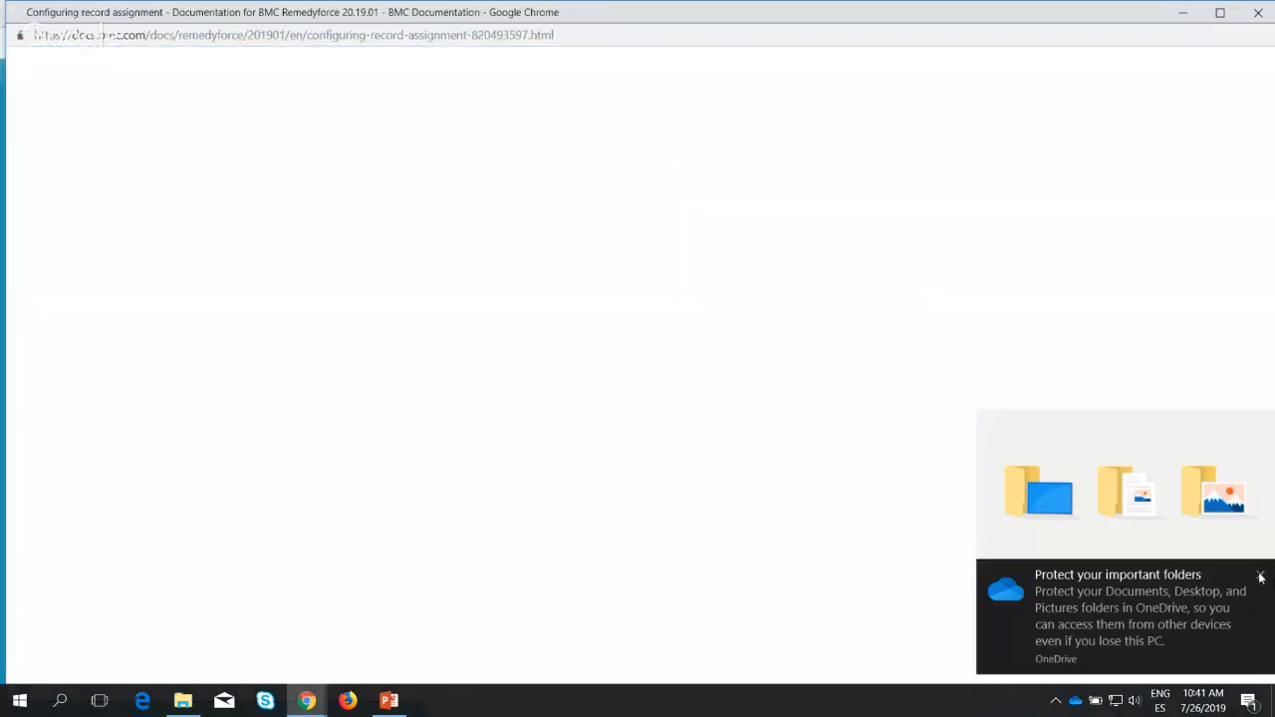
click(1261, 575)
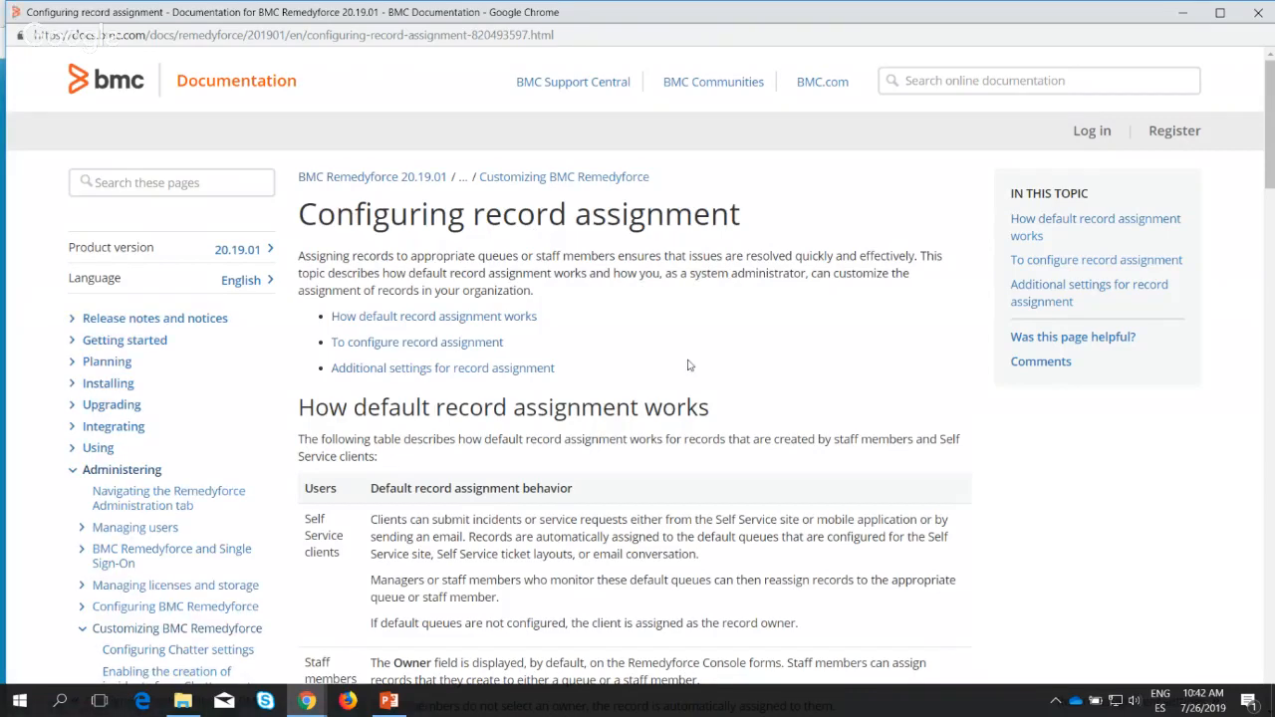
Read the "Configuring record assignment" documentation, focusing on how default record assignment works for Self Service clients and staff members.
scroll(688, 365, down, 1)
scroll(688, 365, down, 2)
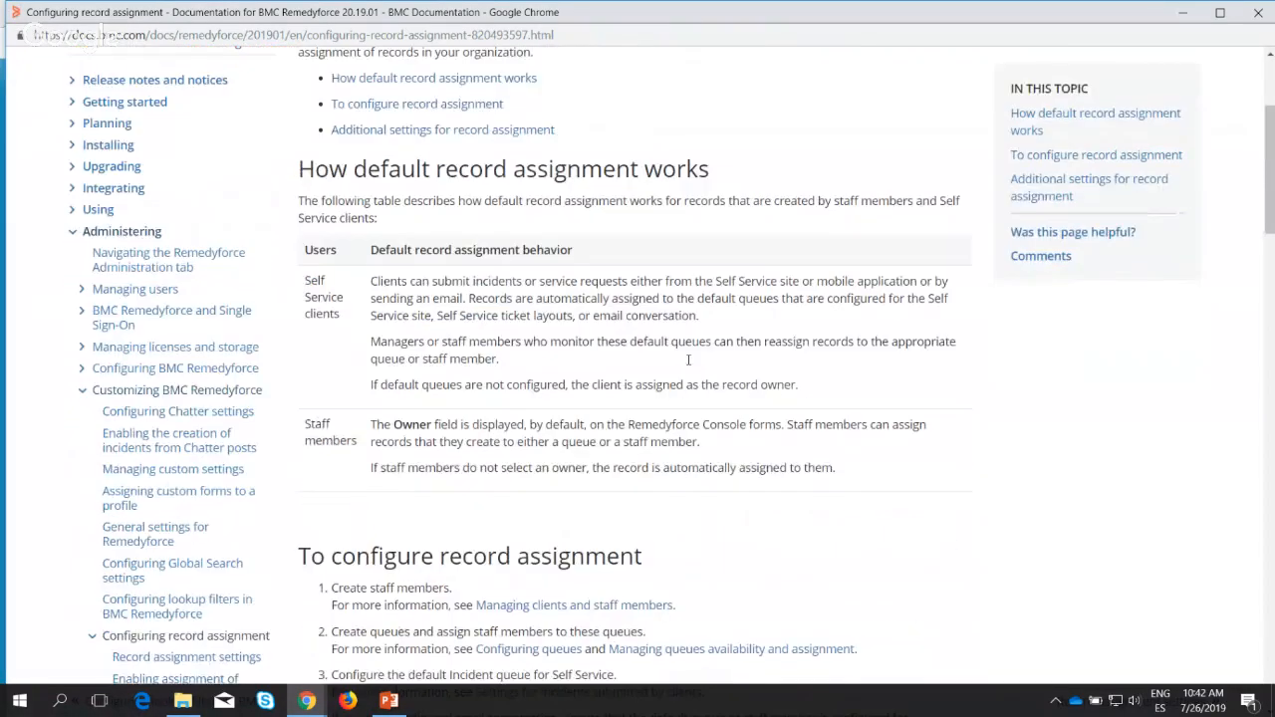
scroll(687, 360, down, 8)
scroll(688, 363, down, 15)
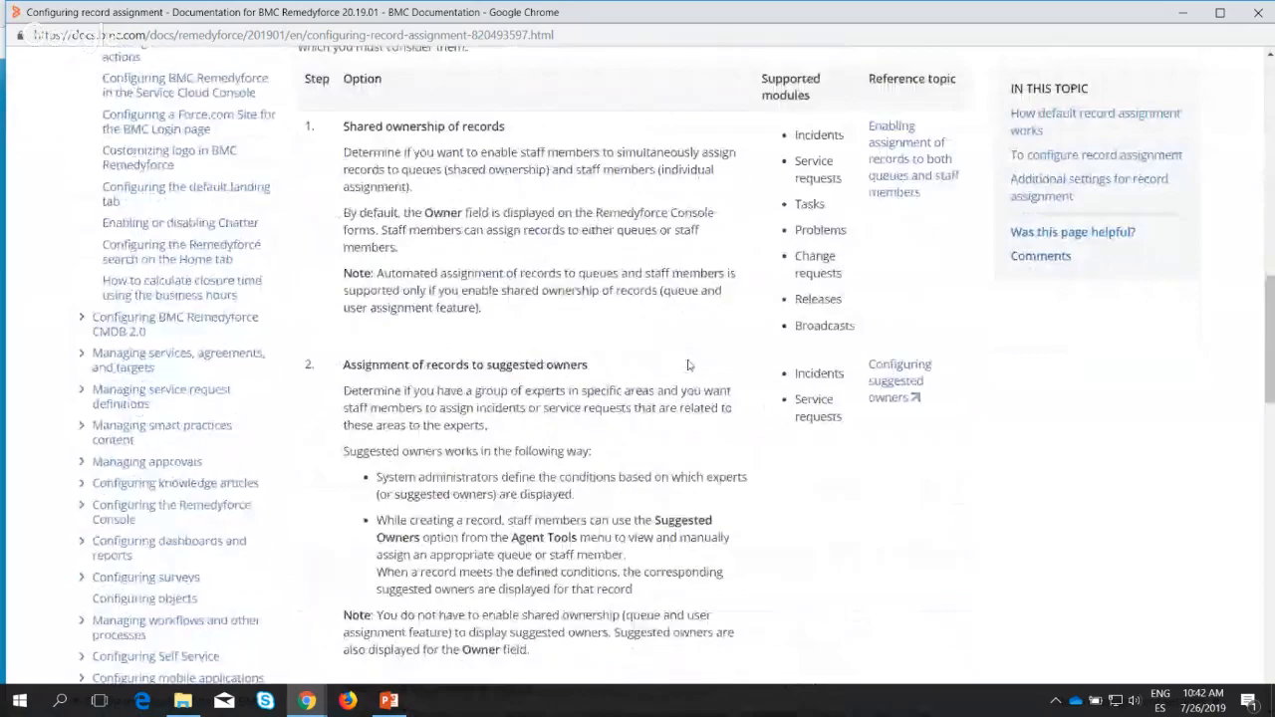
scroll(687, 366, up, 16)
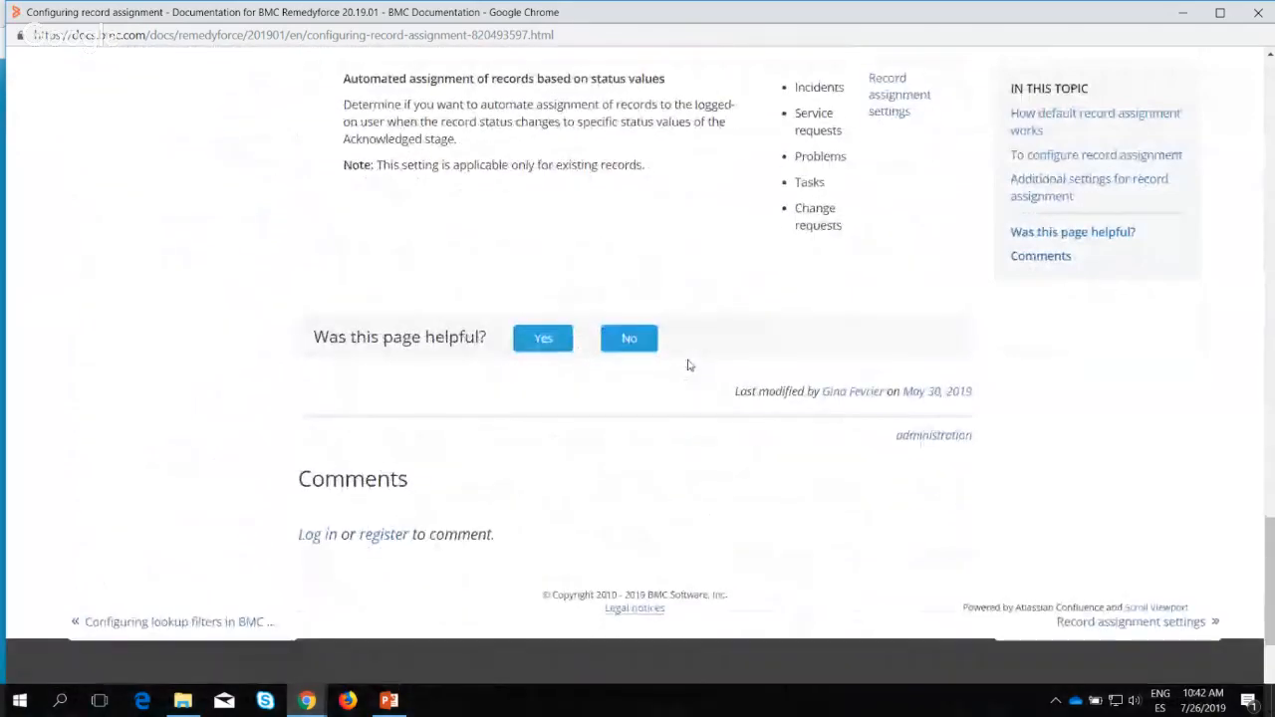
scroll(687, 366, up, 10)
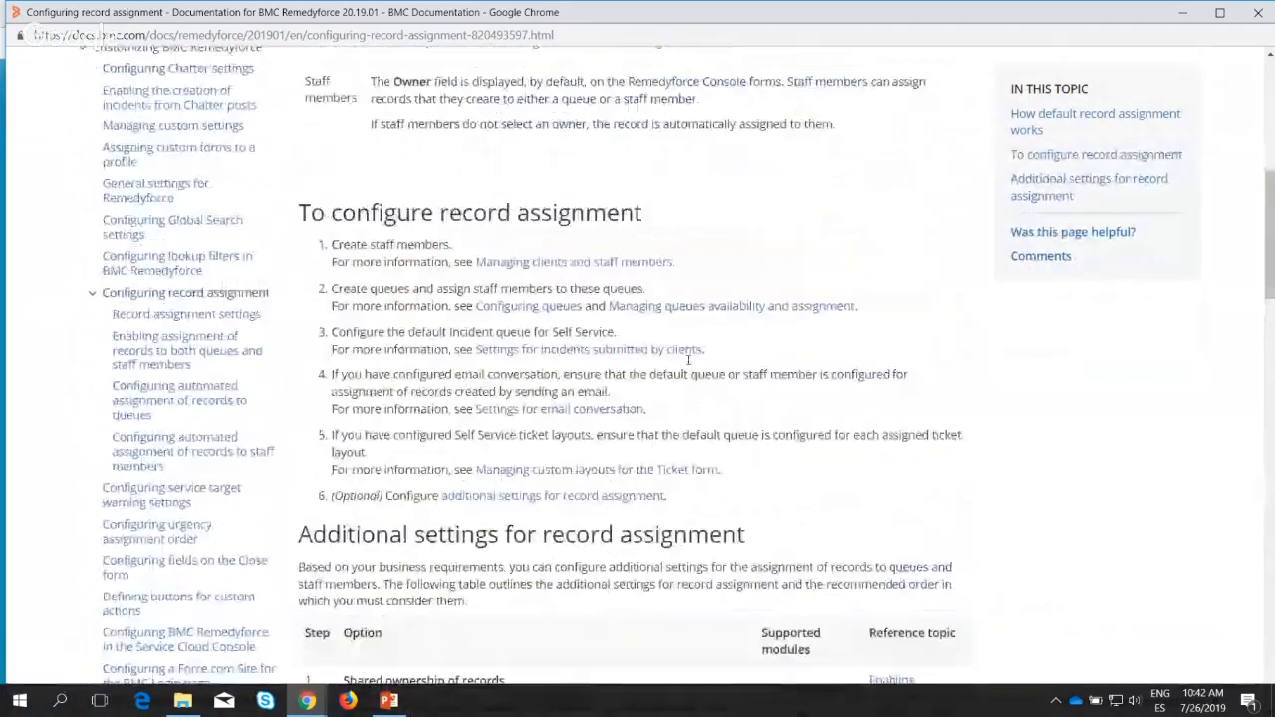
scroll(688, 365, down, 1)
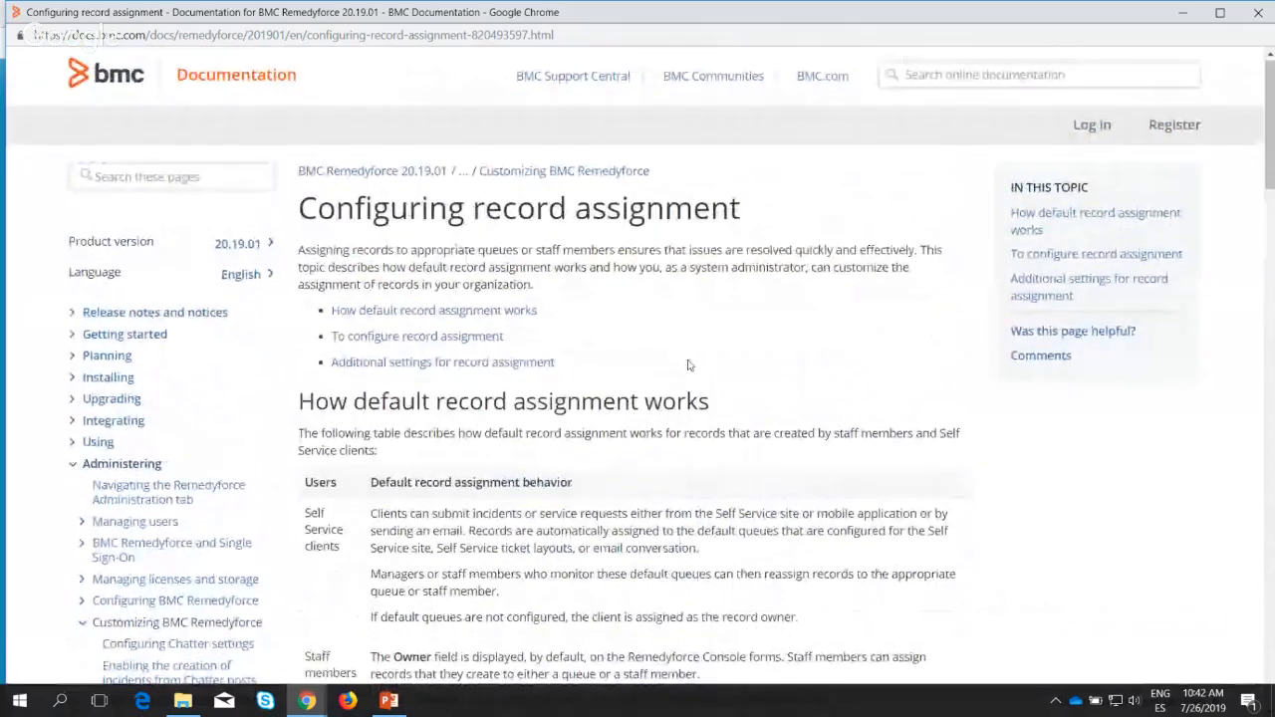
scroll(687, 366, down, 1)
scroll(687, 366, up, 1)
scroll(688, 366, down, 1)
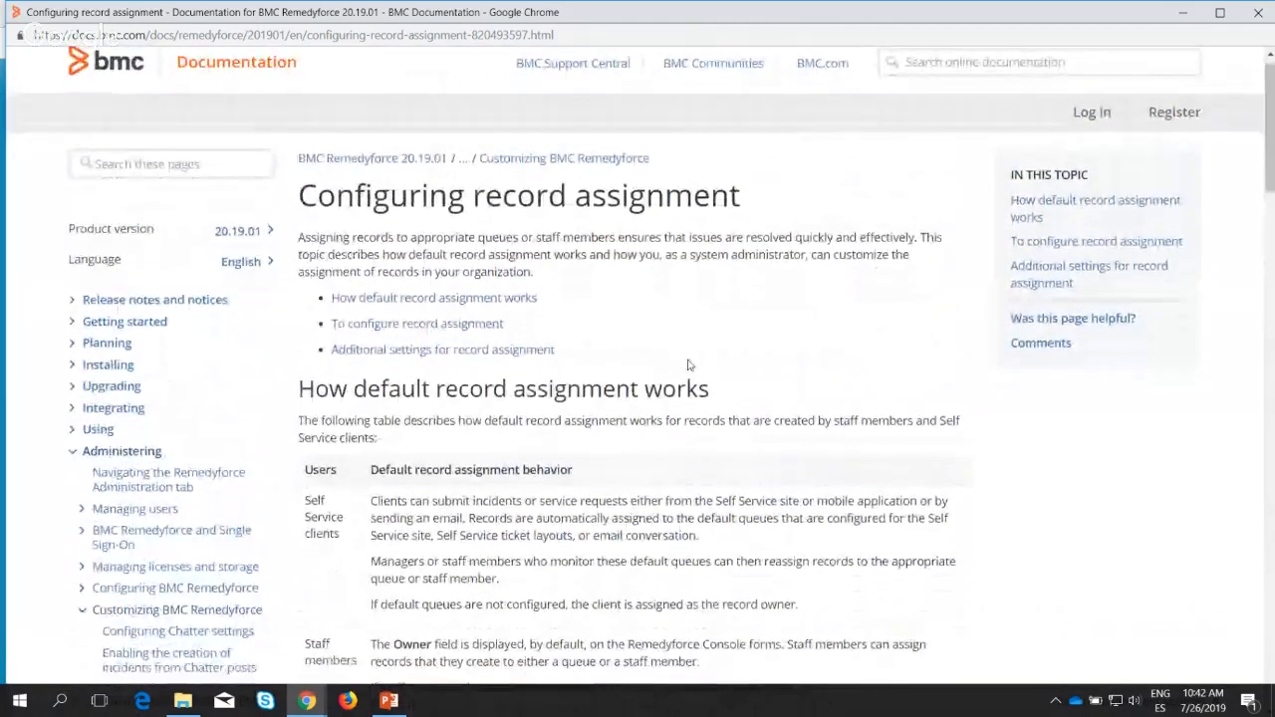
scroll(688, 366, down, 1)
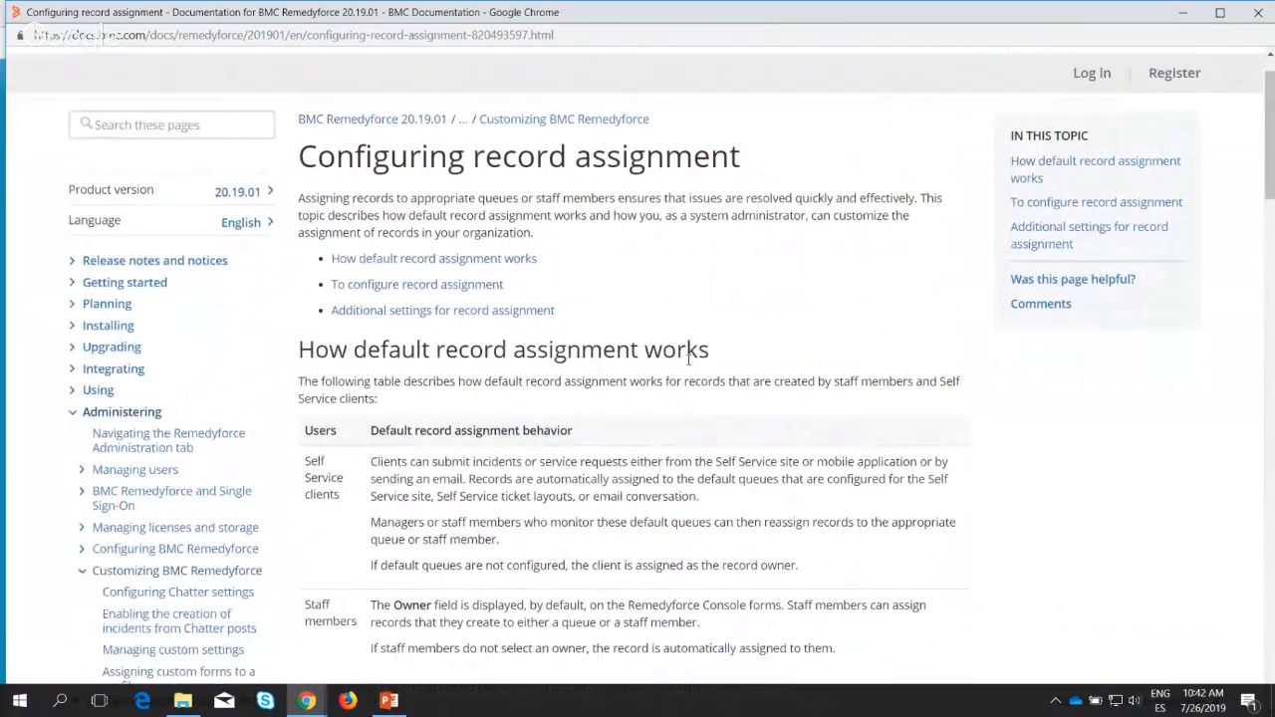
scroll(688, 359, down, 3)
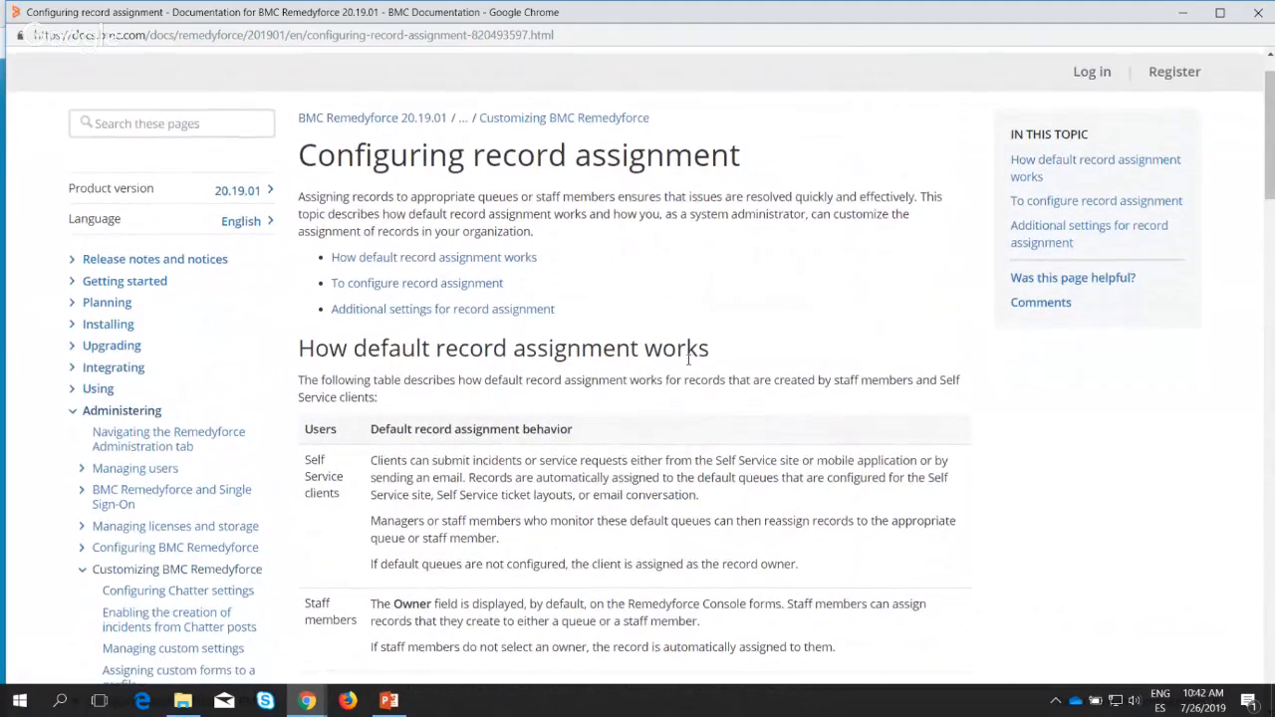
scroll(687, 366, up, 1)
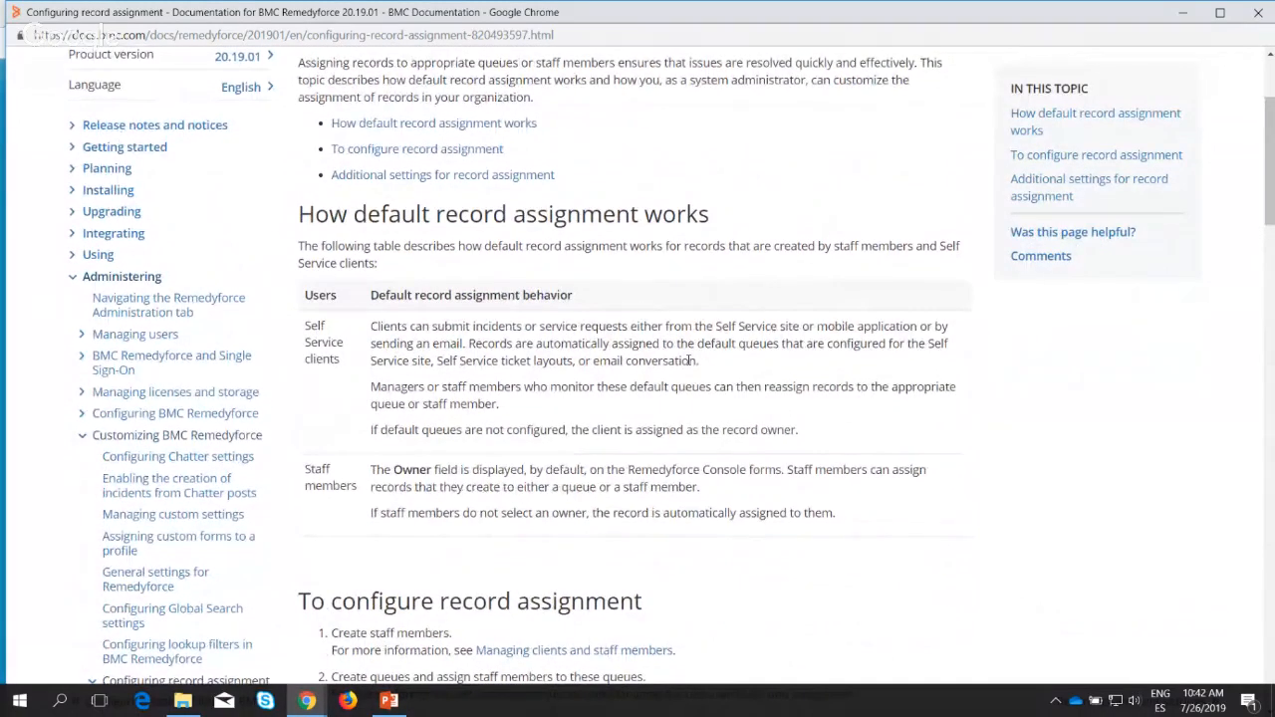
scroll(687, 360, down, 3)
scroll(535, 319, up, 7)
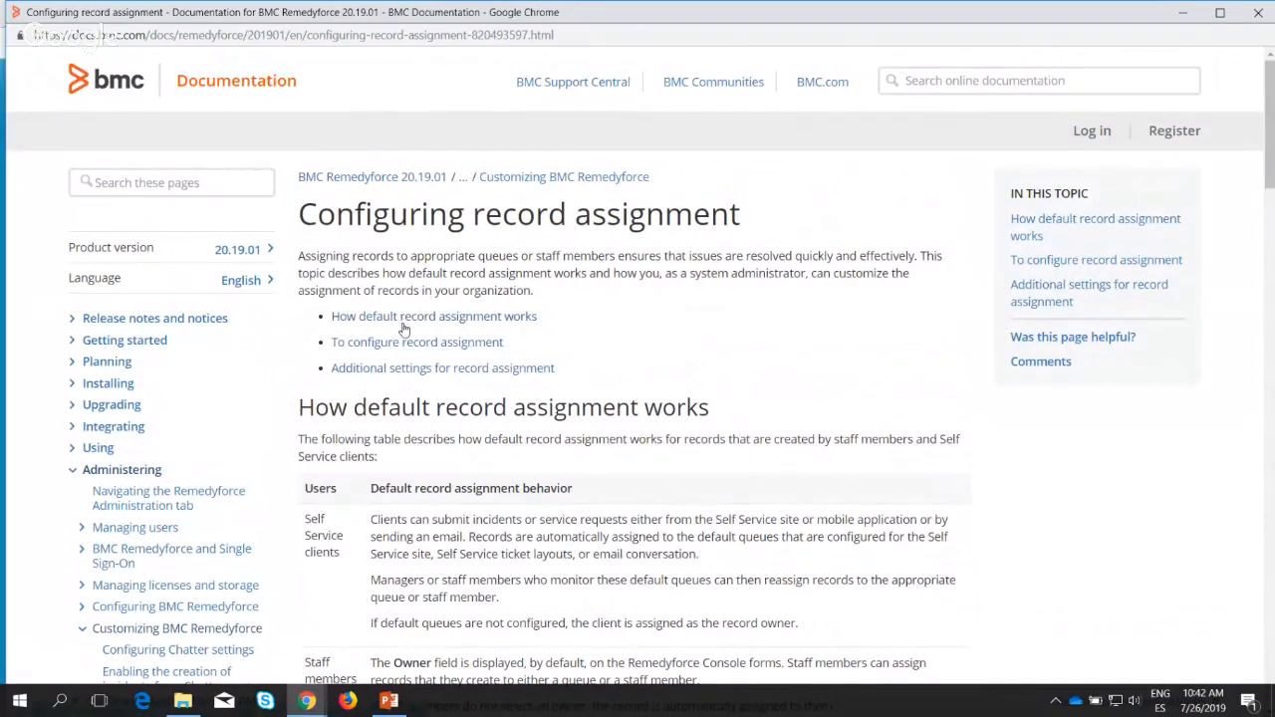
Review the documentation's record assignment configuration steps, additional settings and related topics, and close the help window.
scroll(681, 421, down, 4)
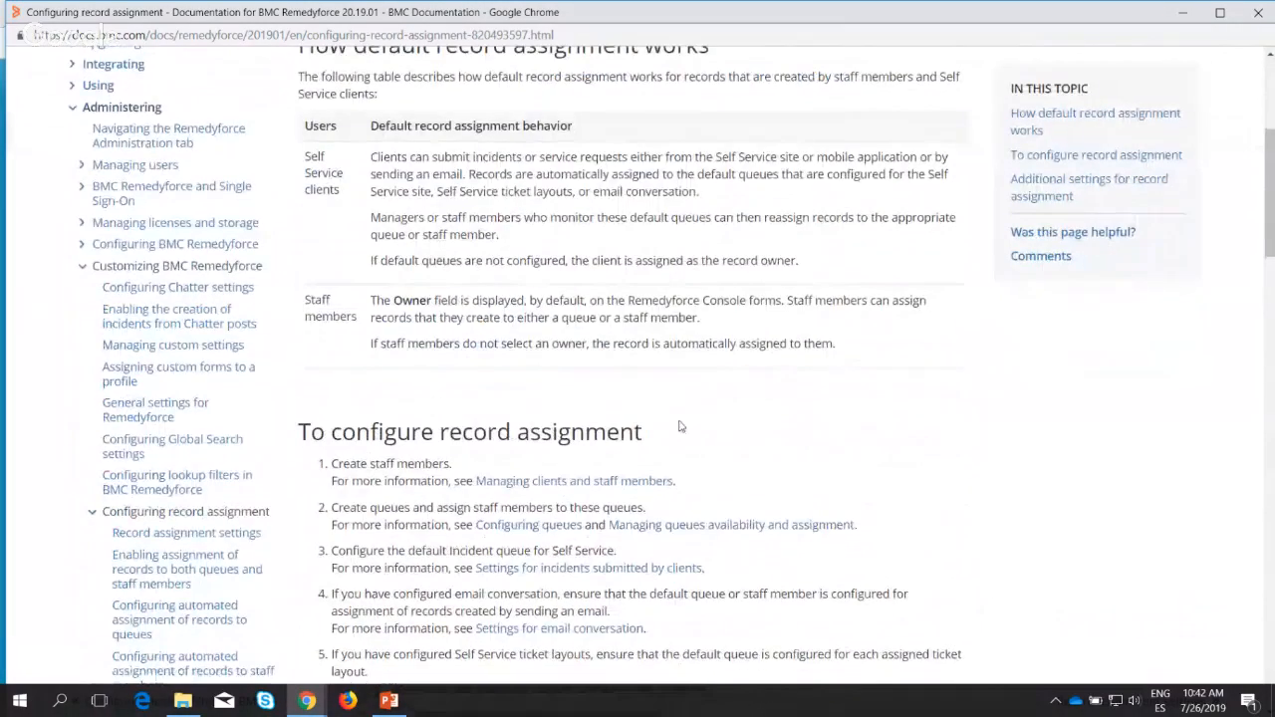
scroll(680, 426, down, 5)
scroll(680, 427, up, 1)
scroll(681, 427, down, 5)
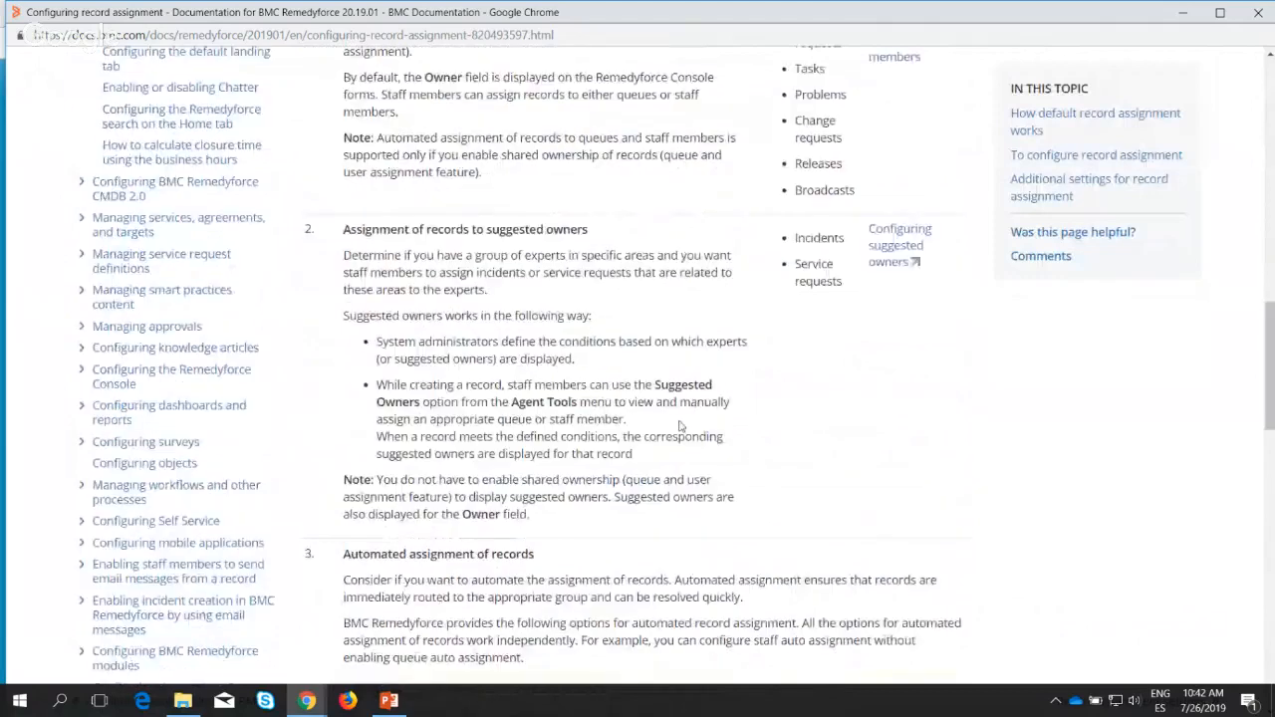
scroll(681, 427, up, 6)
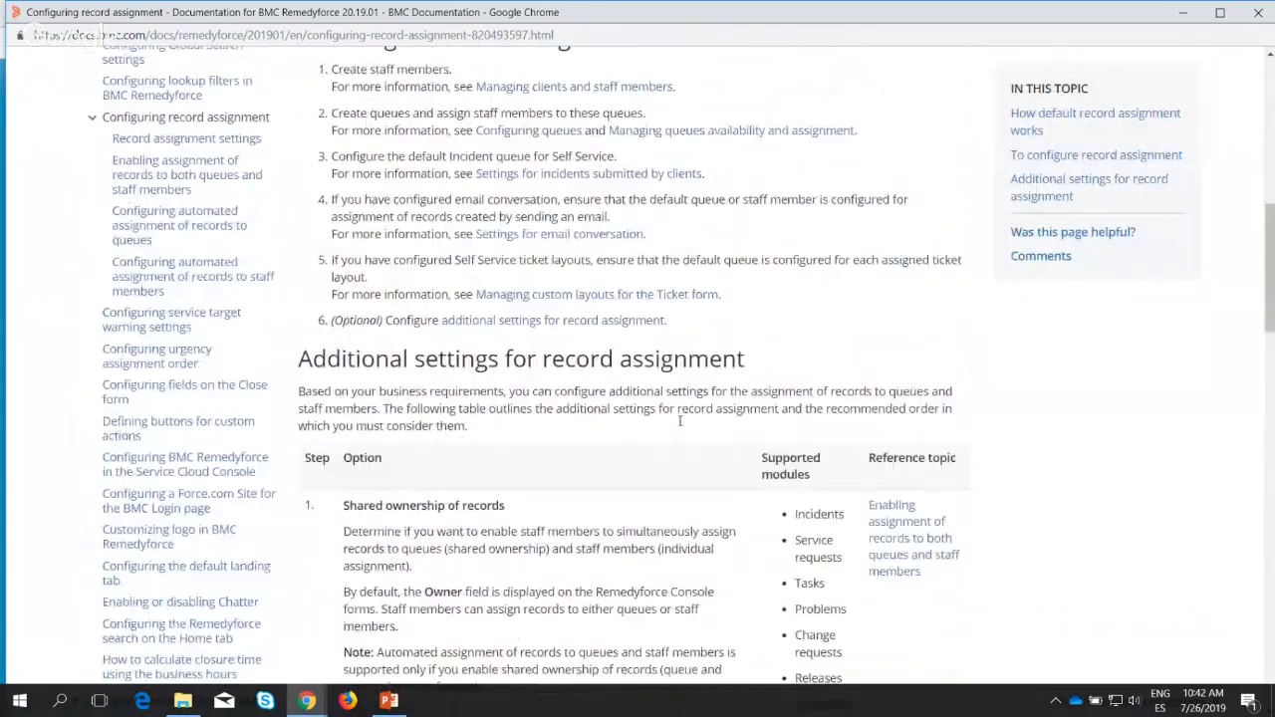
scroll(681, 421, up, 7)
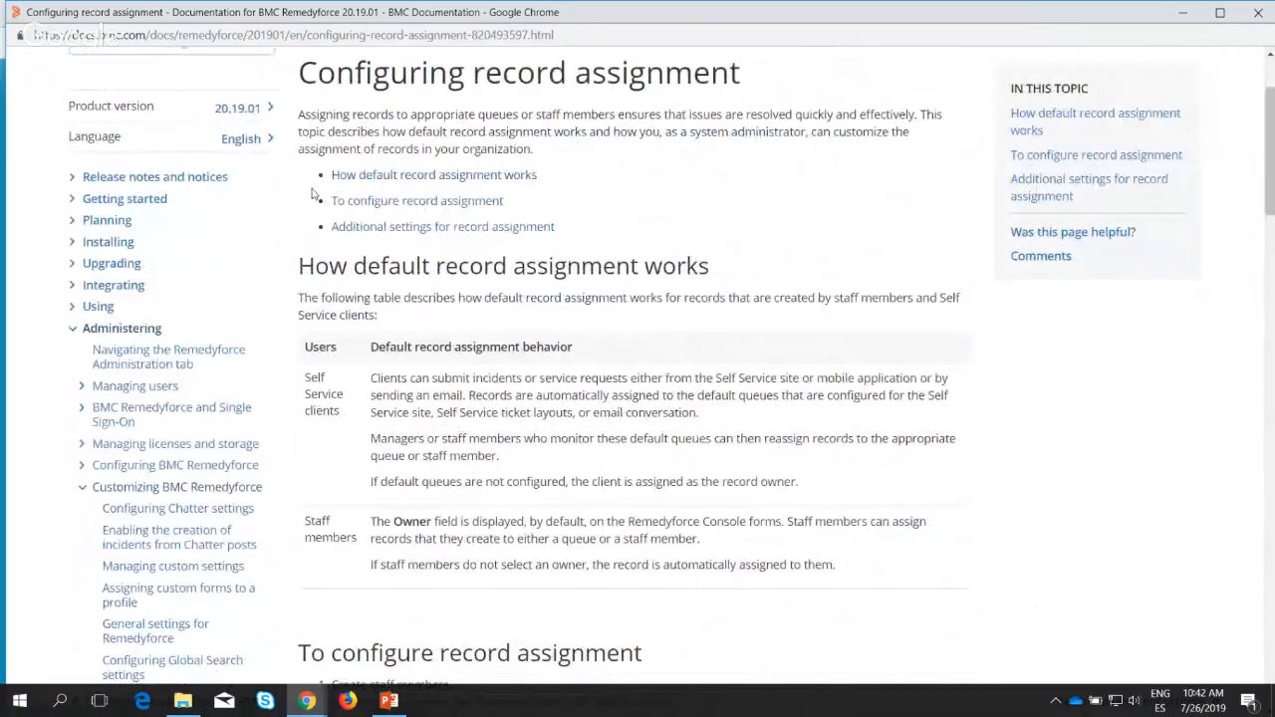
scroll(280, 254, up, 3)
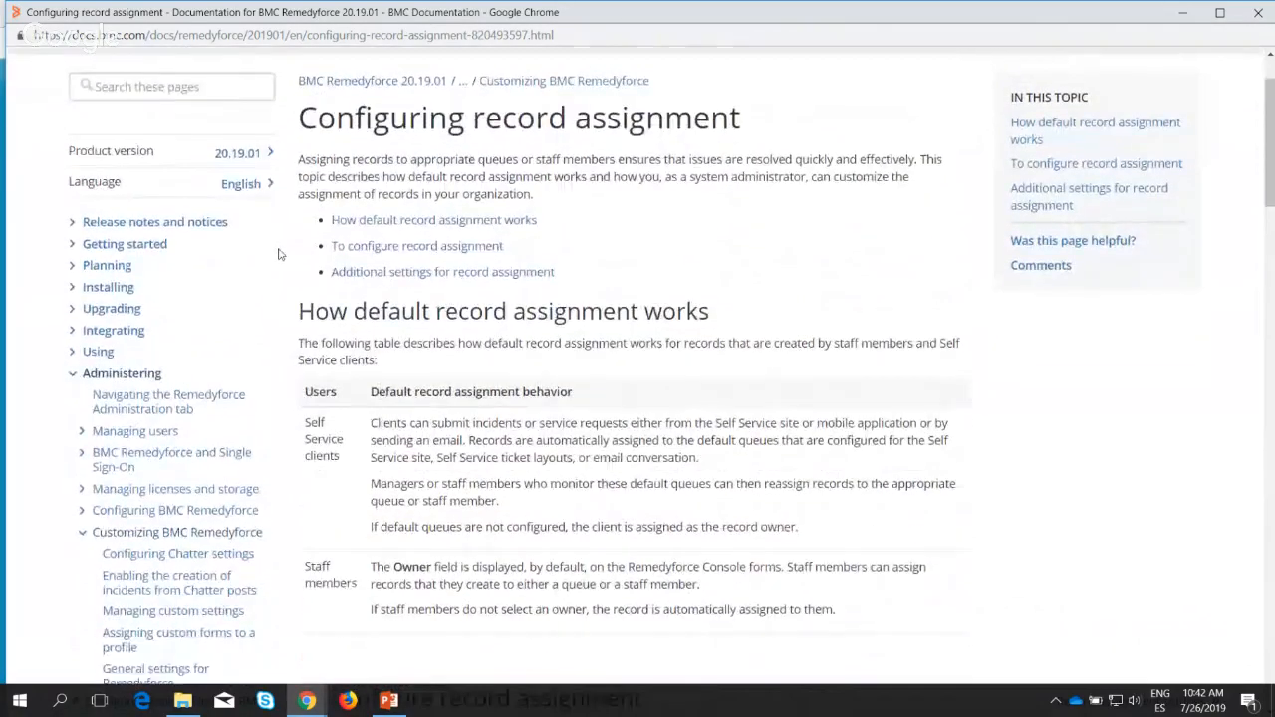
scroll(141, 445, down, 5)
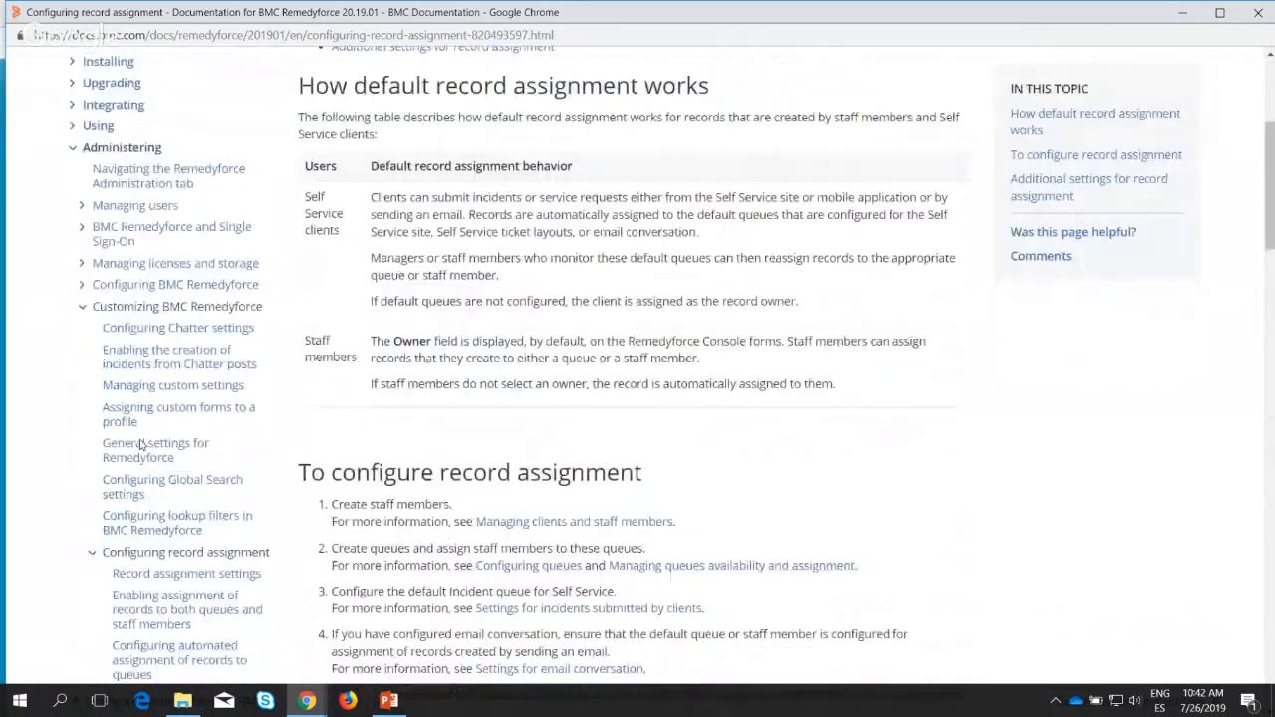
click(1258, 14)
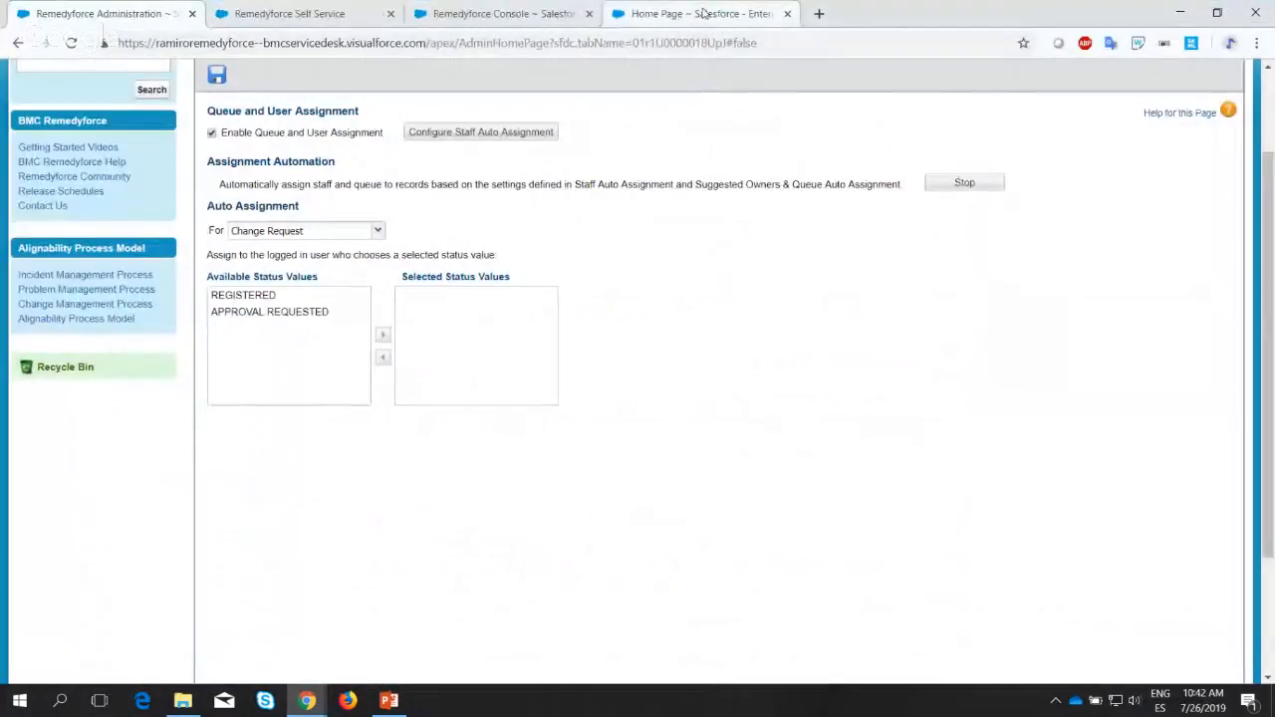
In Salesforce Setup, list the custom objects, find "Inci" on the page and open the Incident object's definition at its Custom Fields & Relationships.
click(697, 13)
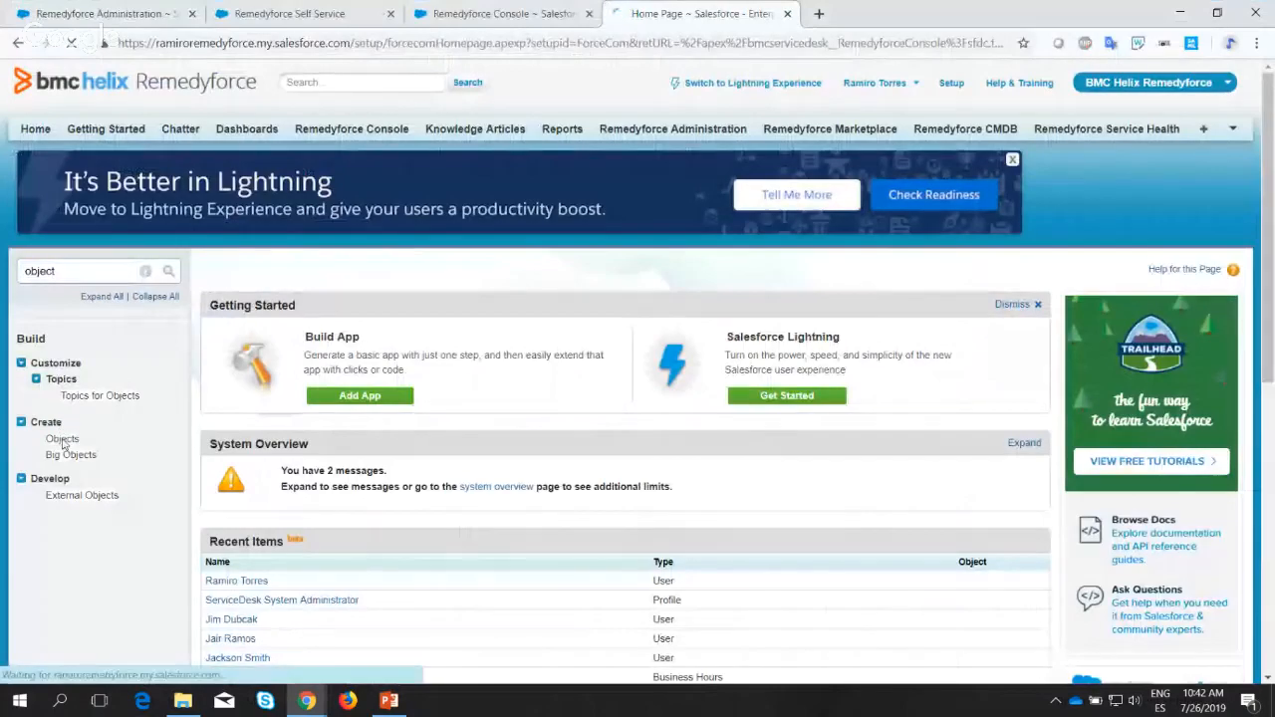
click(62, 439)
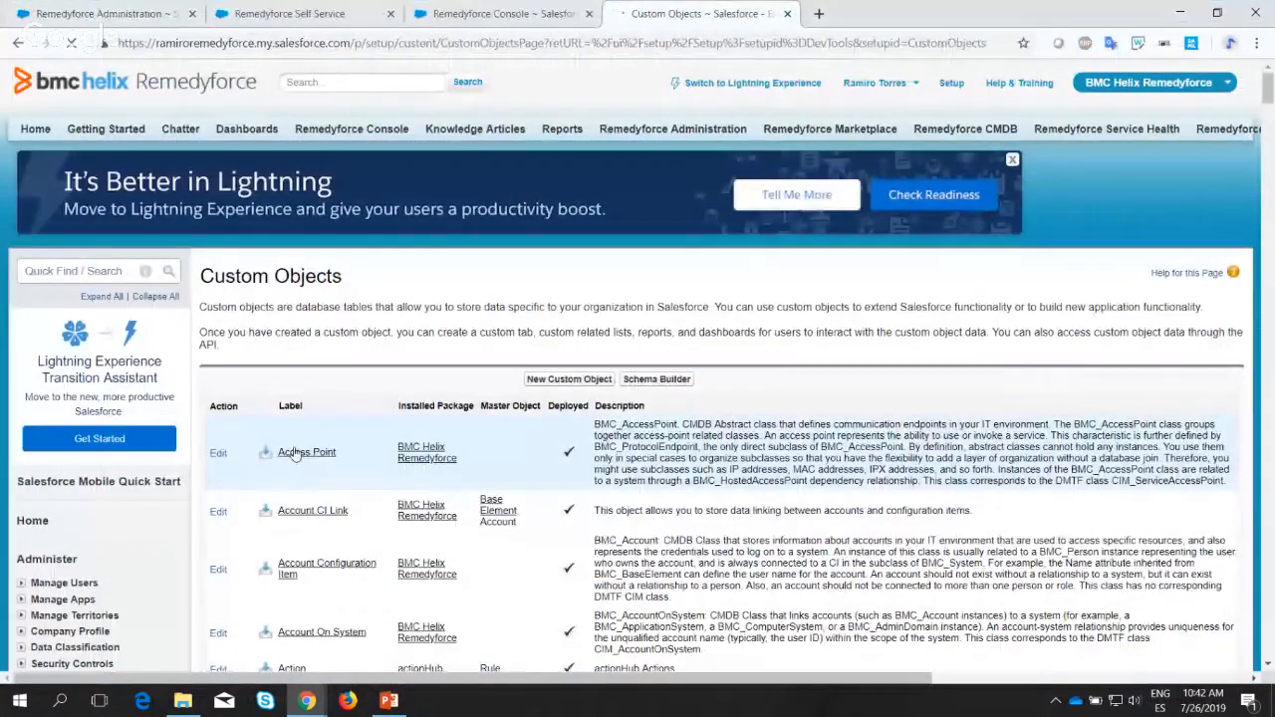
scroll(319, 478, down, 6)
key(ctrl+f)
text(Inci)
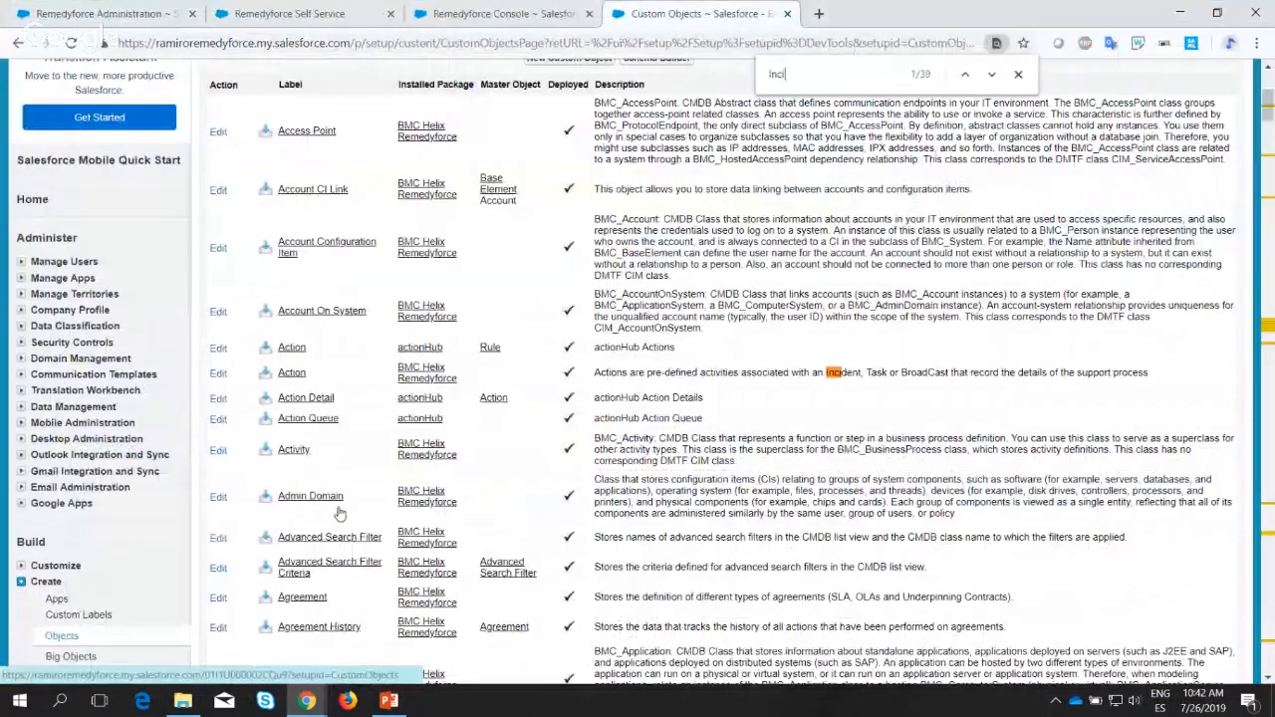
key(Return)
key(Return)
key(Return)
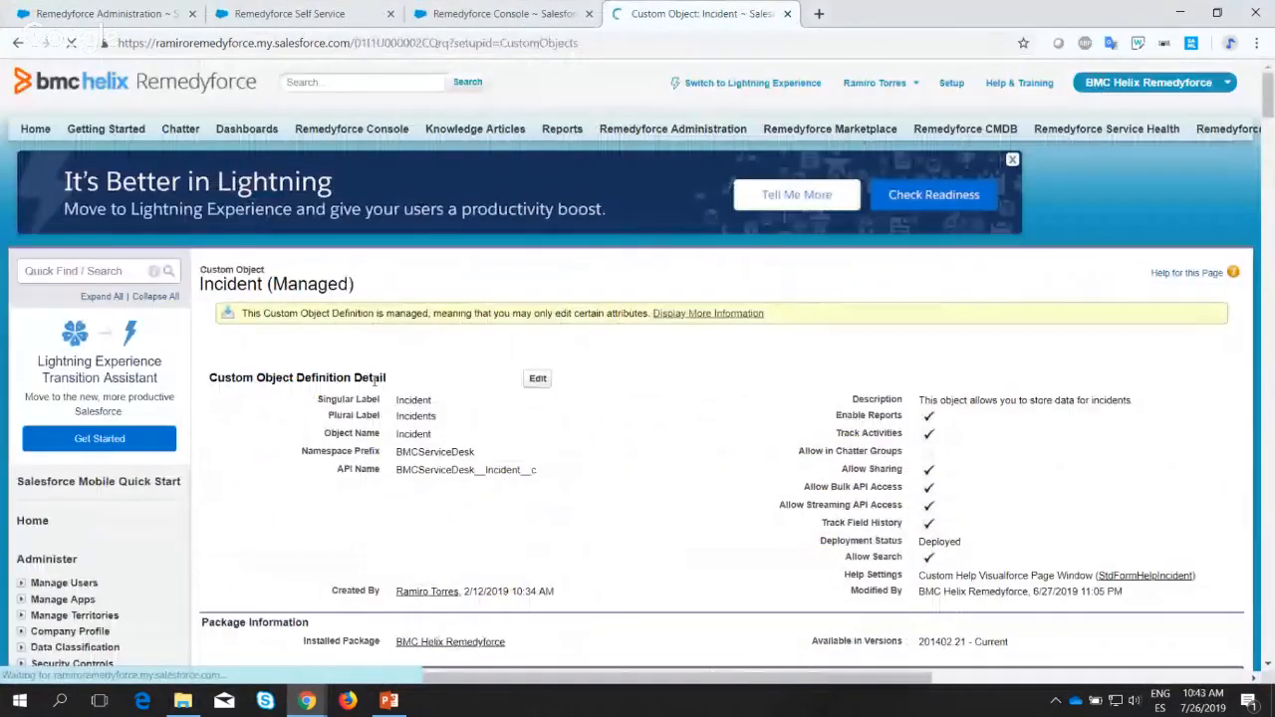
scroll(596, 475, down, 5)
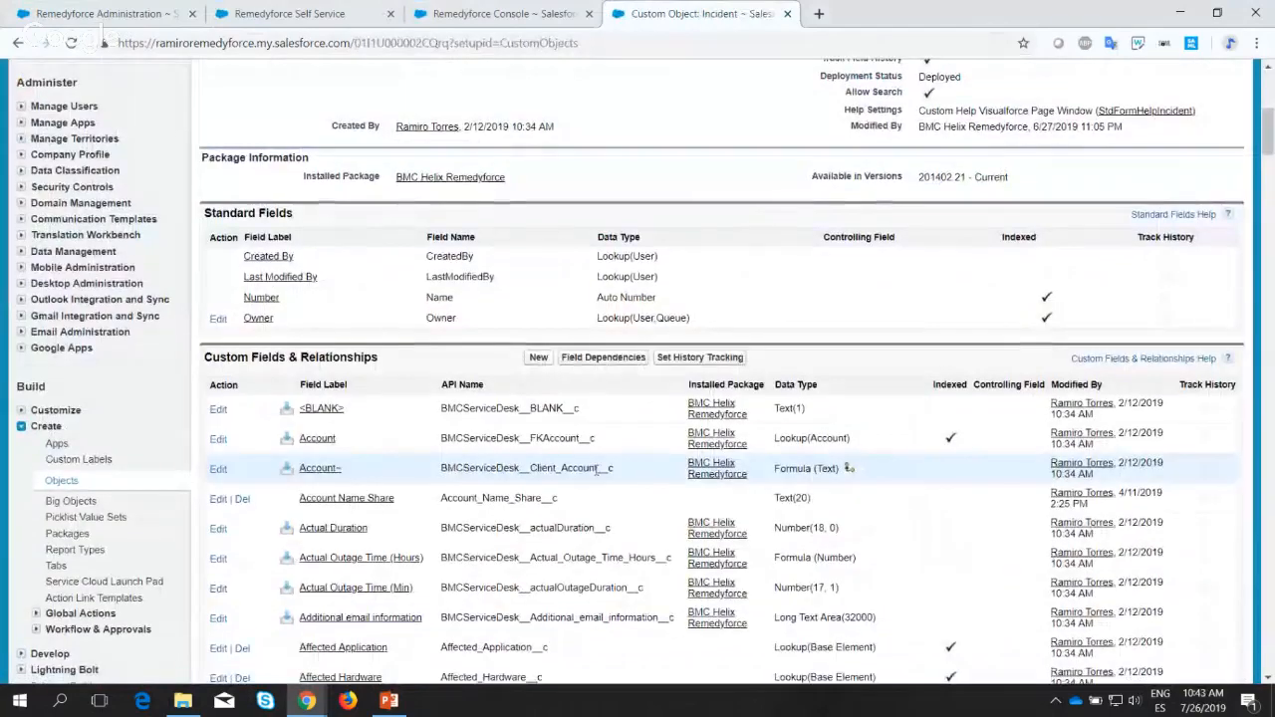
Open the Incident object's history tracking settings, search the page for "Queue", review the tracked fields and return to the object definition.
click(686, 351)
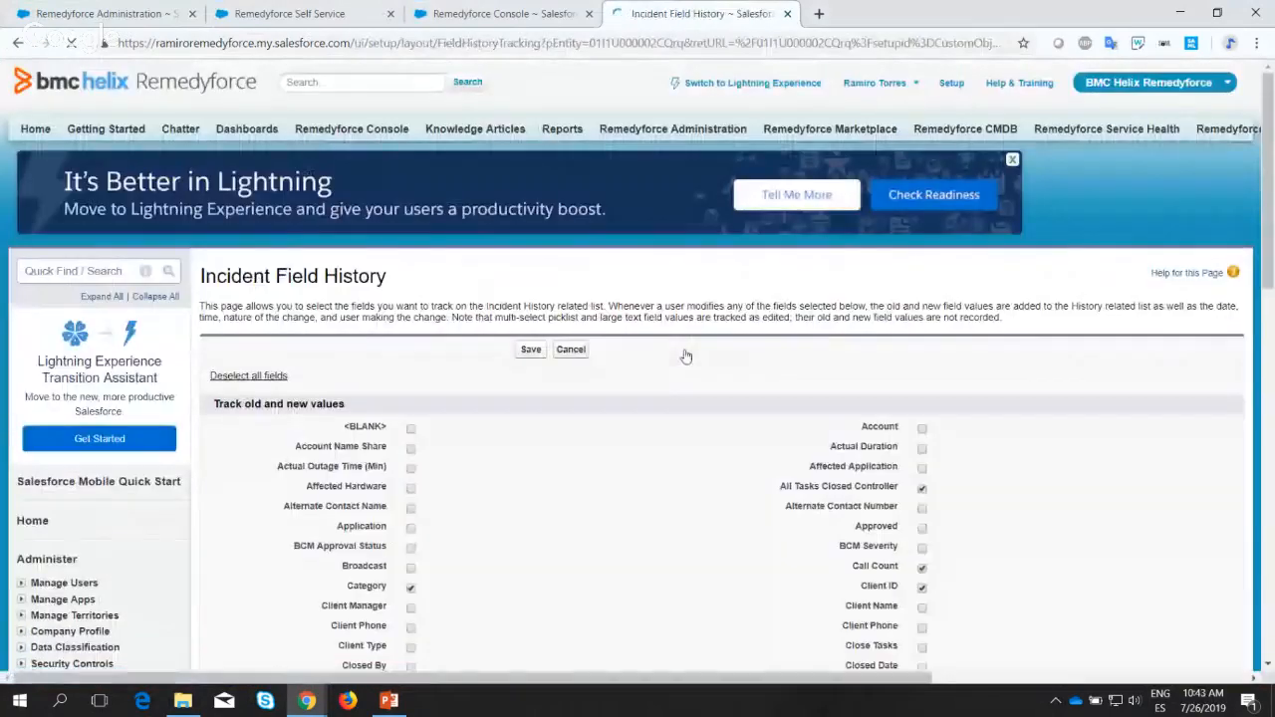
key(ctrl+f)
text(Ow)
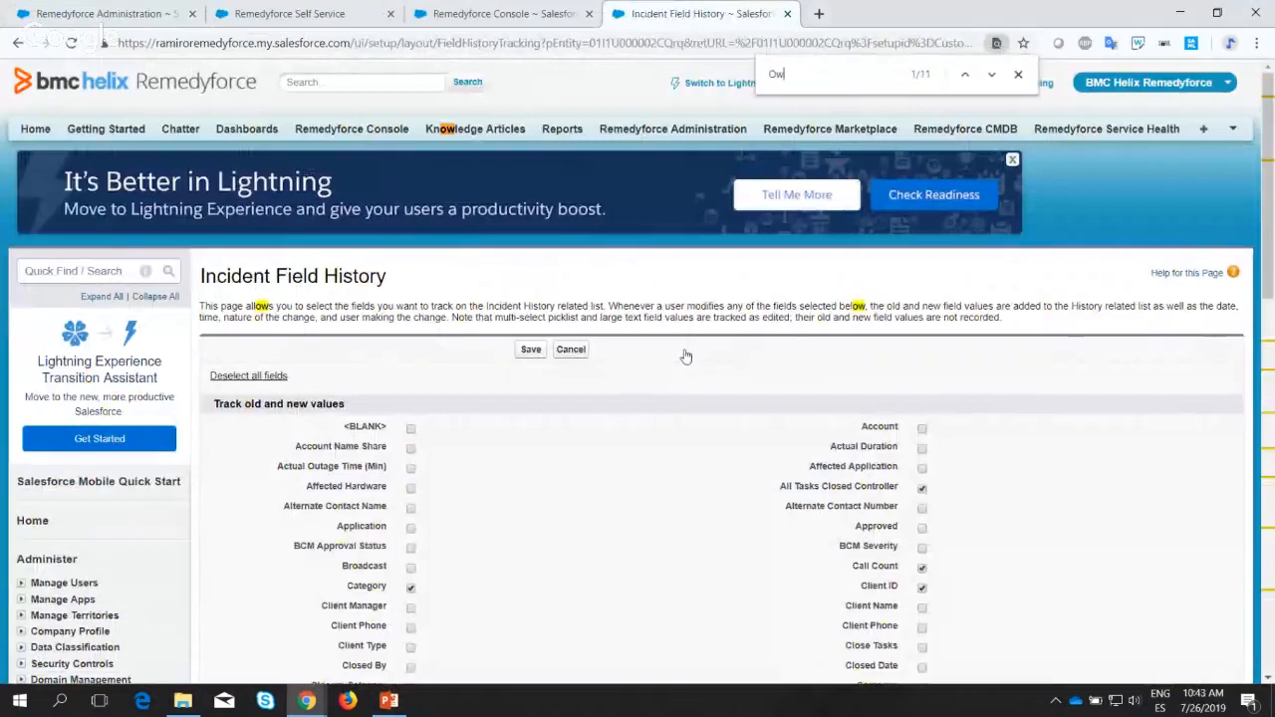
key(BackSpace)
key(BackSpace)
text(Queue)
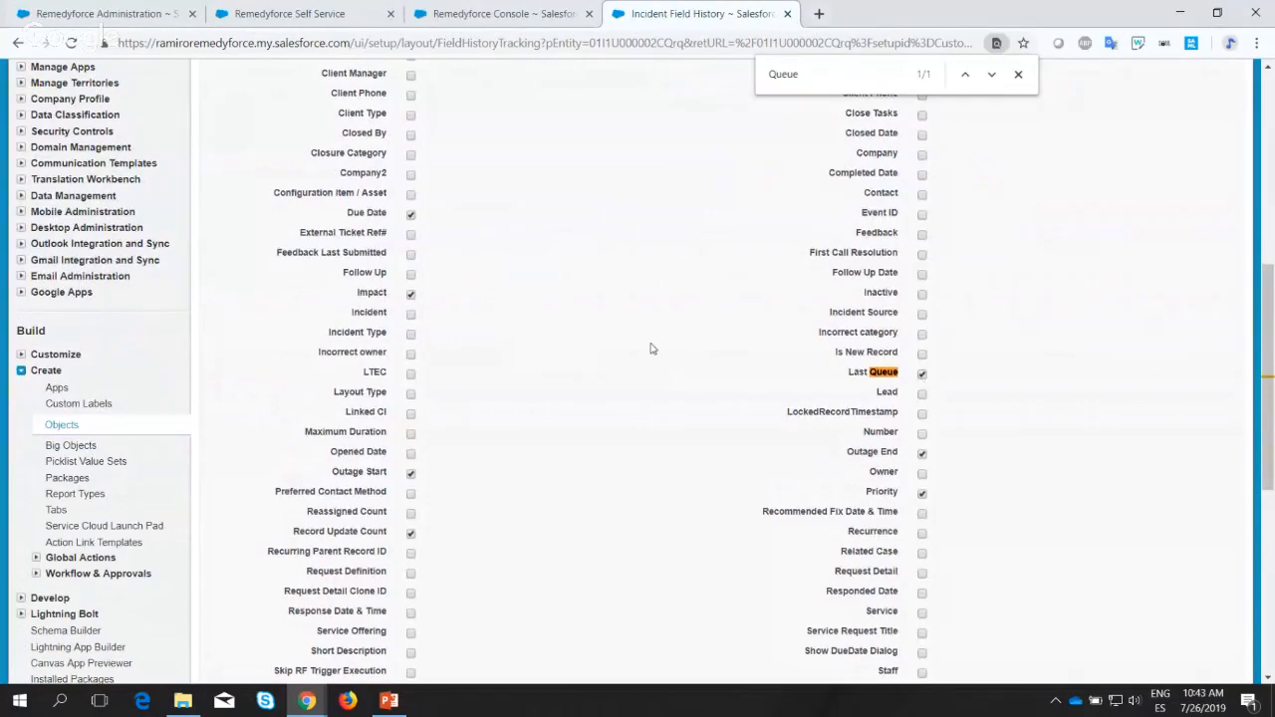
scroll(653, 349, down, 5)
scroll(652, 349, up, 10)
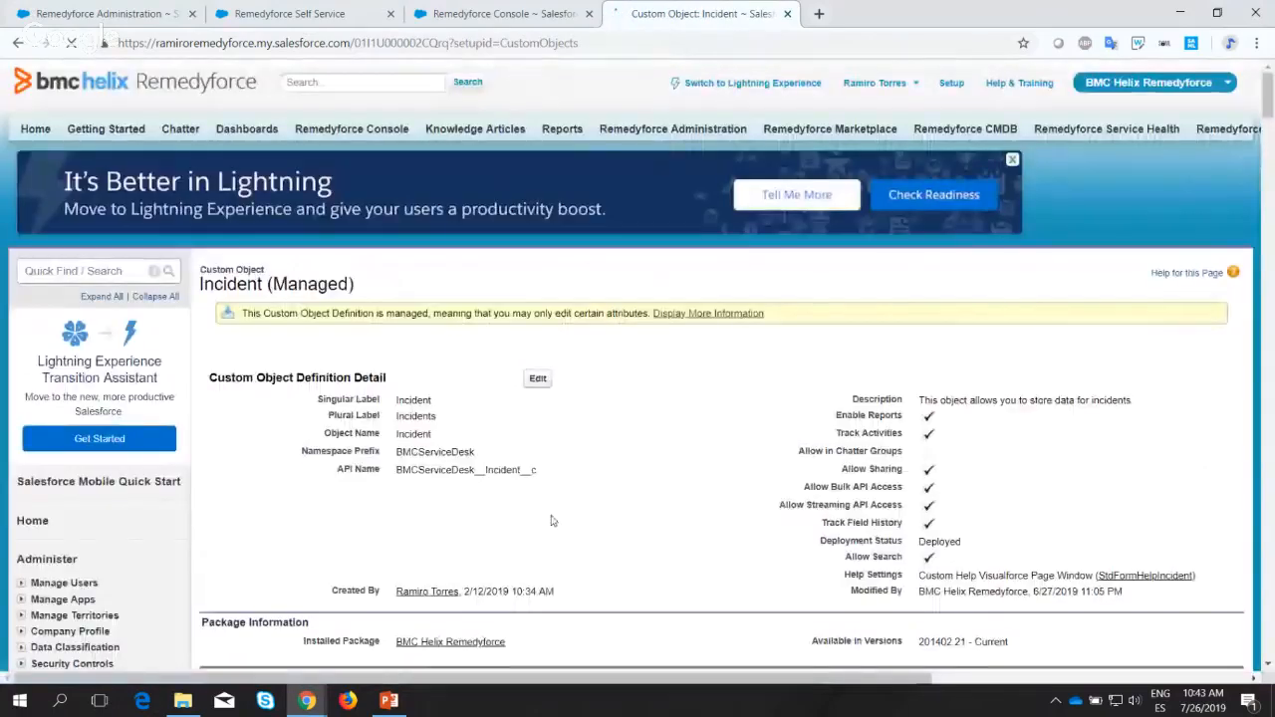
scroll(554, 522, down, 10)
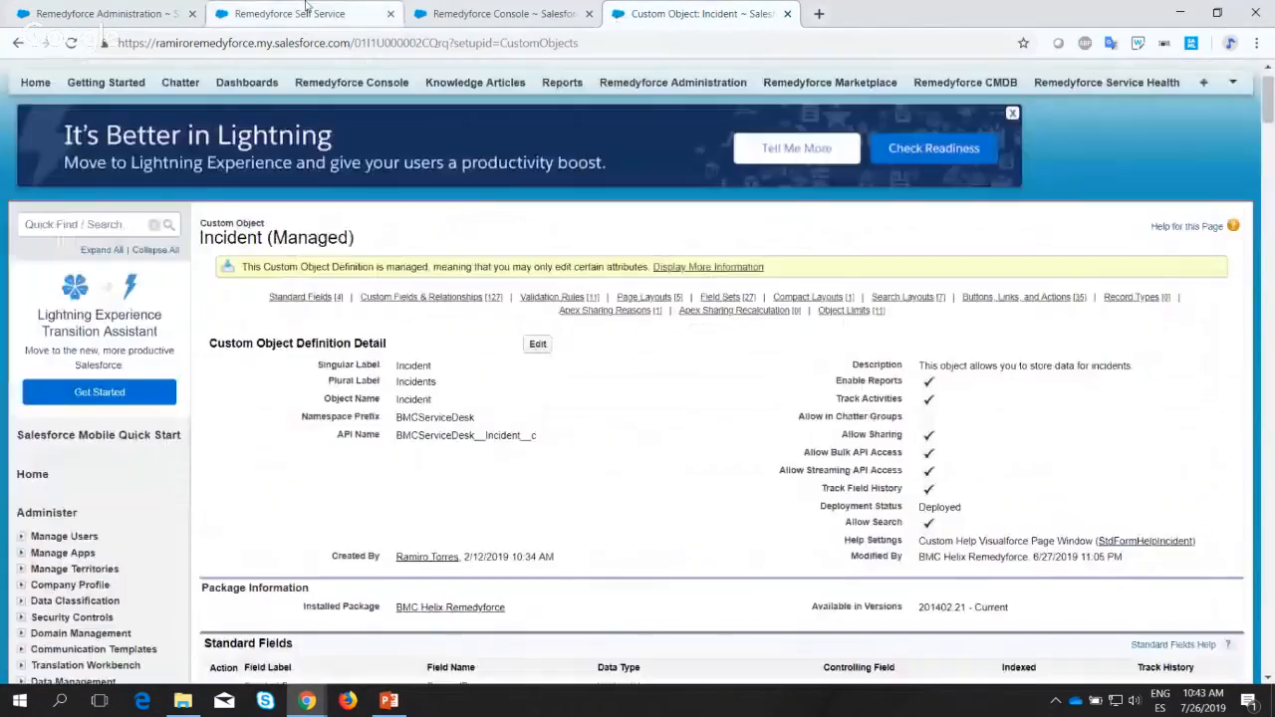
Move the Remedyforce Self Service browser tab ahead of Remedyforce Administration and show the Remedyforce Console's incident list.
drag(299, 13, 75, 5)
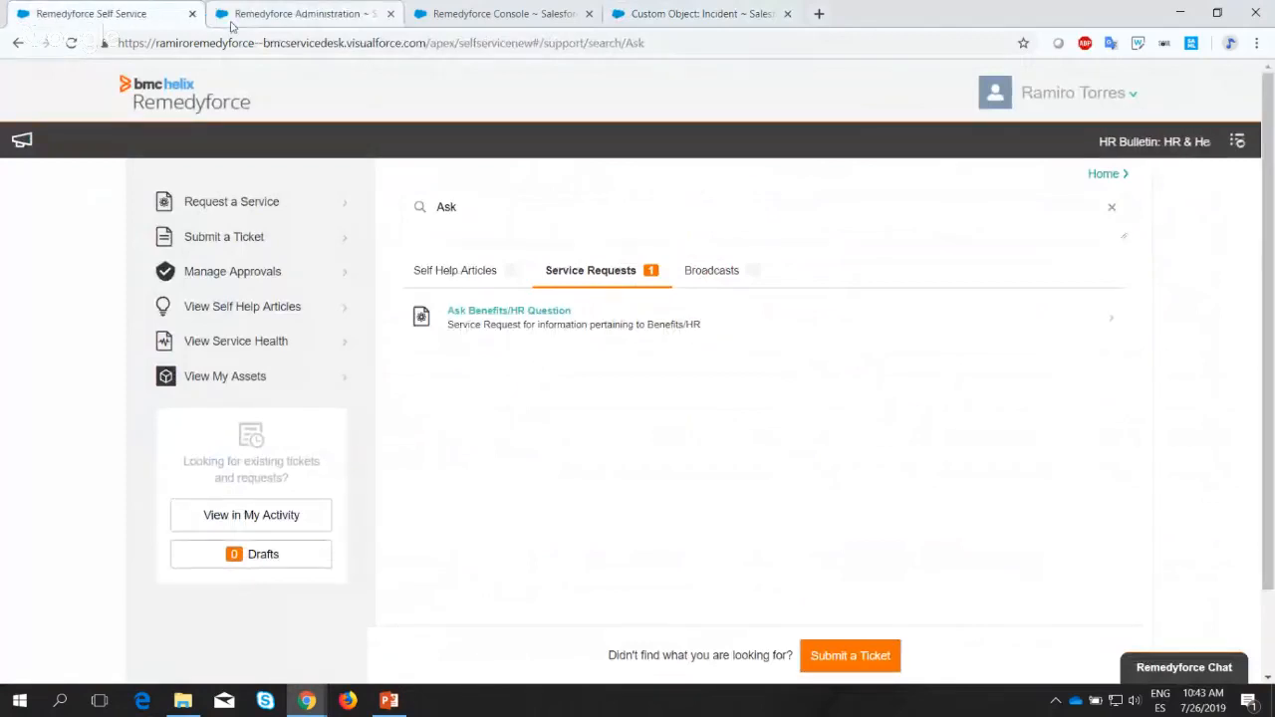
click(464, 13)
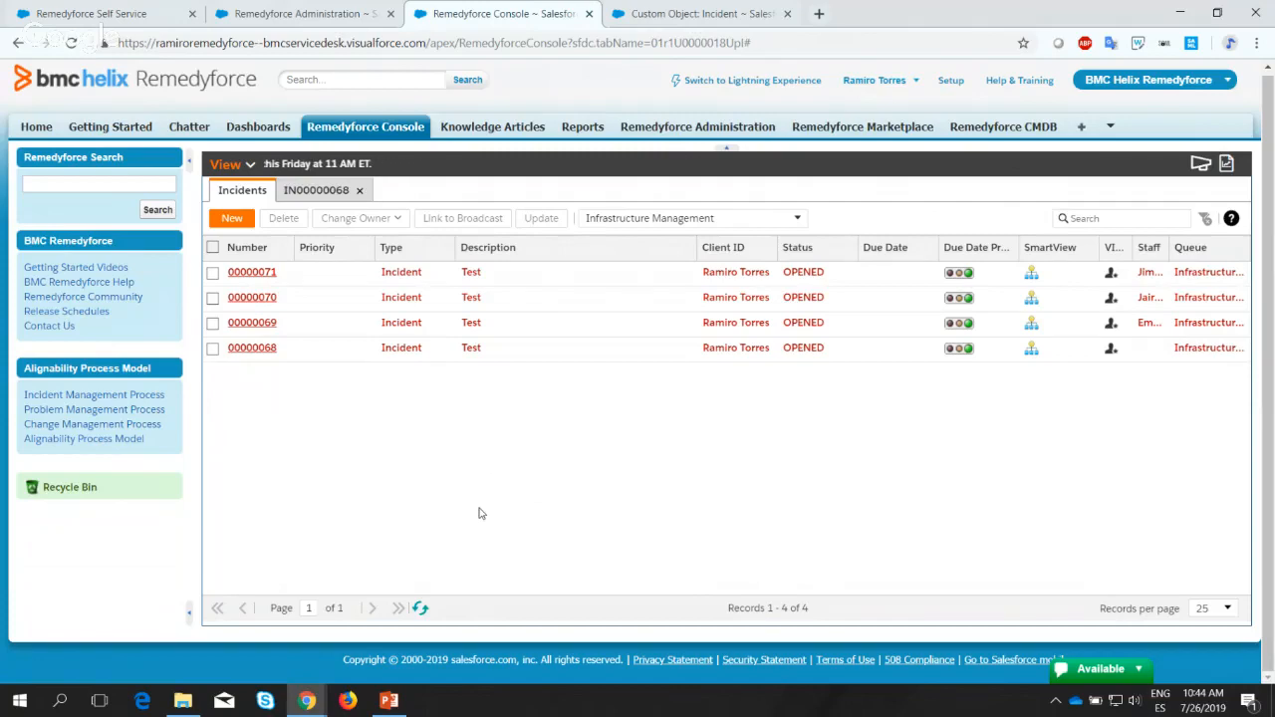
click(820, 14)
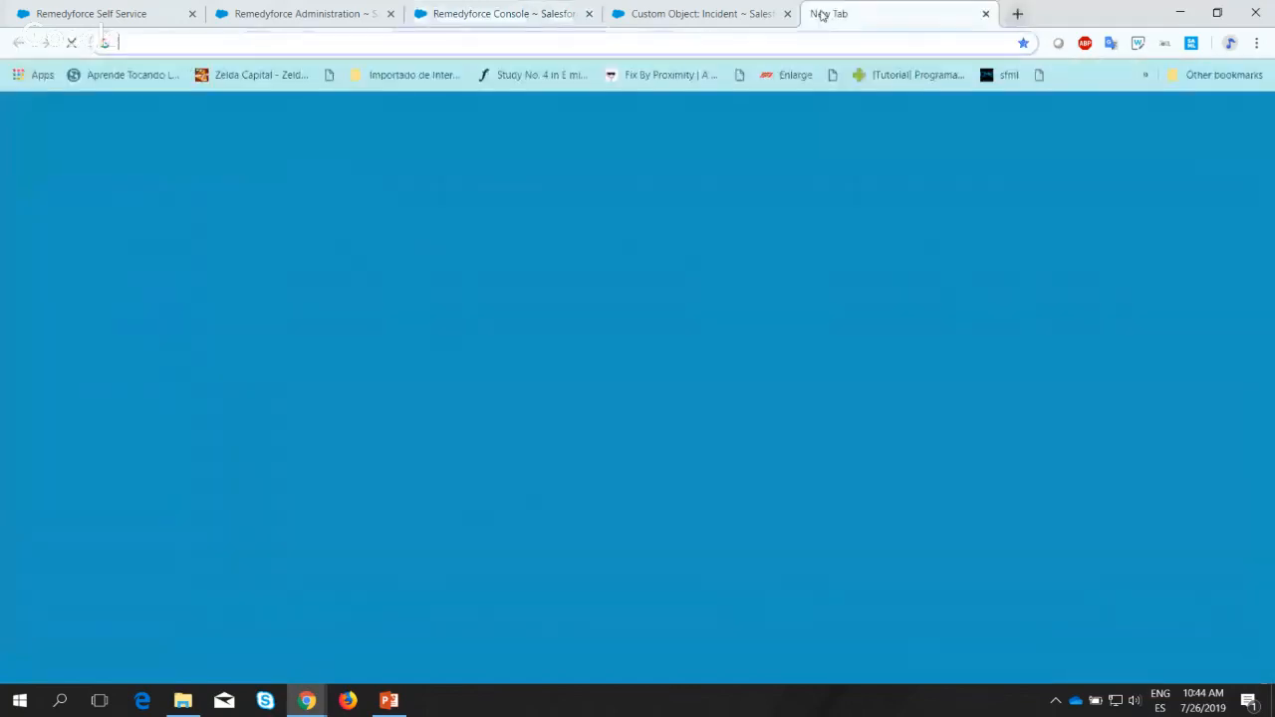
text(commu)
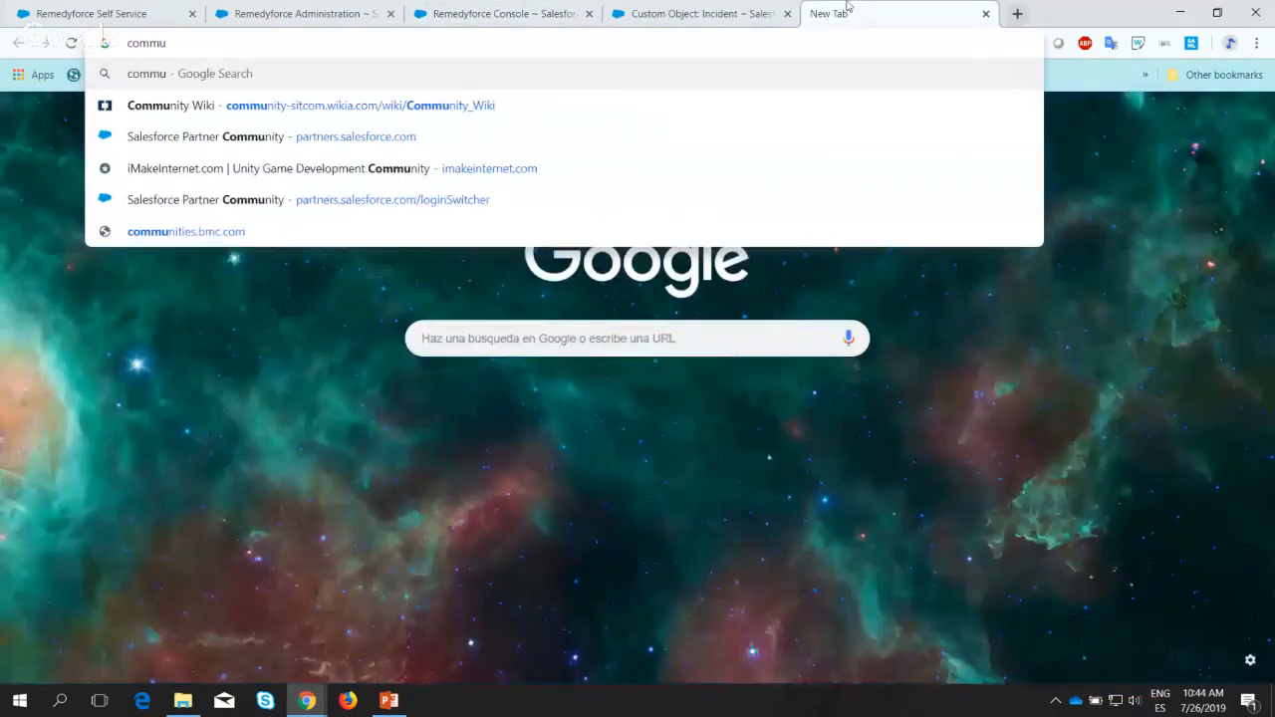
click(719, 12)
click(871, 46)
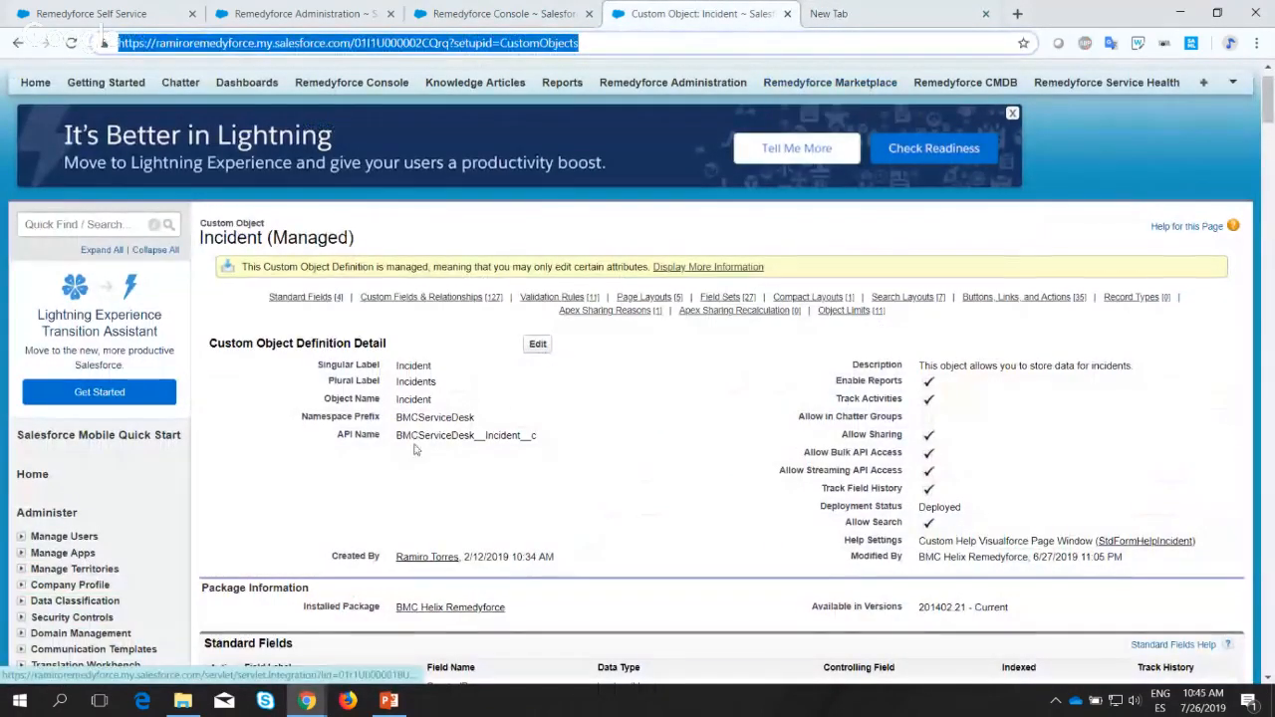
click(347, 699)
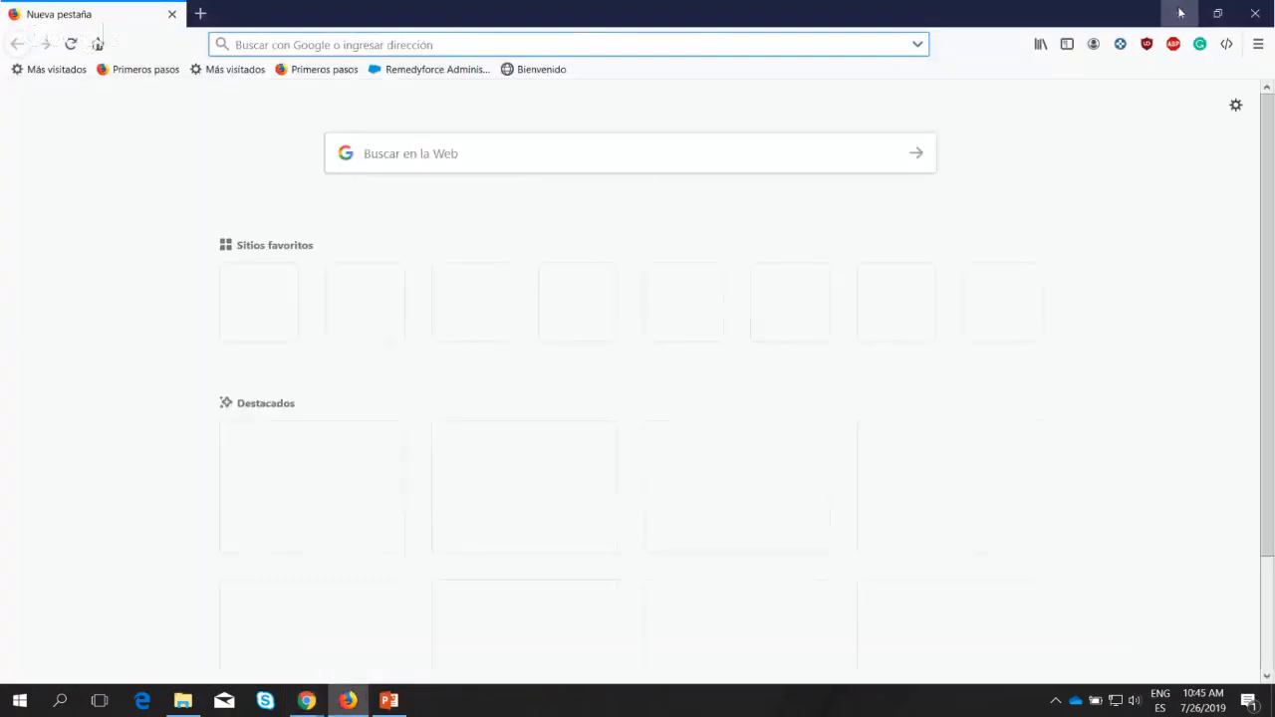
click(1176, 12)
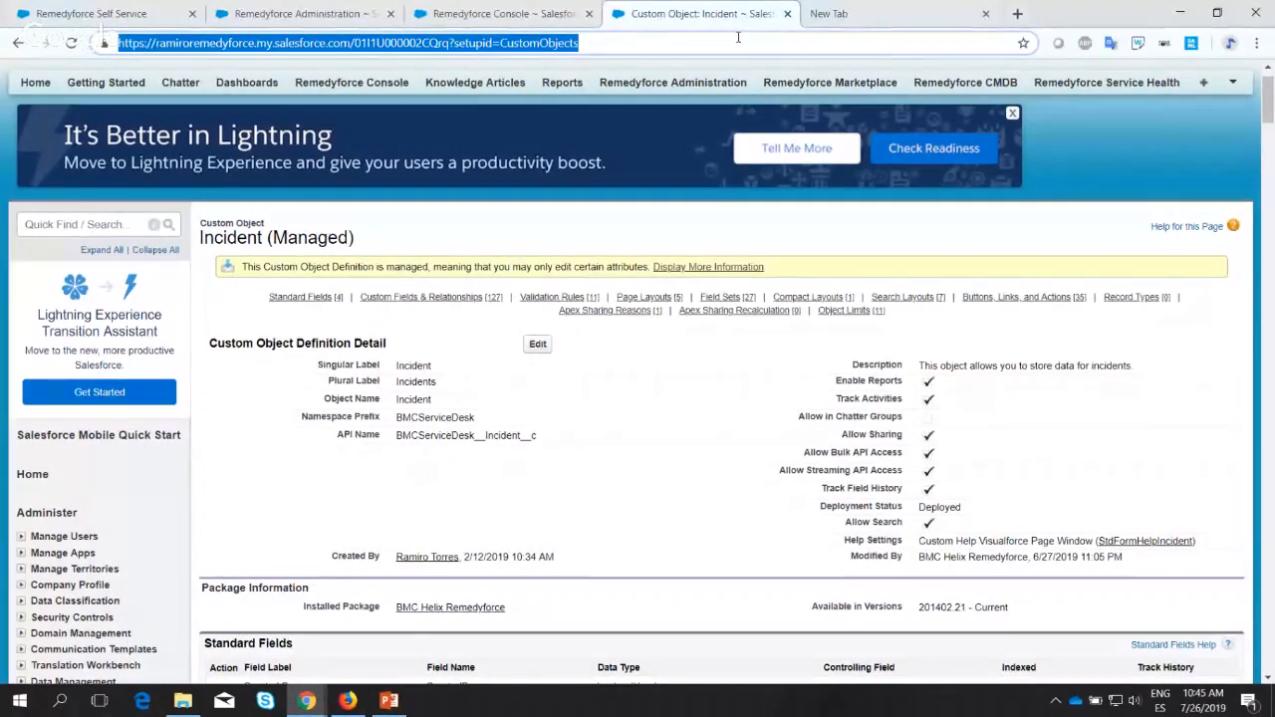
Return to Record Assignment in Remedyforce Administration and open the Staff Auto Assignment configuration.
click(505, 17)
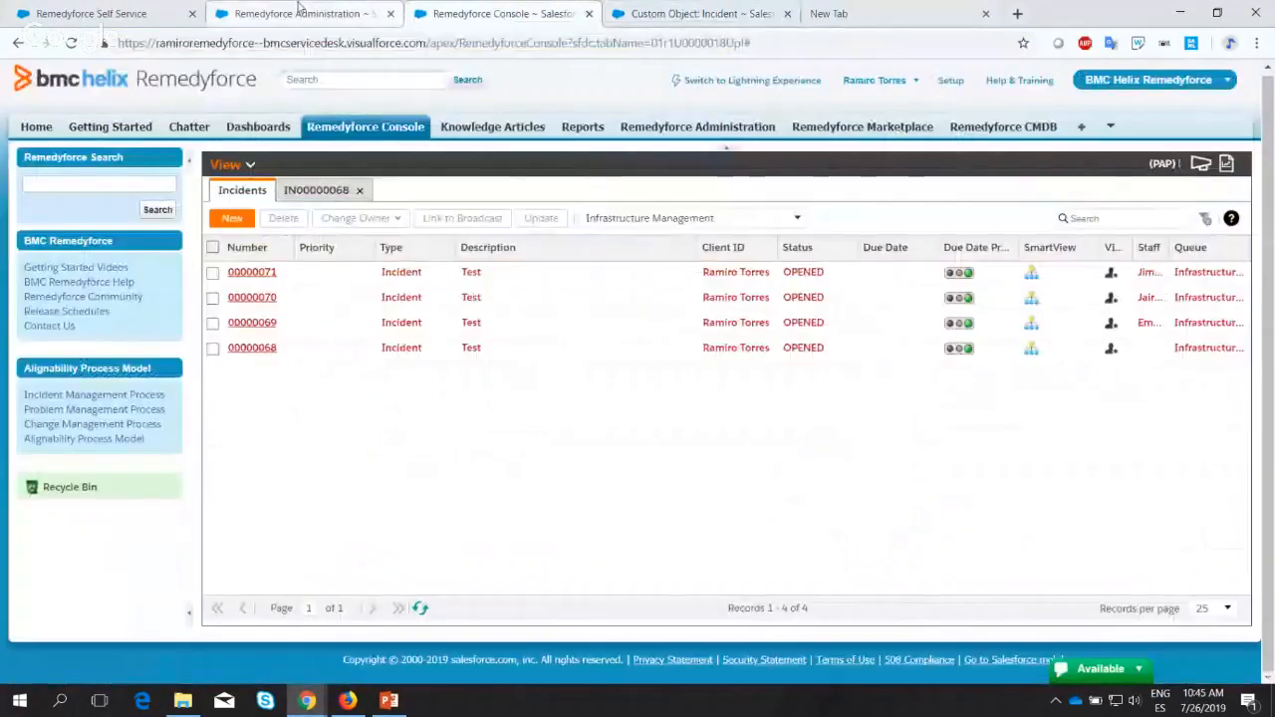
click(382, 22)
scroll(426, 185, down, 1)
scroll(425, 189, up, 3)
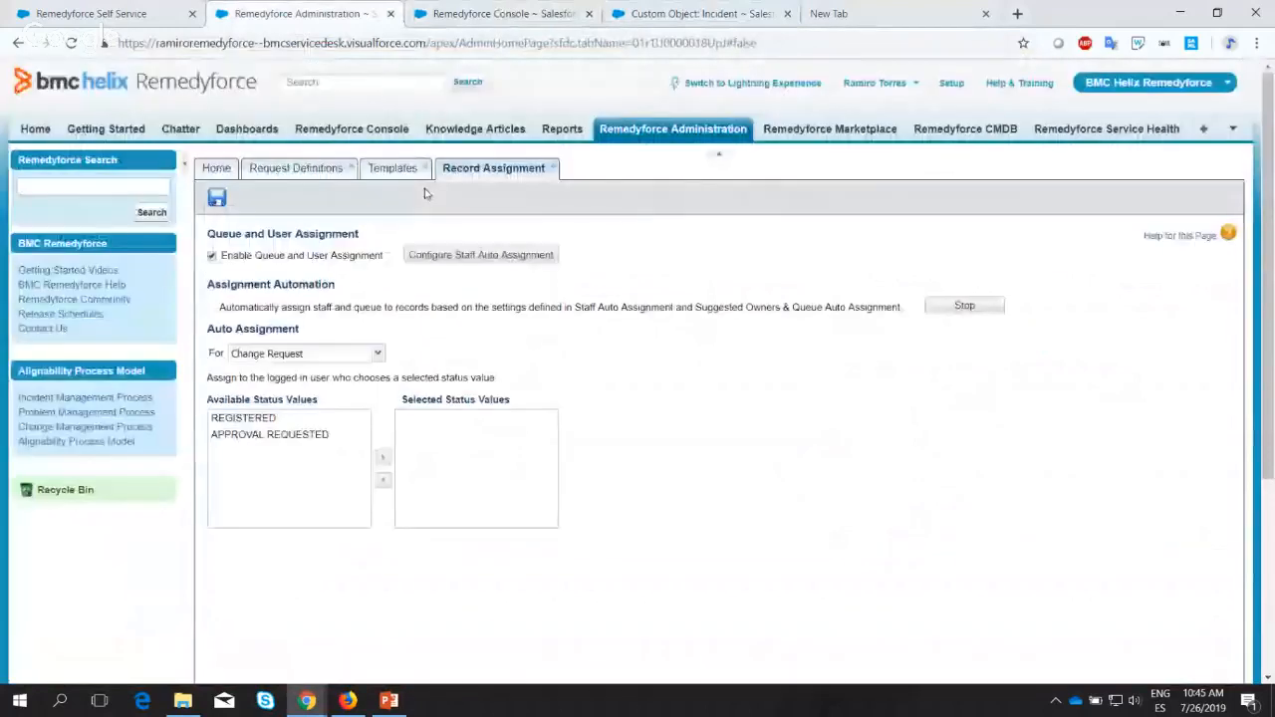
click(216, 169)
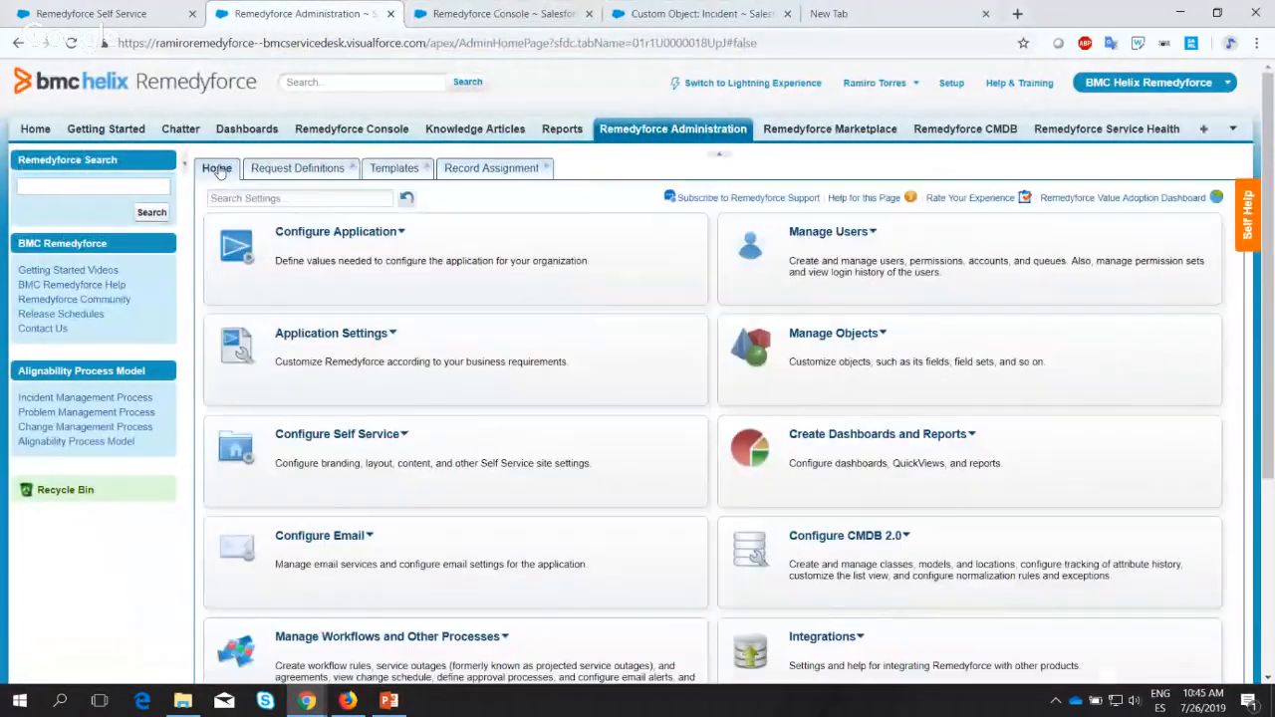
click(466, 170)
click(482, 256)
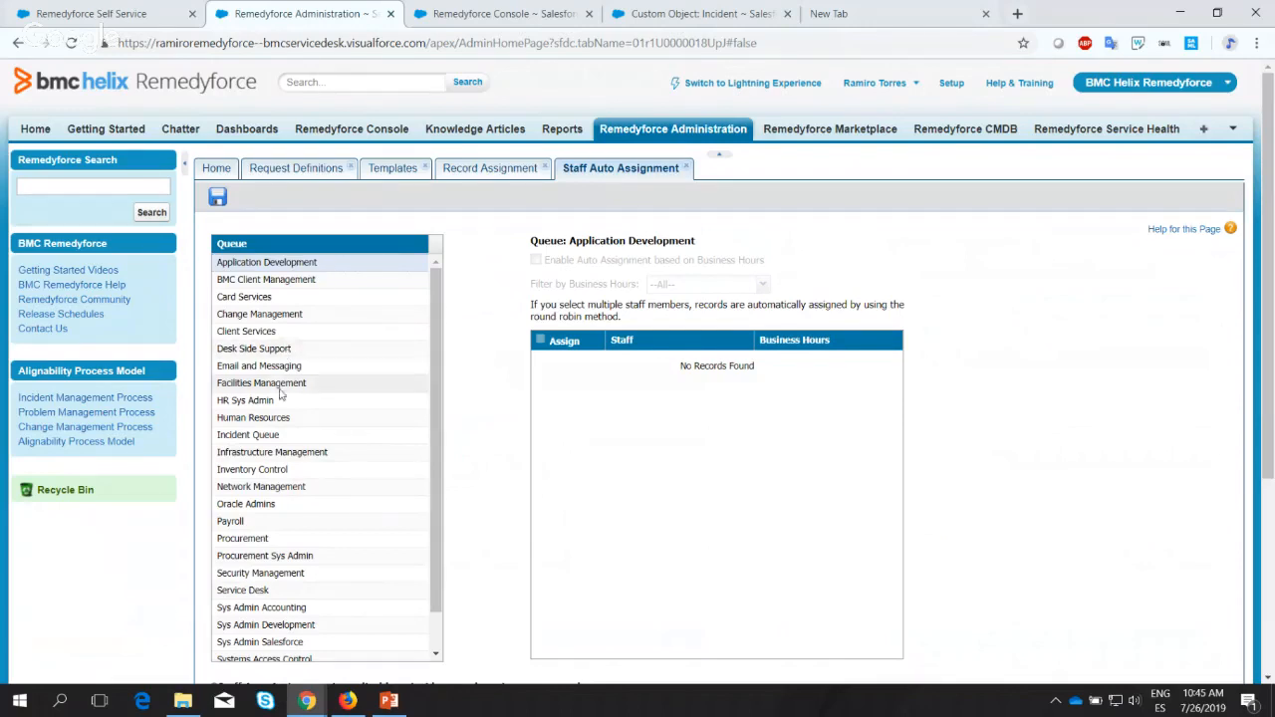
Exclude the first listed staff member from auto assignment in the Infrastructure Management queue and save the record.
click(257, 452)
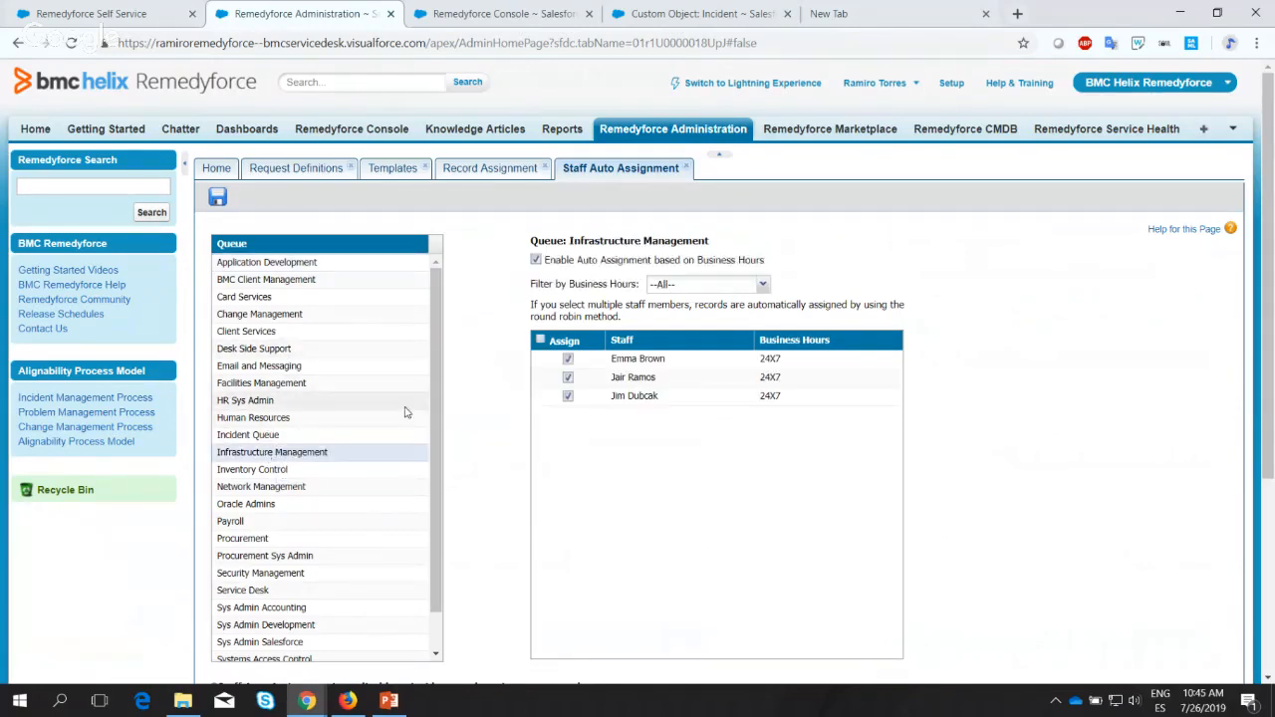
click(568, 360)
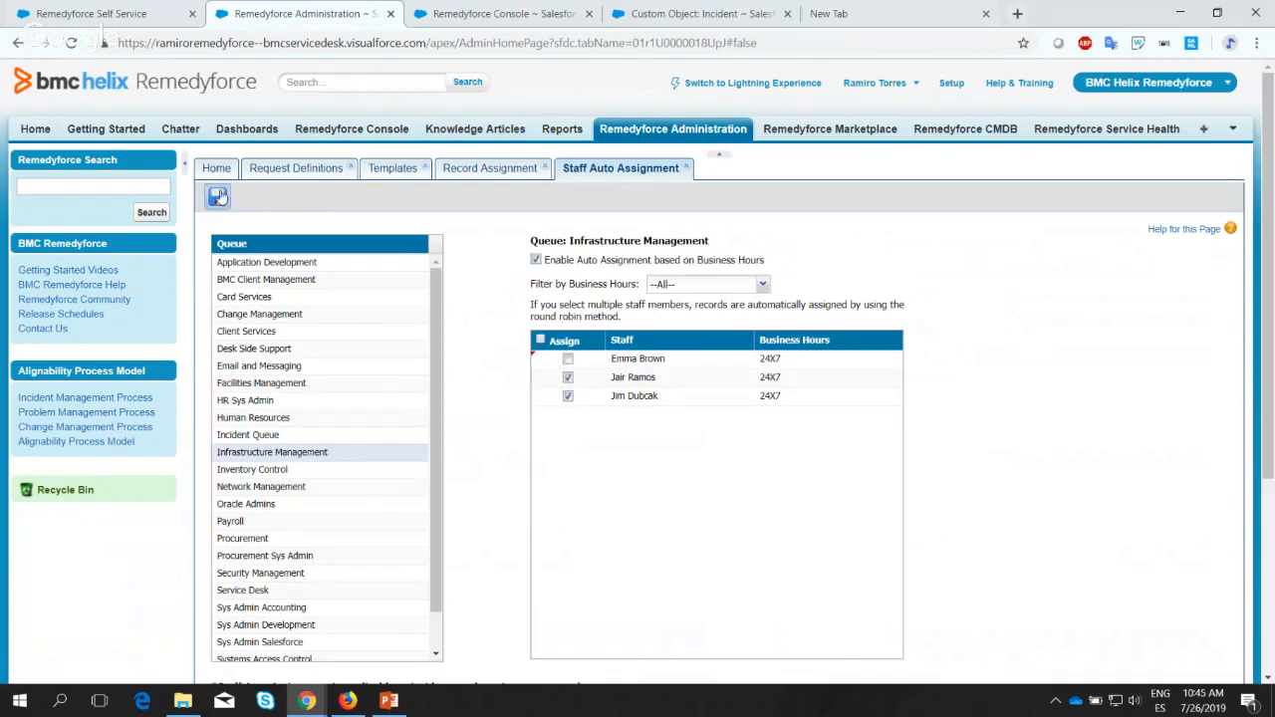
click(218, 197)
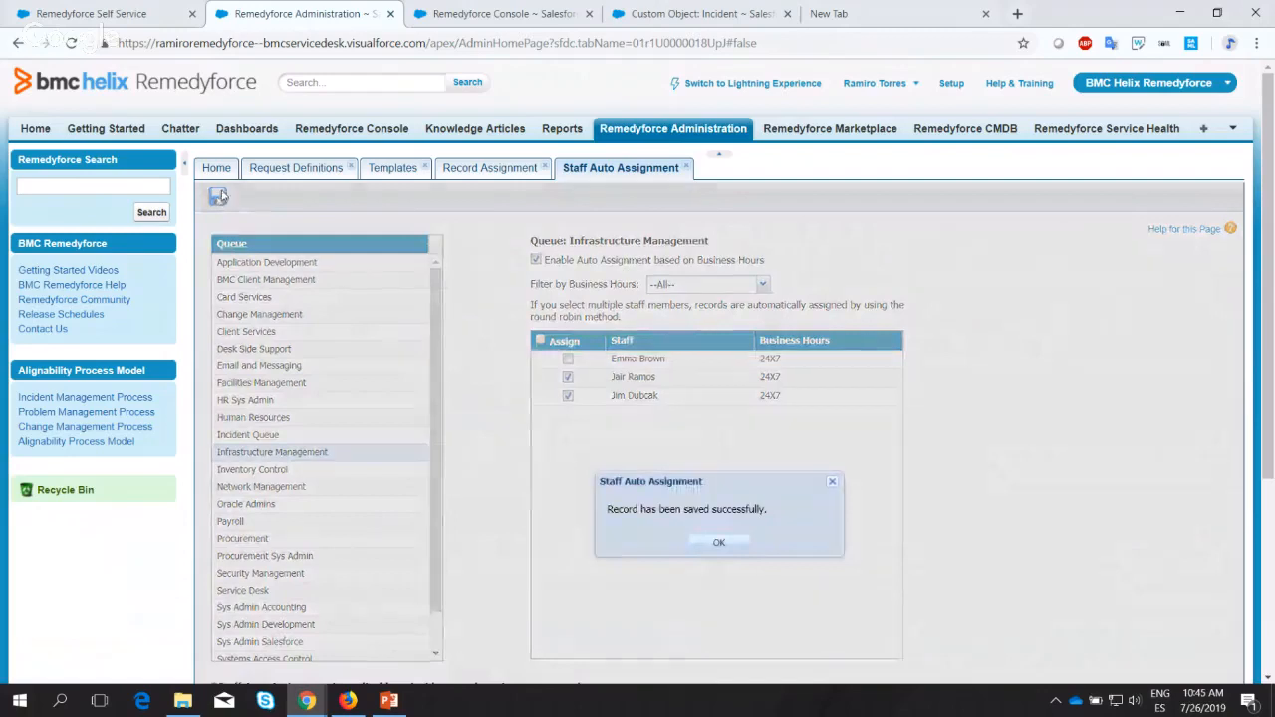
click(730, 548)
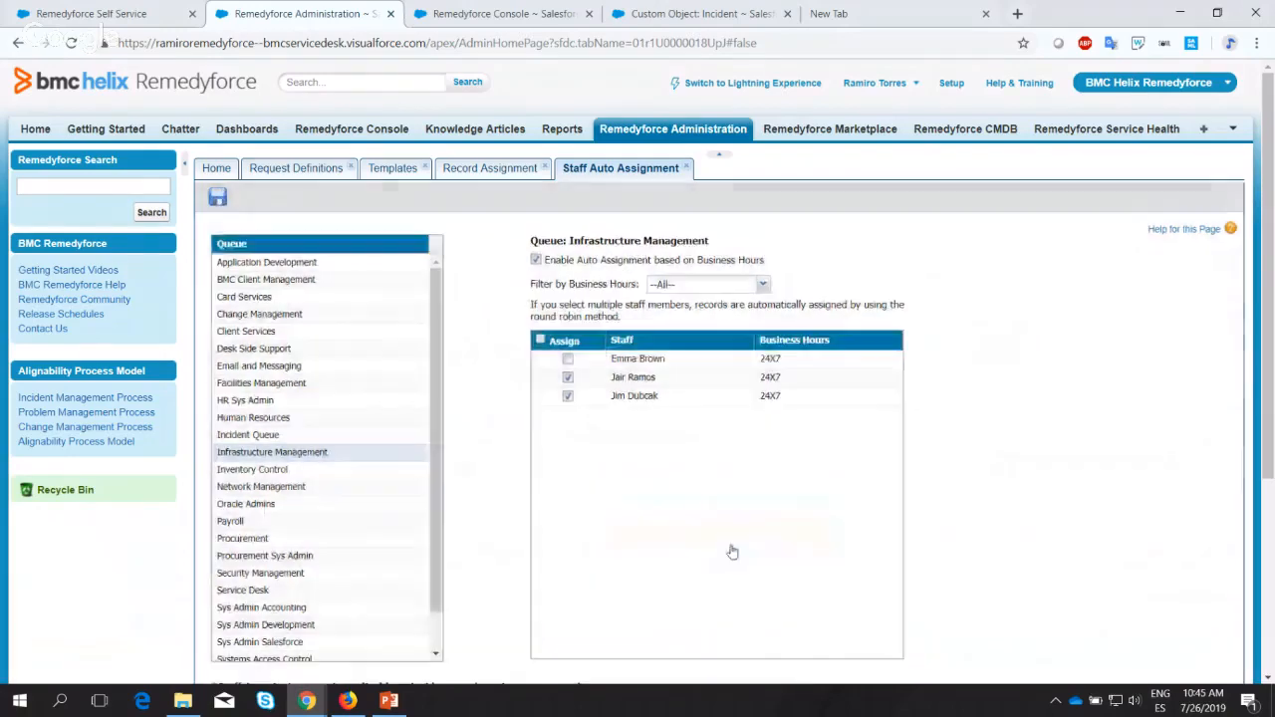
click(492, 14)
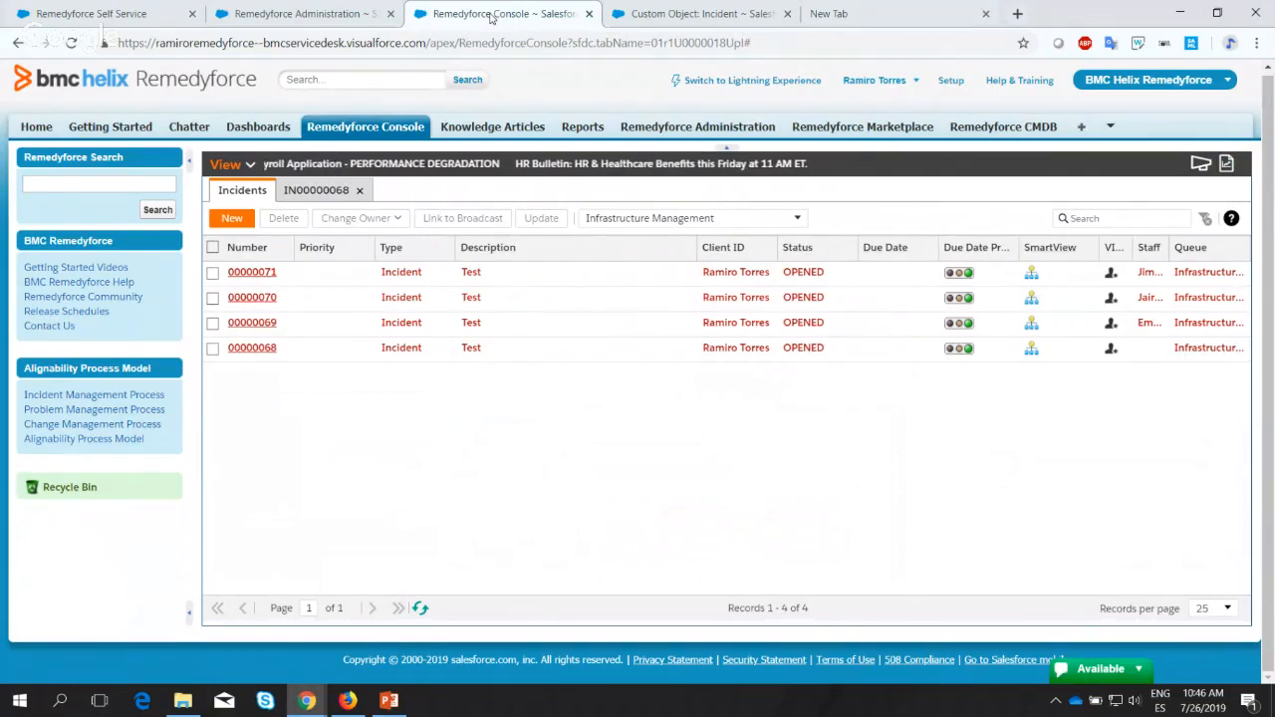
click(657, 42)
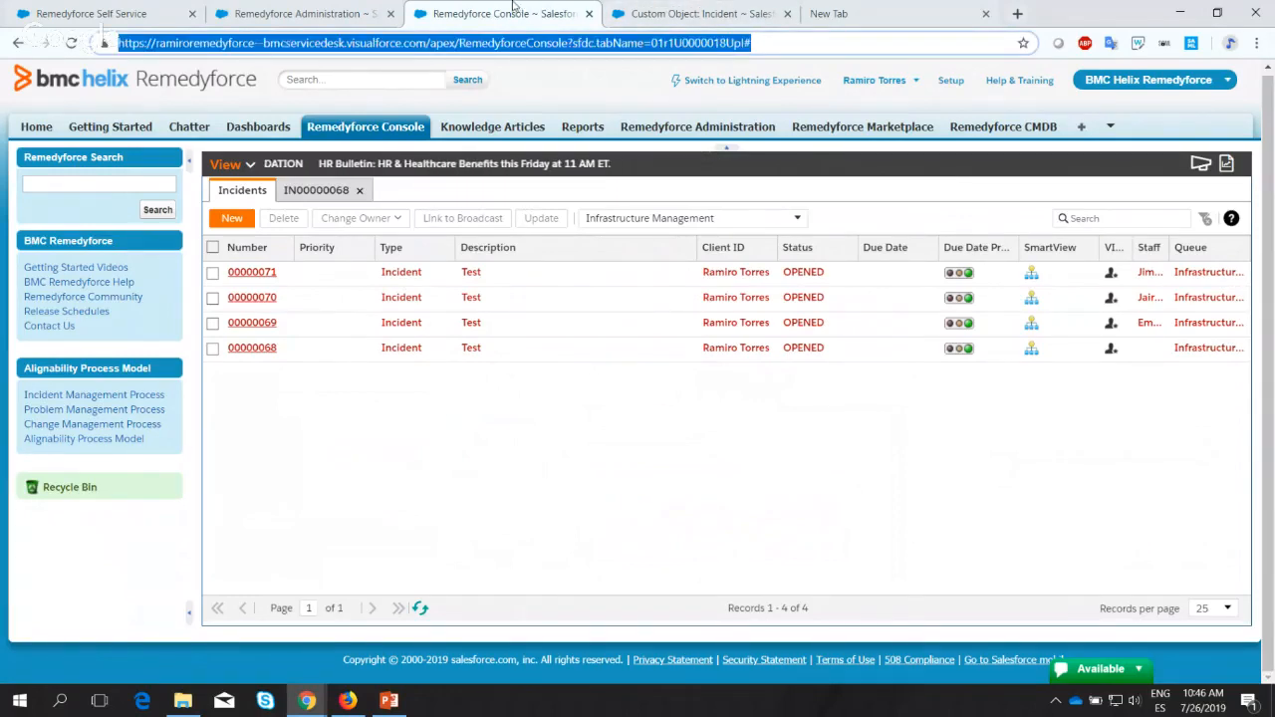
click(299, 13)
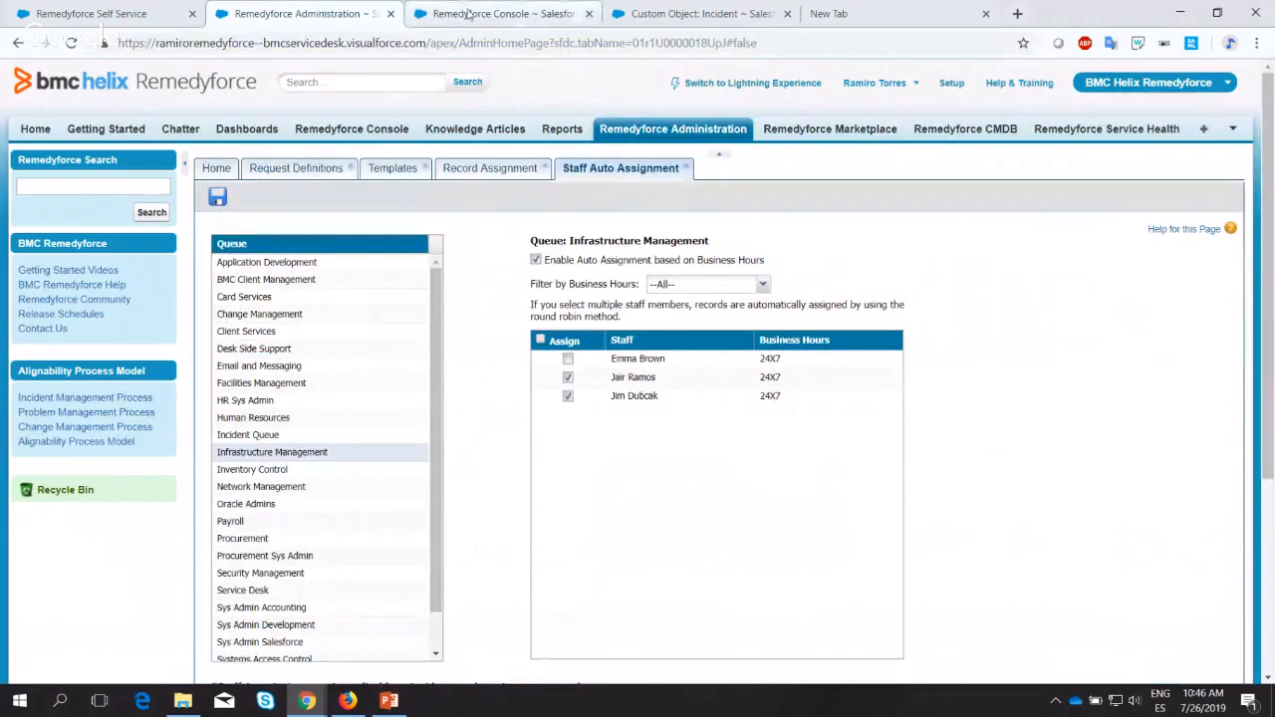
click(468, 13)
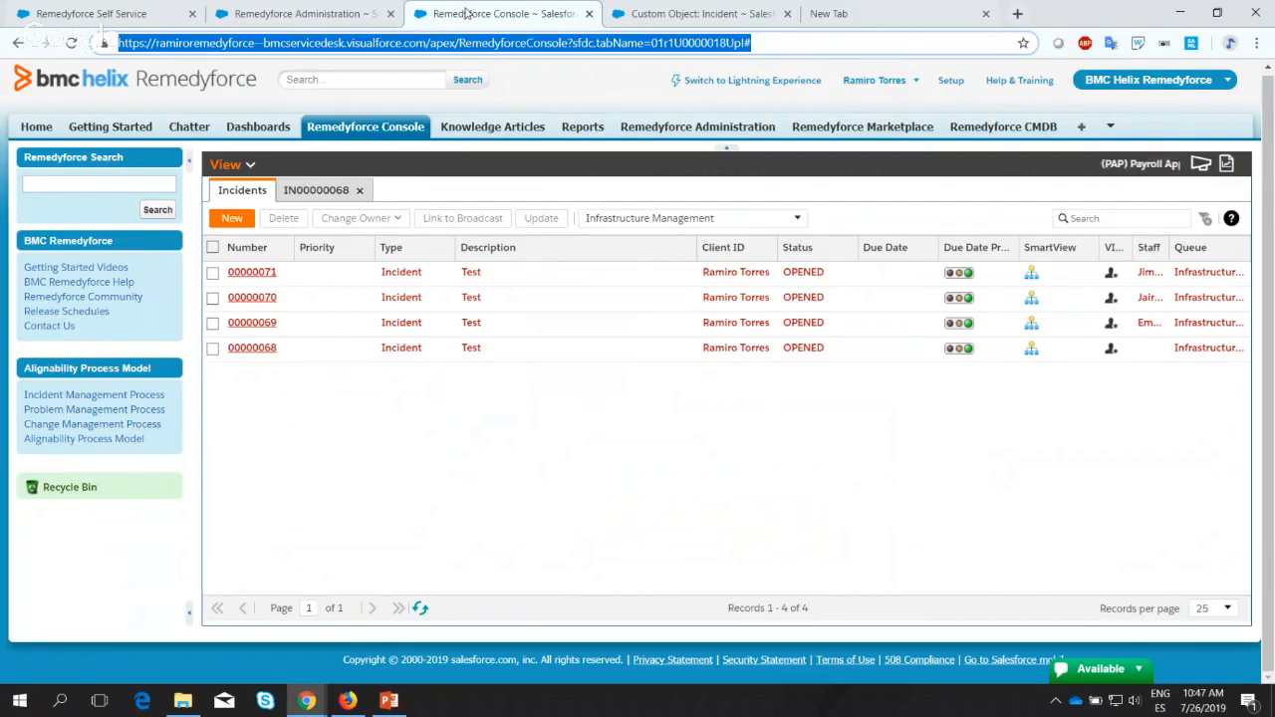
Search the web for "bmc communities" in place of the Incident object page and open the BMC Communities welcome page.
click(824, 13)
text(commu)
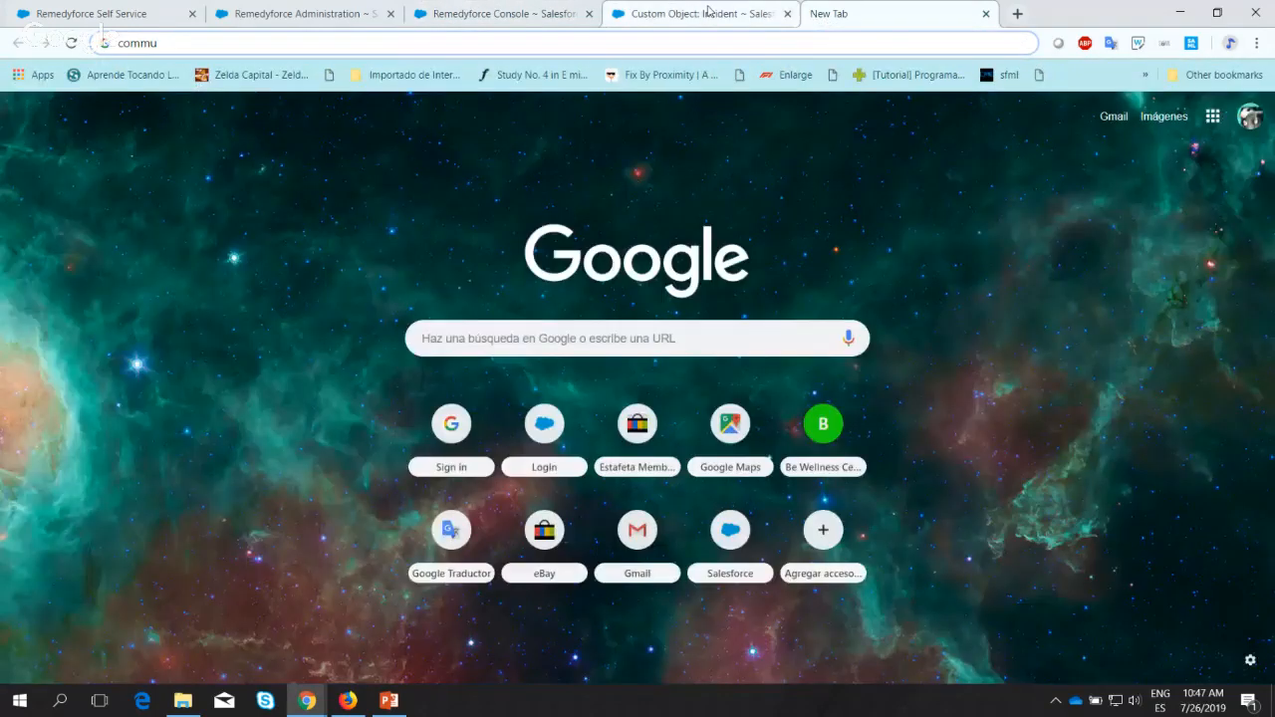
click(725, 13)
click(619, 44)
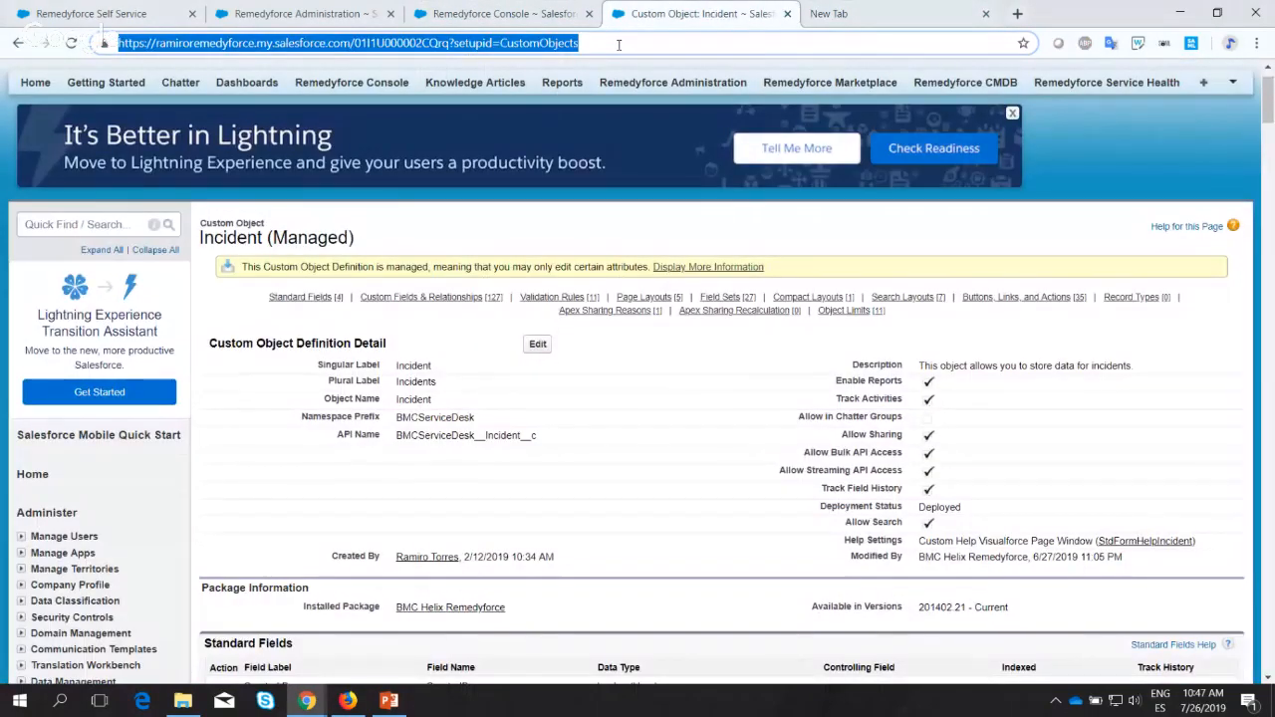
text(bmc communities)
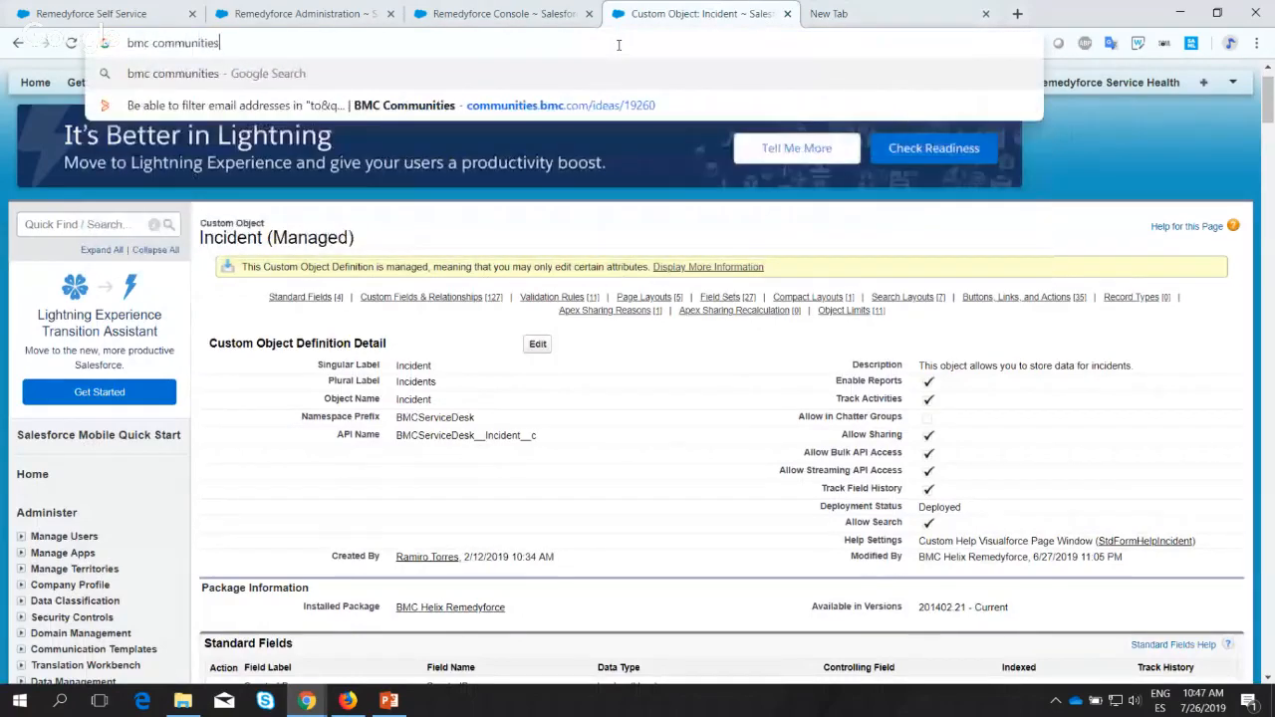
key(Return)
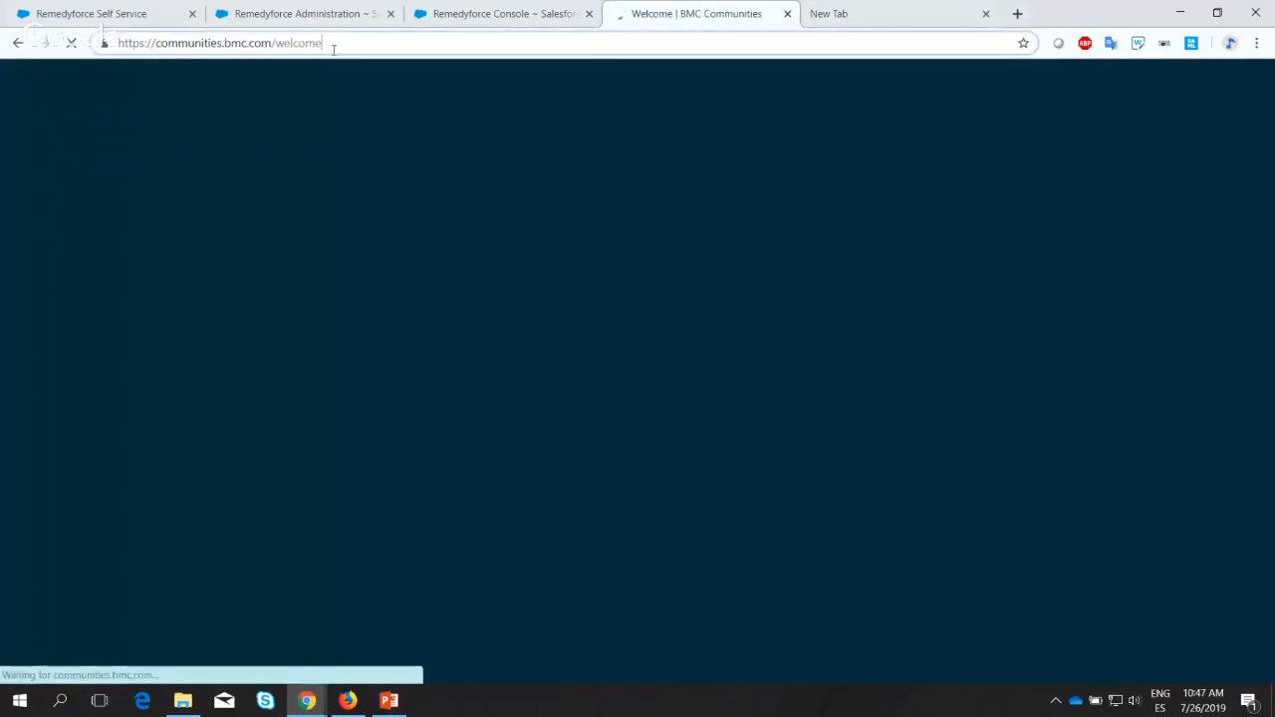
Look at the list of groups on BMC Communities and return to the site's welcome page.
click(334, 49)
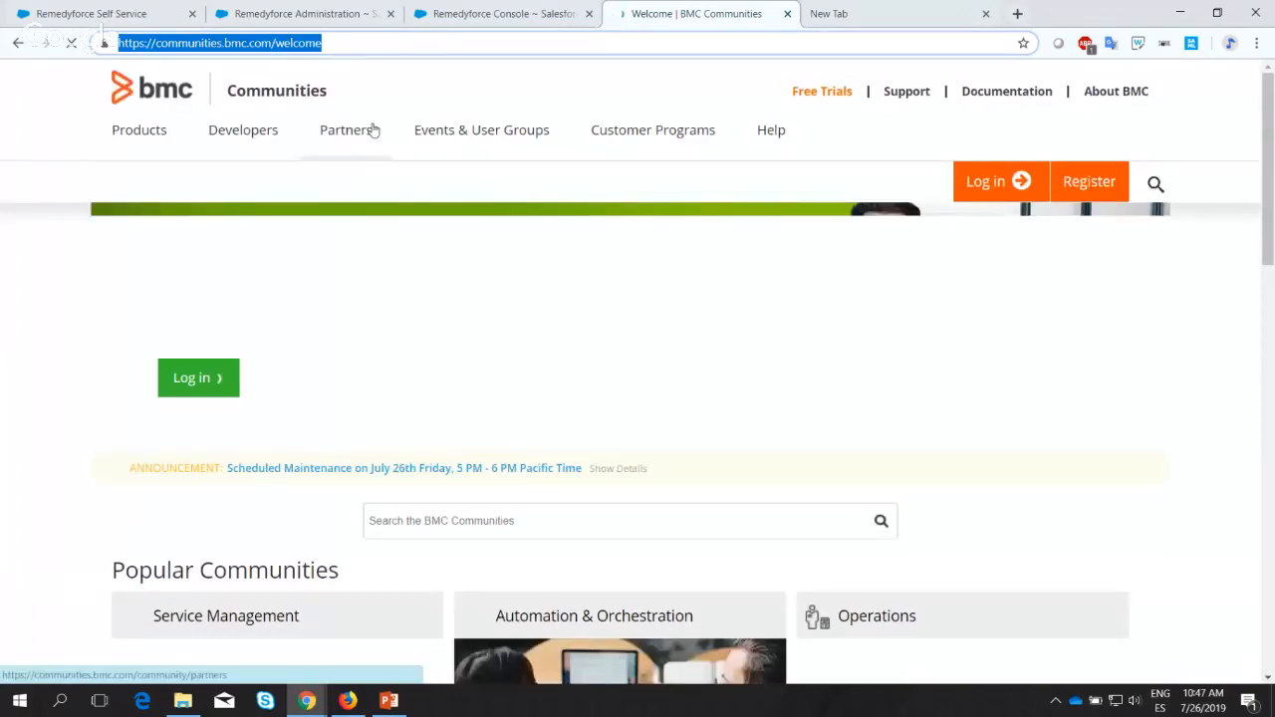
drag(435, 115, 203, 54)
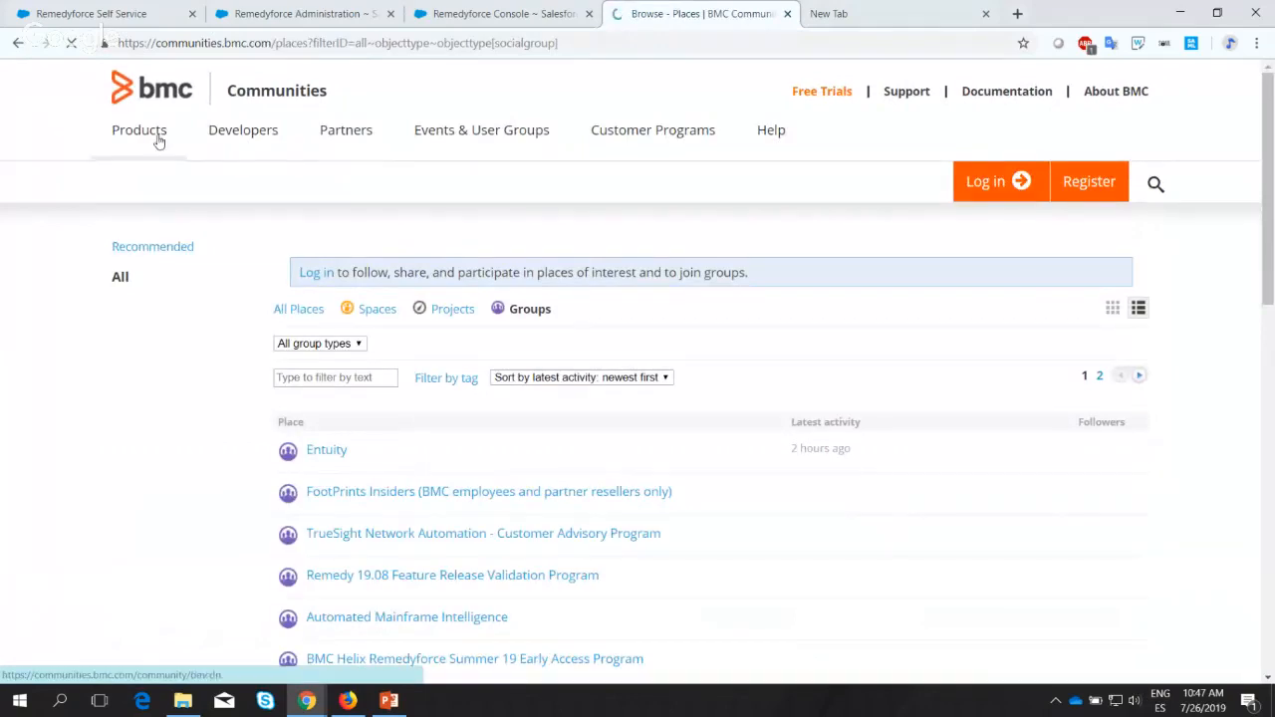
click(169, 91)
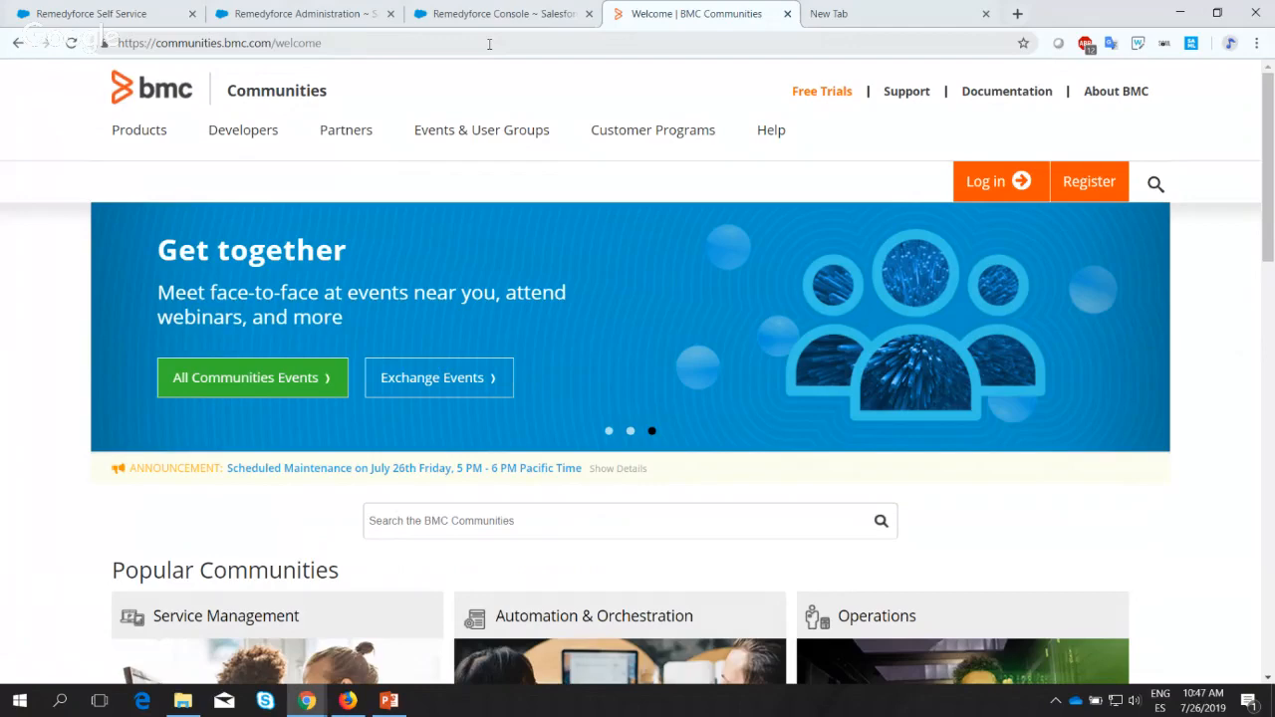
Go back to the Remedyforce Console and refresh the Infrastructure Management incident list.
click(305, 10)
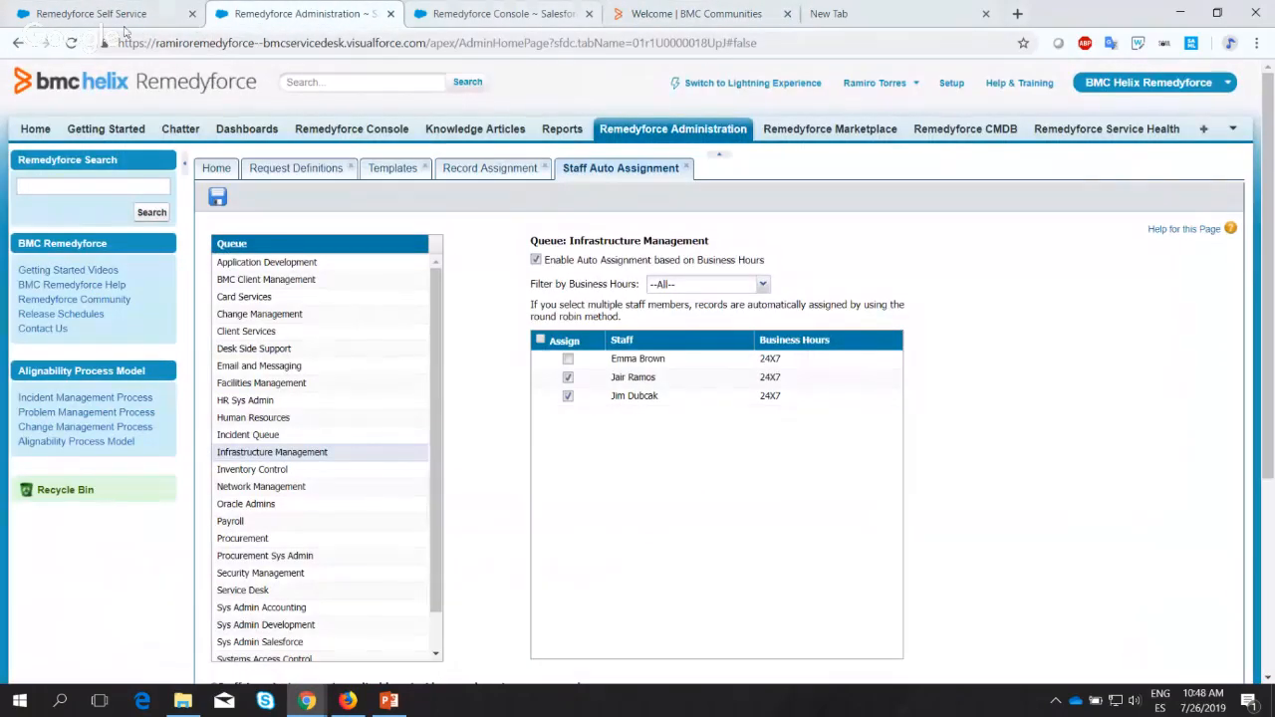
click(124, 14)
click(438, 12)
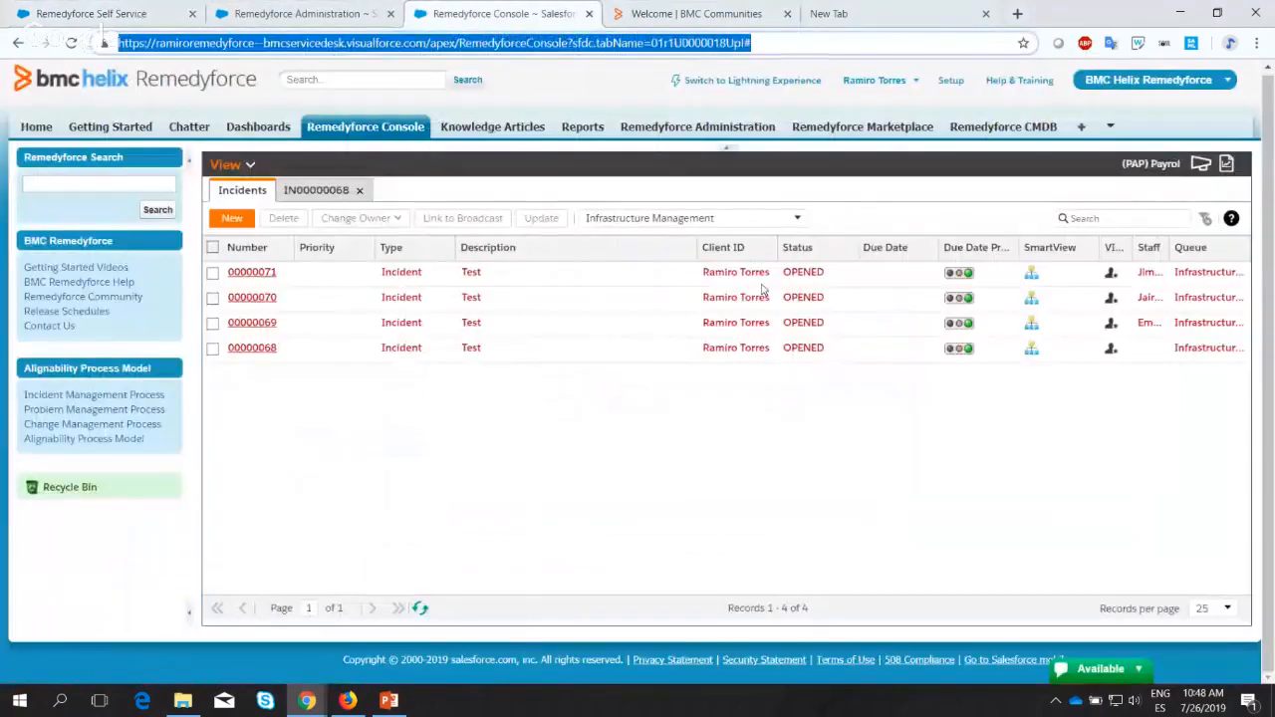
click(419, 608)
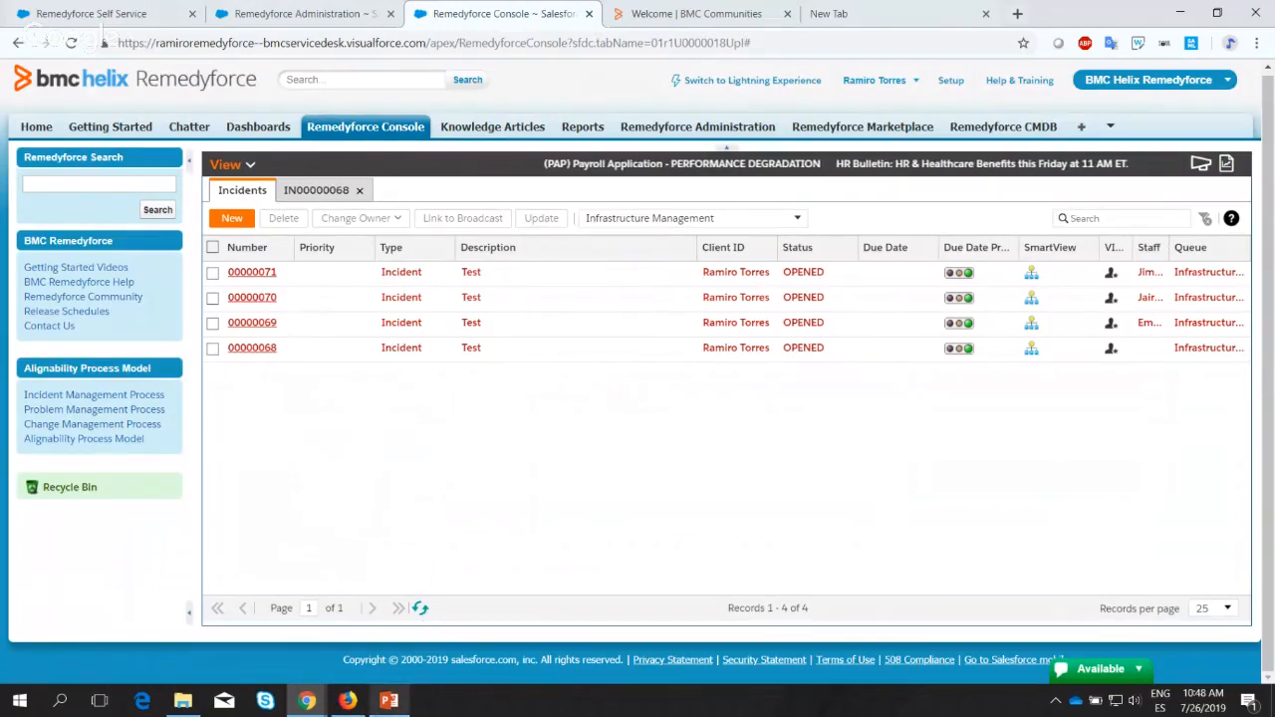
Switch to the PowerPoint webinar presentation, start its slide show from the beginning and advance to the Thank You slide.
key(alt+Tab)
click(153, 435)
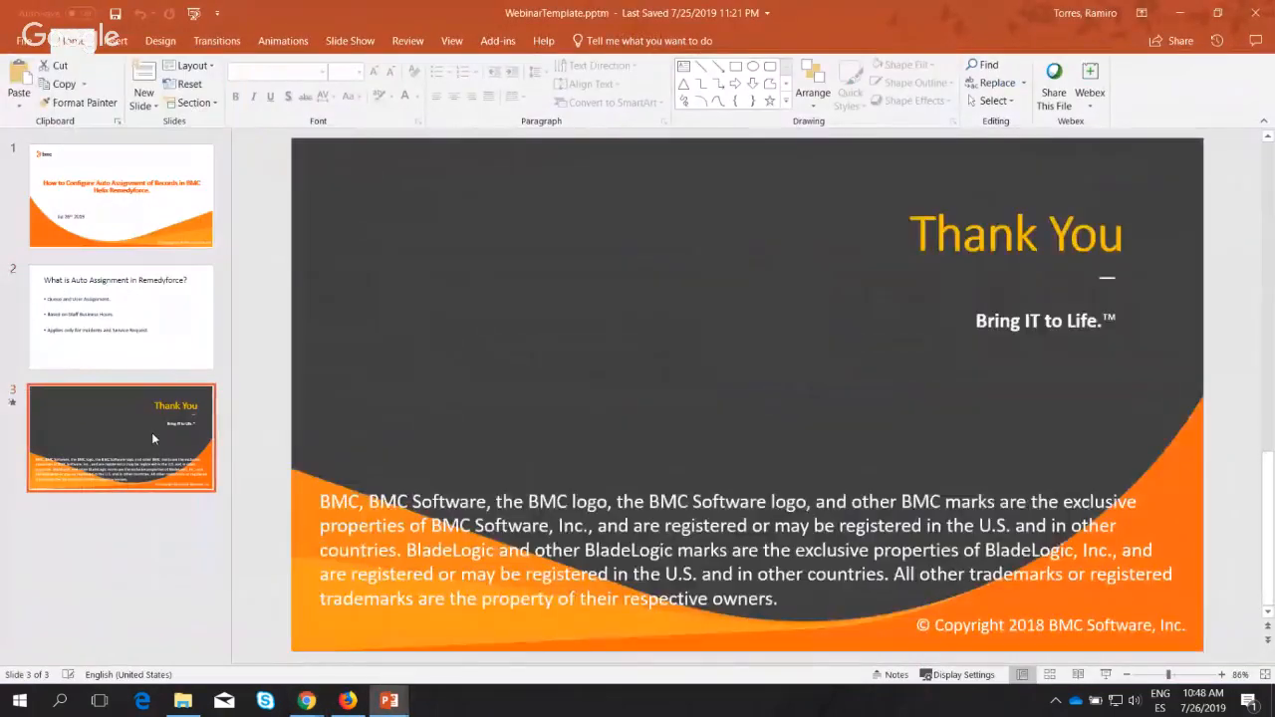
key(F5)
key(Right)
key(Right)
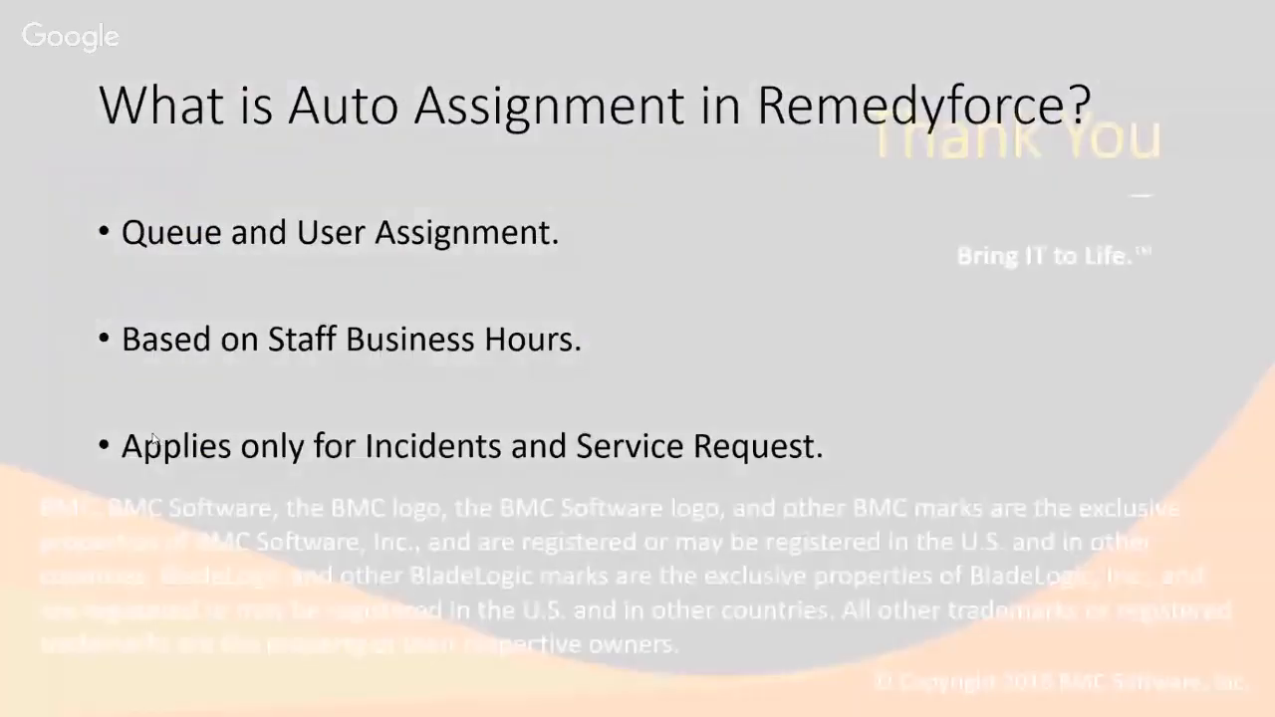